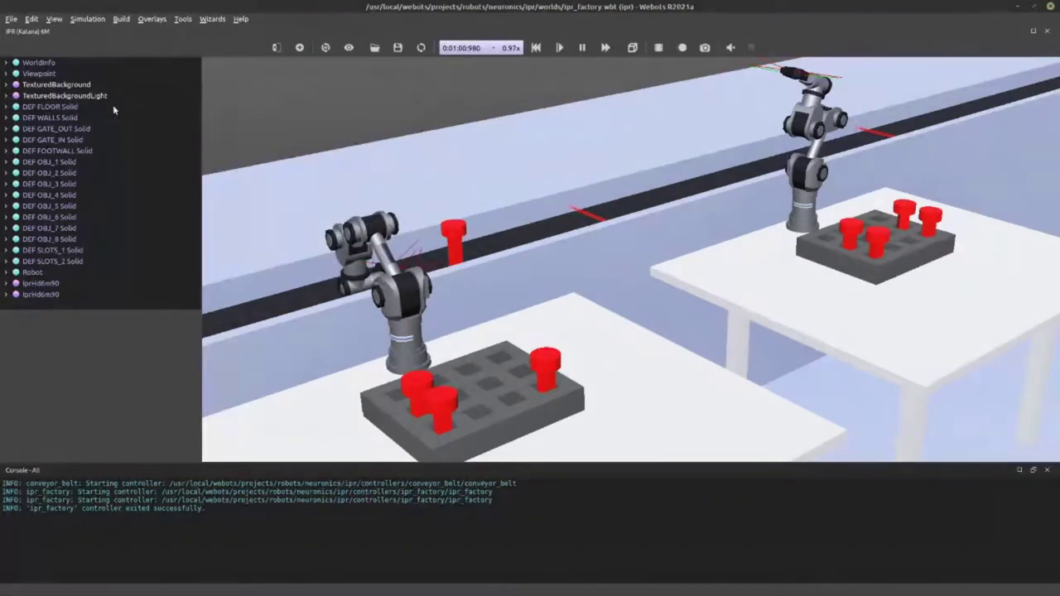
# Browse the sample worlds in the vehicles, samples, tutorials, geometries and environments categories
pyautogui.click(11, 19)
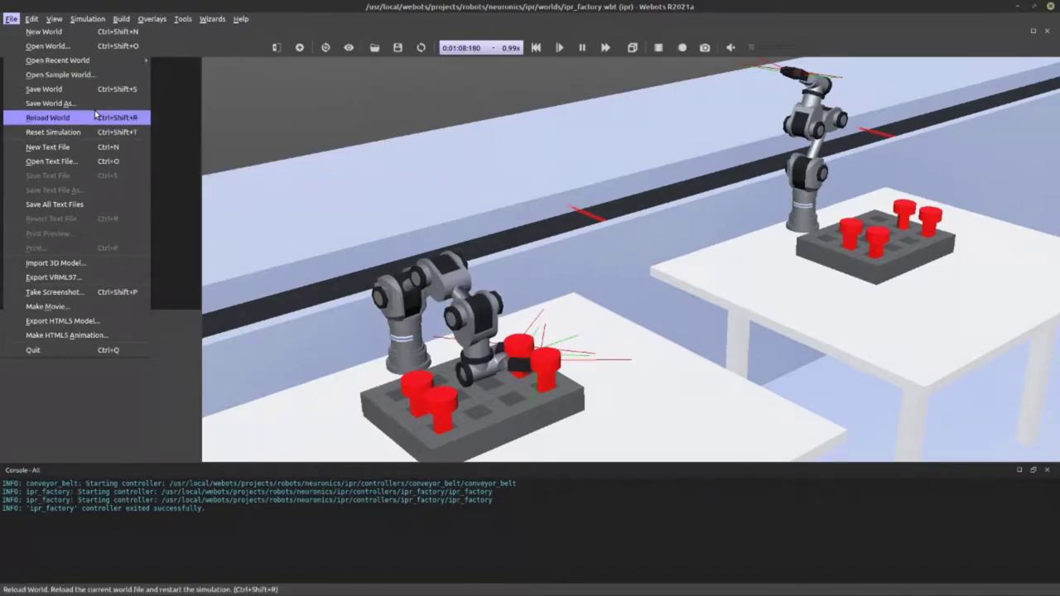
pyautogui.click(60, 74)
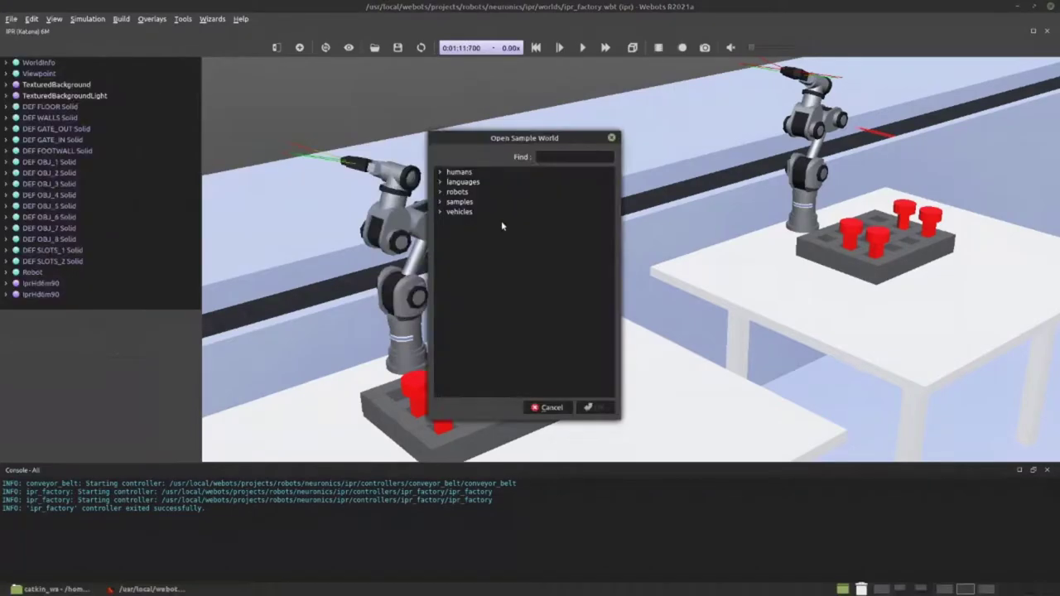
pyautogui.click(439, 212)
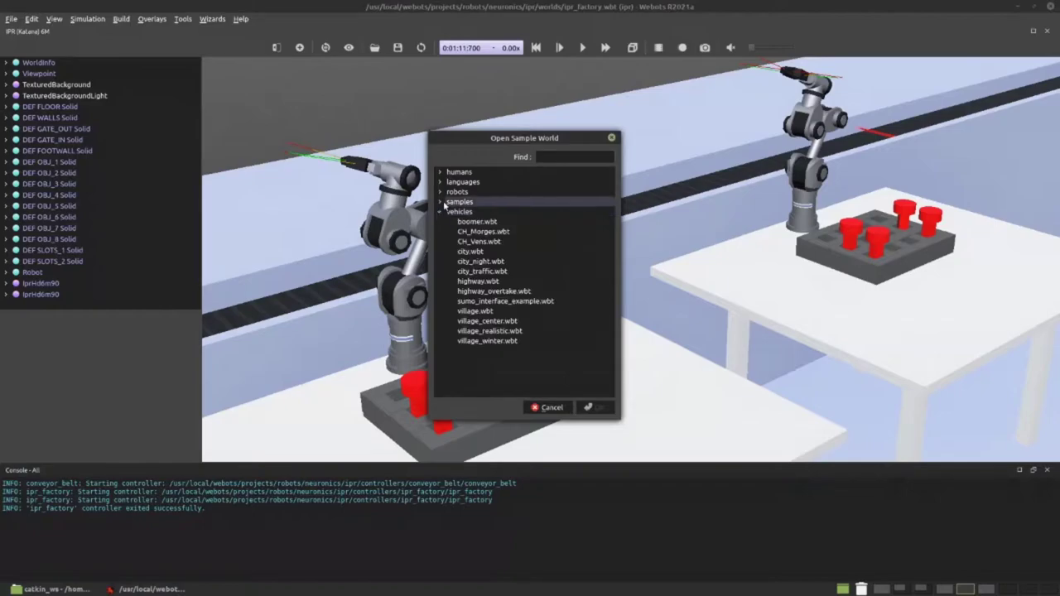
pyautogui.click(442, 203)
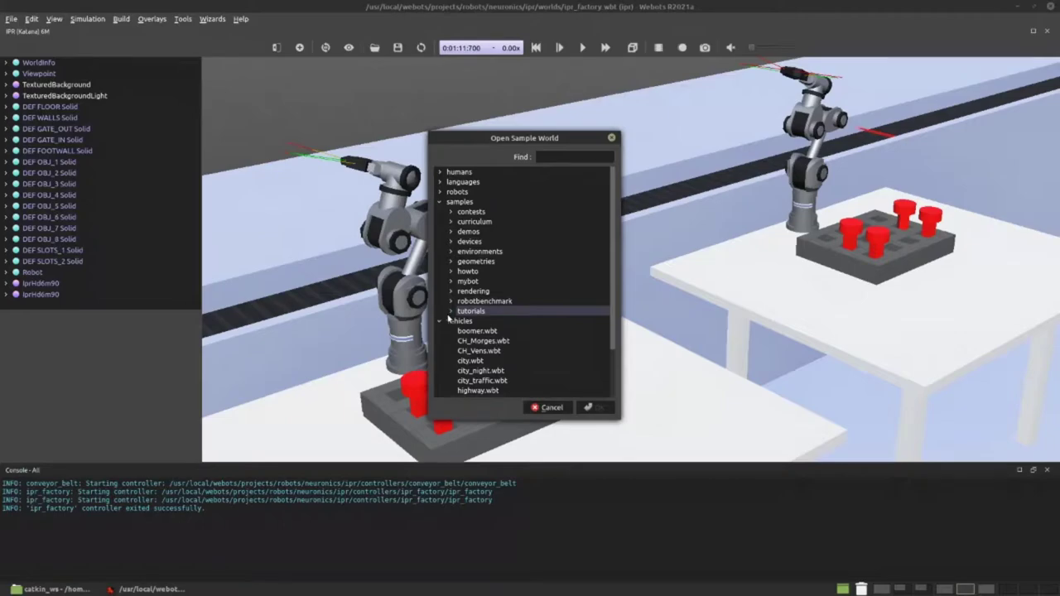
pyautogui.click(451, 311)
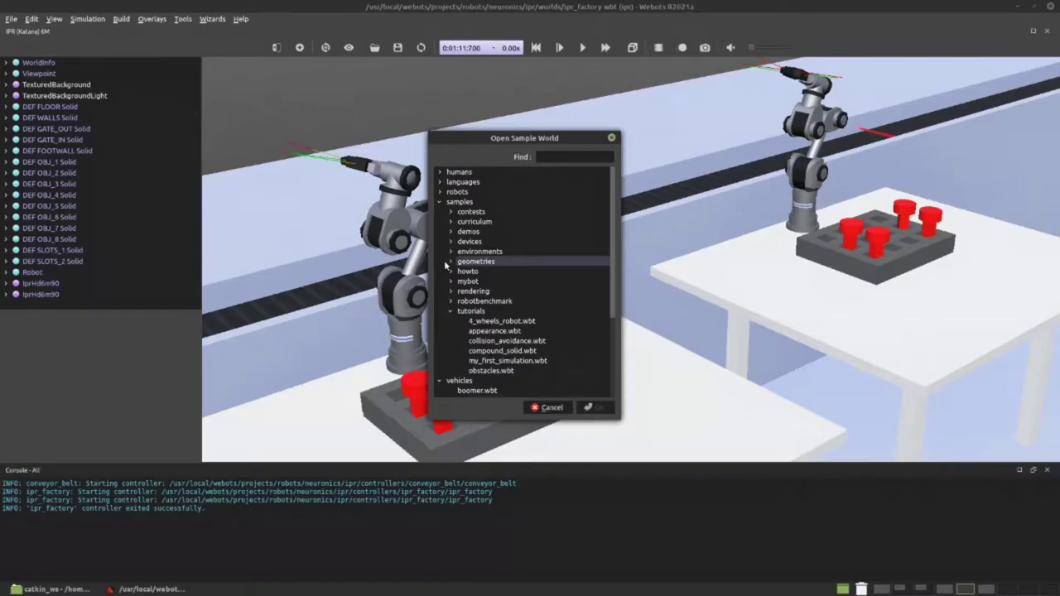
pyautogui.click(449, 262)
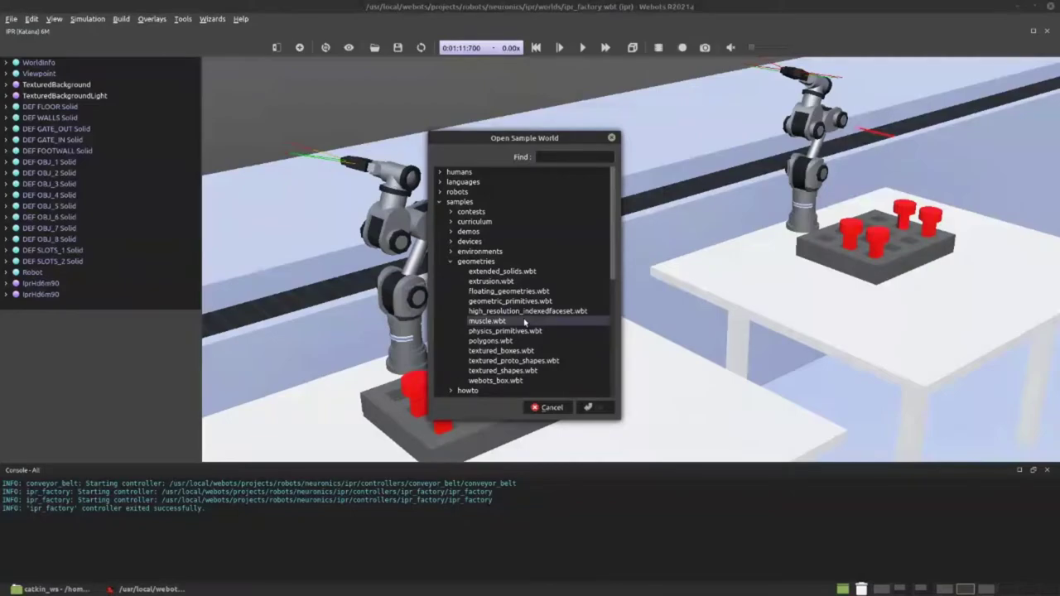
pyautogui.click(450, 251)
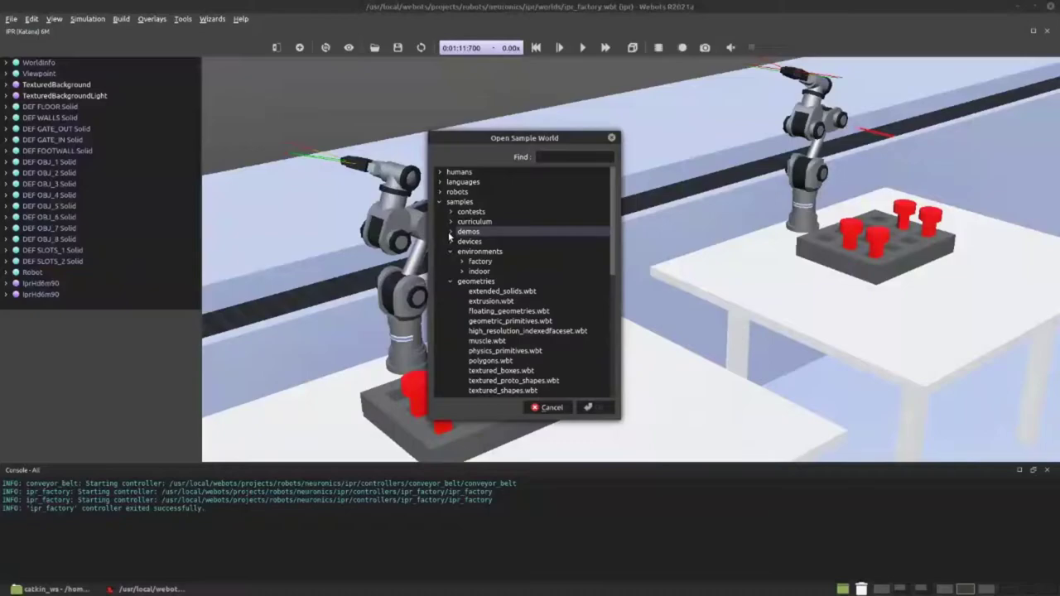
pyautogui.scroll(-7, 450, 237)
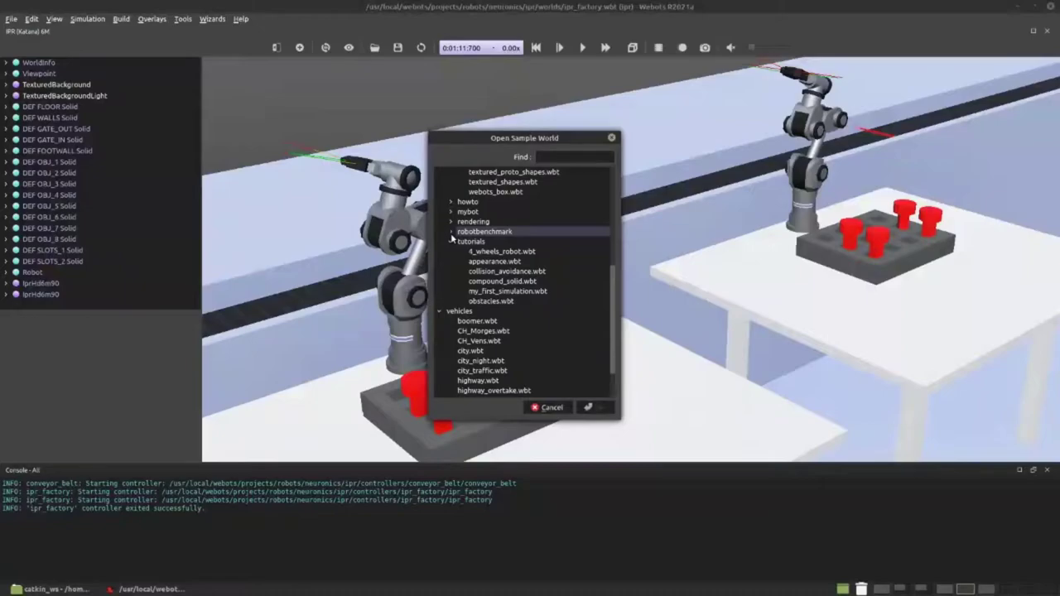
pyautogui.scroll(7, 452, 236)
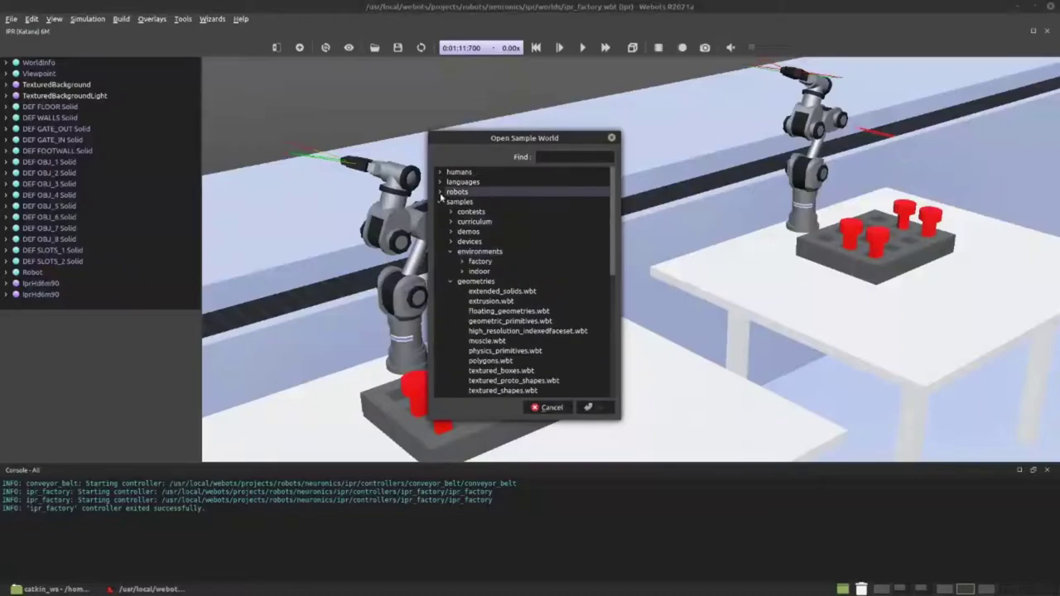
# Open the sample world pioneer3dx_collision_avoidance.wbt from the robots, adept, pioneer3 category
pyautogui.click(440, 192)
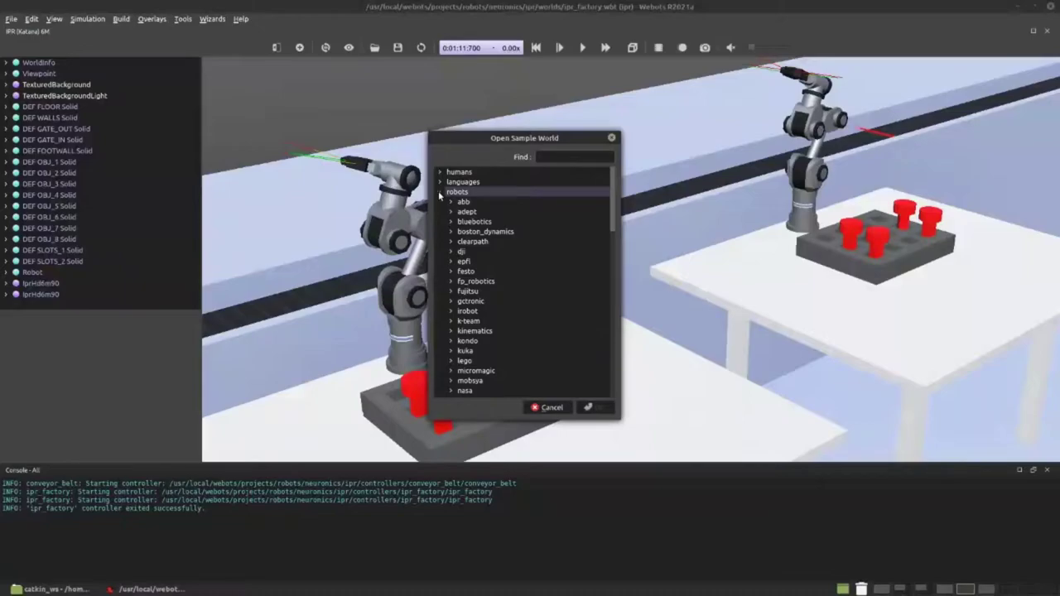
pyautogui.click(451, 212)
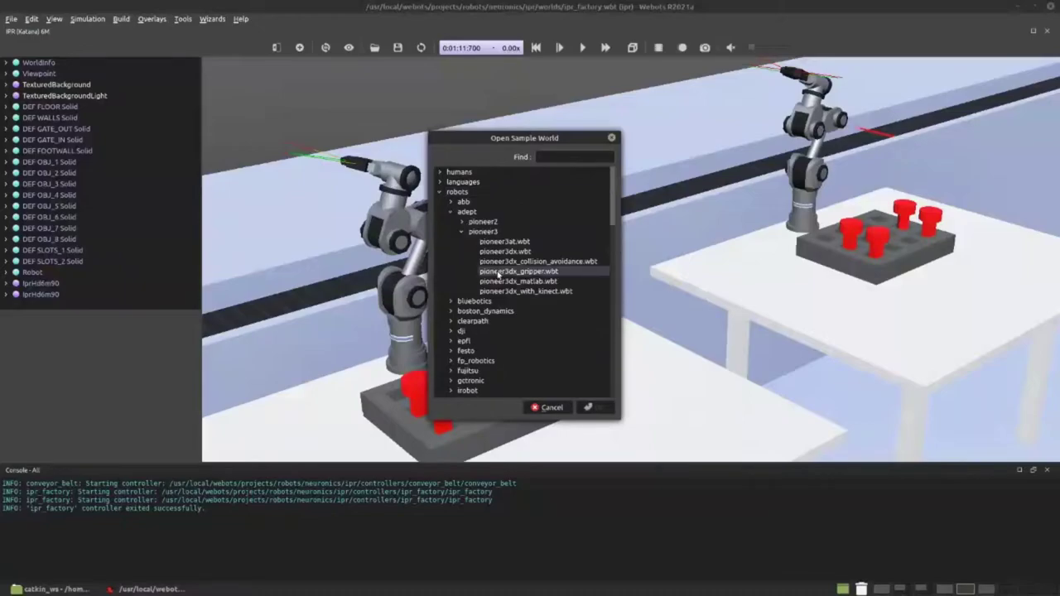
pyautogui.doubleClick(498, 273)
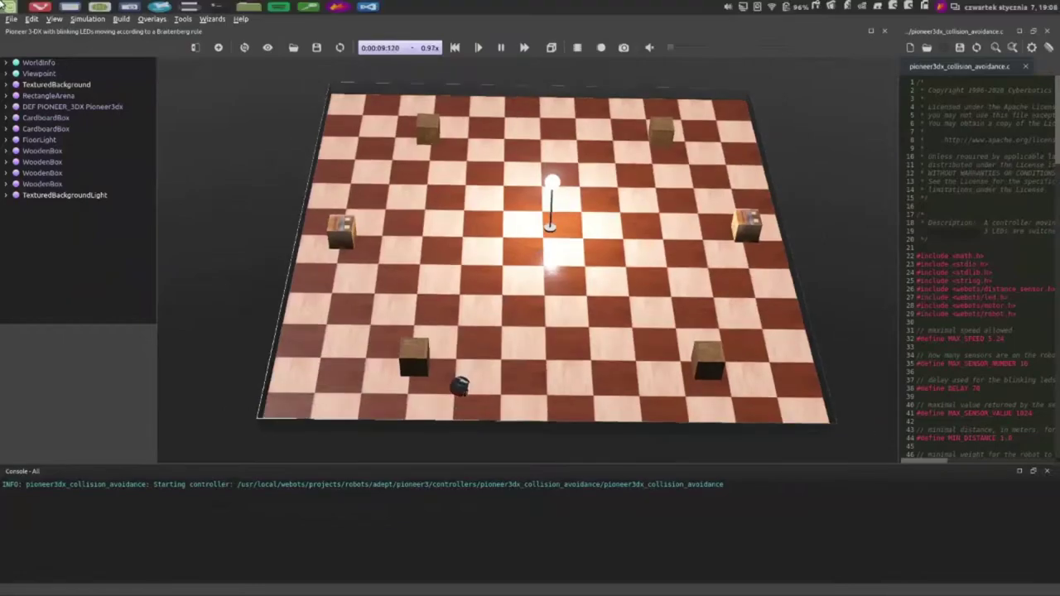
# Look through the demos samples, and open the sample world asymmetric_friction1.wbt from the howto category
pyautogui.click(11, 19)
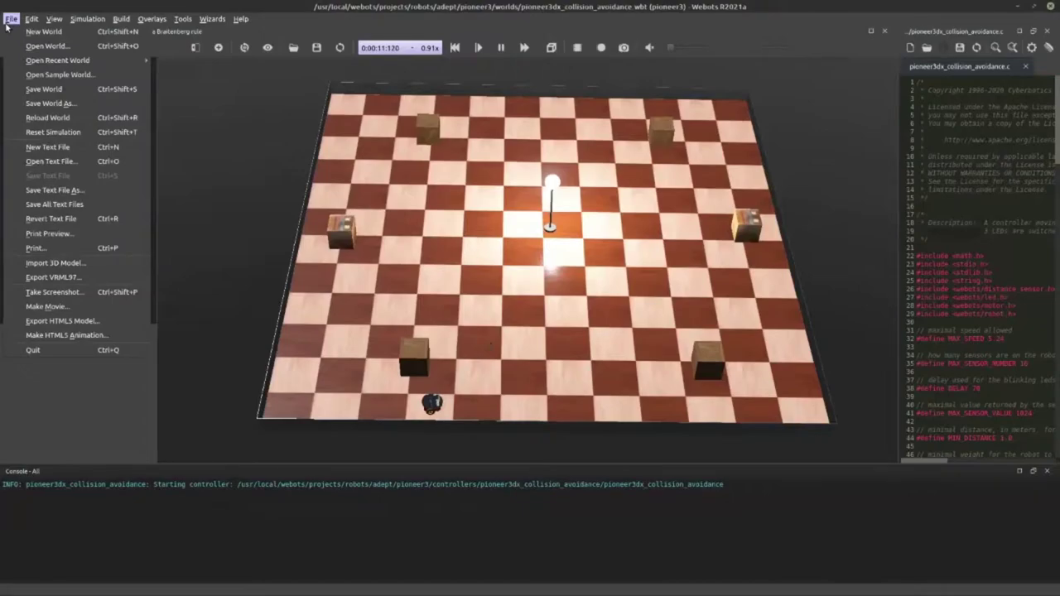
pyautogui.click(59, 75)
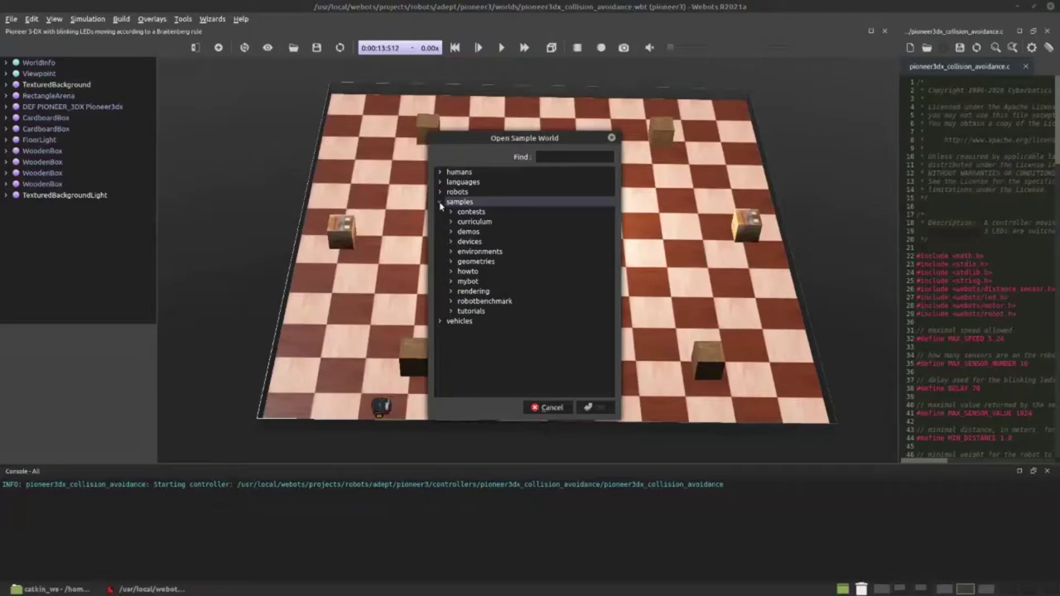
pyautogui.click(450, 231)
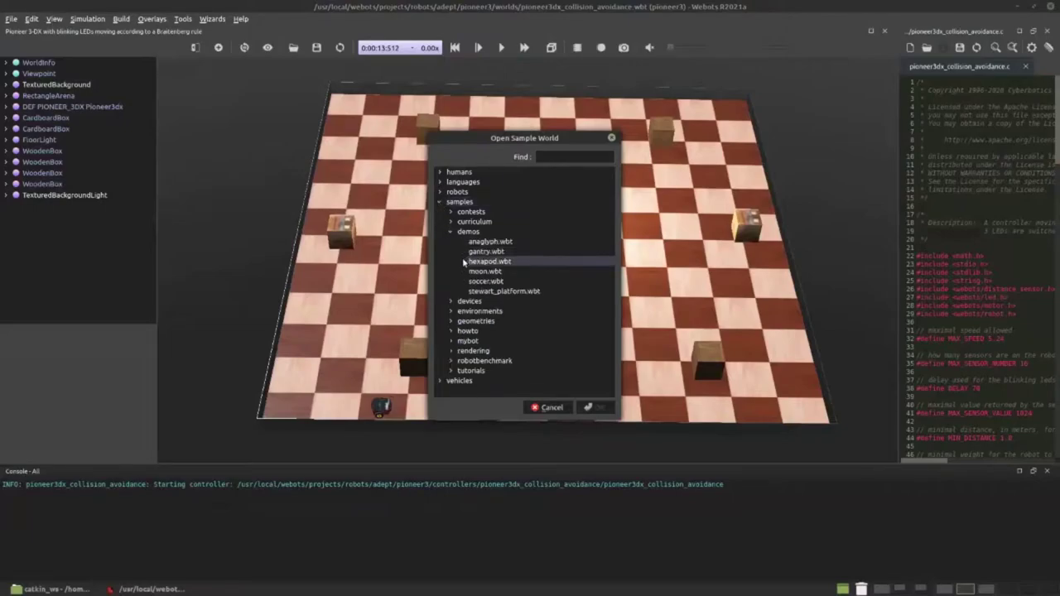
pyautogui.press('Left')
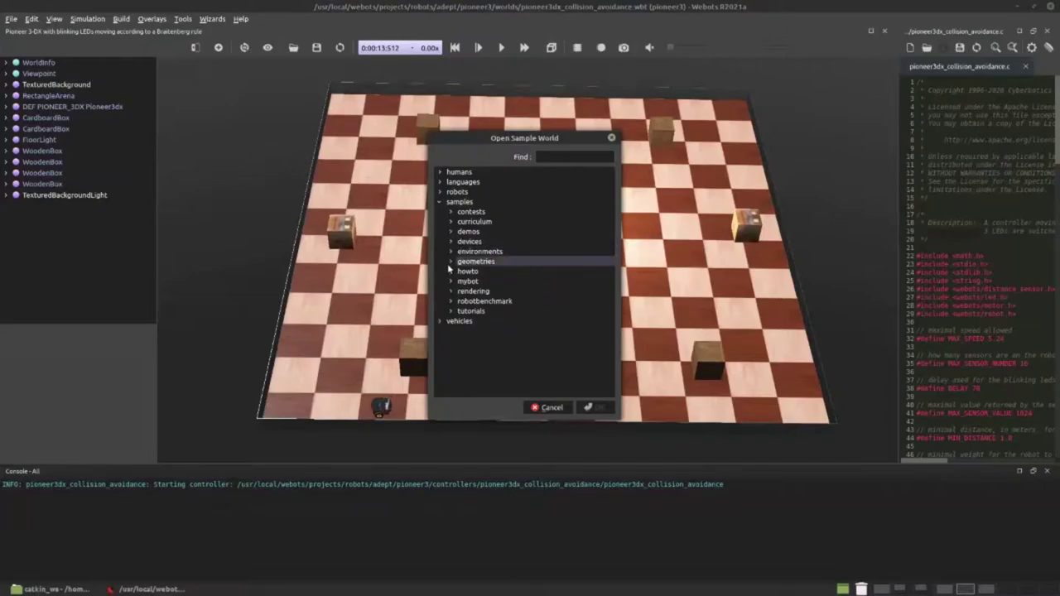
pyautogui.click(450, 272)
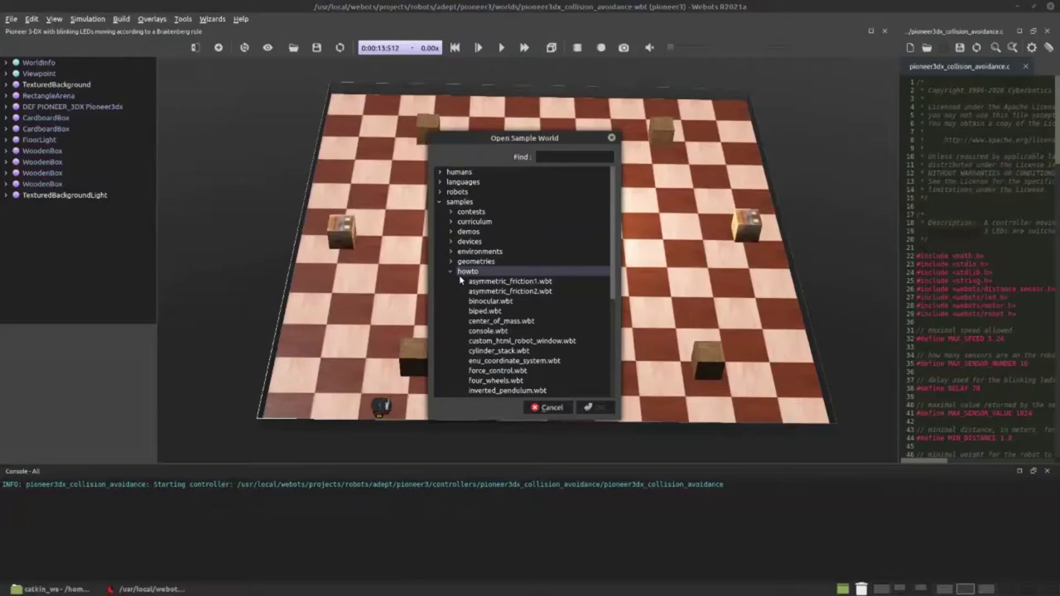
pyautogui.doubleClick(460, 281)
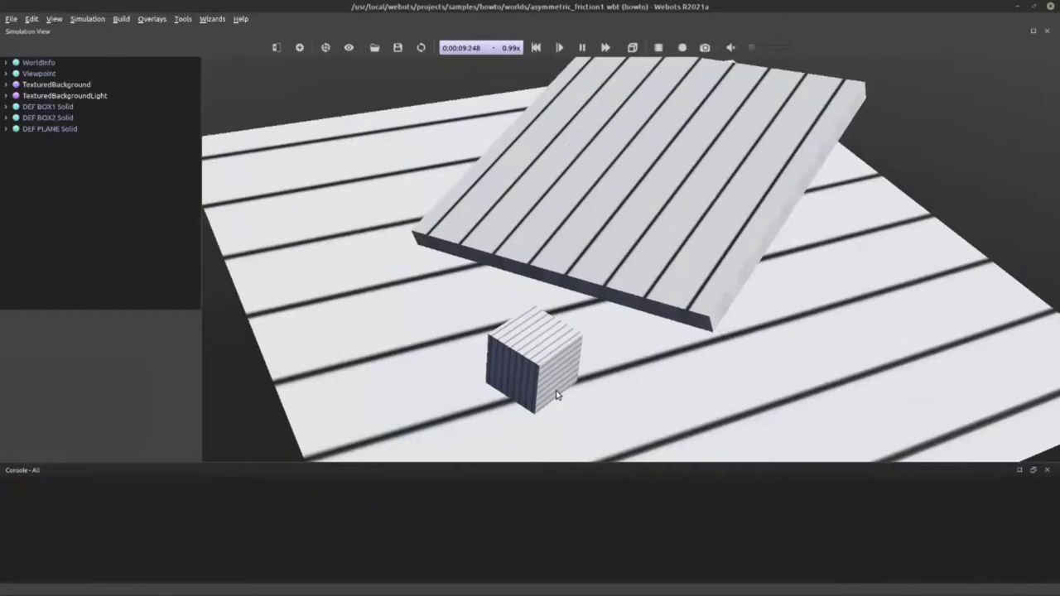
# Replace the friction world with the pioneer3dx_collision_avoidance.wbt sample from the adept pioneer3 robots
pyautogui.click(11, 18)
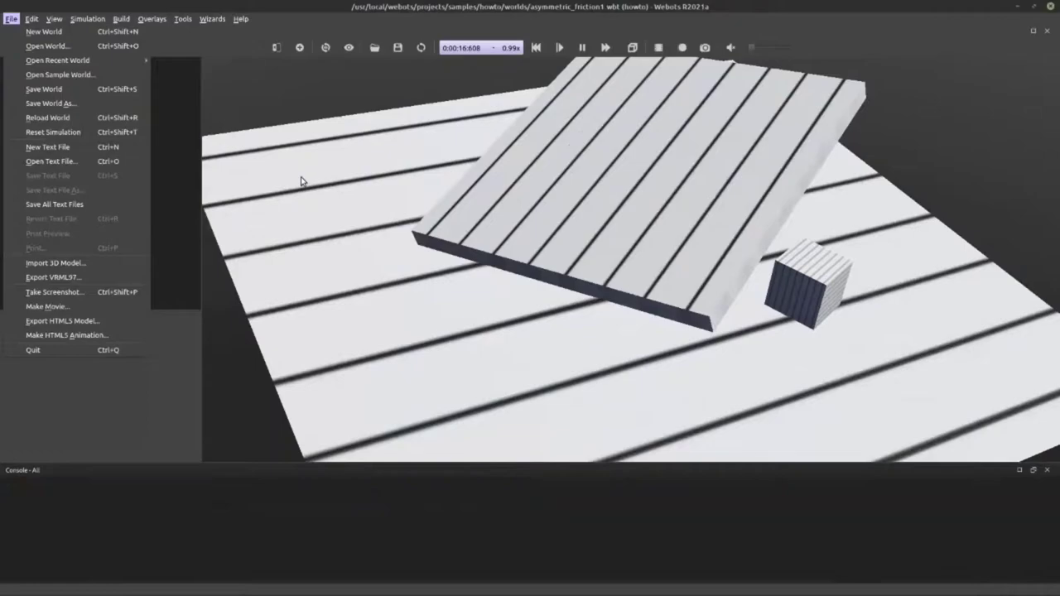
pyautogui.click(58, 74)
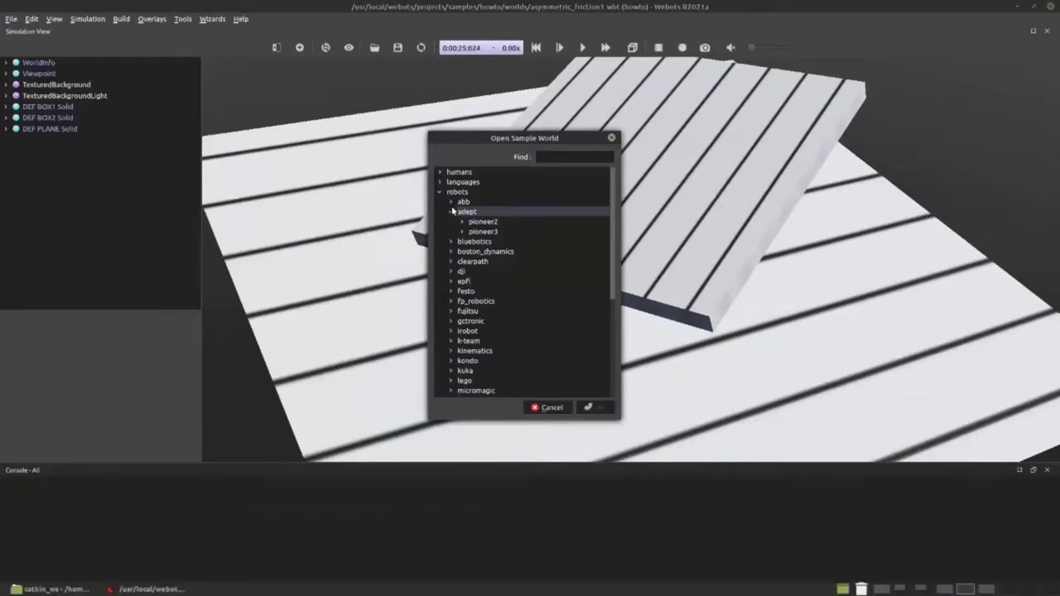
pyautogui.click(462, 231)
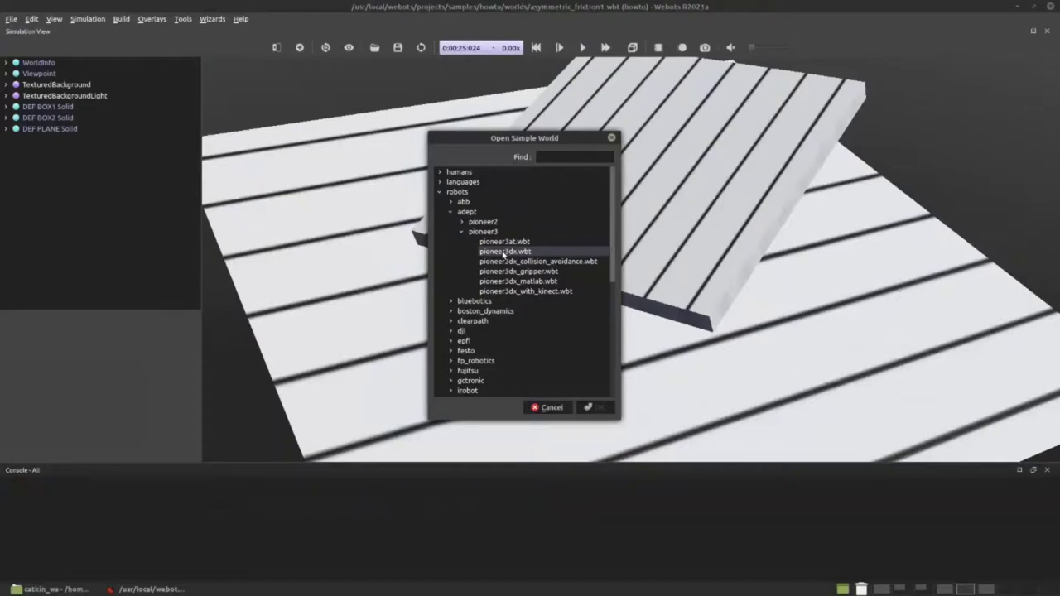
pyautogui.doubleClick(513, 261)
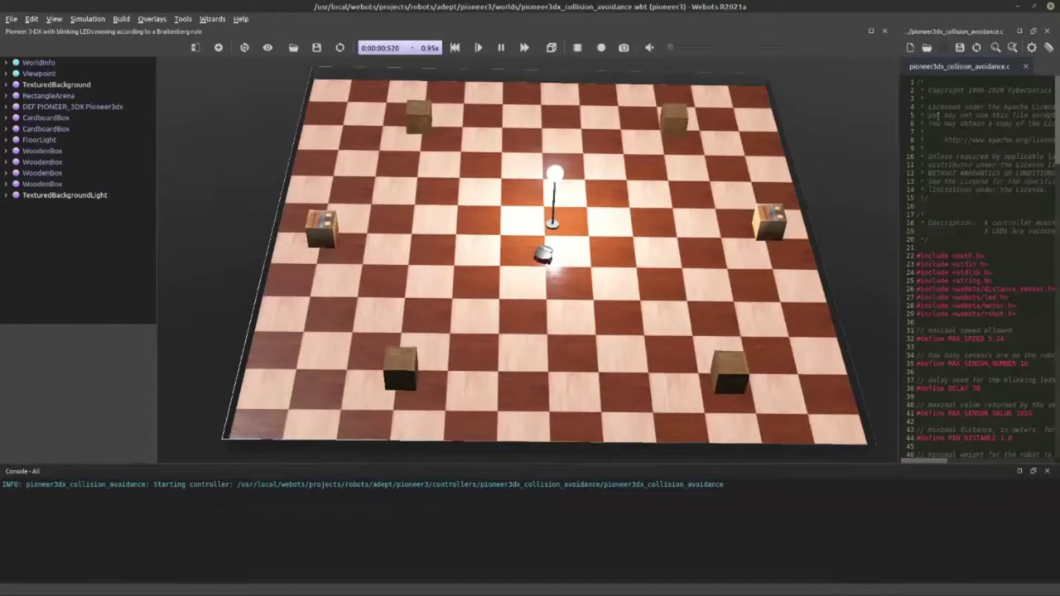
# Widen the code editor and read through the pioneer3dx_collision_avoidance.c controller source down to its main simulation loop
pyautogui.moveTo(899, 146); pyautogui.dragTo(785, 149)
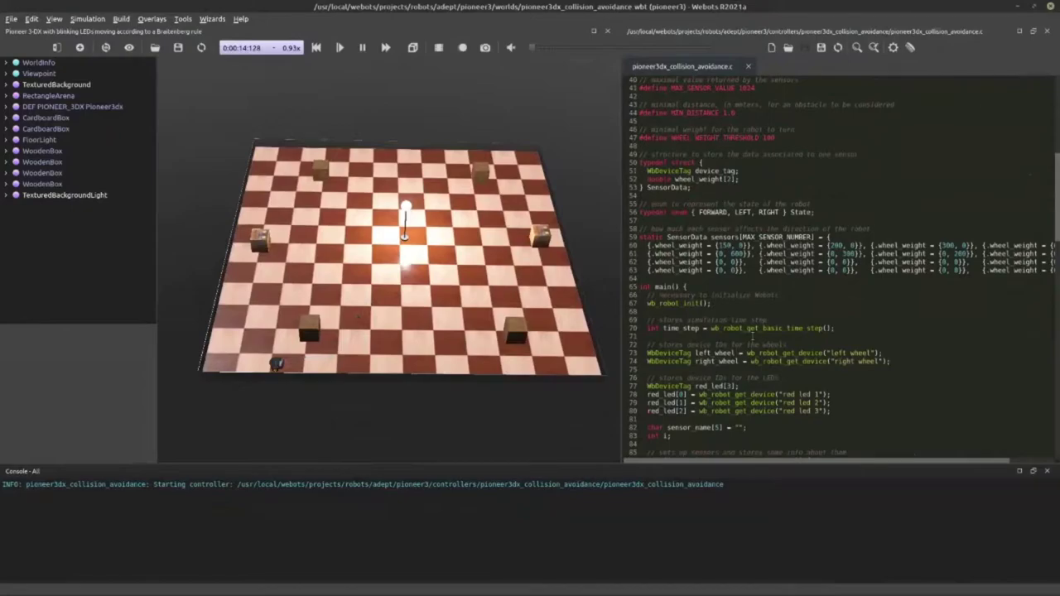
pyautogui.scroll(-7, 752, 336)
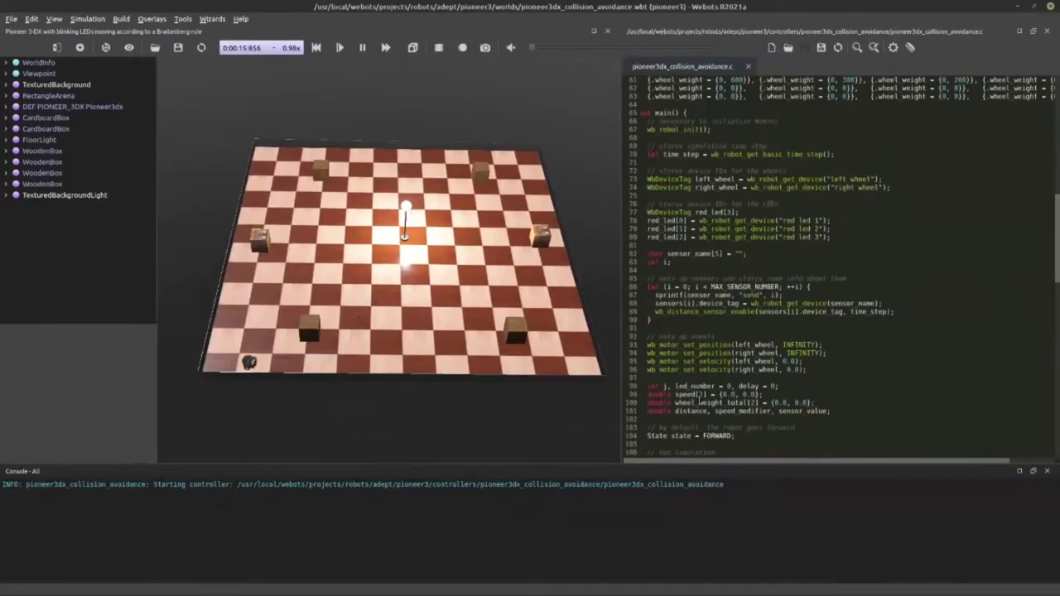
pyautogui.scroll(-3, 697, 417)
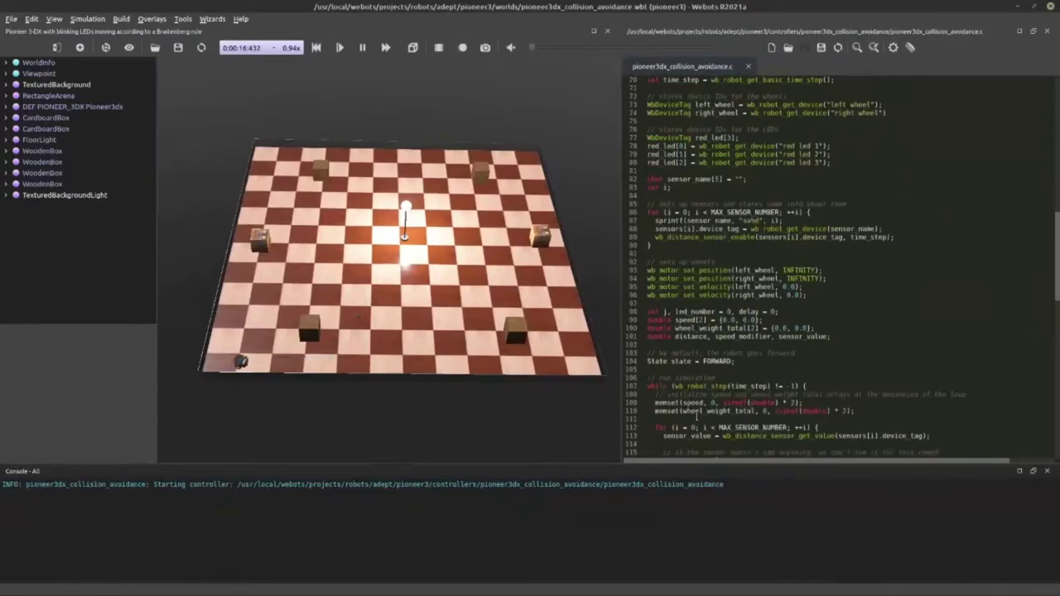
# Open the Python sample world example.wbt from the languages category
pyautogui.click(10, 19)
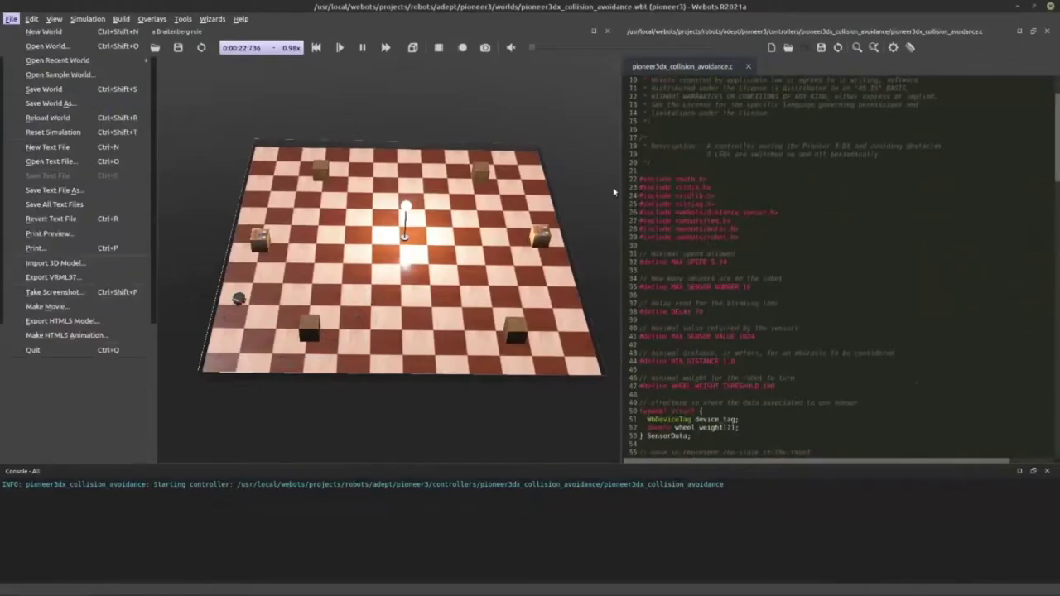
pyautogui.click(741, 175)
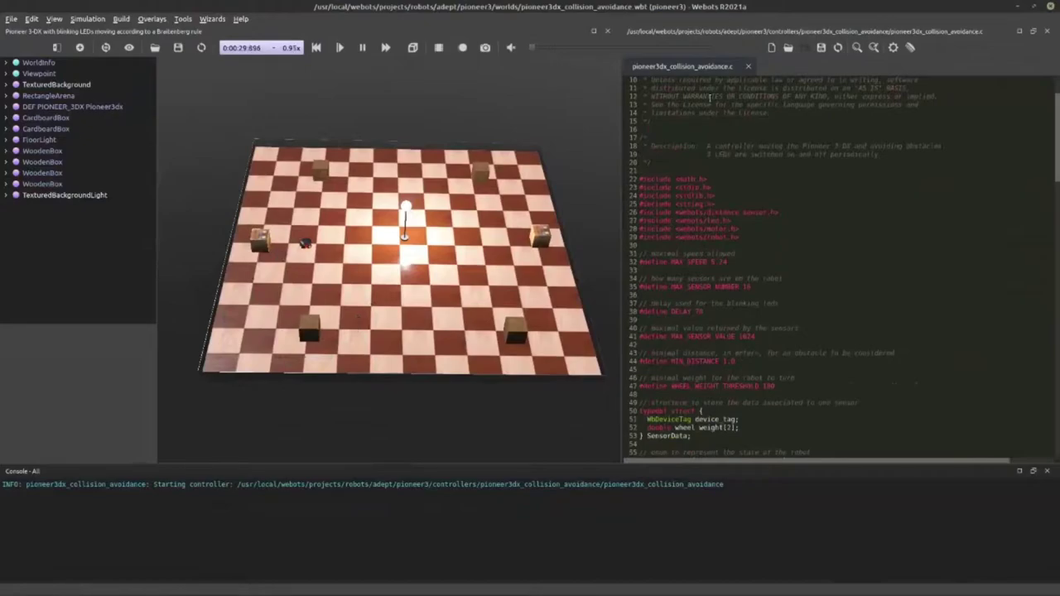
pyautogui.click(12, 18)
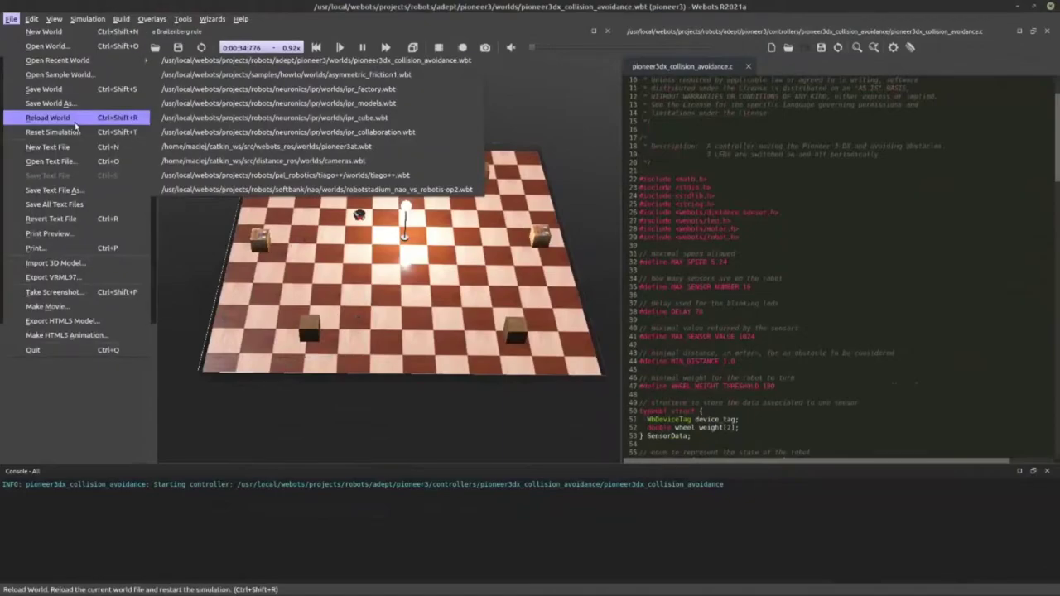
pyautogui.click(60, 74)
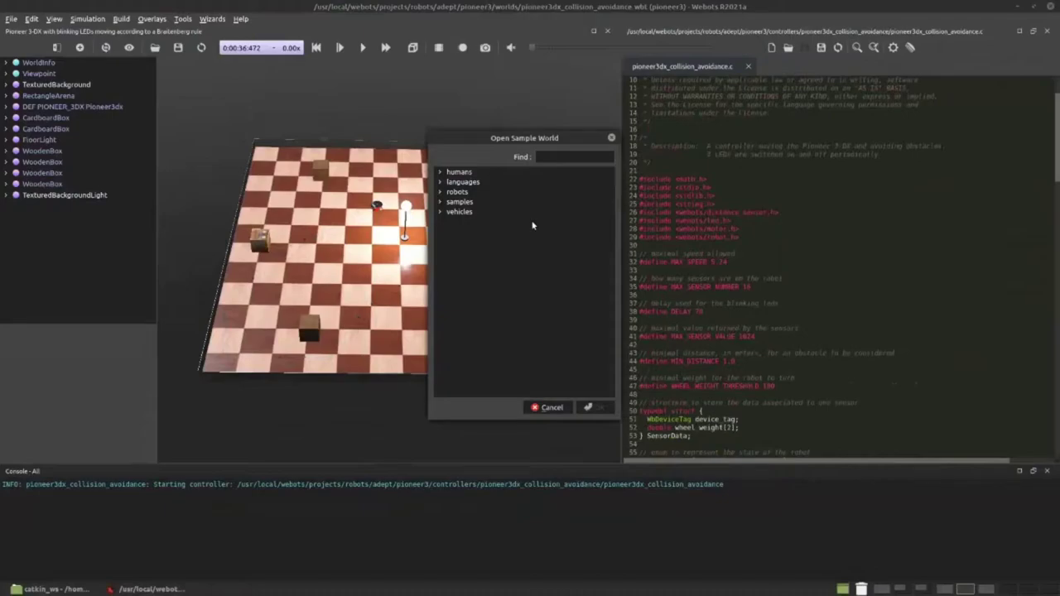
pyautogui.click(588, 408)
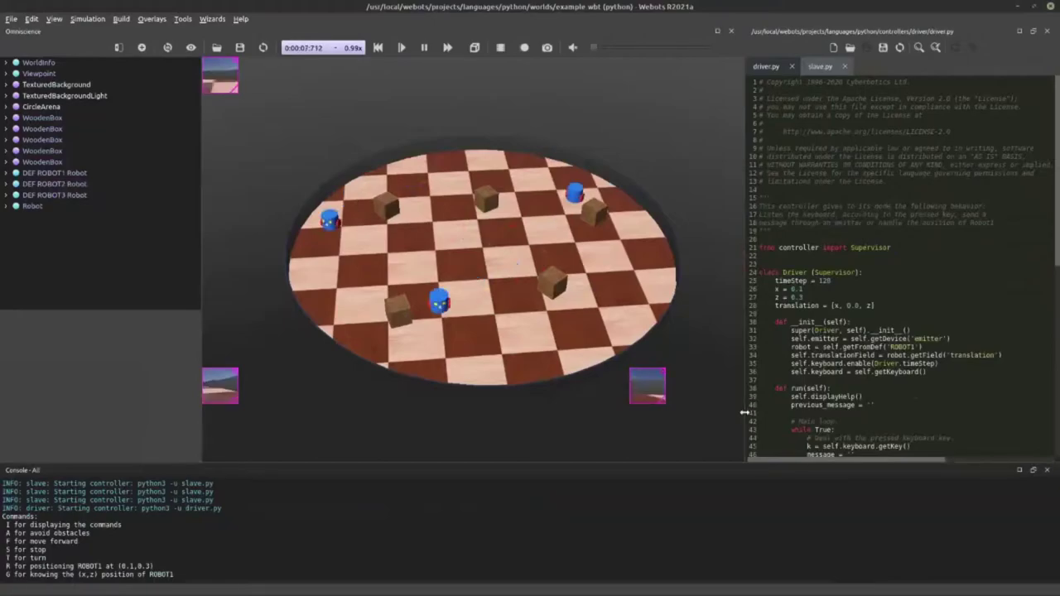
# Widen the code editor and examine the Driver class and its keyboard command handling in driver.py
pyautogui.moveTo(746, 404); pyautogui.dragTo(618, 423)
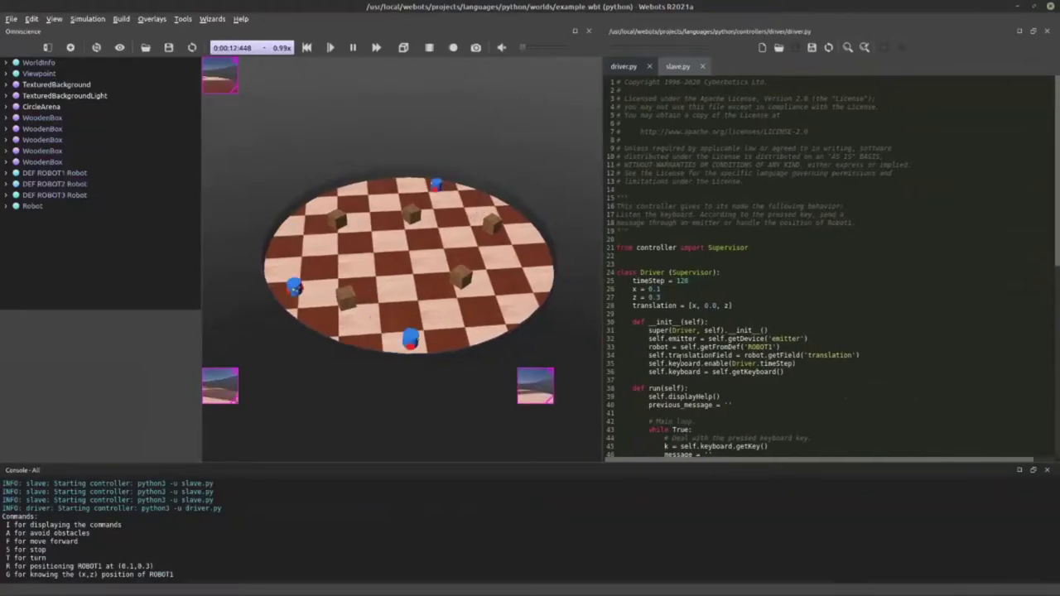
pyautogui.scroll(-4, 866, 325)
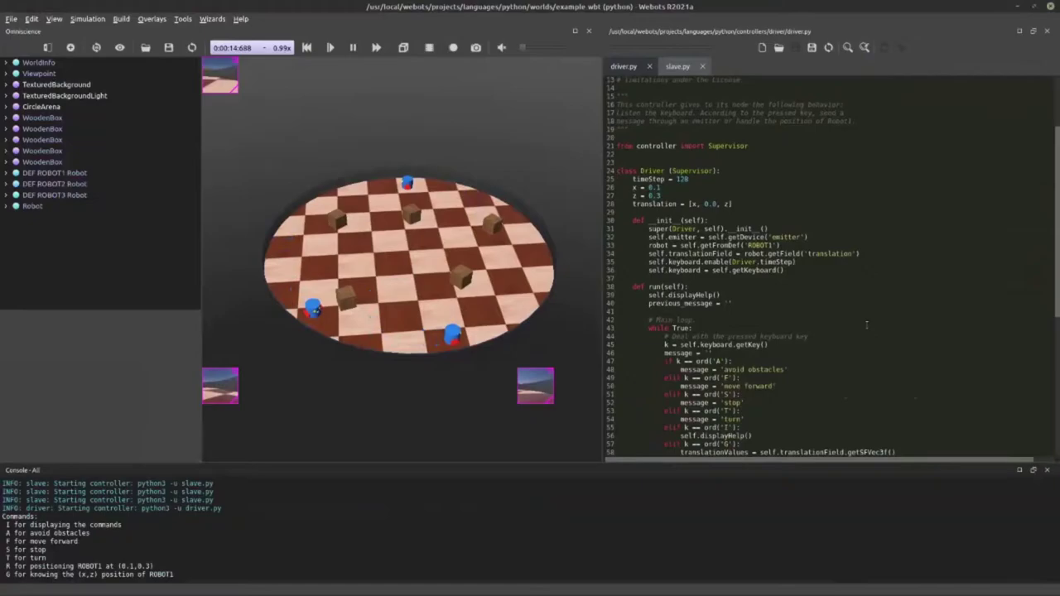
pyautogui.scroll(-1, 866, 324)
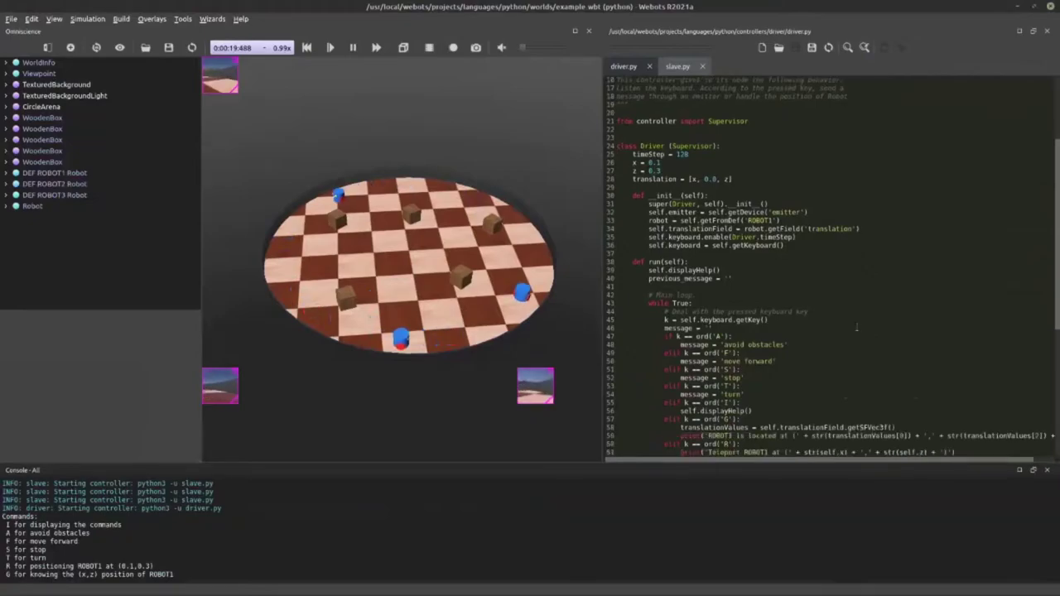
pyautogui.scroll(4, 857, 327)
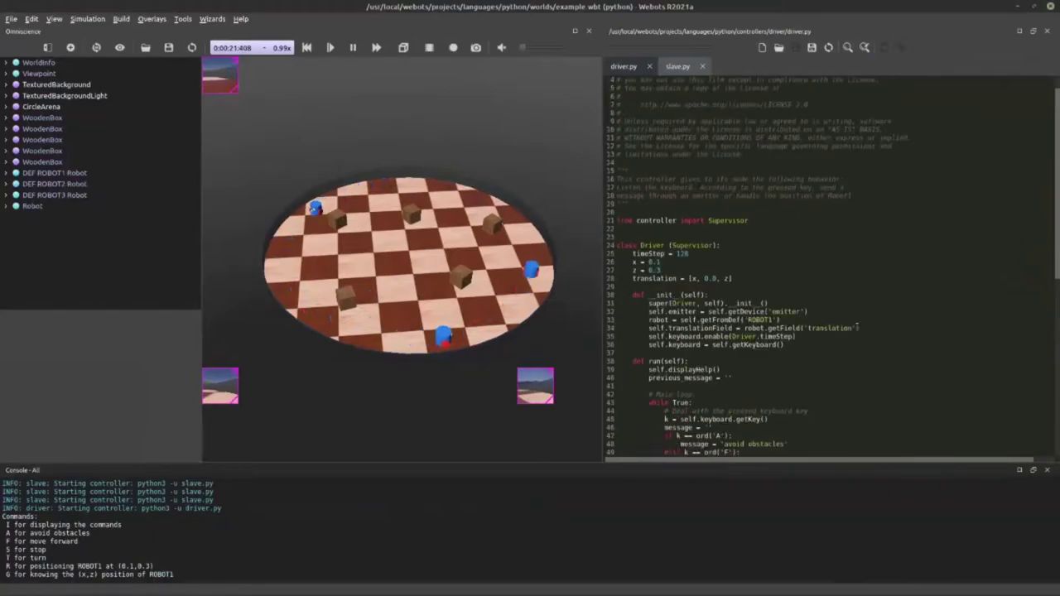
pyautogui.scroll(-2, 1056, 216)
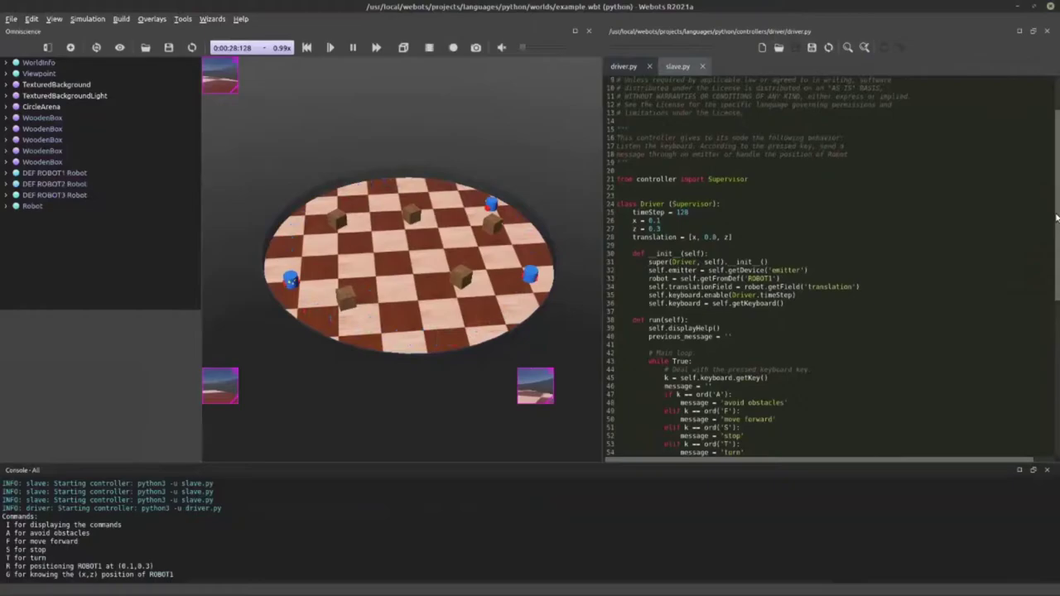
# Read the rest of driver.py down to the displayHelp method and inspect the ROBOT3 node's fields in the scene tree
pyautogui.scroll(-12, 656, 424)
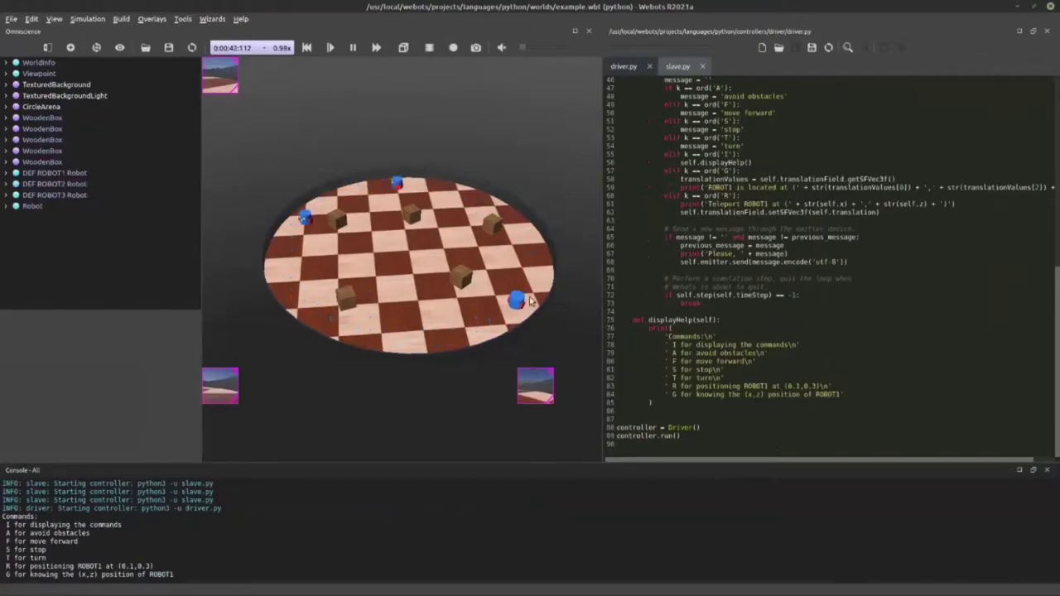
pyautogui.click(525, 295)
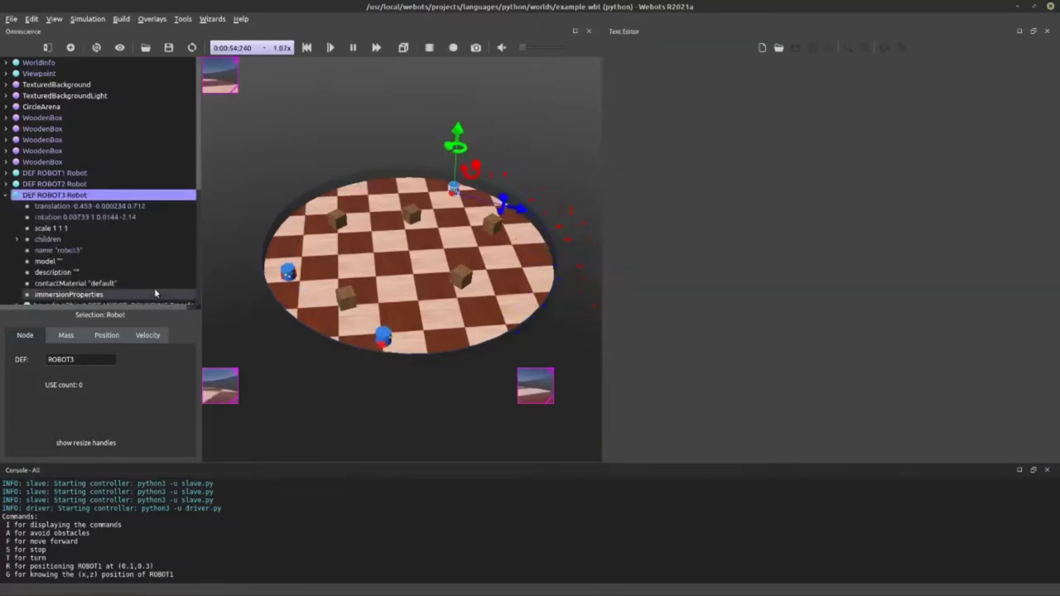
pyautogui.scroll(-4, 154, 293)
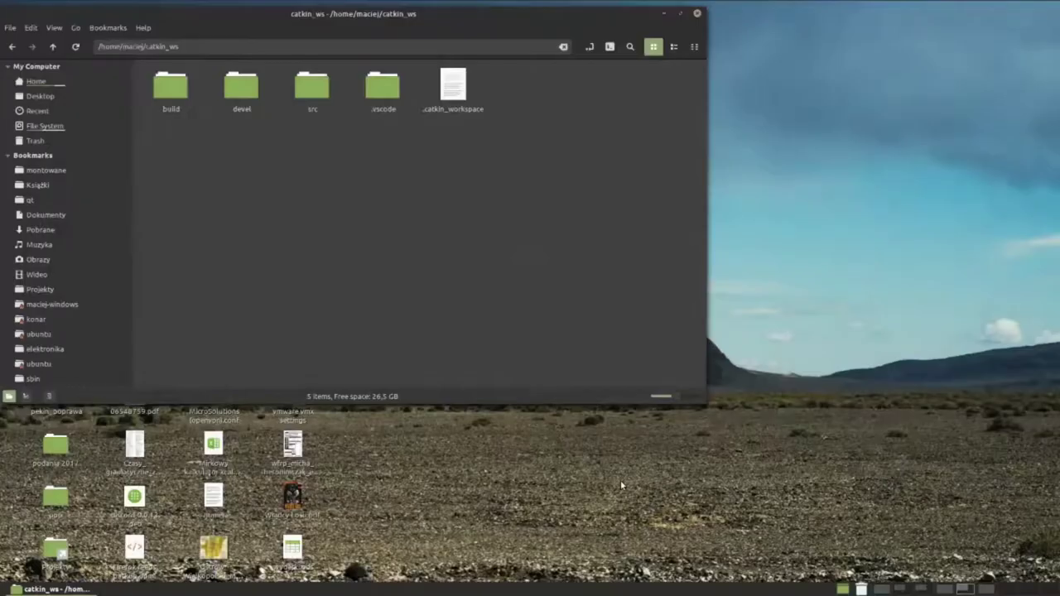
# Switch to the workspace with the terminal and launch Webots with the command webots
pyautogui.hotkey('ctrl', 'alt', 'Right')
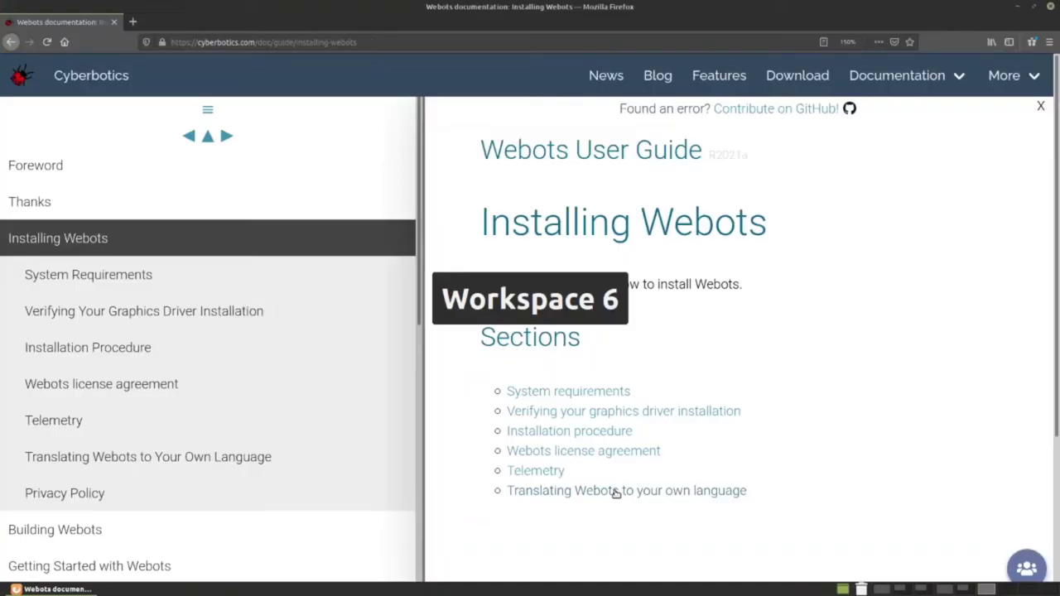
pyautogui.hotkey('ctrl', 'alt', 'Left')
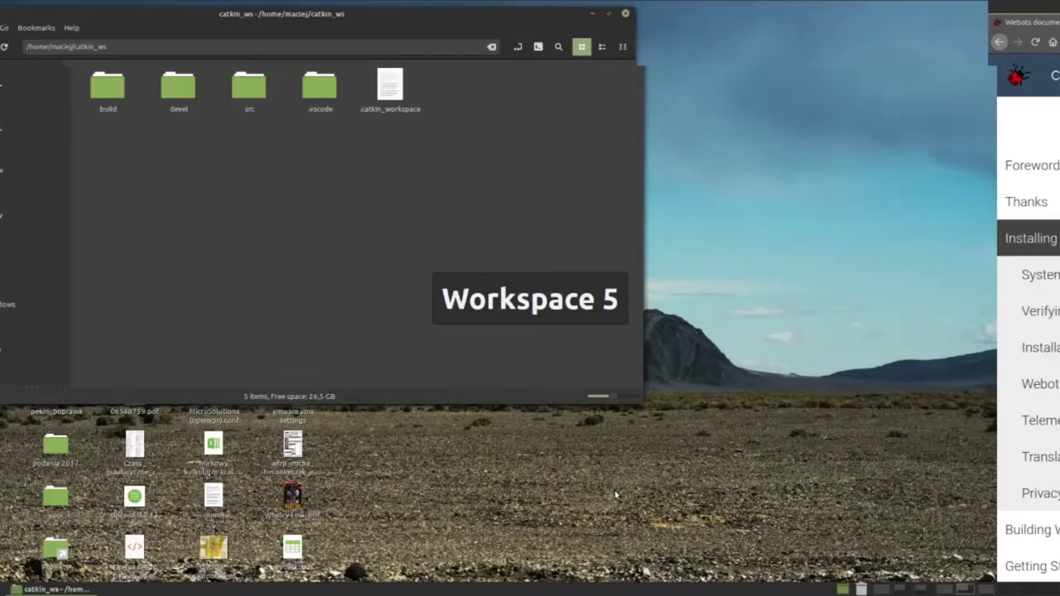
pyautogui.hotkey('ctrl', 'alt', 'Left')
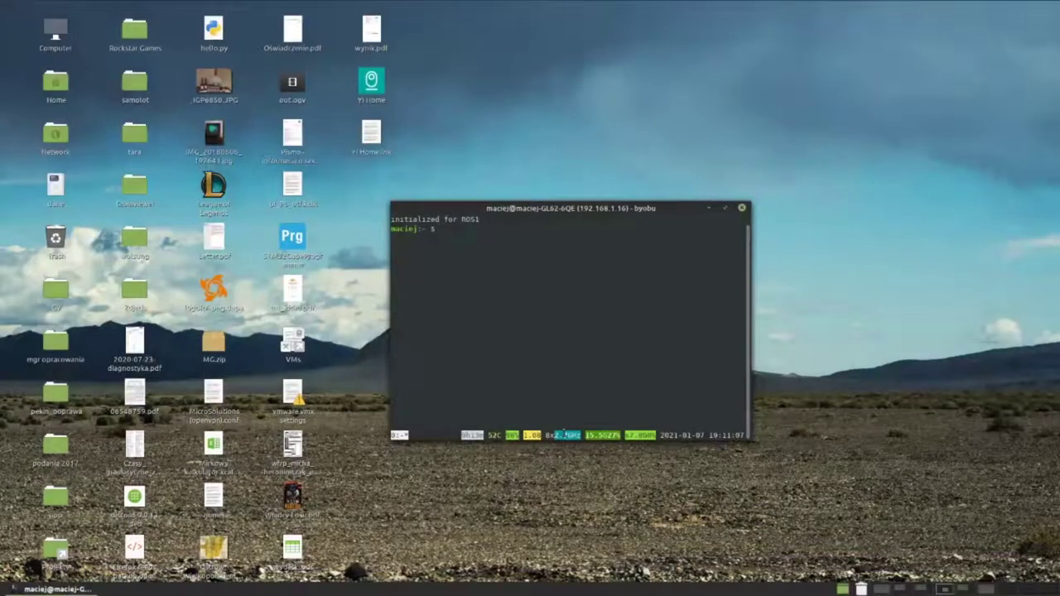
pyautogui.write('webots')
pyautogui.press('Return')
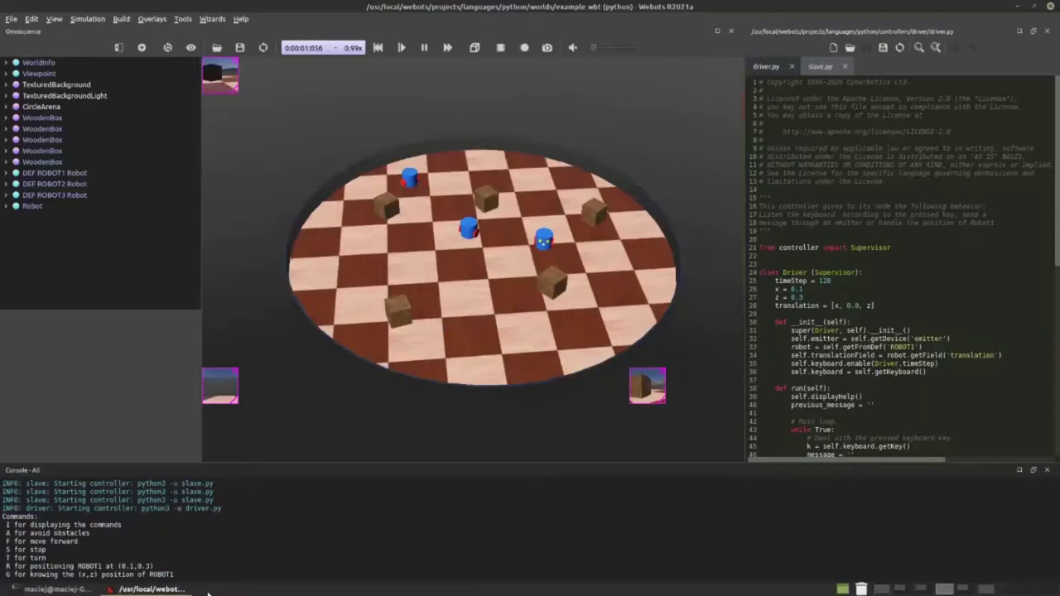
# Bring up the Open World File dialog from the example.wbt world
pyautogui.click(12, 19)
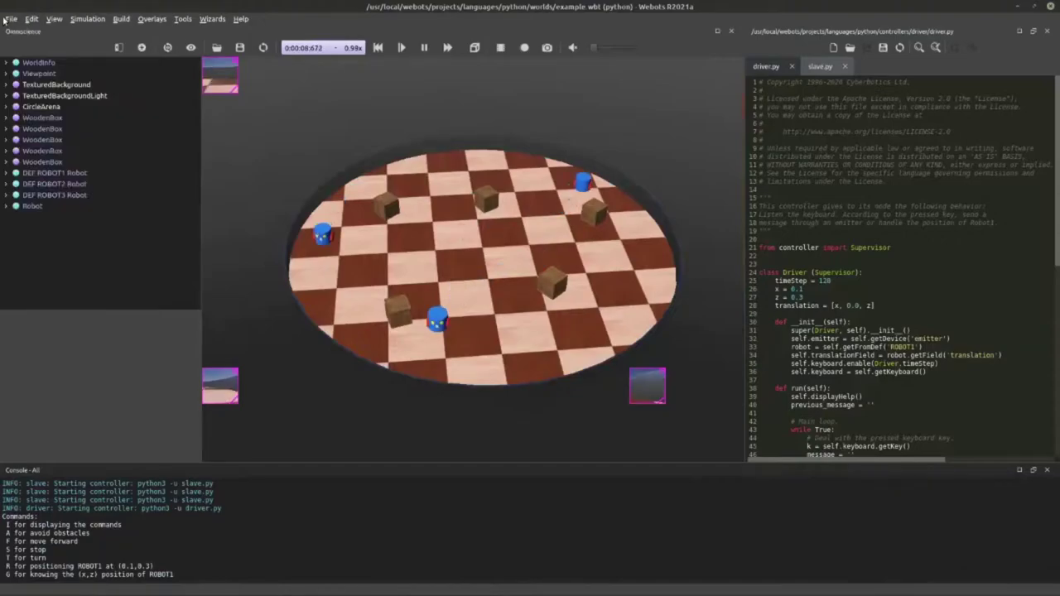
pyautogui.hotkey('ctrl', 'shift', 'o')
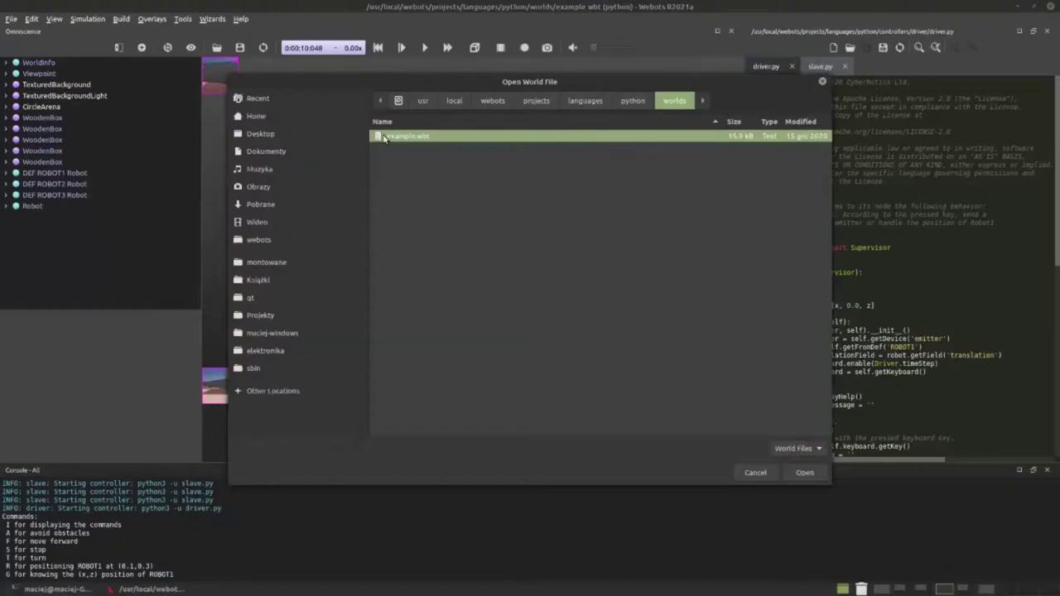
# Switch to Discord to check the sala-23 channel, and return to the Webots workspace
pyautogui.hotkey('ctrl', 'alt', 'Up')
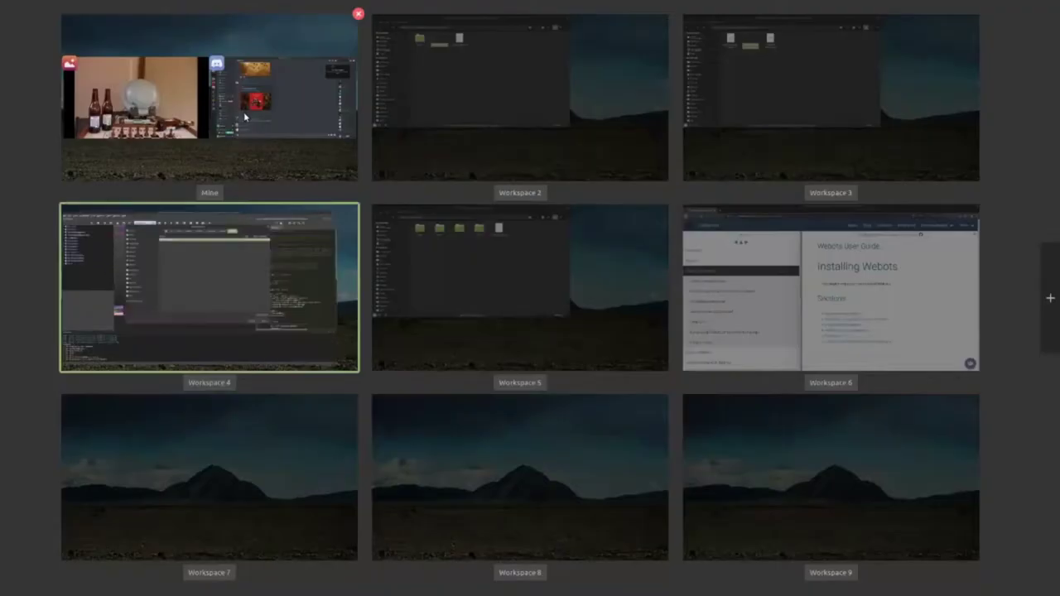
pyautogui.click(244, 111)
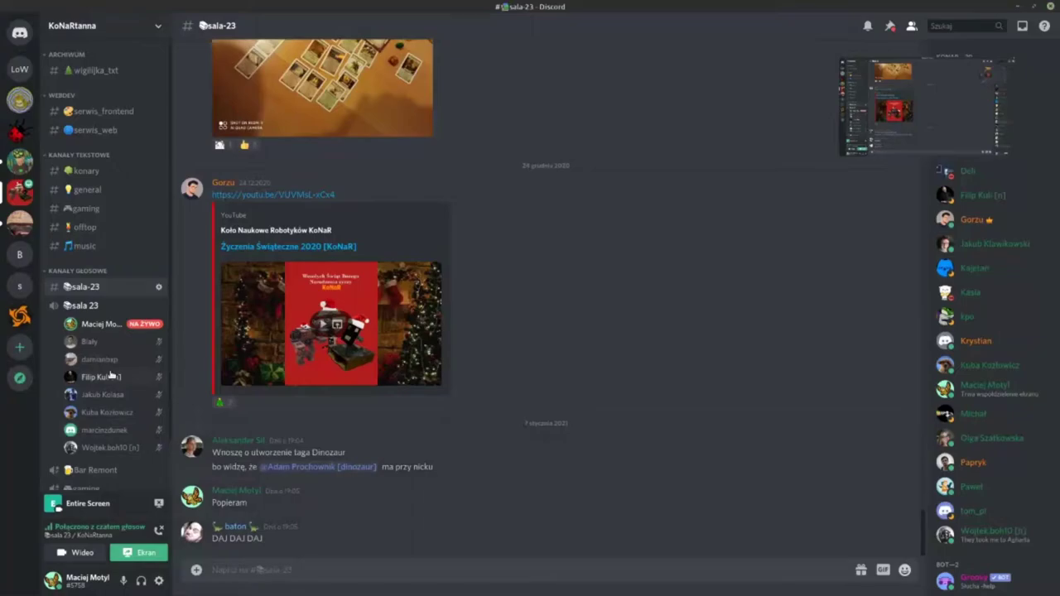
pyautogui.hotkey('ctrl', 'alt', 'Up')
pyautogui.click(118, 291)
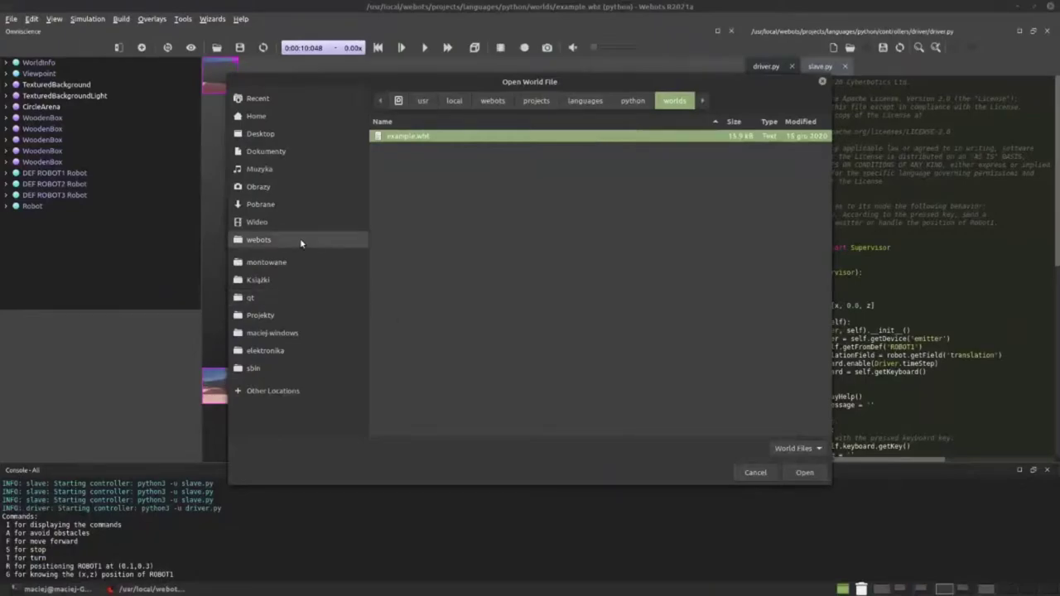
# Browse from the home folder to catkin_ws/src/webots_konar in the world file dialog
pyautogui.hotkey('alt', 'Home')
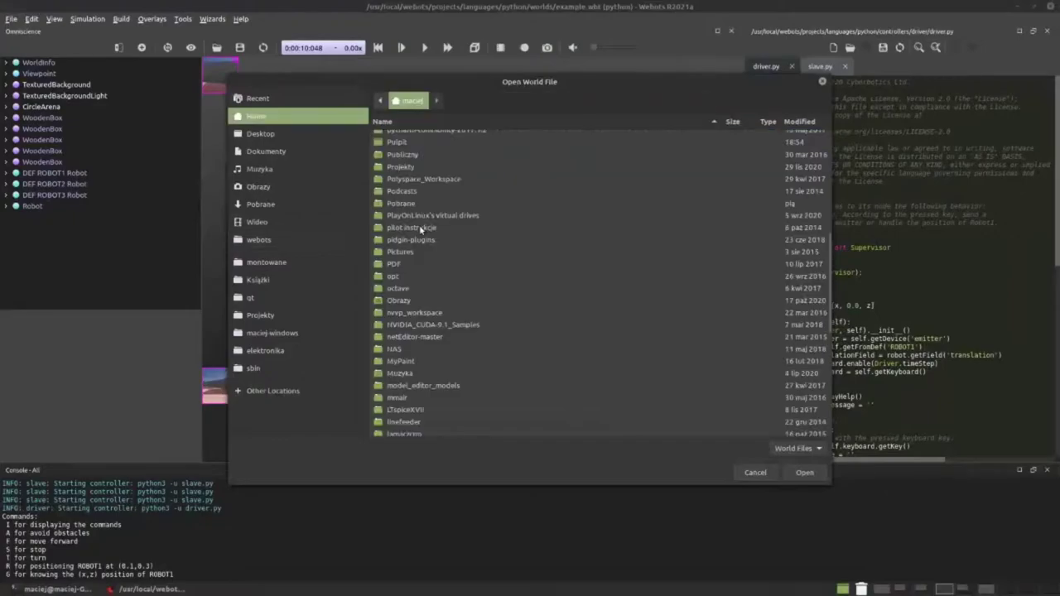
pyautogui.scroll(-5, 450, 336)
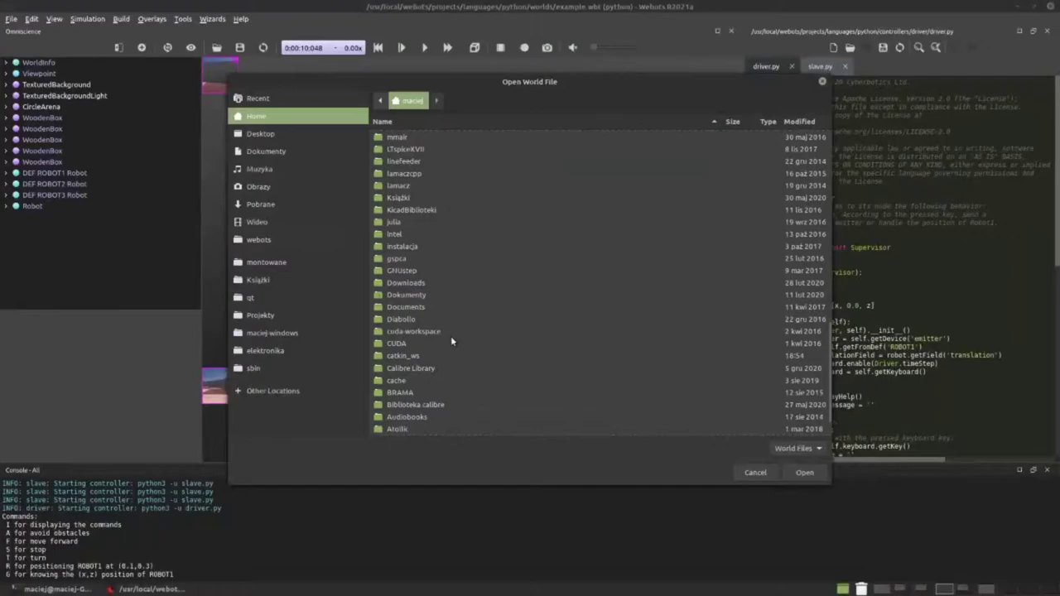
pyautogui.scroll(3, 451, 335)
pyautogui.click(404, 300)
pyautogui.write('catk')
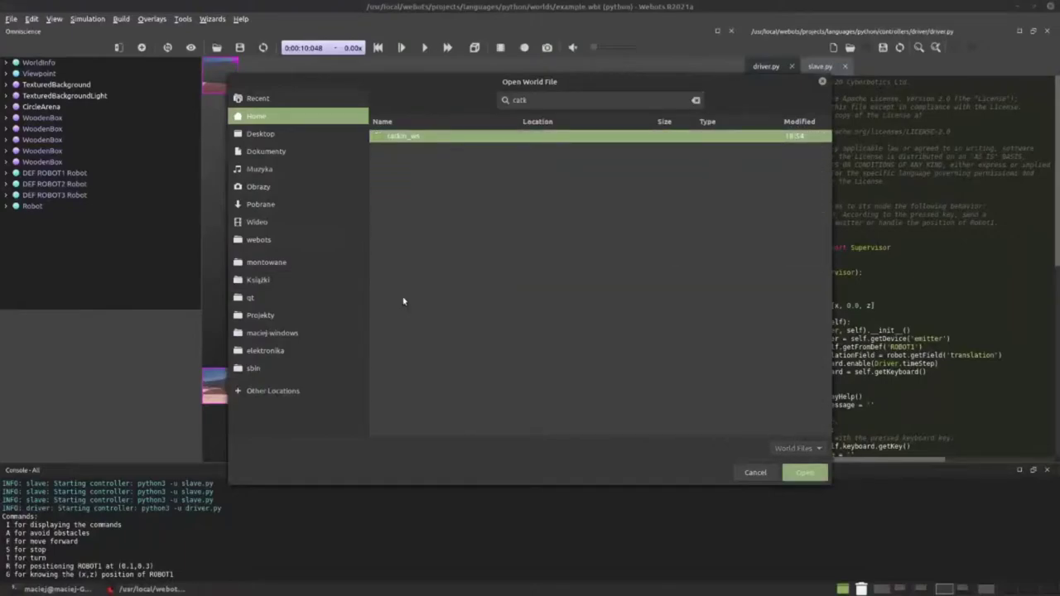
pyautogui.press('Return')
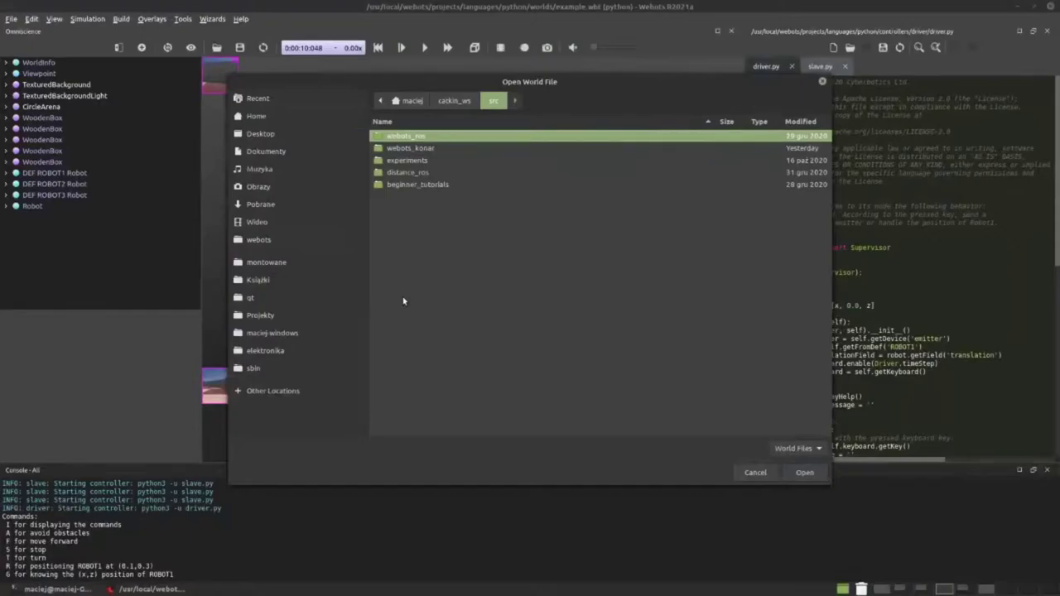
pyautogui.write('we')
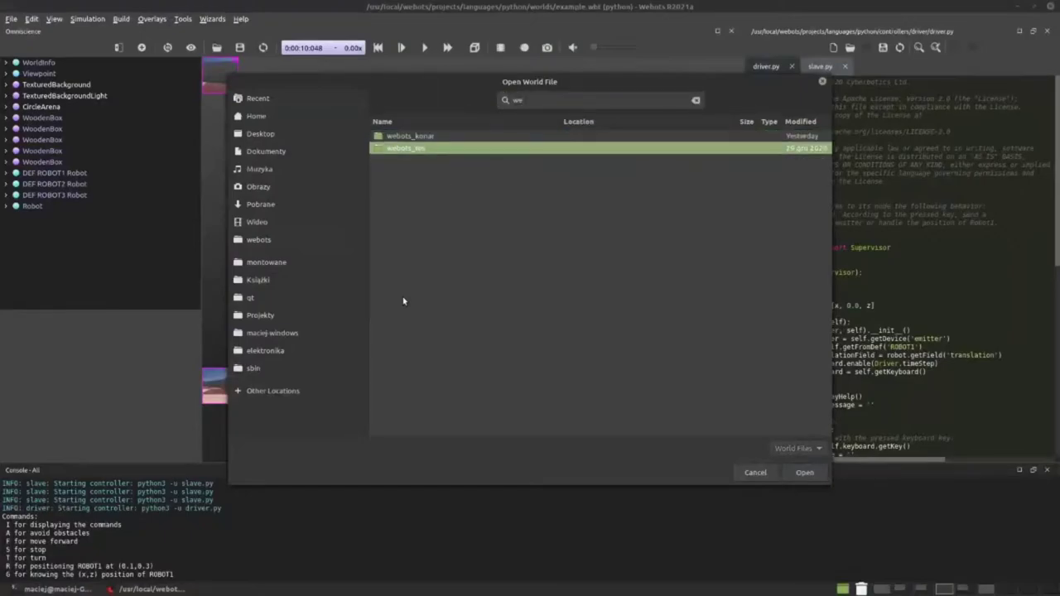
pyautogui.doubleClick(414, 136)
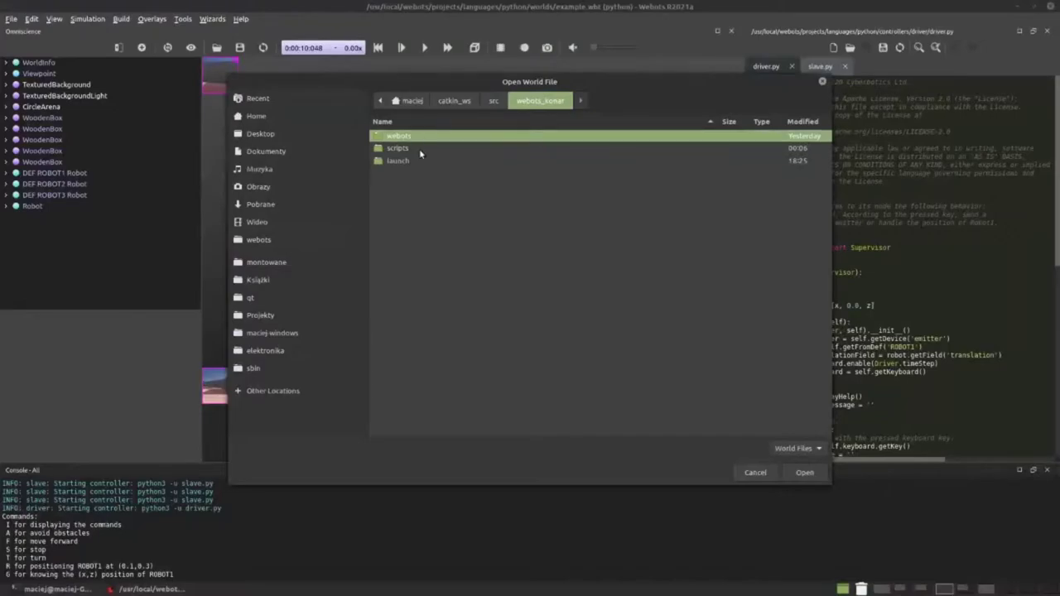
# Open the world sample.wbt from the webots/worlds folder inside webots_konar
pyautogui.doubleClick(409, 161)
pyautogui.click(558, 100)
pyautogui.doubleClick(414, 136)
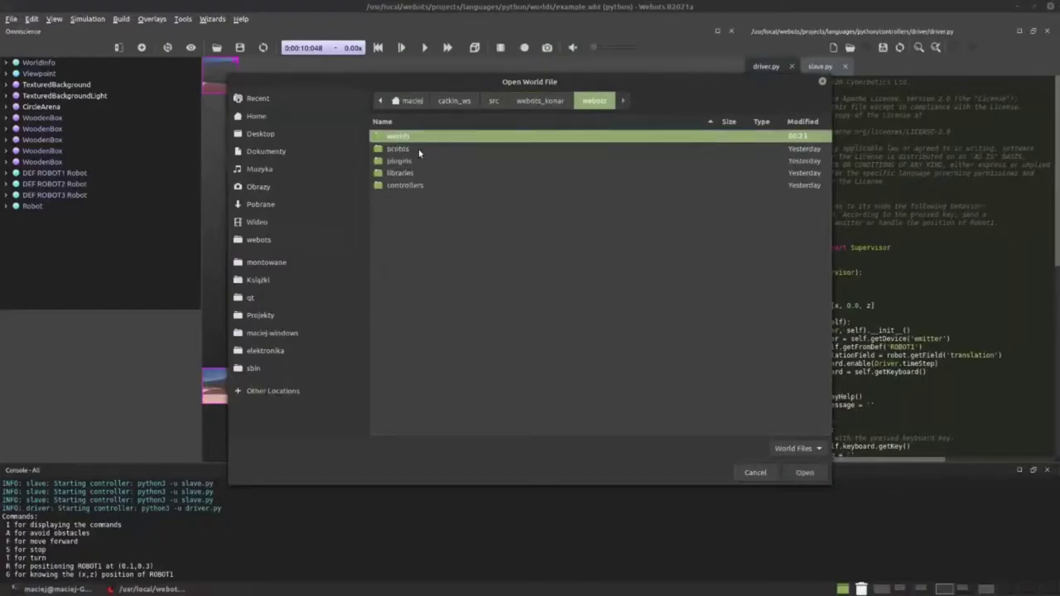
pyautogui.doubleClick(422, 138)
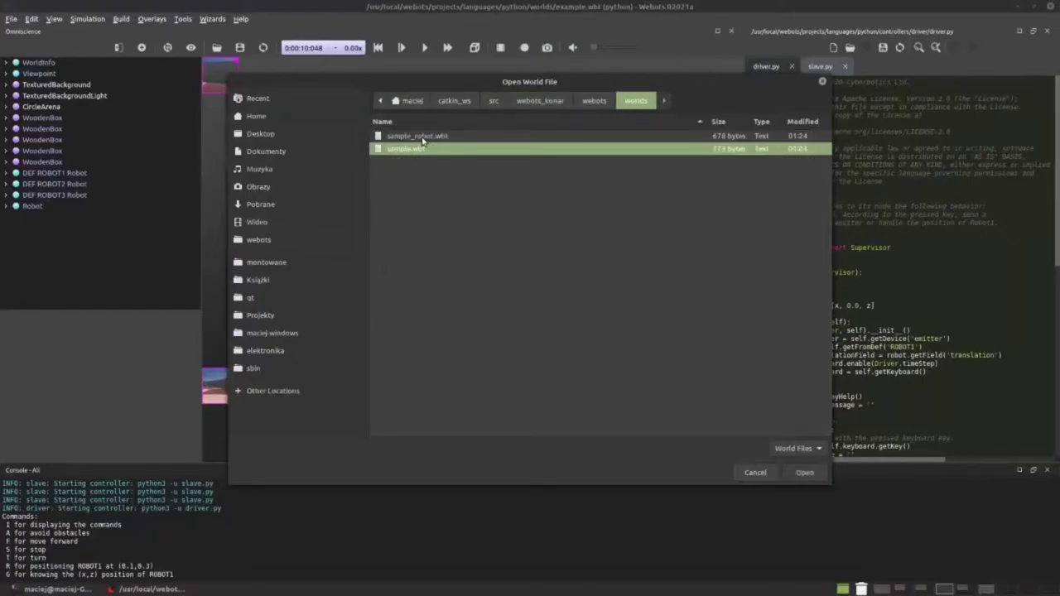
pyautogui.doubleClick(423, 147)
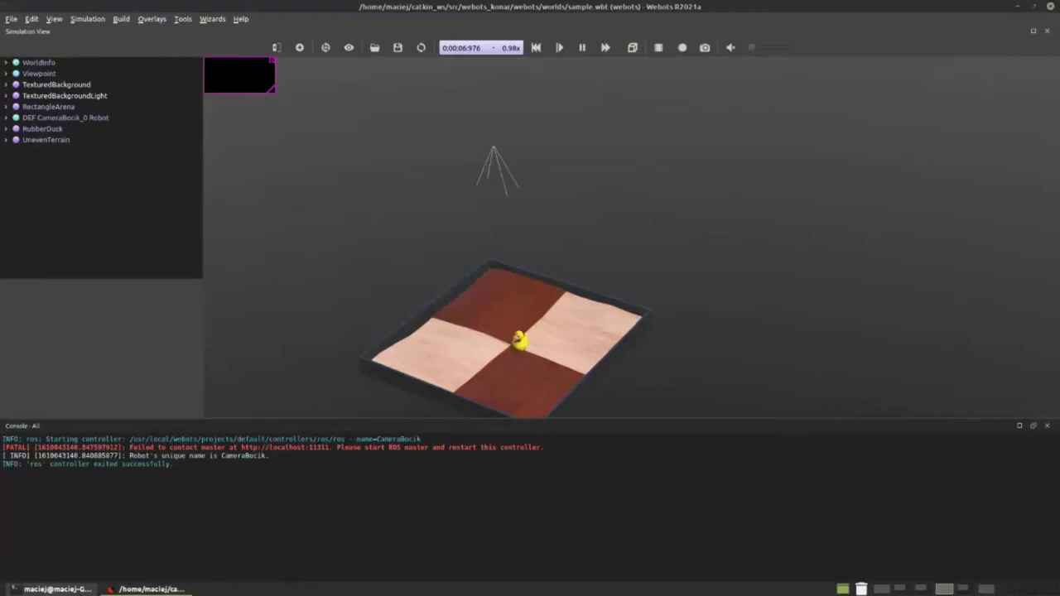
# Switch to the terminal, start the ROS master with roscore in a new byobu window, and open one more window
pyautogui.hotkey('alt', 'Tab')
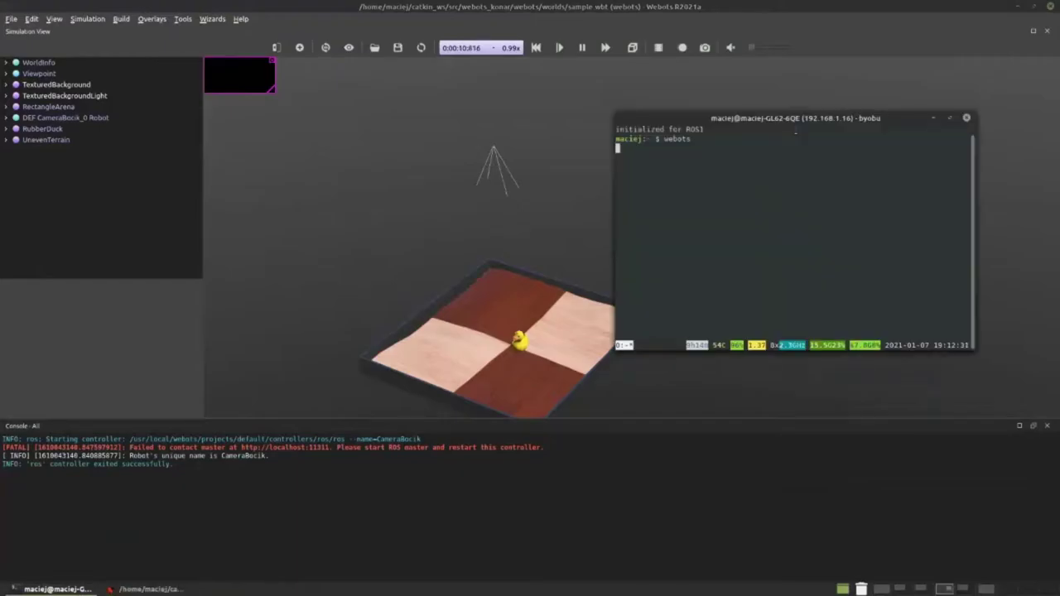
pyautogui.press('F2')
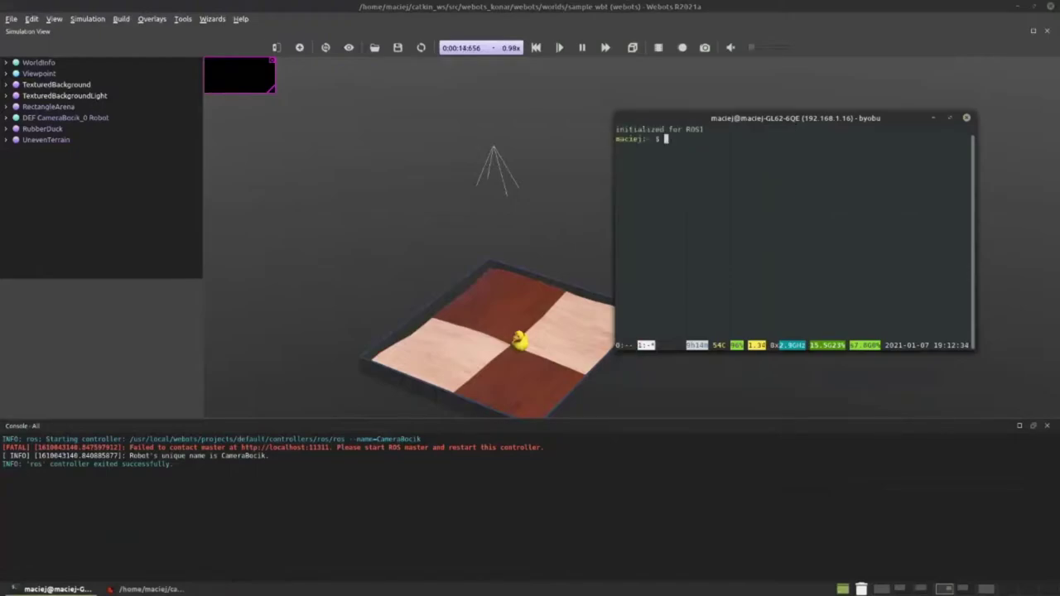
pyautogui.write('roscore')
pyautogui.press('Return')
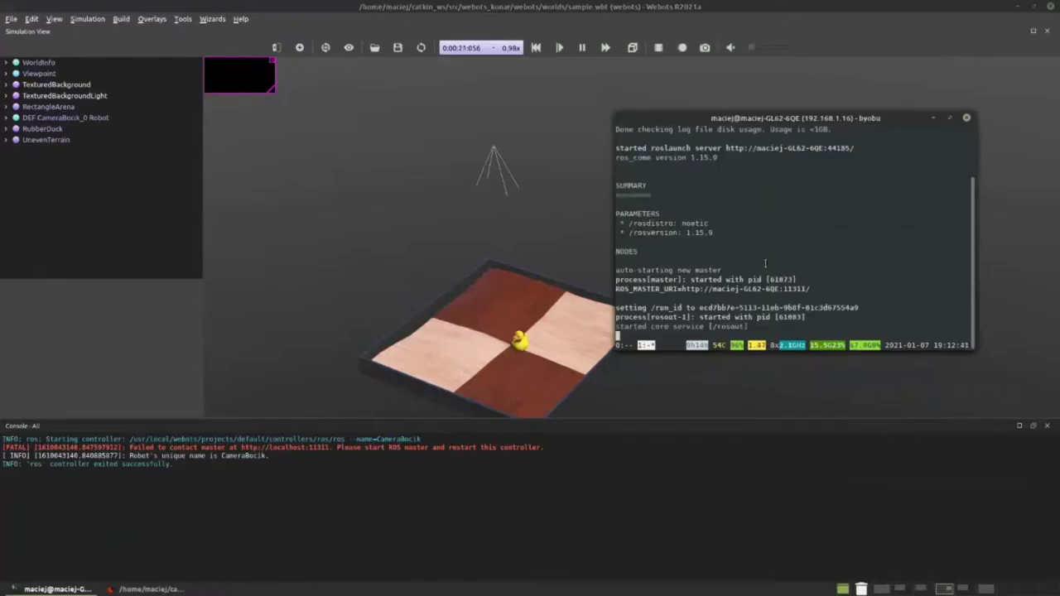
pyautogui.press('F2')
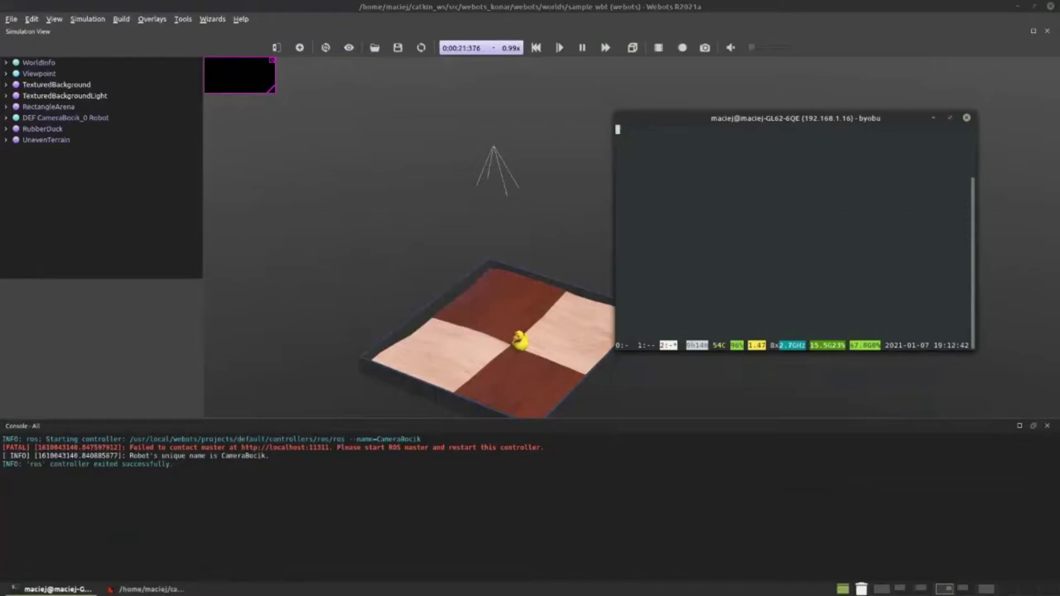
# Reset the sample.wbt simulation in Webots and run it so the ros controller restarts
pyautogui.click(372, 73)
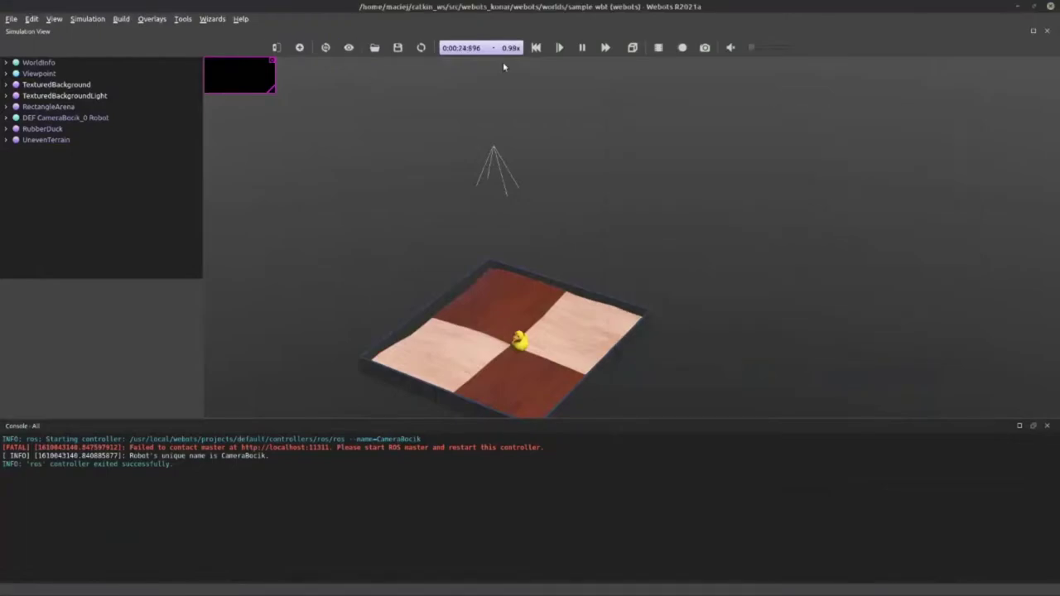
pyautogui.click(535, 47)
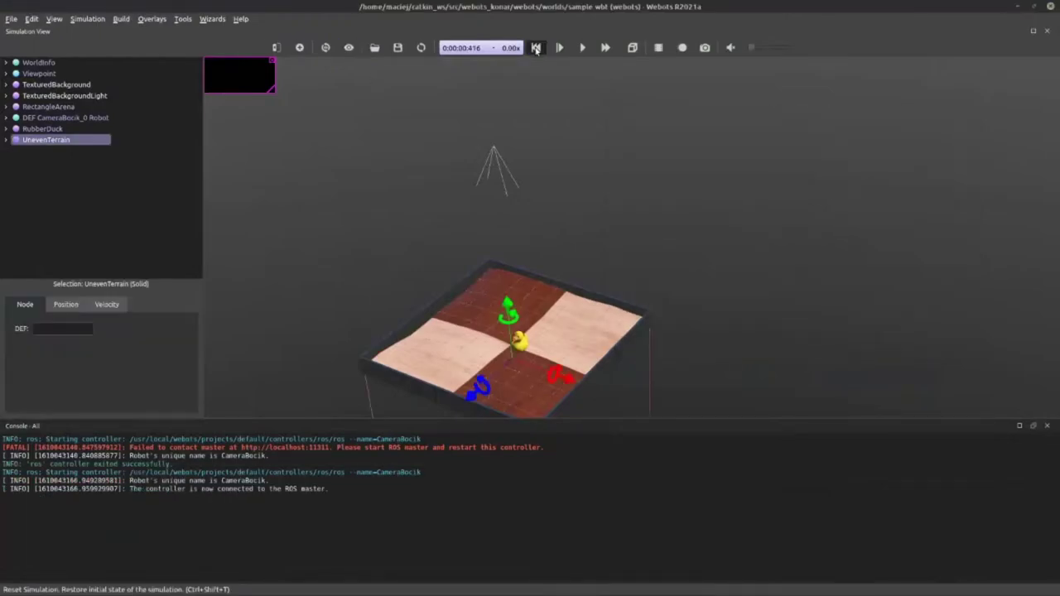
pyautogui.click(582, 47)
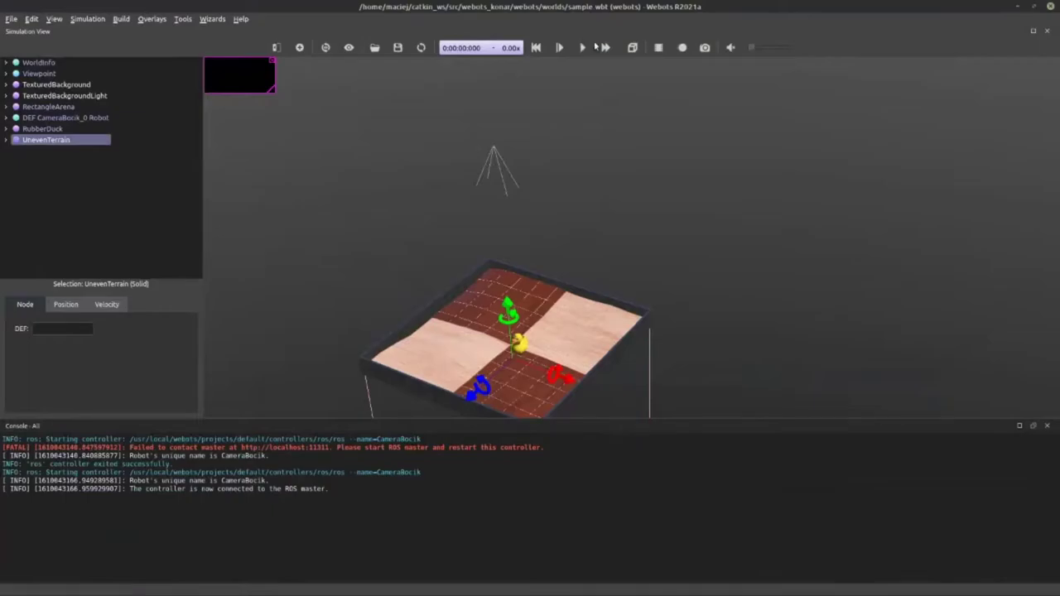
pyautogui.click(582, 47)
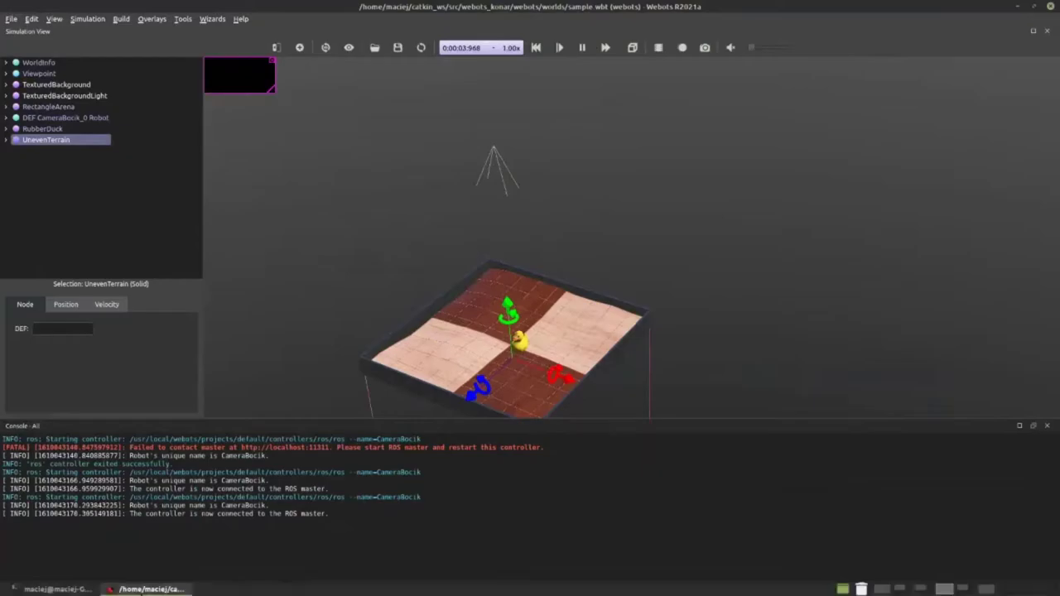
# Switch to the terminal's free byobu window and list the ROS topics with rostopic list
pyautogui.hotkey('alt', 'Tab')
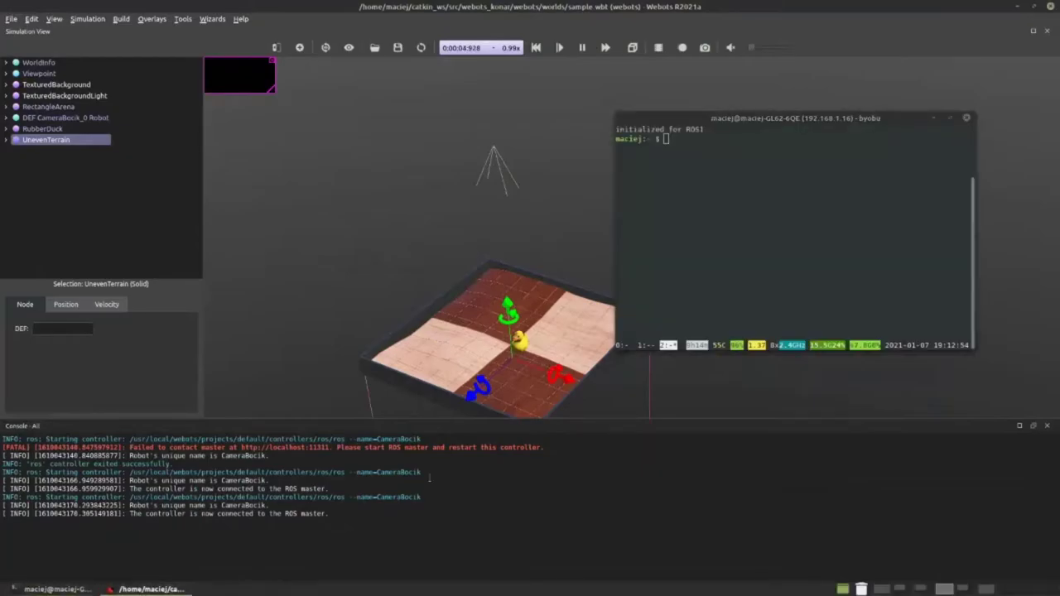
pyautogui.click(704, 247)
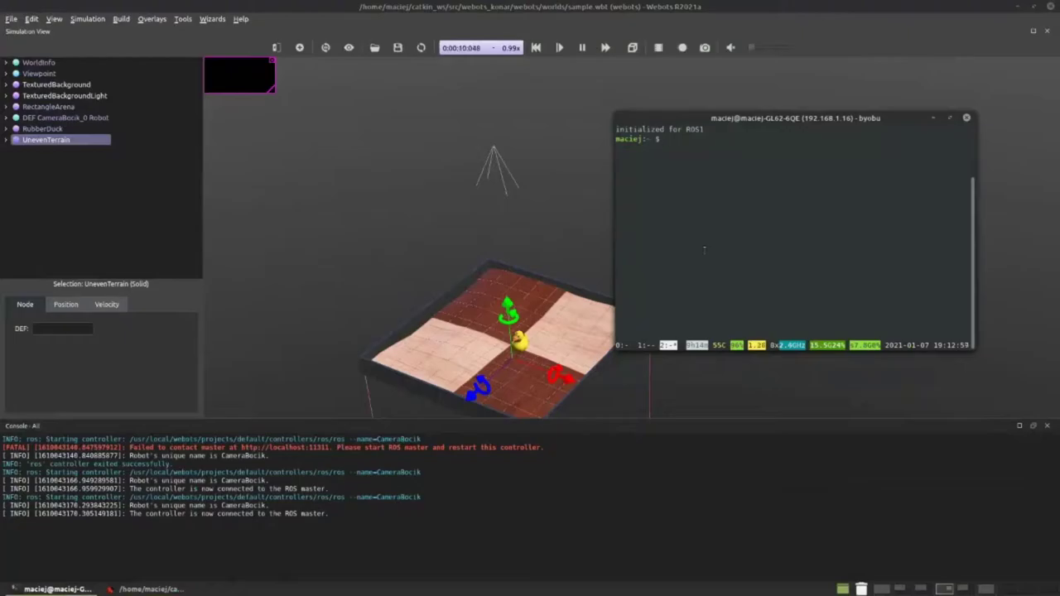
pyautogui.write('rostopic l')
pyautogui.write('ist')
pyautogui.press('Return')
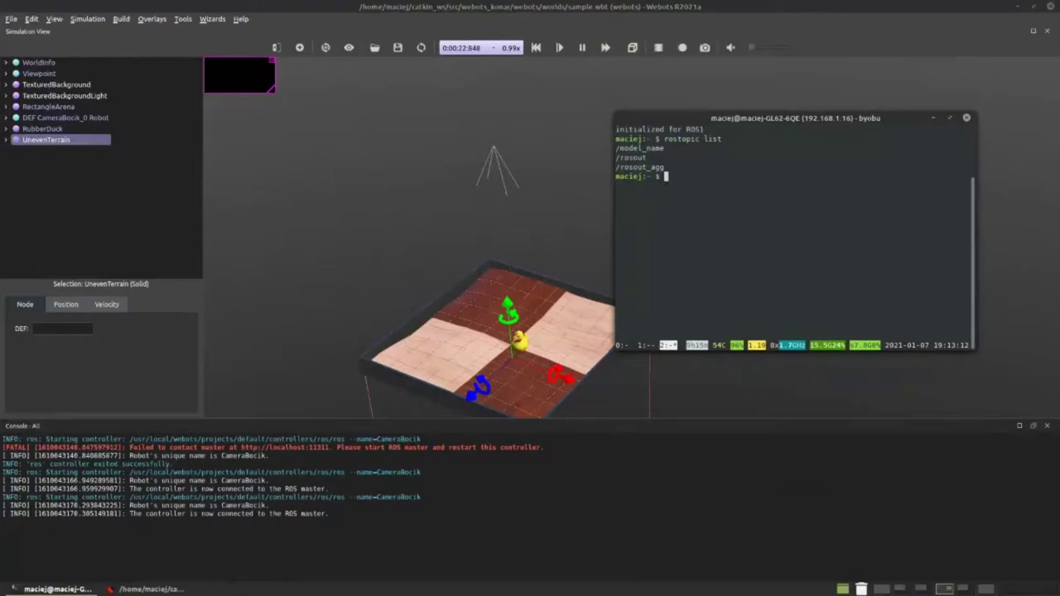
# List the available ROS services in the terminal with rosservice list
pyautogui.click(492, 151)
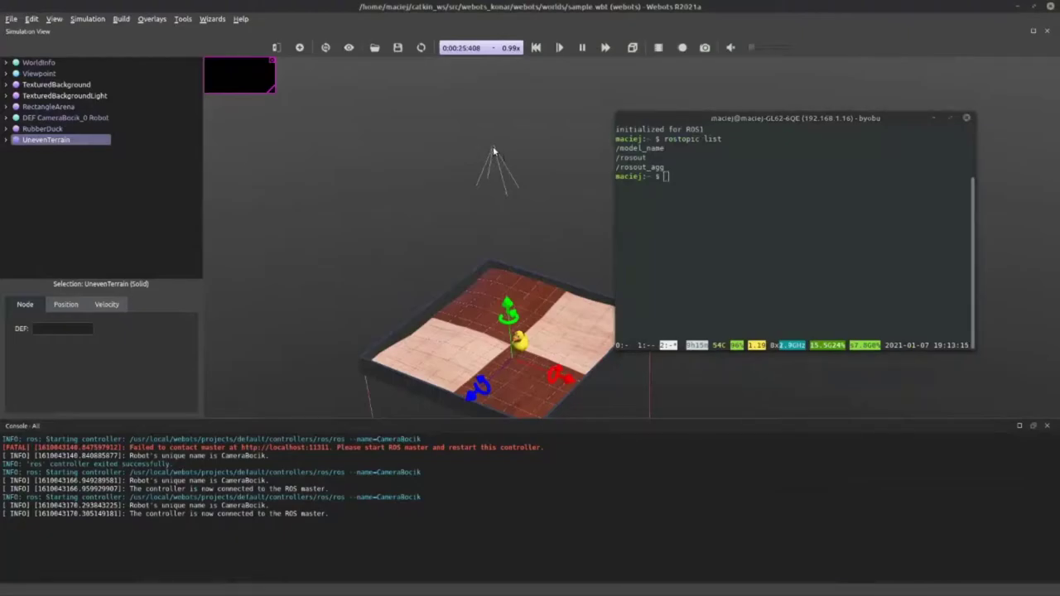
pyautogui.click(714, 265)
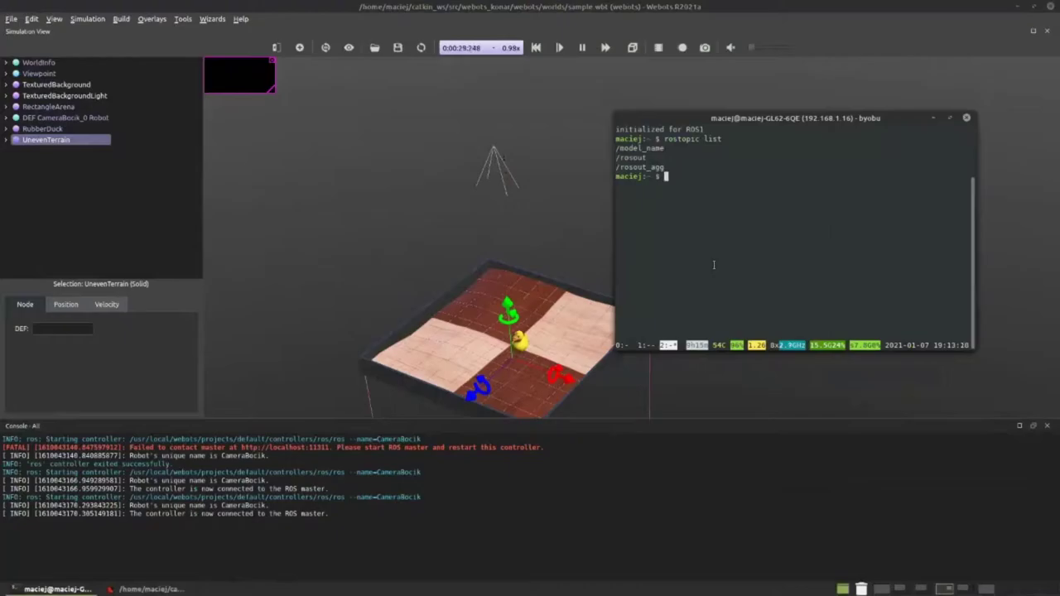
pyautogui.write('ros')
pyautogui.press('Tab')
pyautogui.press('Tab')
pyautogui.write('service')
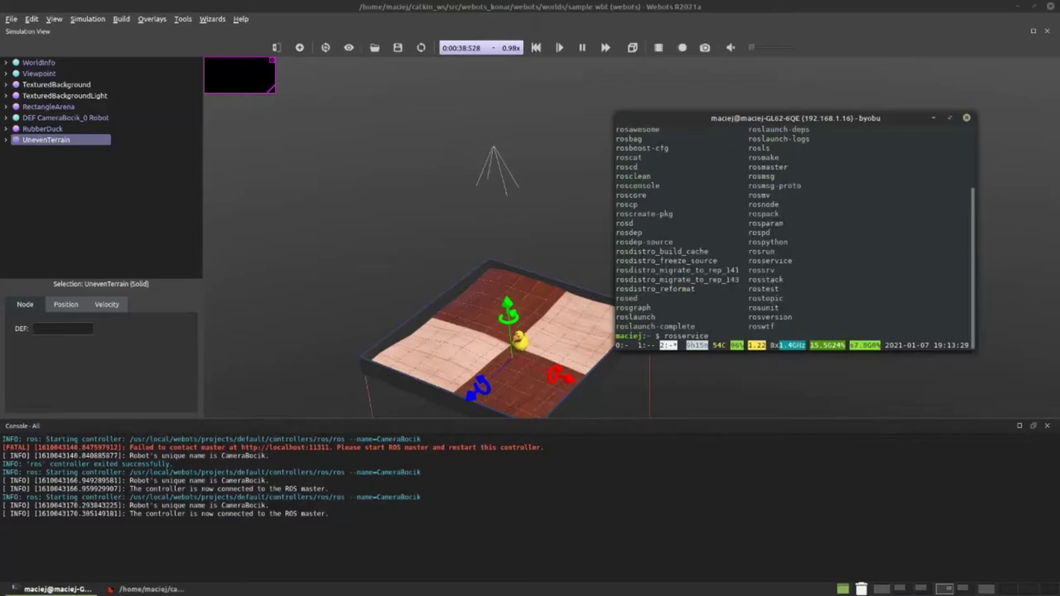
pyautogui.write(' list')
pyautogui.press('Return')
# Place the terminal window beside the simulation view and extend its height so the whole service list fits
pyautogui.moveTo(824, 118); pyautogui.dragTo(1056, 141)
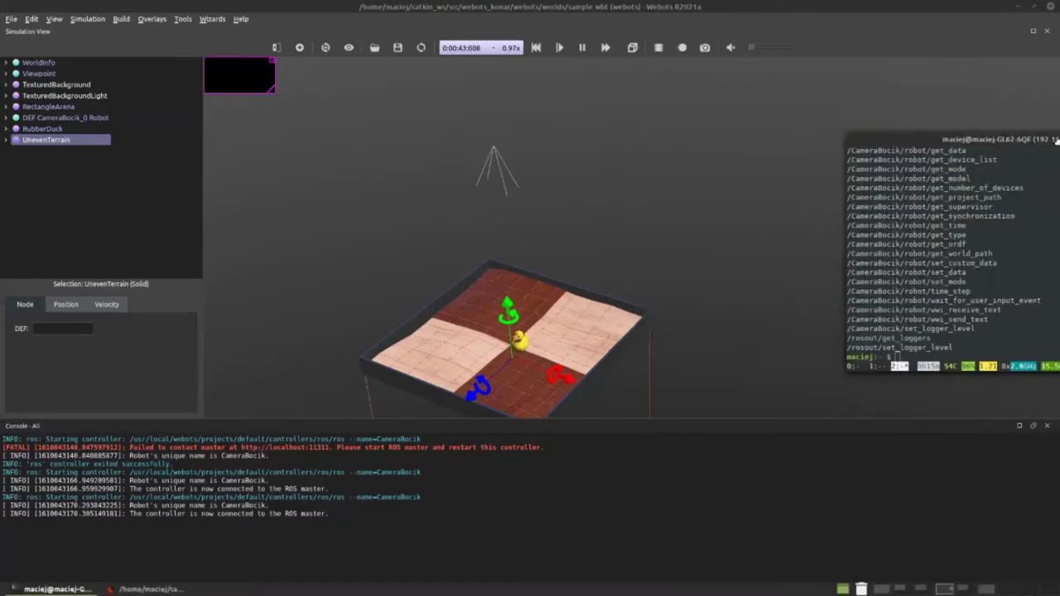
pyautogui.doubleClick(1054, 139)
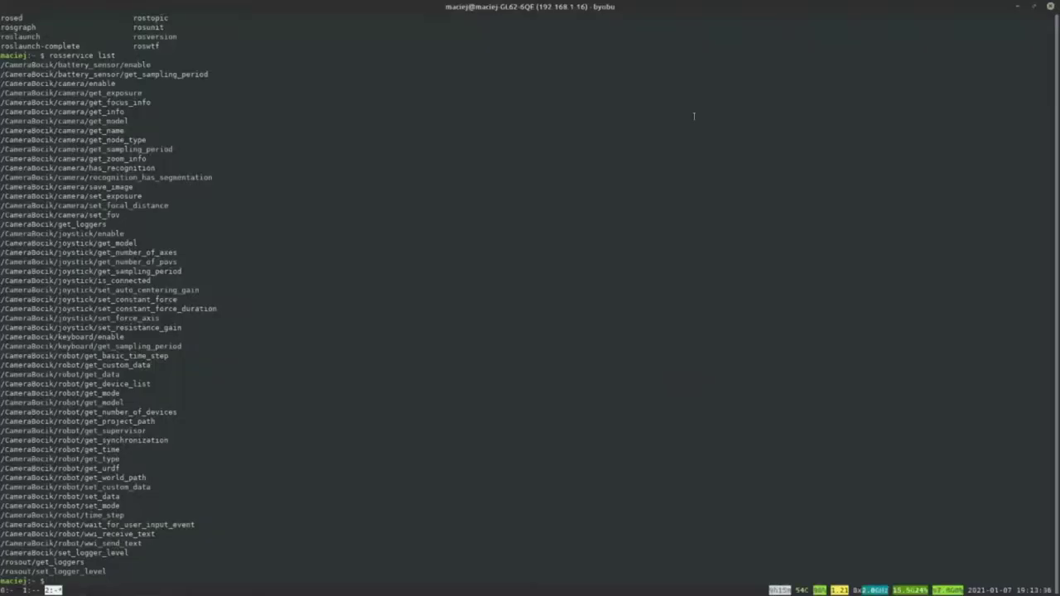
pyautogui.doubleClick(542, 4)
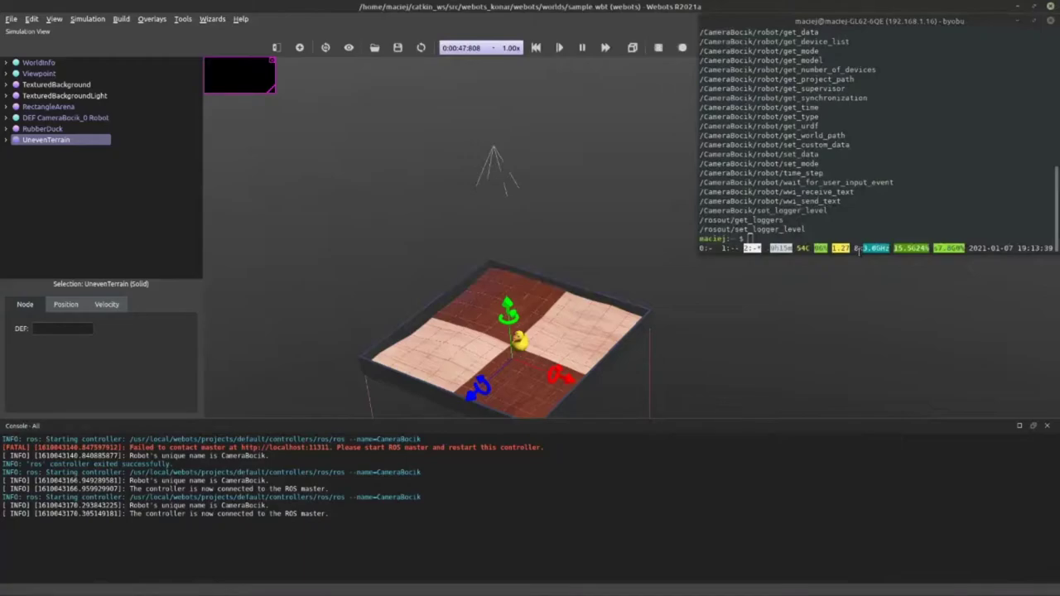
pyautogui.moveTo(857, 253); pyautogui.dragTo(858, 583)
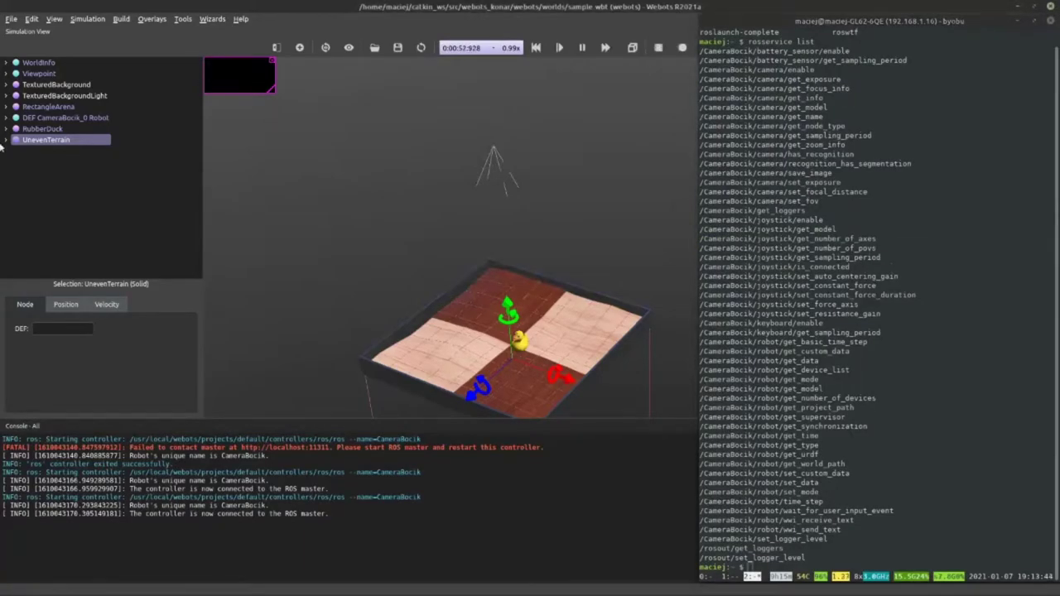
# Expand the CameraBocik_0 robot node in the scene tree and inspect its name field
pyautogui.click(6, 118)
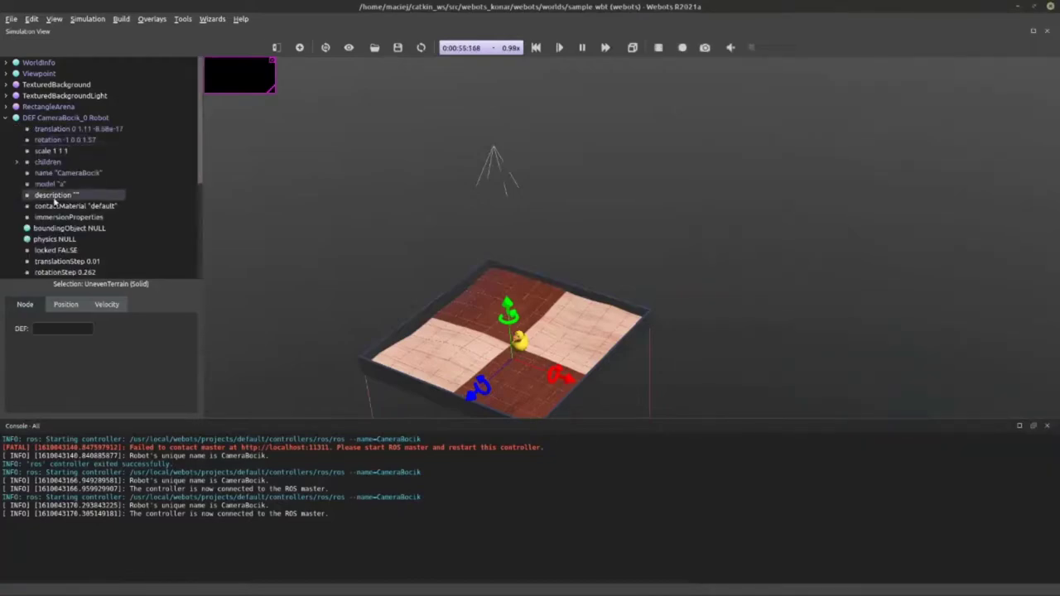
pyautogui.click(67, 172)
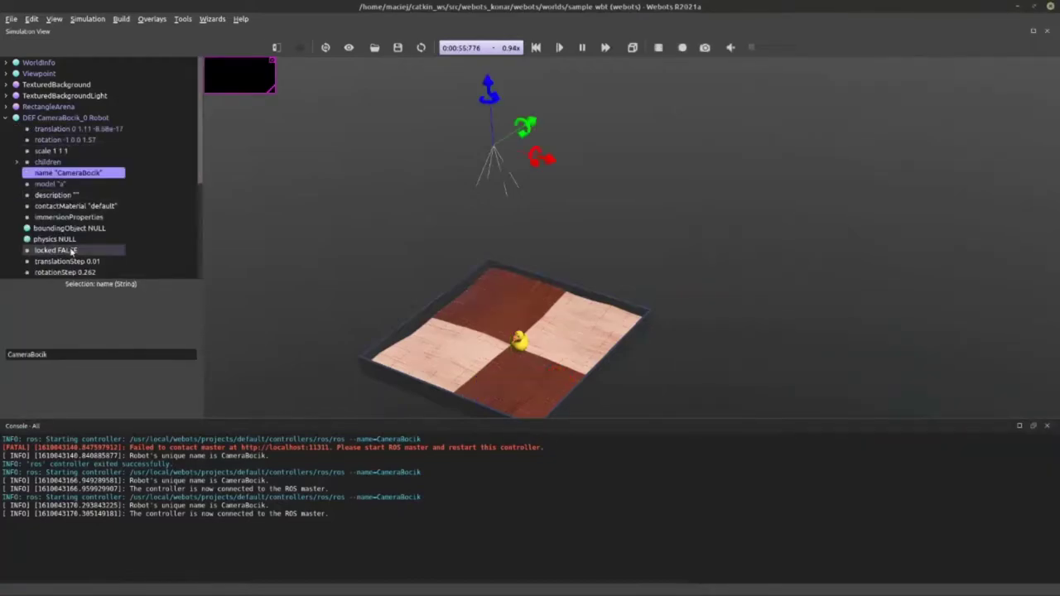
# Switch to the terminal and set its window to stay always on top
pyautogui.hotkey('alt', 'Tab')
pyautogui.rightClick(863, 31)
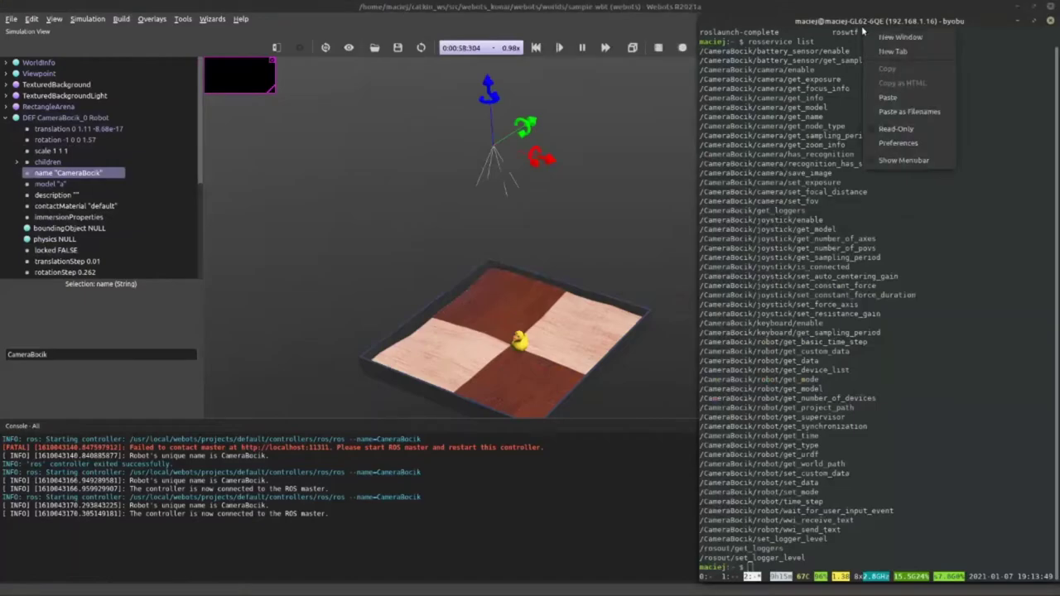
pyautogui.click(878, 98)
pyautogui.rightClick(852, 19)
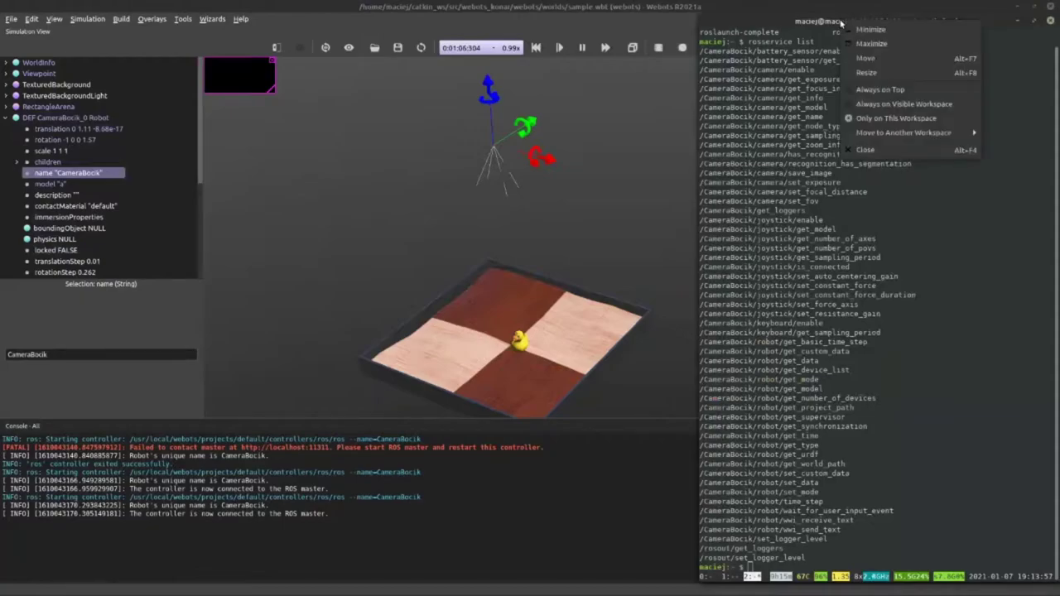
pyautogui.click(870, 104)
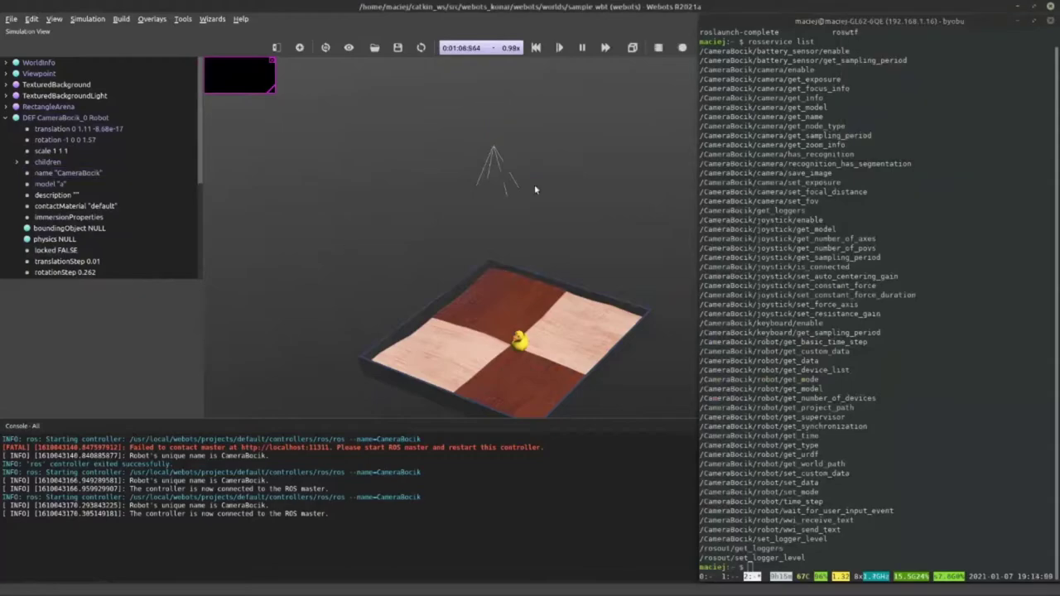
# Delete the CameraBocik_0 robot from the world, and reset and pause the simulation
pyautogui.rightClick(494, 149)
pyautogui.click(539, 242)
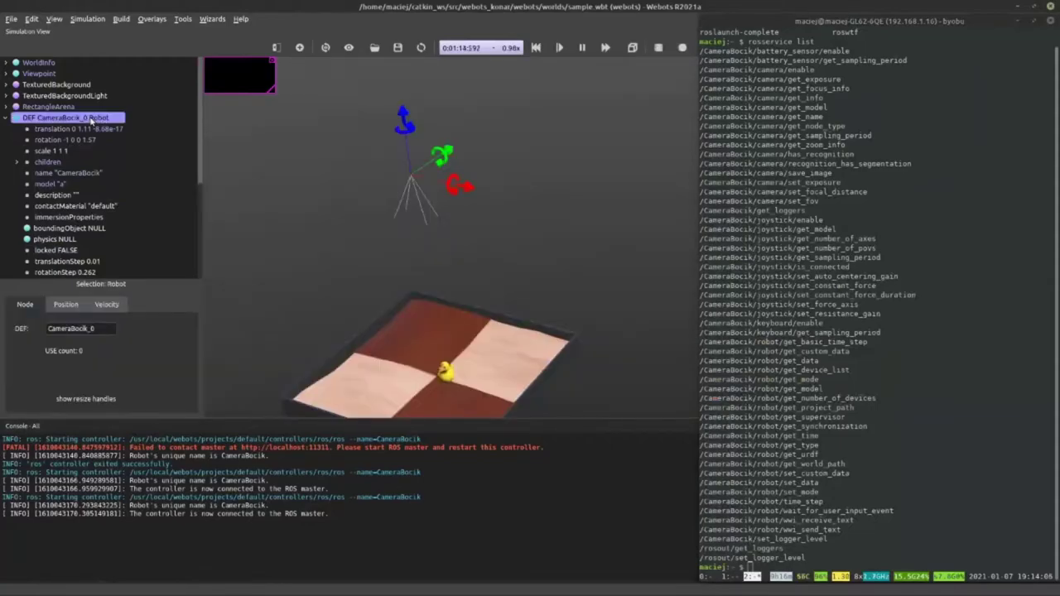
pyautogui.rightClick(312, 300)
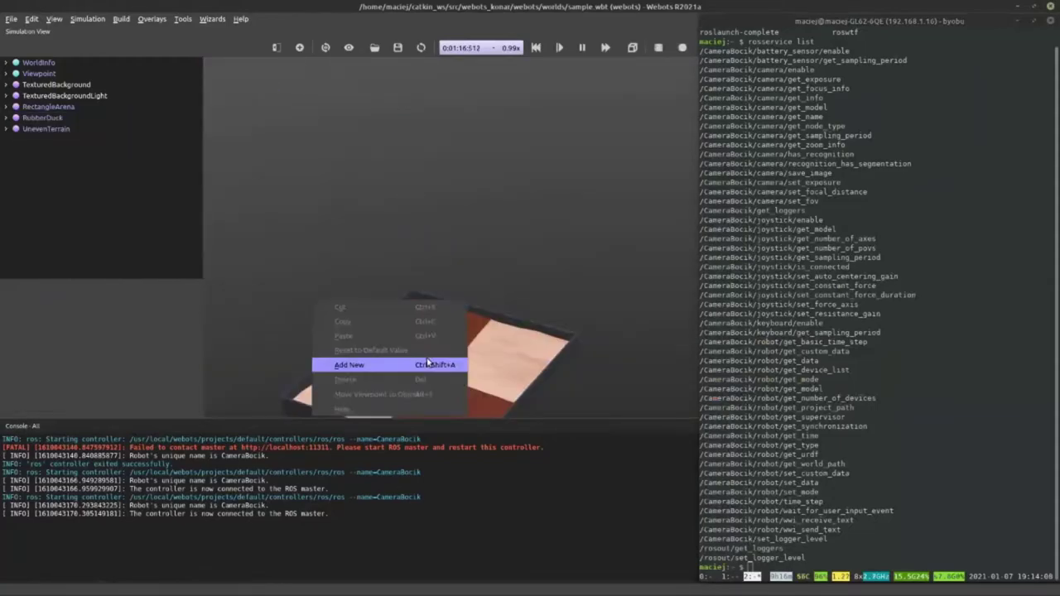
pyautogui.press('Escape')
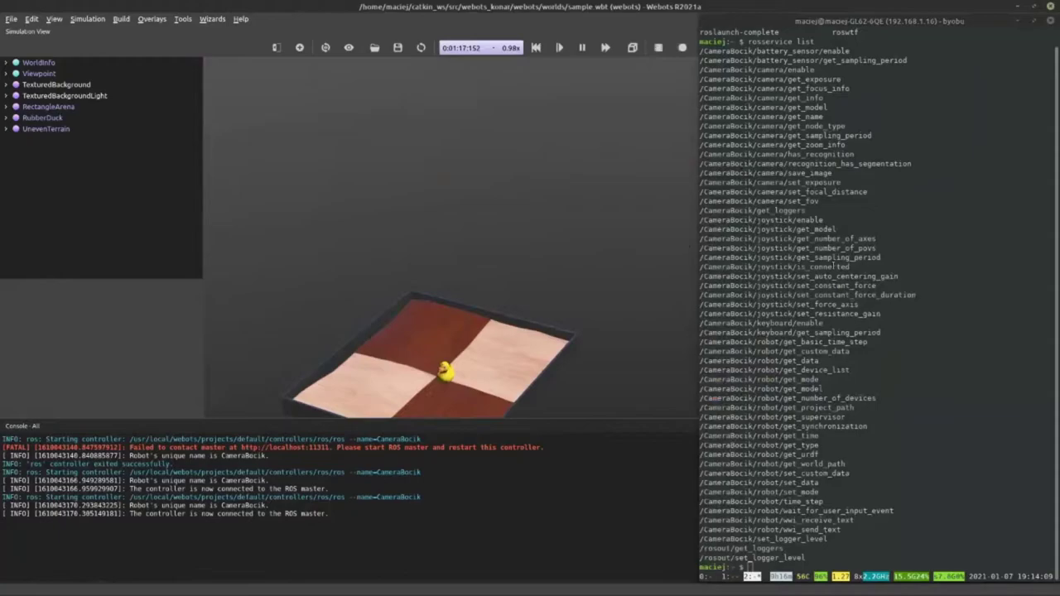
pyautogui.click(582, 47)
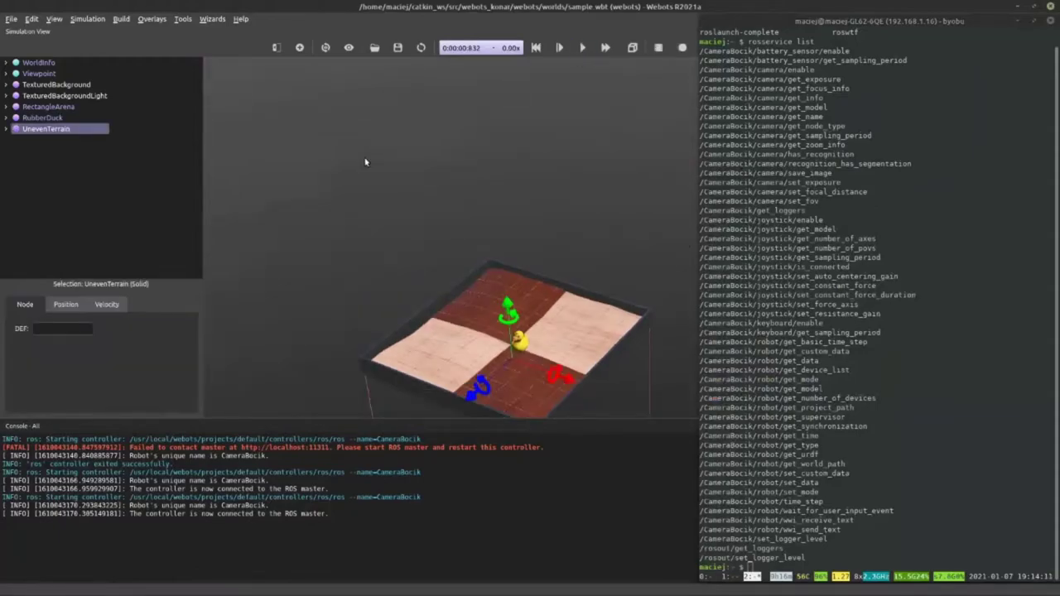
# Run the simulation and list the ROS services again with rosservice list in the terminal
pyautogui.click(877, 387)
pyautogui.rightClick(816, 395)
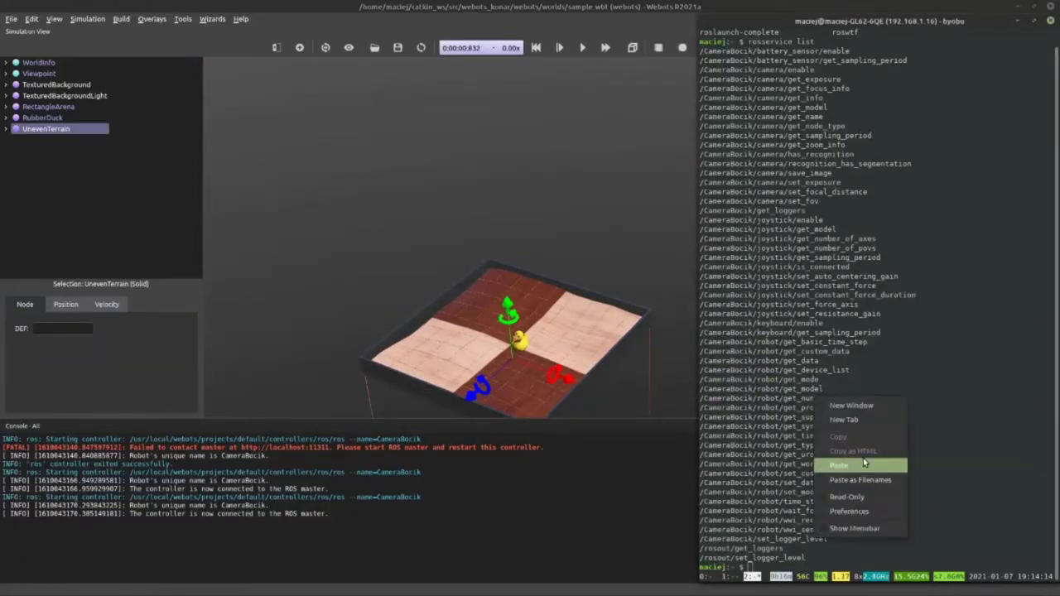
pyautogui.click(864, 462)
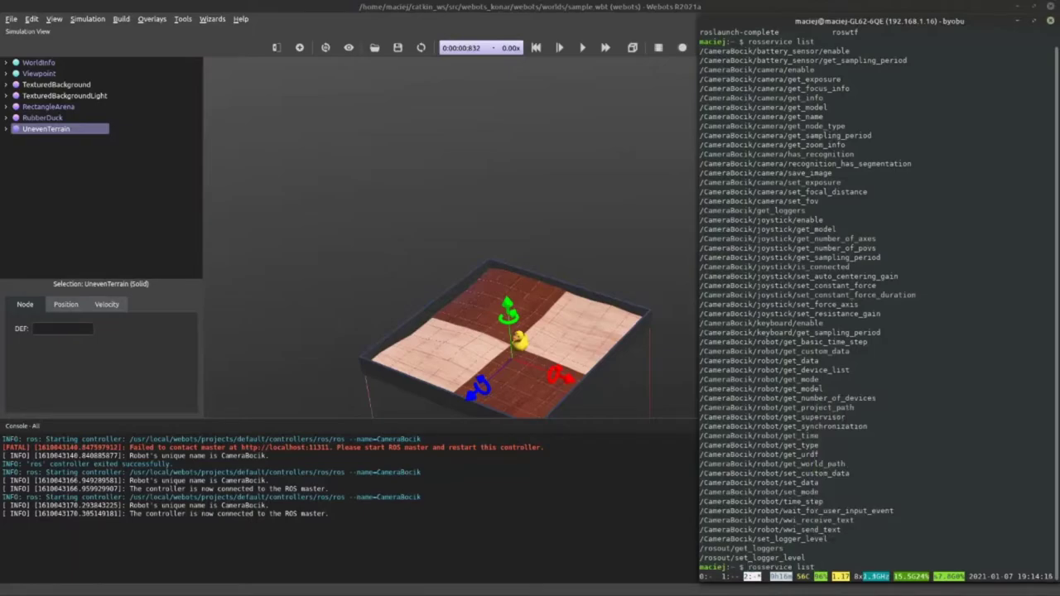
pyautogui.click(582, 47)
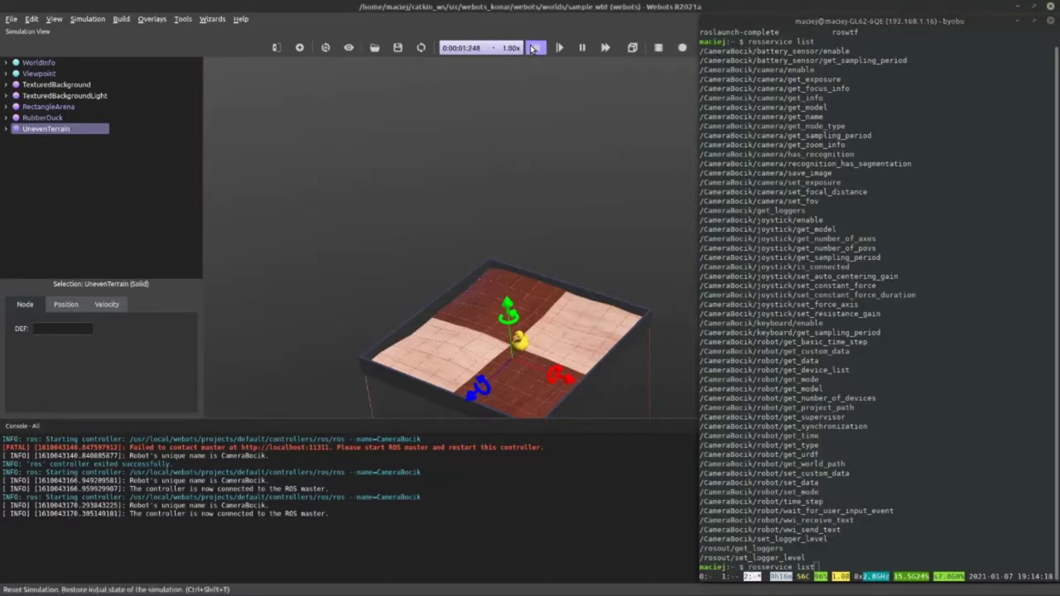
pyautogui.click(734, 579)
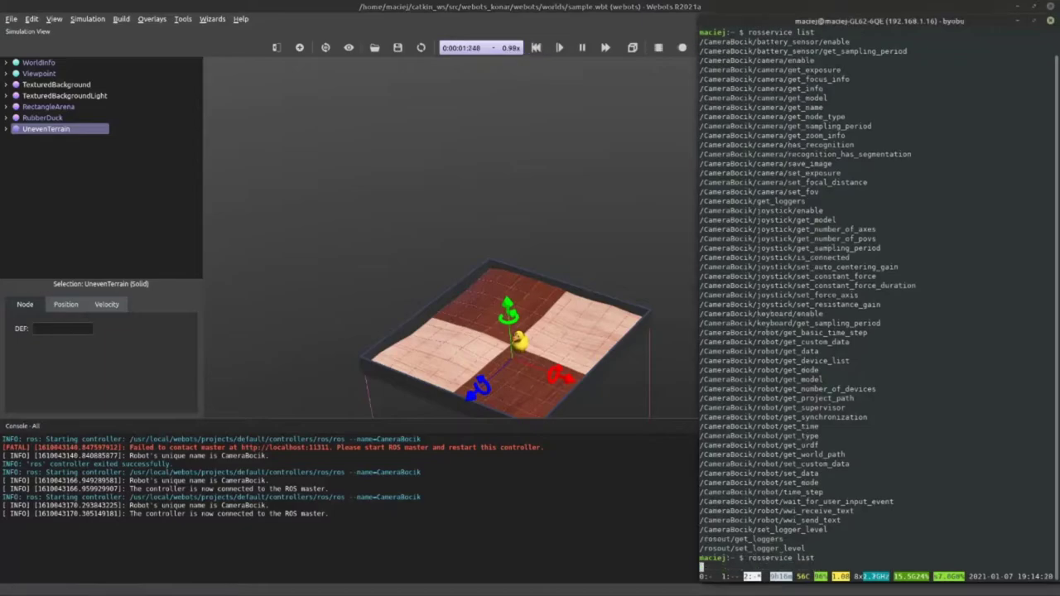
pyautogui.press('Return')
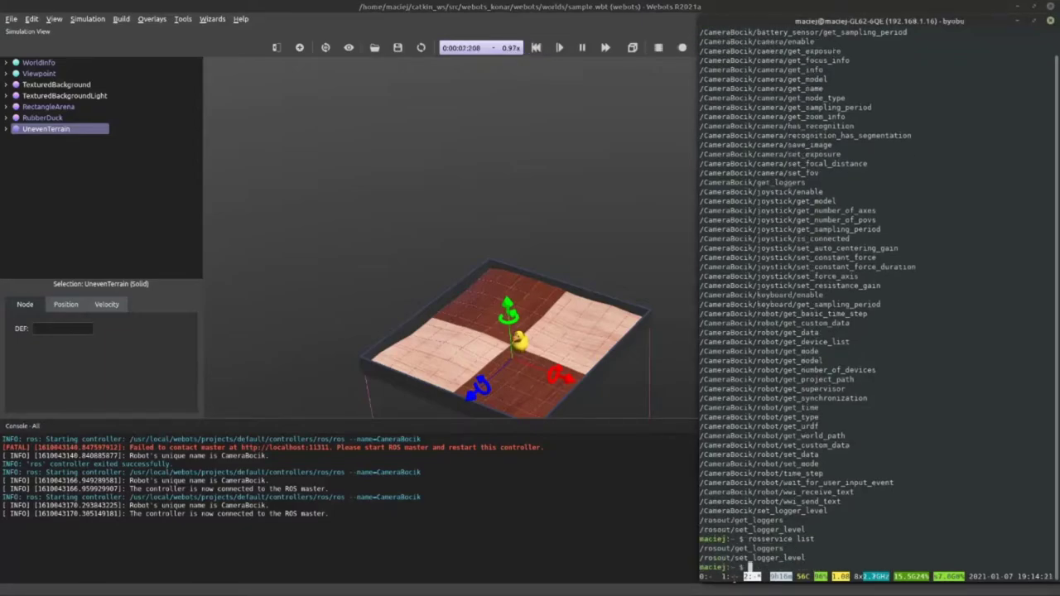
# Add a Pioneer3at robot from the Webots Projects PROTO nodes under robots/adept/pioneer3 and expand its node
pyautogui.rightClick(327, 267)
pyautogui.click(386, 329)
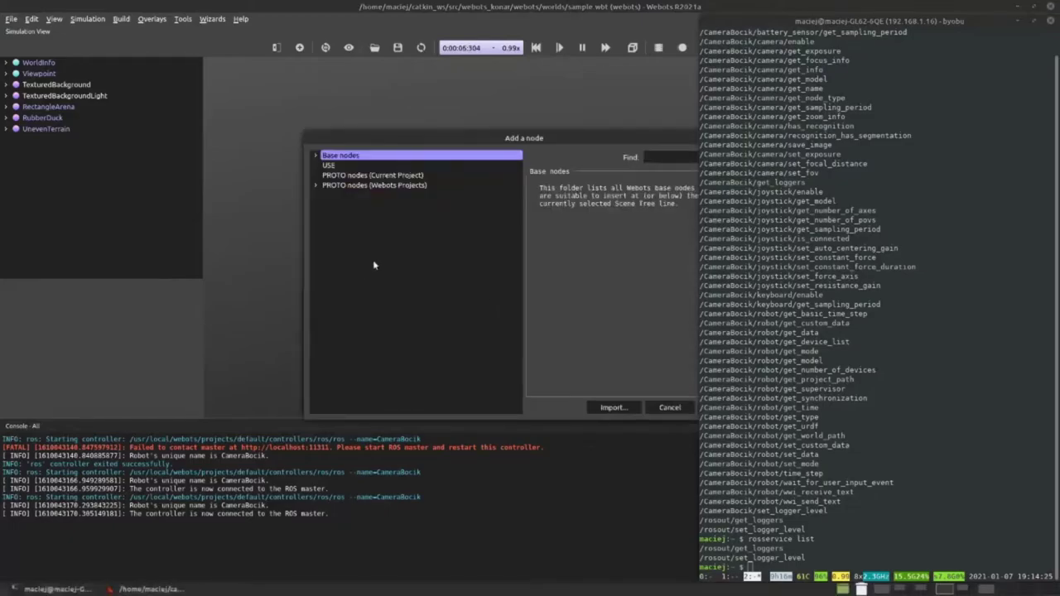
pyautogui.click(316, 154)
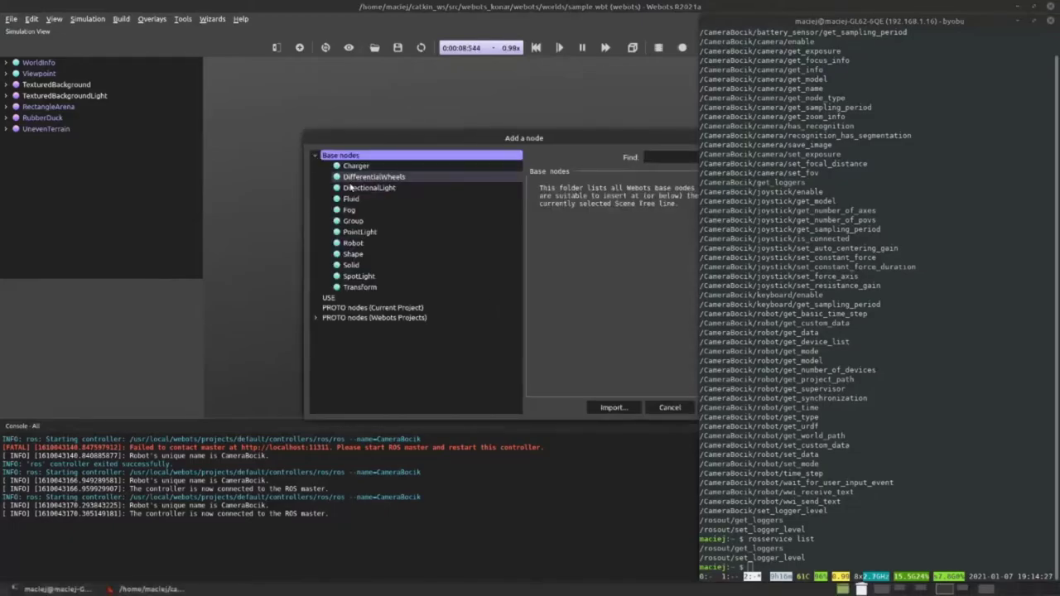
pyautogui.click(315, 155)
pyautogui.click(315, 185)
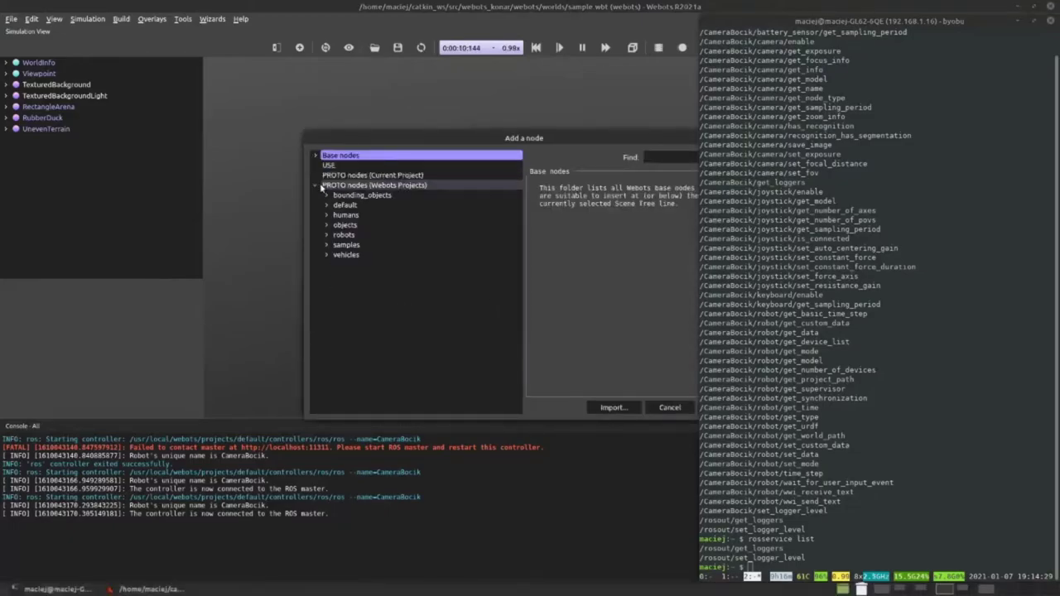
pyautogui.click(326, 235)
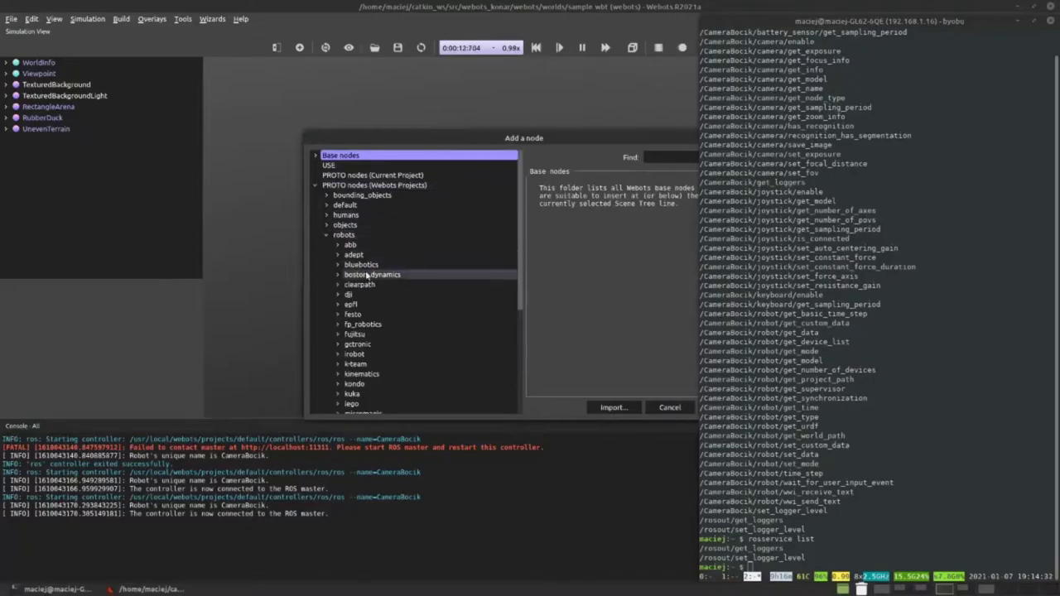
pyautogui.scroll(-1, 367, 276)
pyautogui.click(337, 224)
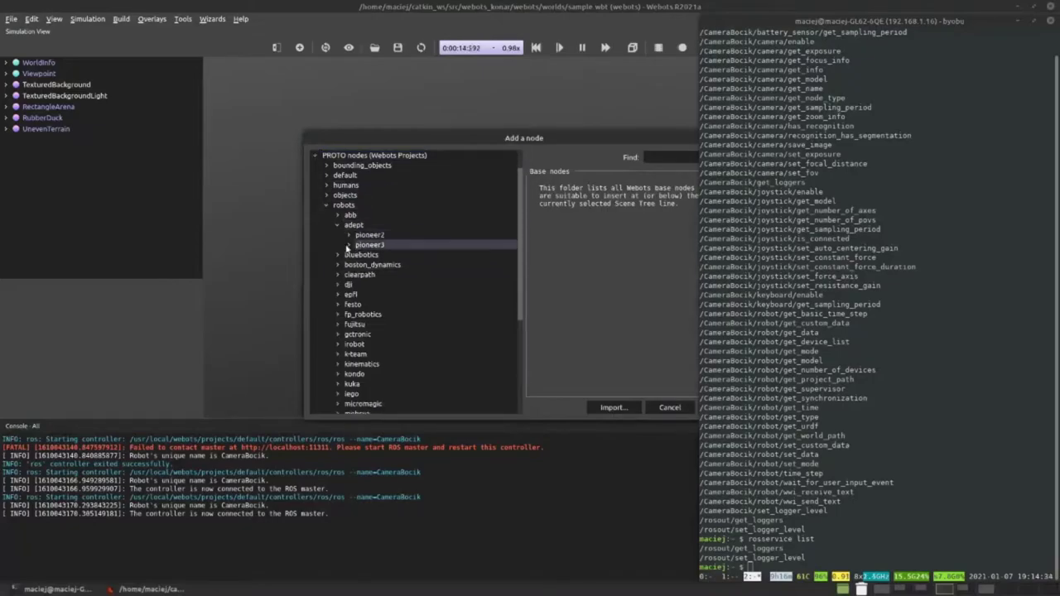
pyautogui.click(347, 245)
pyautogui.doubleClick(377, 255)
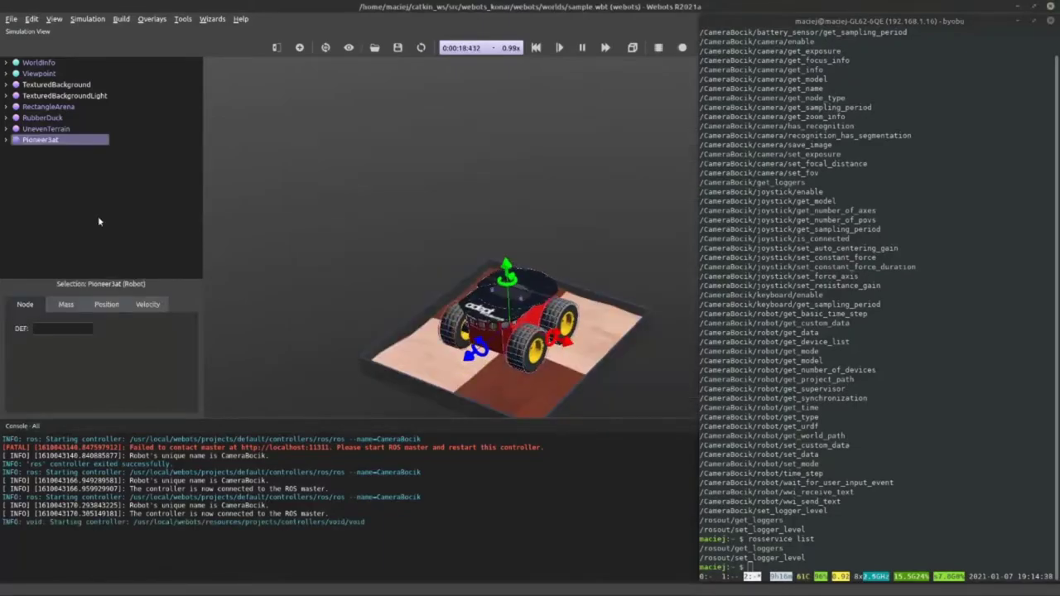
pyautogui.doubleClick(86, 141)
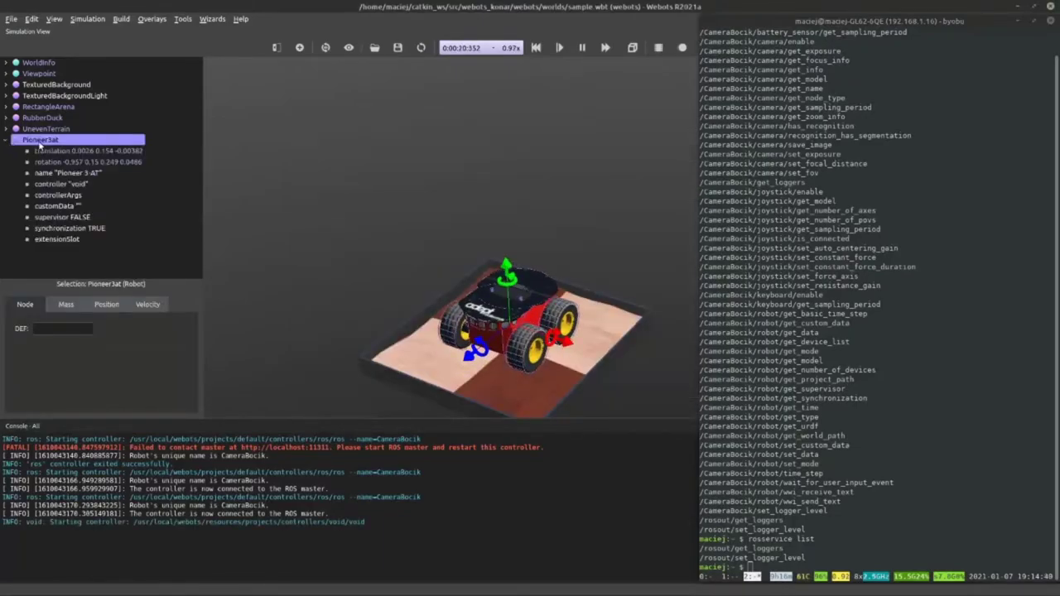
# Pause the simulation and reset it to its initial state
pyautogui.click(582, 47)
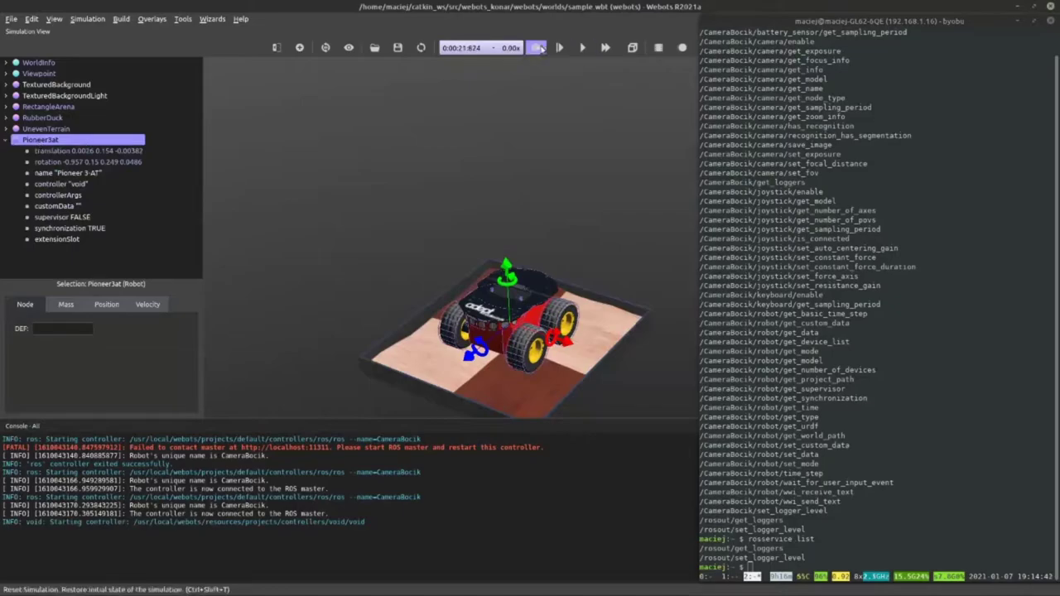
pyautogui.click(540, 48)
# Add a Pioneer3at robot from the Webots Projects PROTO nodes under robots/adept/pioneer3 again and expand its node in the scene tree
pyautogui.rightClick(361, 205)
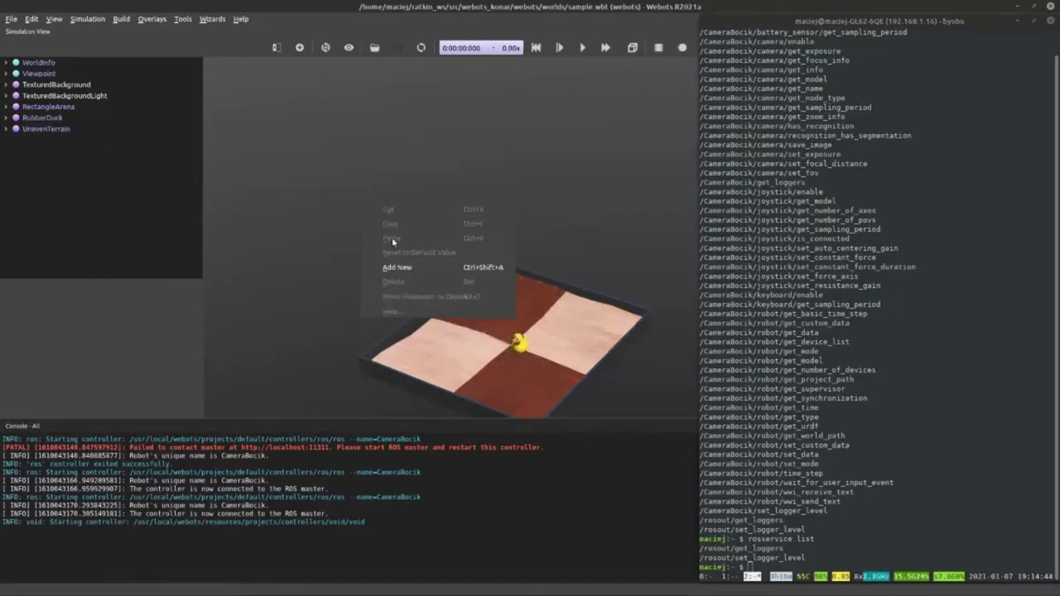
pyautogui.click(398, 268)
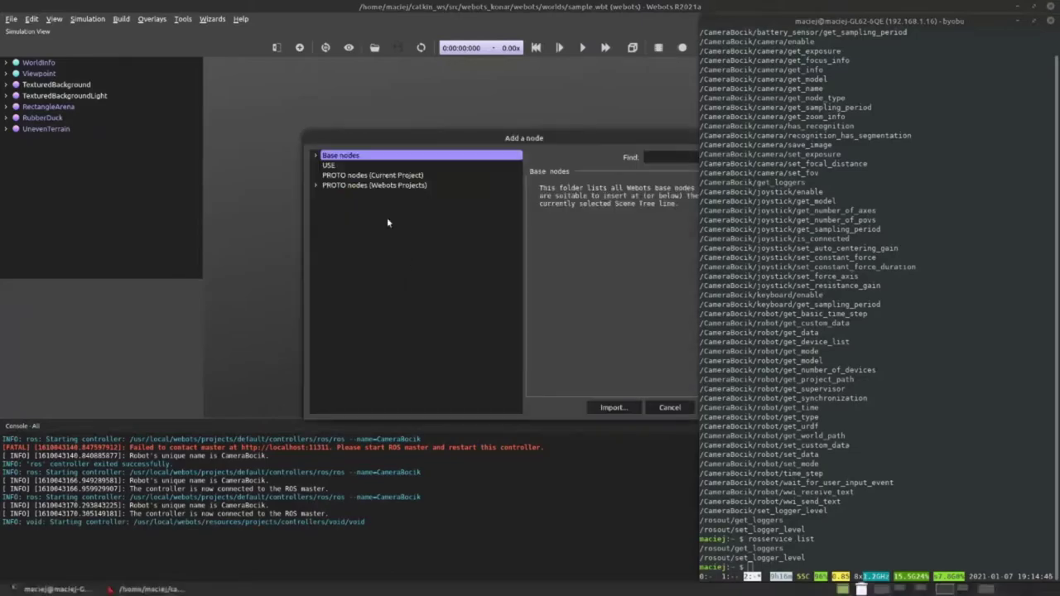
pyautogui.click(332, 185)
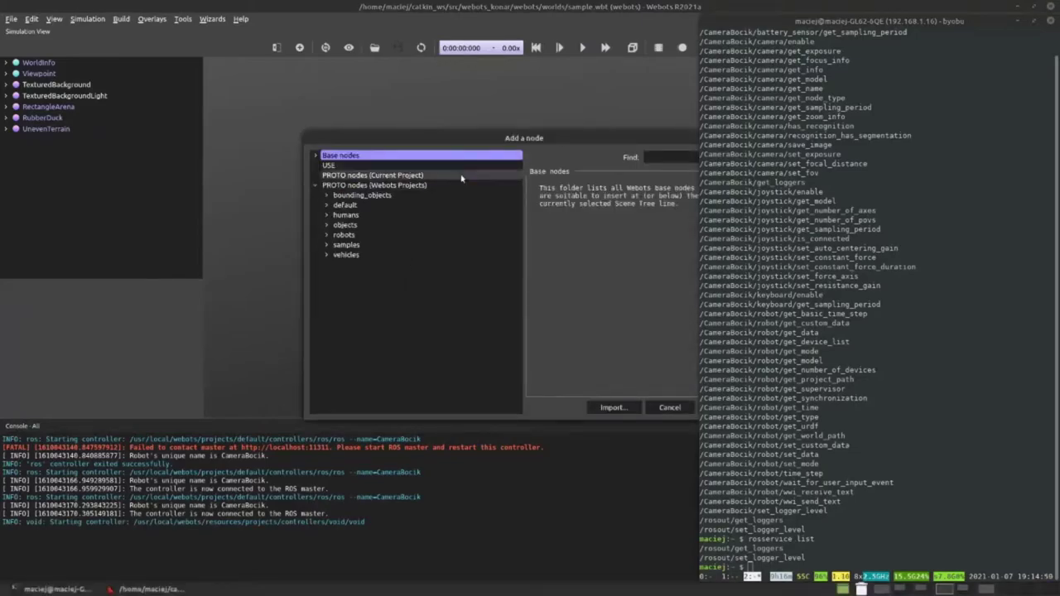
pyautogui.click(326, 236)
pyautogui.click(337, 256)
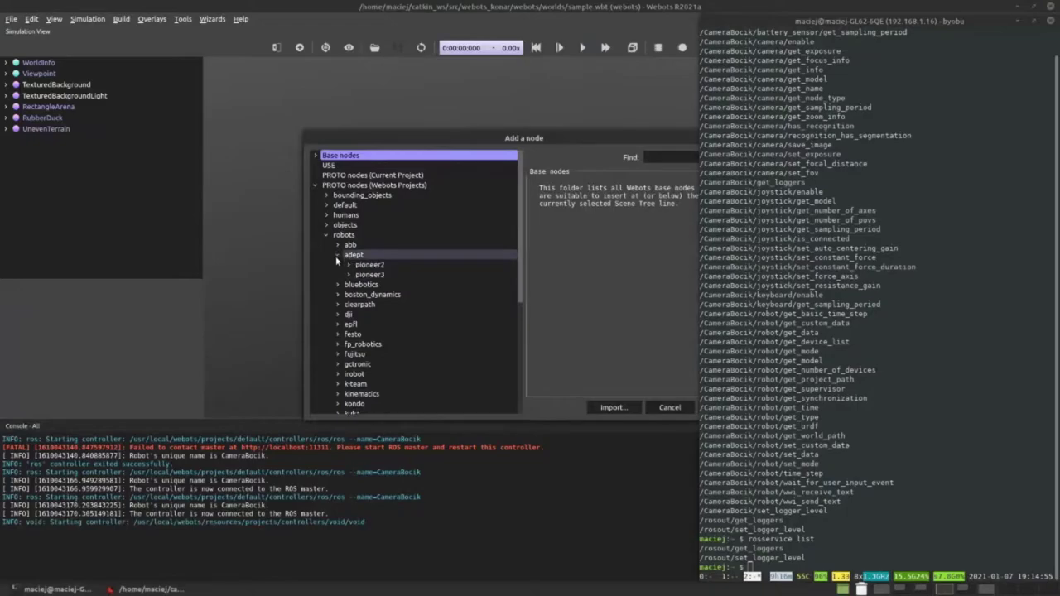
pyautogui.click(348, 274)
pyautogui.click(374, 284)
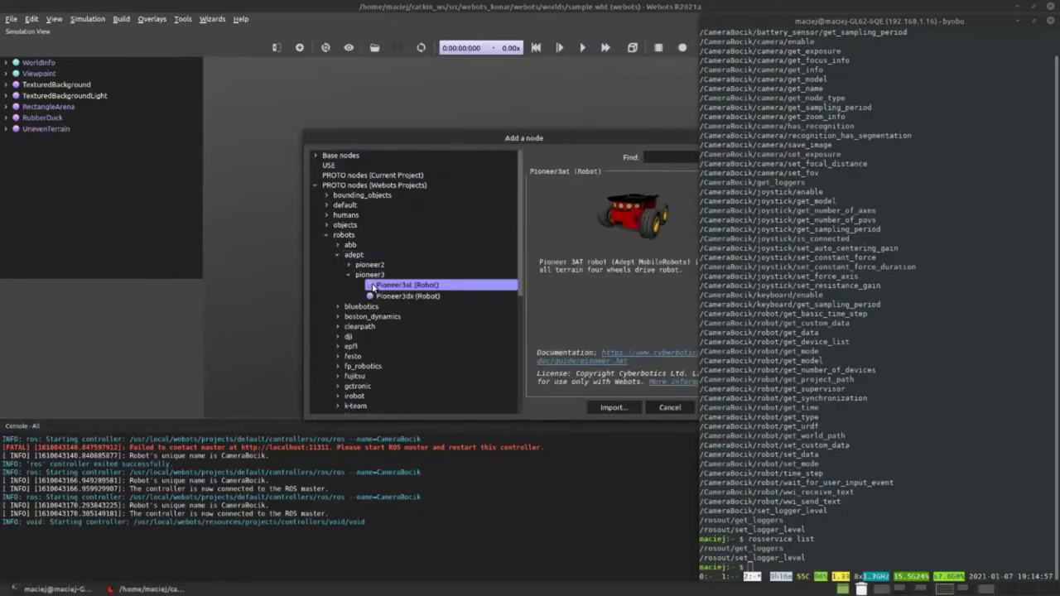
pyautogui.moveTo(629, 133); pyautogui.dragTo(455, 135)
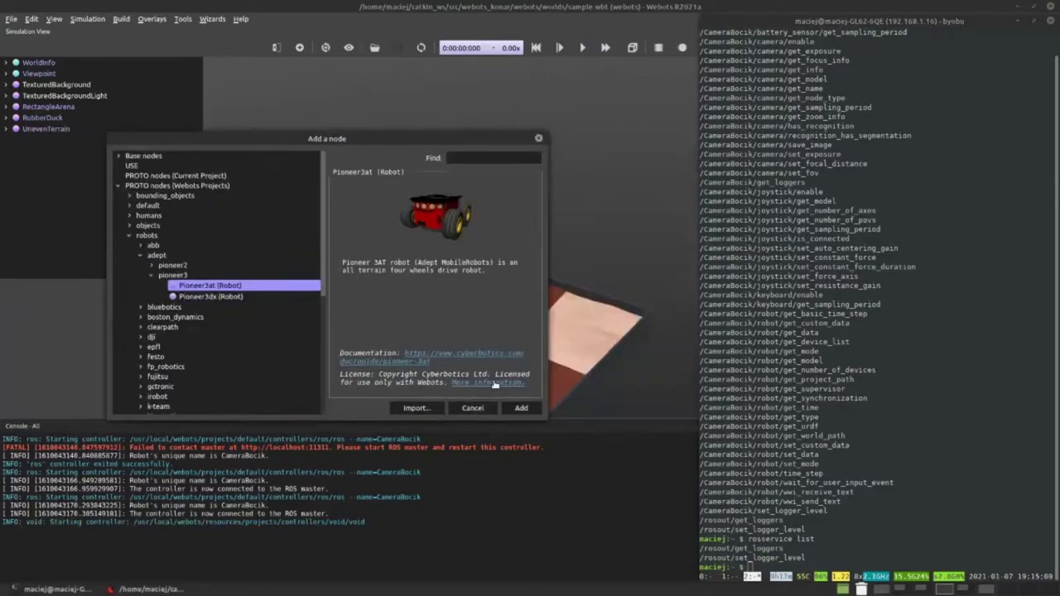
pyautogui.click(520, 408)
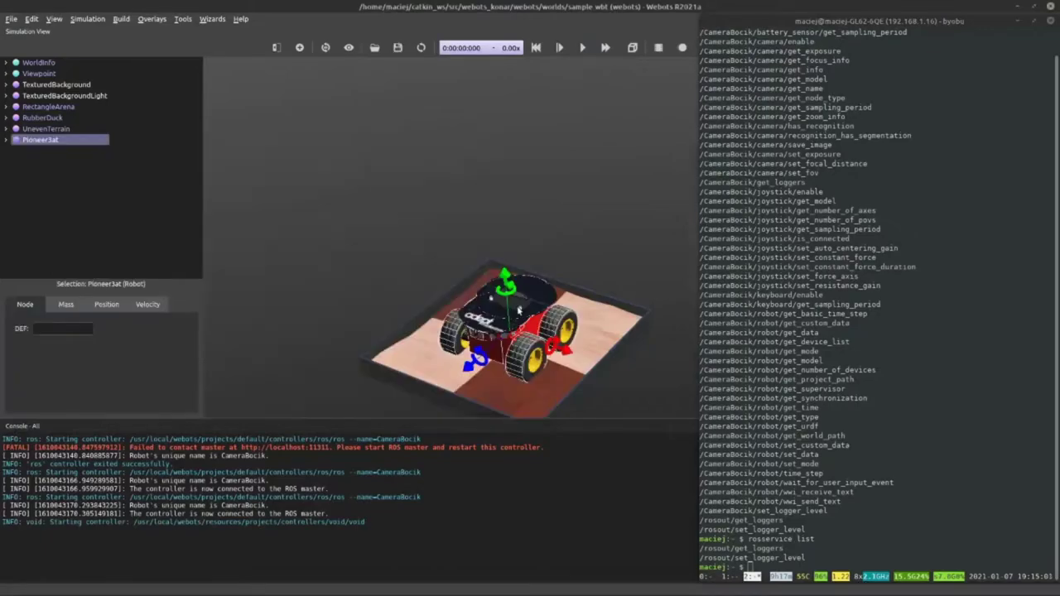
pyautogui.click(7, 140)
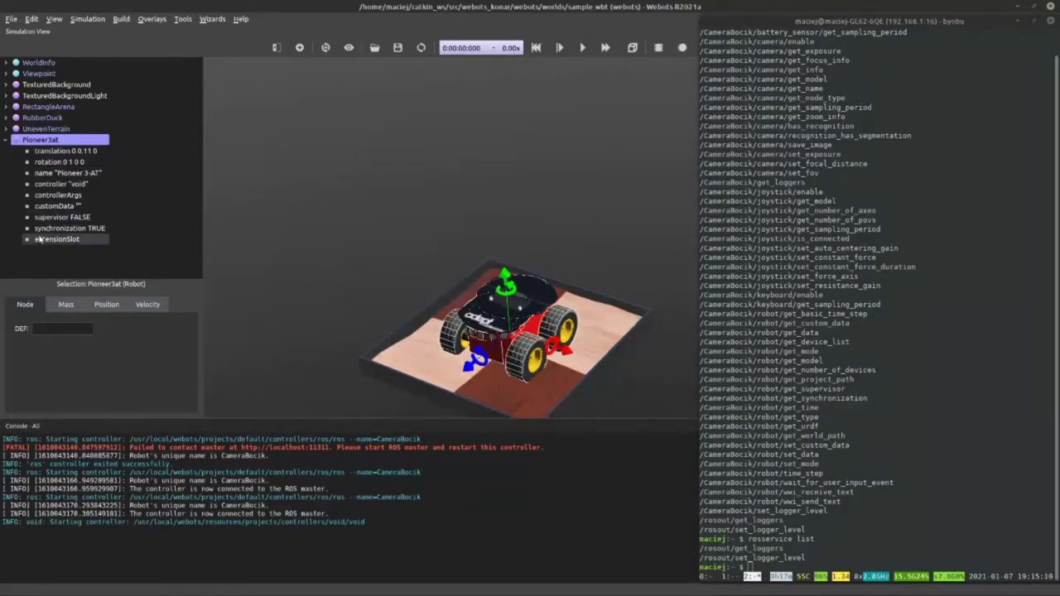
# Change the Pioneer3at robot's controller to ros, chosen from the list of available controllers
pyautogui.click(54, 184)
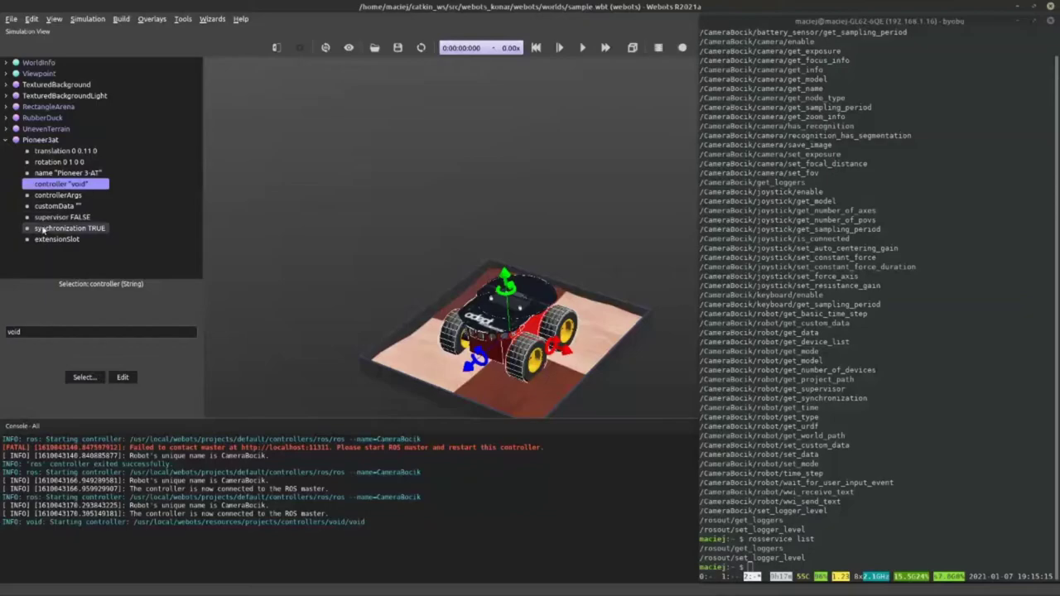
pyautogui.click(83, 376)
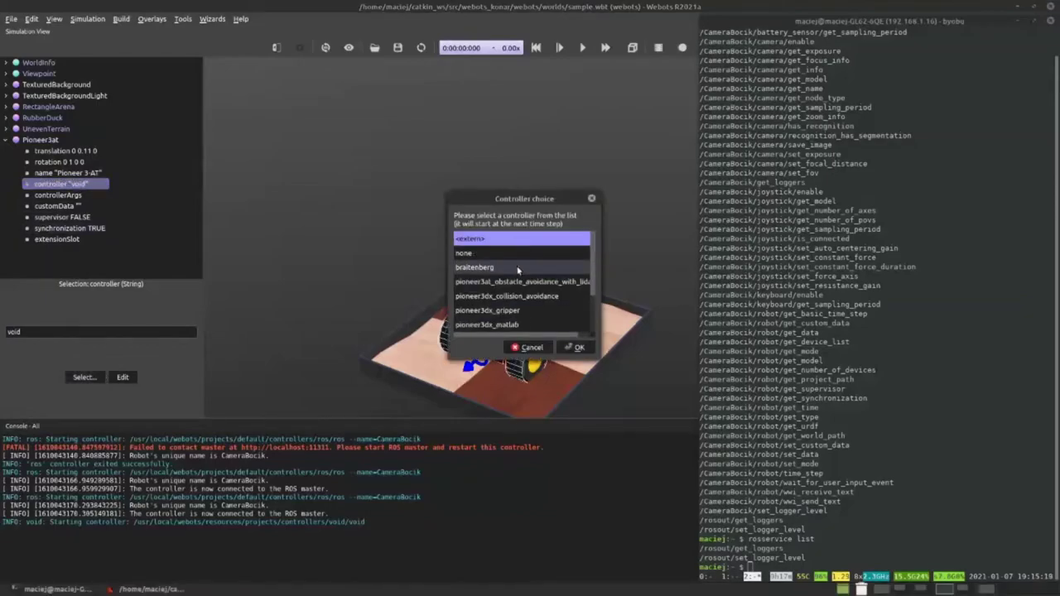
pyautogui.scroll(-1, 518, 270)
pyautogui.click(944, 23)
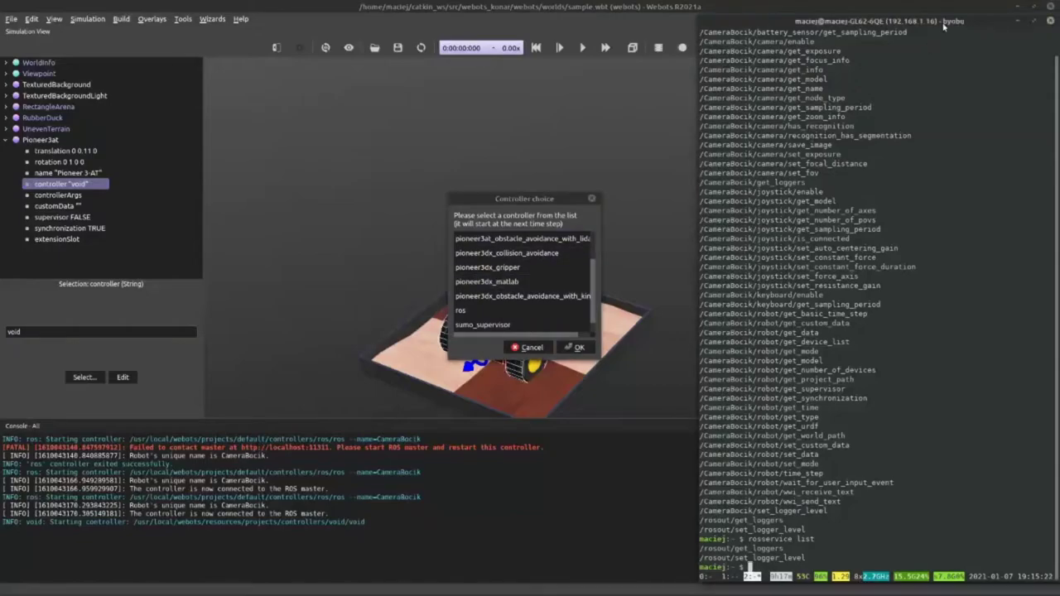
pyautogui.hotkey('alt', 'Tab')
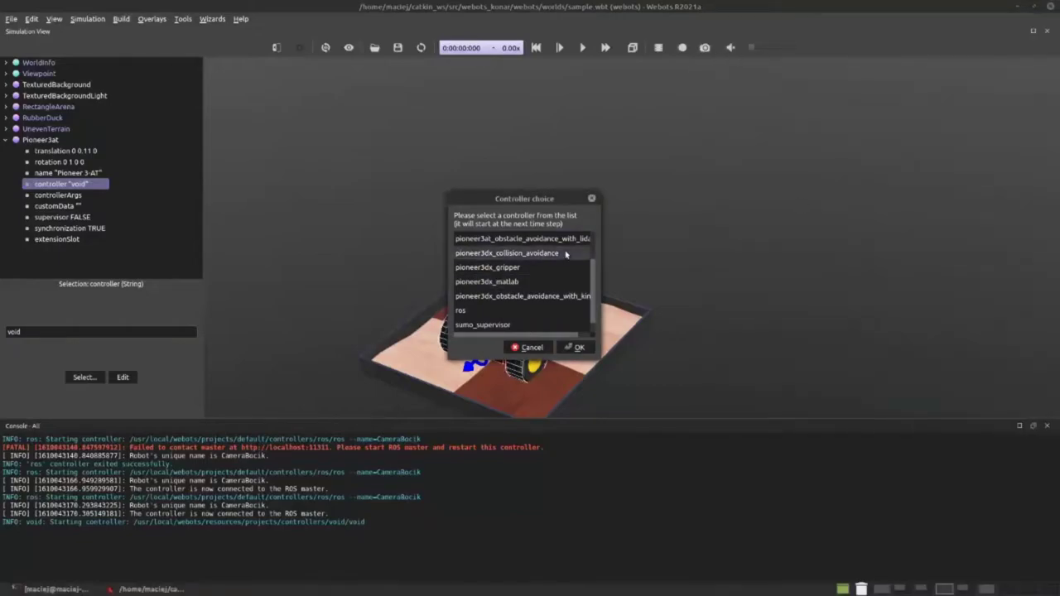
pyautogui.scroll(1, 563, 257)
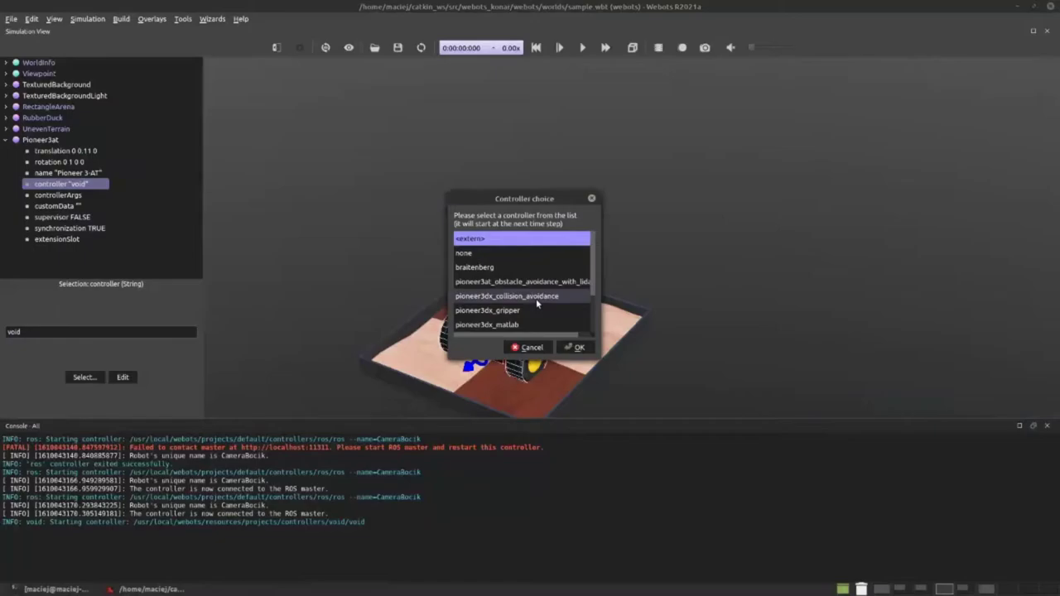
pyautogui.scroll(-2, 522, 327)
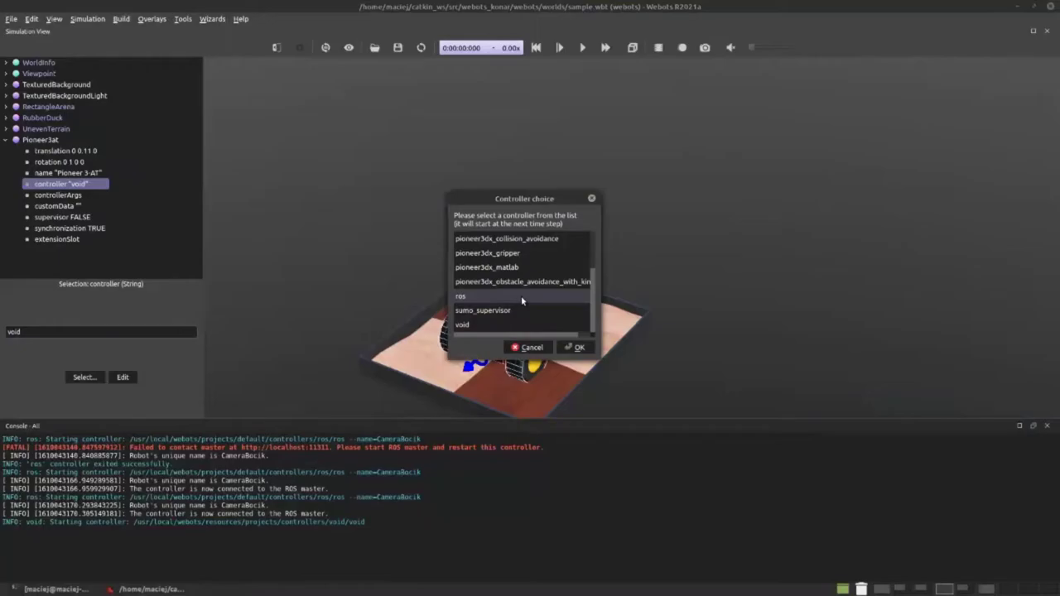
pyautogui.click(493, 300)
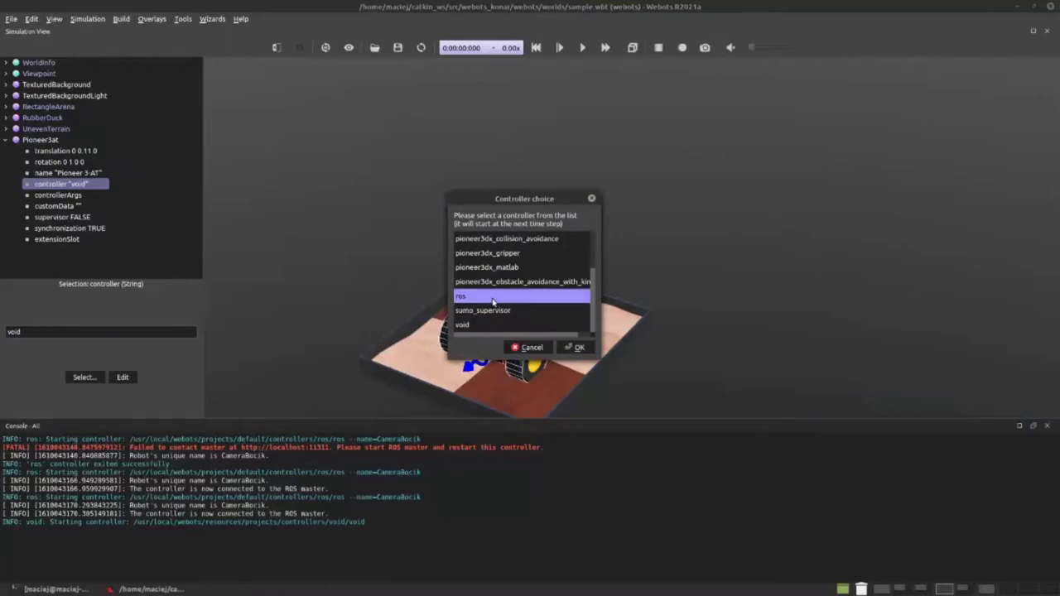
pyautogui.doubleClick(493, 300)
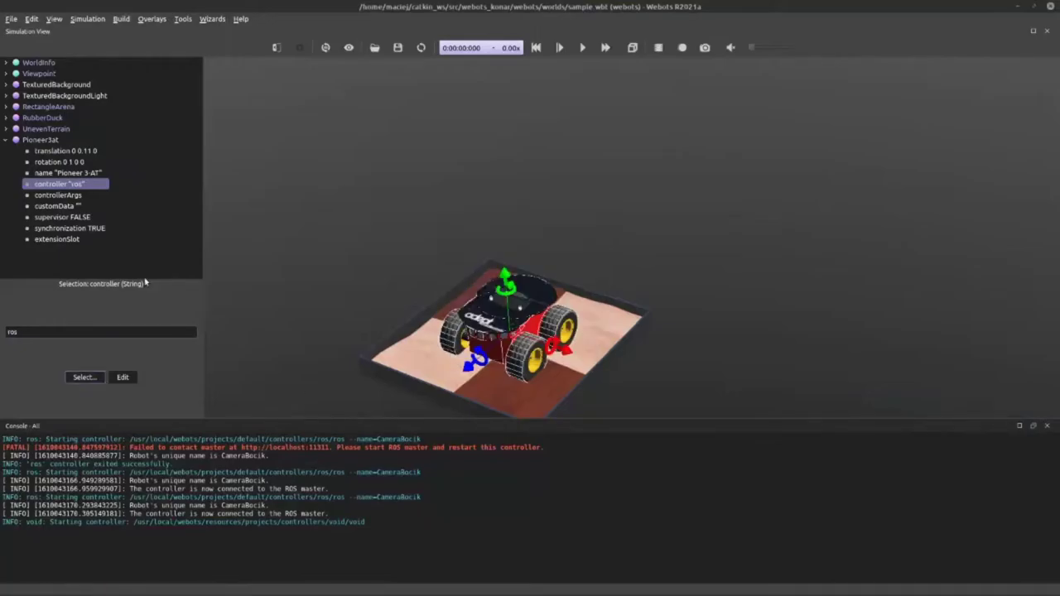
# Run the simulation with the Pioneer3at's ros controller, and reset the world to its initial state
pyautogui.click(604, 48)
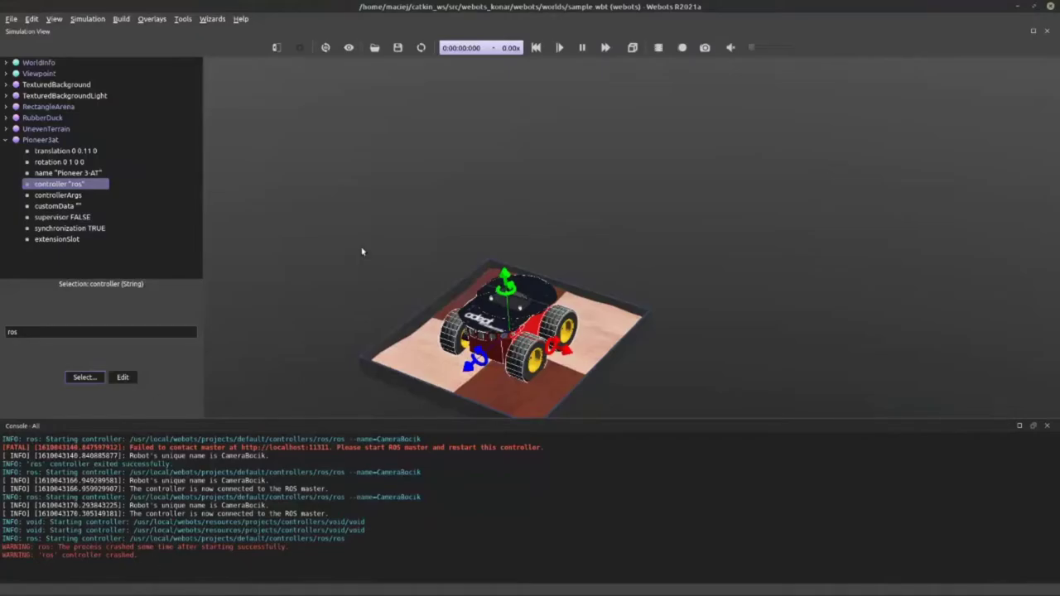
pyautogui.click(536, 48)
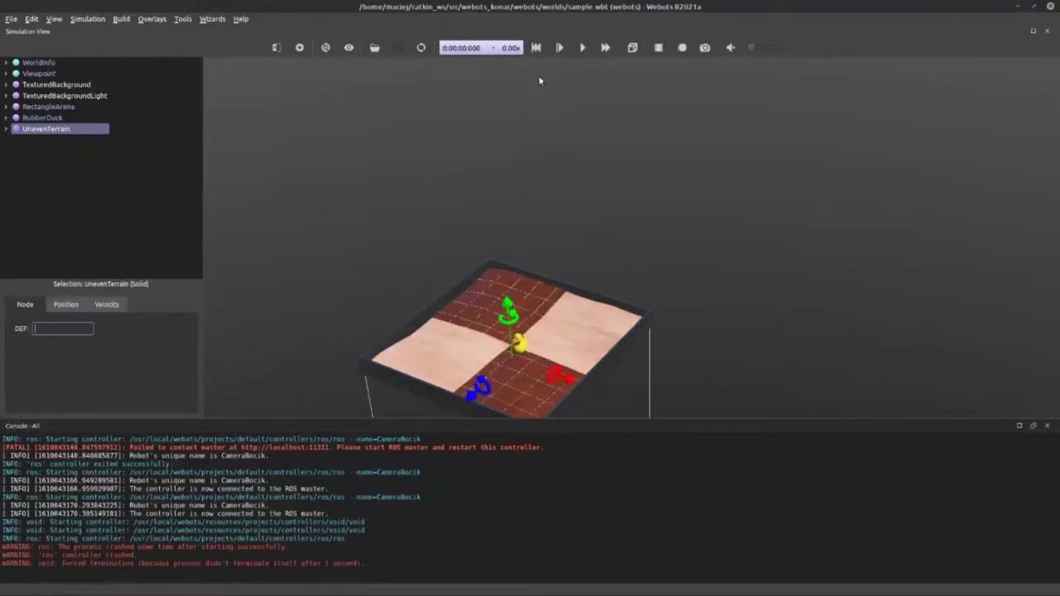
# Add a Pioneer3dx robot from the Webots Projects PROTO nodes under robots/adept/pioneer3 and expand its node
pyautogui.rightClick(397, 157)
pyautogui.click(434, 218)
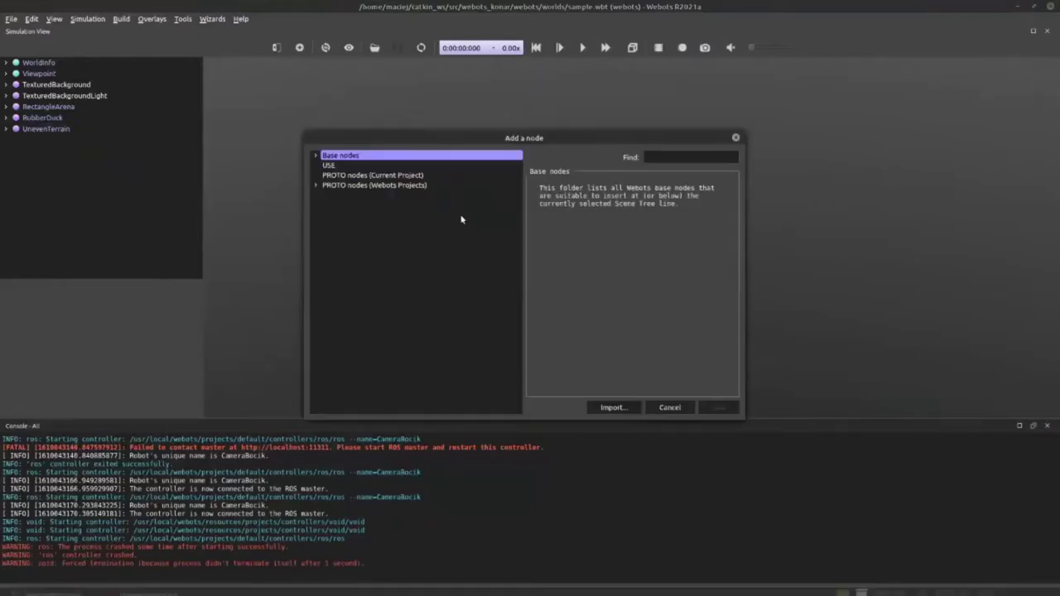
pyautogui.click(318, 186)
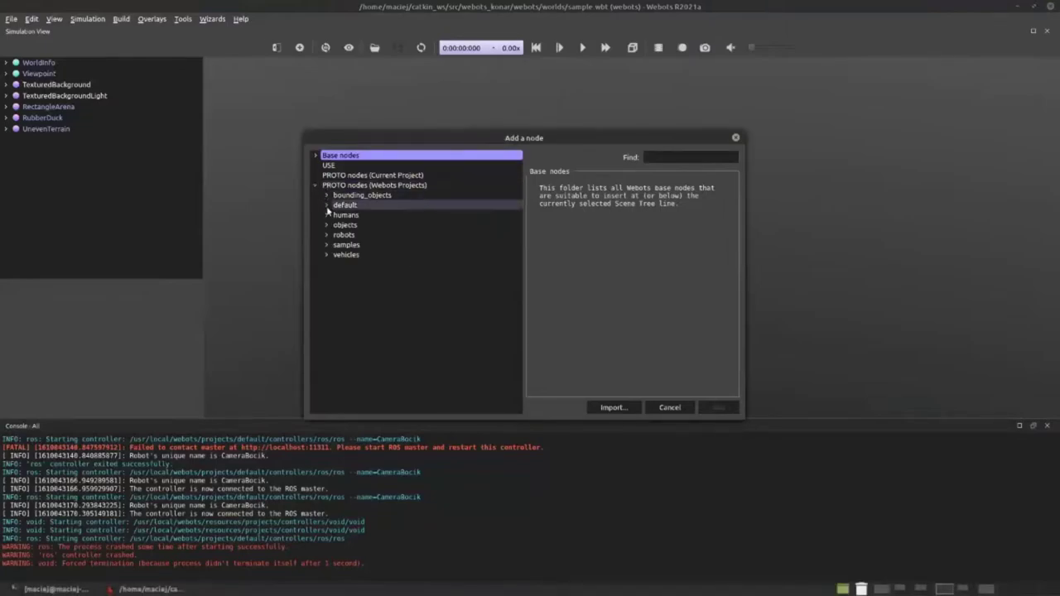
pyautogui.click(327, 235)
pyautogui.click(338, 255)
pyautogui.click(363, 275)
pyautogui.click(348, 275)
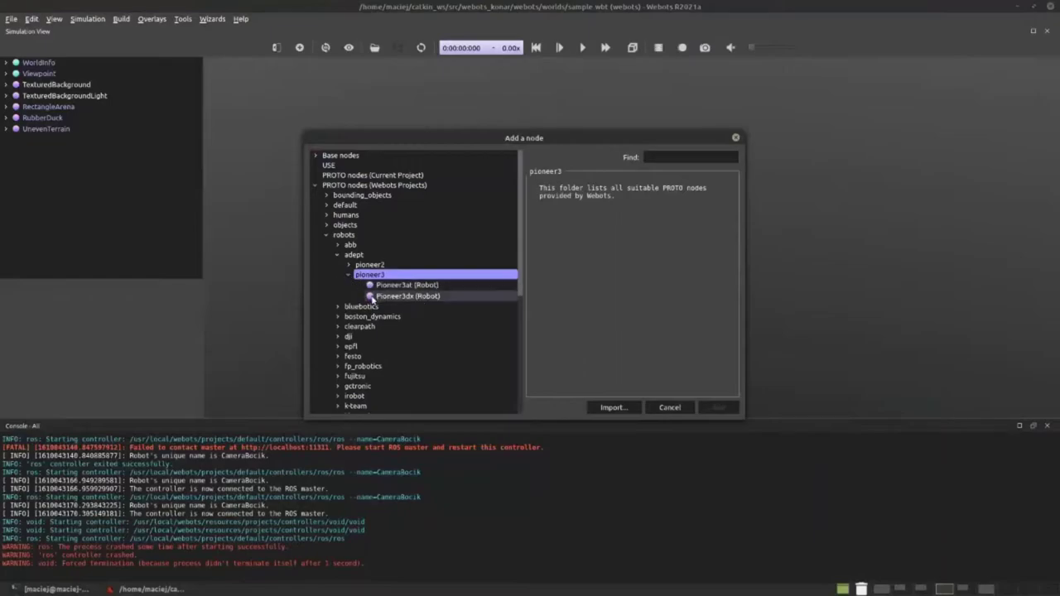
pyautogui.doubleClick(401, 295)
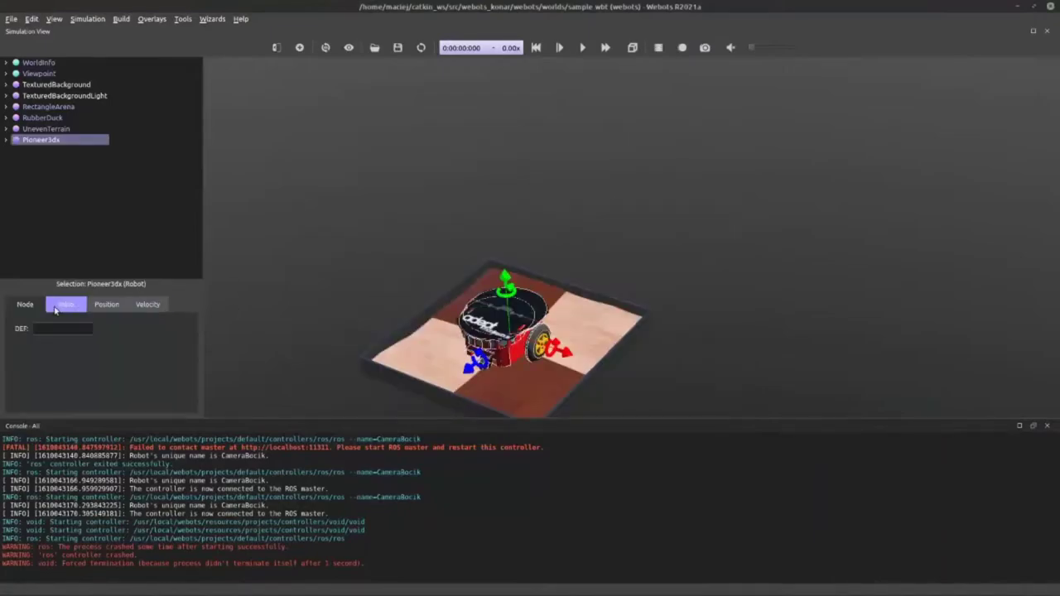
pyautogui.click(8, 140)
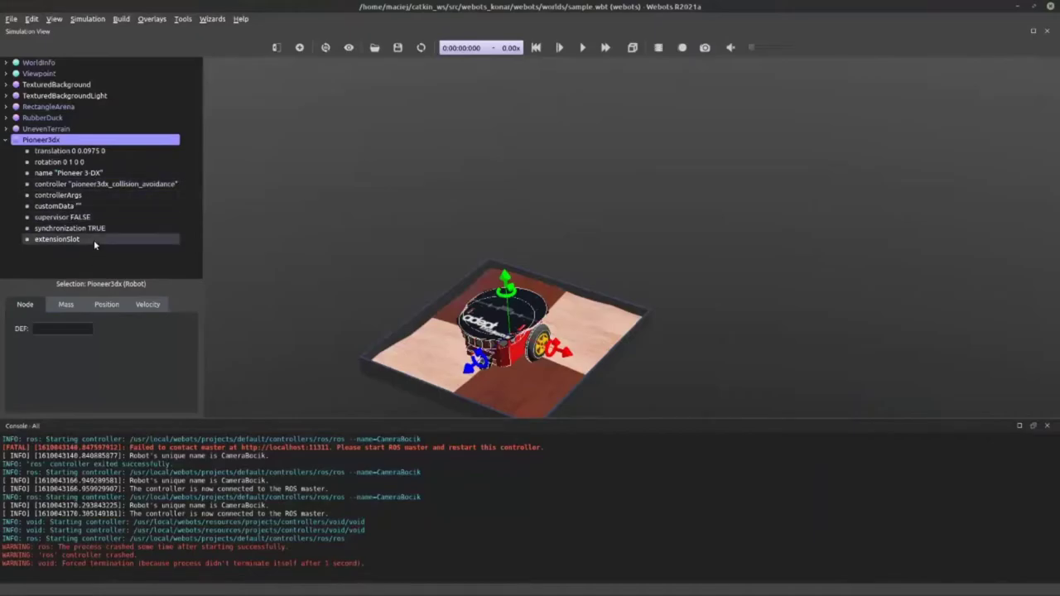
# View the source code of the Pioneer3dx's pioneer3dx_collision_avoidance controller, and close the file and the text editor
pyautogui.click(94, 183)
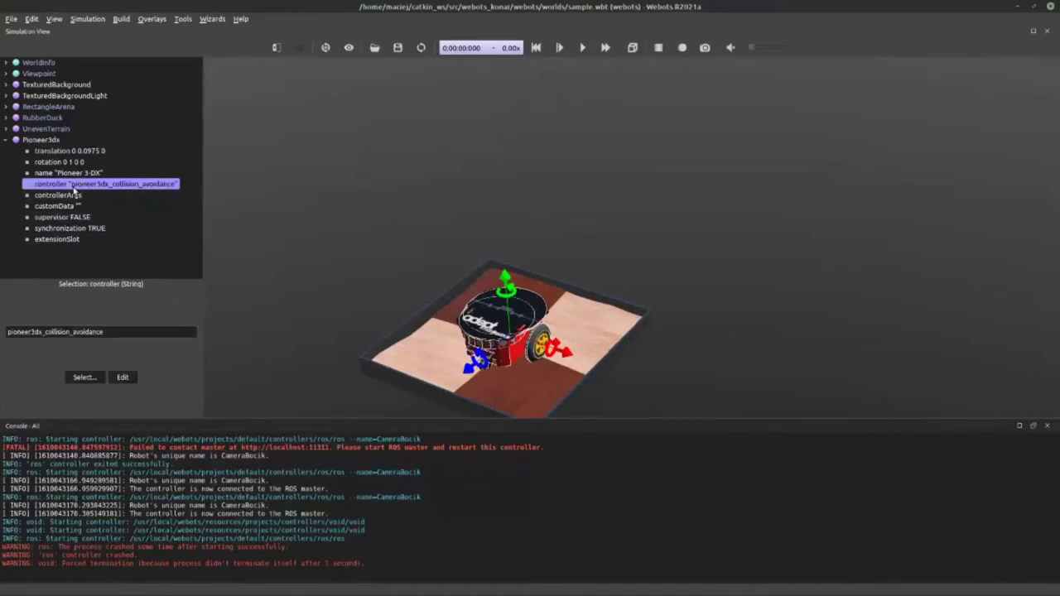
pyautogui.click(130, 380)
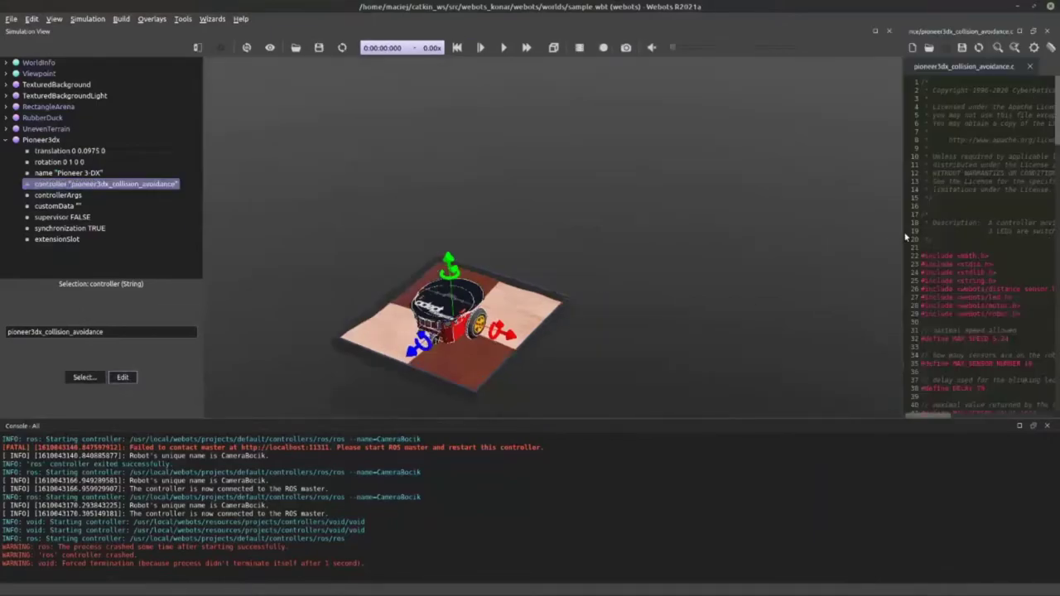
pyautogui.click(1029, 67)
pyautogui.click(1047, 31)
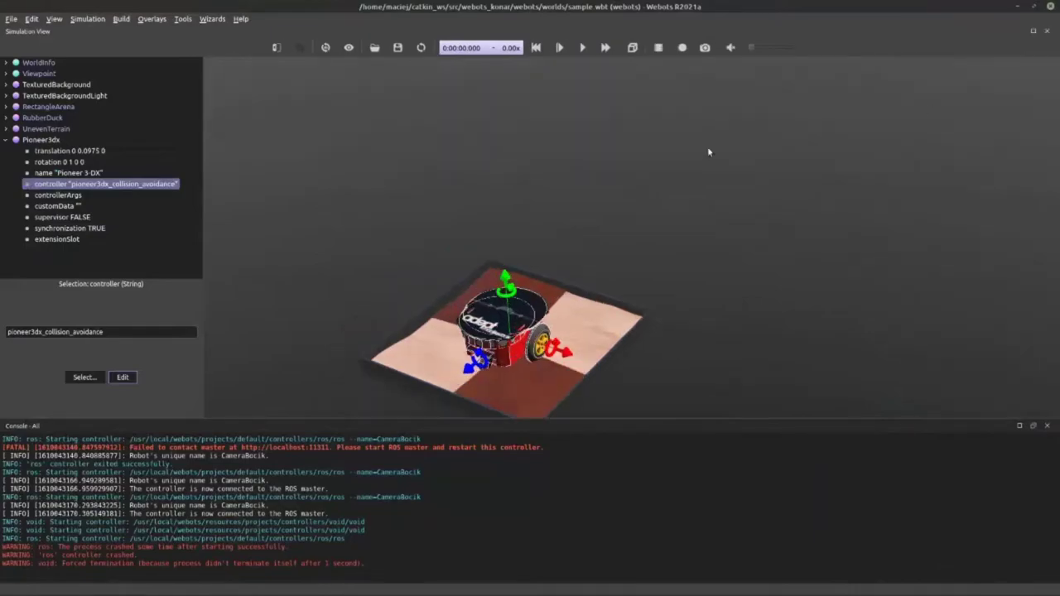
# Change the Pioneer3dx robot's controller to ros
pyautogui.click(83, 377)
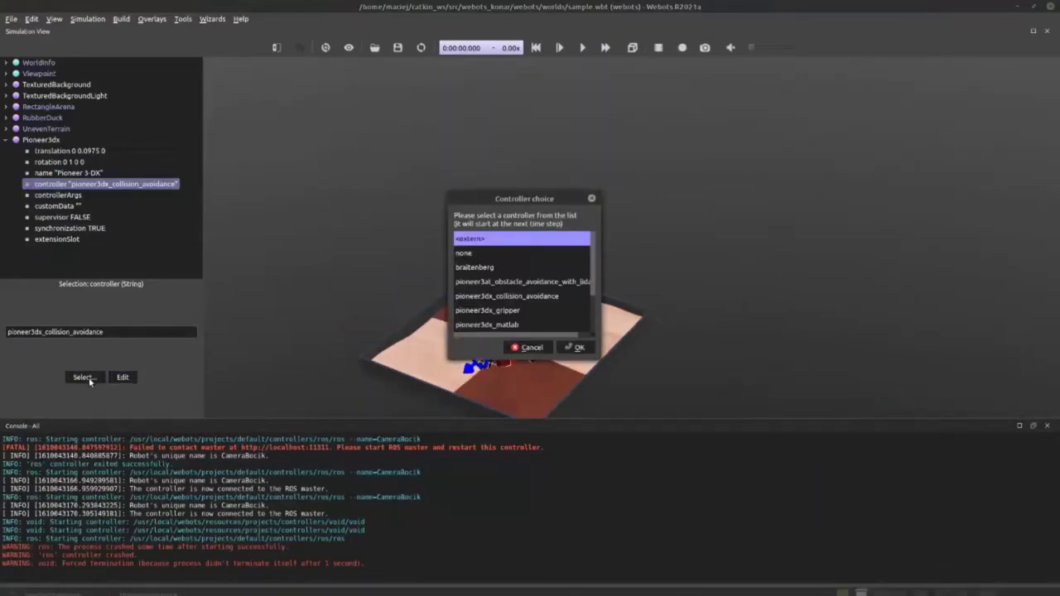
pyautogui.scroll(-2, 492, 288)
pyautogui.click(493, 296)
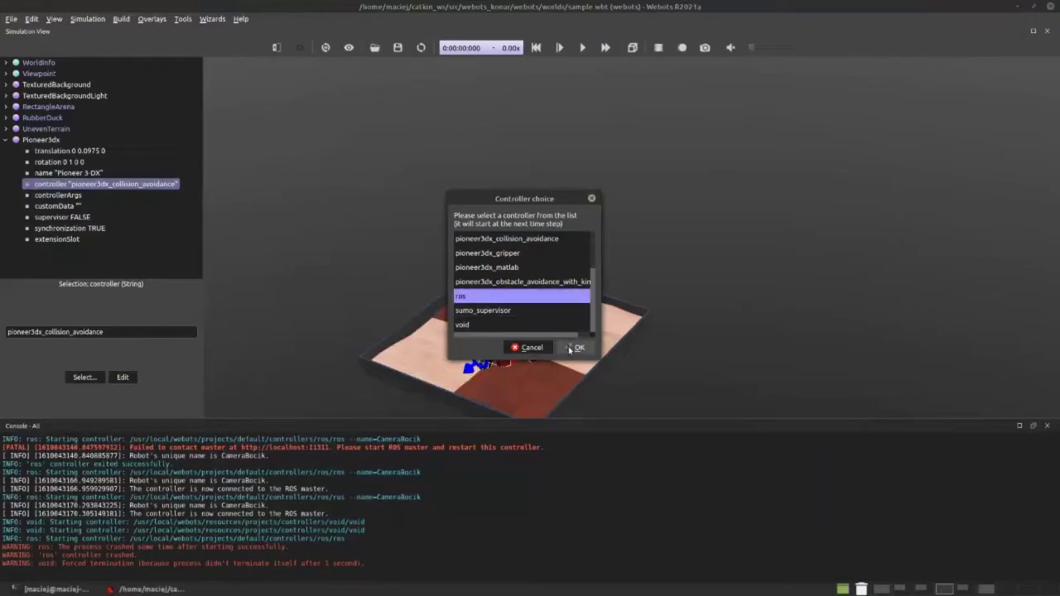
pyautogui.click(577, 346)
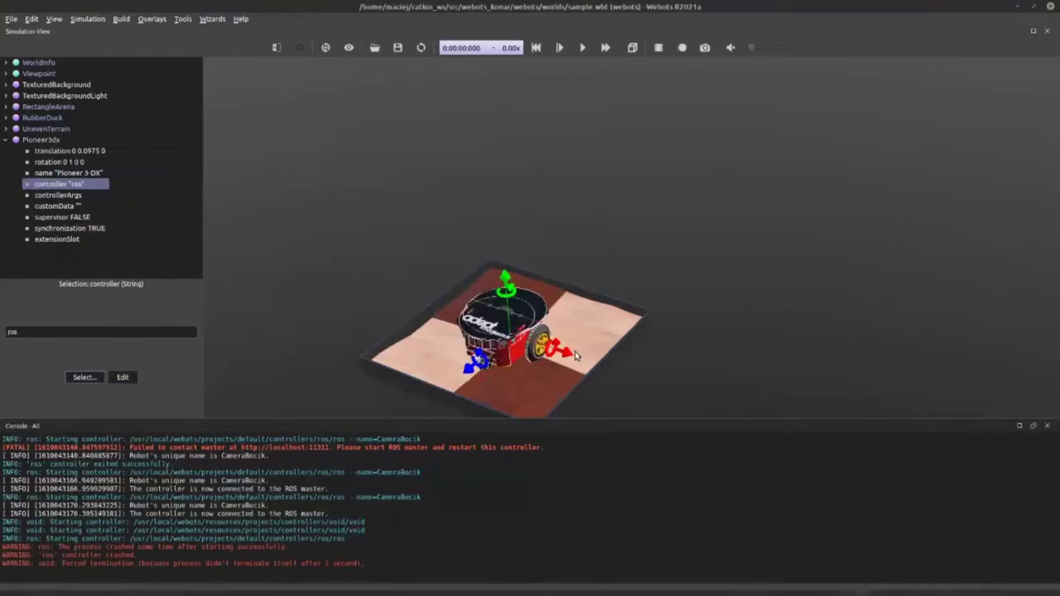
# Run the simulation with the Pioneer3dx's ros controller, then pause it and reset the world
pyautogui.click(583, 48)
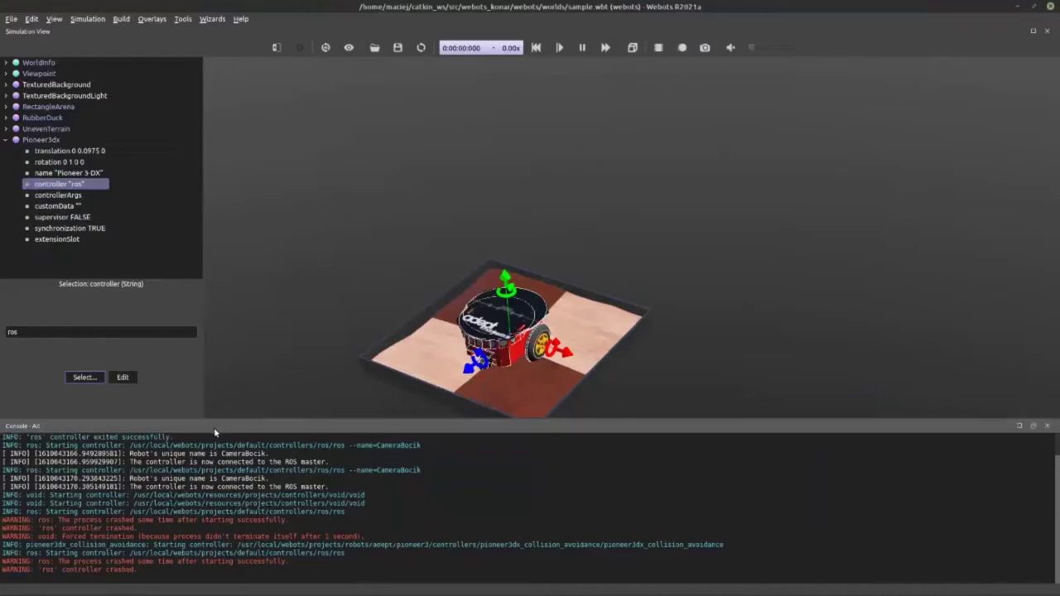
pyautogui.click(582, 48)
pyautogui.click(537, 48)
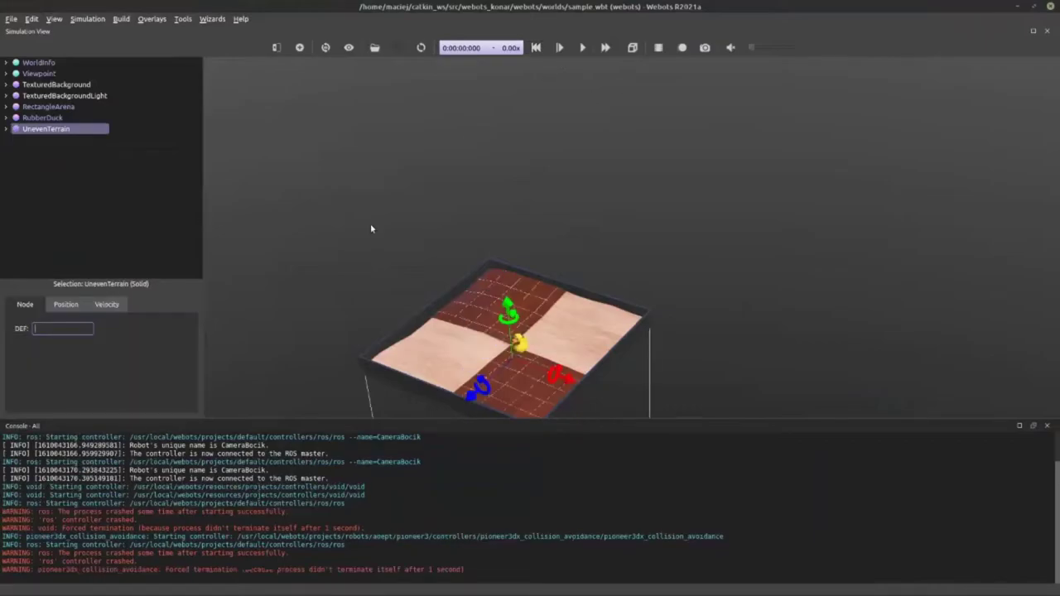
# Add a Pioneer3dx robot to the world from the Webots Projects PROTO nodes under robots/adept/pioneer3
pyautogui.rightClick(372, 229)
pyautogui.click(410, 289)
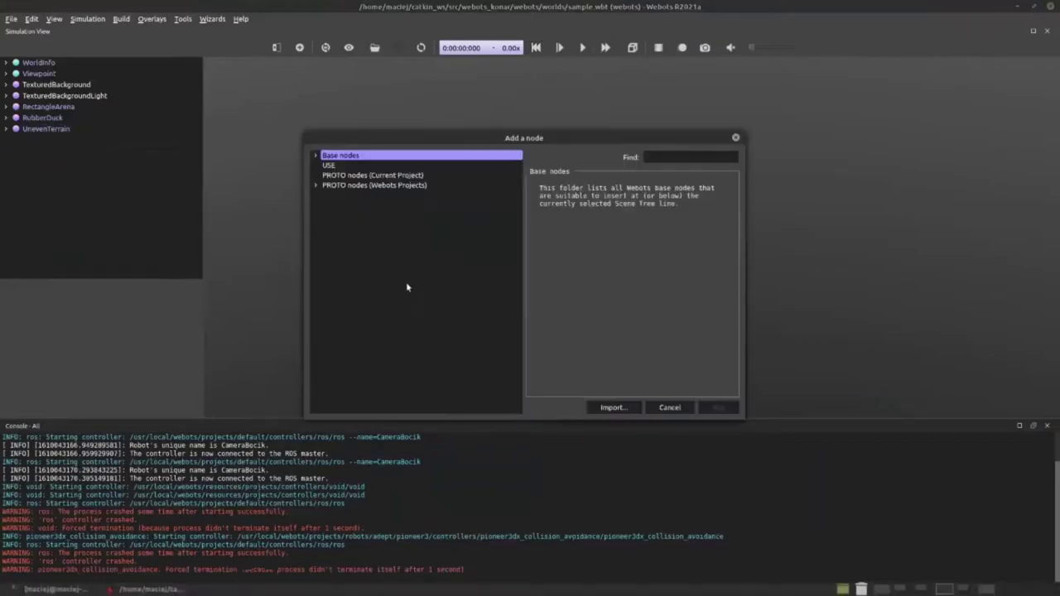
pyautogui.click(316, 186)
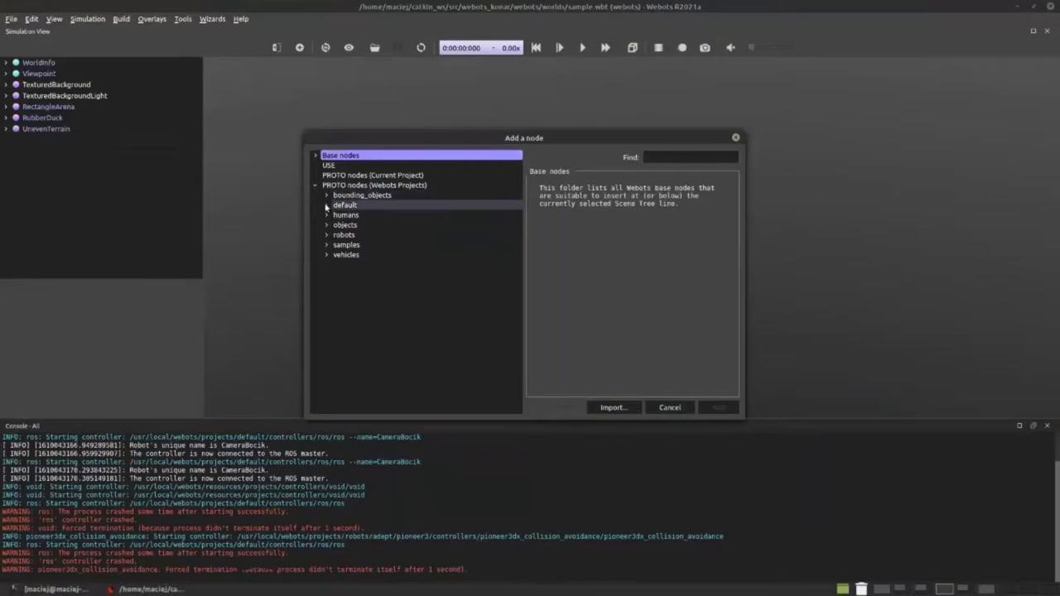
pyautogui.click(326, 234)
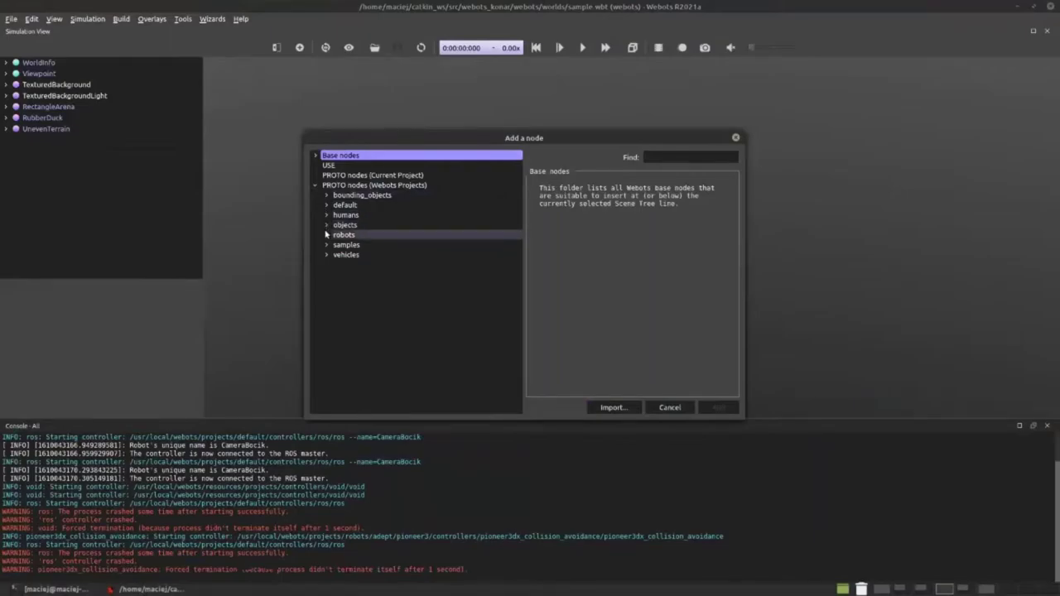
pyautogui.click(337, 254)
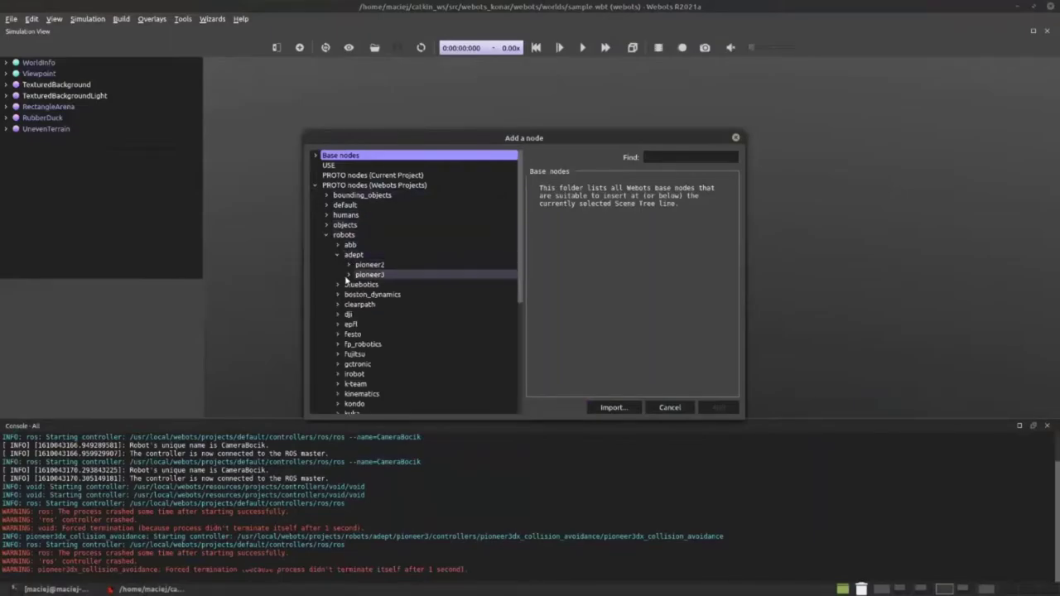
pyautogui.click(348, 275)
pyautogui.doubleClick(371, 296)
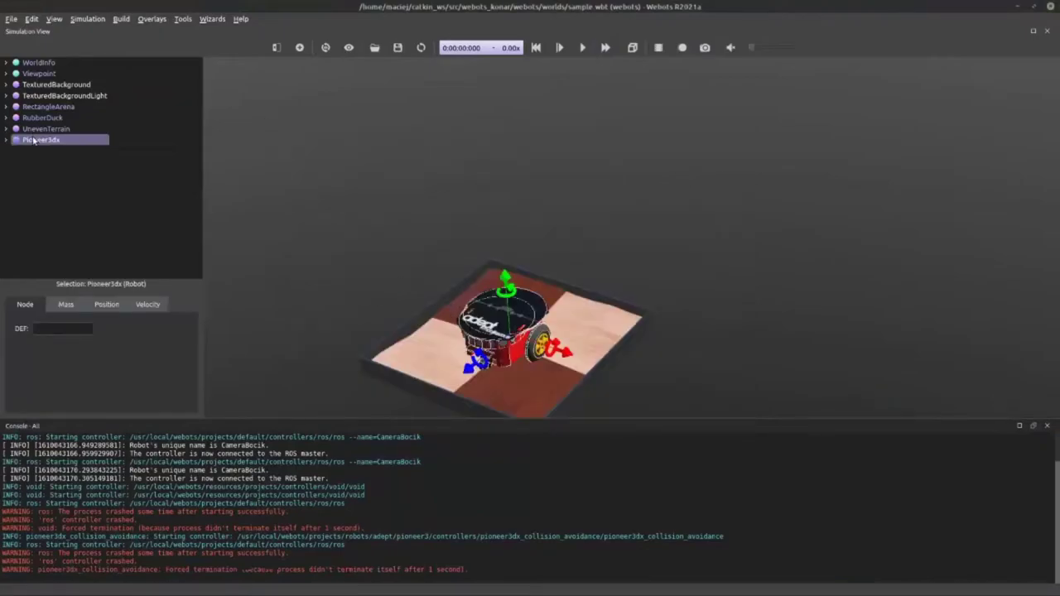
# Expand the new Pioneer3dx node, set its controller to ros, and deselect the robot
pyautogui.click(10, 19)
pyautogui.click(10, 18)
pyautogui.click(7, 140)
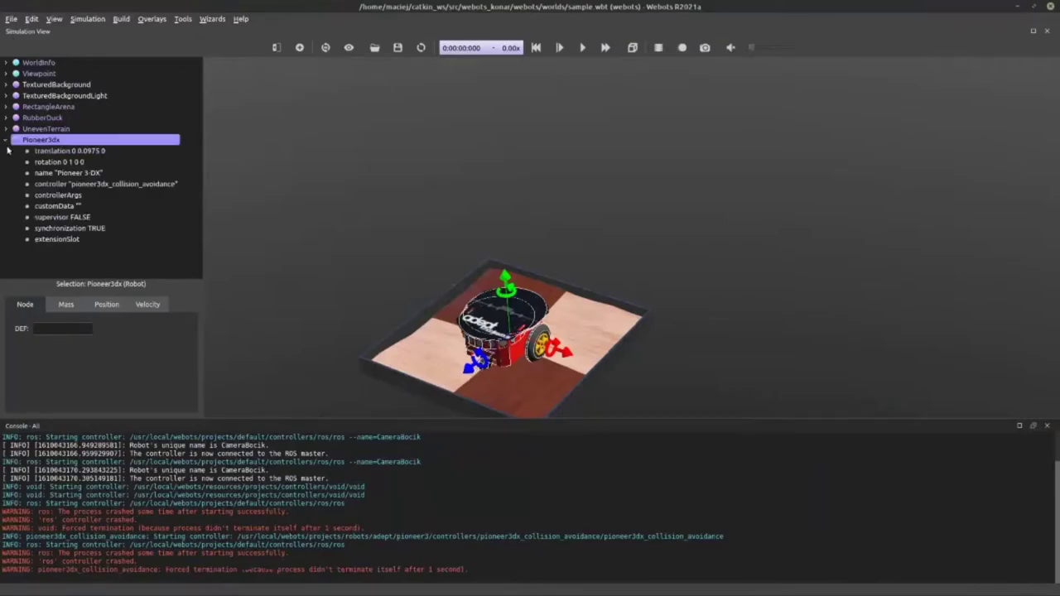
pyautogui.click(41, 184)
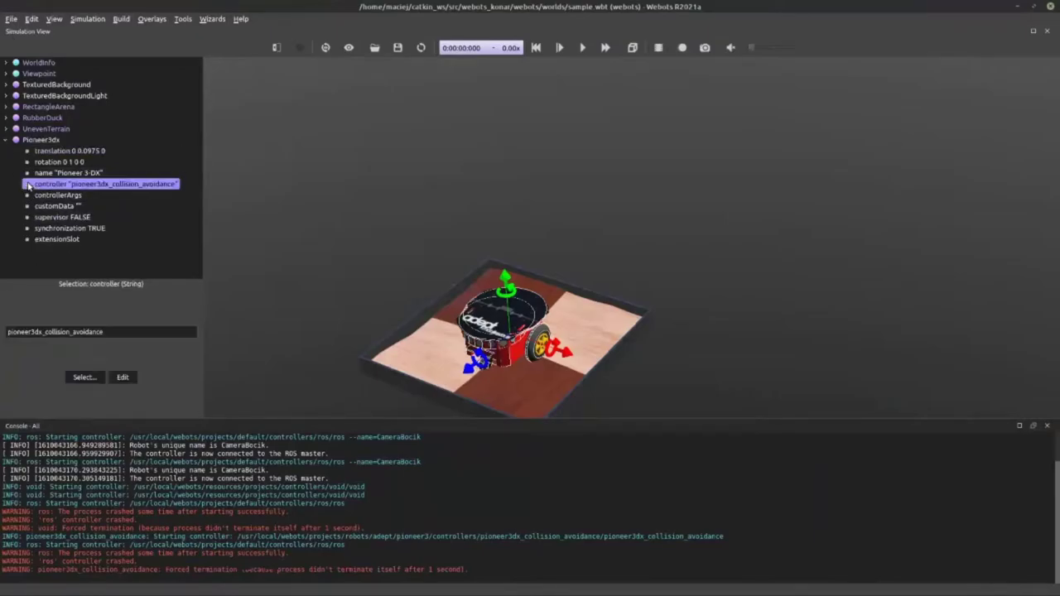
pyautogui.click(83, 377)
pyautogui.scroll(-3, 492, 296)
pyautogui.click(492, 296)
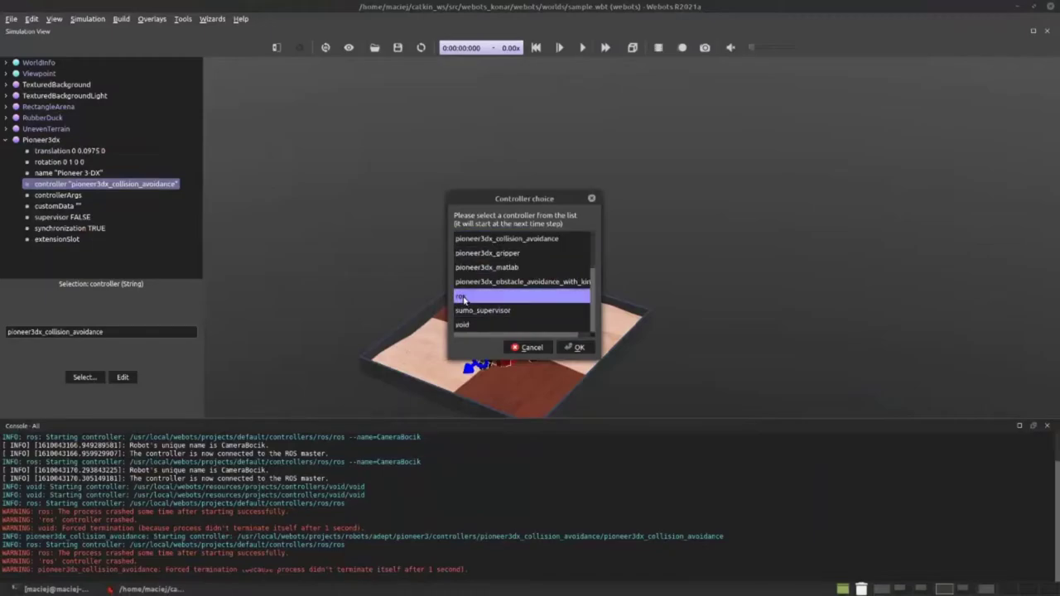
pyautogui.click(577, 347)
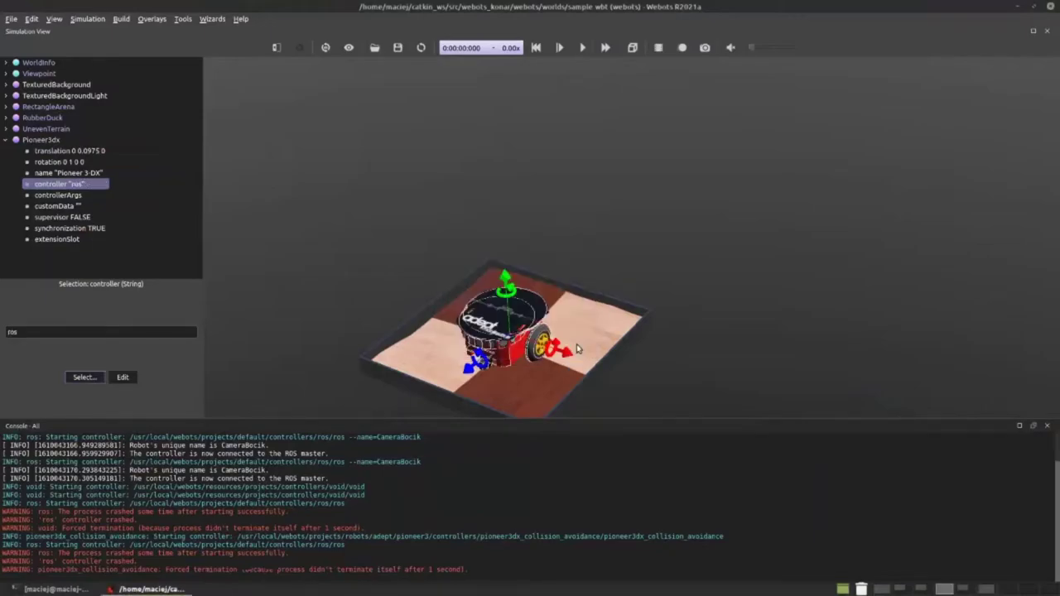
pyautogui.click(317, 263)
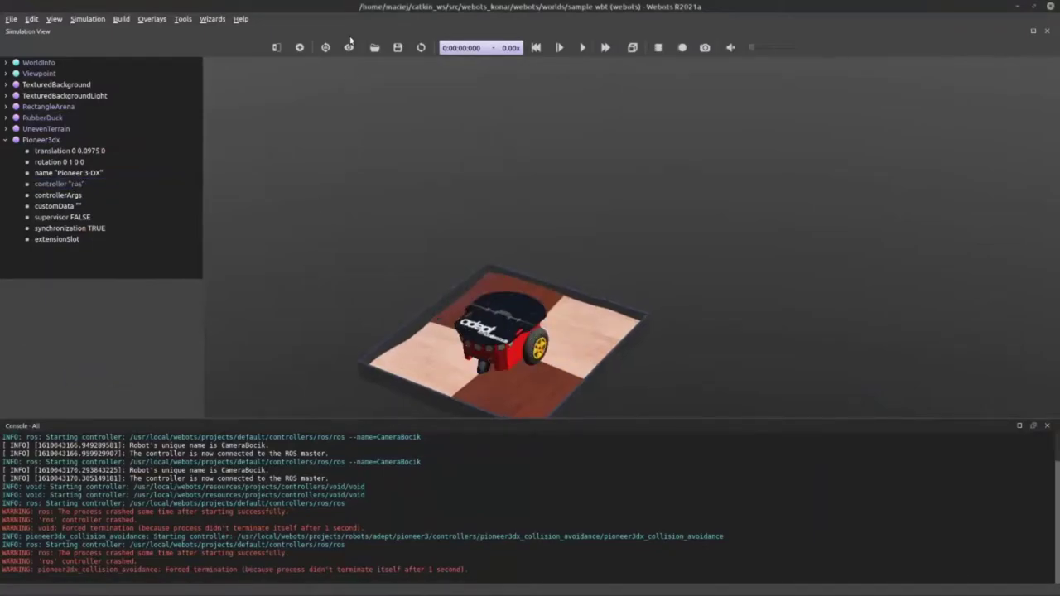
# Save the world in the worlds folder under the new name sample_2.wbt
pyautogui.click(10, 20)
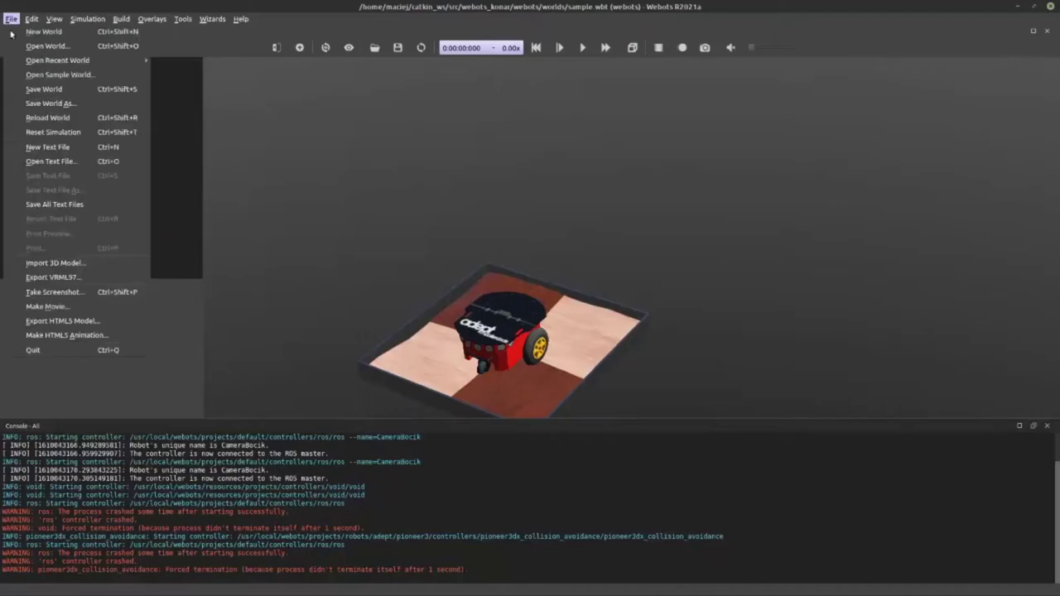
pyautogui.click(84, 104)
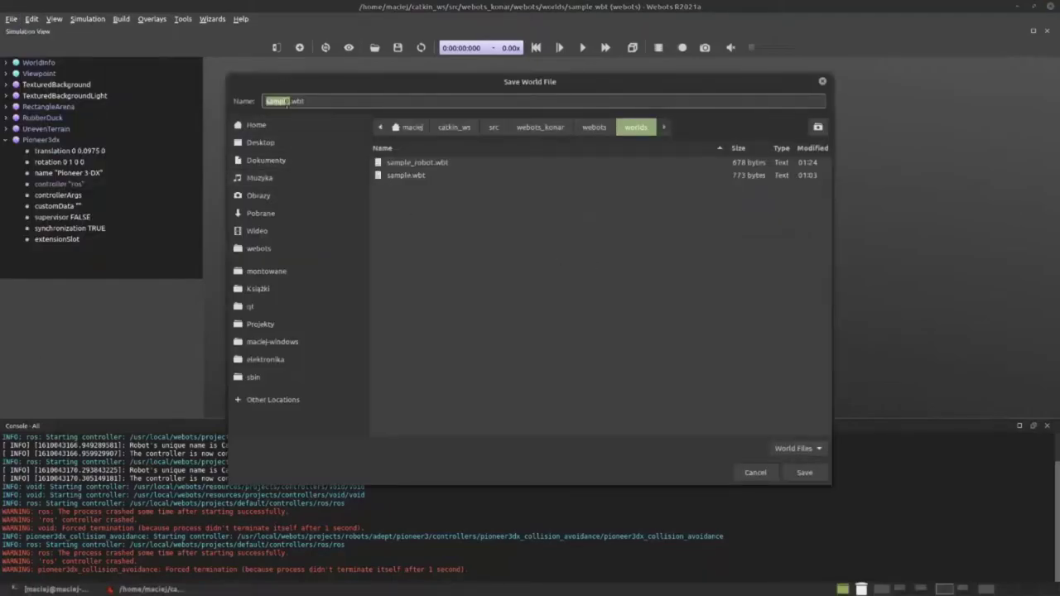
pyautogui.write('sample_2')
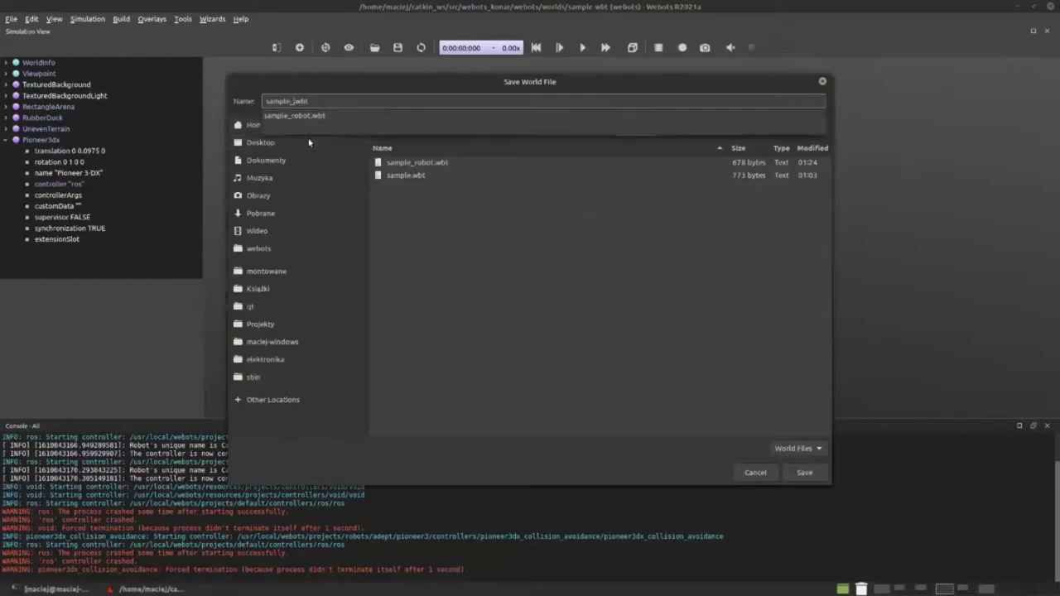
pyautogui.press('Tab')
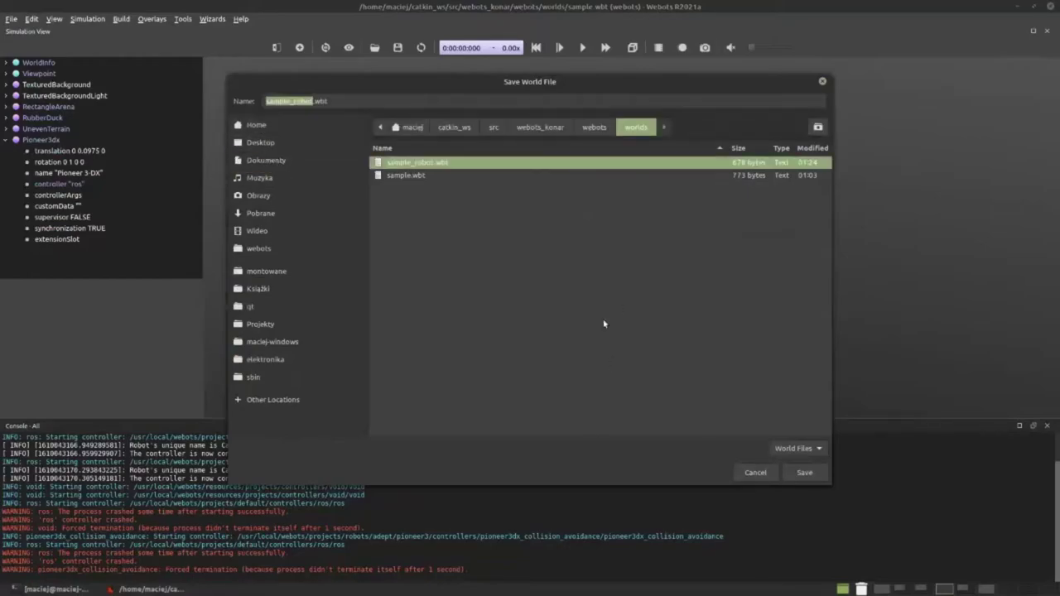
pyautogui.click(290, 101)
pyautogui.moveTo(292, 101); pyautogui.dragTo(312, 101)
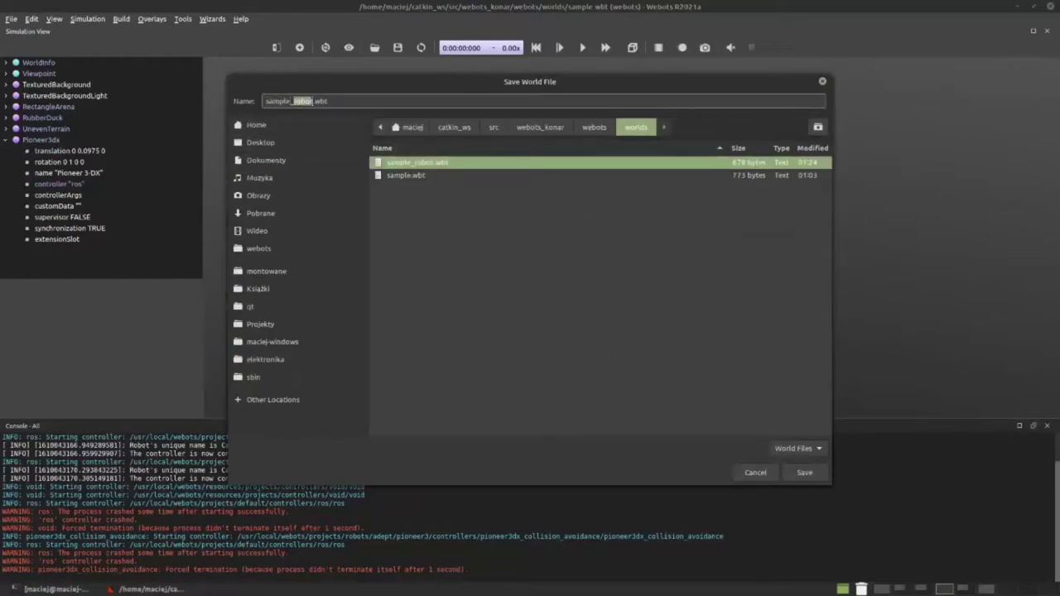
pyautogui.write('2')
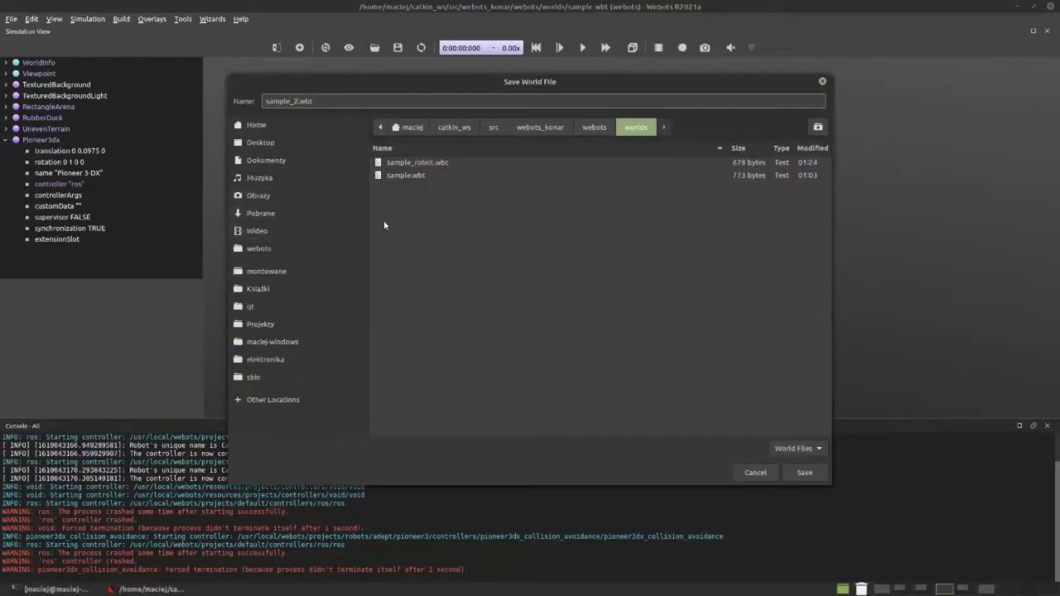
pyautogui.click(802, 473)
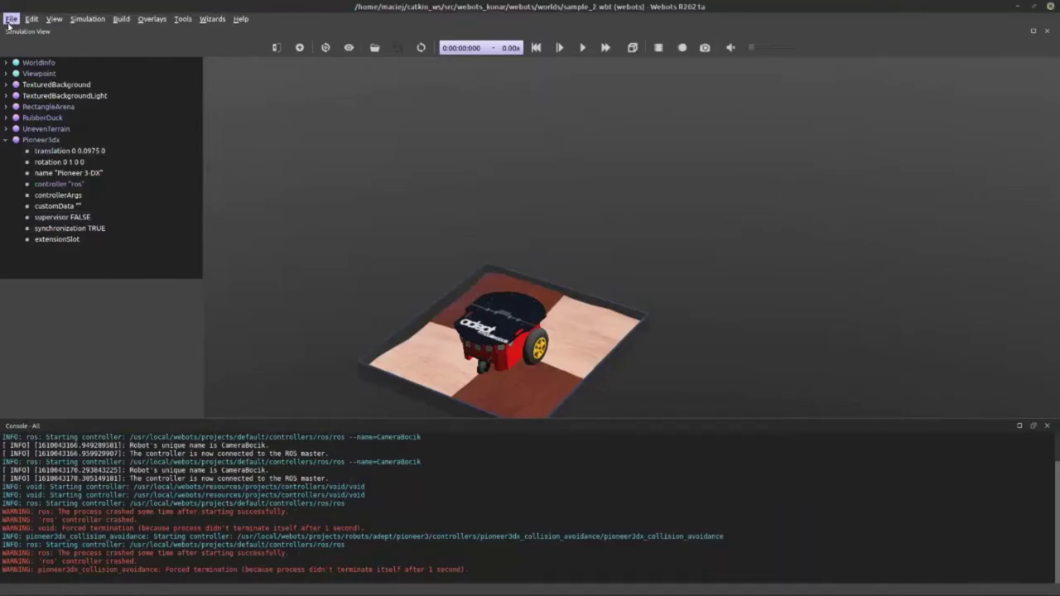
# Close Webots and relaunch it by searching for webots among the system's applications
pyautogui.click(1056, 8)
pyautogui.press('super')
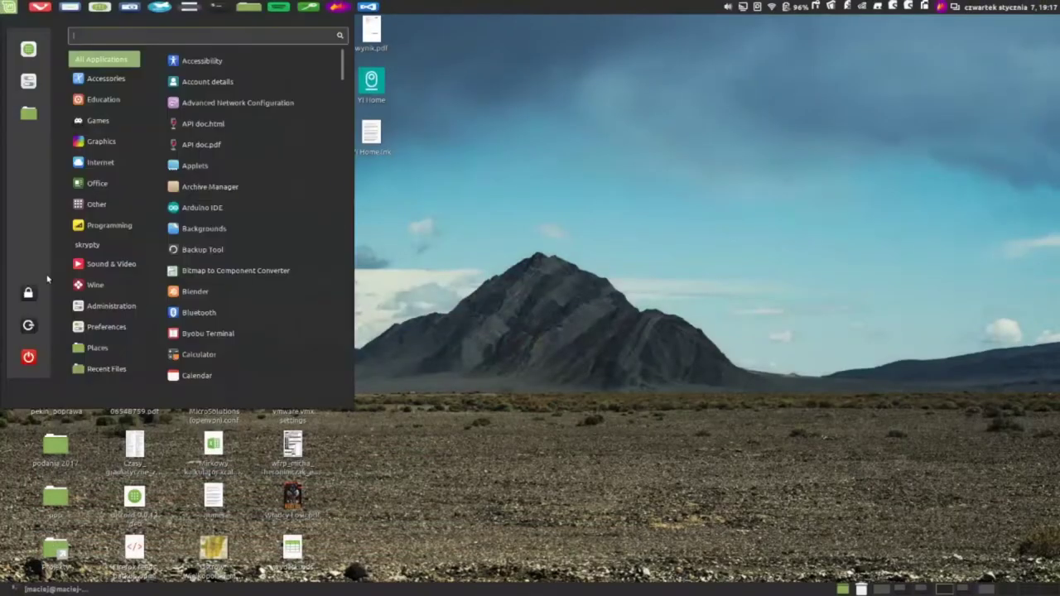
pyautogui.write('webots')
pyautogui.press('Return')
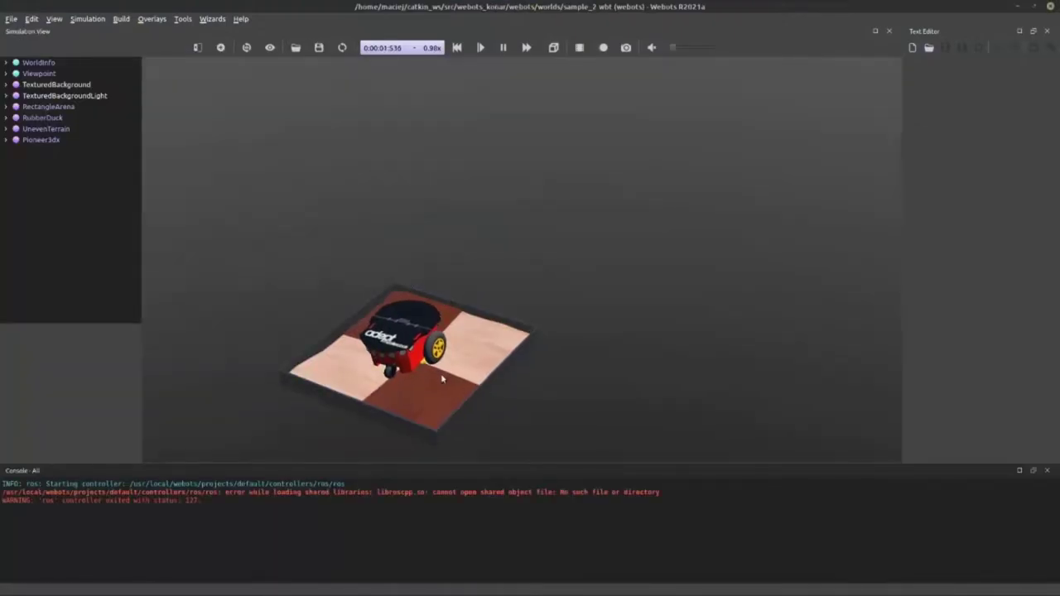
# Shift the Pioneer3dx along its red axis across the arena, and highlight the ros controller's error line in the console
pyautogui.click(412, 349)
pyautogui.moveTo(469, 358); pyautogui.dragTo(424, 347)
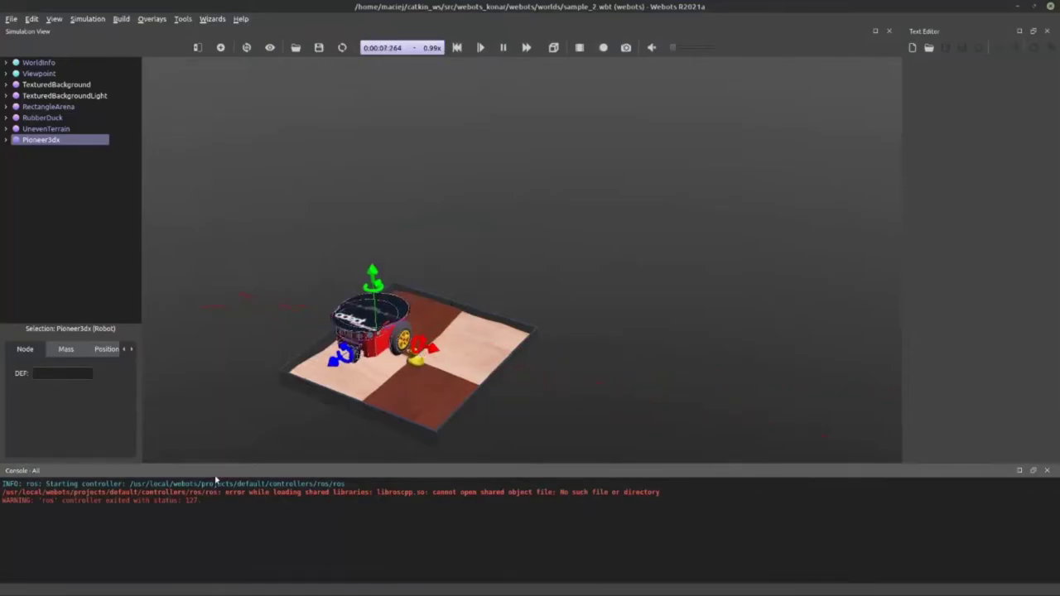
pyautogui.tripleClick(464, 492)
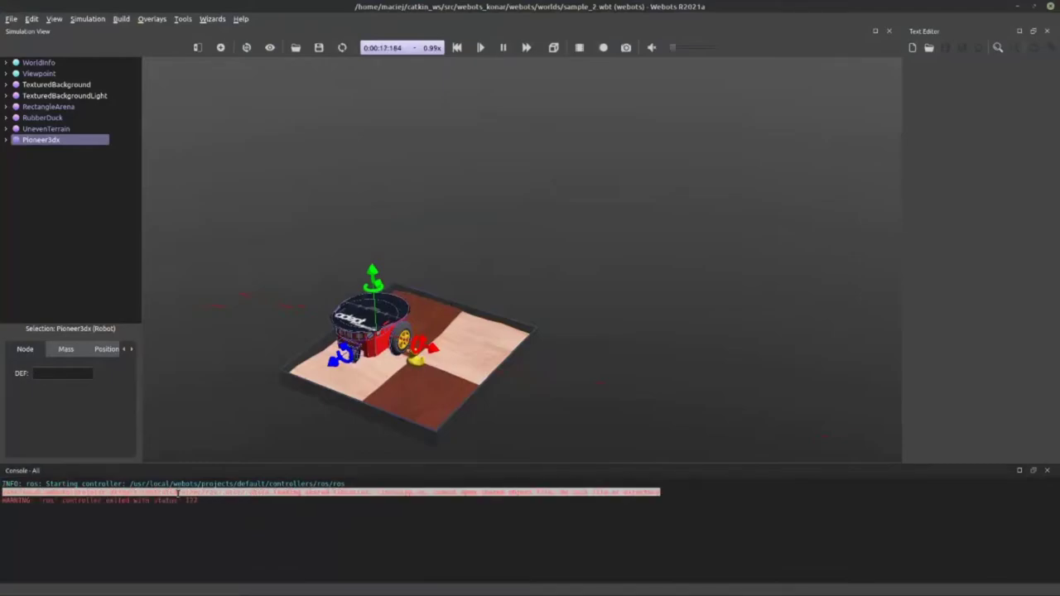
# View the source code of the Pioneer3dx's ros controller, and close Ros.cpp and the text editor
pyautogui.click(6, 139)
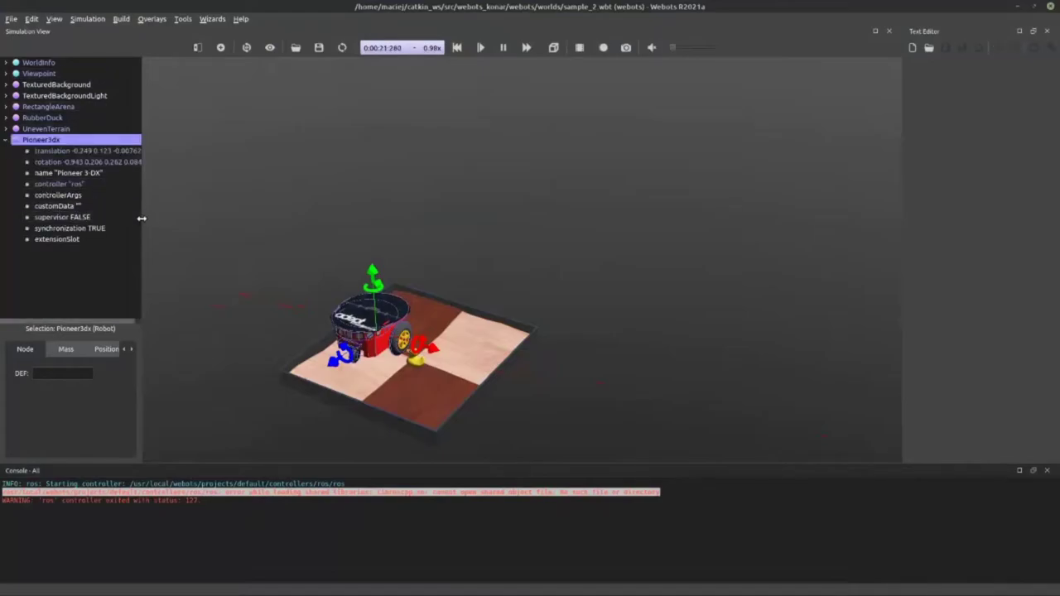
pyautogui.moveTo(142, 218); pyautogui.dragTo(264, 238)
pyautogui.click(141, 184)
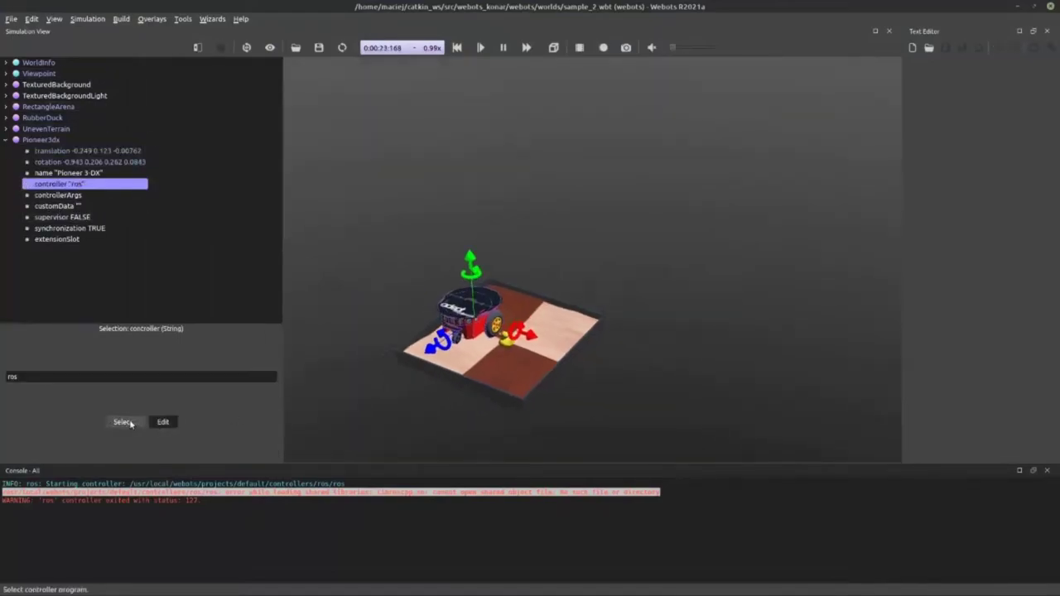
pyautogui.click(162, 421)
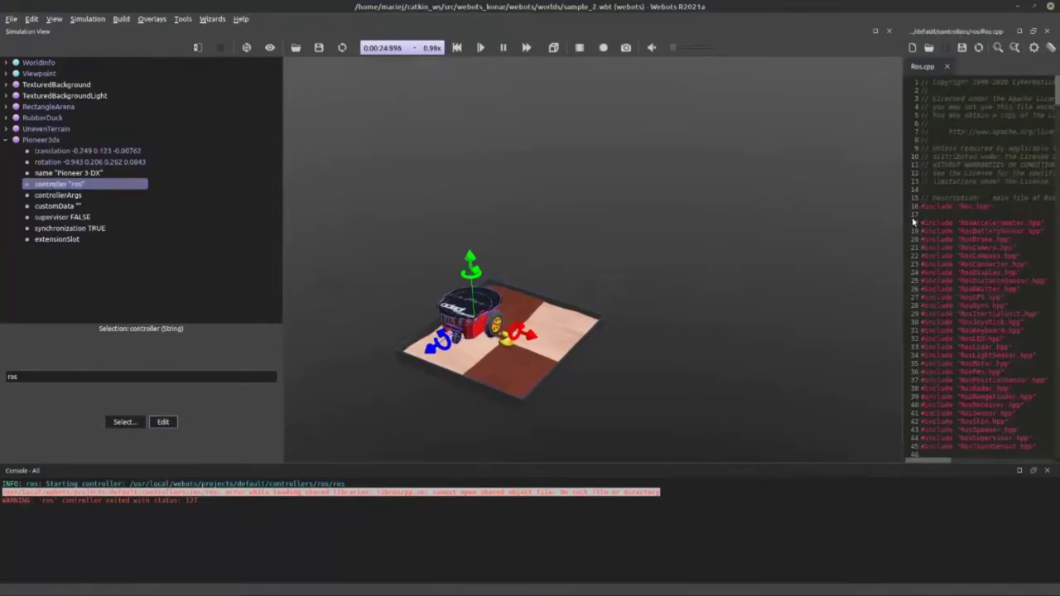
pyautogui.click(946, 66)
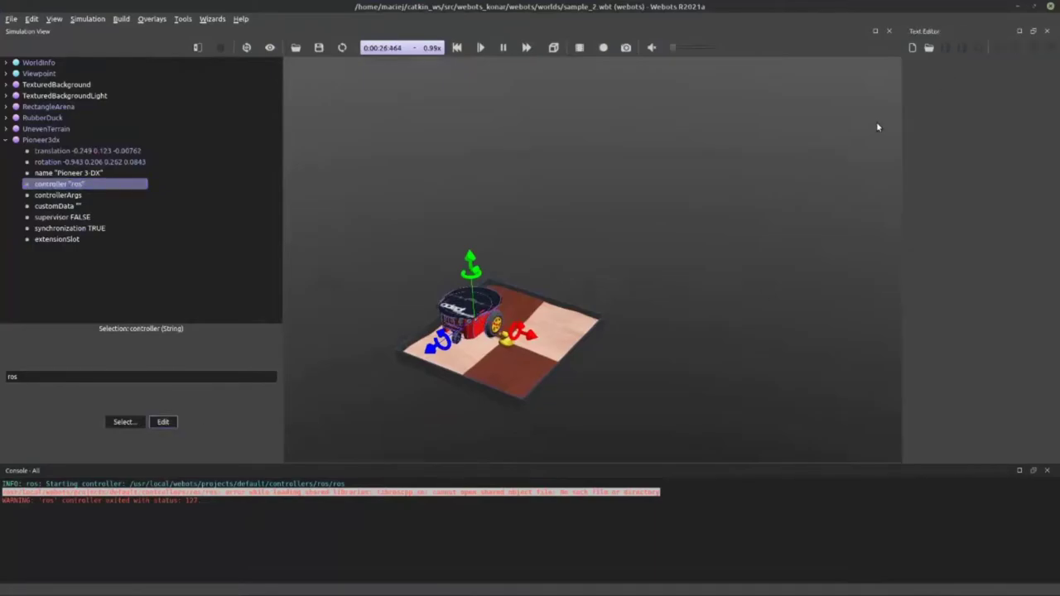
pyautogui.click(1046, 31)
# Close Webots without saving the world, and relaunch it with the webots command in the first byobu terminal window
pyautogui.click(1051, 6)
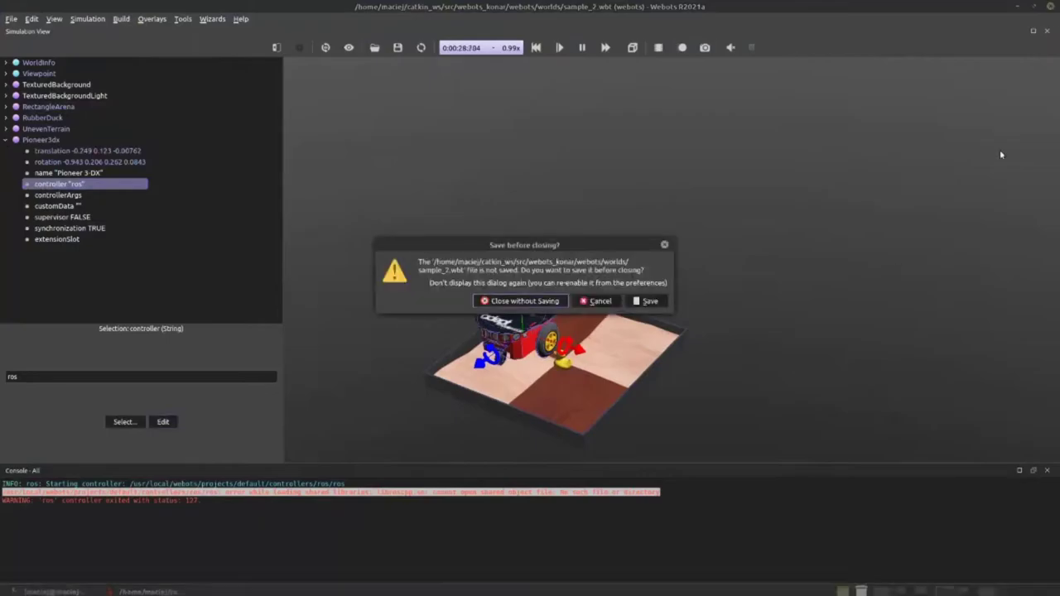
pyautogui.click(525, 301)
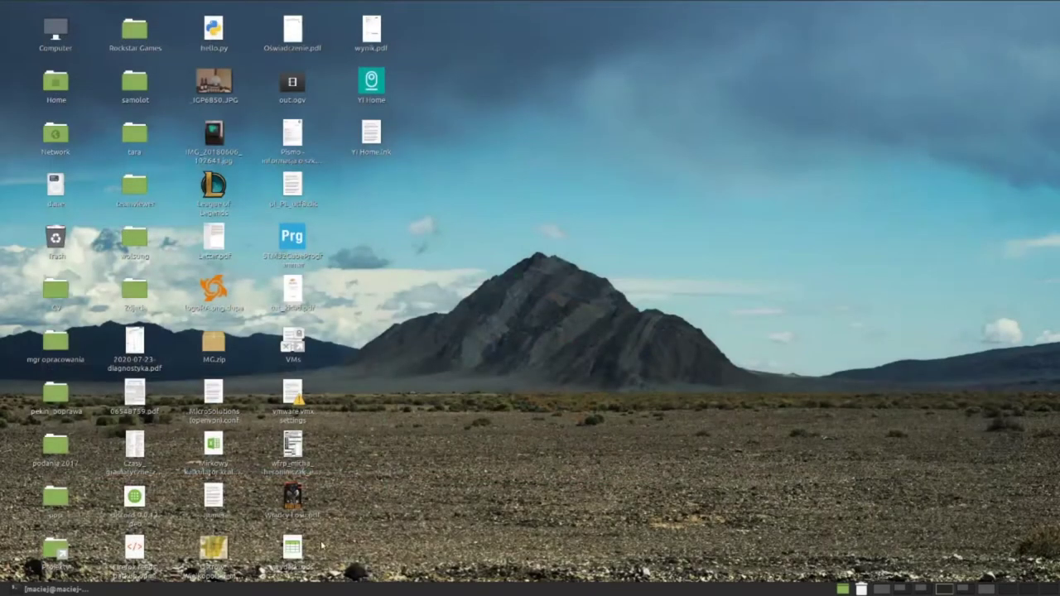
pyautogui.hotkey('ctrl', 'alt', 'Up')
pyautogui.click(204, 307)
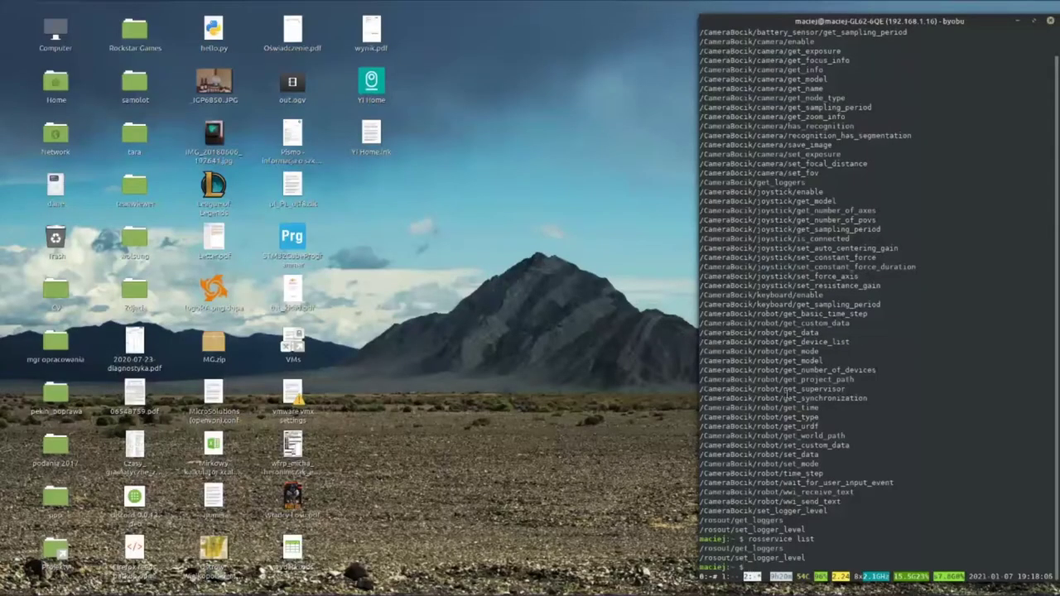
pyautogui.press('F3')
pyautogui.press('F3')
pyautogui.press('Up')
pyautogui.press('Return')
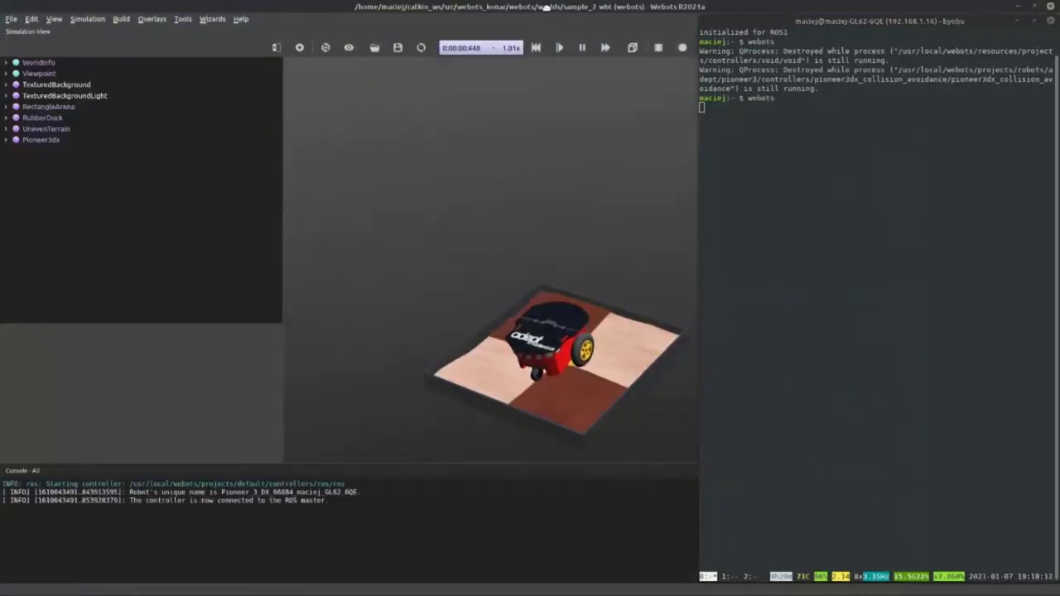
# Move the Pioneer3dx along its red axis toward the arena's edge, off the rubber duck
pyautogui.click(543, 354)
pyautogui.moveTo(604, 354); pyautogui.dragTo(580, 350)
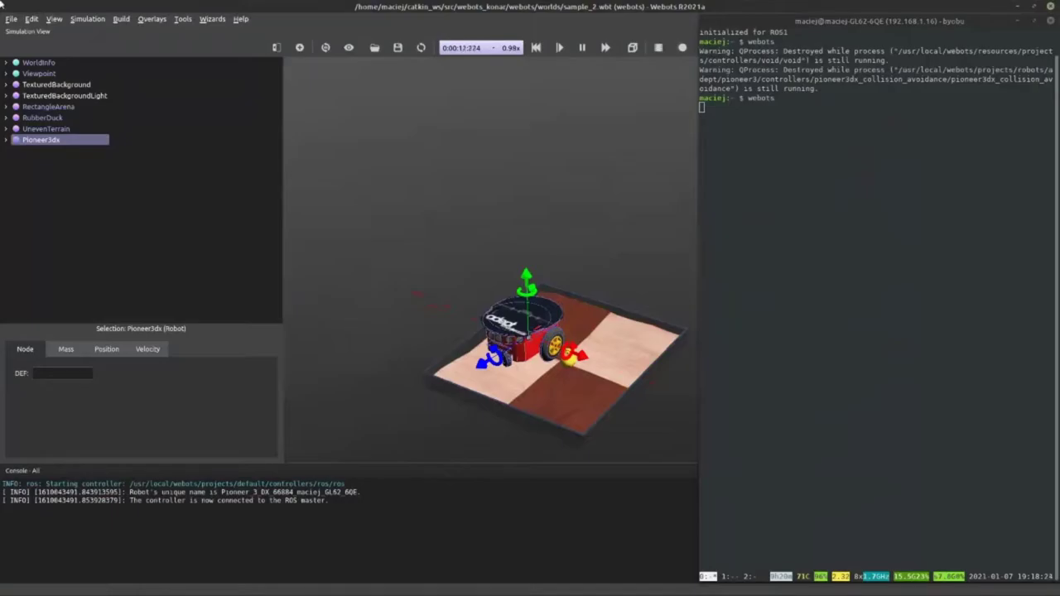
# List the available ROS services with rosservice list in the third byobu terminal window
pyautogui.click(884, 368)
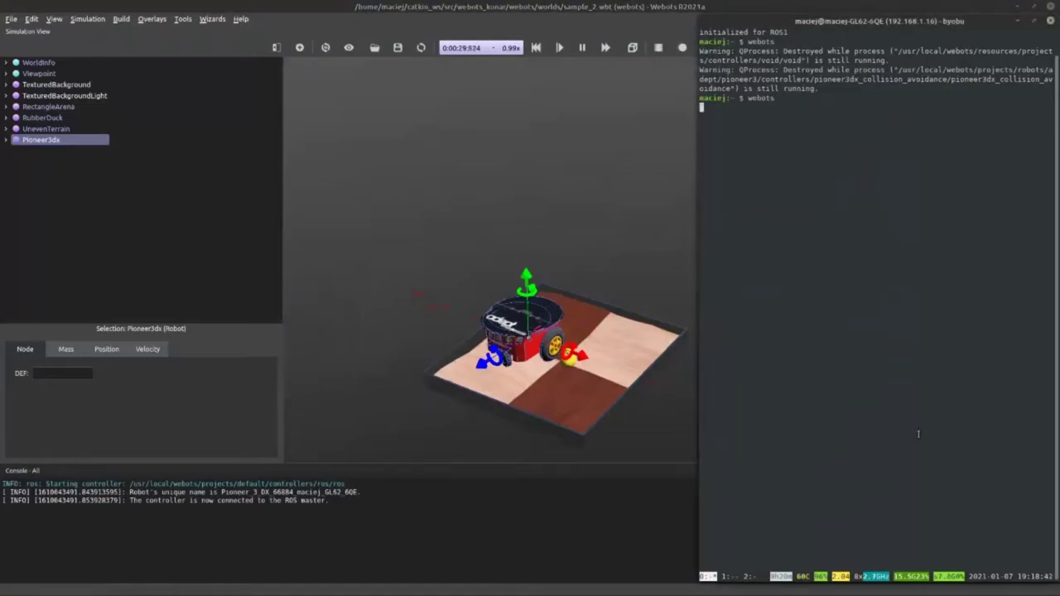
pyautogui.press('F4')
pyautogui.press('F4')
pyautogui.press('Up')
pyautogui.press('Return')
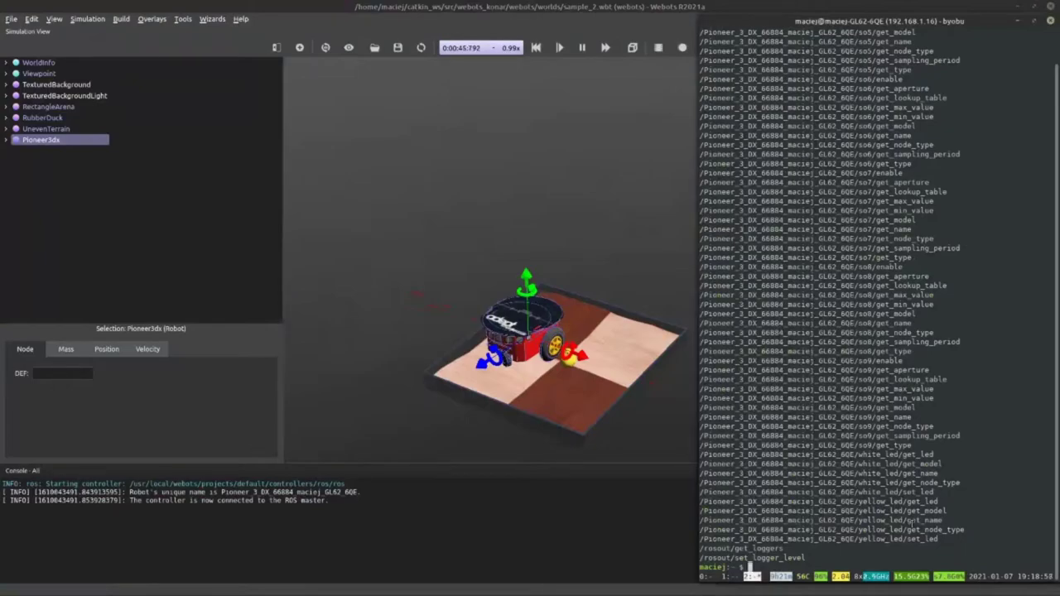
# Try to call the Pioneer robot's so7/enable service with rosservice call, giving no arguments
pyautogui.write('rosservice')
pyautogui.moveTo(815, 174); pyautogui.dragTo(945, 175)
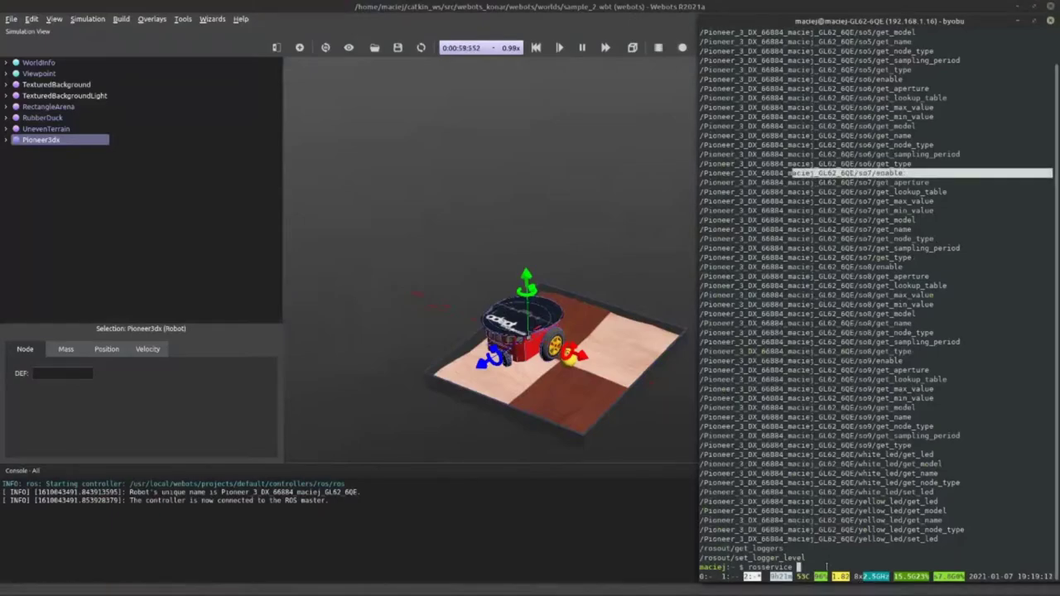
pyautogui.click(827, 566)
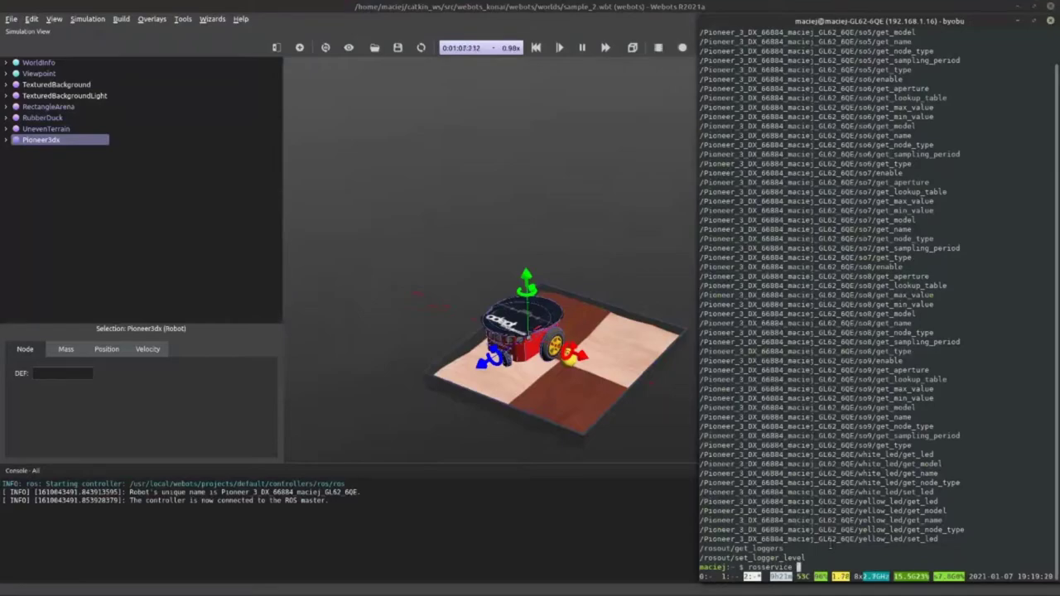
pyautogui.write('call /Pio')
pyautogui.press('Tab')
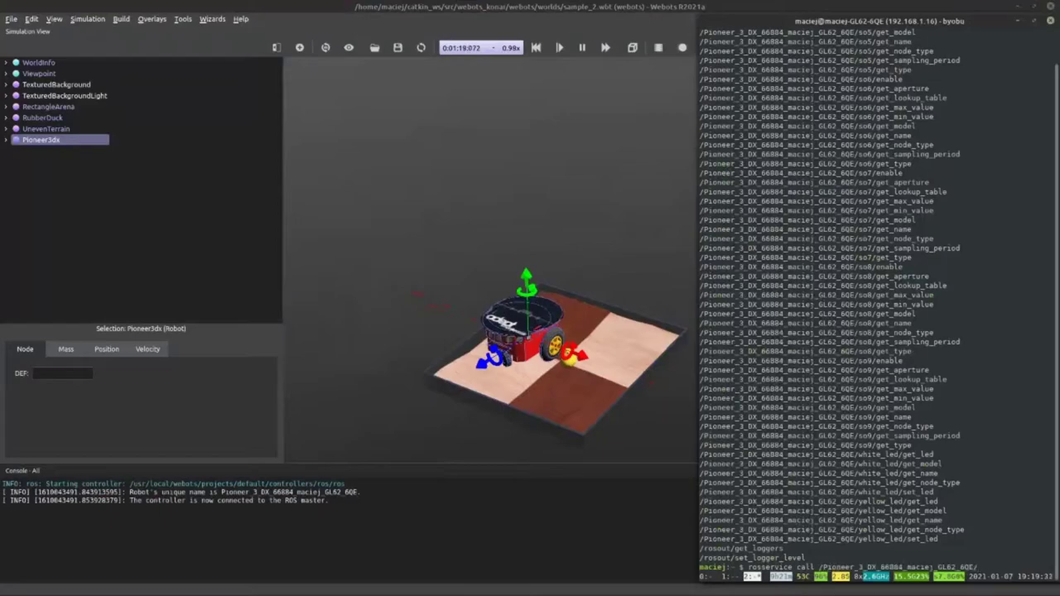
pyautogui.write('so7/enable')
pyautogui.press('Return')
# Repeat the so7/enable service call with value: 1, and list the ROS topics with rostopic list
pyautogui.press('Up')
pyautogui.press('Tab')
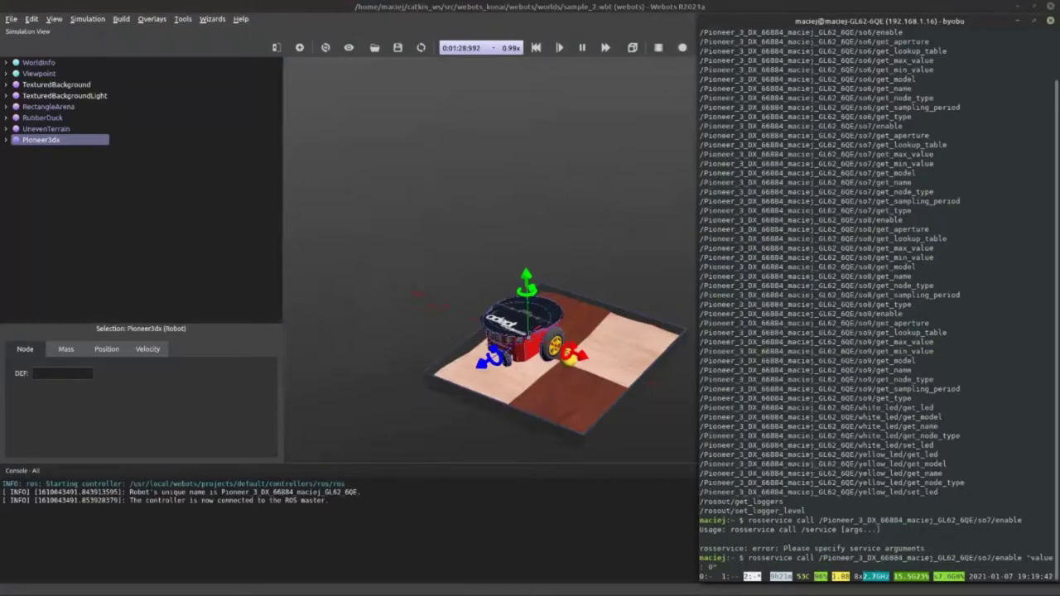
pyautogui.press('Left')
pyautogui.press('Left')
pyautogui.write('1"')
pyautogui.press('Return')
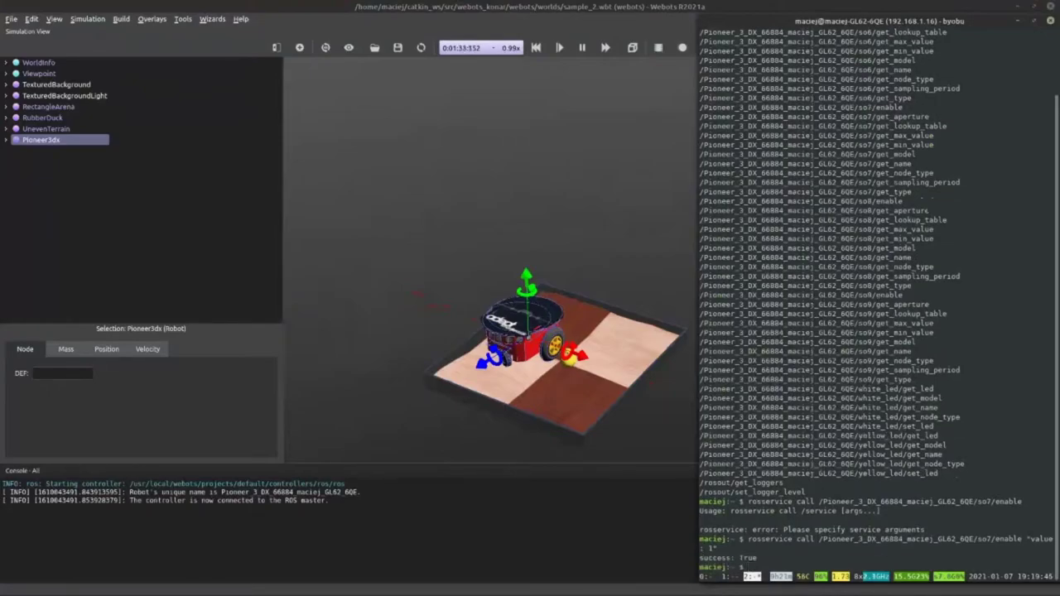
pyautogui.write('rostopic list')
pyautogui.press('Return')
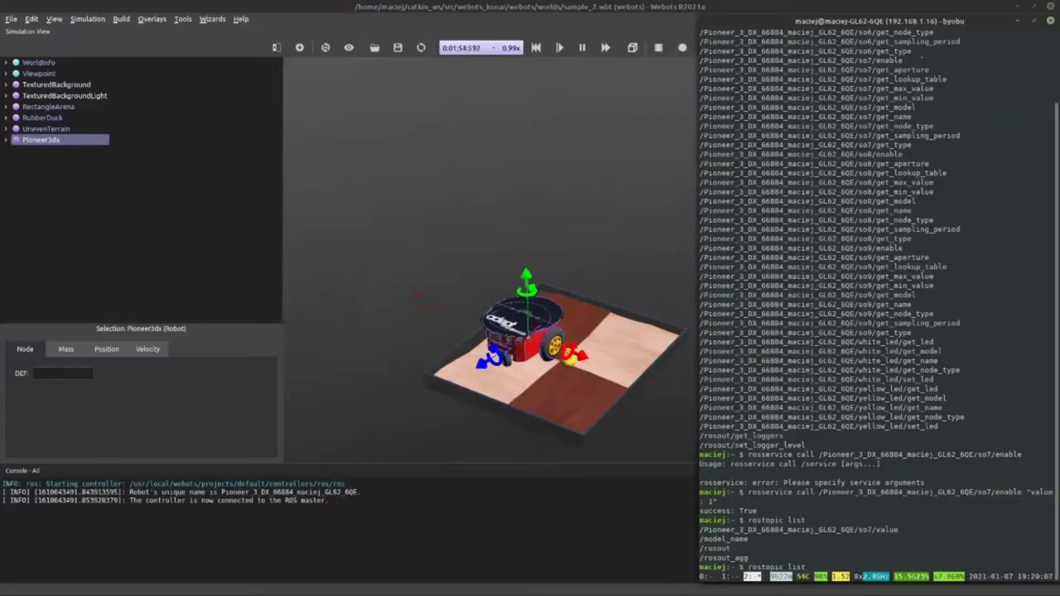
# Recall the so7/enable service call and cut it back to the robot's namespace, without running it
pyautogui.press('Up')
pyautogui.press('Up')
pyautogui.press('BackSpace')
pyautogui.press('BackSpace')
pyautogui.press('BackSpace')
pyautogui.press('BackSpace')
pyautogui.press('BackSpace')
pyautogui.press('BackSpace')
pyautogui.press('BackSpace')
pyautogui.press('BackSpace')
pyautogui.press('BackSpace')
pyautogui.press('BackSpace')
pyautogui.press('BackSpace')
pyautogui.press('BackSpace')
pyautogui.press('BackSpace')
pyautogui.press('BackSpace')
pyautogui.press('BackSpace')
pyautogui.press('BackSpace')
pyautogui.press('BackSpace')
pyautogui.press('BackSpace')
pyautogui.press('BackSpace')
pyautogui.press('BackSpace')
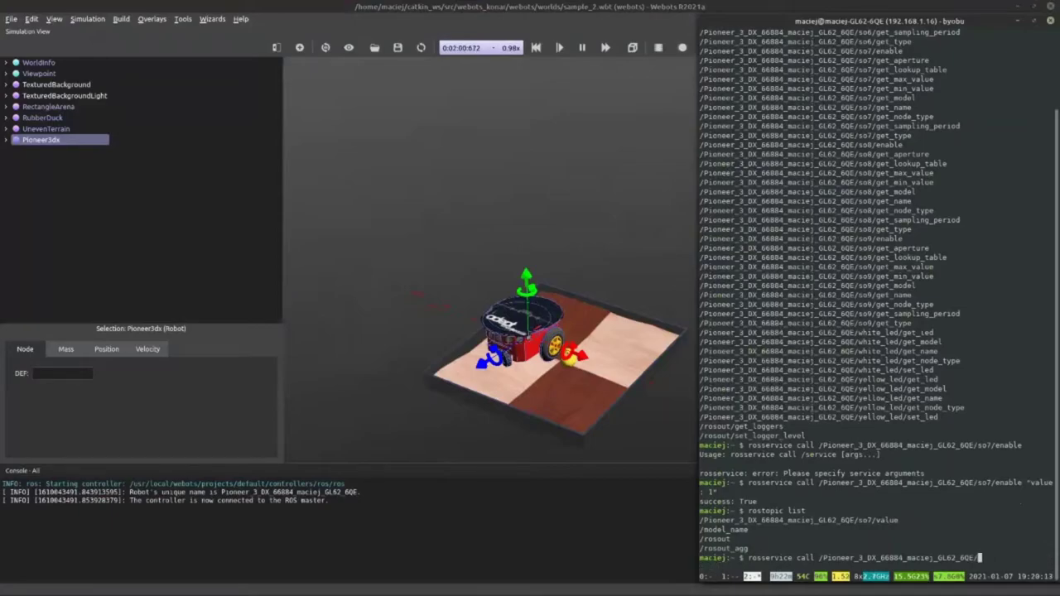
# Examine the right_wheel services, especially set_position and set_velocity, in the service list scrollback, and return to the prompt
pyautogui.press('F7')
pyautogui.press('Up')
pyautogui.press('Up')
pyautogui.press('Up')
pyautogui.press('Up')
pyautogui.press('Up')
pyautogui.press('Up')
pyautogui.press('Up')
pyautogui.press('Up')
pyautogui.press('Up')
pyautogui.press('Up')
pyautogui.press('Up')
pyautogui.press('Up')
pyautogui.press('Up')
pyautogui.press('Up')
pyautogui.press('Up')
pyautogui.press('Up')
pyautogui.press('Up')
pyautogui.press('Up')
pyautogui.press('Up')
pyautogui.press('Up')
pyautogui.press('Up')
pyautogui.press('Up')
pyautogui.press('Up')
pyautogui.press('Up')
pyautogui.press('Up')
pyautogui.press('Up')
pyautogui.press('Up')
pyautogui.press('Up')
pyautogui.press('Up')
pyautogui.press('Up')
pyautogui.press('Up')
pyautogui.press('Up')
pyautogui.press('Up')
pyautogui.press('Up')
pyautogui.press('Up')
pyautogui.press('Up')
pyautogui.press('Up')
pyautogui.press('Up')
pyautogui.press('Up')
pyautogui.press('Up')
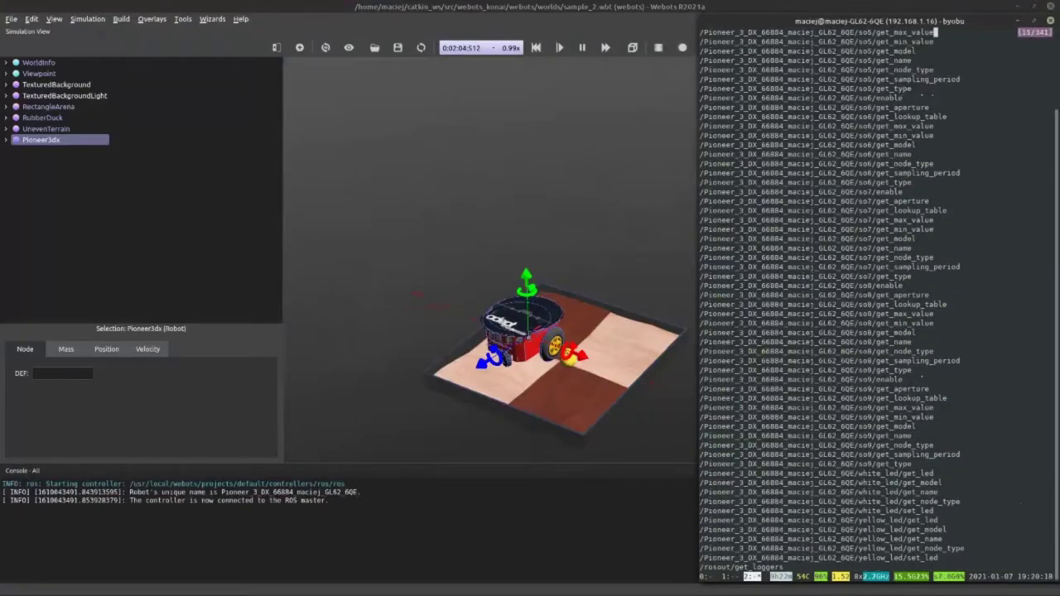
pyautogui.press('Up')
pyautogui.press('Up')
pyautogui.press('Up')
pyautogui.press('Up')
pyautogui.press('Up')
pyautogui.press('Up')
pyautogui.press('Up')
pyautogui.press('Up')
pyautogui.press('Up')
pyautogui.press('Up')
pyautogui.press('Up')
pyautogui.press('Up')
pyautogui.press('Up')
pyautogui.press('Up')
pyautogui.press('Up')
pyautogui.press('Up')
pyautogui.press('Up')
pyautogui.press('Up')
pyautogui.press('Up')
pyautogui.press('Up')
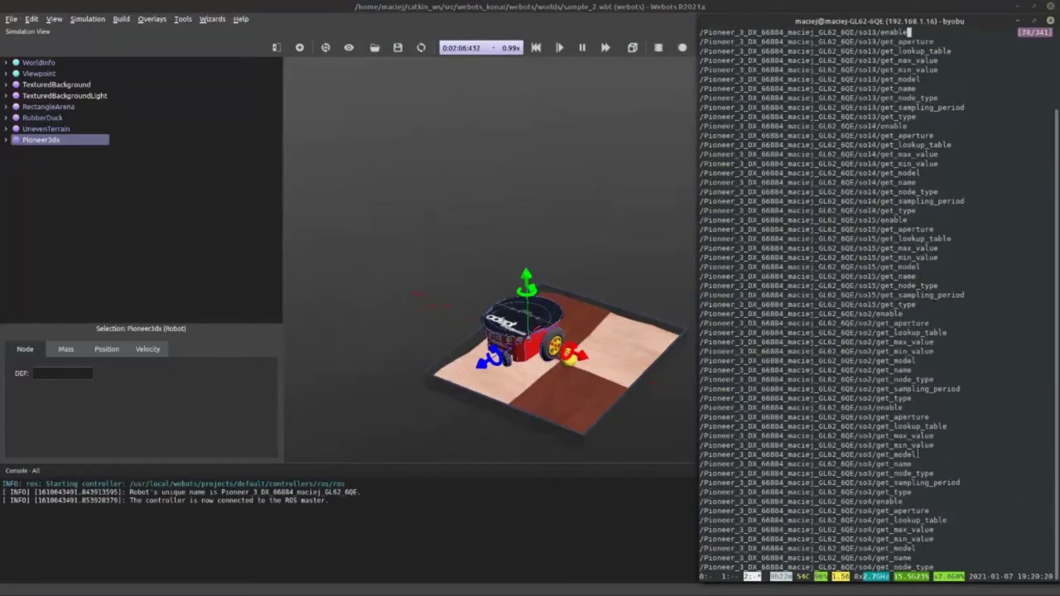
pyautogui.press('Up')
pyautogui.press('Up')
pyautogui.press('Up')
pyautogui.press('Up')
pyautogui.press('Up')
pyautogui.press('Up')
pyautogui.press('Up')
pyautogui.press('Up')
pyautogui.press('Up')
pyautogui.press('Up')
pyautogui.press('Up')
pyautogui.press('Up')
pyautogui.press('Up')
pyautogui.press('Up')
pyautogui.press('Up')
pyautogui.press('Up')
pyautogui.press('Up')
pyautogui.press('Up')
pyautogui.press('Up')
pyautogui.press('Up')
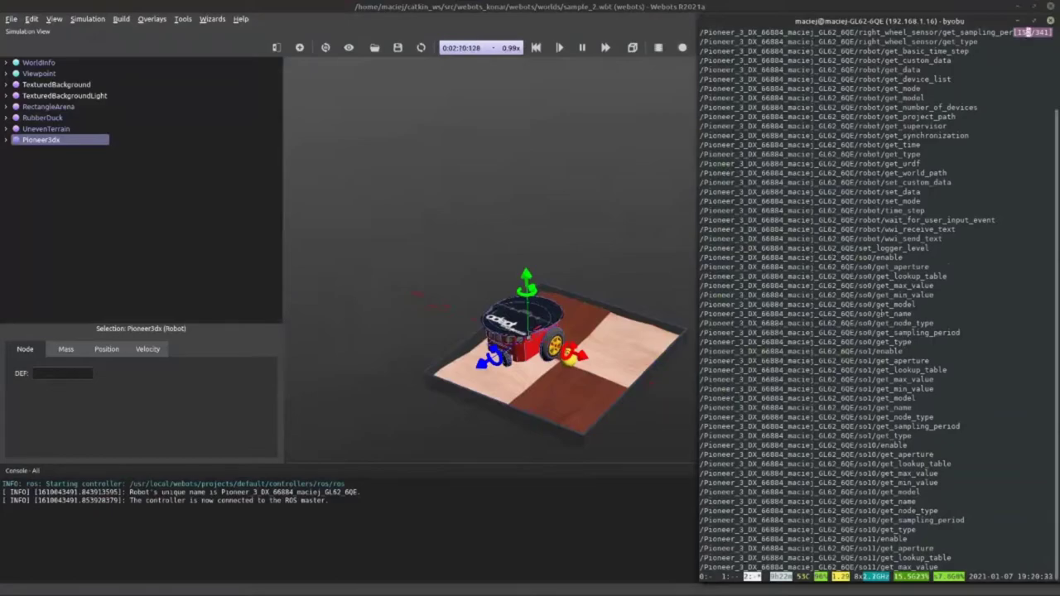
pyautogui.scroll(7, 933, 276)
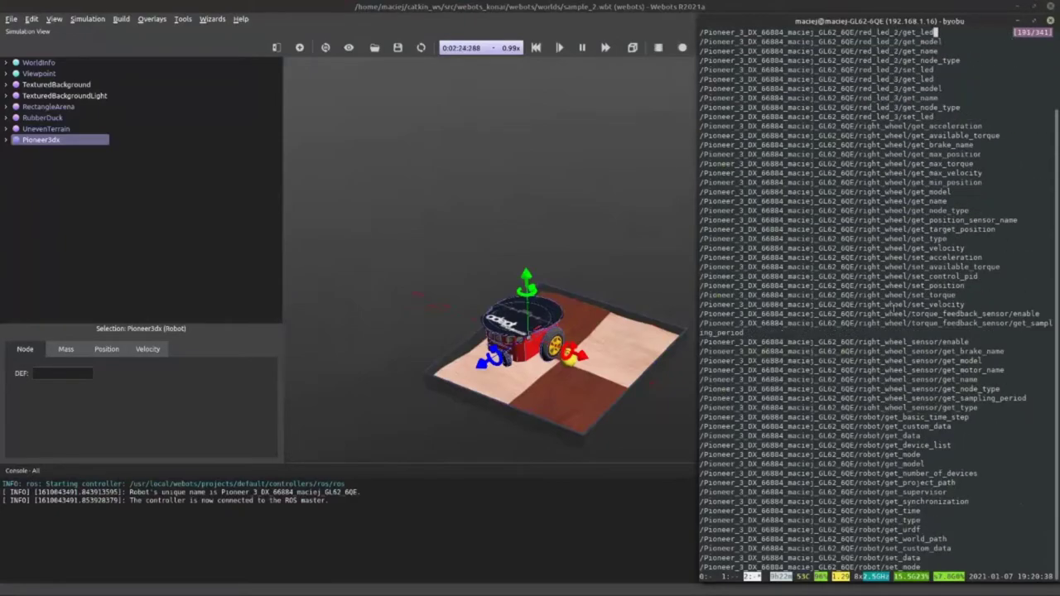
pyautogui.scroll(1, 894, 306)
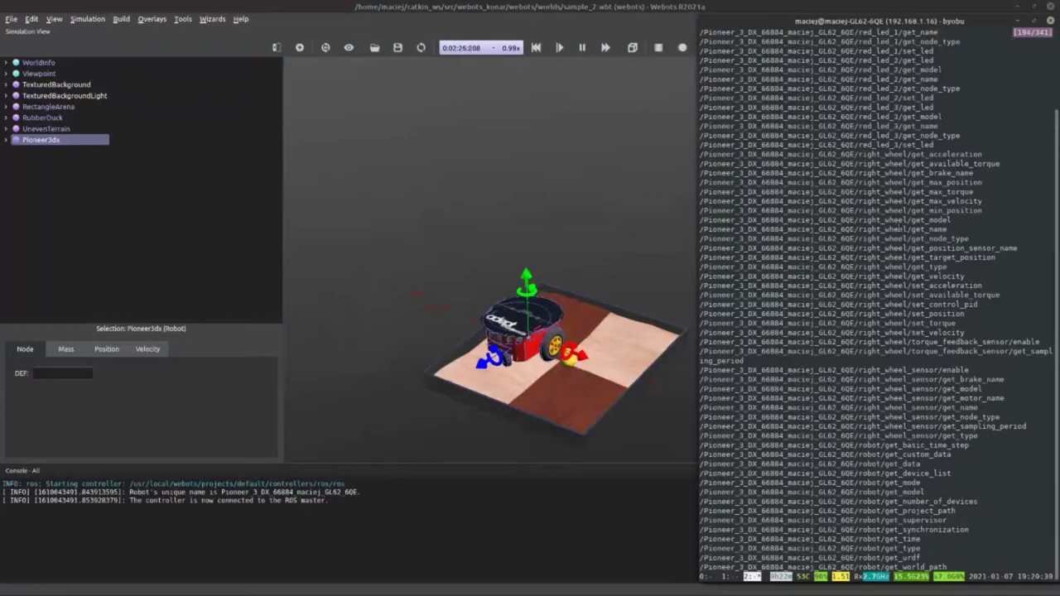
pyautogui.press('Down')
pyautogui.press('Down')
pyautogui.press('Down')
pyautogui.press('Down')
pyautogui.press('Down')
pyautogui.press('Down')
pyautogui.press('Down')
pyautogui.press('Down')
pyautogui.press('Down')
pyautogui.press('Down')
pyautogui.press('Down')
pyautogui.press('Down')
pyautogui.press('Down')
pyautogui.press('Down')
pyautogui.press('Down')
pyautogui.press('Down')
pyautogui.press('Down')
pyautogui.press('Down')
pyautogui.press('Down')
pyautogui.press('Down')
pyautogui.moveTo(969, 315); pyautogui.dragTo(742, 323)
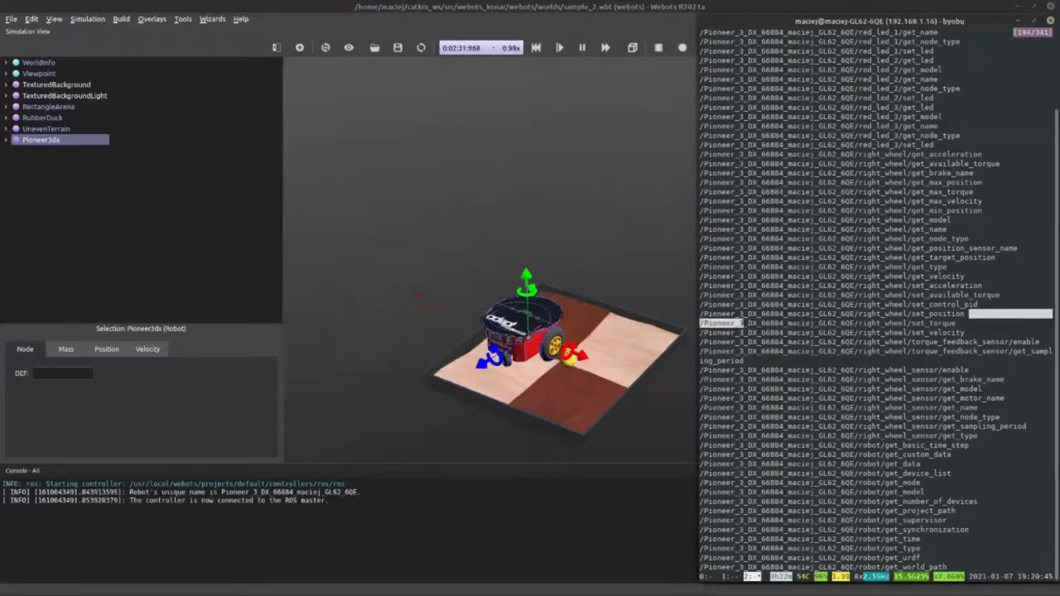
pyautogui.moveTo(964, 332); pyautogui.dragTo(918, 314)
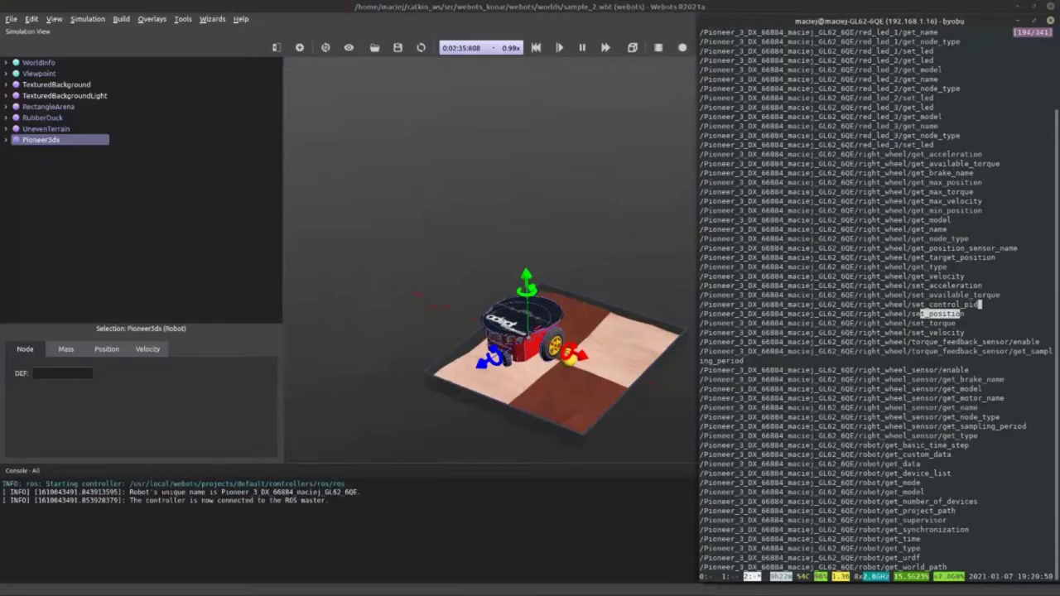
pyautogui.scroll(-2, 922, 549)
pyautogui.scroll(-15, 877, 298)
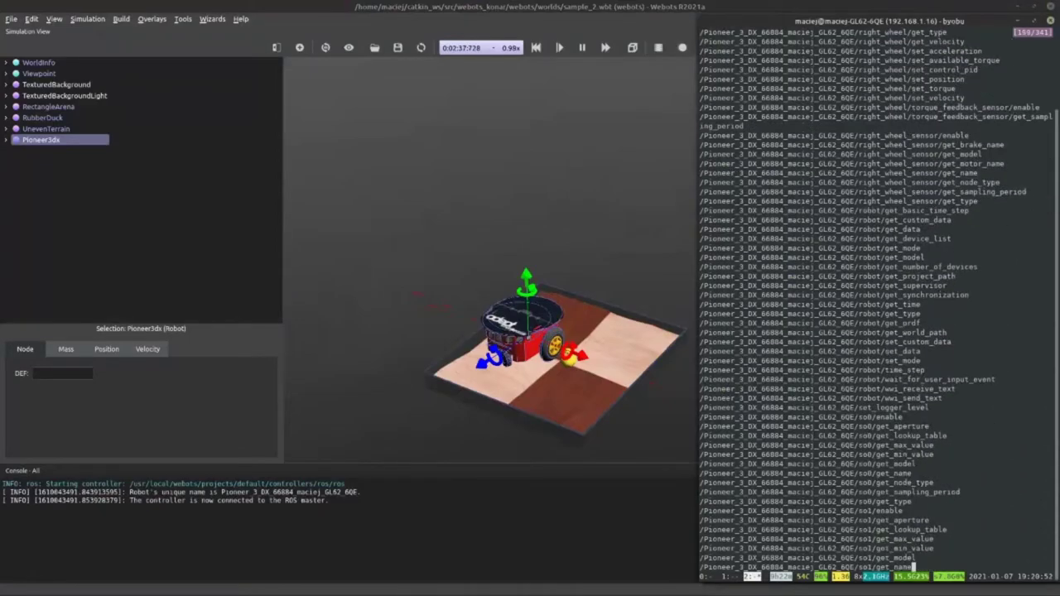
pyautogui.scroll(-11, 911, 298)
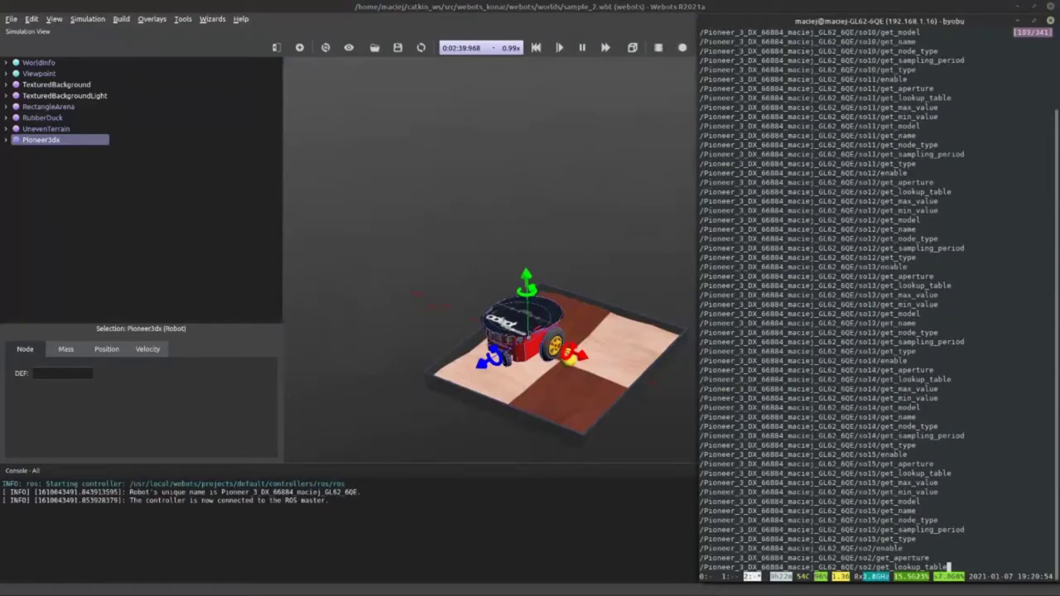
pyautogui.scroll(-11, 911, 298)
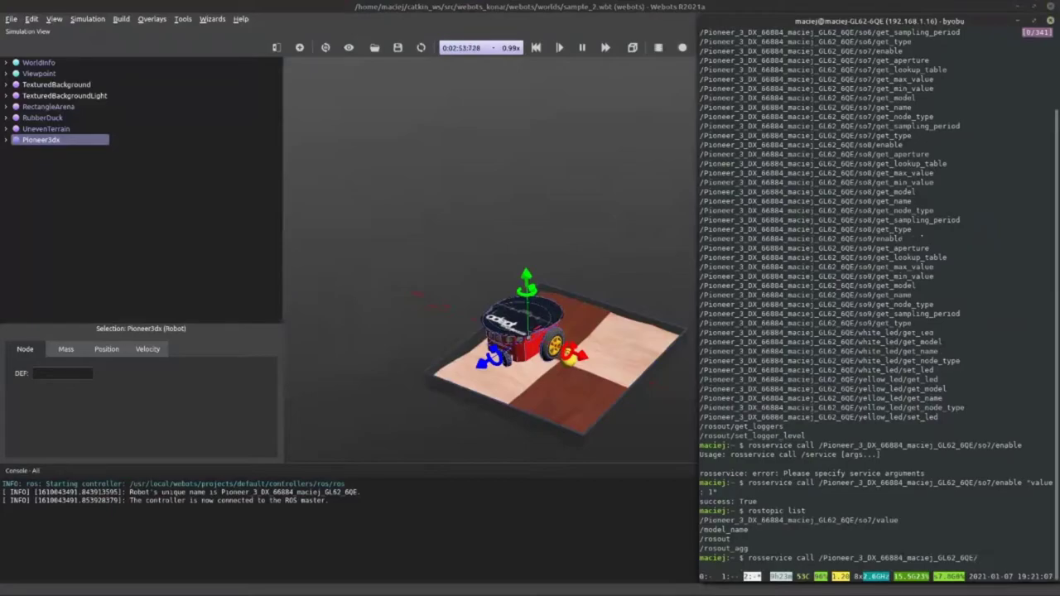
# Extend the rosservice call to the Pioneer's right_wheel/set_ services, listing the matching completions for right_wheel and for set_
pyautogui.write('ri')
pyautogui.press('Tab')
pyautogui.press('Tab')
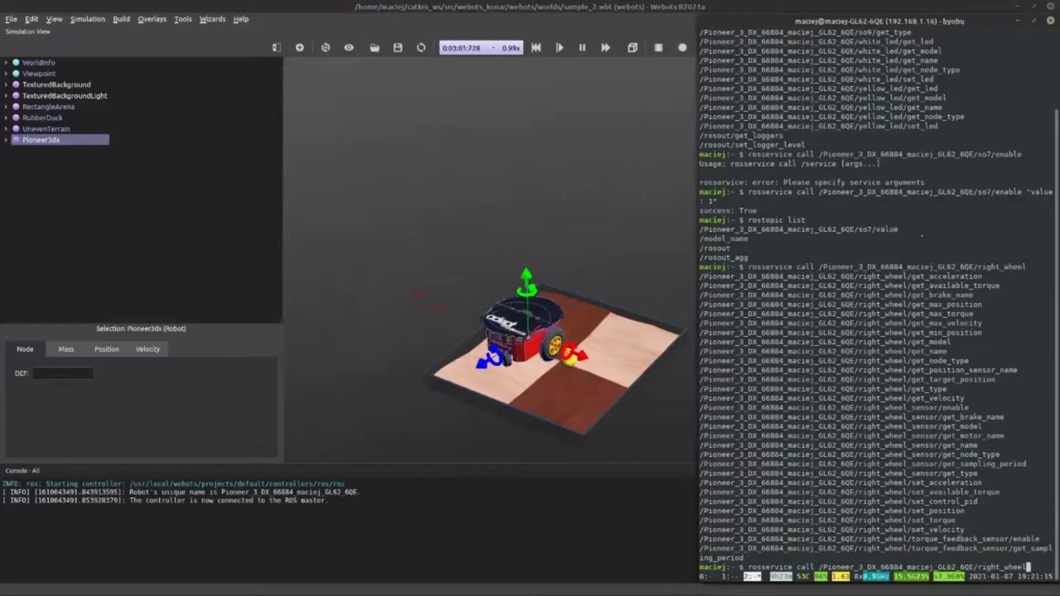
pyautogui.write('/set_')
pyautogui.press('Tab')
pyautogui.press('Tab')
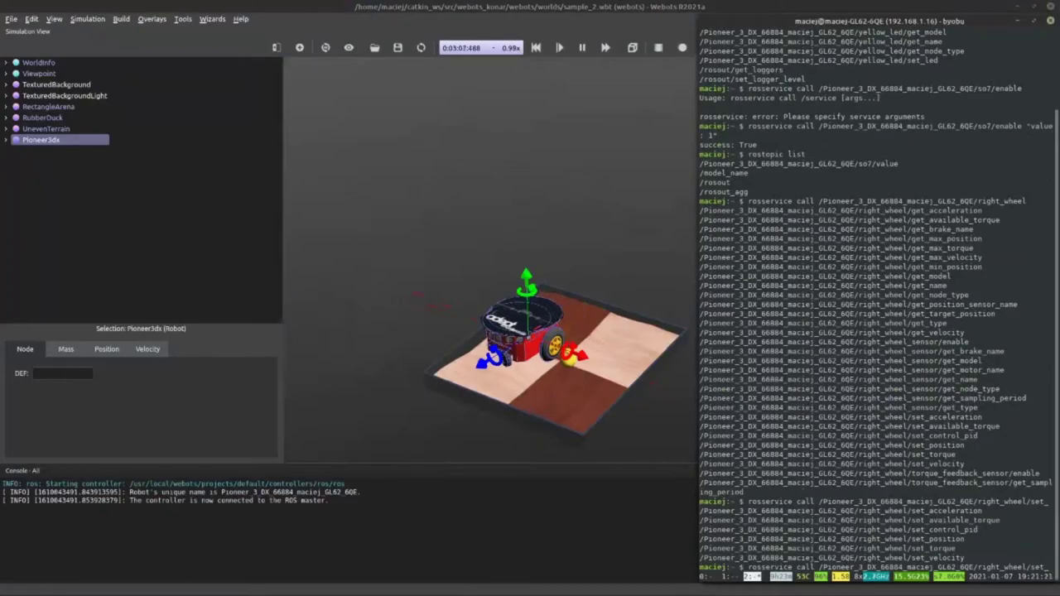
# Call the right_wheel/set_velocity service with value: 3.0
pyautogui.write('velo')
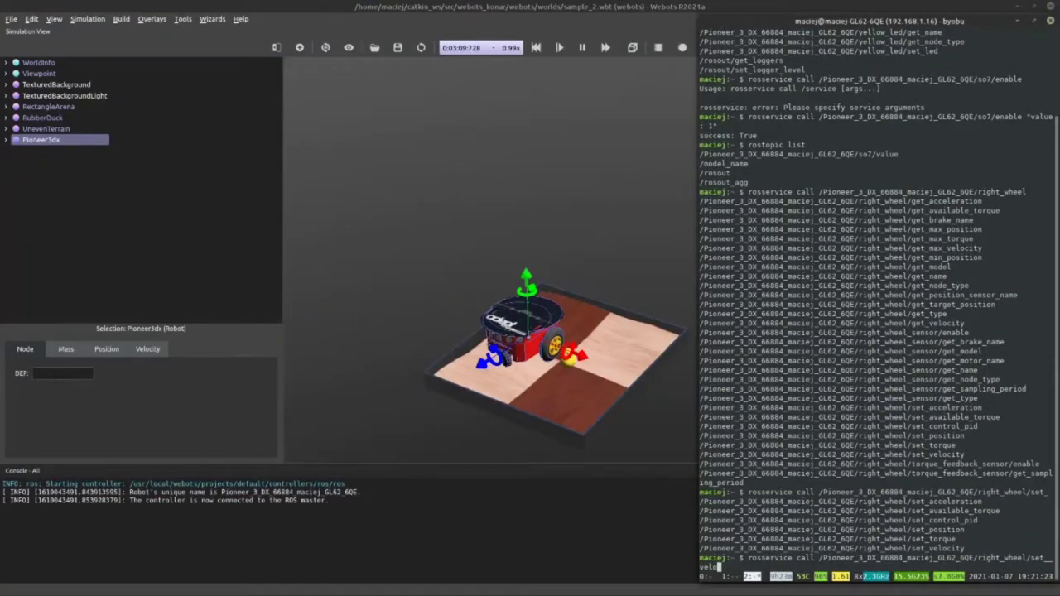
pyautogui.press('BackSpace')
pyautogui.press('BackSpace')
pyautogui.press('BackSpace')
pyautogui.press('BackSpace')
pyautogui.write('v')
pyautogui.press('Tab')
pyautogui.press('Tab')
pyautogui.press('Left')
pyautogui.press('Left')
pyautogui.press('Left')
pyautogui.press('Left')
pyautogui.press('Delete')
pyautogui.write('3')
pyautogui.press('Return')
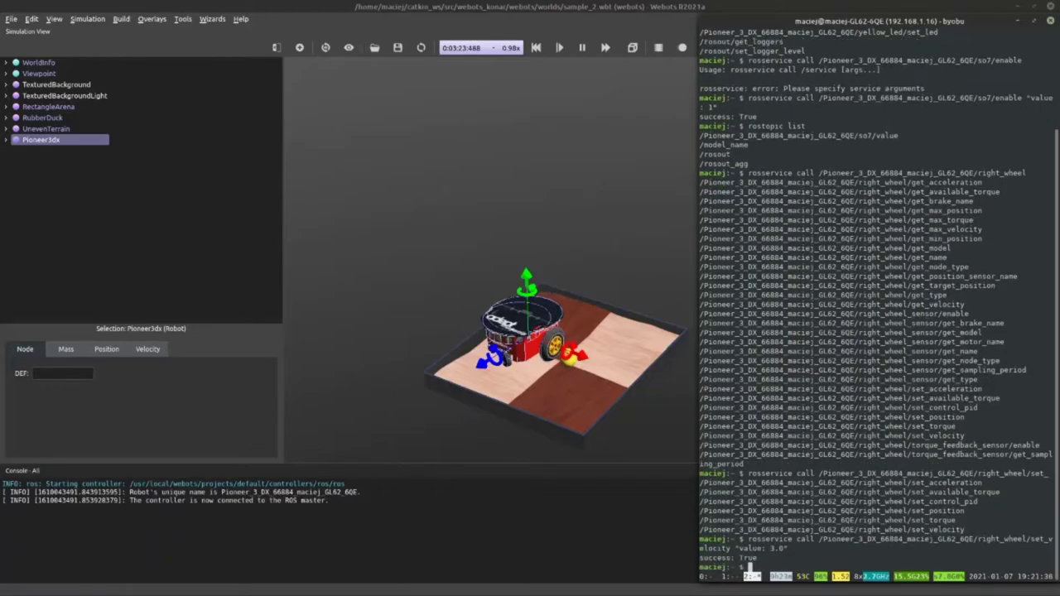
# Rework the previous call into right_wheel/set_position and run it with value: 100000.0
pyautogui.press('Up')
pyautogui.press('BackSpace')
pyautogui.press('BackSpace')
pyautogui.press('BackSpace')
pyautogui.press('BackSpace')
pyautogui.press('BackSpace')
pyautogui.press('BackSpace')
pyautogui.press('BackSpace')
pyautogui.press('BackSpace')
pyautogui.press('BackSpace')
pyautogui.press('BackSpace')
pyautogui.press('BackSpace')
pyautogui.press('BackSpace')
pyautogui.press('BackSpace')
pyautogui.press('BackSpace')
pyautogui.press('BackSpace')
pyautogui.press('BackSpace')
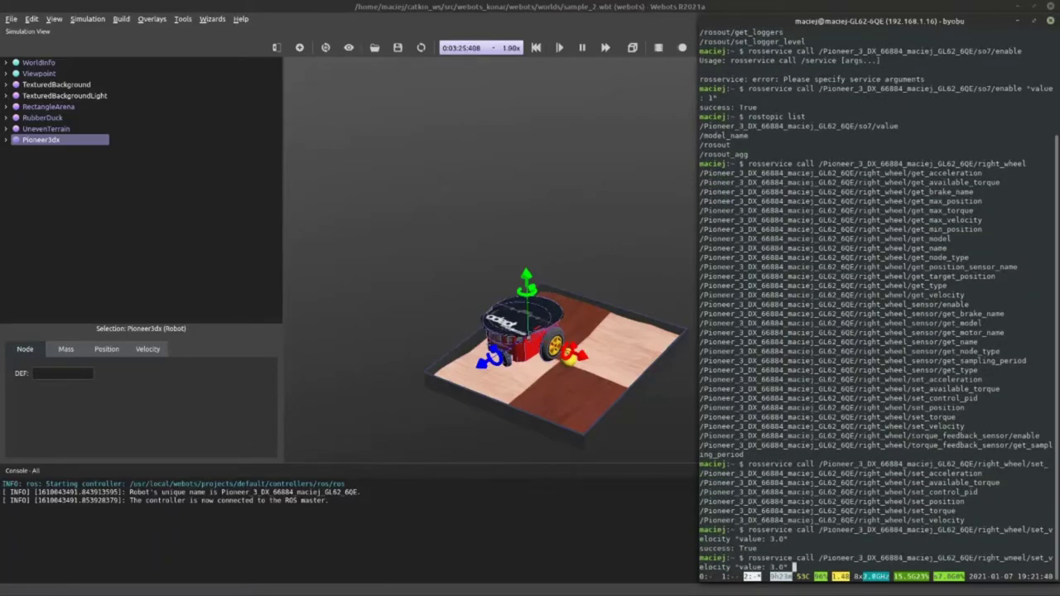
pyautogui.press('BackSpace')
pyautogui.press('BackSpace')
pyautogui.press('BackSpace')
pyautogui.press('BackSpace')
pyautogui.press('BackSpace')
pyautogui.press('BackSpace')
pyautogui.write('_p')
pyautogui.press('Tab')
pyautogui.press('Tab')
pyautogui.press('Left')
pyautogui.press('Left')
pyautogui.press('Left')
pyautogui.press('Left')
pyautogui.write('10000')
pyautogui.press('Return')
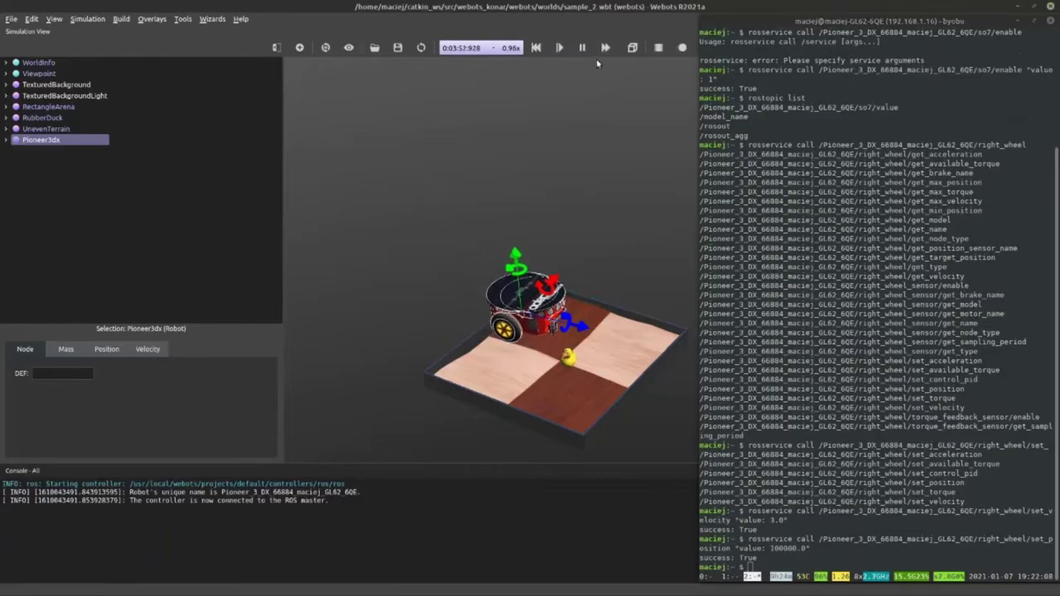
# Pause the Pioneer simulation and close Webots without saving sample_2.wbt
pyautogui.click(575, 51)
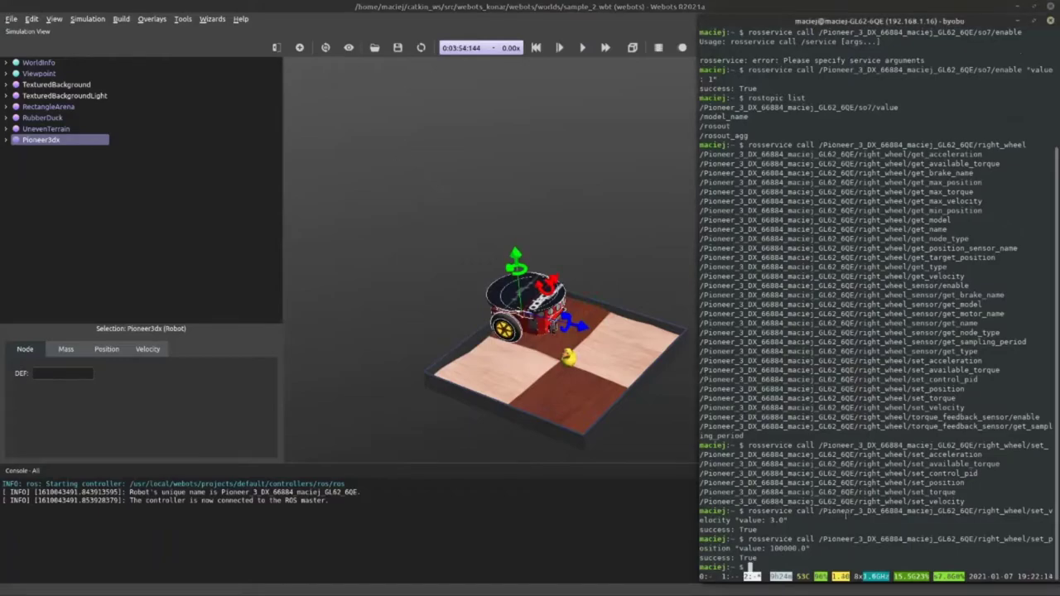
pyautogui.click(1050, 7)
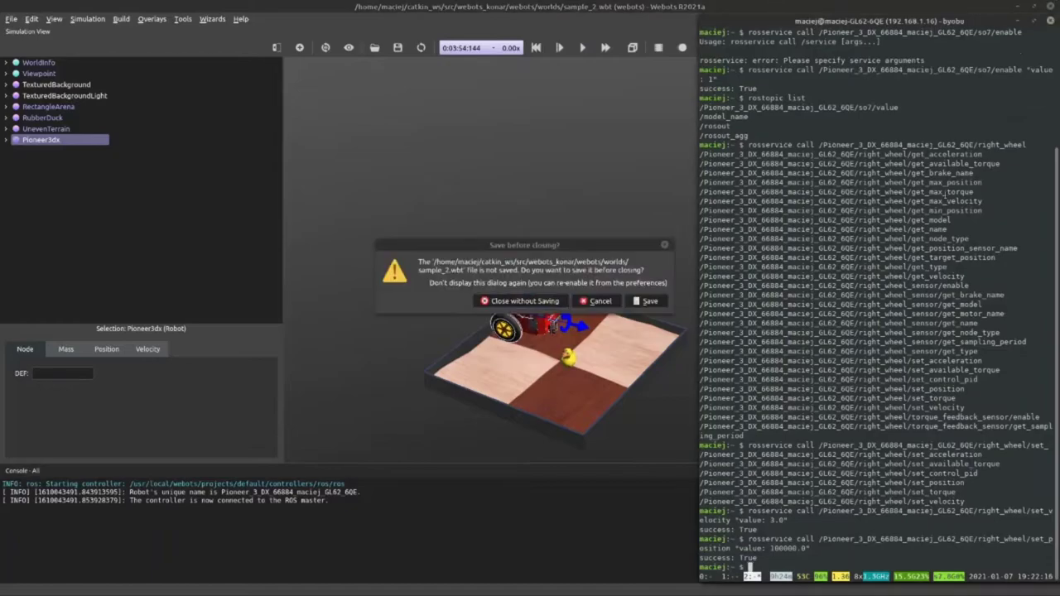
pyautogui.click(521, 302)
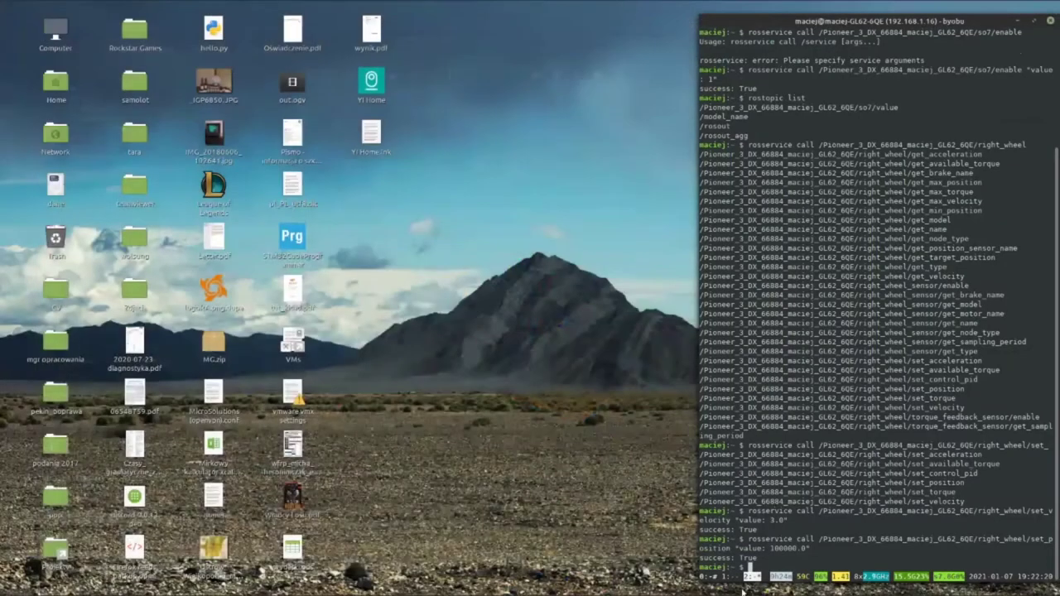
# Leave the service-call shell and stop roscore in its byobu window
pyautogui.press('Up')
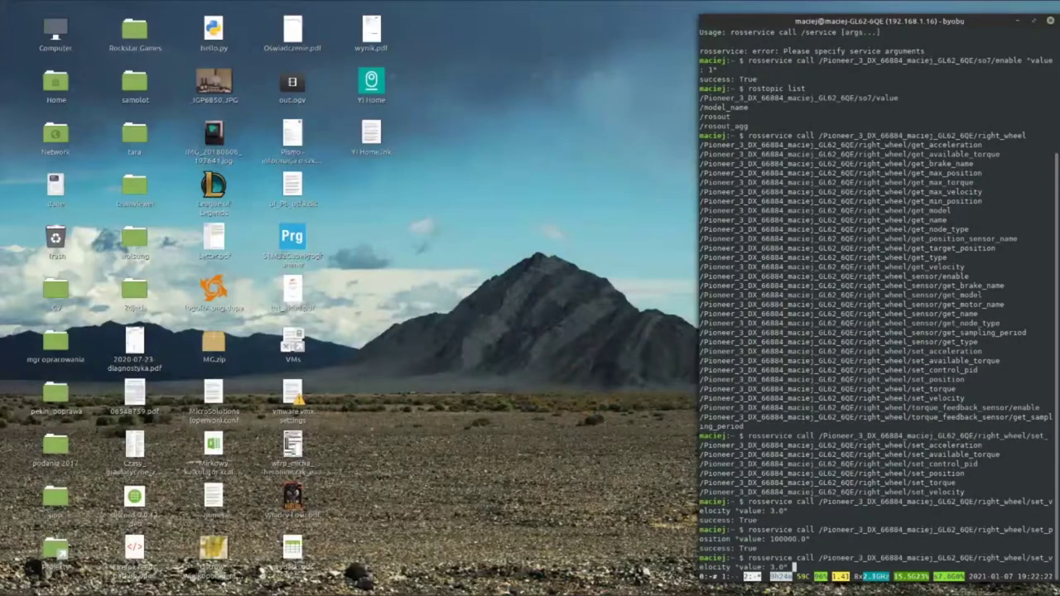
pyautogui.press('Down')
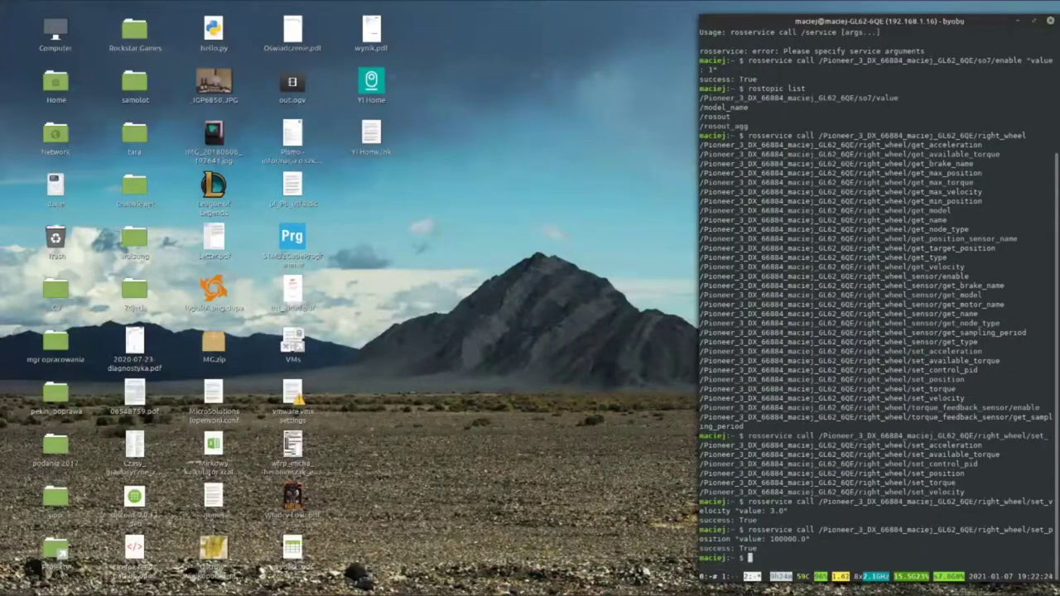
pyautogui.press('F3')
pyautogui.press('F4')
pyautogui.press('F3')
pyautogui.hotkey('ctrl', 'c')
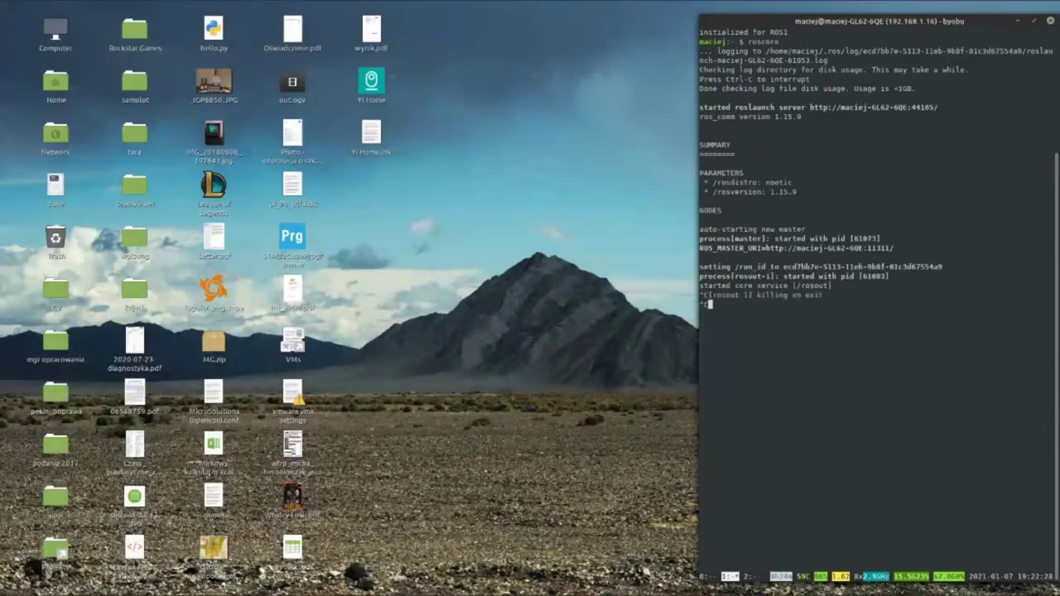
# Launch konar_example_robot.launch from the webots_konar package with roslaunch, checking the available packages and launch files by completion
pyautogui.write('rosla')
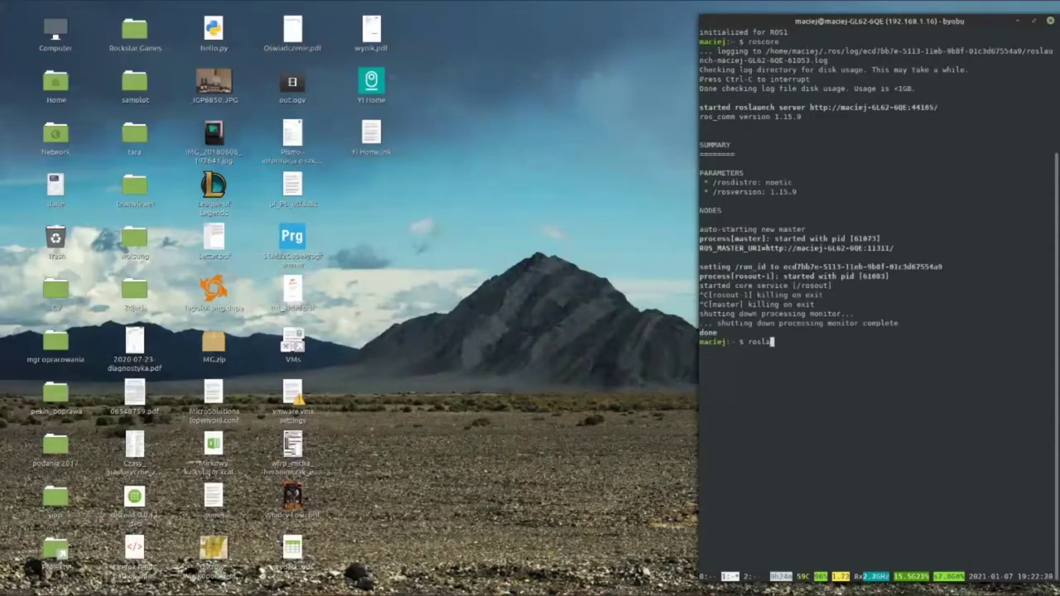
pyautogui.write('unch web')
pyautogui.press('Tab')
pyautogui.press('Tab')
pyautogui.press('Tab')
pyautogui.write('ots')
pyautogui.press('Tab')
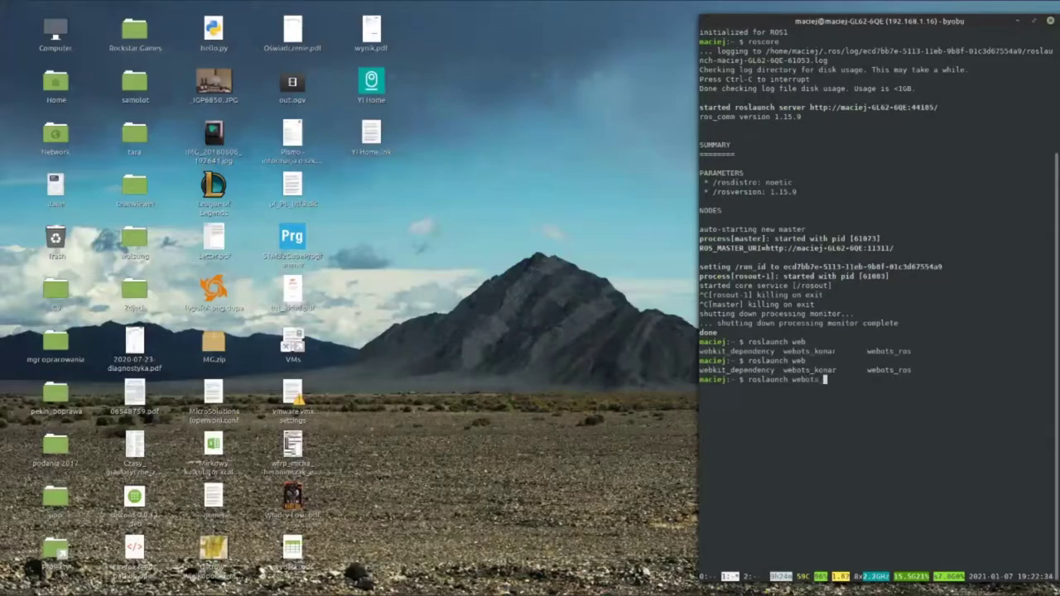
pyautogui.write('k')
pyautogui.press('Tab')
pyautogui.press('Tab')
pyautogui.press('Tab')
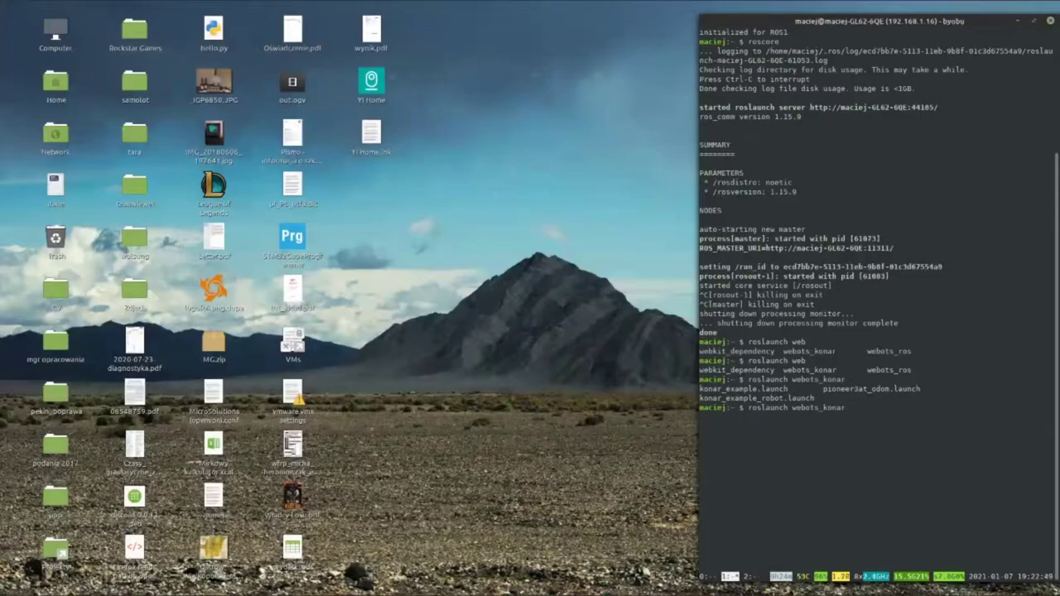
pyautogui.write('kon')
pyautogui.press('Tab')
pyautogui.write('_')
pyautogui.press('Tab')
pyautogui.press('Return')
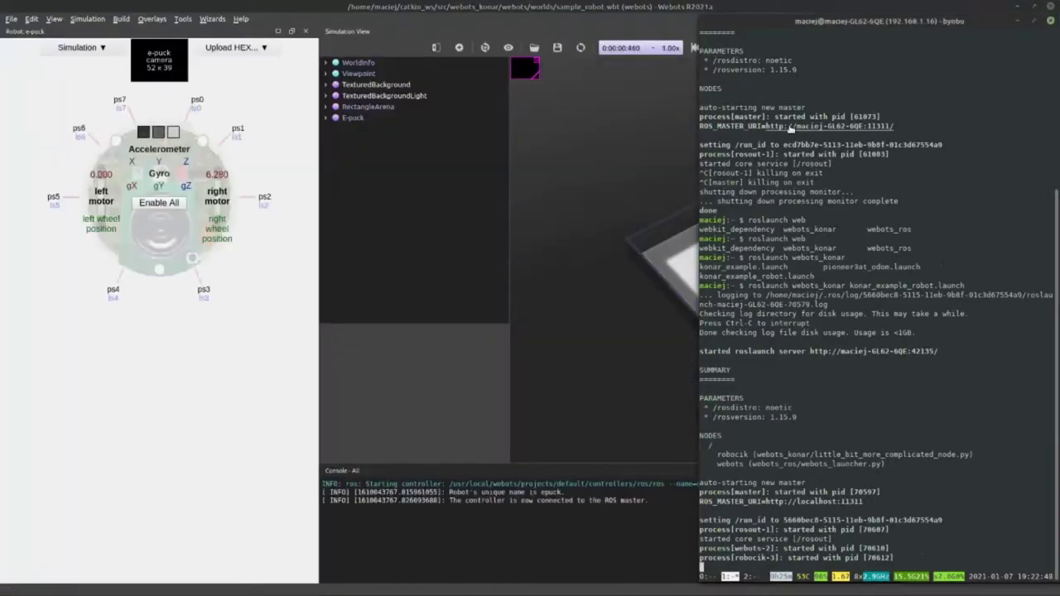
# Minimise the terminal and close the e-puck robot window so the simulation view fills the space
pyautogui.click(1018, 21)
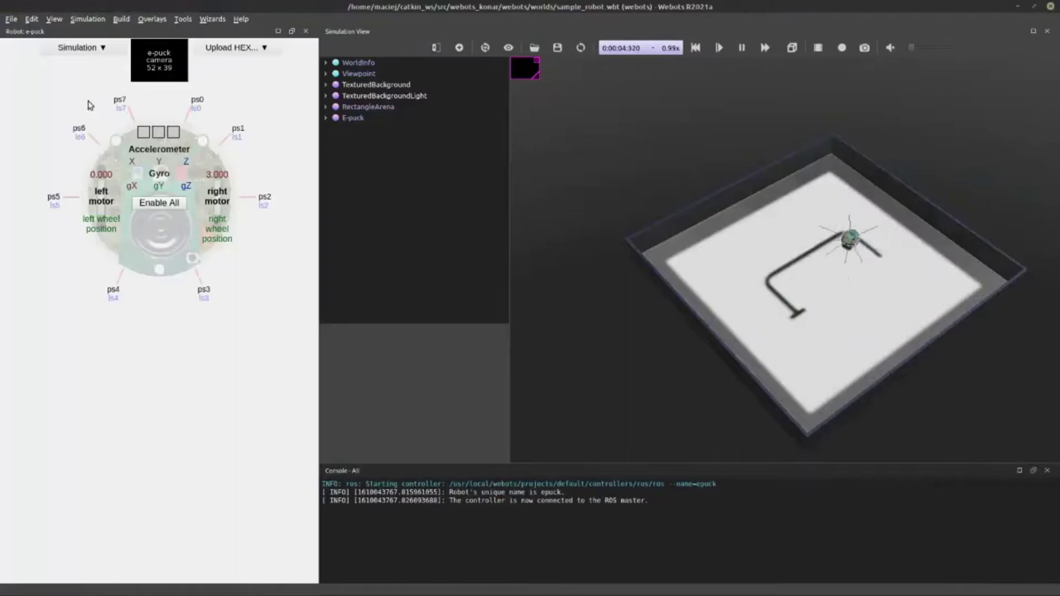
pyautogui.click(305, 31)
# Switch to the Discord workspace and return to the Webots workspace
pyautogui.moveTo(2, 595)
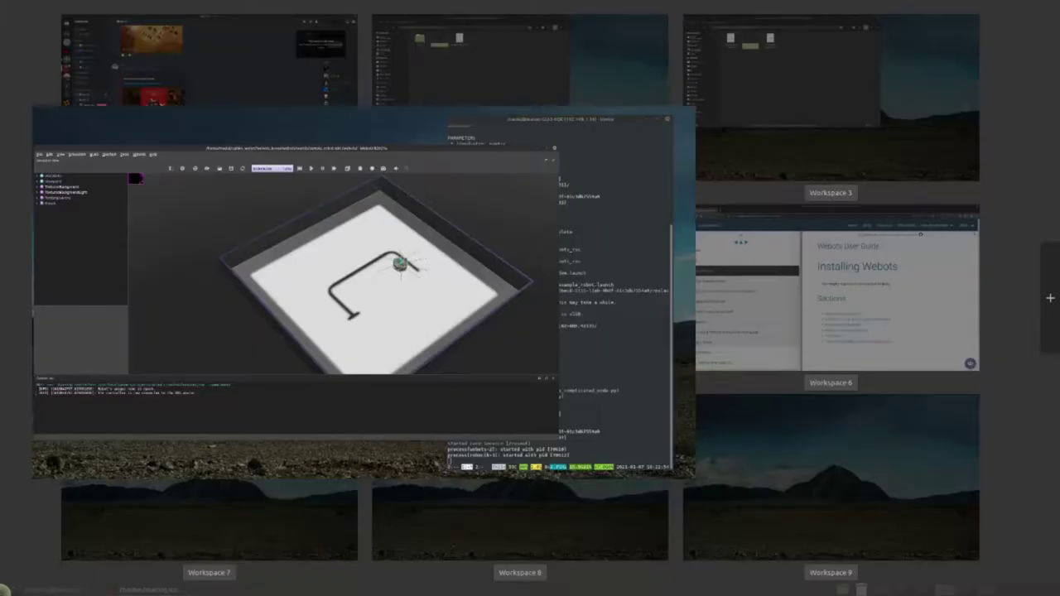
pyautogui.click(178, 177)
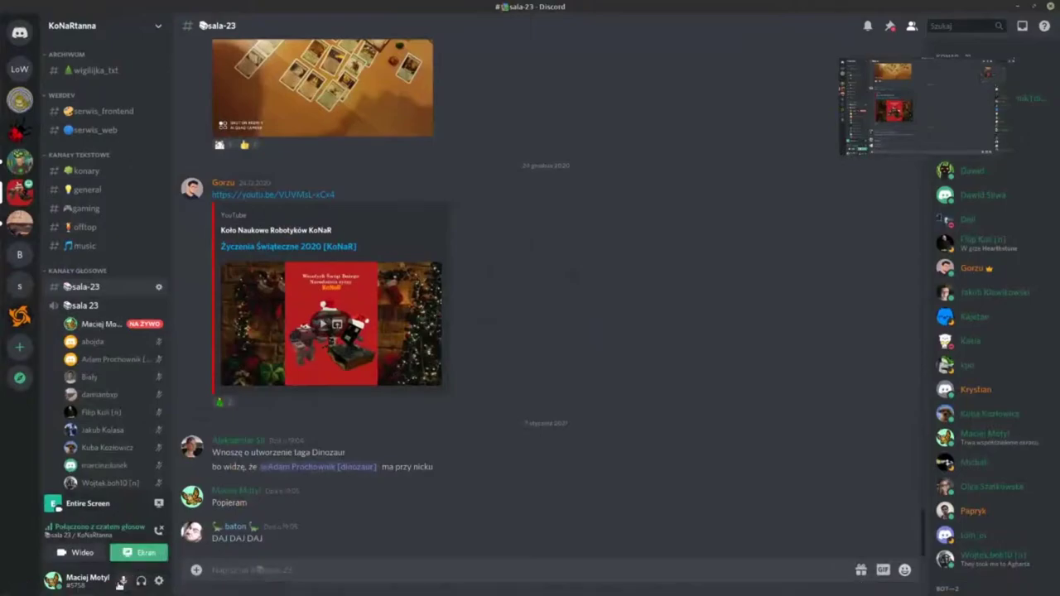
pyautogui.moveTo(1, 595)
pyautogui.click(251, 295)
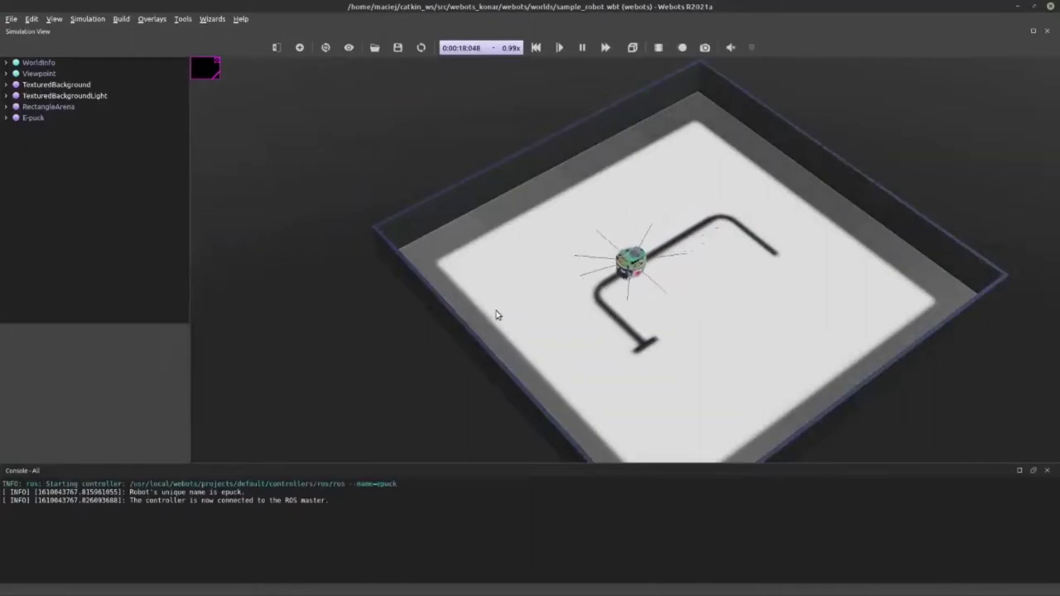
# Expand the E-puck node, look through its fields, and select its controller field
pyautogui.click(34, 118)
pyautogui.click(6, 118)
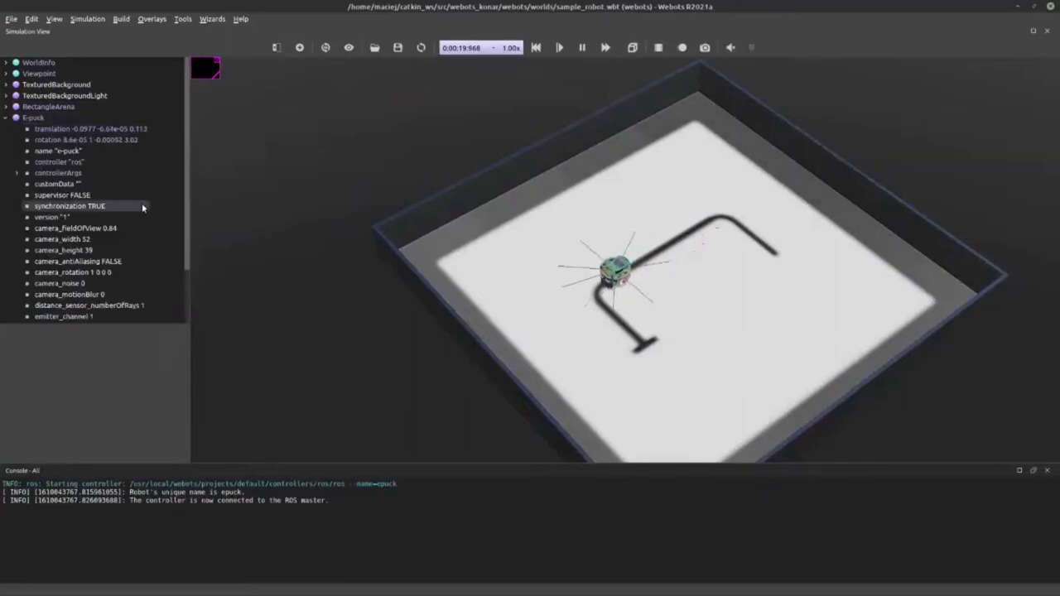
pyautogui.scroll(-1, 143, 207)
pyautogui.scroll(-1, 76, 273)
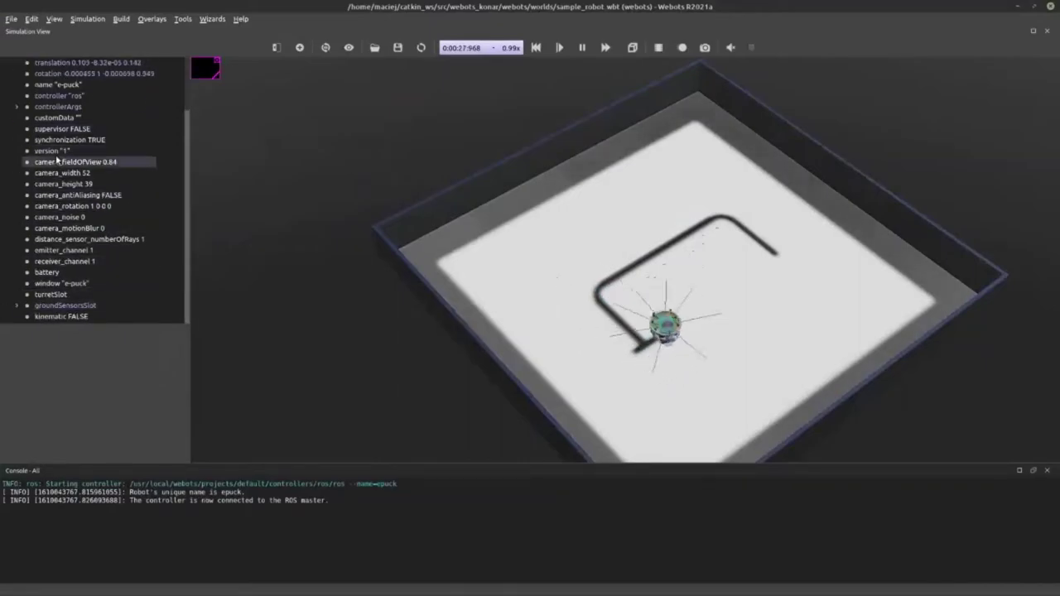
pyautogui.scroll(1, 58, 157)
pyautogui.scroll(-1, 83, 248)
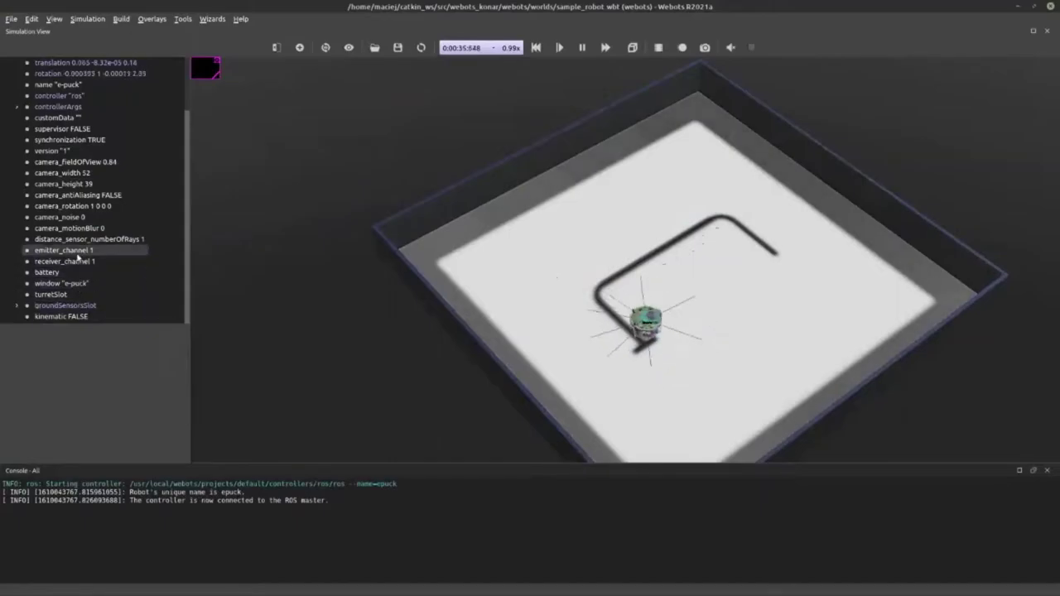
pyautogui.scroll(2, 79, 248)
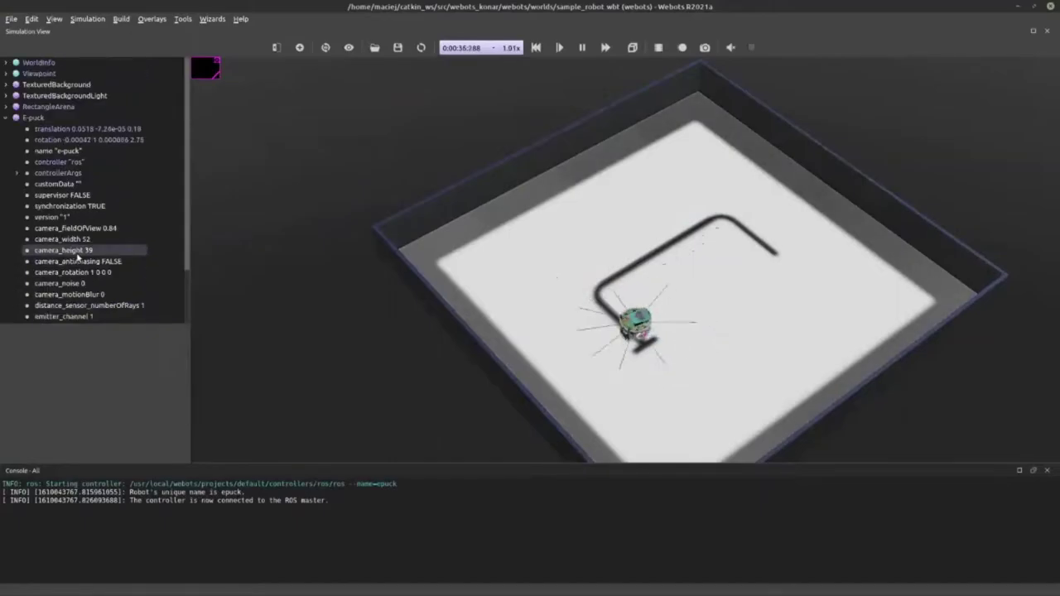
pyautogui.click(77, 161)
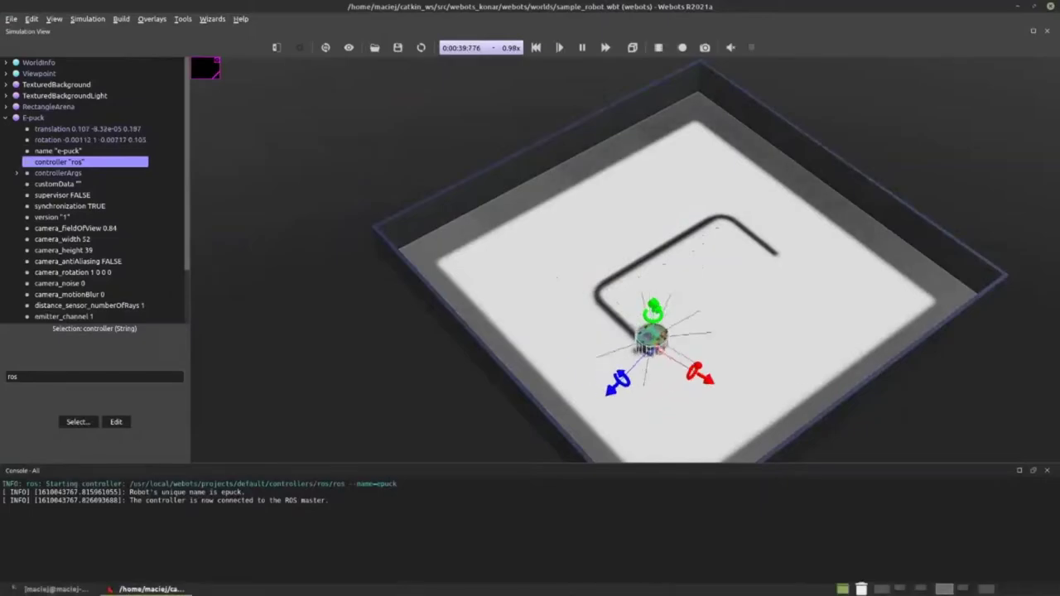
# Bring the terminal back, widen it over the simulation view, and switch to the byobu window used for service calls
pyautogui.click(56, 589)
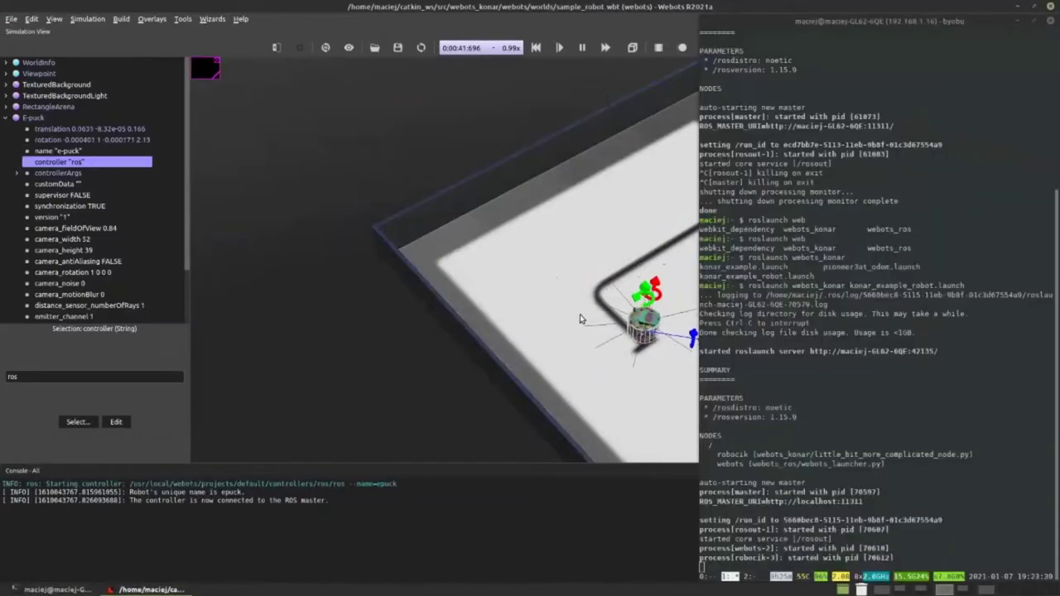
pyautogui.moveTo(698, 307); pyautogui.dragTo(428, 306)
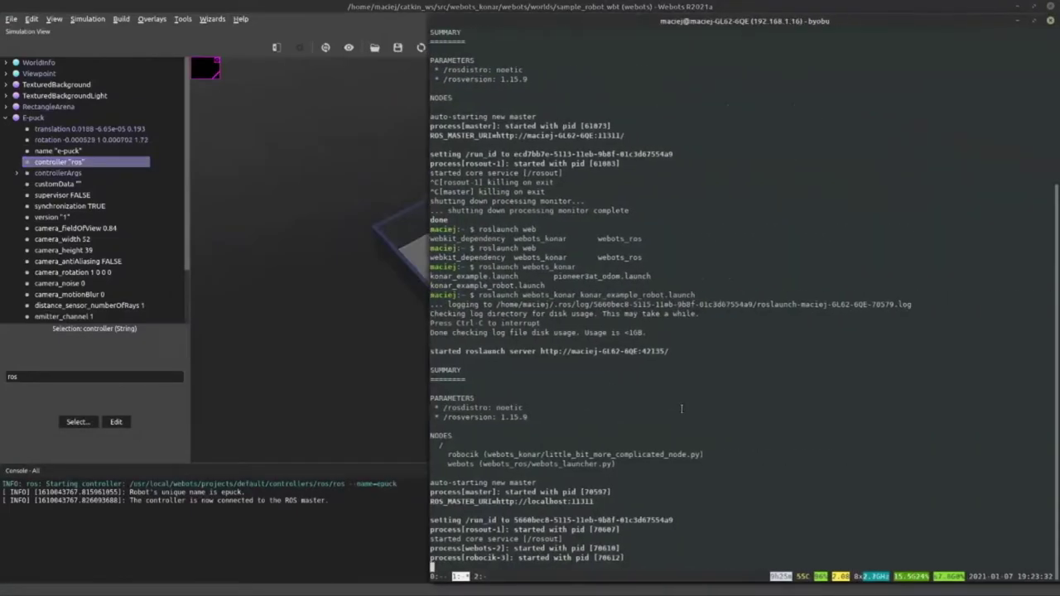
pyautogui.press('F4')
# Cut the recalled set_position call back to rosservice and run rosservice list
pyautogui.press('Up')
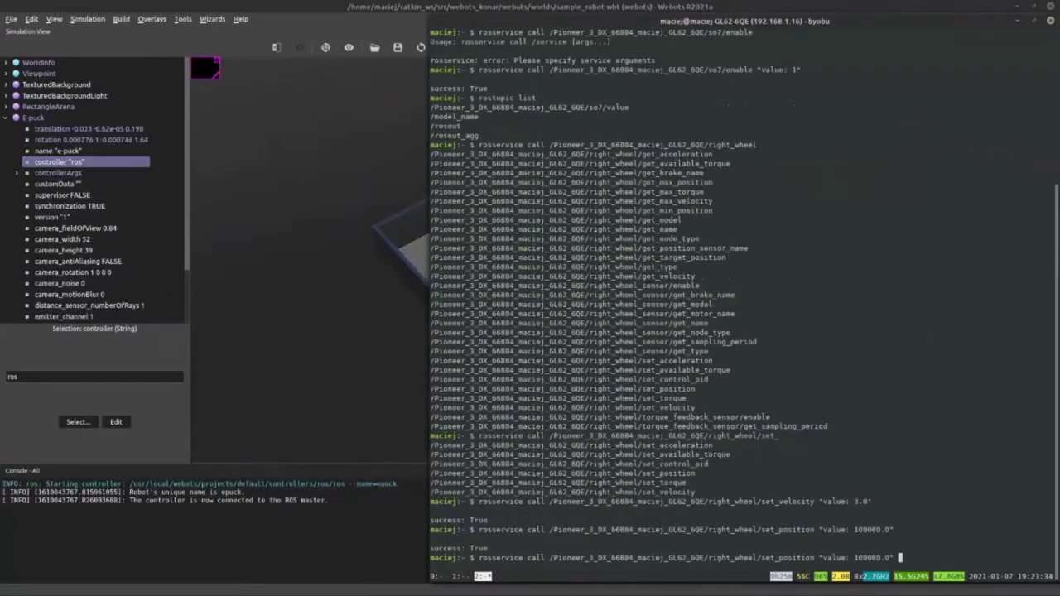
pyautogui.press('BackSpace')
pyautogui.press('BackSpace')
pyautogui.press('BackSpace')
pyautogui.press('BackSpace')
pyautogui.press('BackSpace')
pyautogui.press('BackSpace')
pyautogui.press('BackSpace')
pyautogui.press('BackSpace')
pyautogui.press('BackSpace')
pyautogui.press('BackSpace')
pyautogui.press('BackSpace')
pyautogui.press('BackSpace')
pyautogui.press('BackSpace')
pyautogui.press('BackSpace')
pyautogui.press('BackSpace')
pyautogui.press('BackSpace')
pyautogui.press('BackSpace')
pyautogui.press('BackSpace')
pyautogui.press('BackSpace')
pyautogui.press('BackSpace')
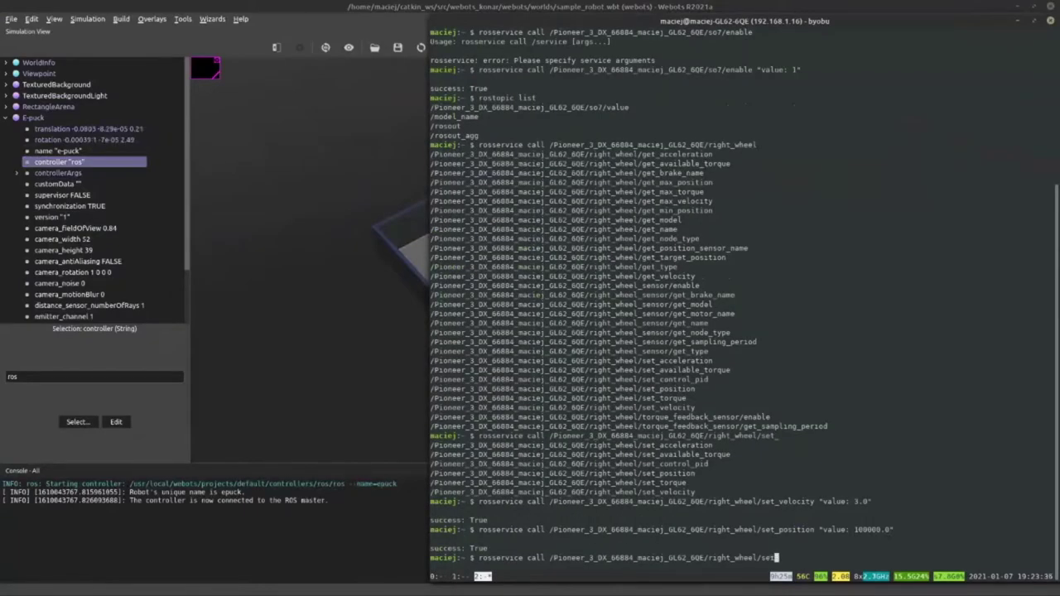
pyautogui.press('BackSpace')
pyautogui.press('BackSpace')
pyautogui.press('BackSpace')
pyautogui.press('BackSpace')
pyautogui.press('BackSpace')
pyautogui.press('BackSpace')
pyautogui.press('BackSpace')
pyautogui.press('BackSpace')
pyautogui.press('BackSpace')
pyautogui.press('BackSpace')
pyautogui.press('BackSpace')
pyautogui.press('BackSpace')
pyautogui.press('BackSpace')
pyautogui.press('BackSpace')
pyautogui.press('BackSpace')
pyautogui.press('BackSpace')
pyautogui.press('BackSpace')
pyautogui.press('BackSpace')
pyautogui.press('BackSpace')
pyautogui.press('BackSpace')
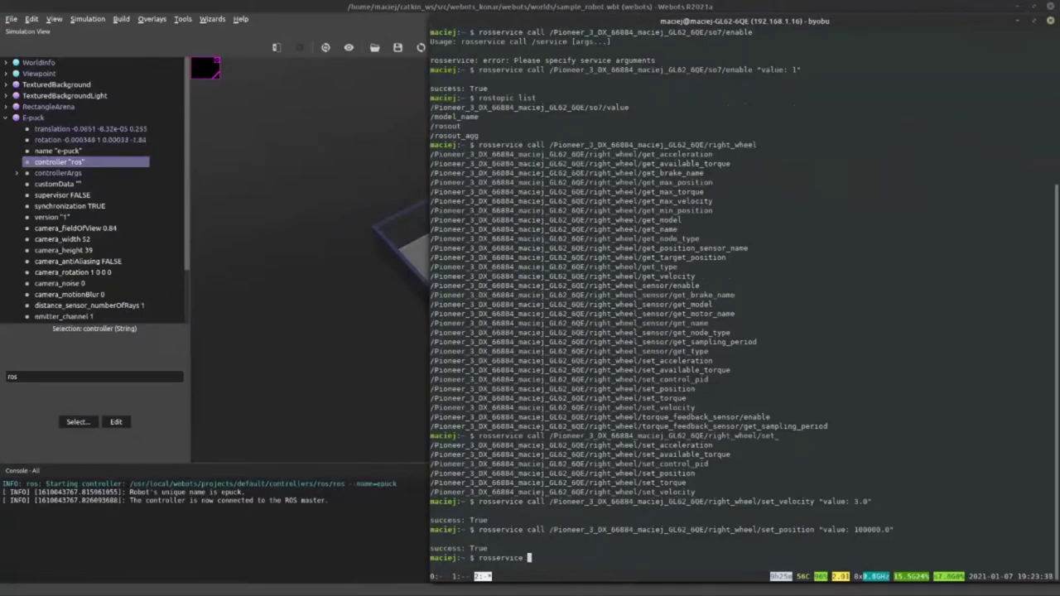
pyautogui.write('list')
pyautogui.press('Return')
# Clear the recalled command and list the active ROS topics with rostopic list
pyautogui.press('Up')
pyautogui.hotkey('ctrl', 'u')
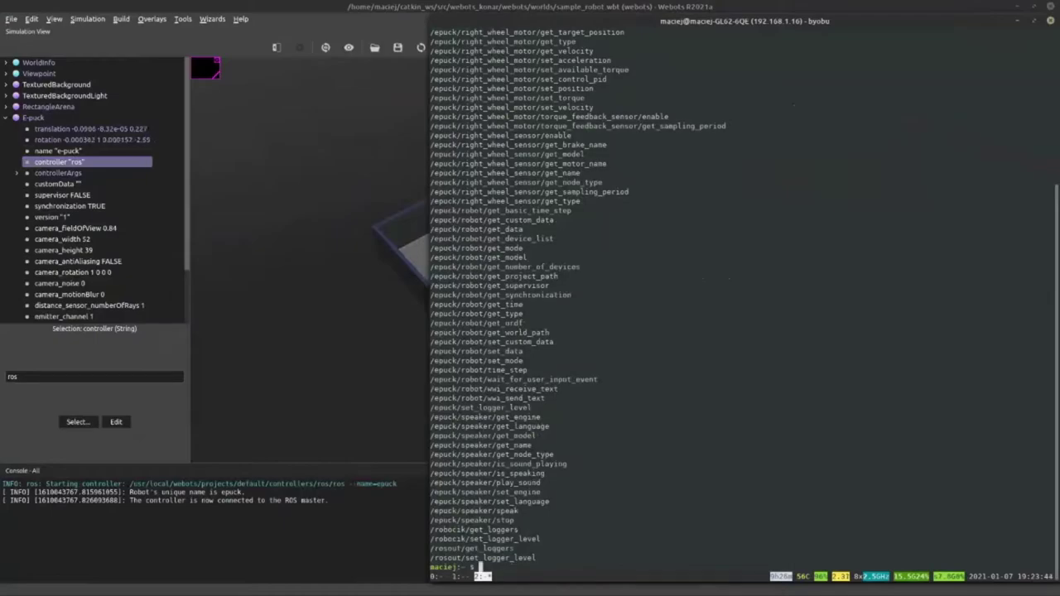
pyautogui.write('rostopic list')
pyautogui.press('Return')
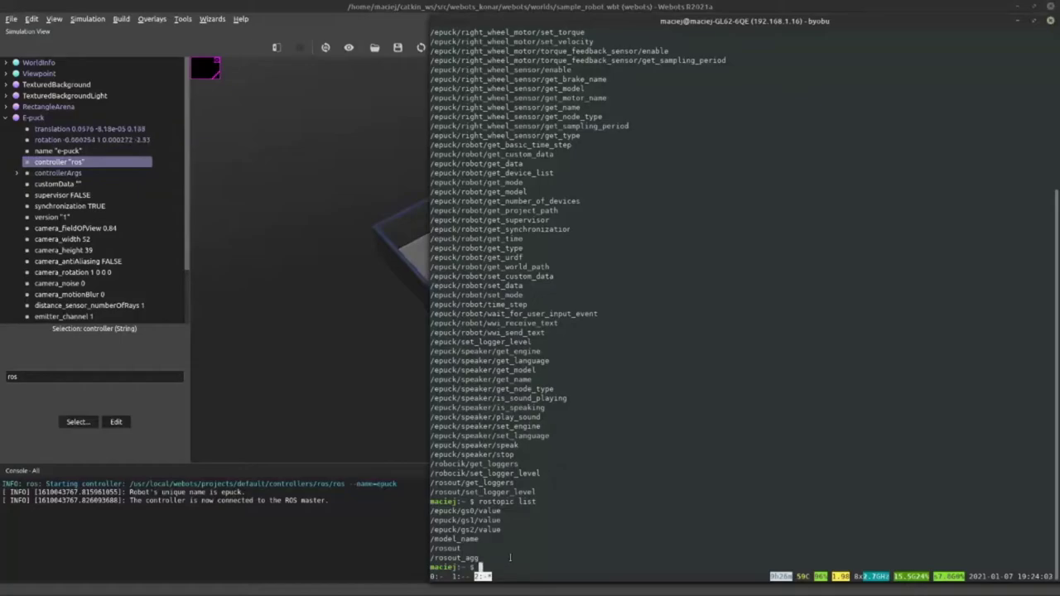
# Launch rqt_graph from the terminal, maximise its window, and examine the node graph between epuck and robocik
pyautogui.write('ro')
pyautogui.write('t')
pyautogui.write('_')
pyautogui.press('Tab')
pyautogui.press('Tab')
pyautogui.write('graph')
pyautogui.press('Return')
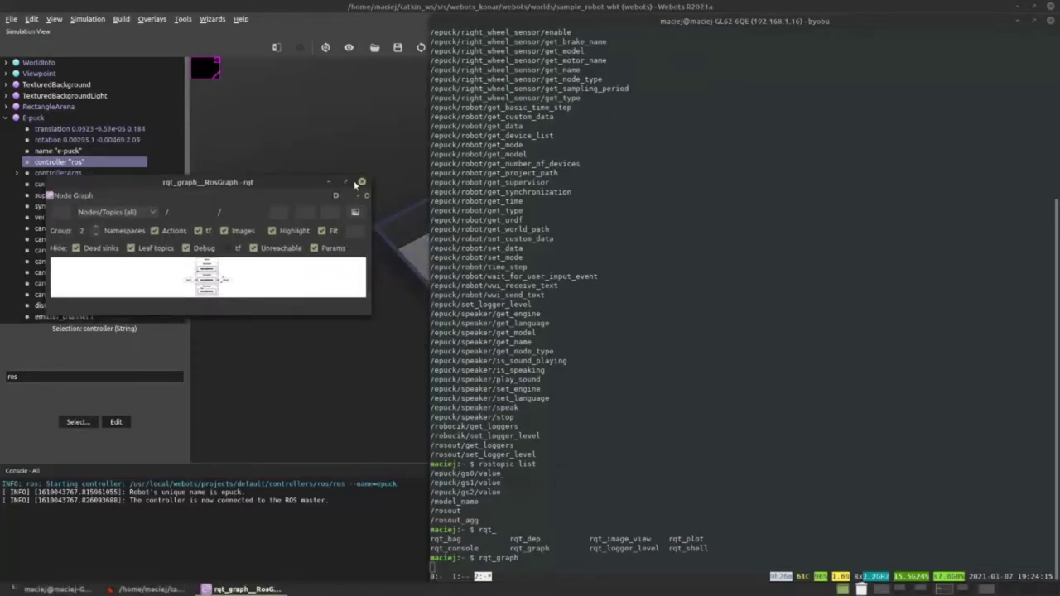
pyautogui.click(345, 182)
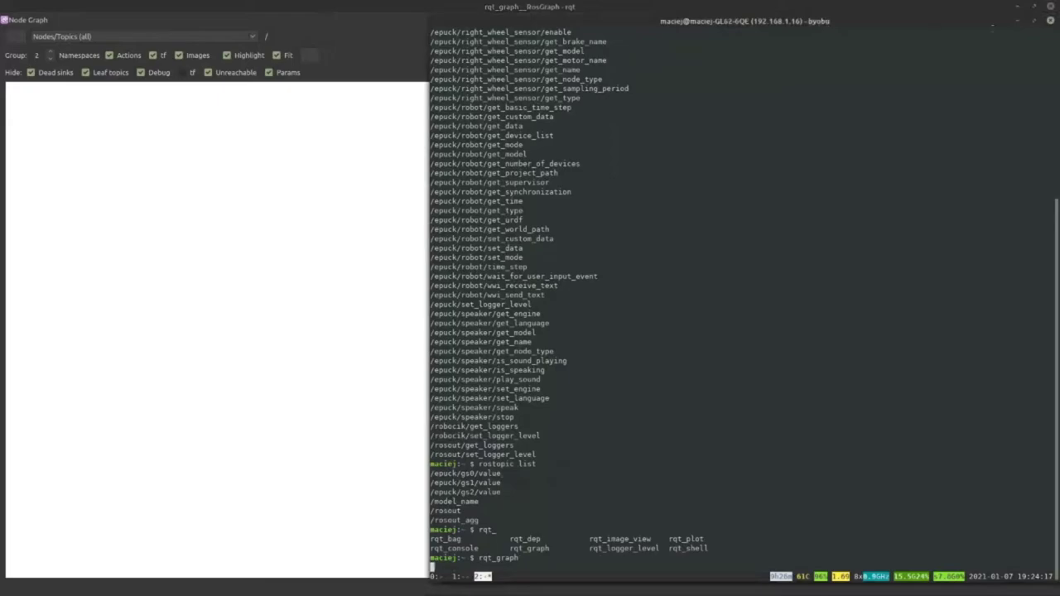
pyautogui.scroll(10, 537, 338)
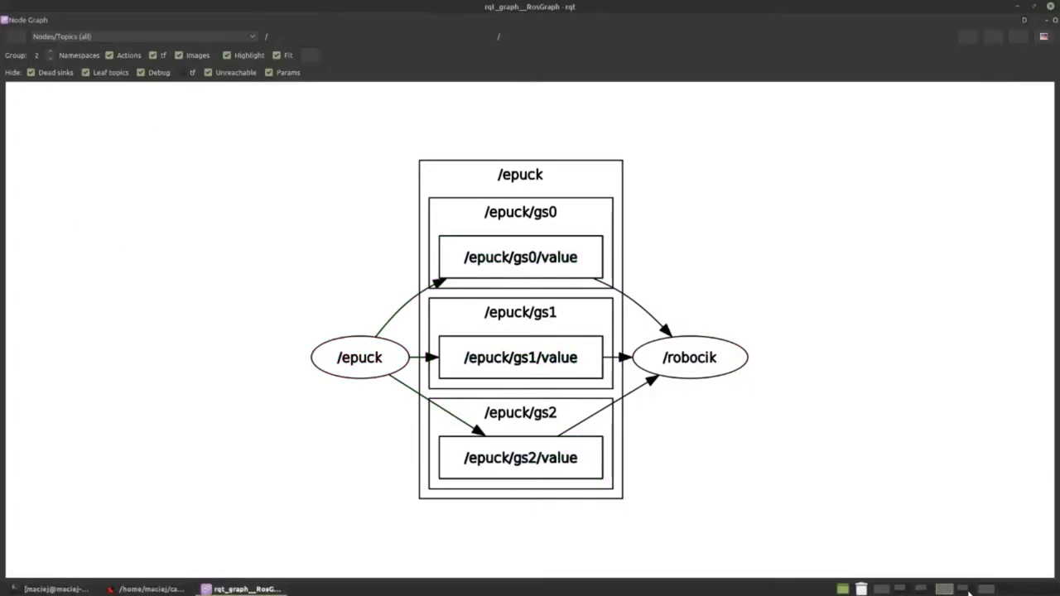
# Switch to the file manager, go to the webots_konar scripts folder and open little_bit_more_complicated_node.py in the text editor
pyautogui.click(919, 589)
pyautogui.click(213, 125)
pyautogui.hotkey('alt', 'Up')
pyautogui.doubleClick(255, 94)
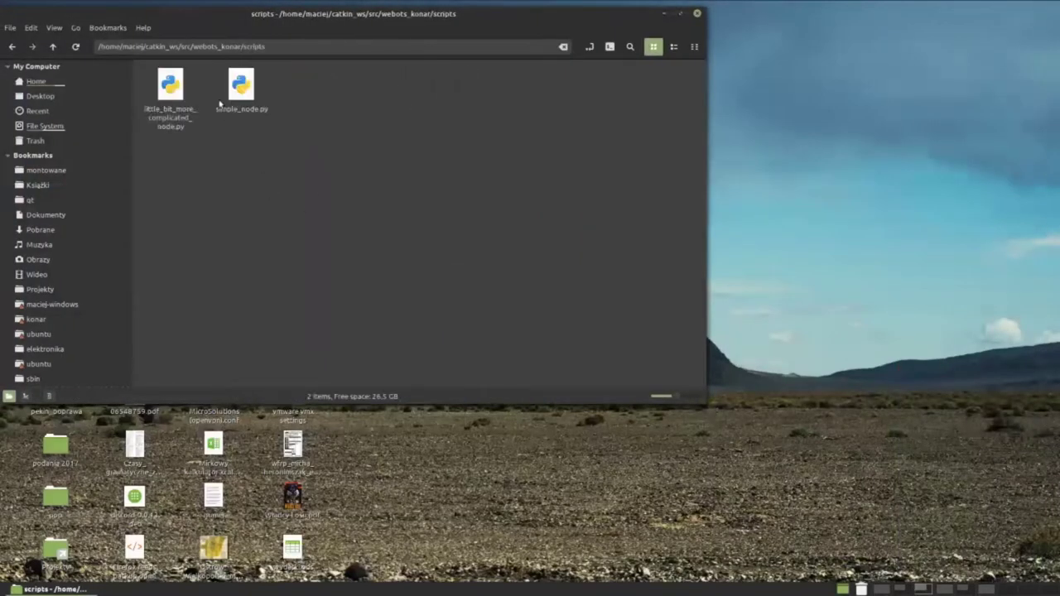
pyautogui.doubleClick(173, 115)
pyautogui.click(311, 252)
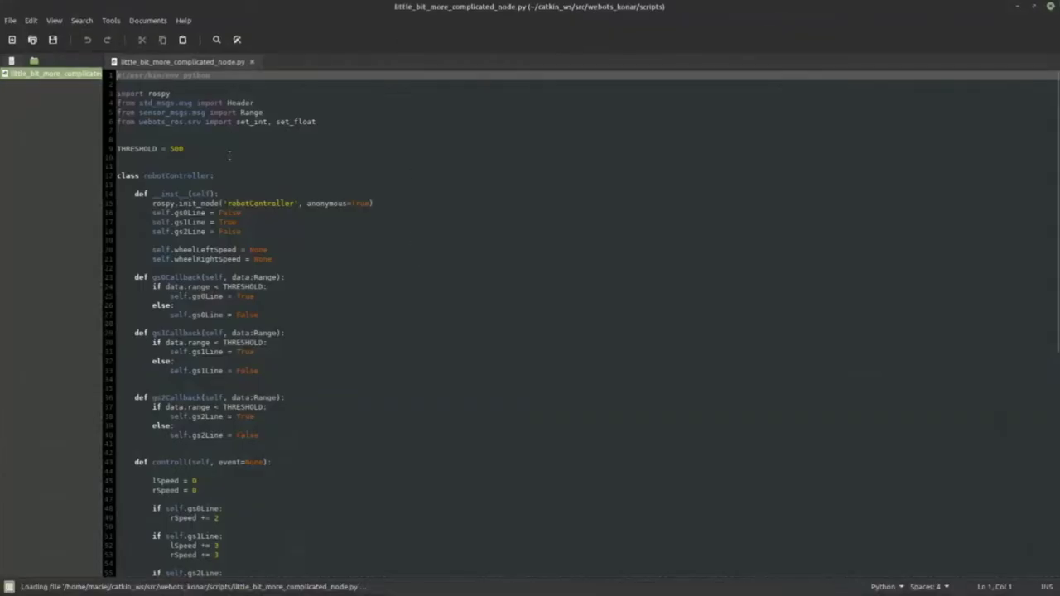
# Examine the script's robotController class alongside the main block that instantiates it and waits for the /epuck/gs0/enable service
pyautogui.scroll(-14, 228, 154)
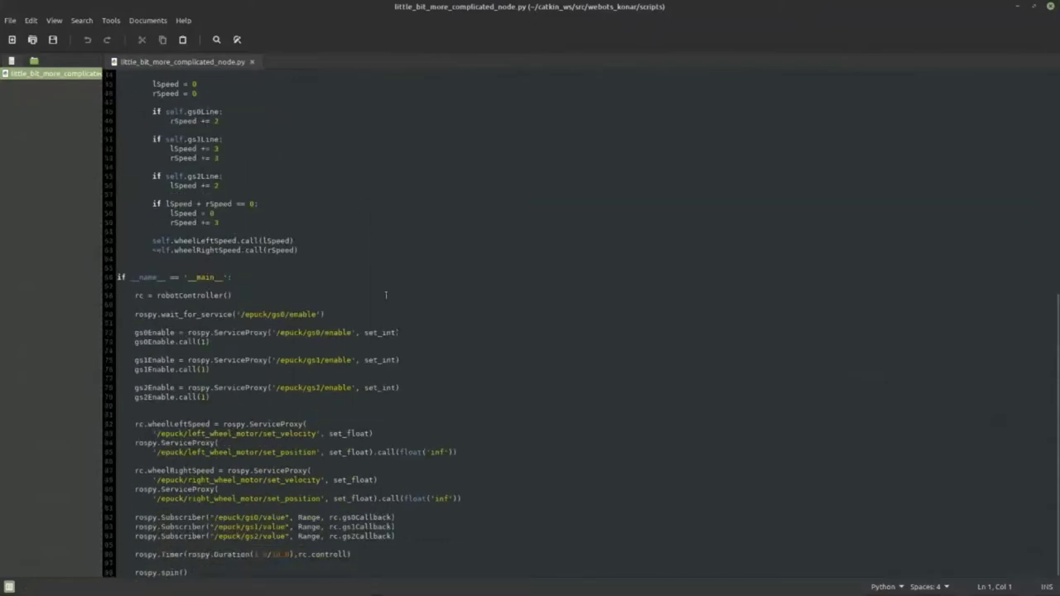
pyautogui.scroll(14, 327, 283)
pyautogui.scroll(-14, 327, 283)
pyautogui.click(133, 305)
pyautogui.click(135, 322)
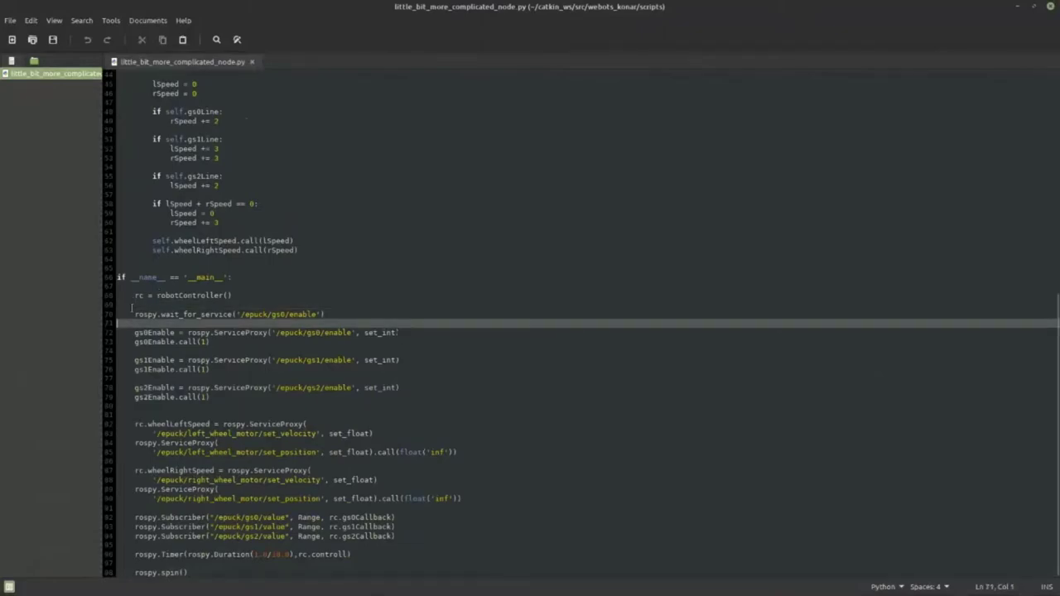
pyautogui.click(238, 295)
pyautogui.doubleClick(217, 296)
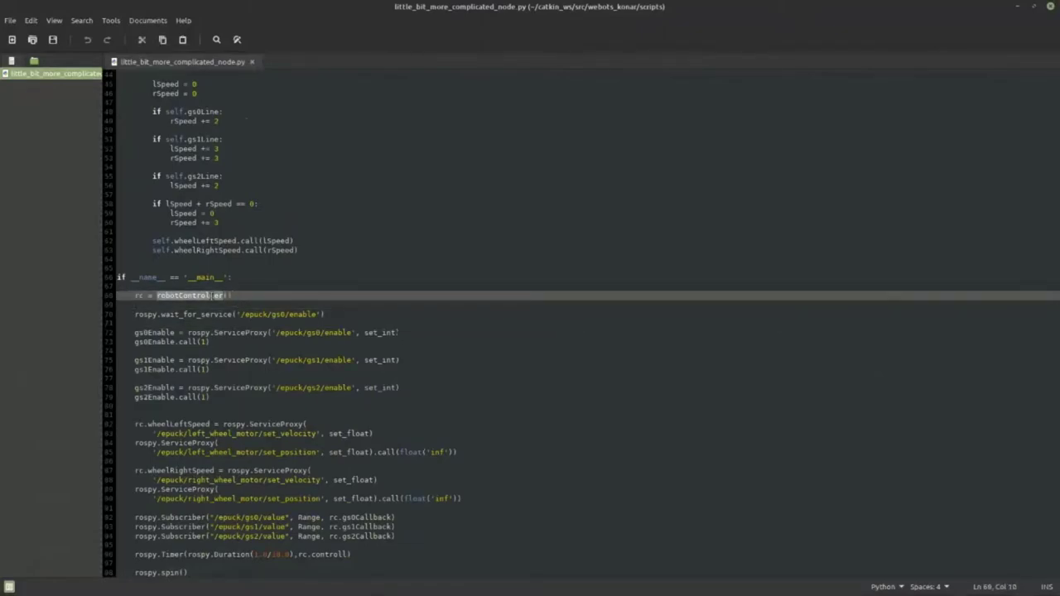
pyautogui.scroll(14, 175, 141)
pyautogui.scroll(-14, 321, 177)
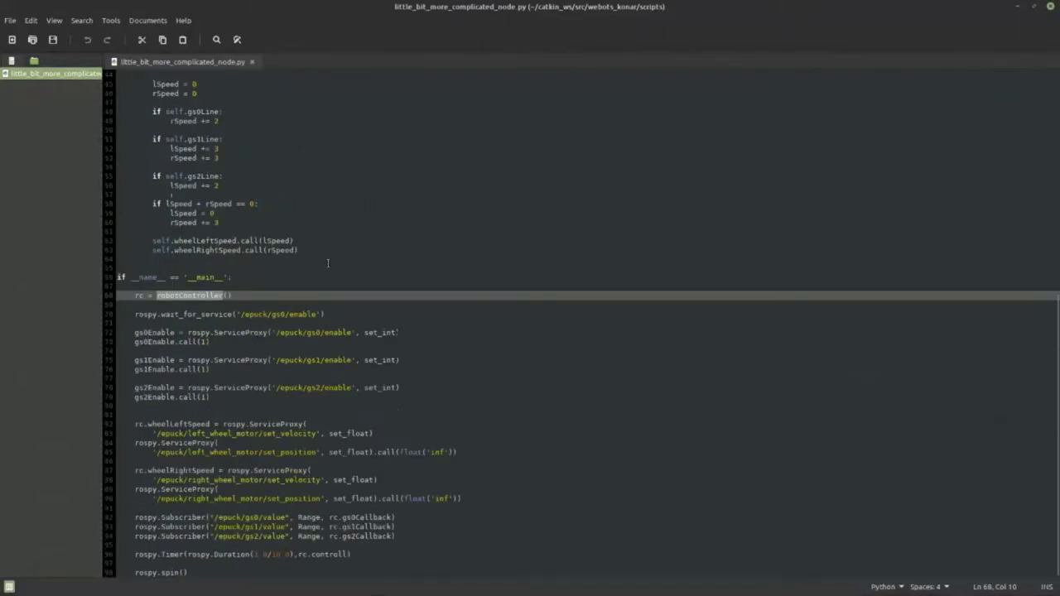
pyautogui.scroll(14, 211, 329)
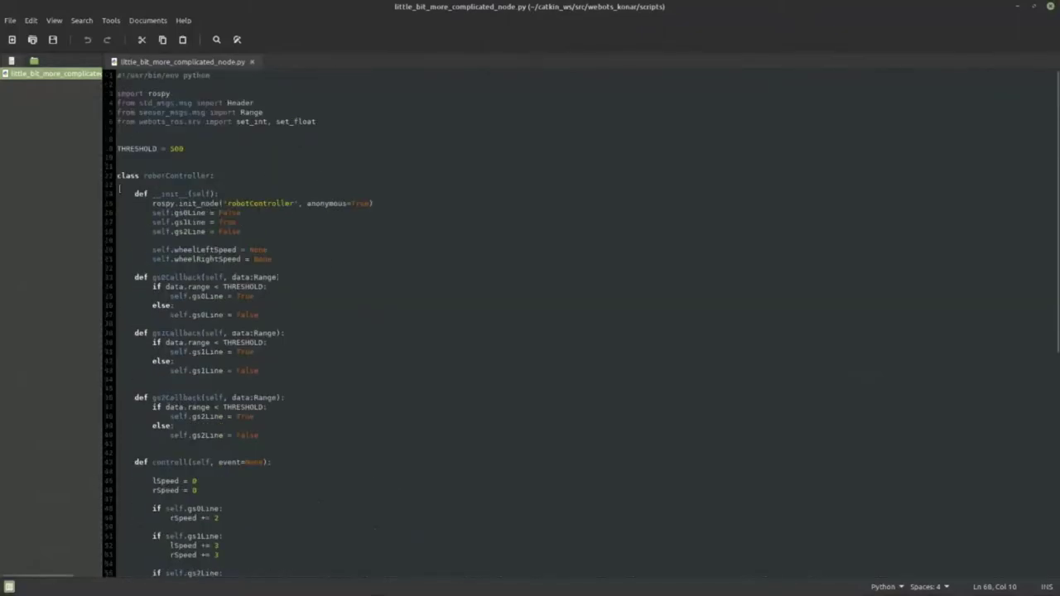
pyautogui.scroll(-14, 381, 342)
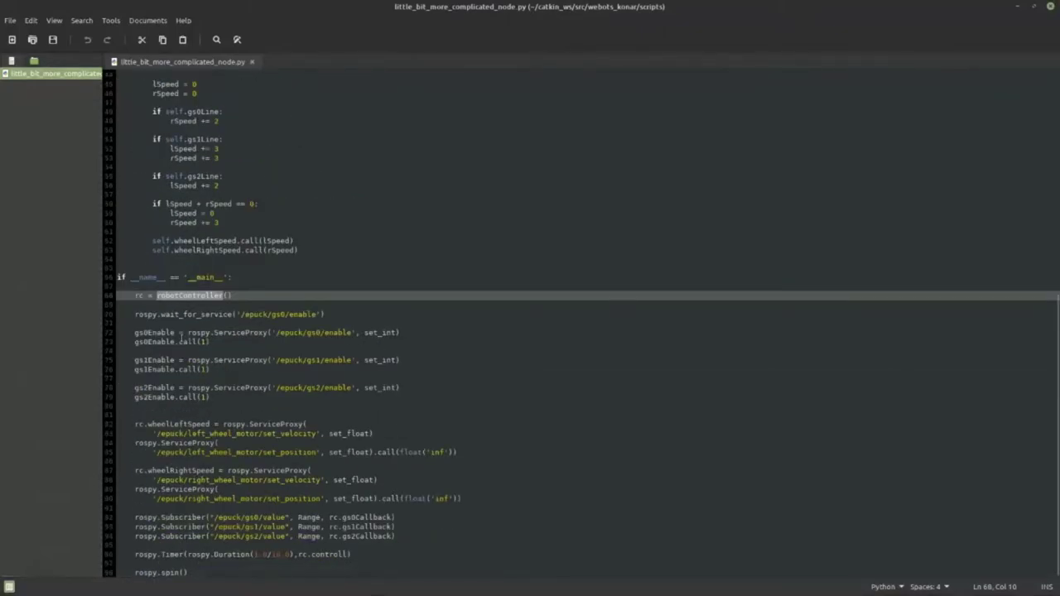
# Examine the gs0, gs1 and gs2 enable calls and the left and right wheel motor set_velocity and set_position service proxies
pyautogui.moveTo(133, 329); pyautogui.dragTo(233, 401)
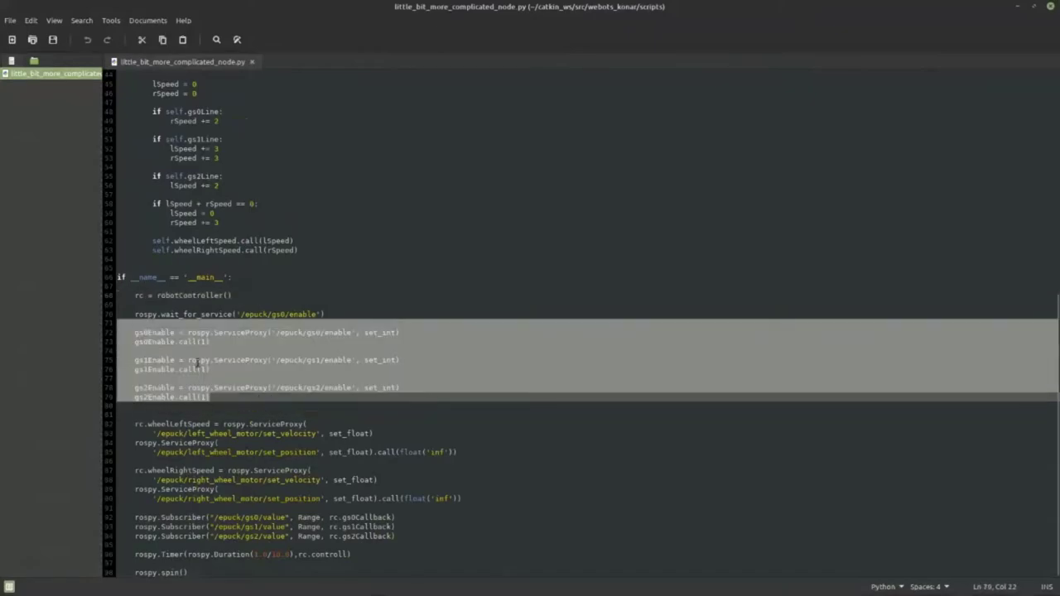
pyautogui.click(178, 342)
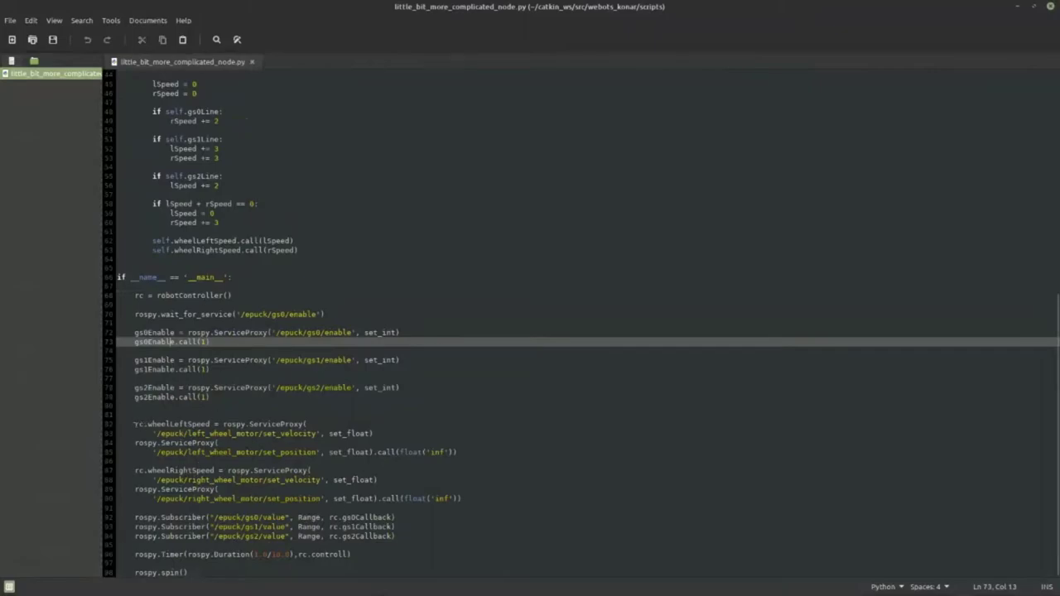
pyautogui.moveTo(134, 424); pyautogui.dragTo(442, 454)
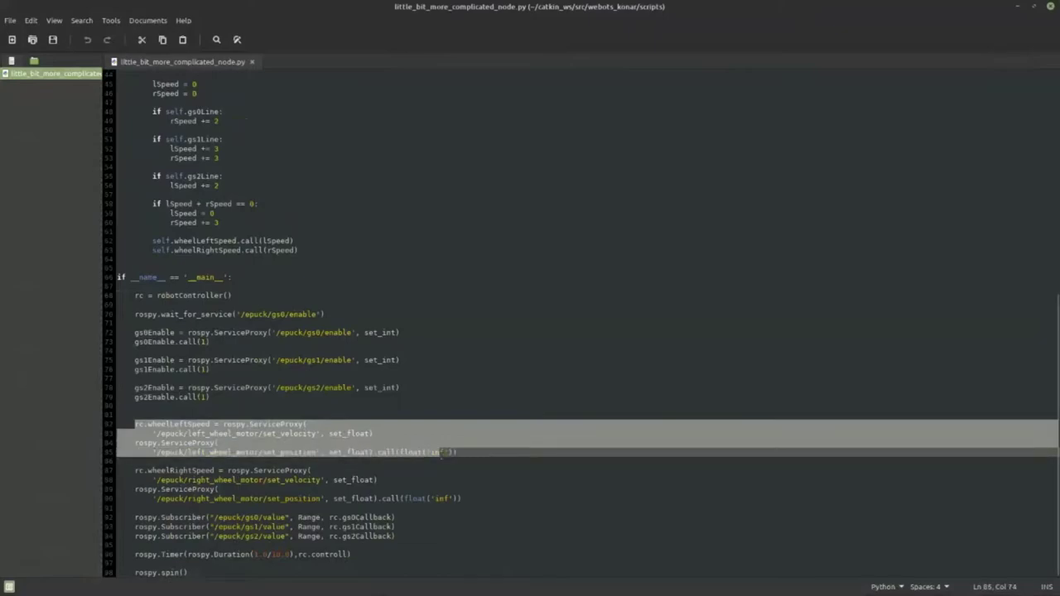
pyautogui.click(182, 427)
pyautogui.moveTo(132, 426); pyautogui.dragTo(503, 458)
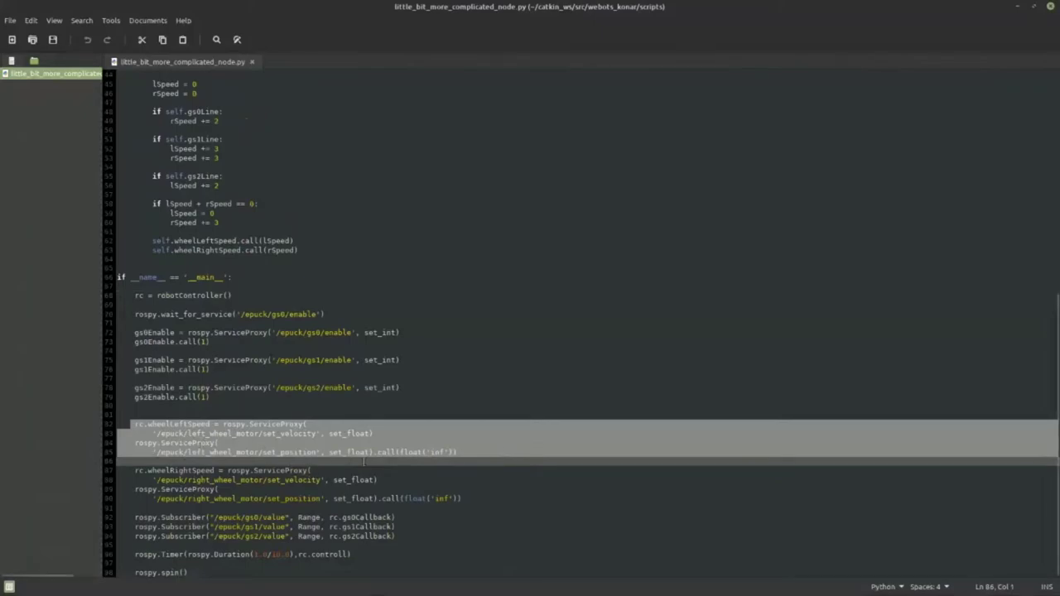
pyautogui.click(339, 447)
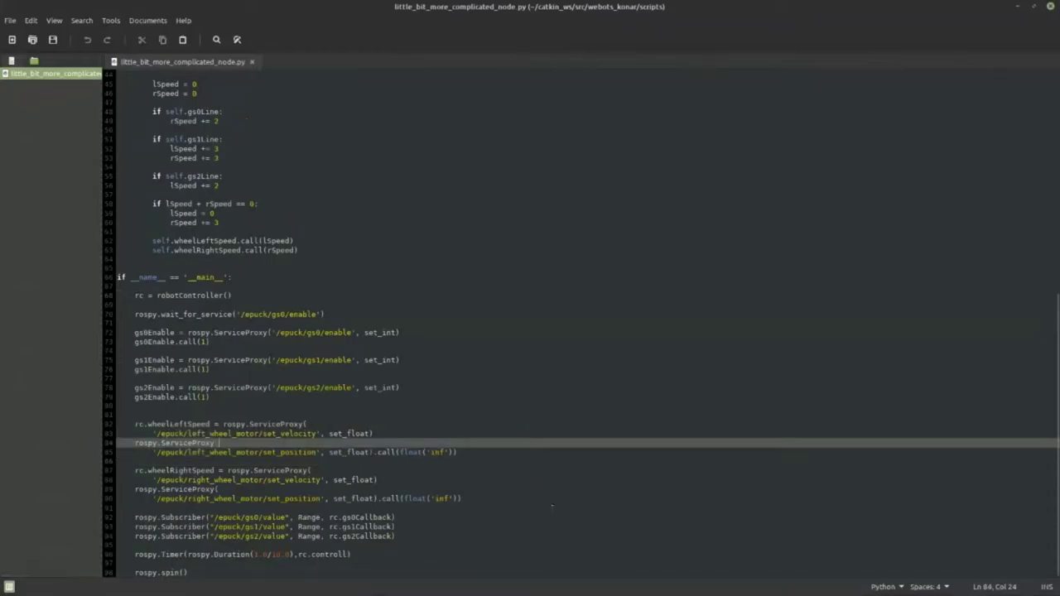
pyautogui.moveTo(321, 499); pyautogui.dragTo(267, 499)
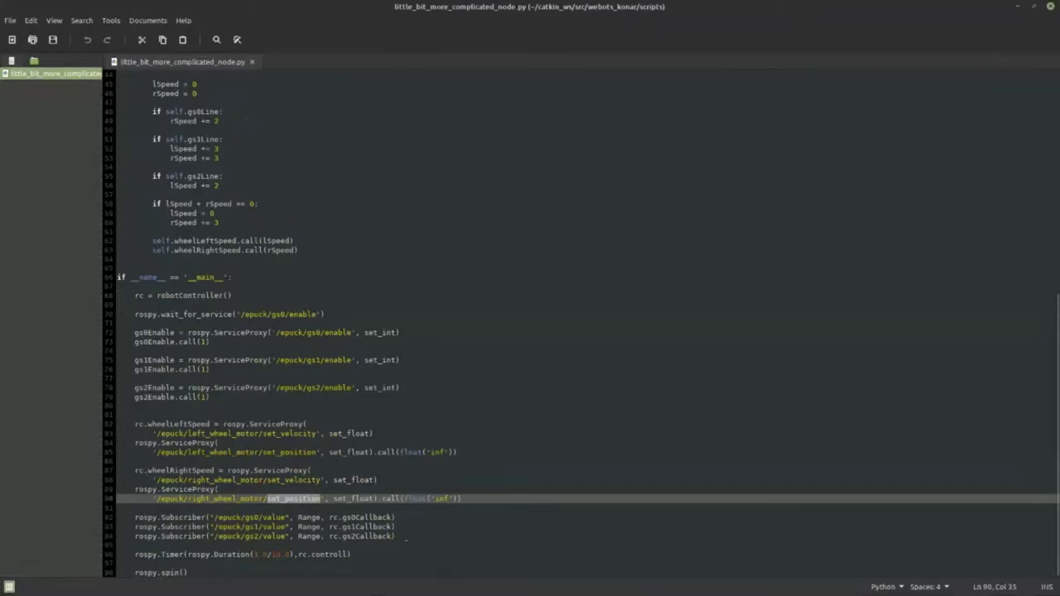
# Examine the three ground sensor Subscriber lines with their callbacks and the rospy.Timer line that schedules rc.controll
pyautogui.click(392, 534)
pyautogui.moveTo(392, 534); pyautogui.dragTo(93, 521)
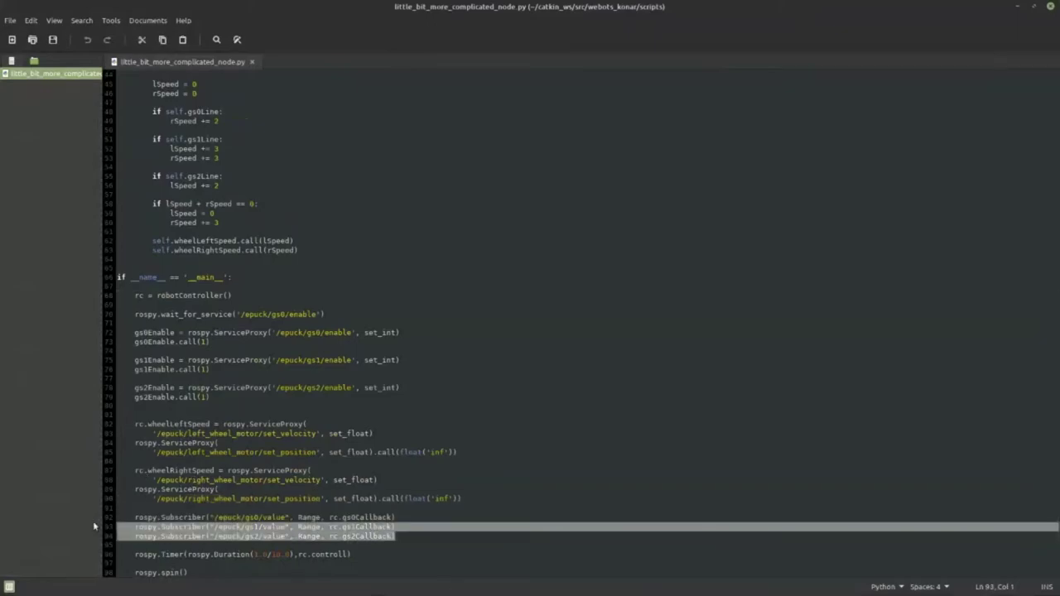
pyautogui.click(259, 517)
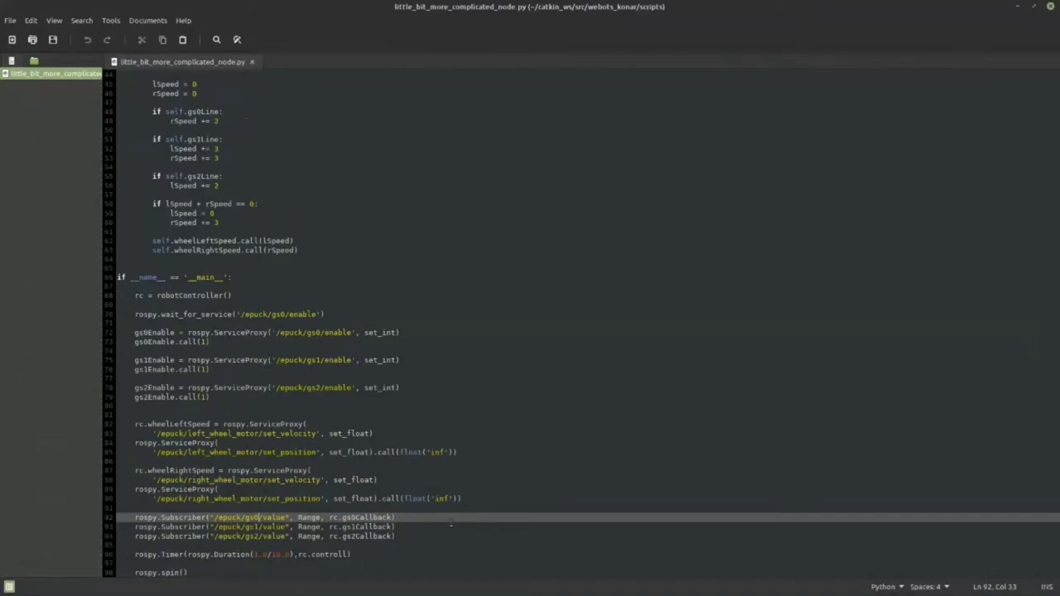
pyautogui.scroll(15, 452, 526)
pyautogui.scroll(-8, 398, 430)
pyautogui.scroll(-7, 399, 430)
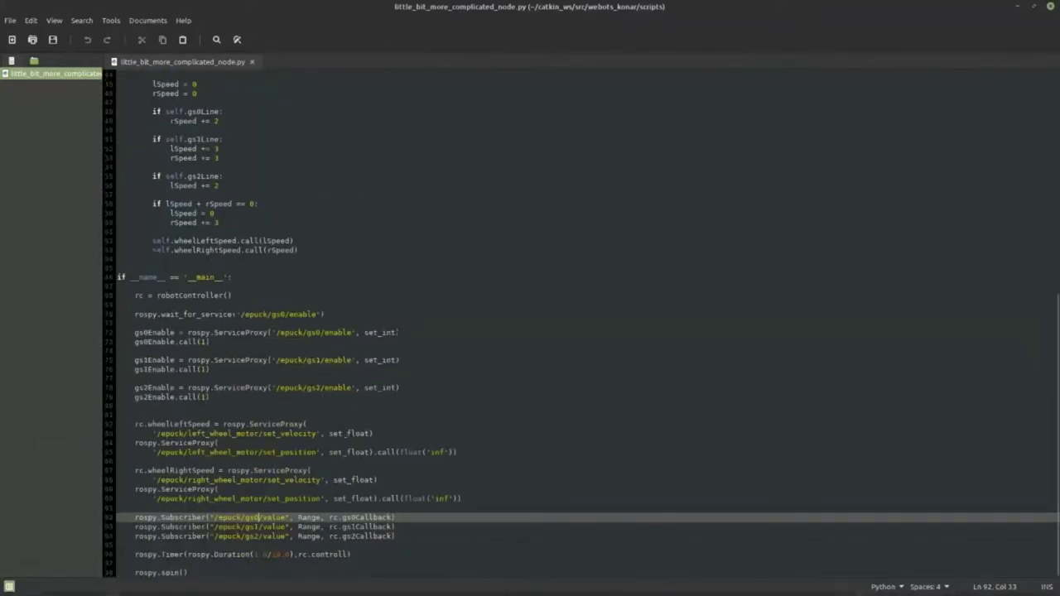
pyautogui.tripleClick(217, 554)
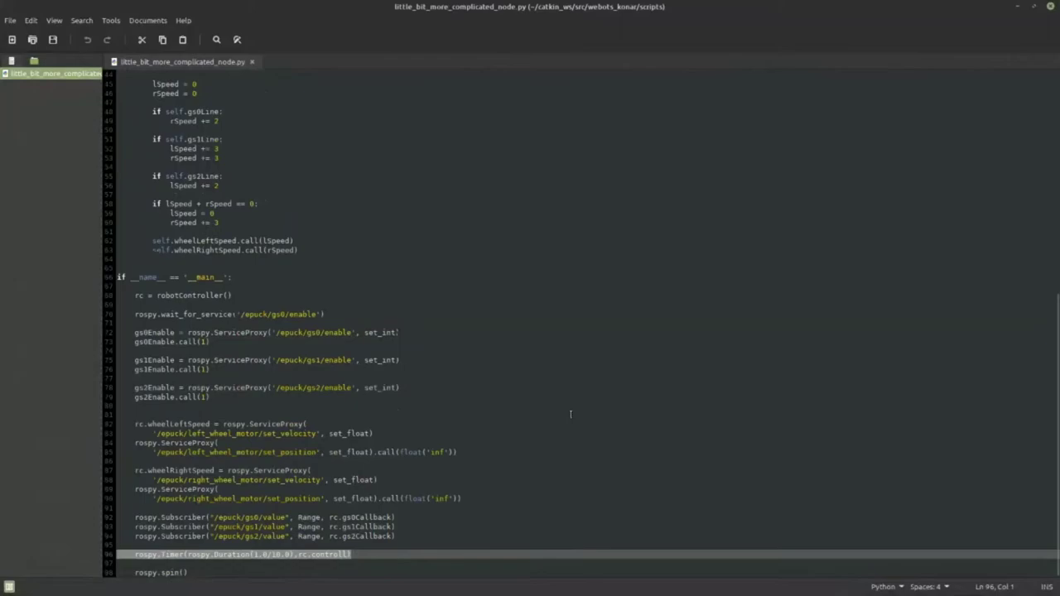
# Review the sensor callbacks and the speed logic in controll, comparing them with the setup code in the main block
pyautogui.scroll(14, 570, 414)
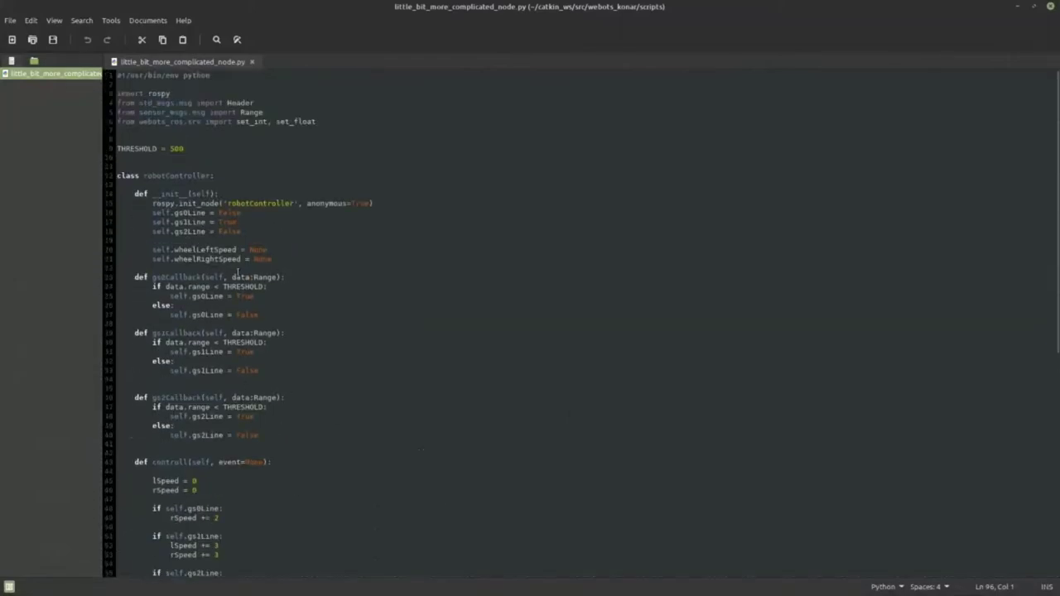
pyautogui.scroll(-7, 314, 326)
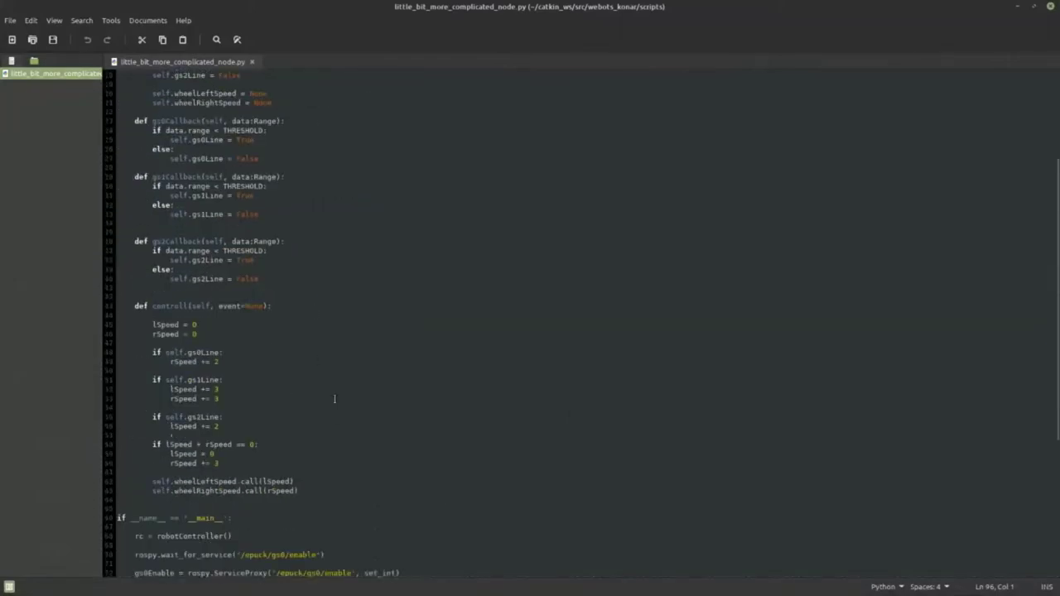
pyautogui.scroll(2, 336, 400)
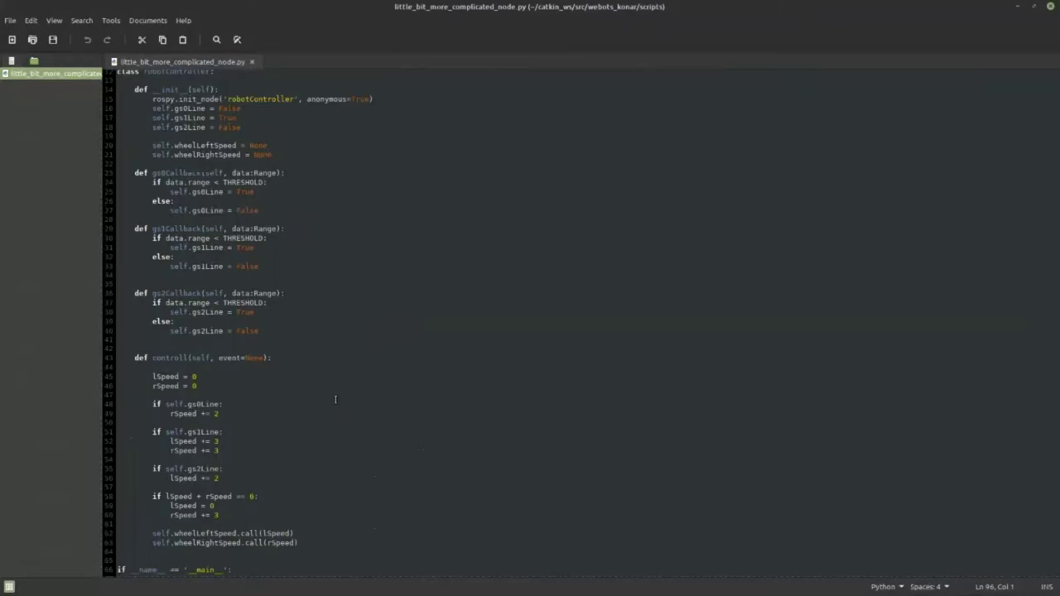
pyautogui.scroll(-10, 349, 302)
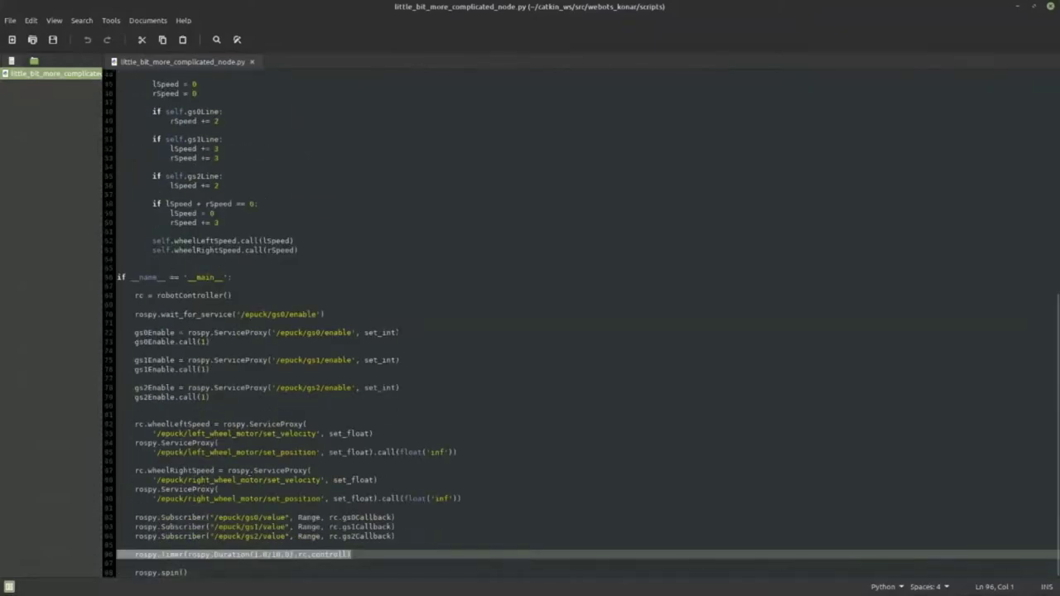
pyautogui.moveTo(412, 536); pyautogui.dragTo(48, 303)
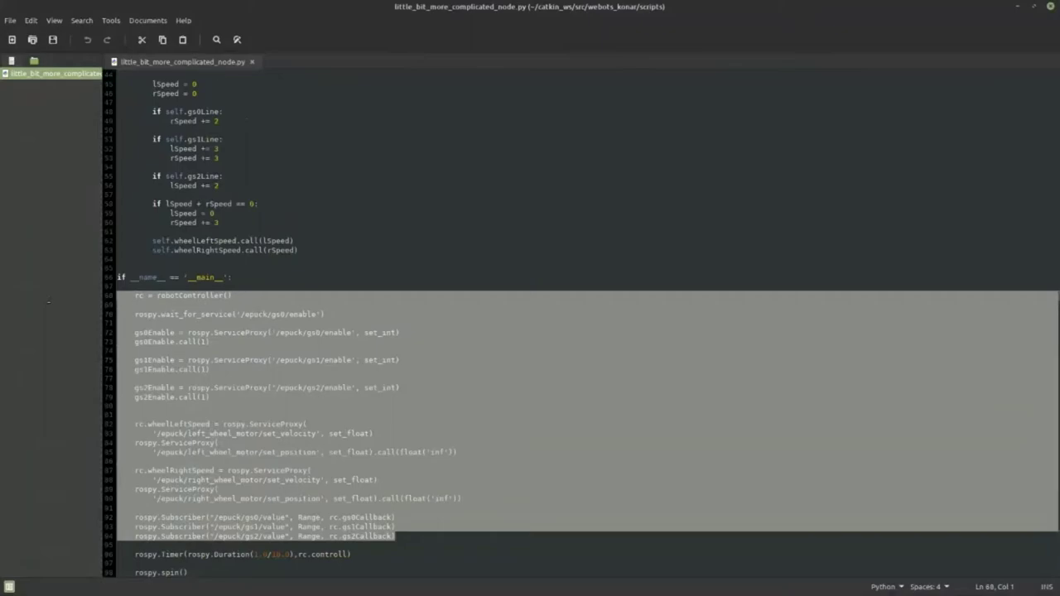
pyautogui.click(217, 443)
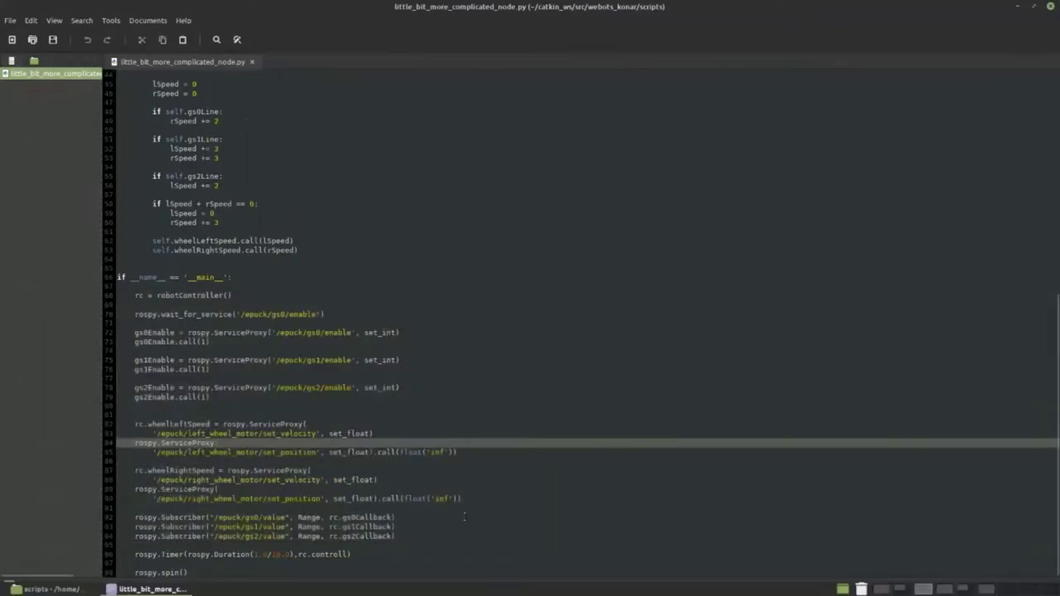
pyautogui.click(679, 536)
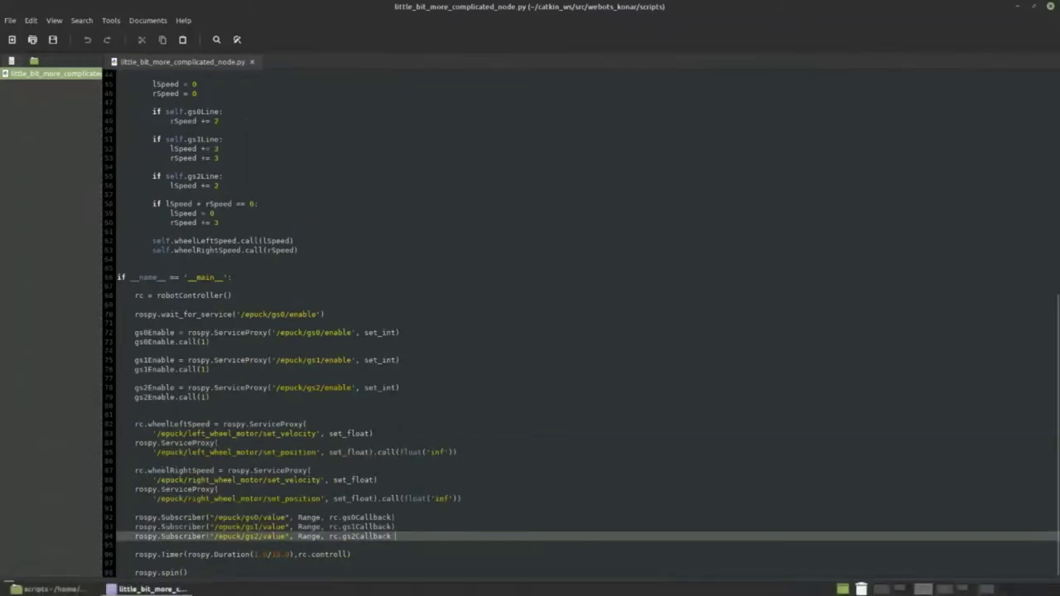
# Return to the workspace with rqt_graph and close its node graph window
pyautogui.click(899, 590)
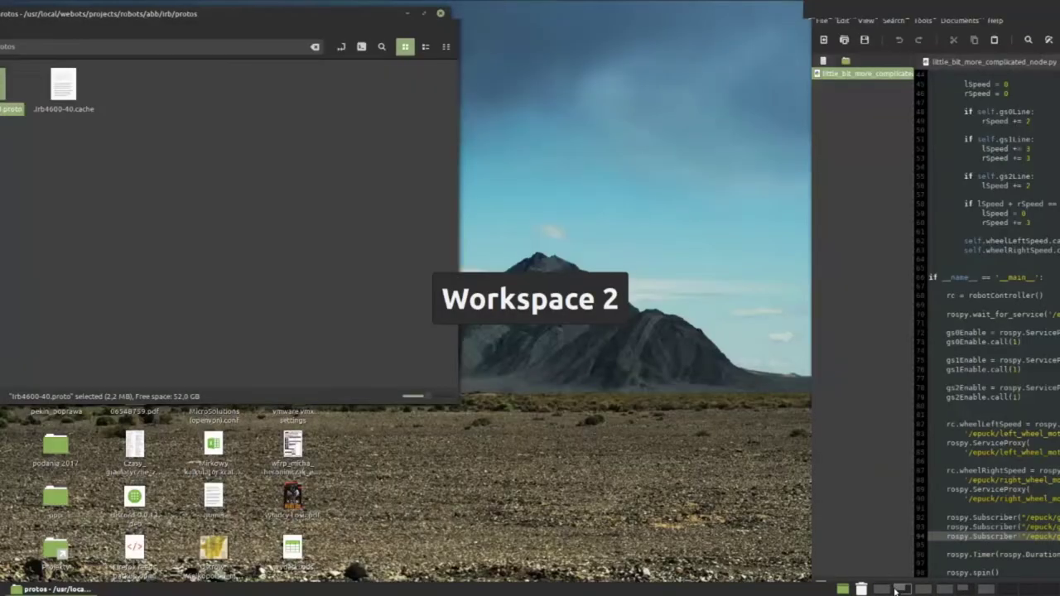
pyautogui.click(922, 589)
pyautogui.click(941, 590)
pyautogui.click(962, 589)
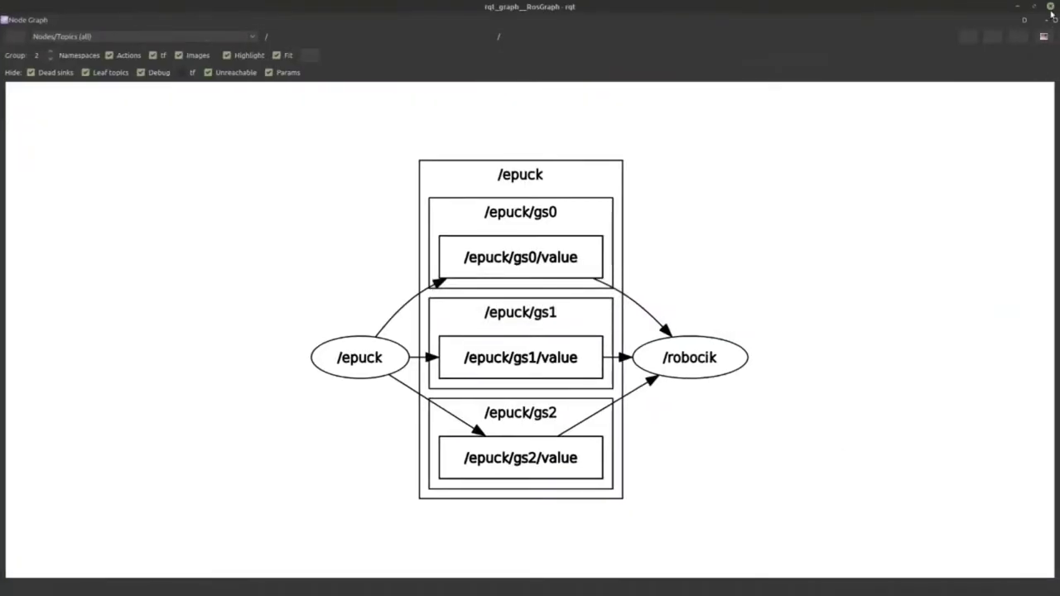
pyautogui.click(1051, 7)
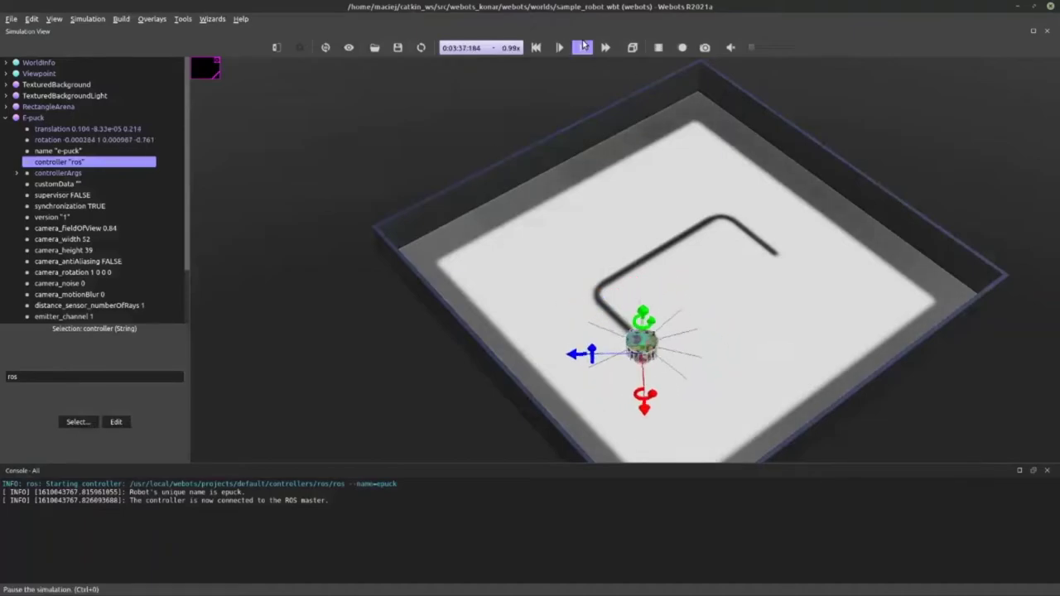
pyautogui.scroll(2, 721, 342)
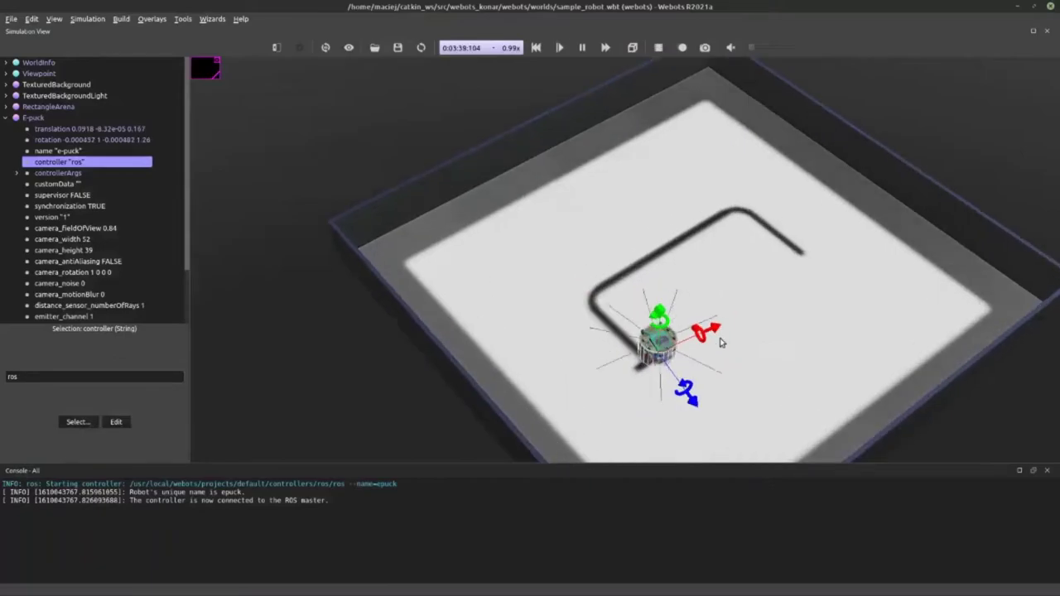
pyautogui.scroll(-2, 719, 323)
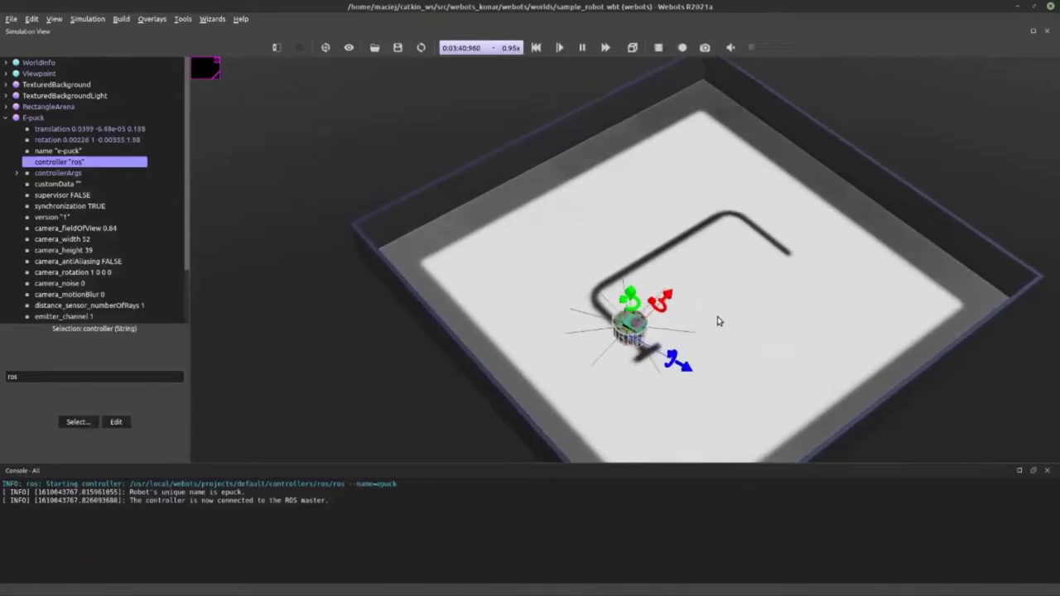
pyautogui.scroll(-1, 580, 315)
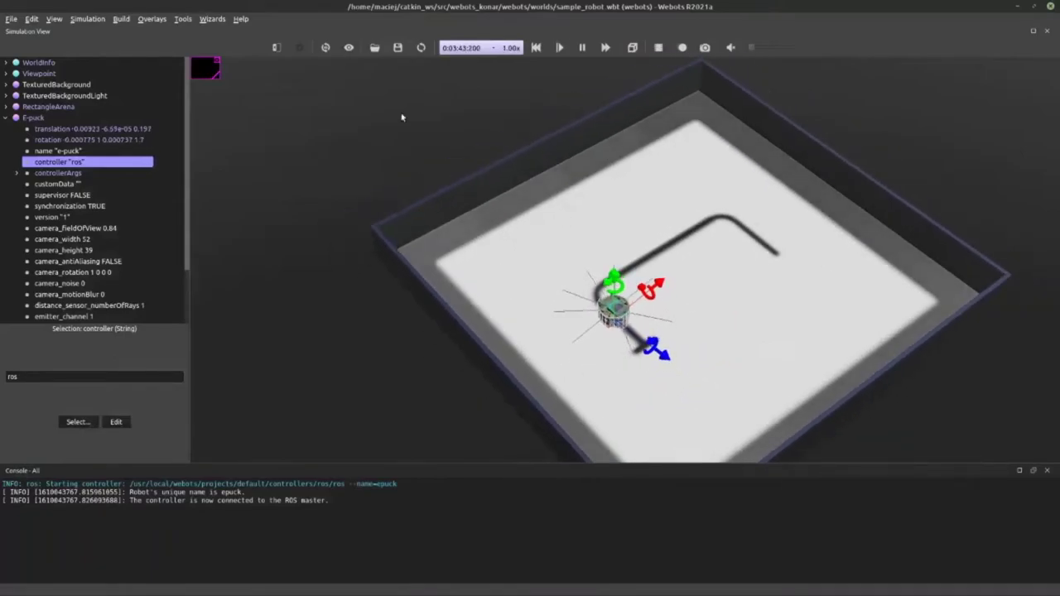
pyautogui.click(11, 18)
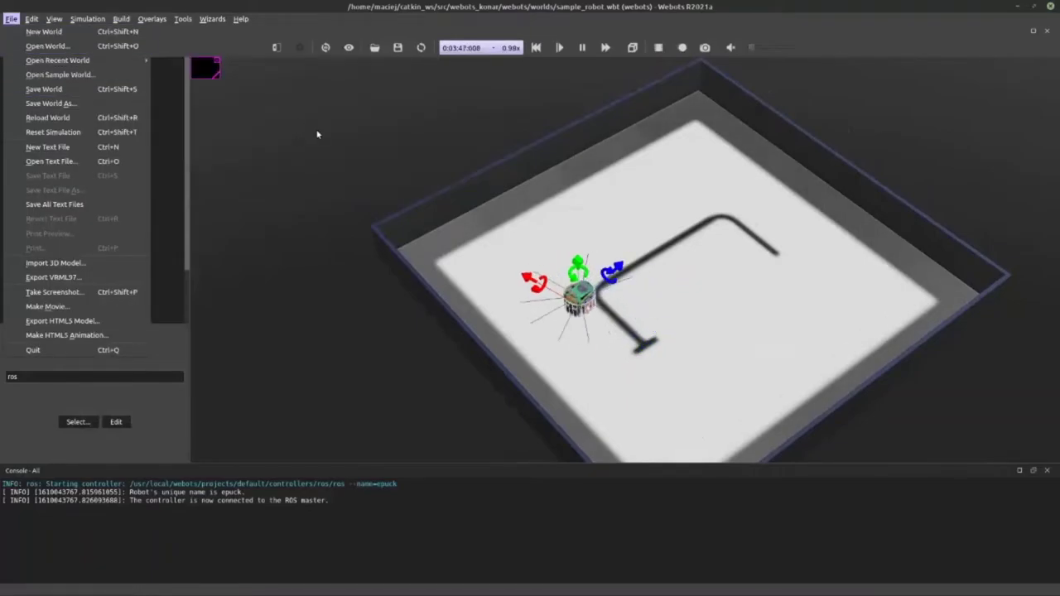
pyautogui.click(502, 108)
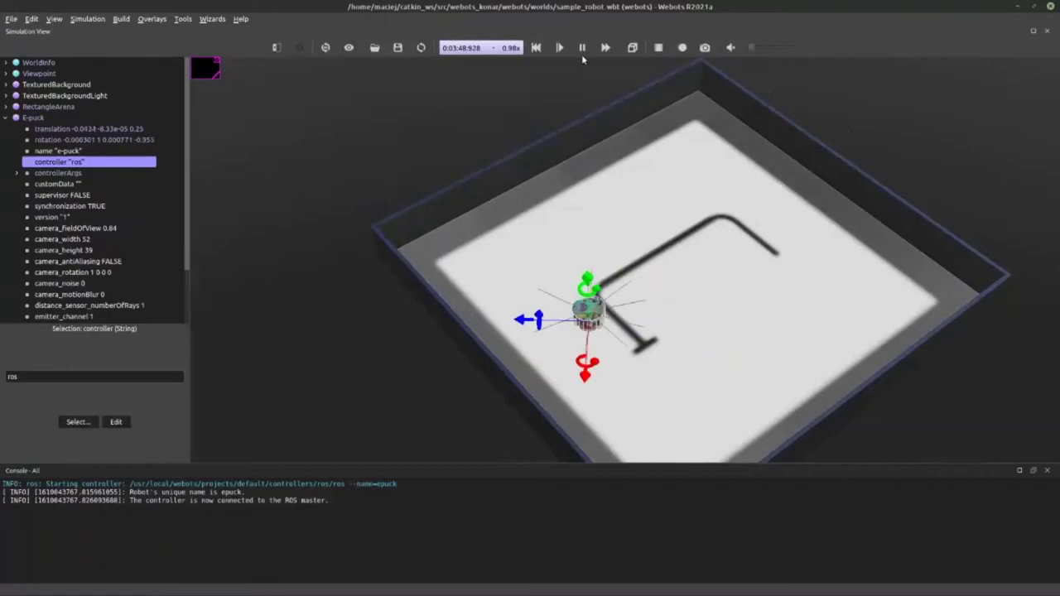
# Pause the running e-puck simulation in Webots and reset it to its initial state
pyautogui.click(919, 589)
pyautogui.click(949, 591)
pyautogui.click(944, 589)
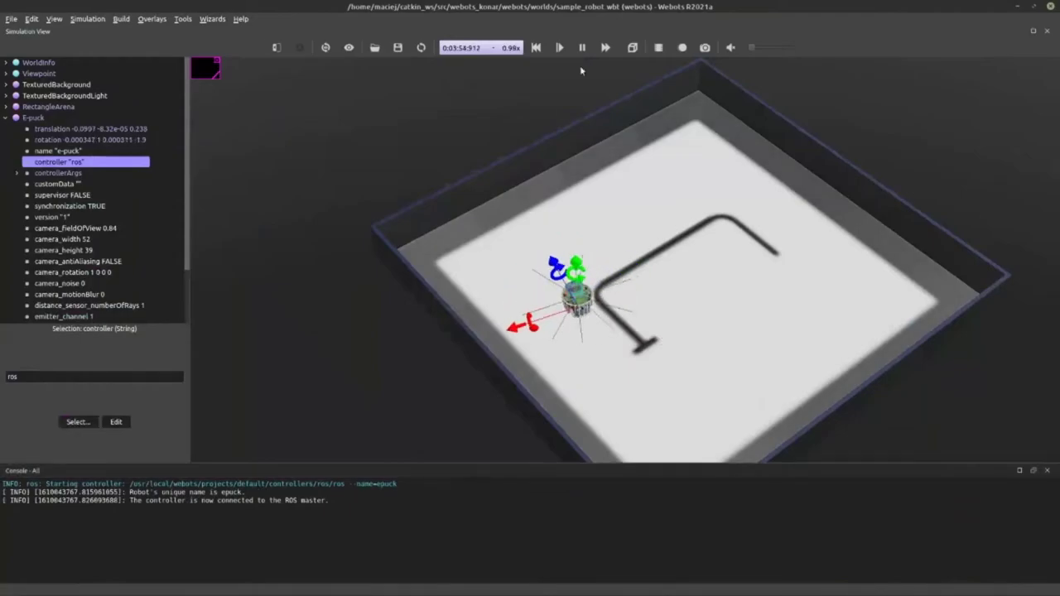
pyautogui.click(582, 47)
pyautogui.click(536, 47)
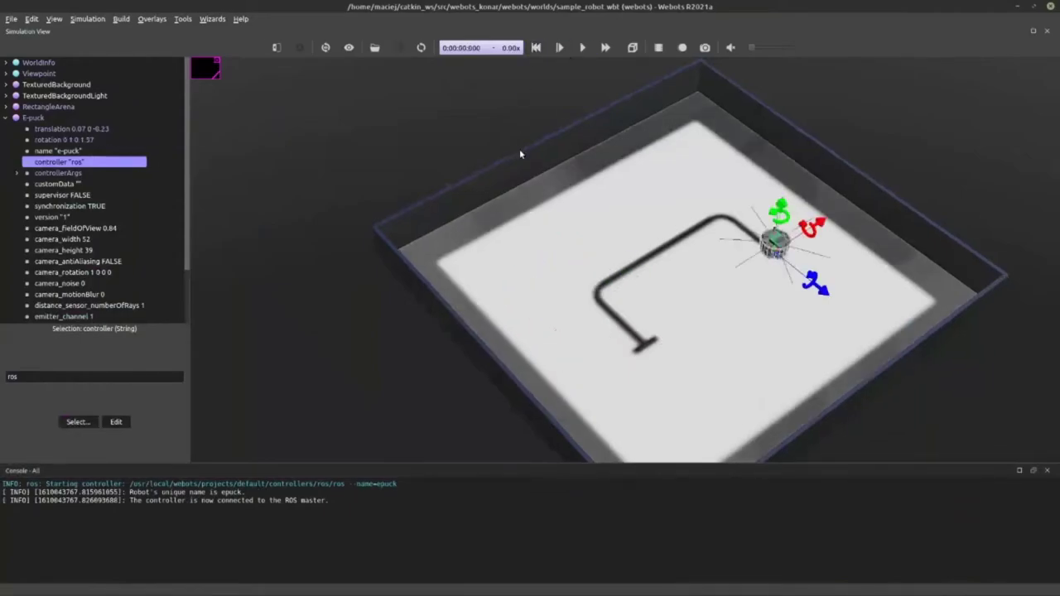
# Examine the e-puck up close in the arena and look through its fields, from translation to groundSensorsSlot
pyautogui.scroll(8, 845, 251)
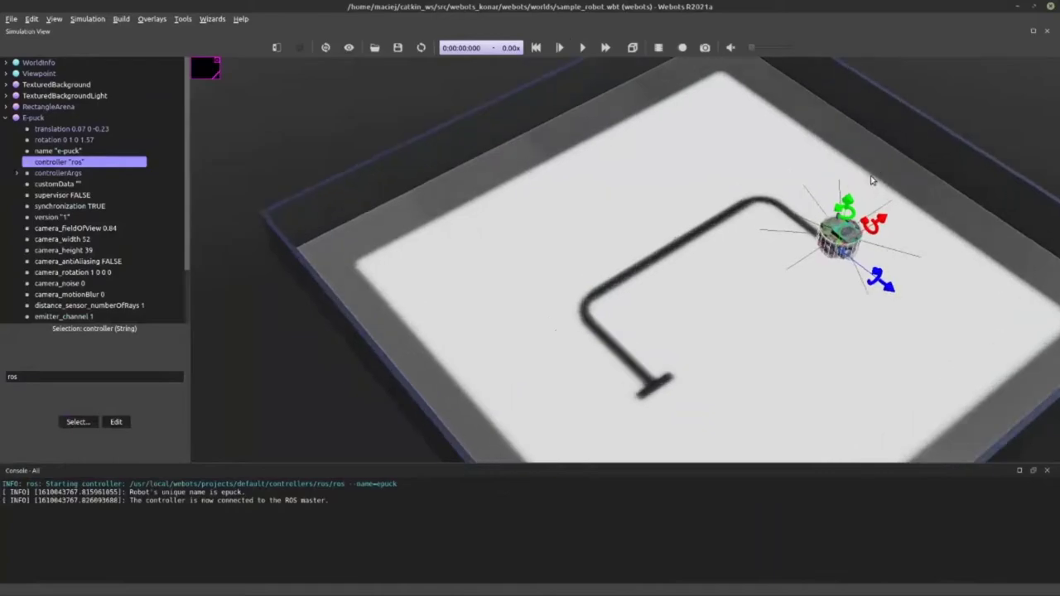
pyautogui.scroll(1, 521, 277)
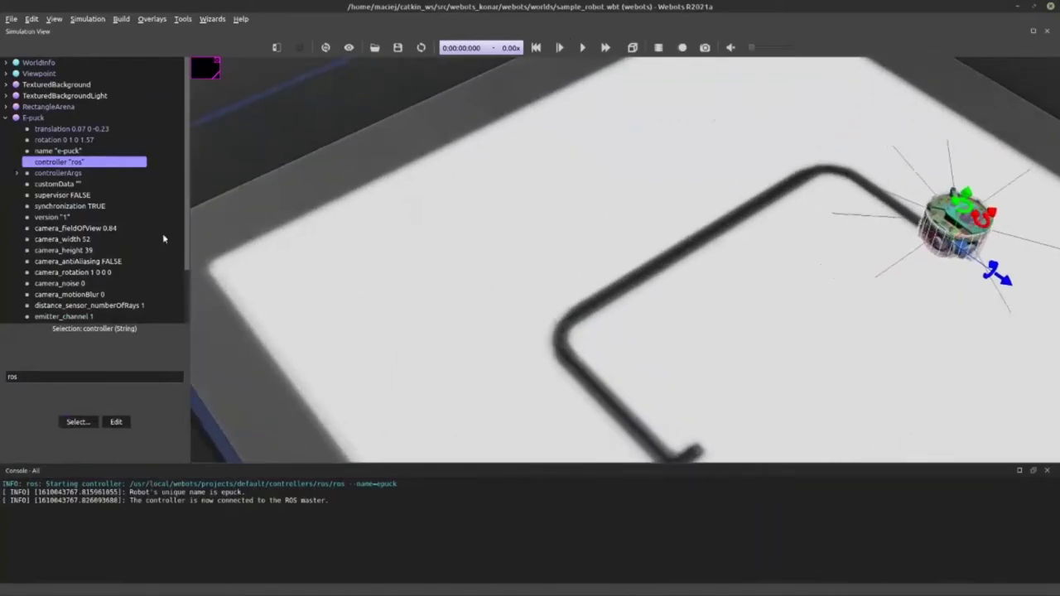
pyautogui.scroll(-2, 163, 239)
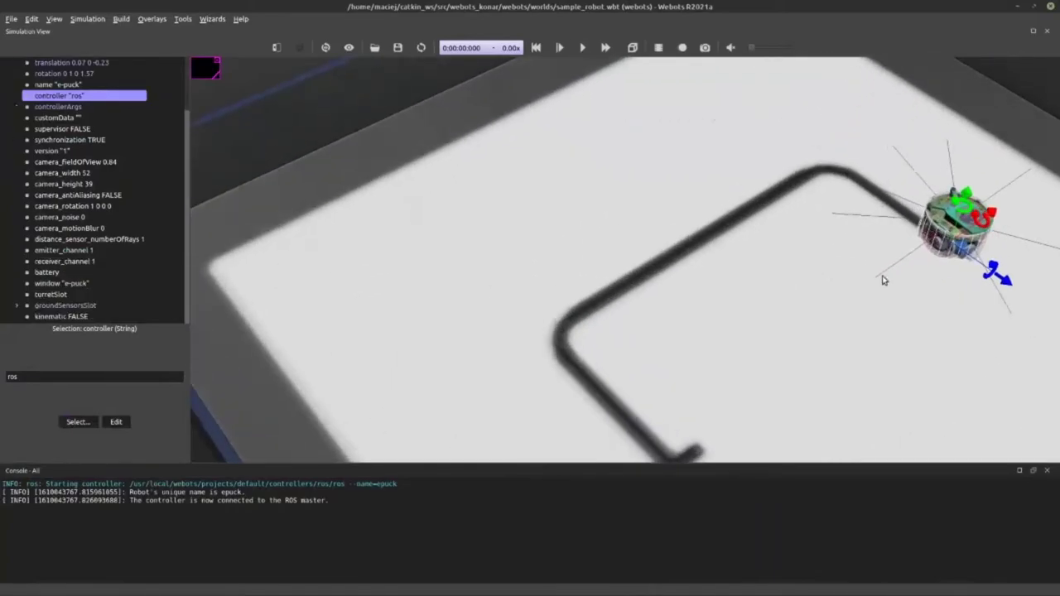
pyautogui.click(952, 268)
pyautogui.moveTo(950, 279)
pyautogui.keyDown('shift'); pyautogui.mouseDown()
pyautogui.moveTo(894, 287)
pyautogui.moveTo(936, 267)
pyautogui.mouseUp(); pyautogui.keyUp('shift')
pyautogui.moveTo(861, 279); pyautogui.dragTo(592, 319)
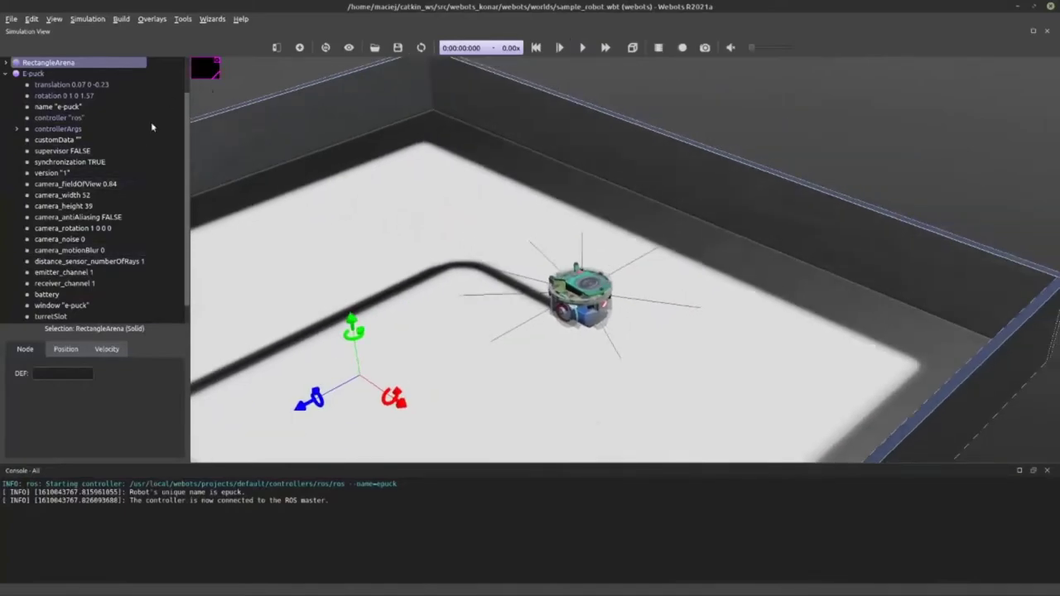
pyautogui.scroll(-2, 141, 170)
pyautogui.scroll(3, 124, 166)
pyautogui.scroll(-3, 116, 249)
pyautogui.scroll(6, 56, 139)
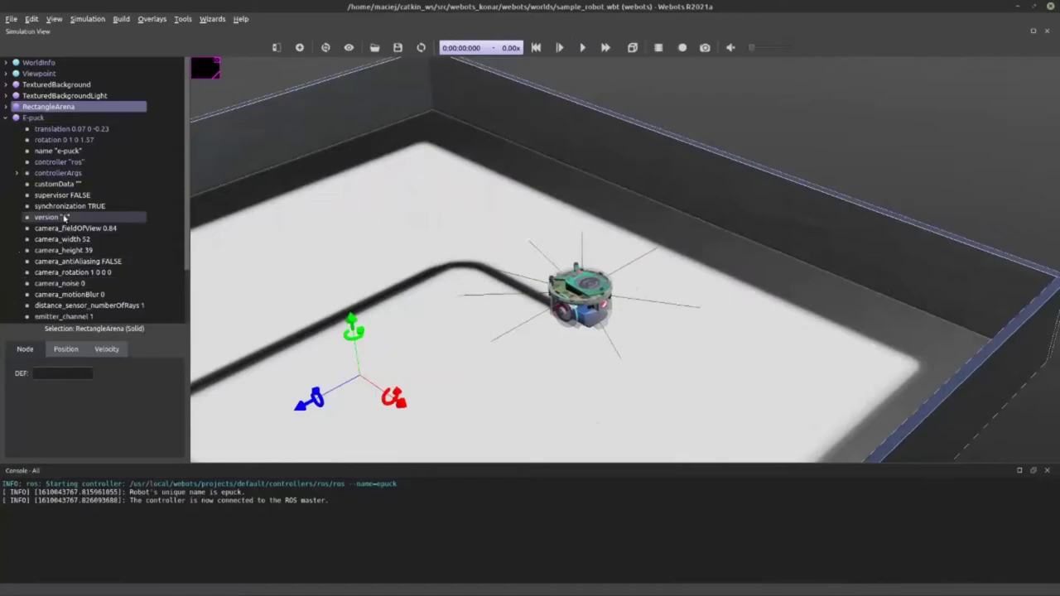
pyautogui.scroll(-2, 65, 219)
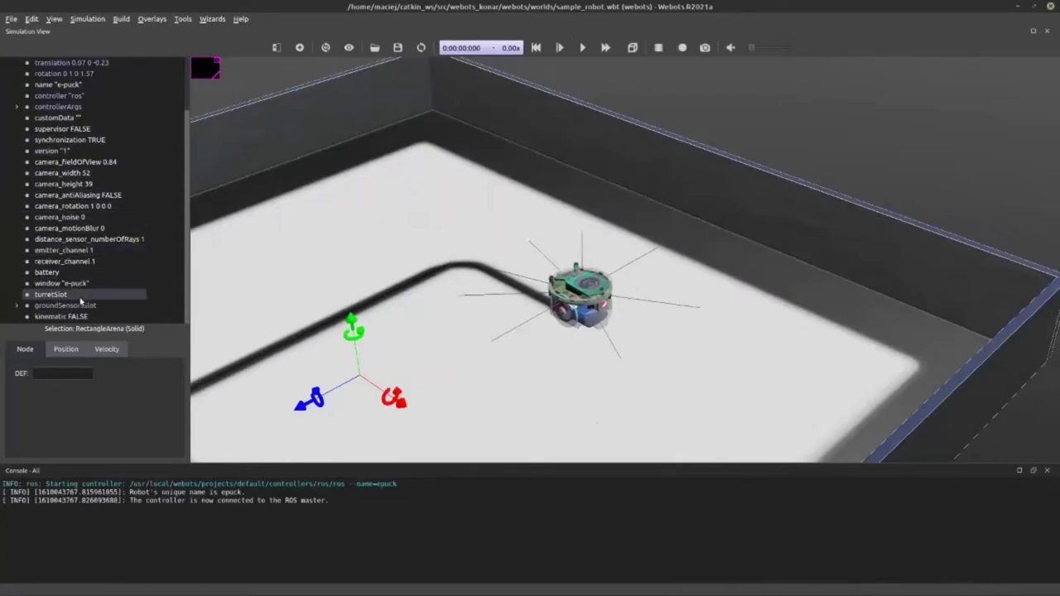
# Start adding a new node to the e-puck's turretSlot and expand the Webots Projects PROTO nodes
pyautogui.rightClick(29, 297)
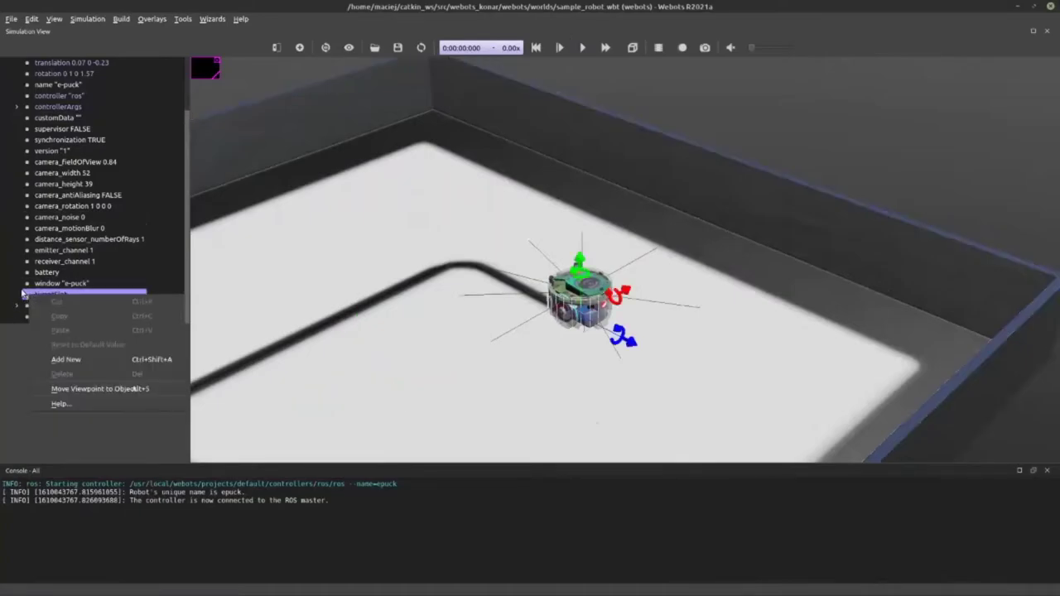
pyautogui.click(39, 295)
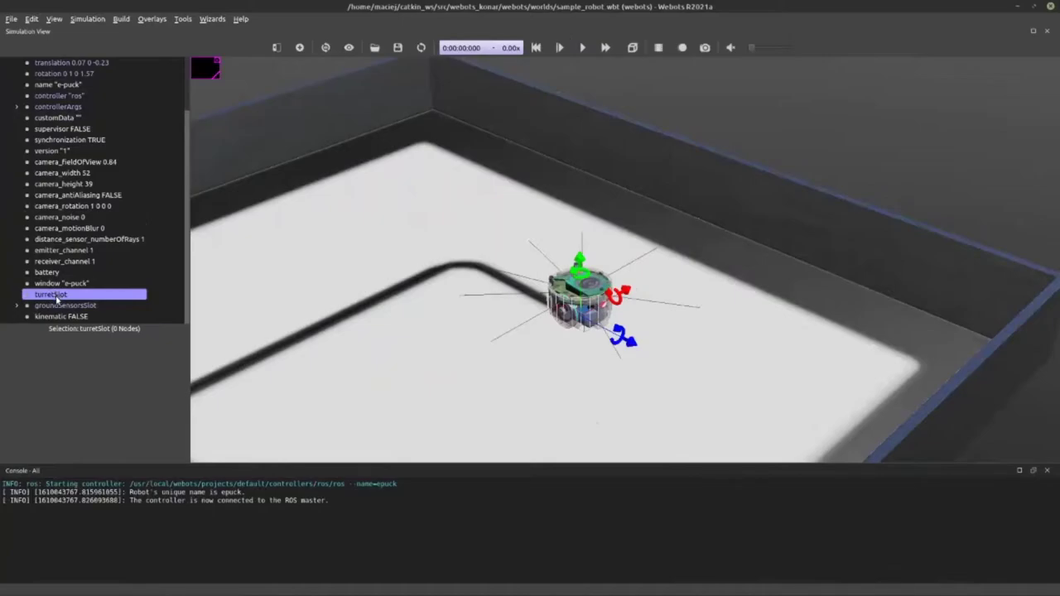
pyautogui.rightClick(56, 300)
pyautogui.click(111, 361)
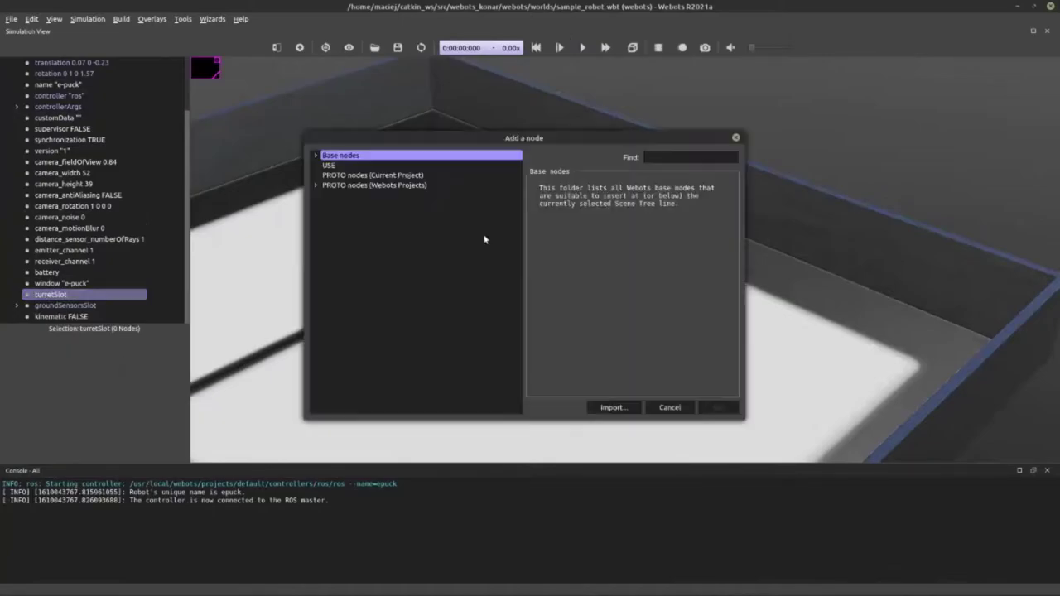
pyautogui.click(316, 184)
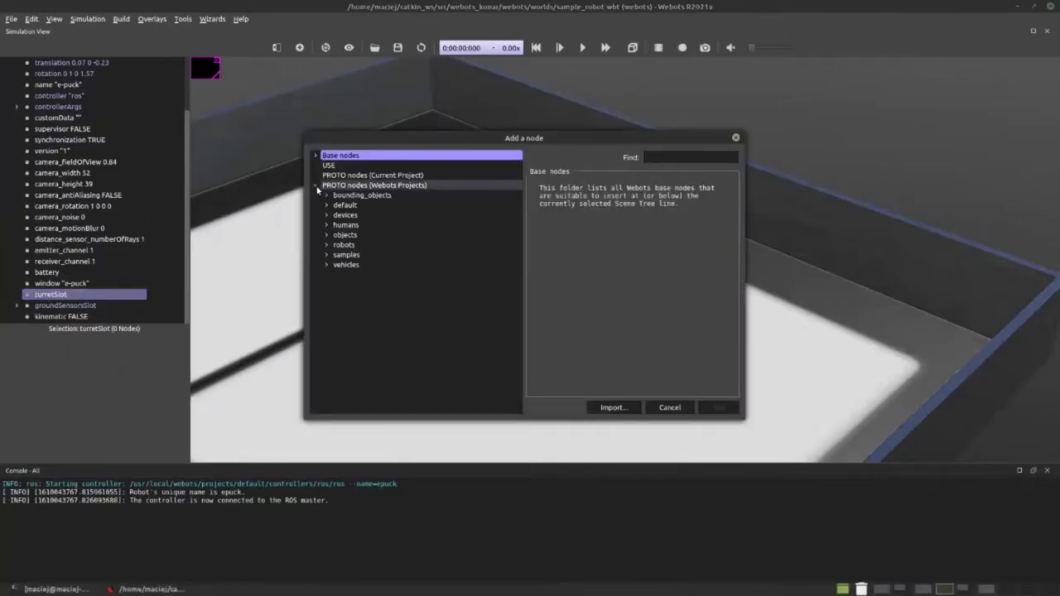
# Look through the base nodes that can be inserted into the turretSlot, from Accelerometer to Transform, and collapse the list
pyautogui.click(315, 155)
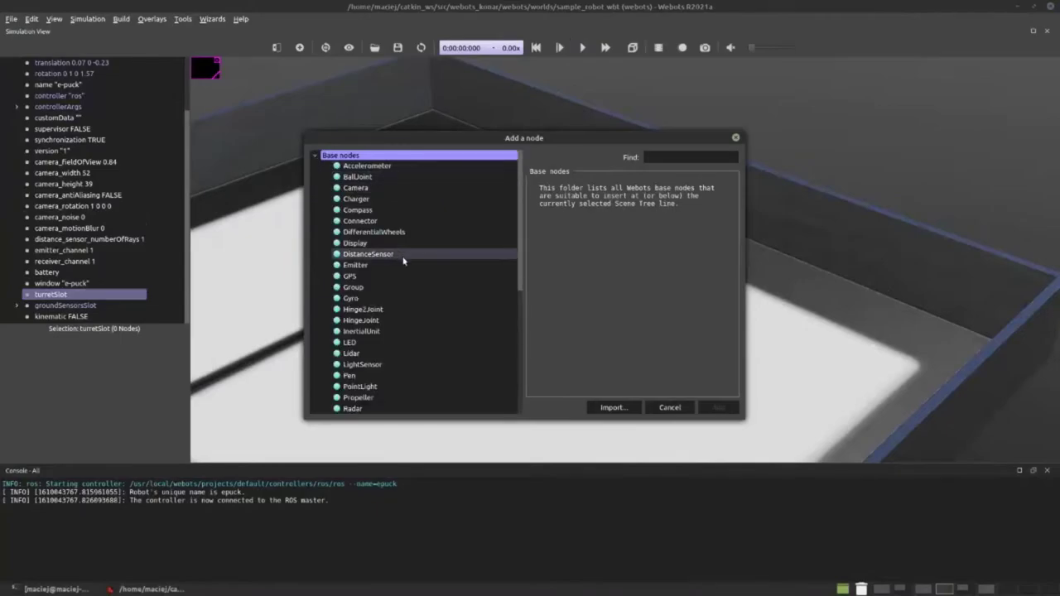
pyautogui.scroll(-5, 402, 263)
pyautogui.scroll(1, 401, 314)
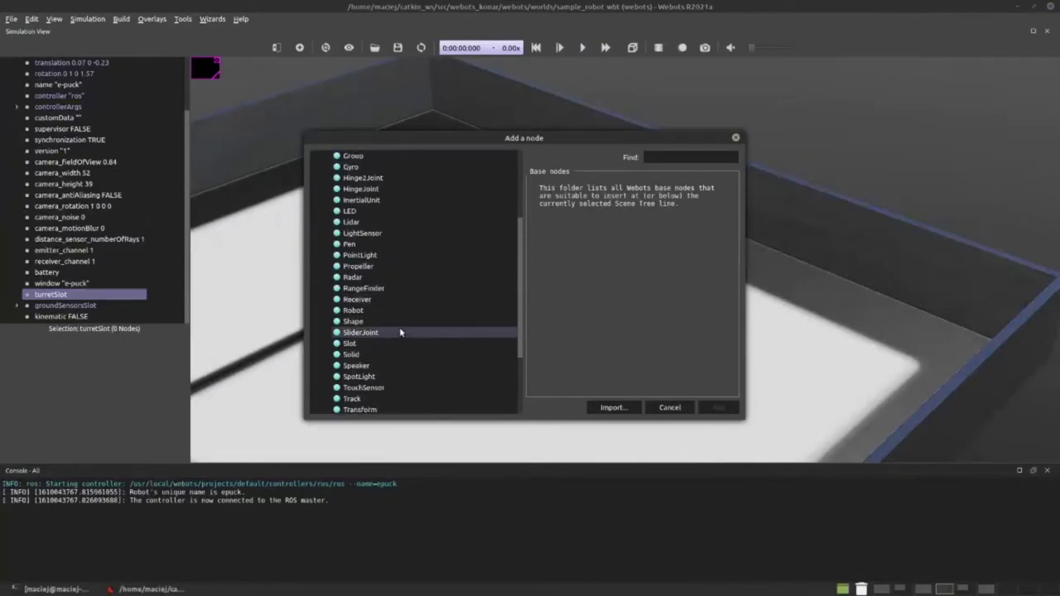
pyautogui.scroll(4, 402, 332)
pyautogui.scroll(-1, 385, 273)
pyautogui.scroll(-1, 390, 361)
pyautogui.scroll(2, 389, 356)
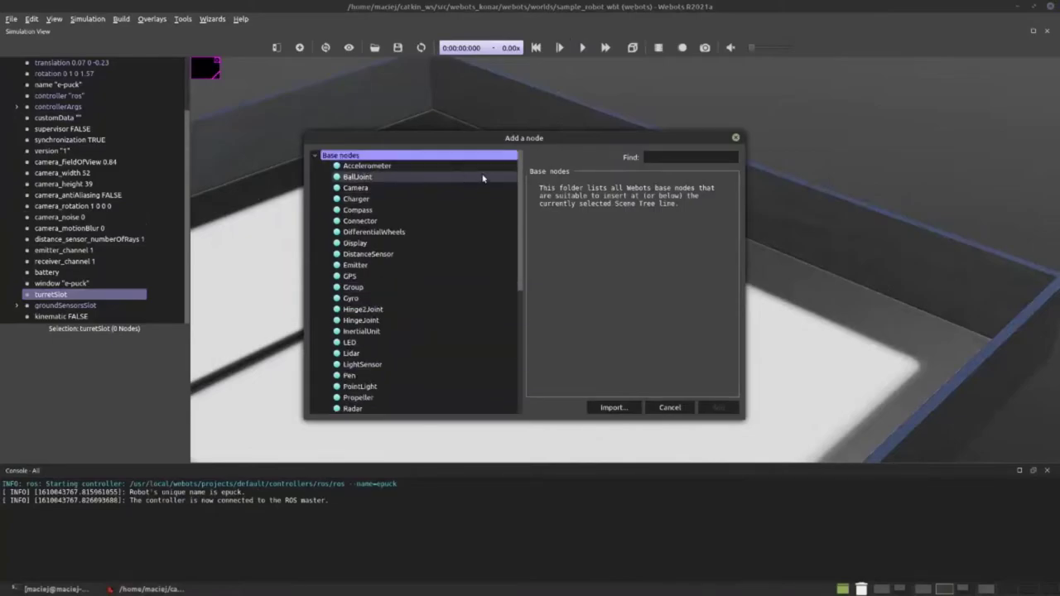
pyautogui.scroll(-3, 389, 239)
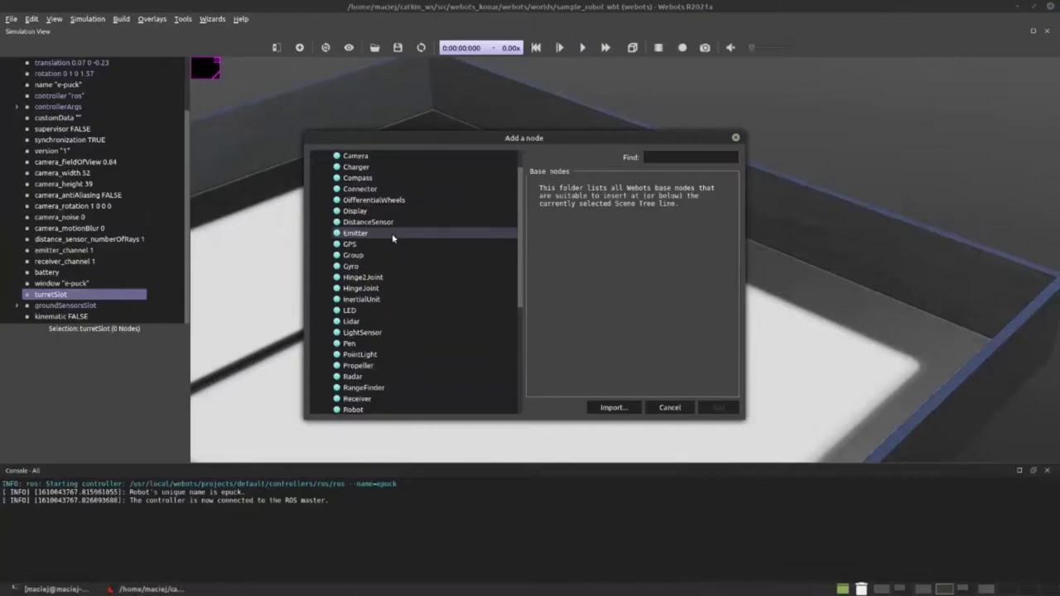
pyautogui.scroll(3, 365, 322)
pyautogui.click(335, 155)
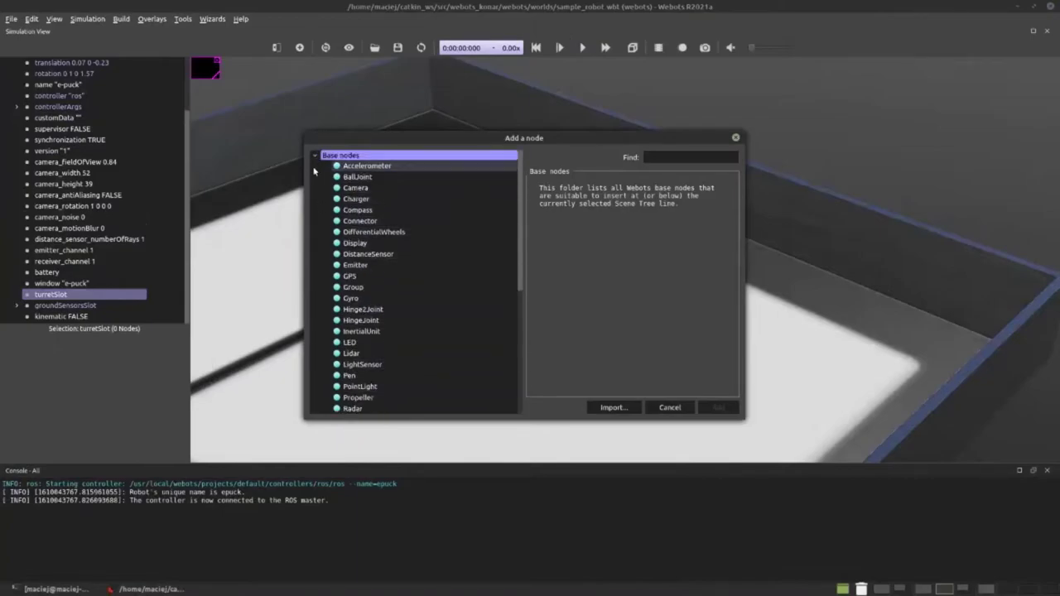
pyautogui.click(317, 155)
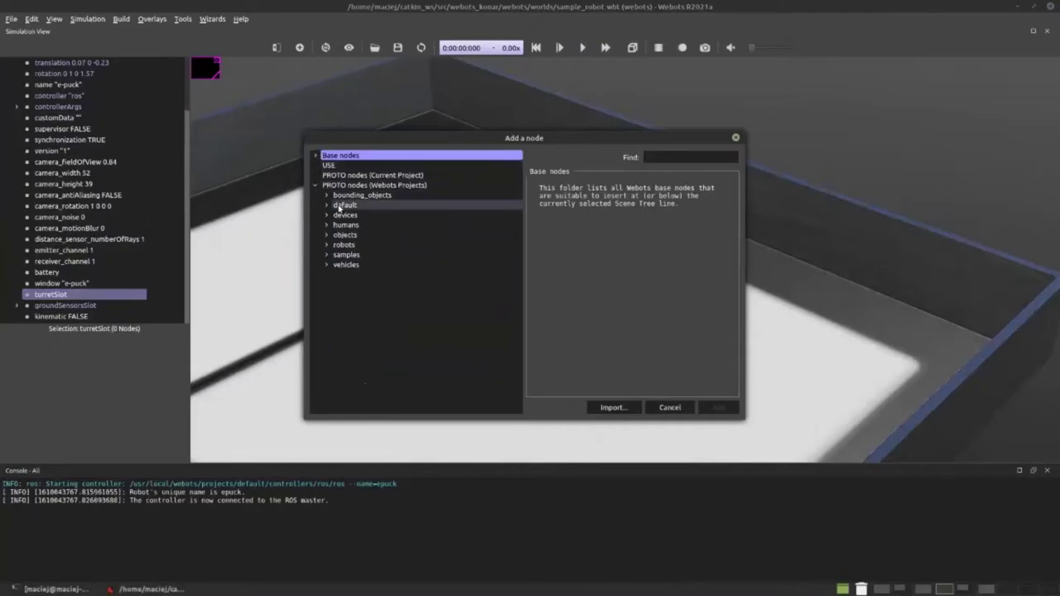
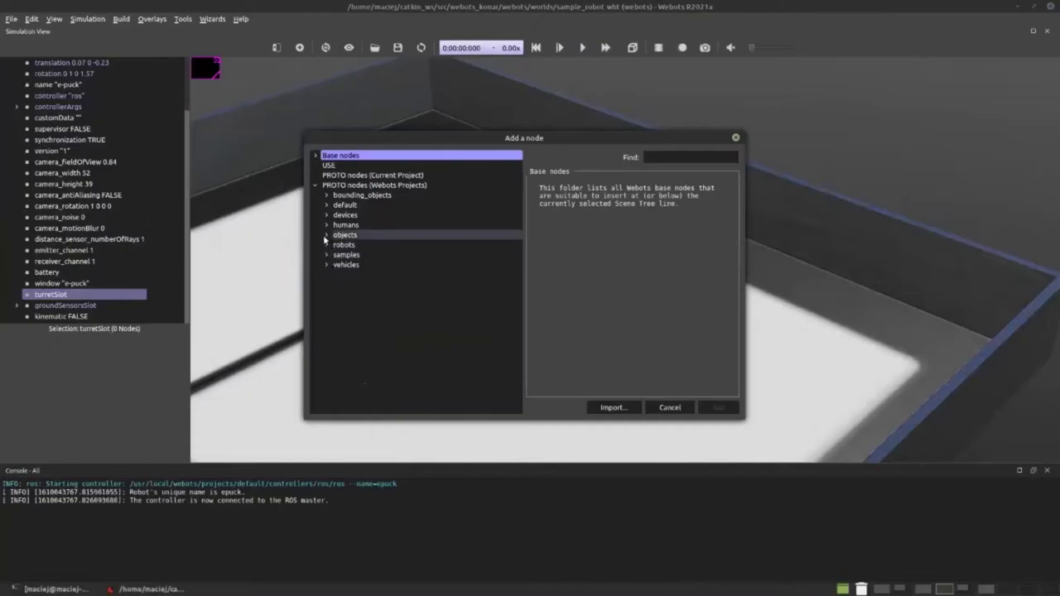
# Browse the objects category of the Webots Projects PROTO nodes, collapse it and expand the devices category
pyautogui.click(327, 238)
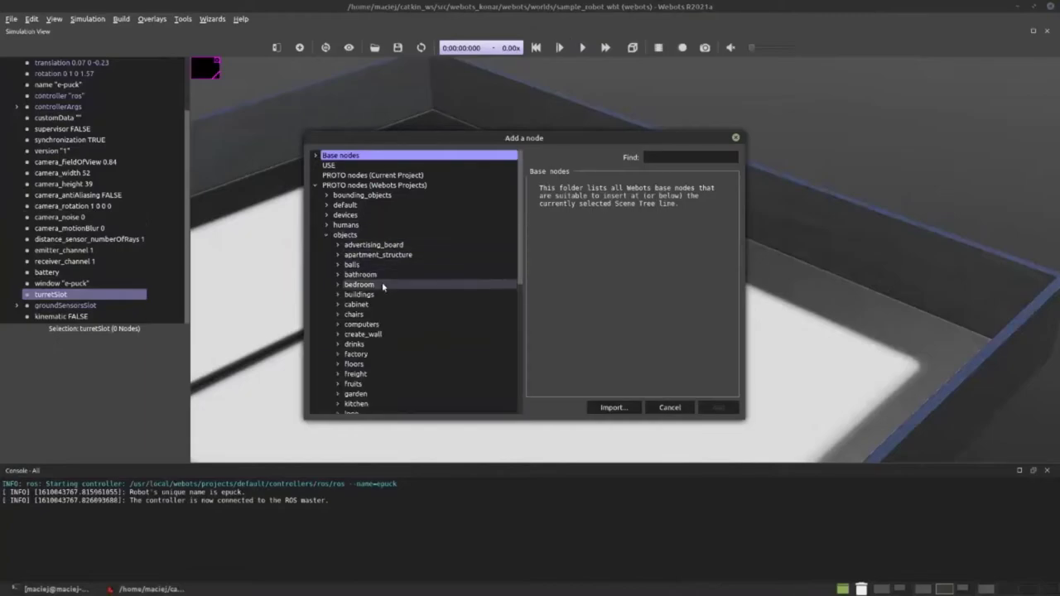
pyautogui.scroll(-8, 378, 327)
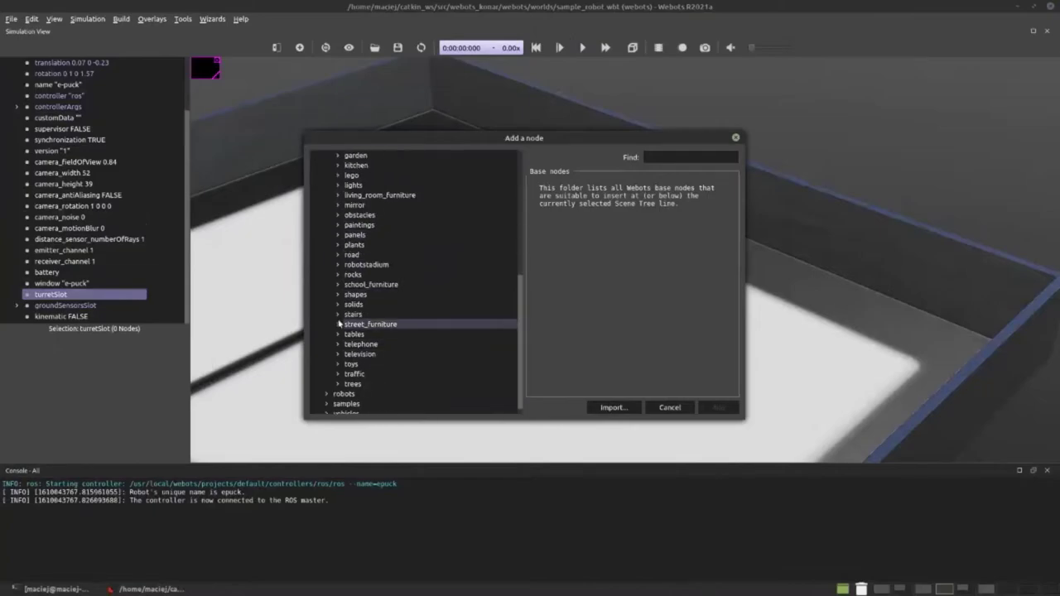
pyautogui.scroll(8, 331, 295)
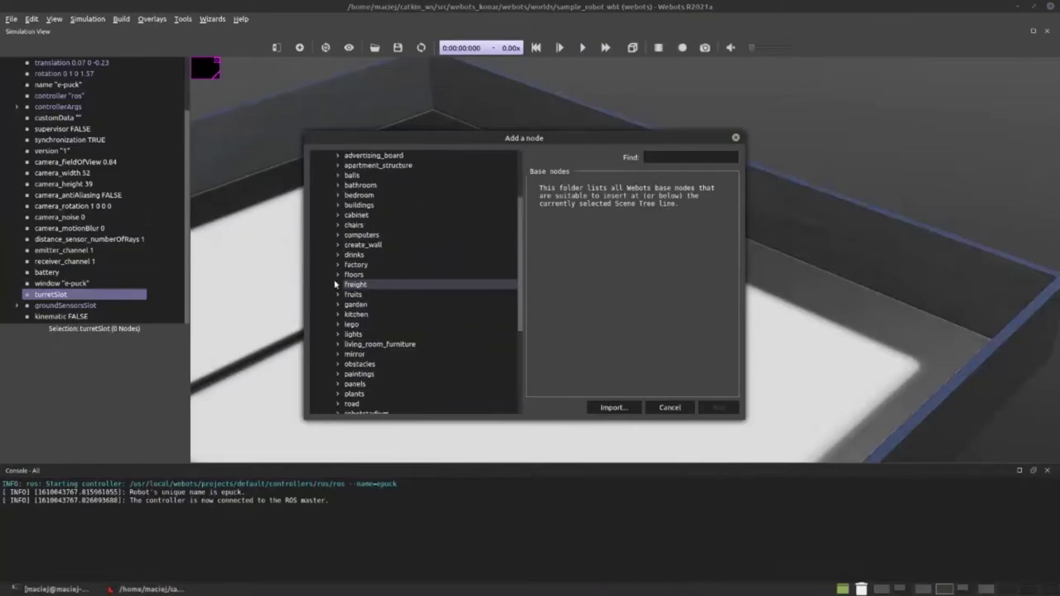
pyautogui.click(327, 237)
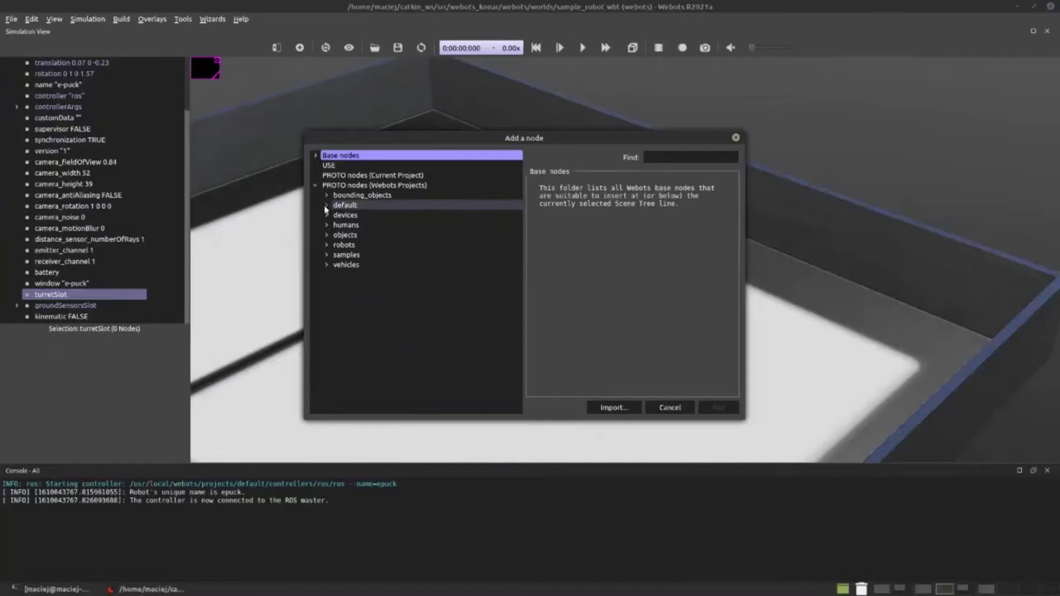
pyautogui.click(324, 216)
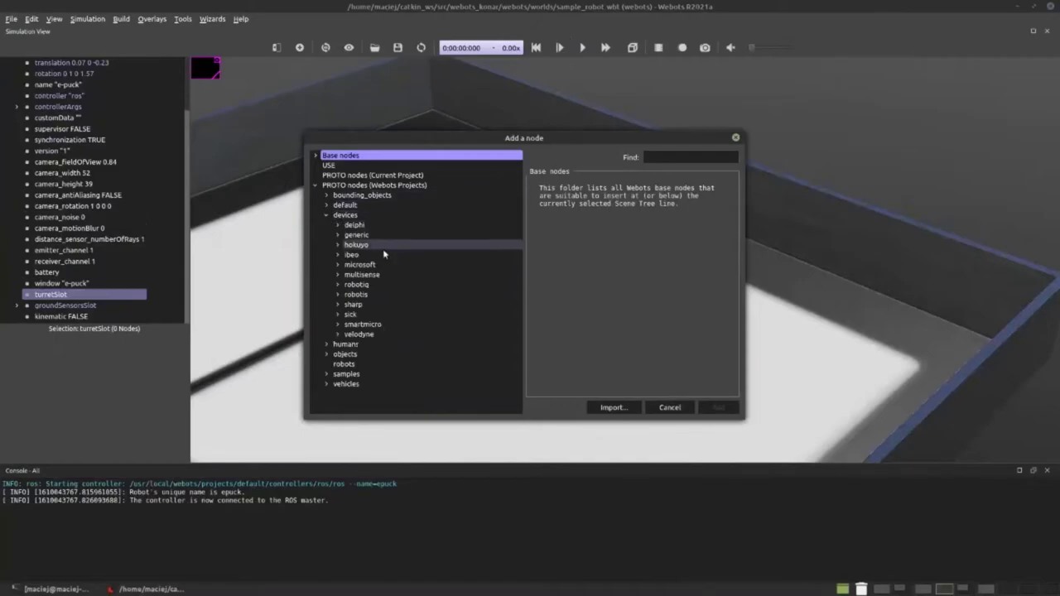
# Compare the descriptions of the Velodyne lidar models among the device PROTO nodes
pyautogui.click(338, 334)
pyautogui.click(405, 355)
pyautogui.click(389, 376)
pyautogui.click(389, 387)
pyautogui.click(389, 377)
pyautogui.click(390, 356)
pyautogui.click(389, 348)
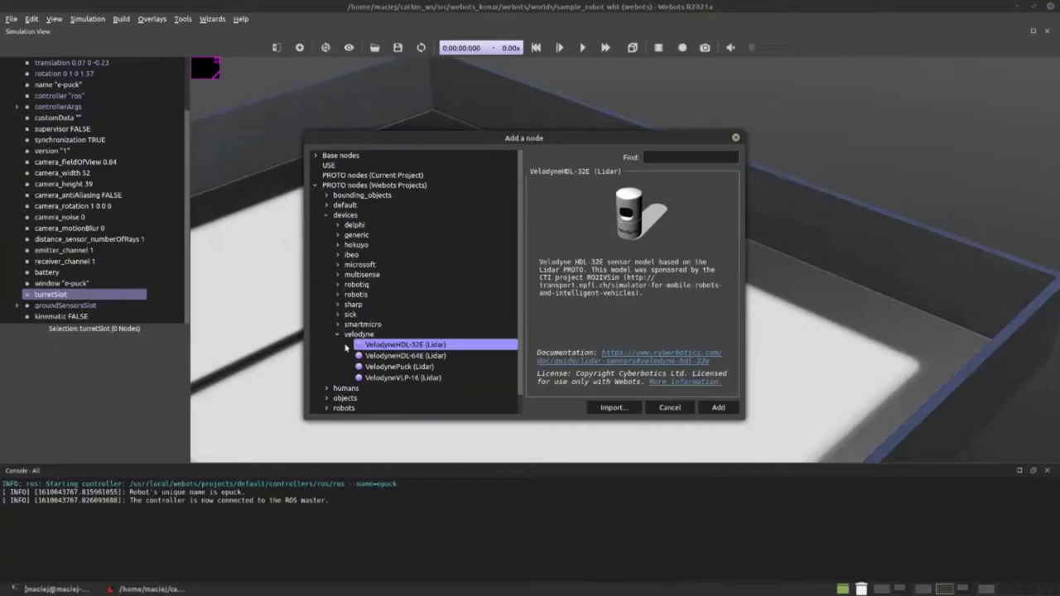
# Check the smartmicro and sick device groups and view the description of the SickLms291 lidar
pyautogui.click(337, 334)
pyautogui.click(339, 323)
pyautogui.click(339, 324)
pyautogui.click(338, 314)
pyautogui.click(373, 325)
pyautogui.click(371, 346)
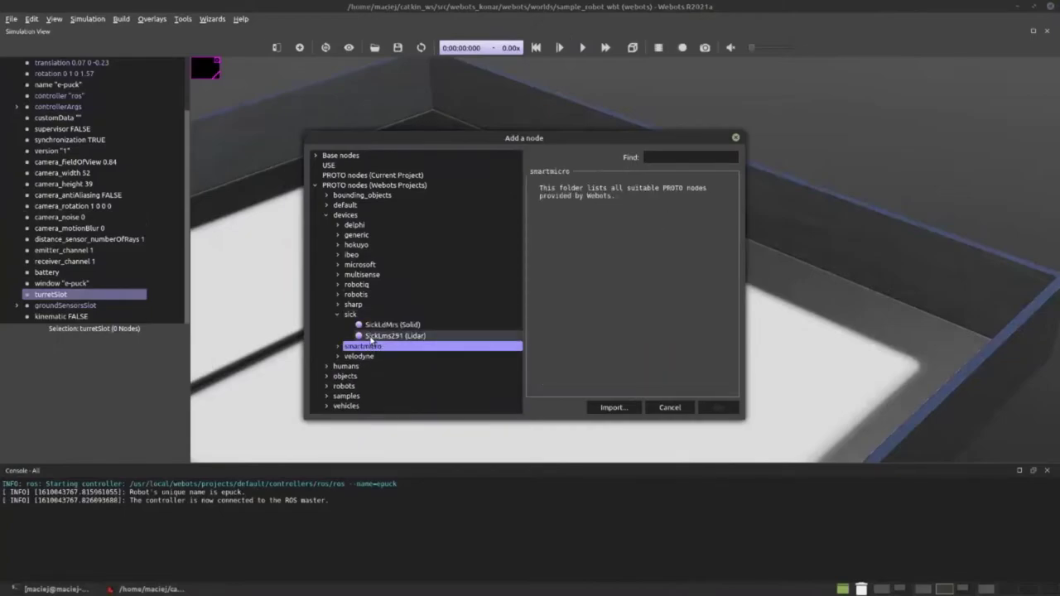
pyautogui.click(394, 335)
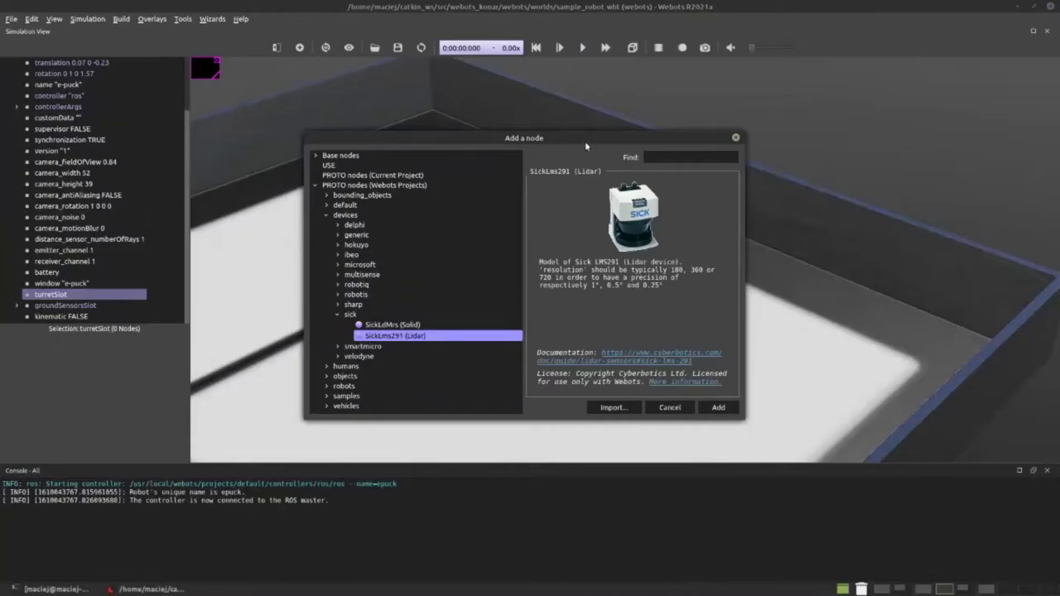
# Add the RobotisLds01 lidar from the robotis device group to the e-puck's turretSlot
pyautogui.moveTo(577, 145)
pyautogui.mouseDown()
pyautogui.moveTo(869, 175)
pyautogui.moveTo(960, 149)
pyautogui.moveTo(567, 144)
pyautogui.mouseUp()
pyautogui.click(328, 314)
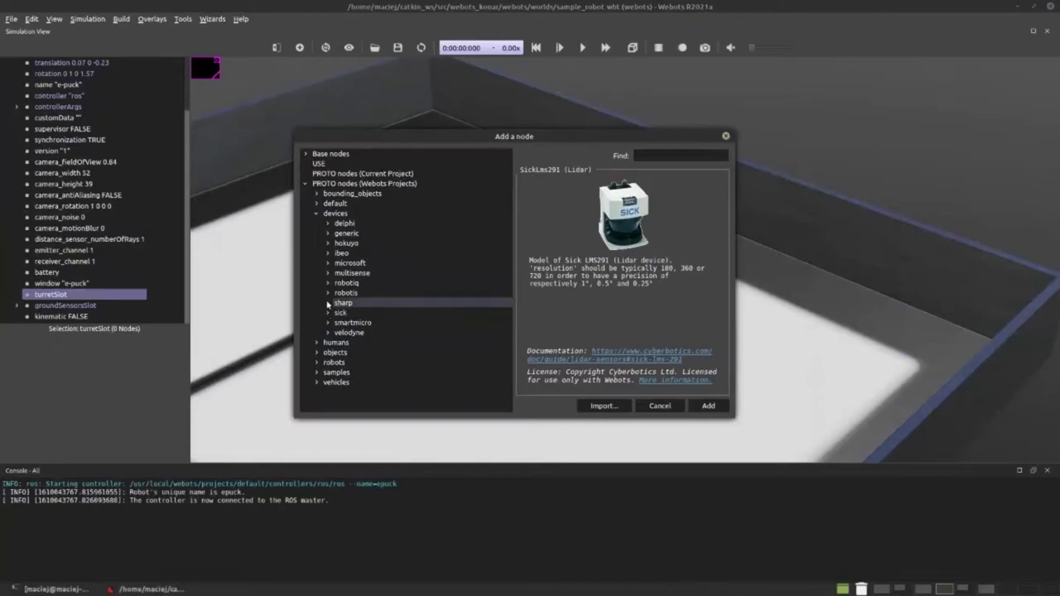
pyautogui.click(328, 294)
pyautogui.click(364, 303)
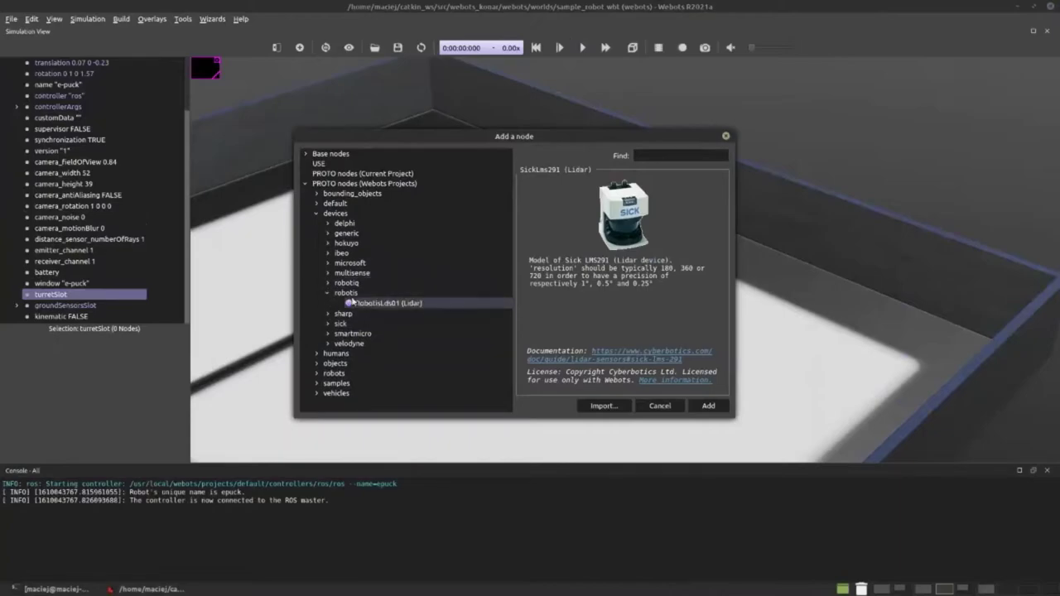
pyautogui.click(699, 406)
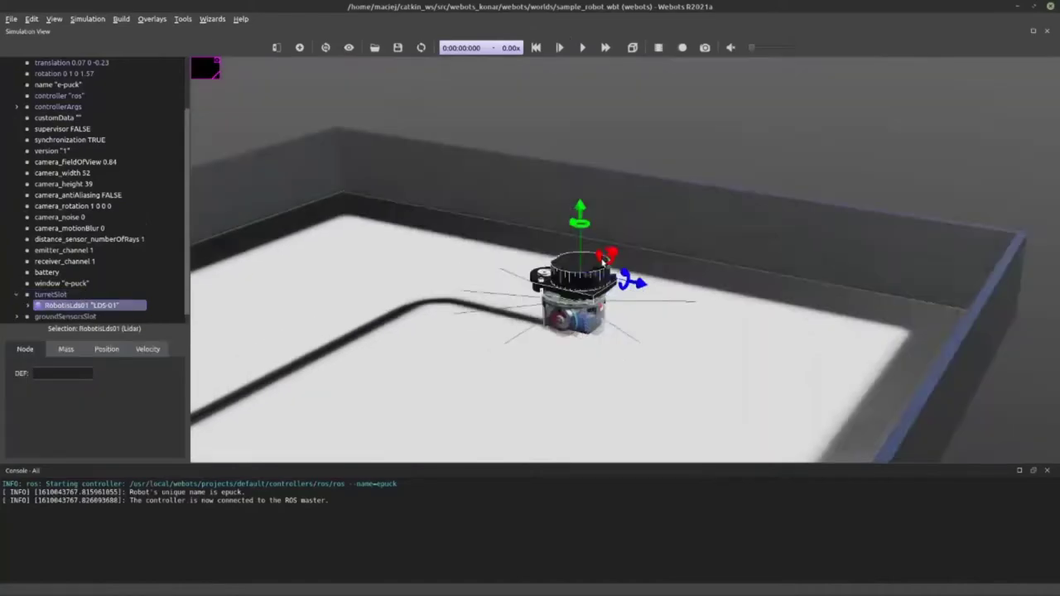
# Inspect the RobotisLds01 lidar mounted on the e-puck and delete it from the turretSlot
pyautogui.moveTo(586, 284); pyautogui.dragTo(642, 247)
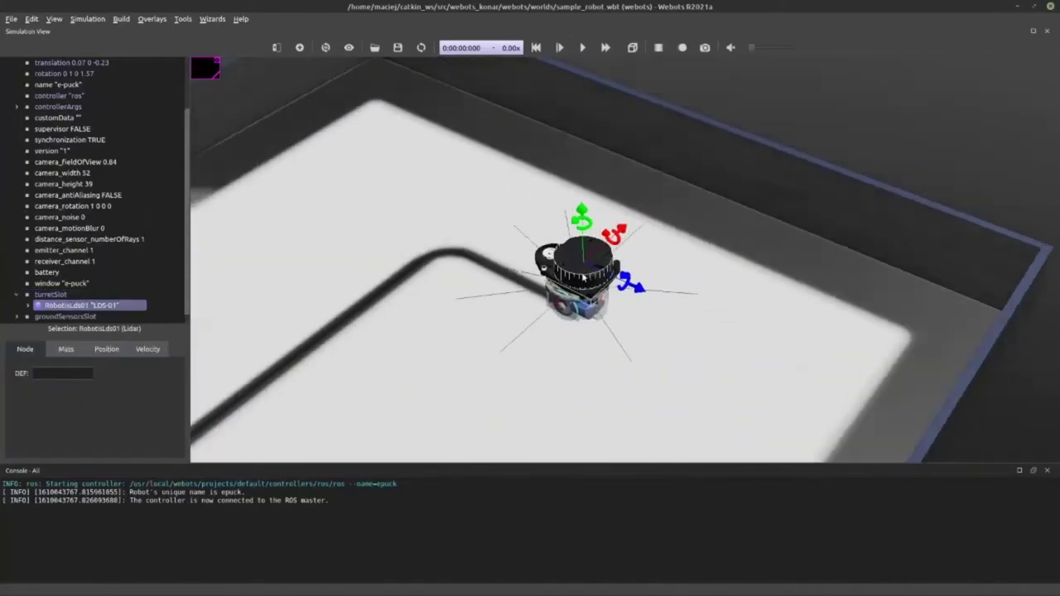
pyautogui.click(587, 280)
pyautogui.click(590, 263)
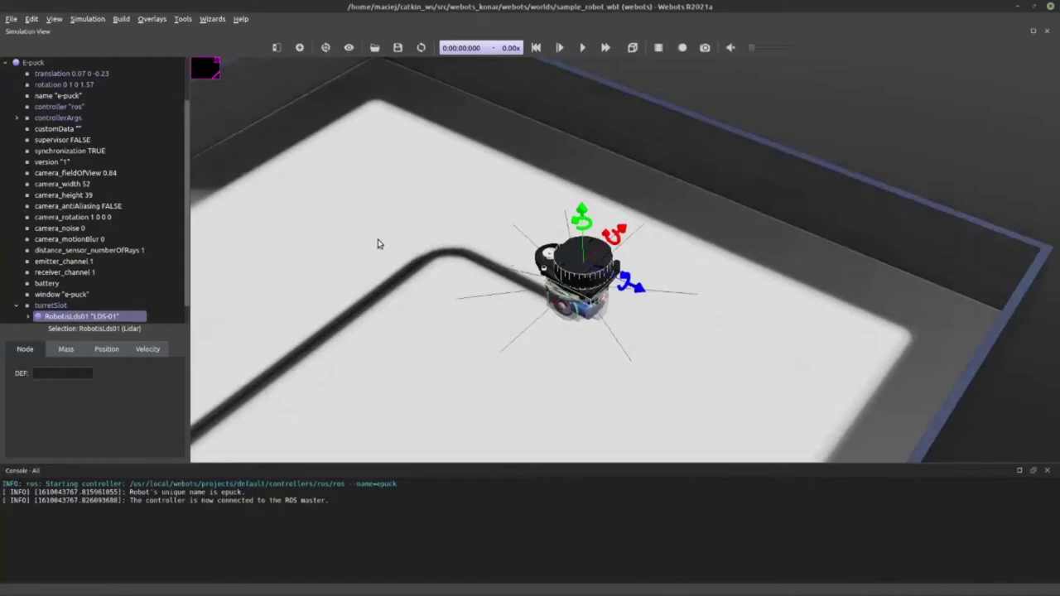
pyautogui.press('Delete')
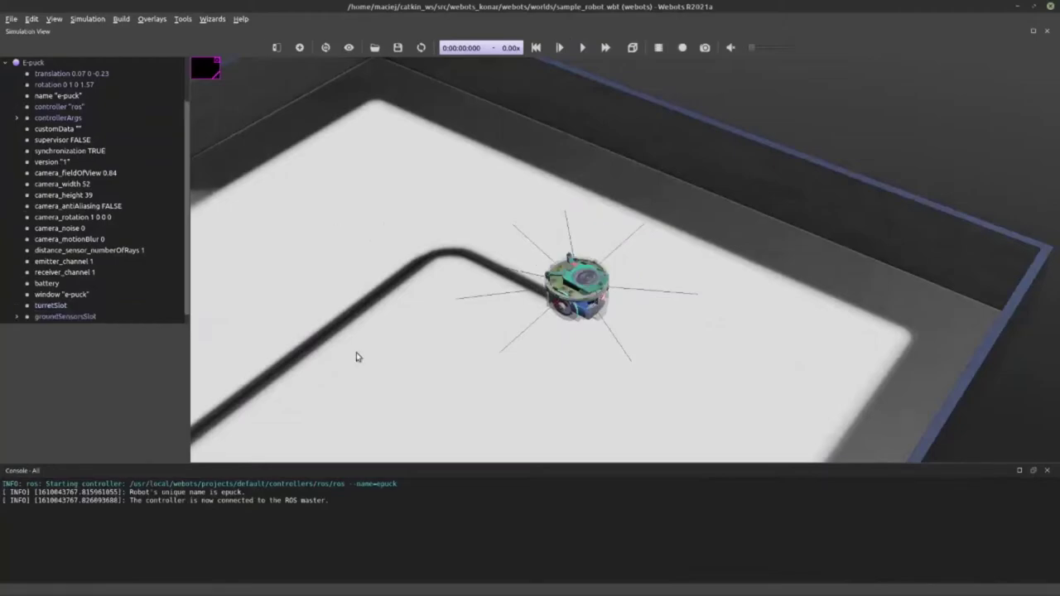
# Add a Camera base node to the e-puck's turretSlot and raise it slightly above the robot
pyautogui.click(70, 305)
pyautogui.rightClick(75, 306)
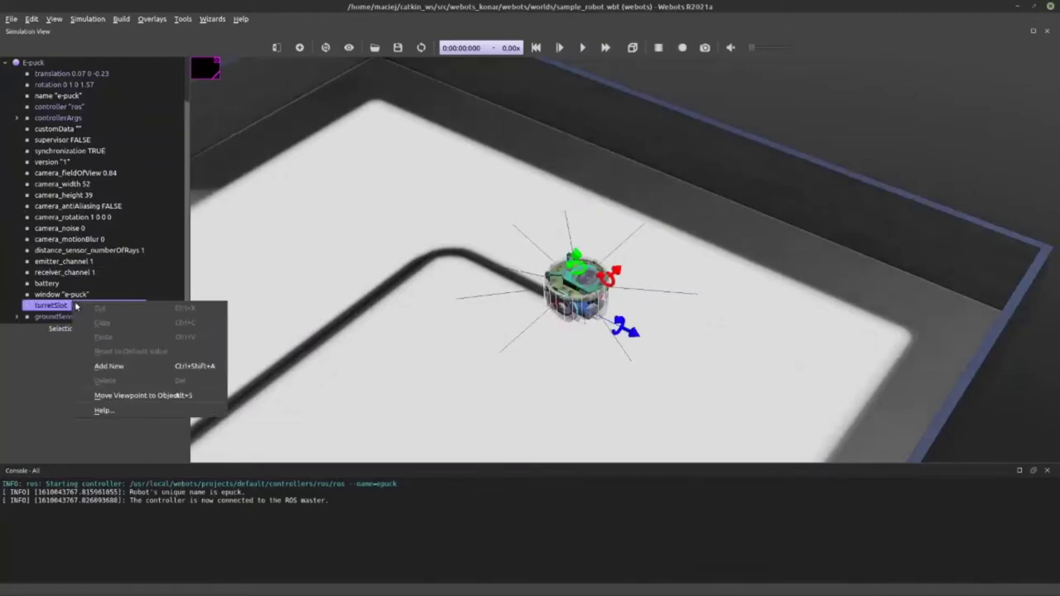
pyautogui.click(149, 366)
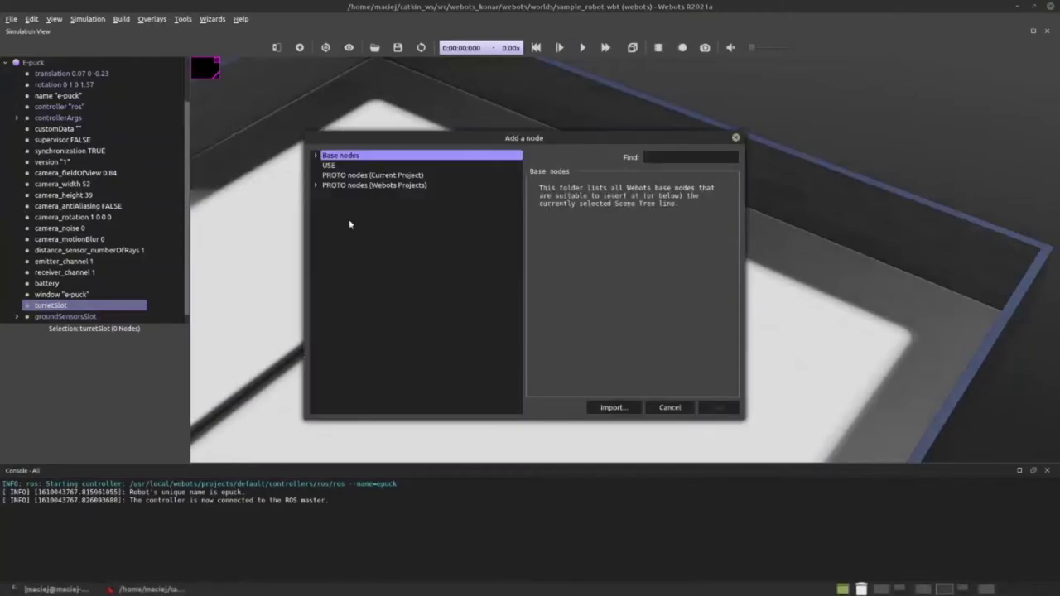
pyautogui.click(321, 187)
pyautogui.click(315, 185)
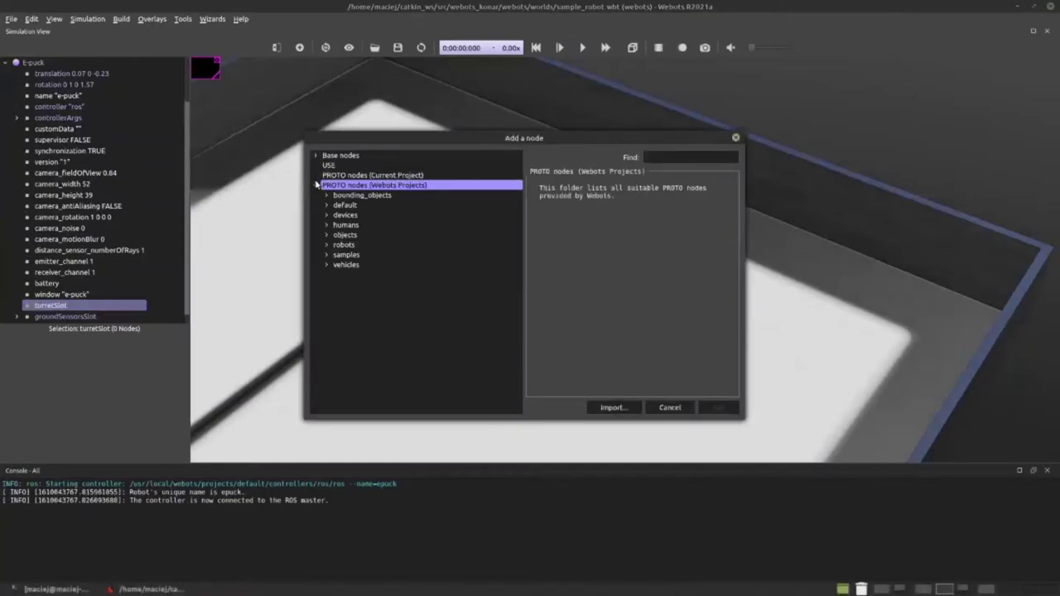
pyautogui.click(317, 156)
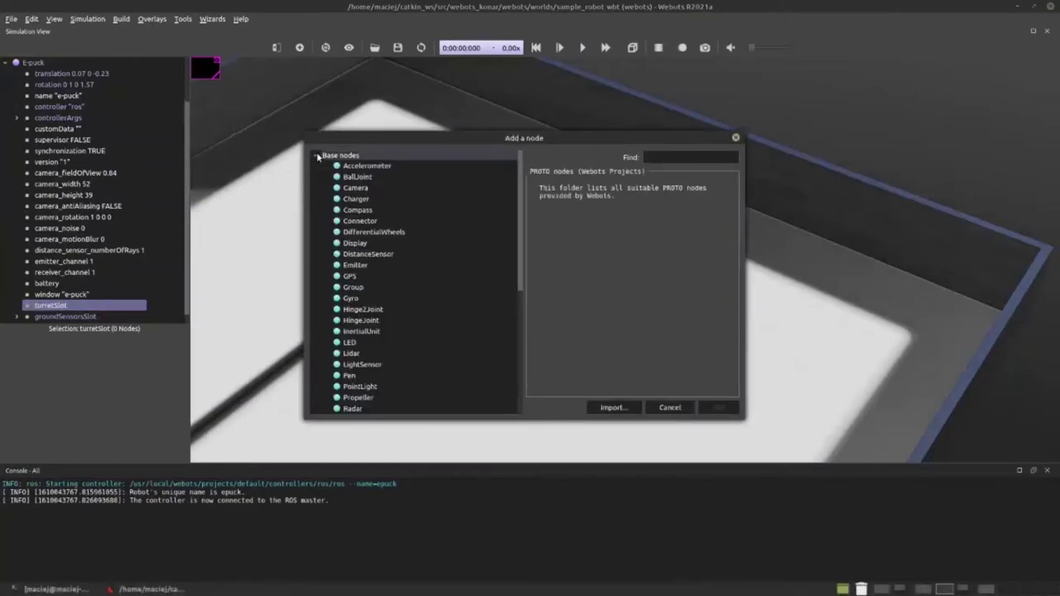
pyautogui.click(385, 188)
pyautogui.click(718, 408)
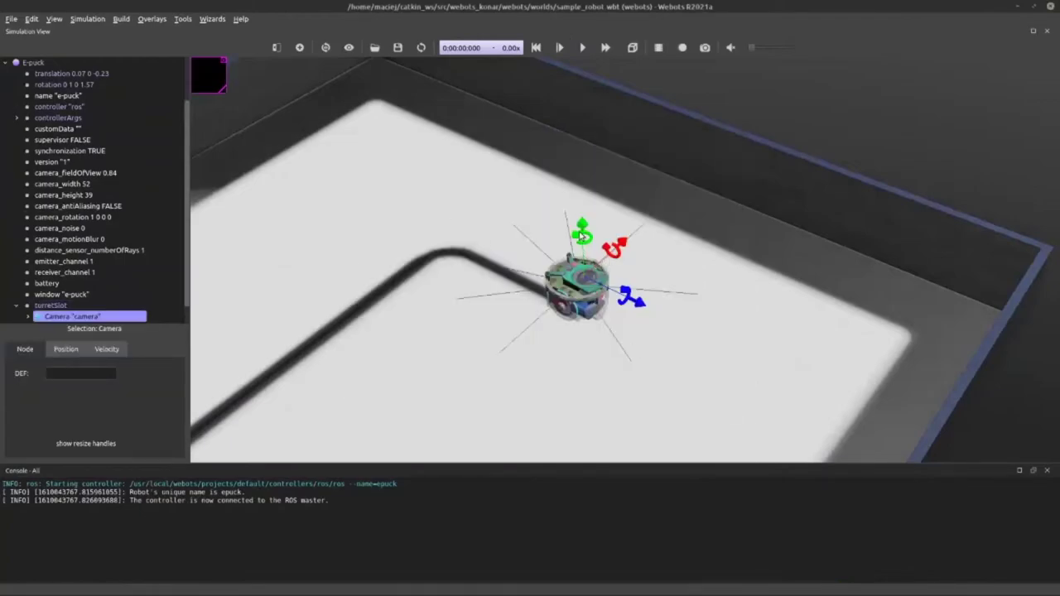
pyautogui.moveTo(585, 226); pyautogui.dragTo(586, 216)
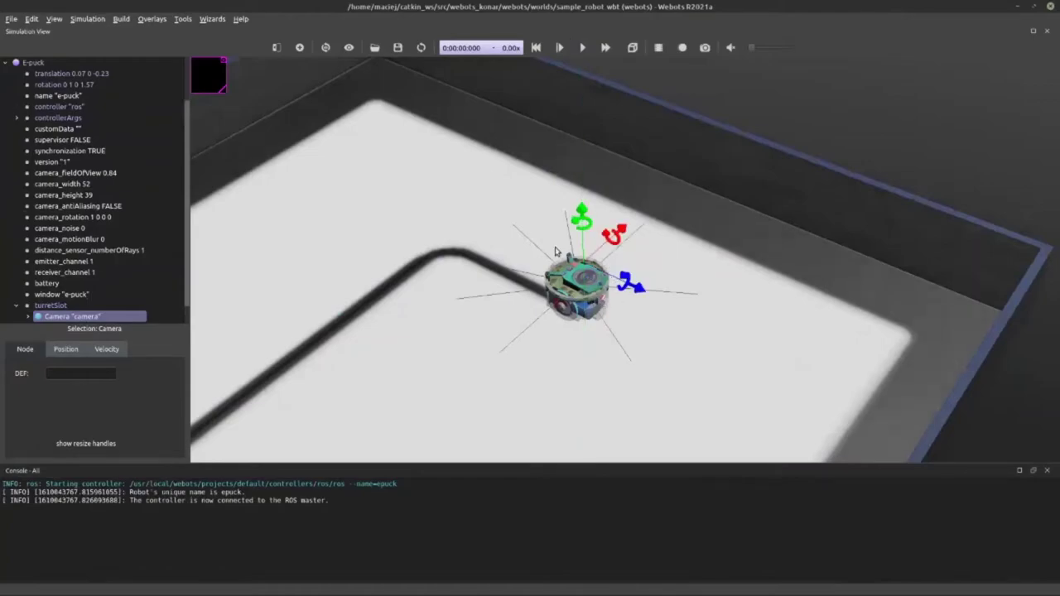
# Display the camera frustums, examine the turret camera's field of view around the e-puck, and remove that camera from the turretSlot
pyautogui.click(87, 19)
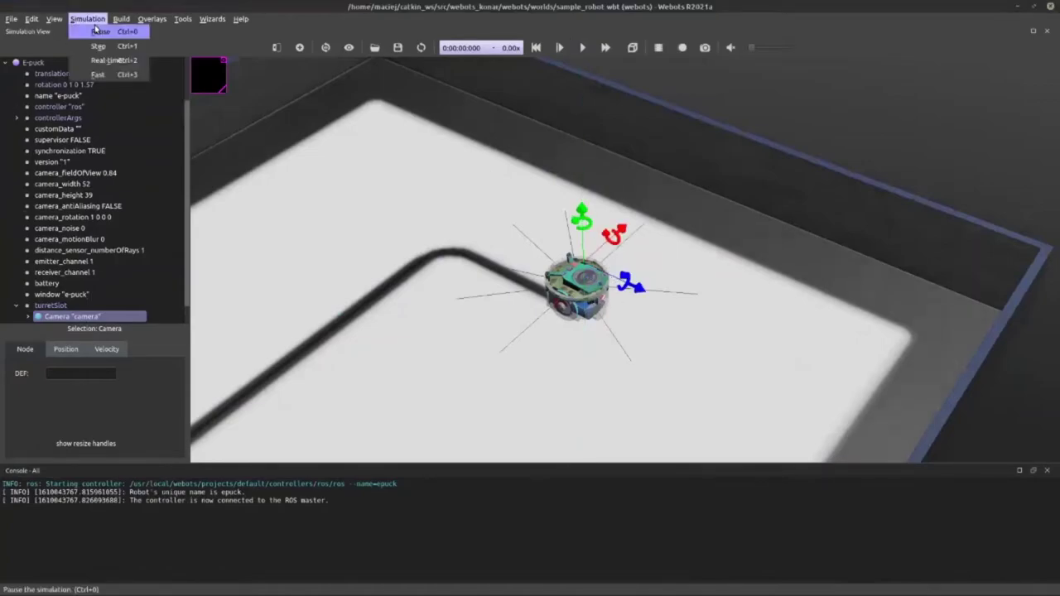
pyautogui.moveTo(48, 20)
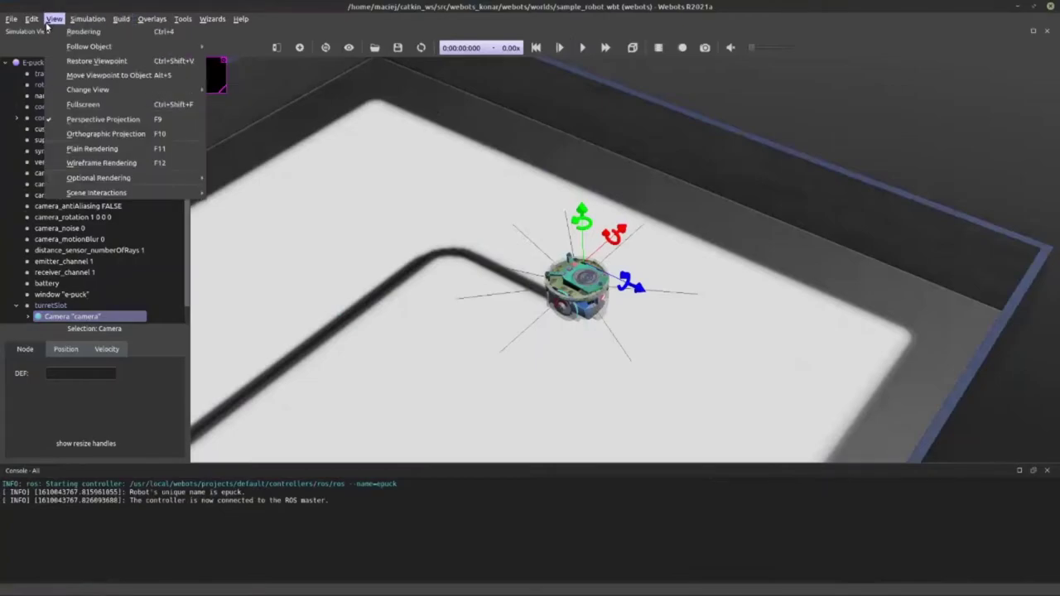
pyautogui.moveTo(144, 183)
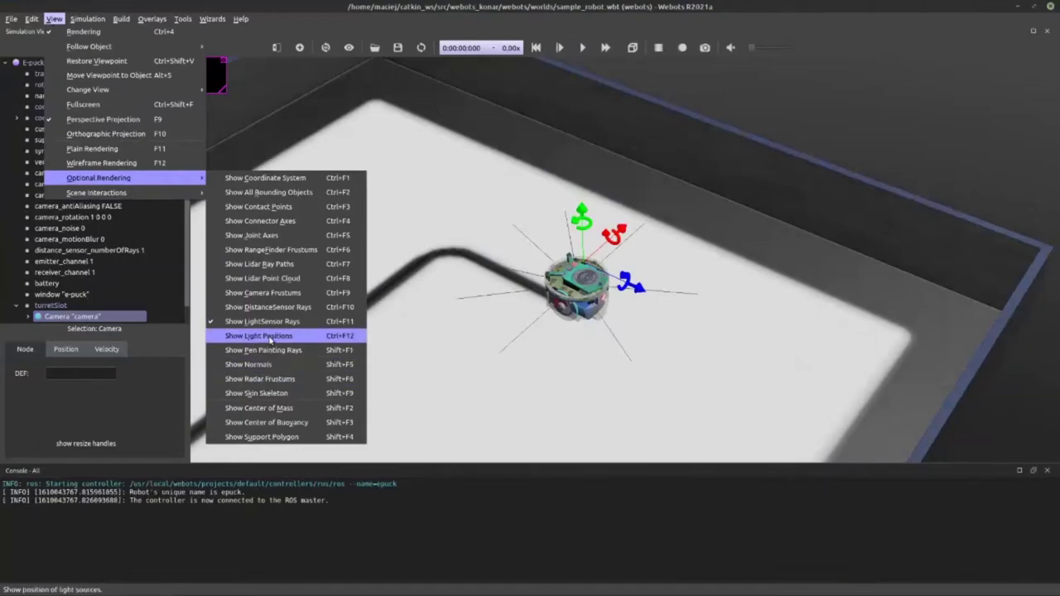
pyautogui.click(261, 305)
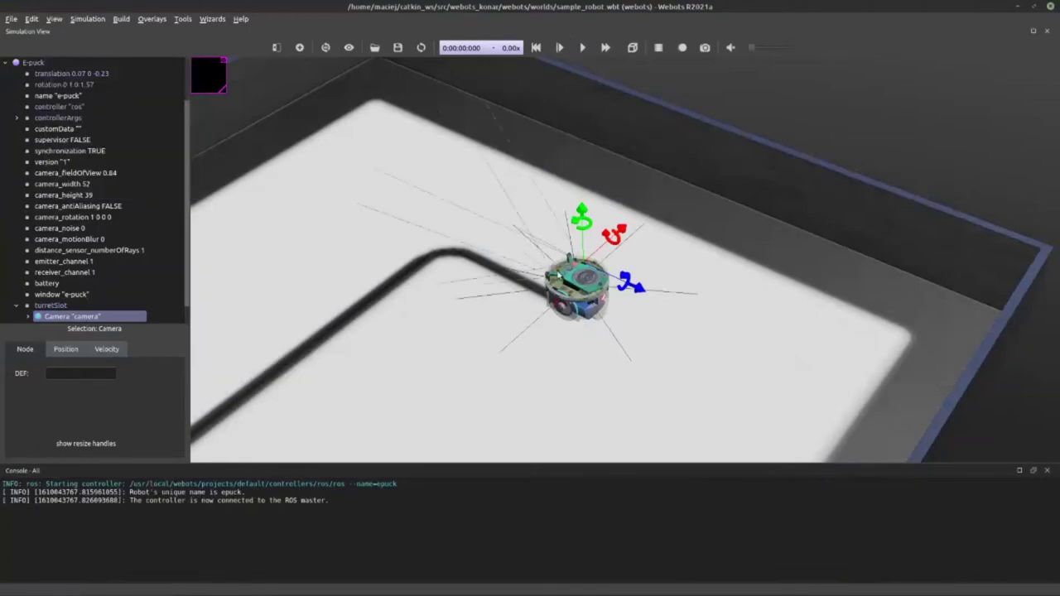
pyautogui.moveTo(444, 296); pyautogui.dragTo(593, 240)
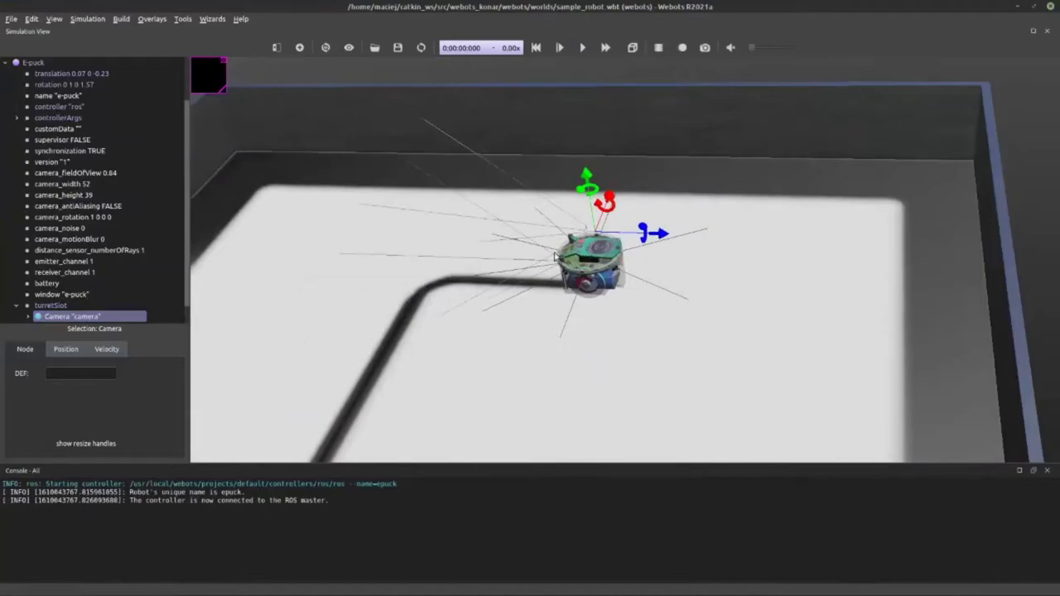
pyautogui.click(551, 255)
pyautogui.click(560, 273)
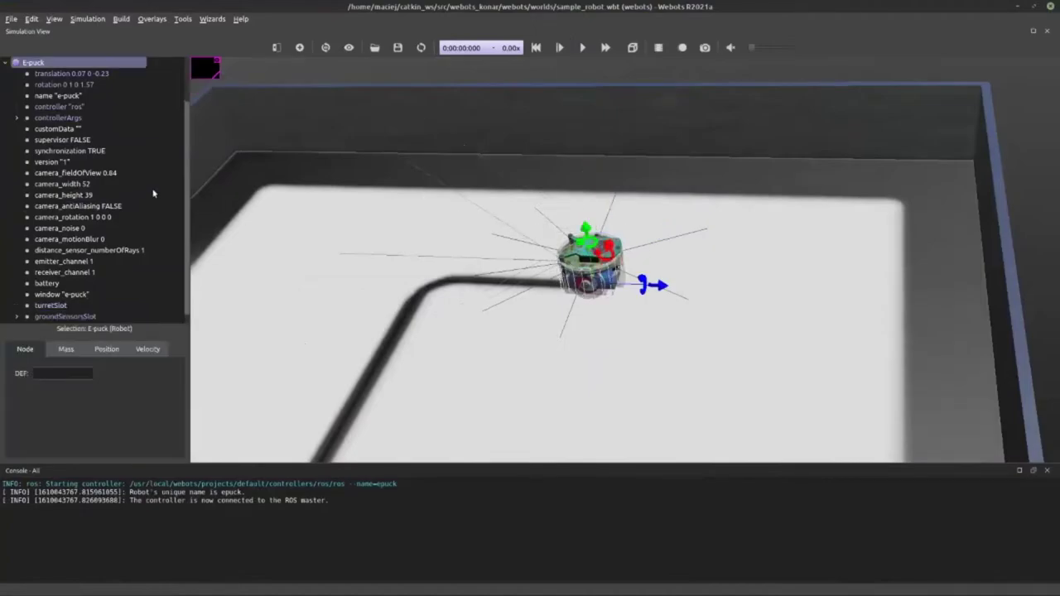
# Set the e-puck's camera_width to 256 and camera_height to 128, and run the simulation
pyautogui.scroll(-1, 124, 224)
pyautogui.scroll(3, 112, 240)
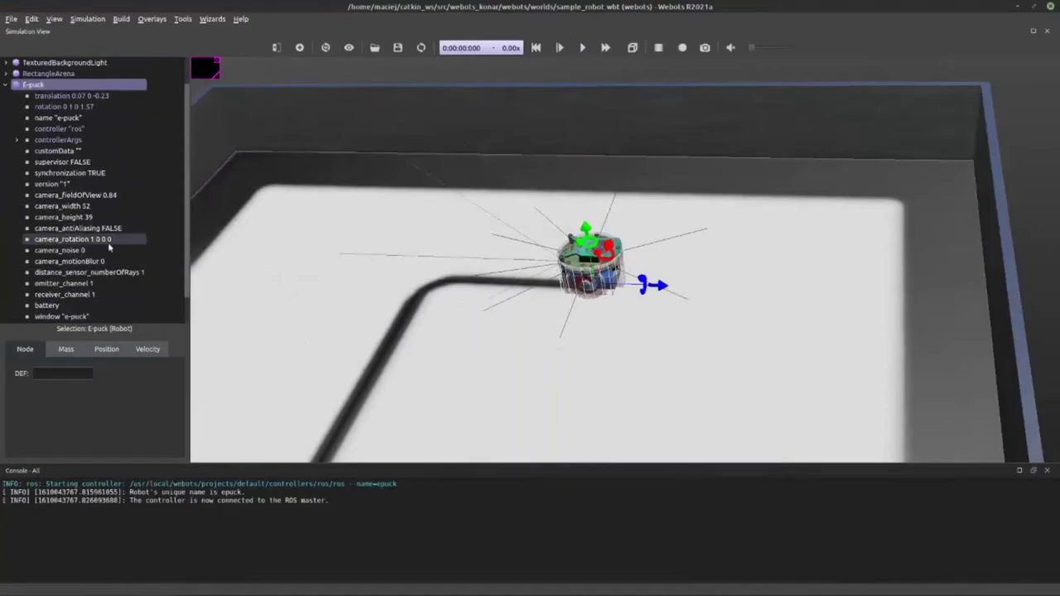
pyautogui.click(98, 217)
pyautogui.click(97, 207)
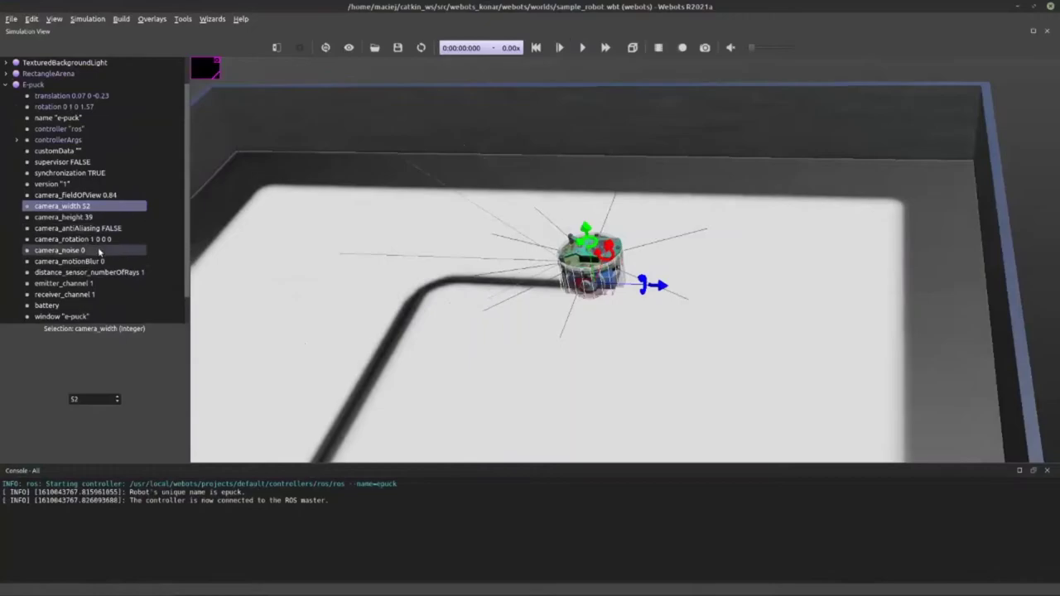
pyautogui.scroll(-1, 101, 247)
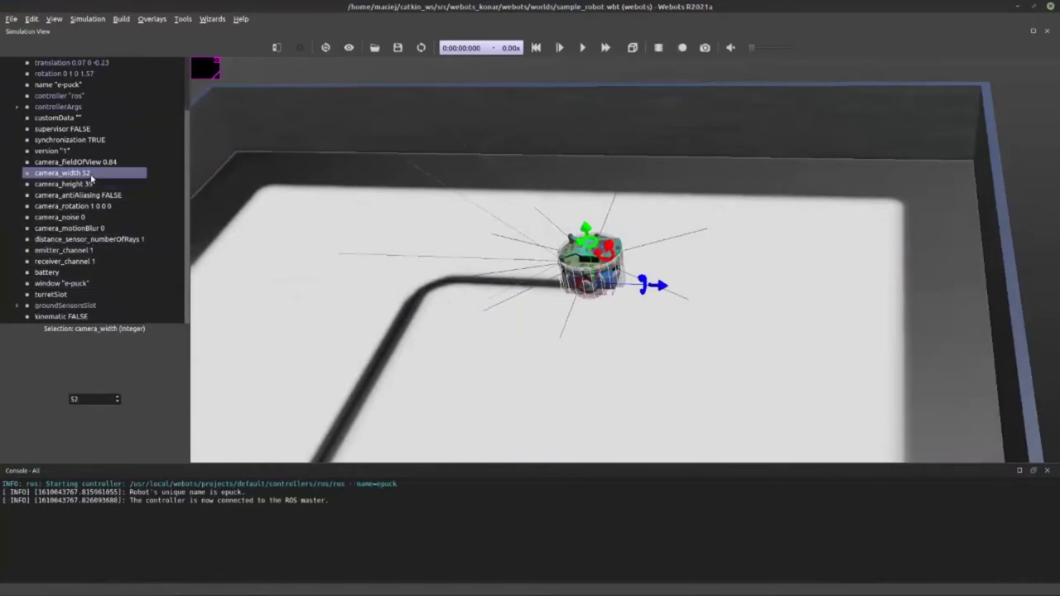
pyautogui.click(91, 176)
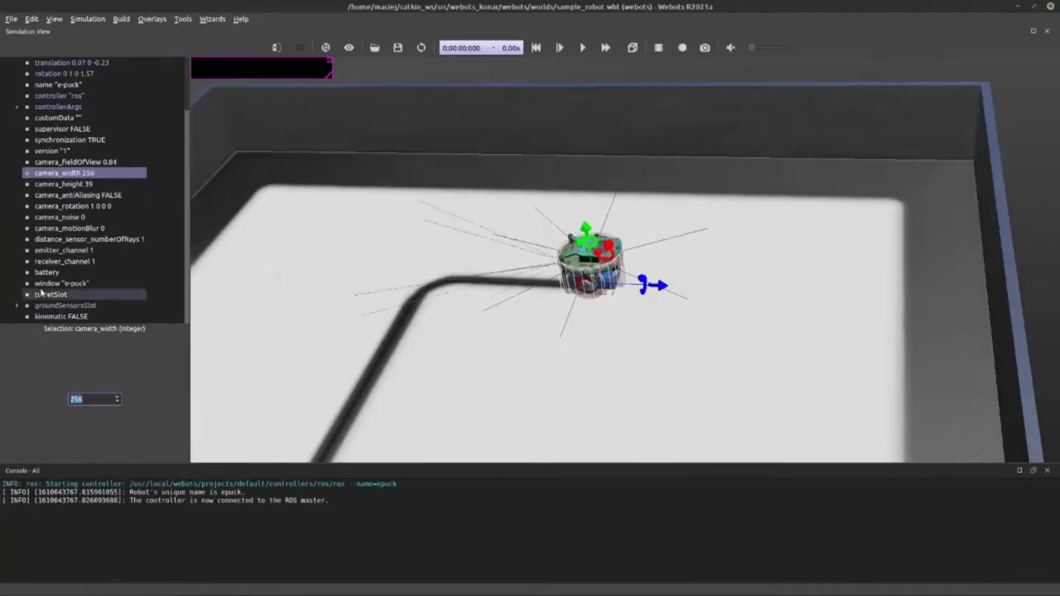
pyautogui.click(86, 184)
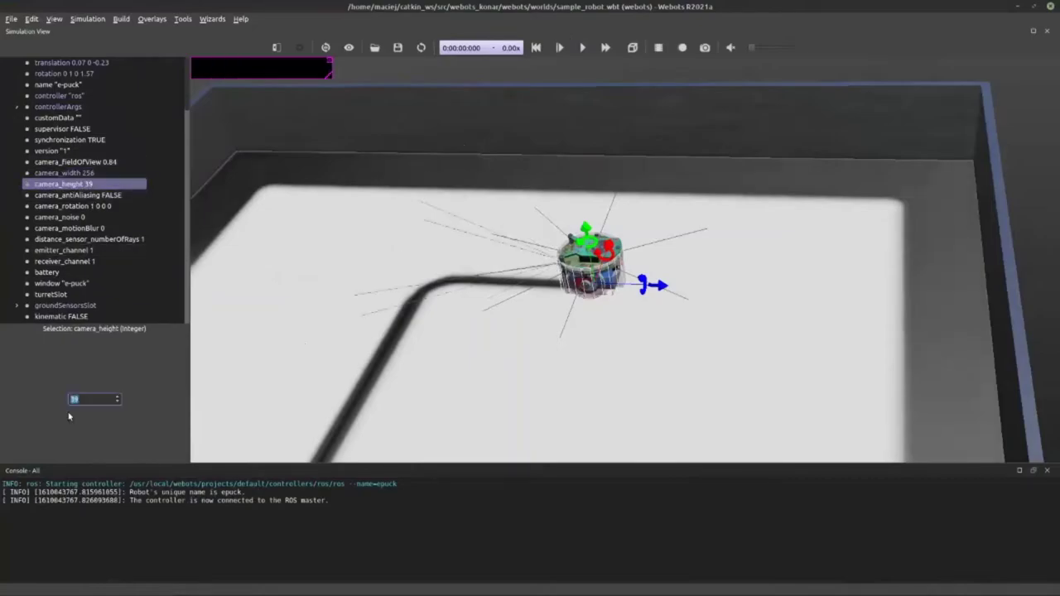
pyautogui.press('Return')
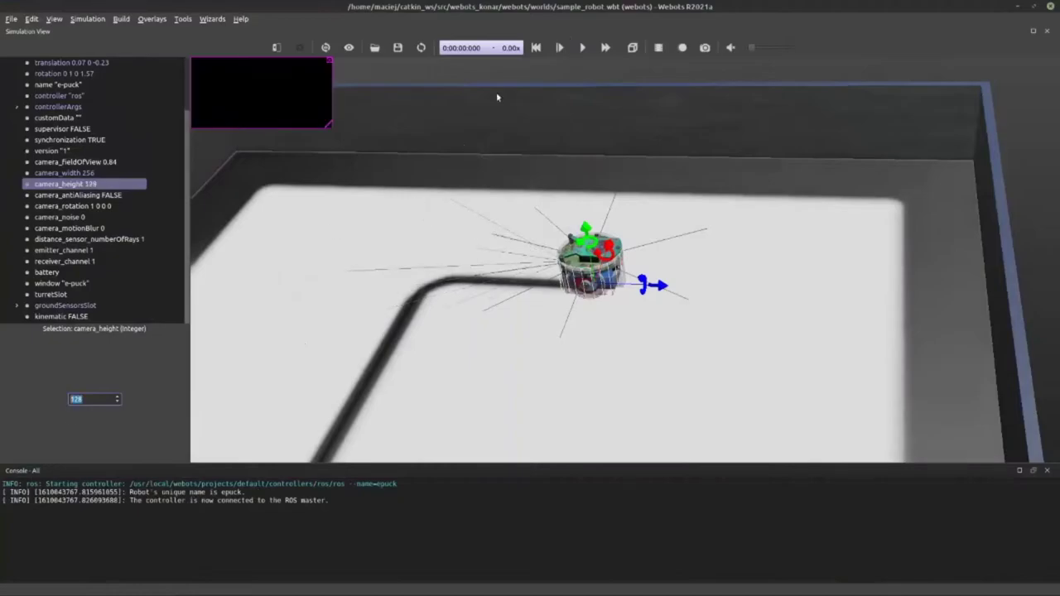
pyautogui.click(582, 47)
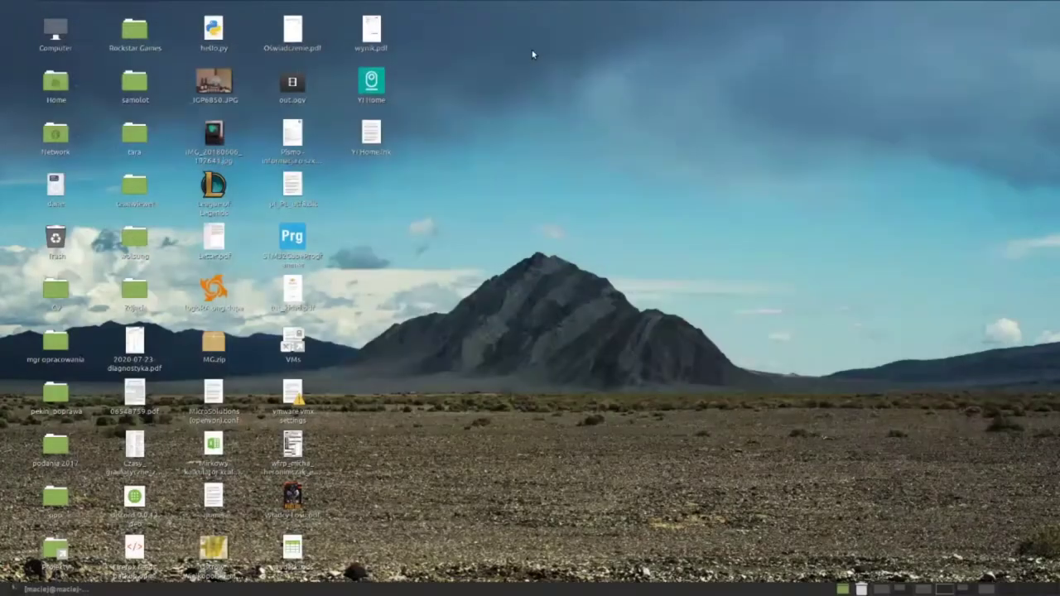
# Look through the desktop workspaces for the byobu terminal window
pyautogui.click(918, 591)
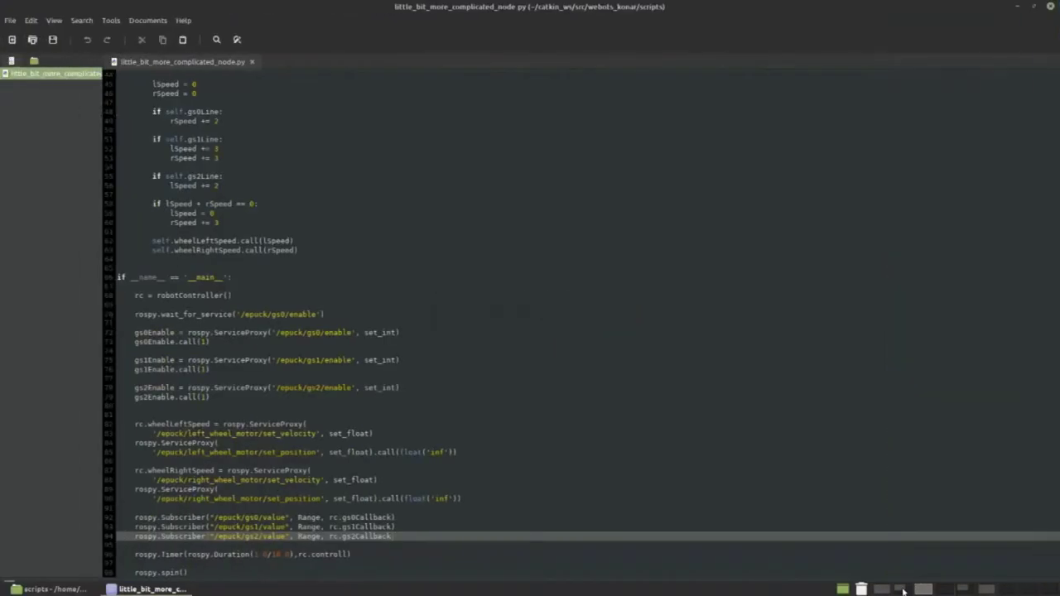
pyautogui.click(900, 590)
pyautogui.click(964, 589)
pyautogui.click(985, 590)
pyautogui.click(964, 589)
pyautogui.click(923, 586)
pyautogui.click(900, 590)
pyautogui.click(944, 590)
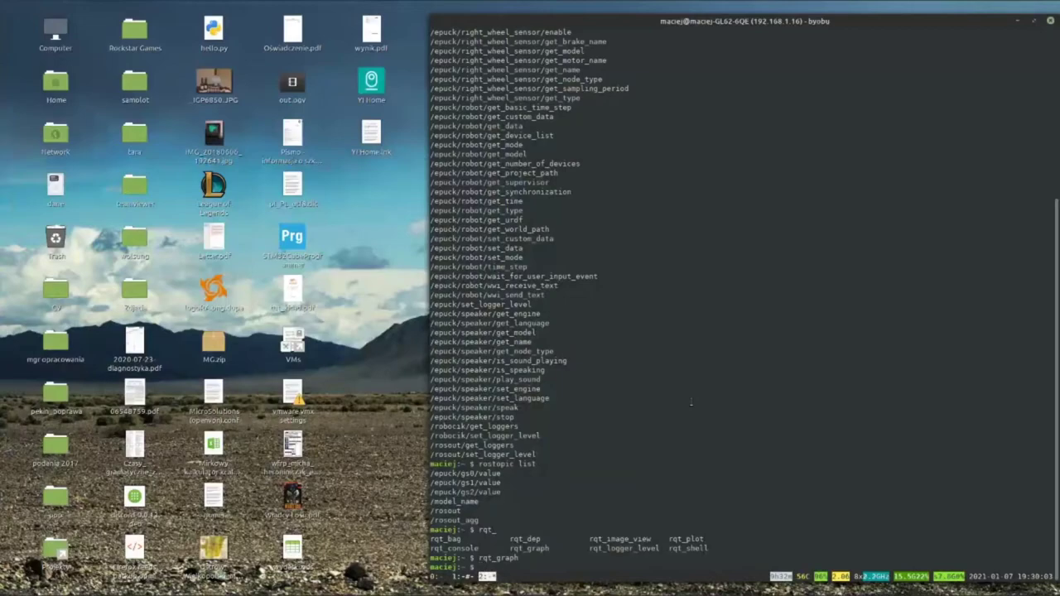
# Relaunch Webots with the webots command from the first byobu terminal window and minimize the terminal
pyautogui.press('F3')
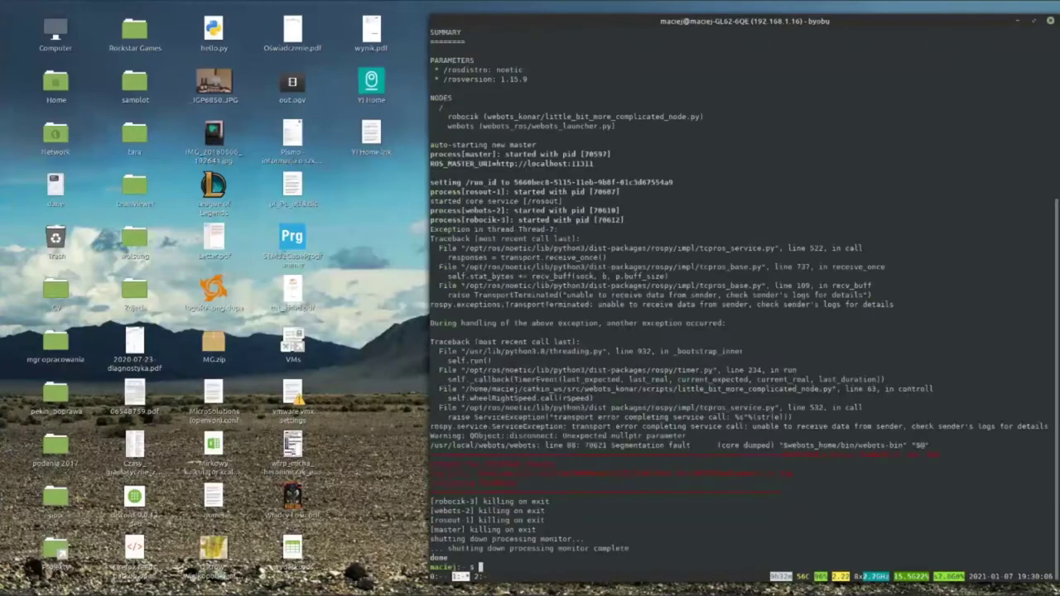
pyautogui.press('Up')
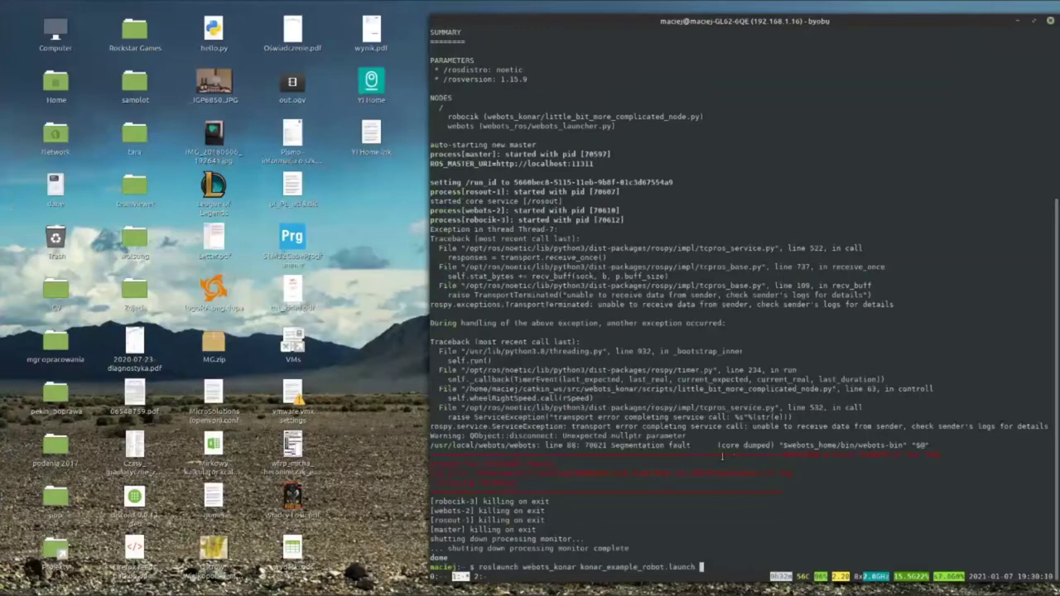
pyautogui.press('F4')
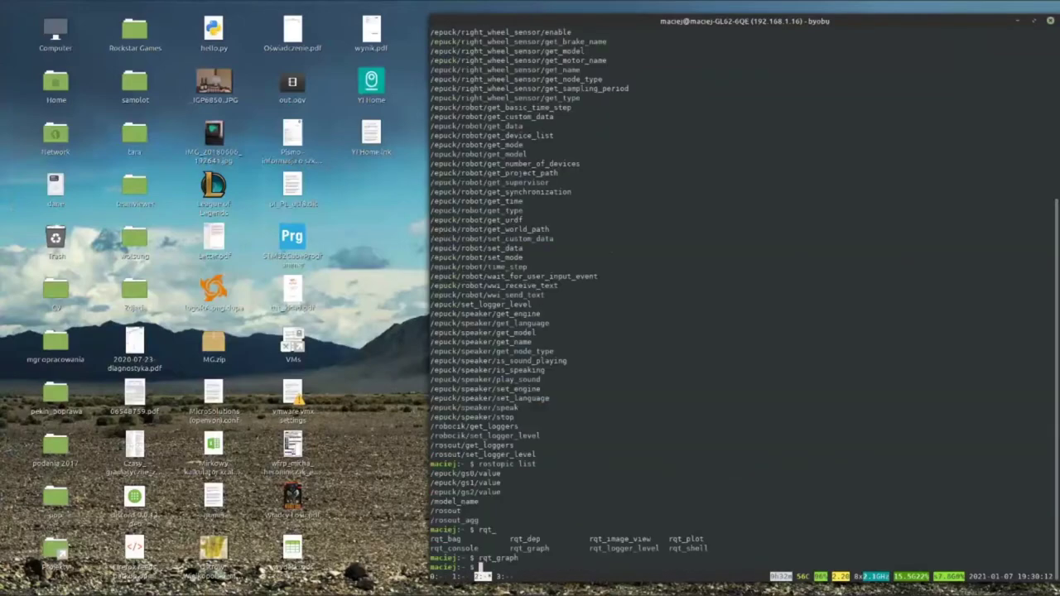
pyautogui.press('F3')
pyautogui.press('F3')
pyautogui.press('Up')
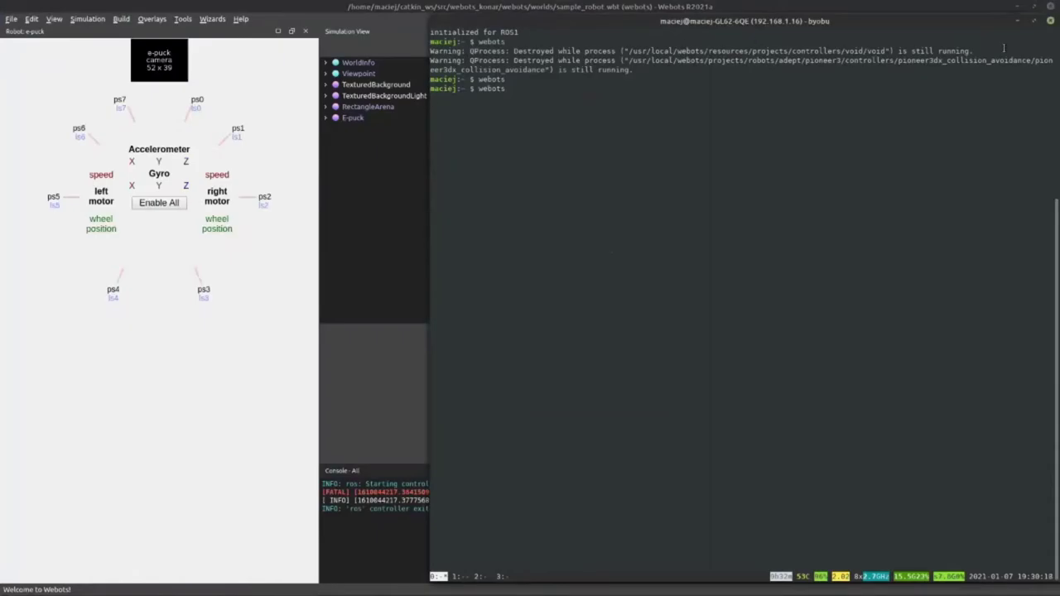
pyautogui.click(1018, 21)
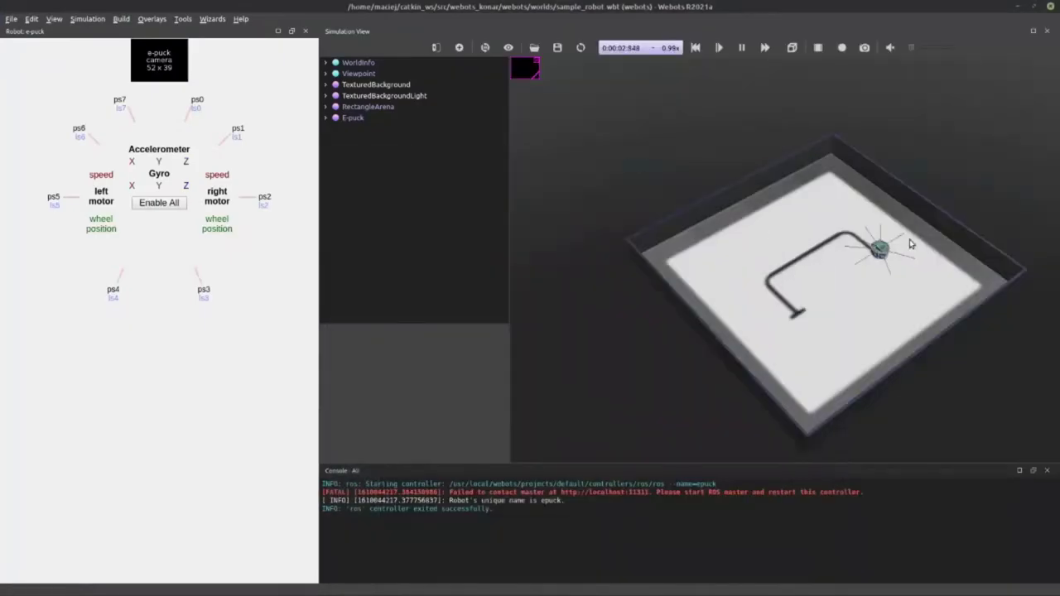
# Close the e-puck robot window and reset the simulation to time zero, leaving it paused
pyautogui.click(305, 31)
pyautogui.click(582, 47)
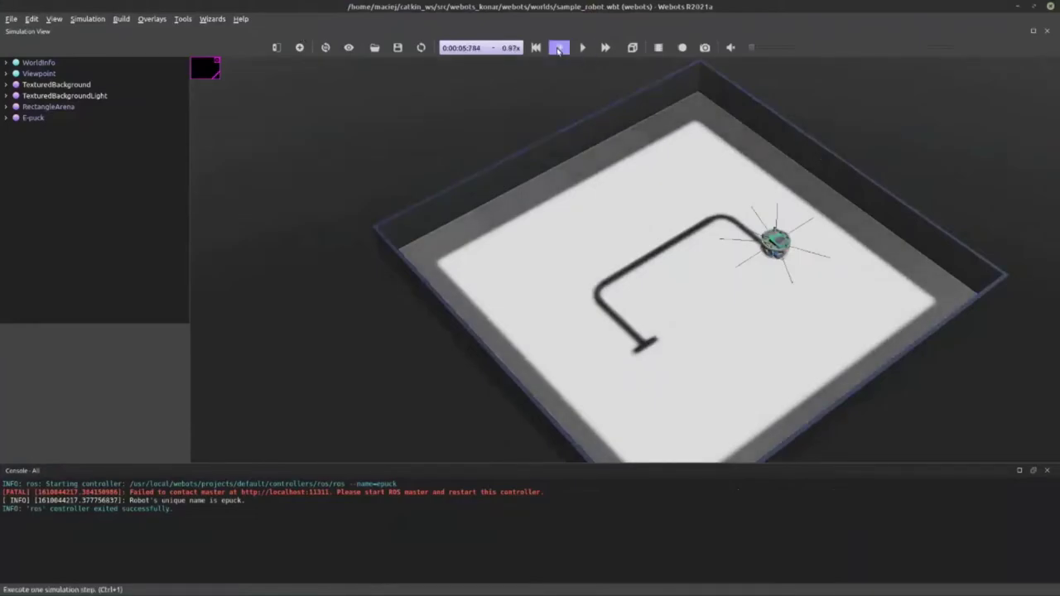
pyautogui.hotkey('ctrl', 'shift', 't')
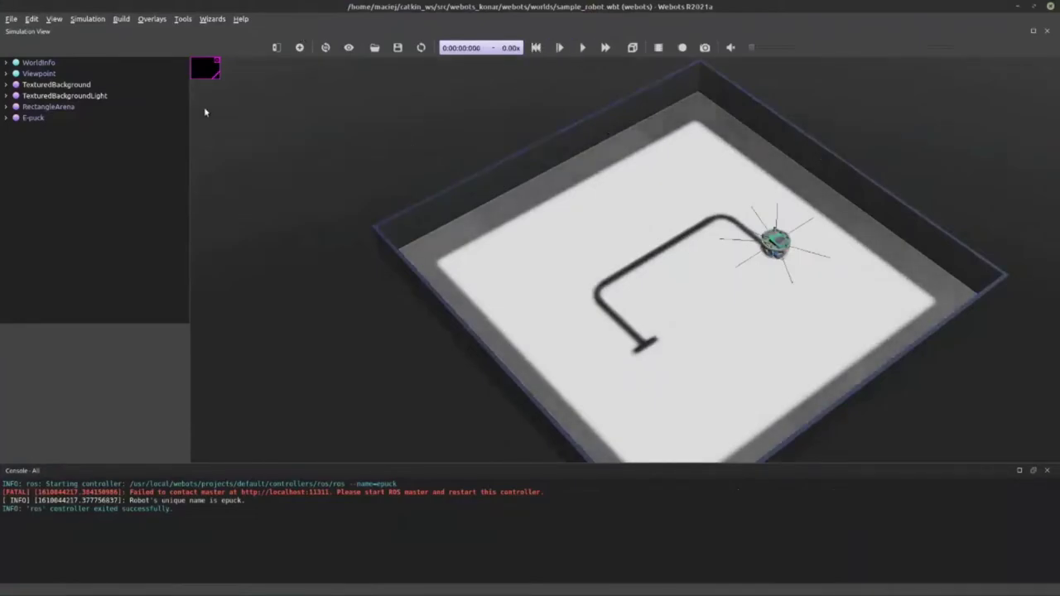
# Expand the E-puck node in the scene tree, select its turretSlot and review the camera fields
pyautogui.doubleClick(25, 118)
pyautogui.scroll(-2, 91, 240)
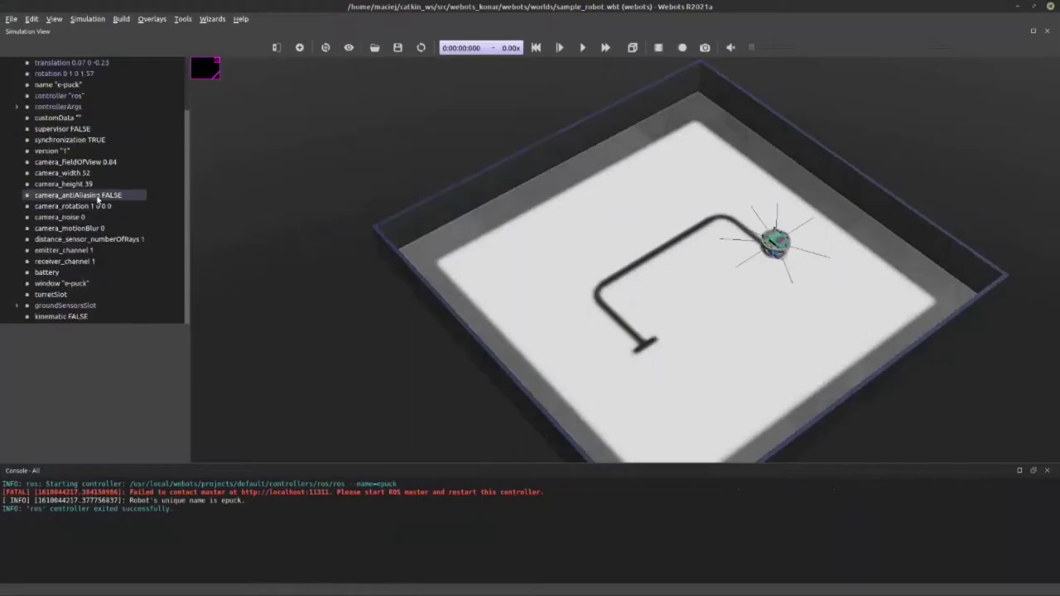
pyautogui.rightClick(90, 295)
pyautogui.click(49, 311)
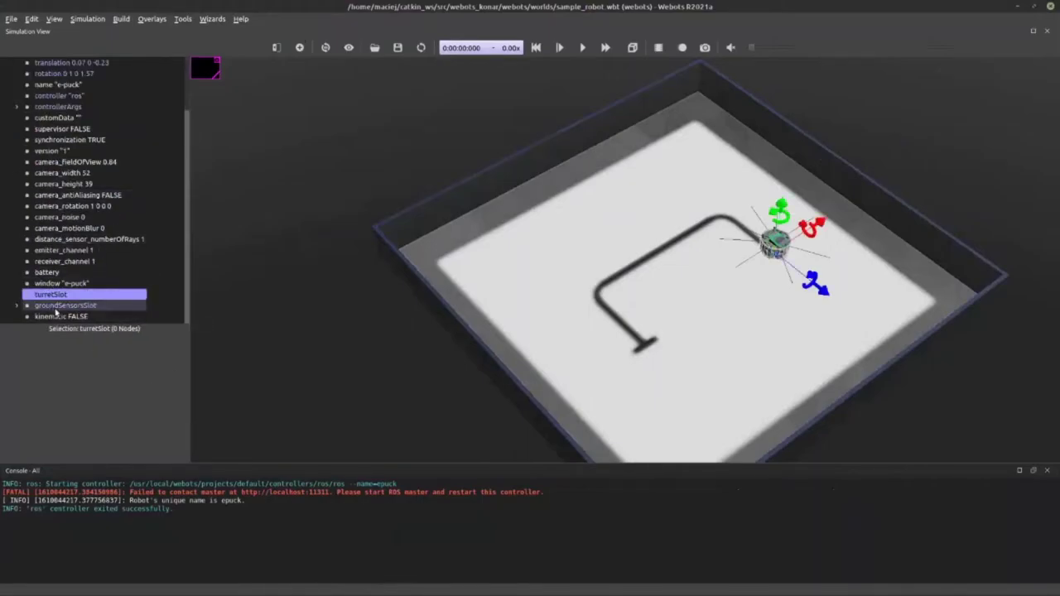
pyautogui.scroll(2, 56, 276)
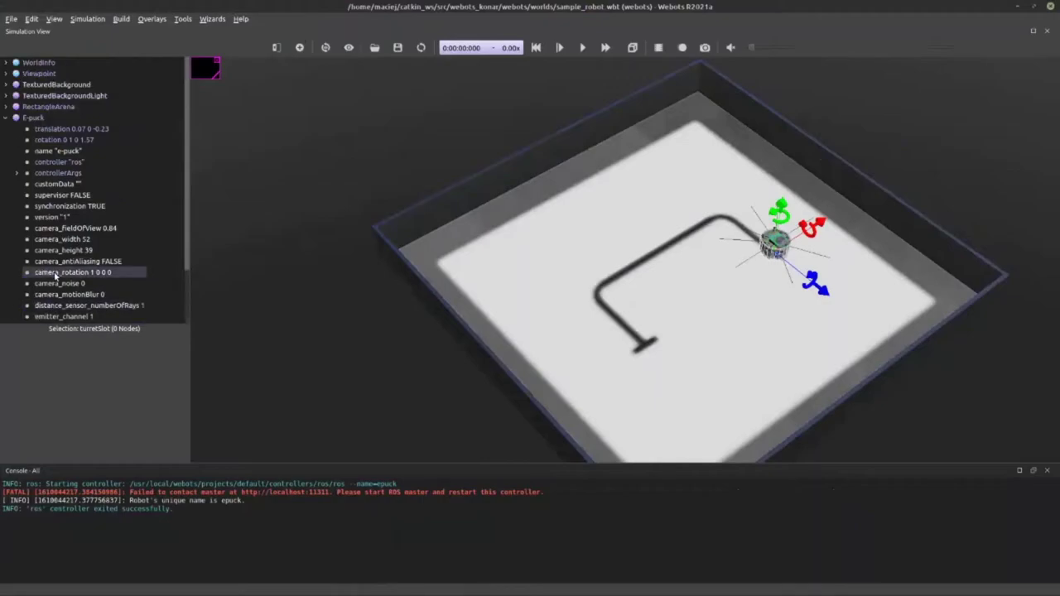
pyautogui.scroll(-1, 94, 267)
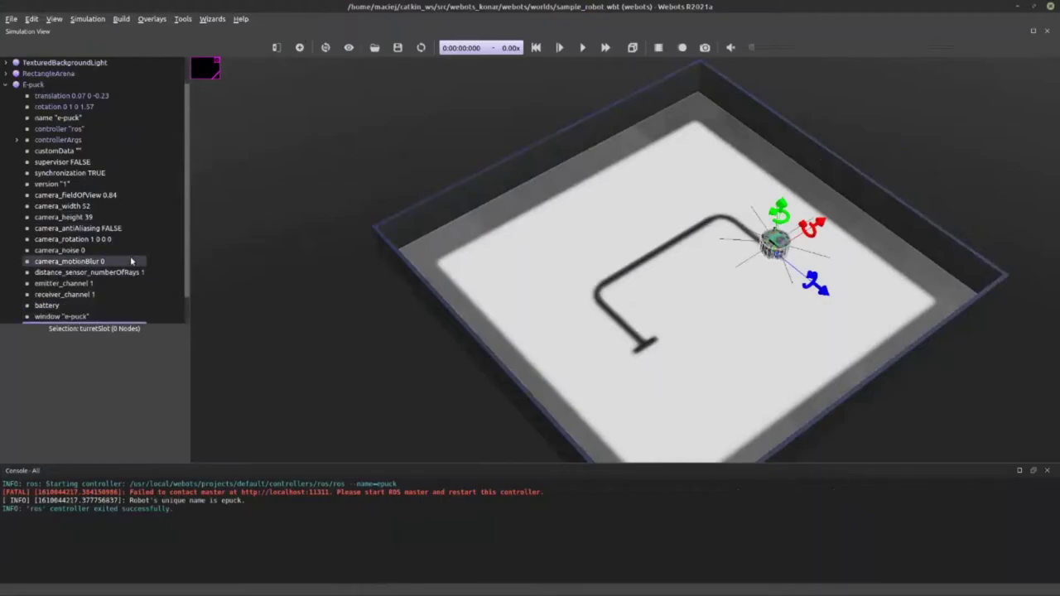
pyautogui.scroll(-1, 78, 142)
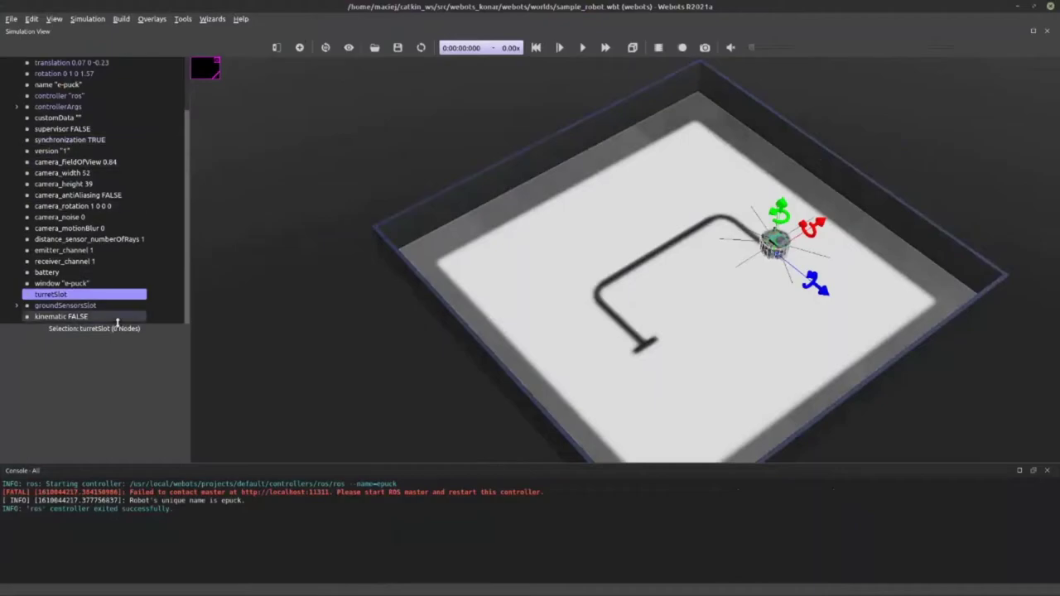
# Add a Camera base node to the e-puck's turretSlot and raise it to translation 0 0.01 0
pyautogui.rightClick(62, 294)
pyautogui.click(45, 296)
pyautogui.rightClick(44, 295)
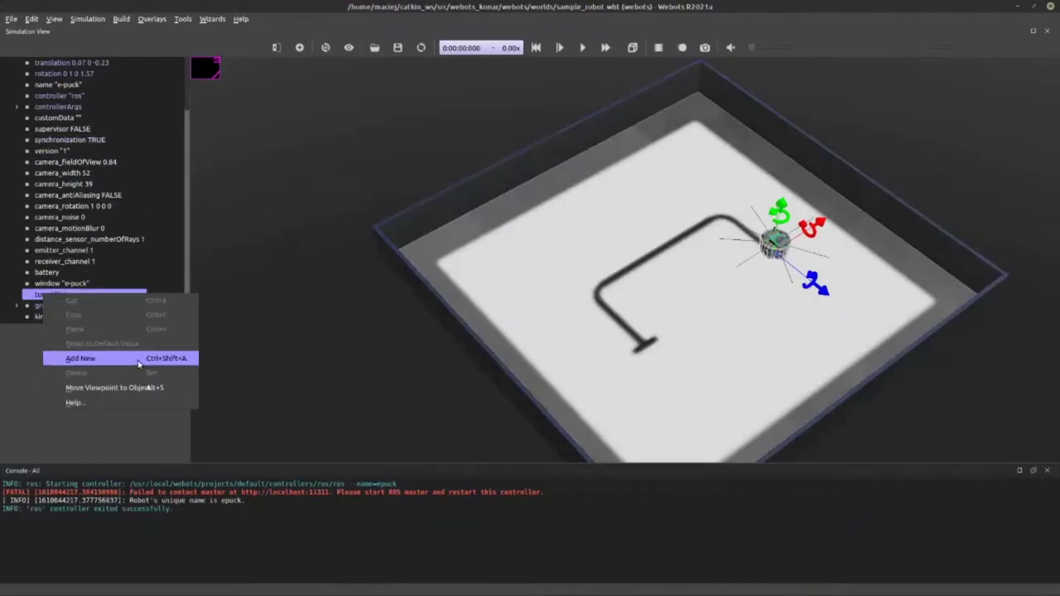
pyautogui.click(138, 359)
pyautogui.click(328, 165)
pyautogui.click(314, 154)
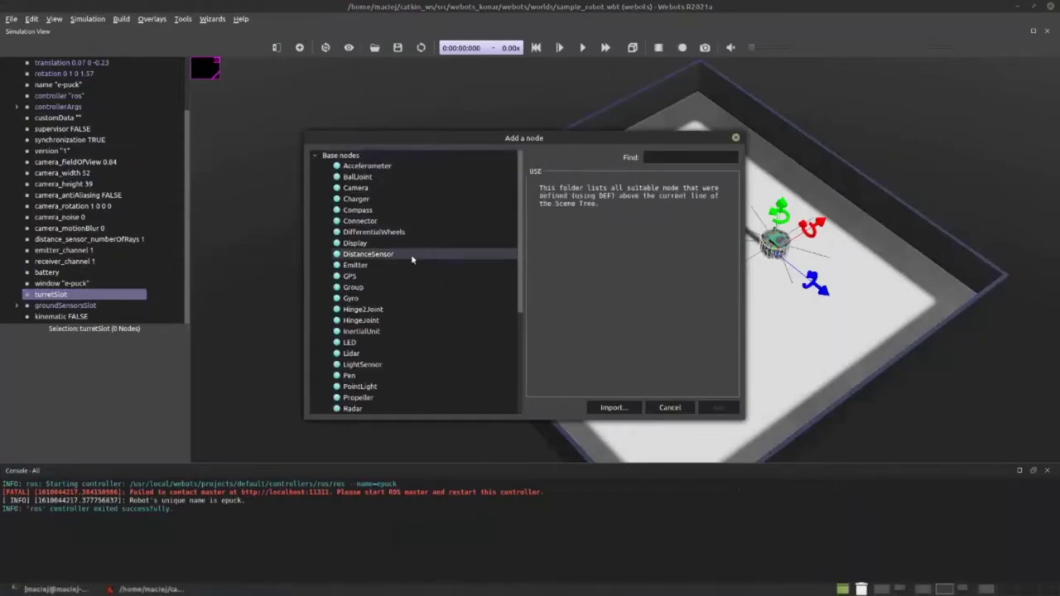
pyautogui.click(375, 198)
pyautogui.click(375, 188)
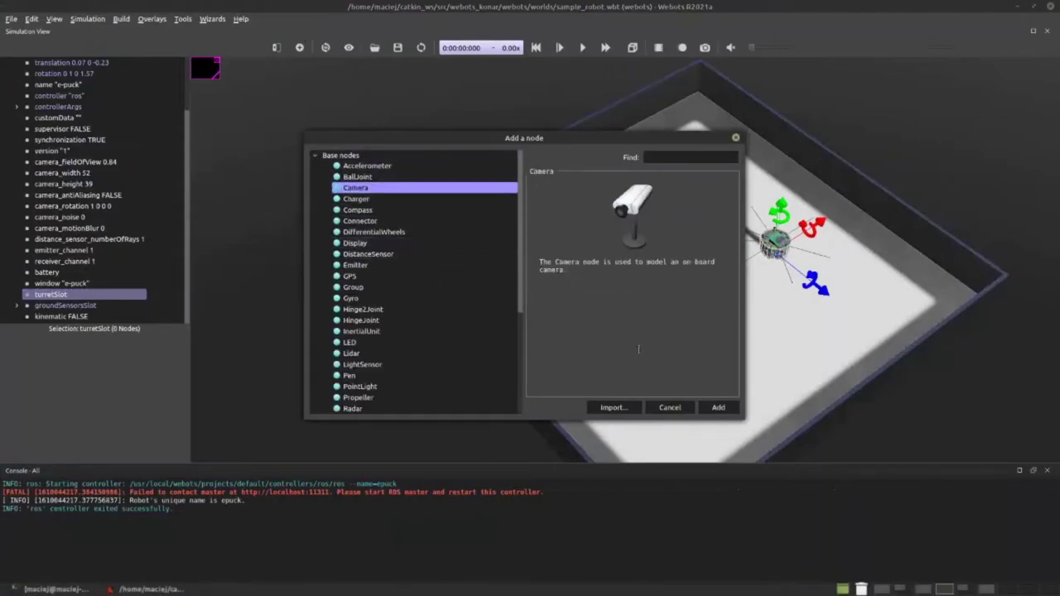
pyautogui.click(719, 408)
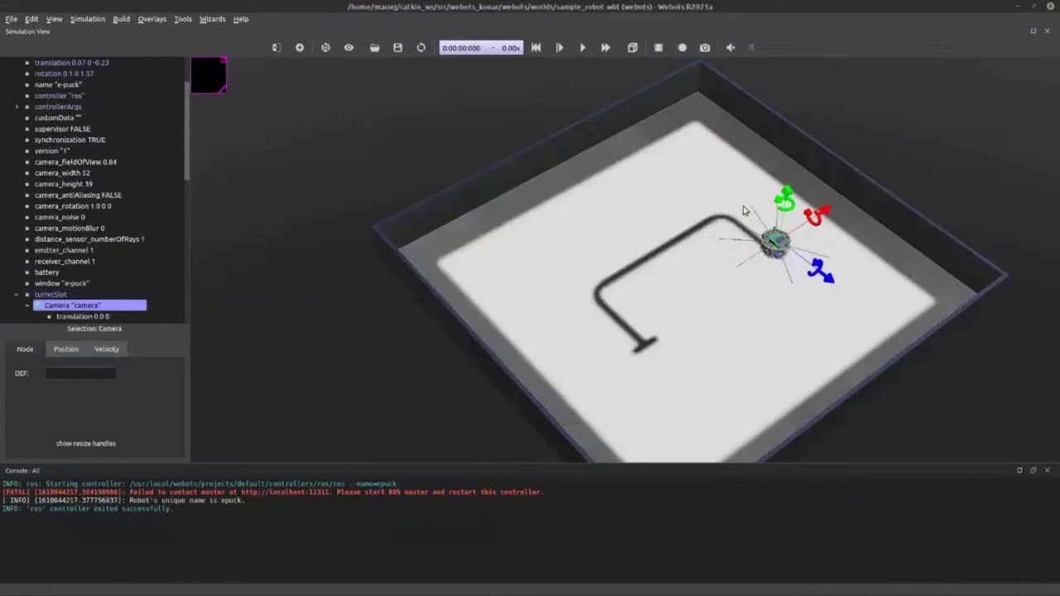
pyautogui.moveTo(785, 197); pyautogui.dragTo(787, 187)
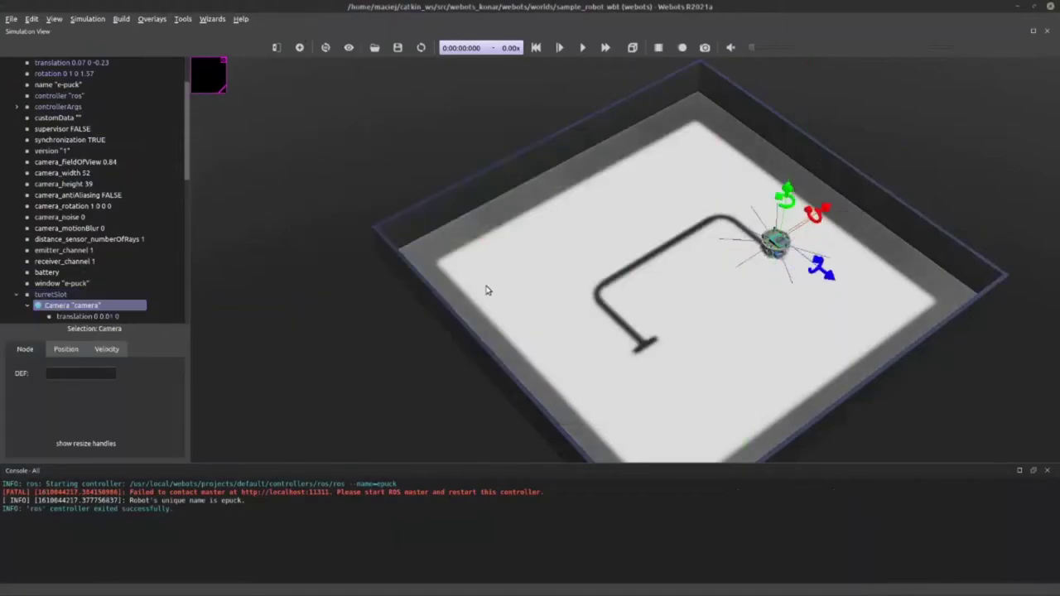
# Set the turret camera's width to 256 and its height to 128
pyautogui.scroll(-6, 109, 260)
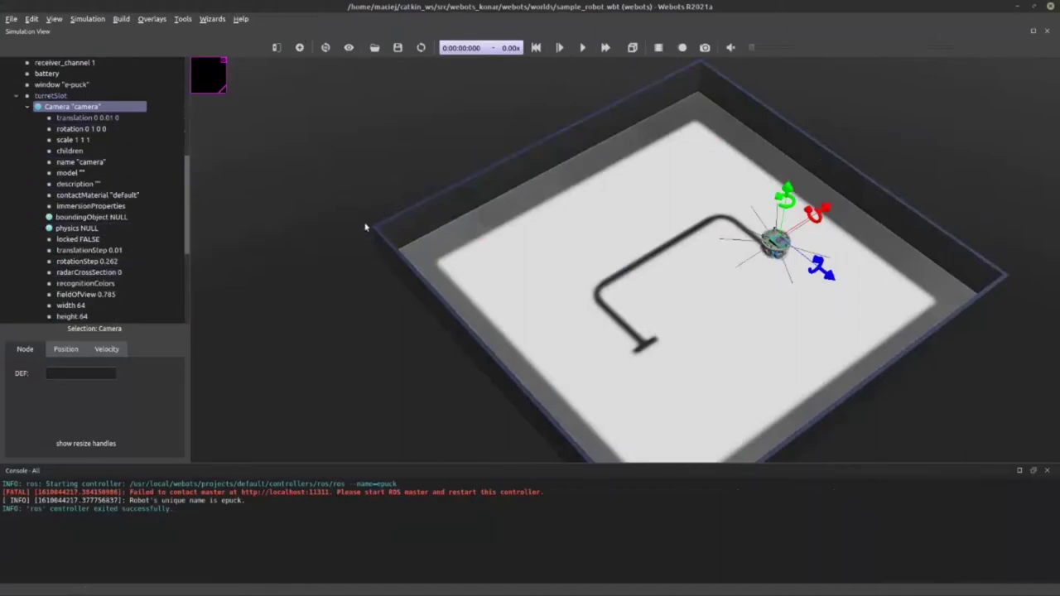
pyautogui.scroll(-1, 115, 277)
pyautogui.click(79, 273)
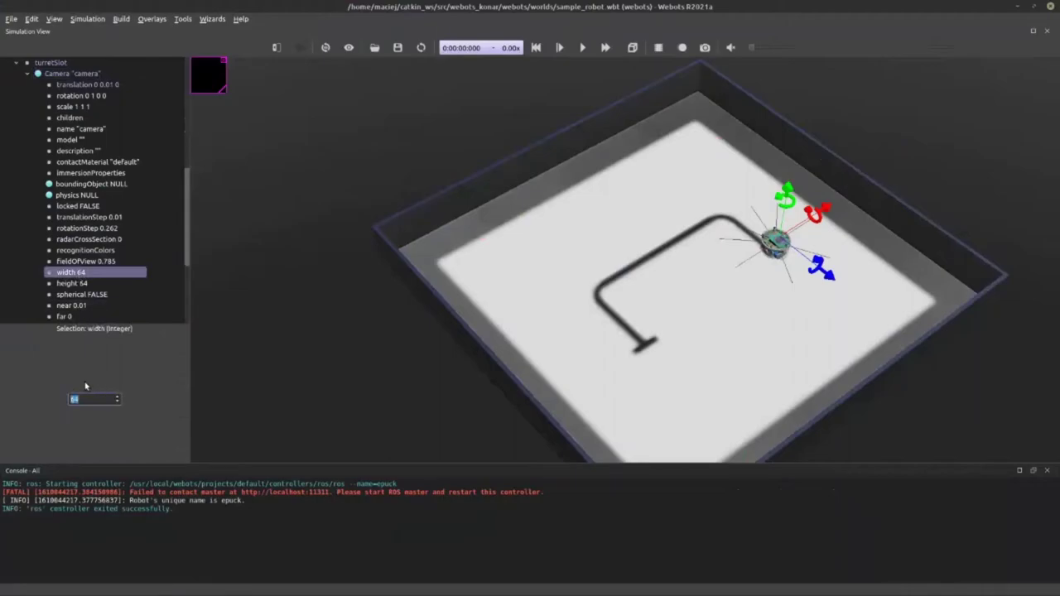
pyautogui.write('256')
pyautogui.press('Return')
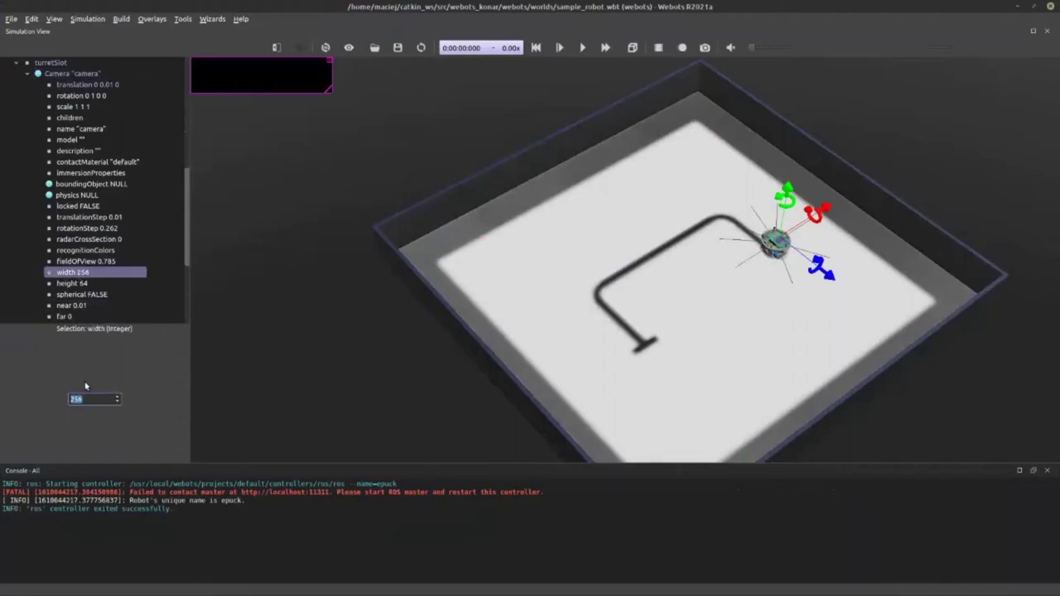
pyautogui.click(87, 284)
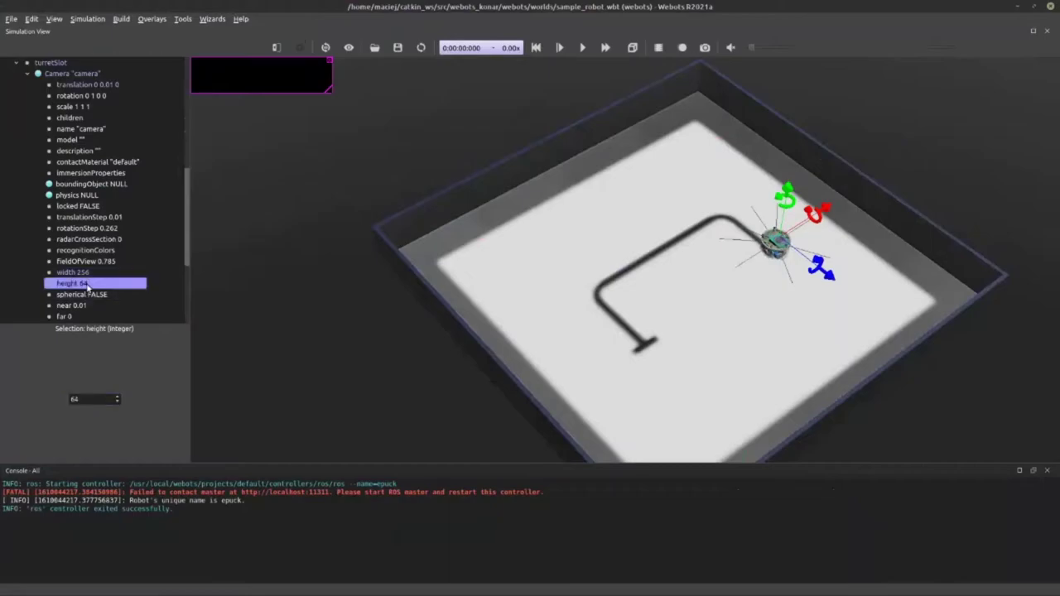
pyautogui.doubleClick(90, 399)
pyautogui.write('128')
pyautogui.press('Return')
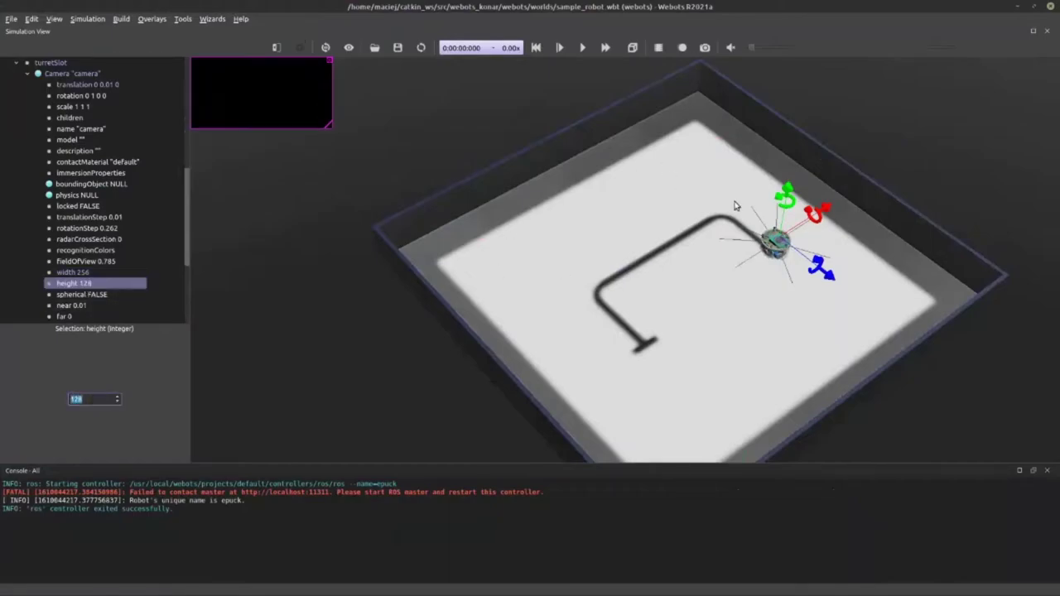
# Review the turret camera's fields and add a Recognition node to its recognition field
pyautogui.moveTo(186, 234); pyautogui.dragTo(182, 252)
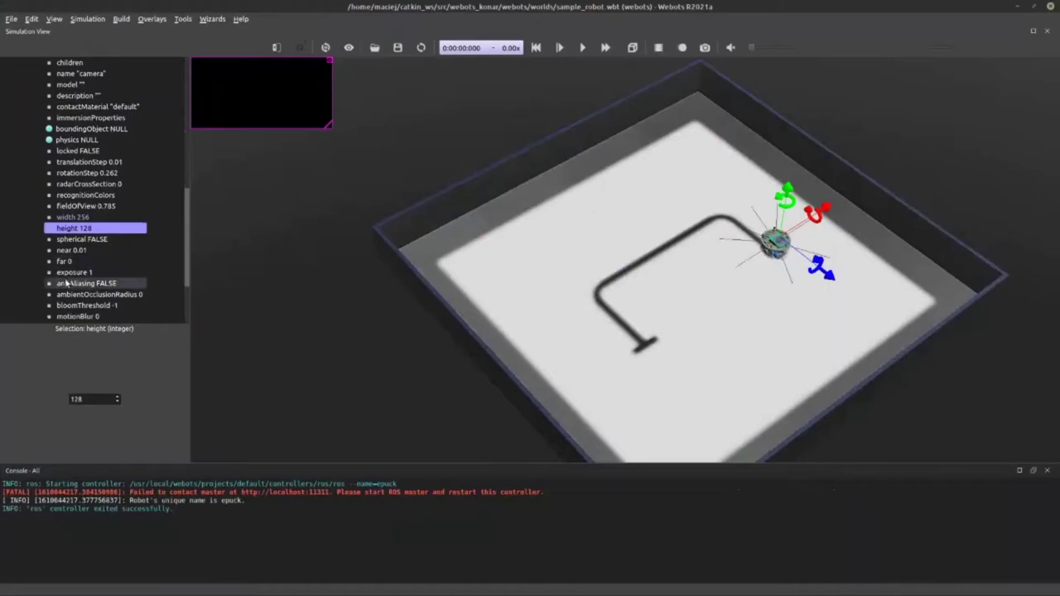
pyautogui.scroll(2, 96, 265)
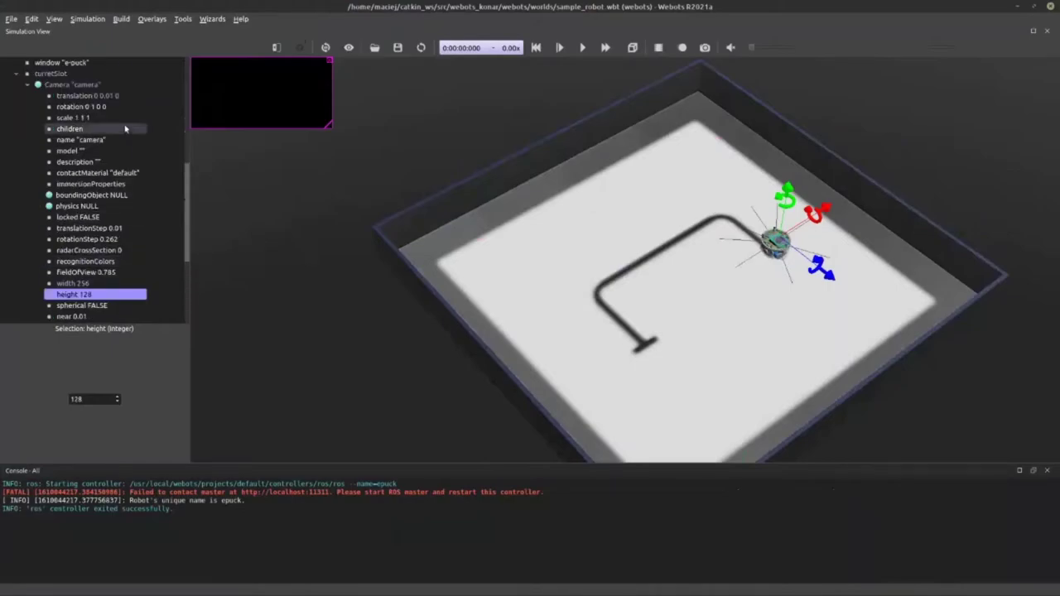
pyautogui.scroll(-5, 110, 222)
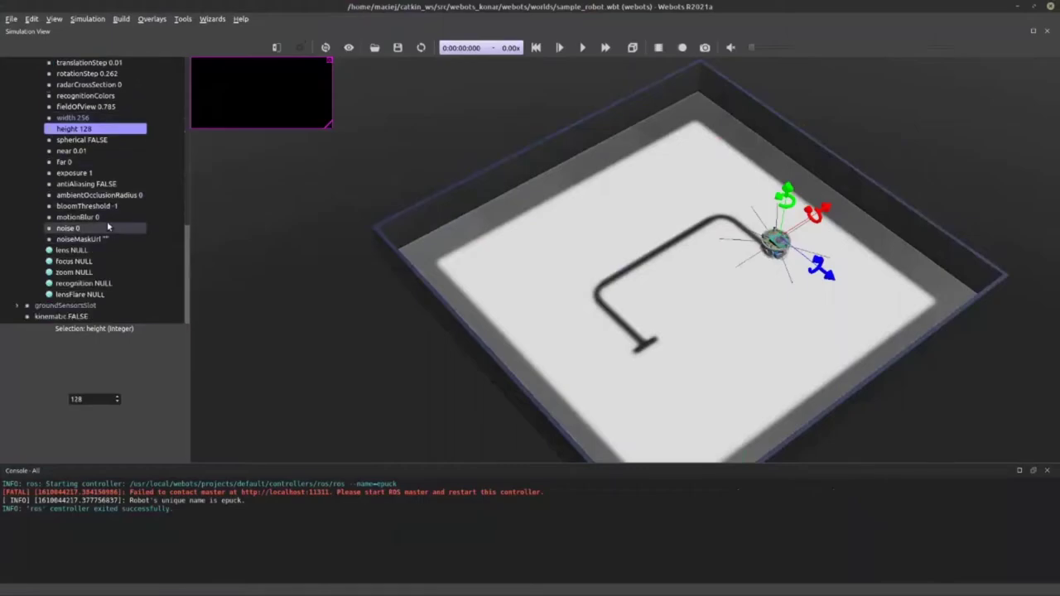
pyautogui.scroll(3, 107, 209)
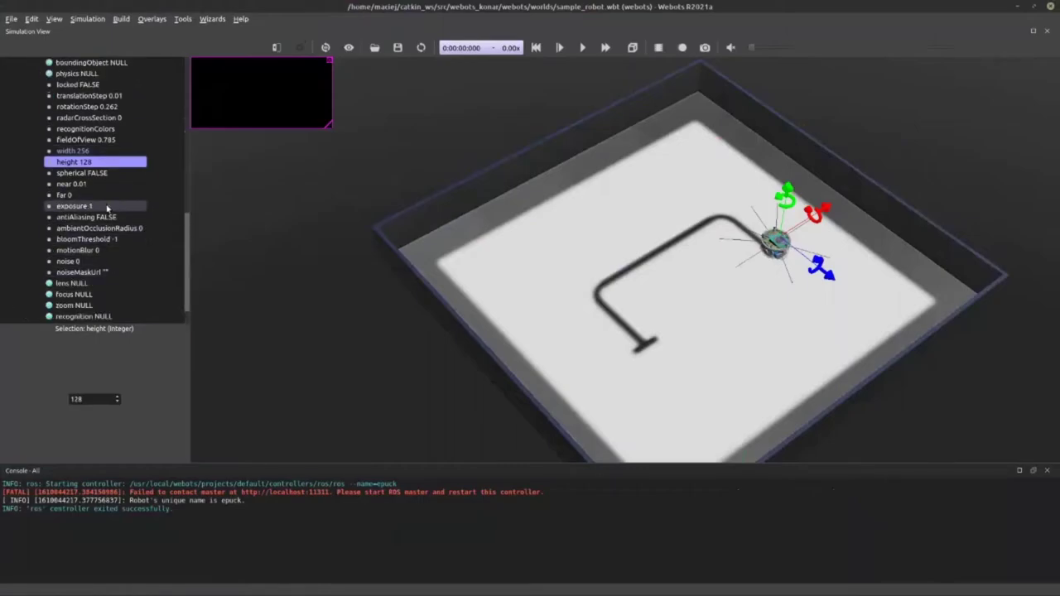
pyautogui.scroll(2, 108, 208)
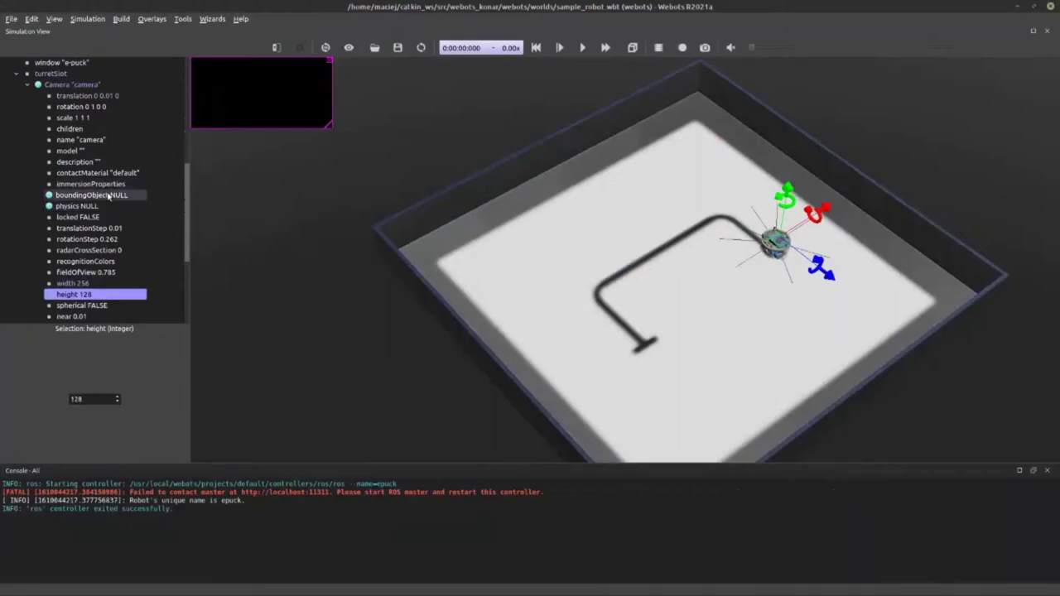
pyautogui.scroll(-3, 108, 220)
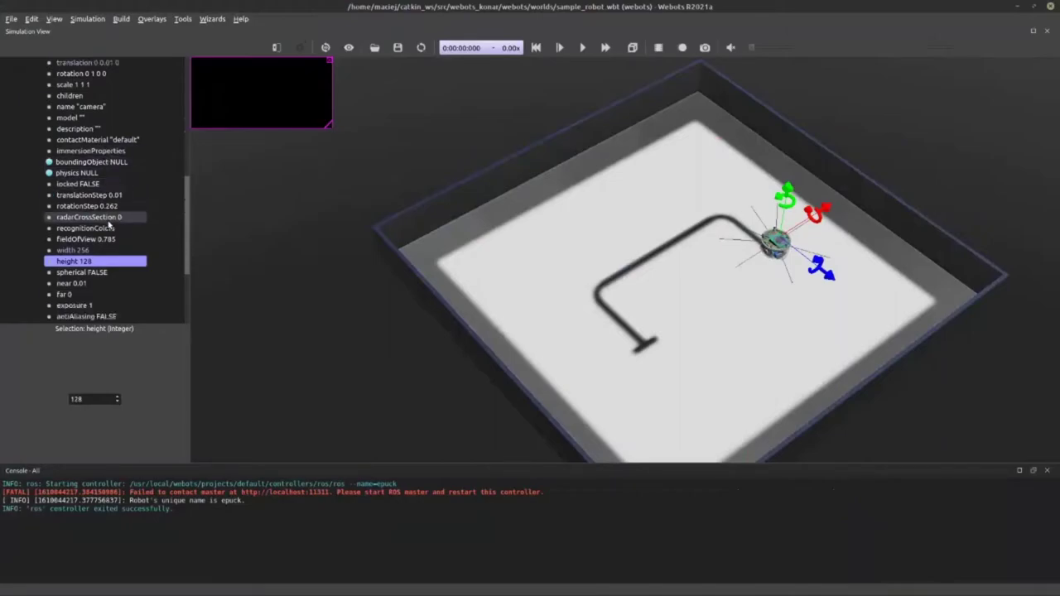
pyautogui.scroll(-2, 111, 245)
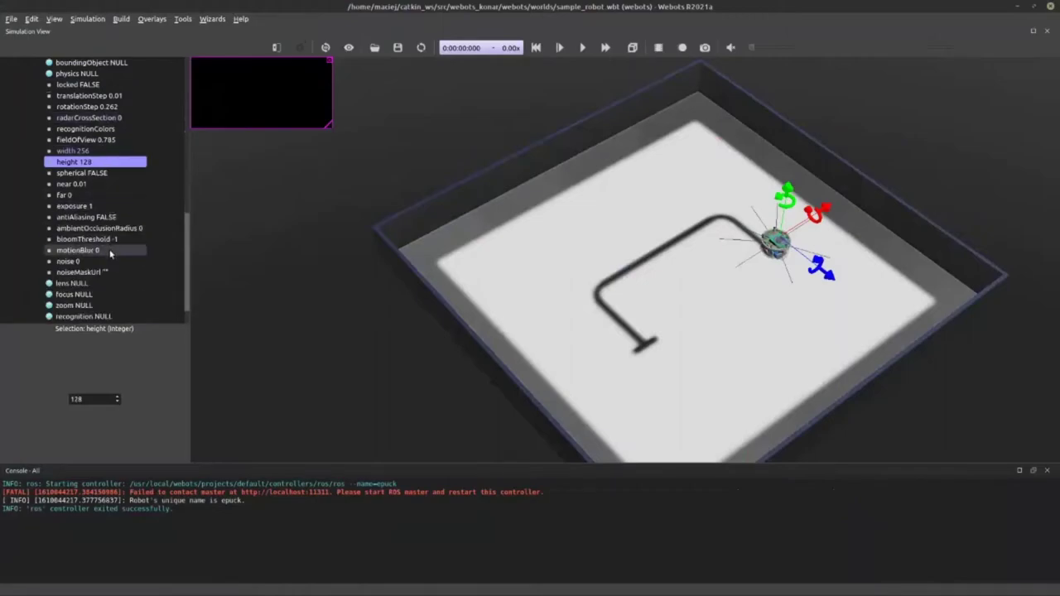
pyautogui.click(113, 284)
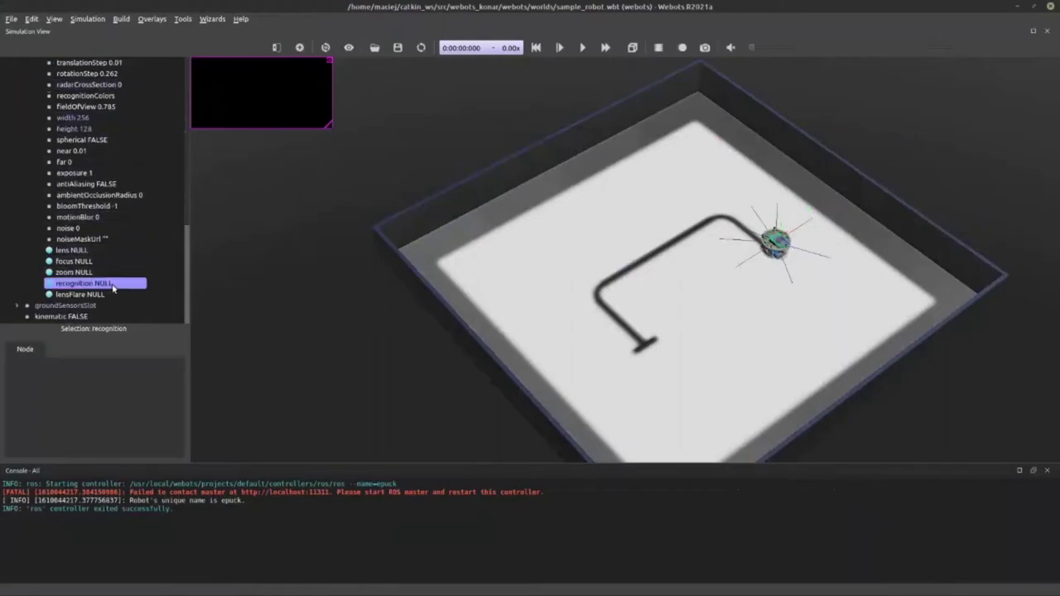
pyautogui.rightClick(117, 283)
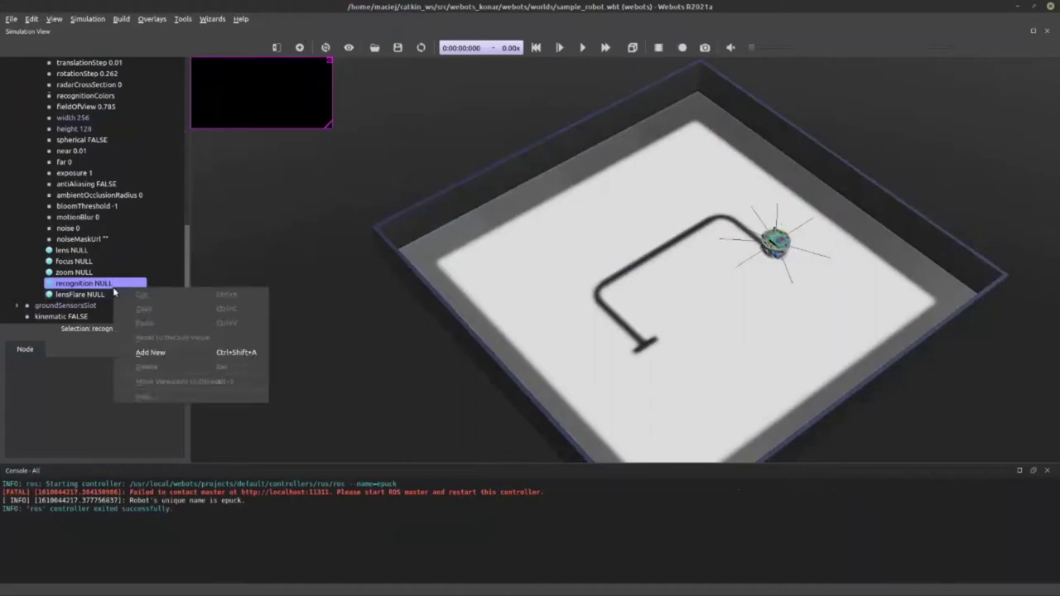
pyautogui.click(149, 352)
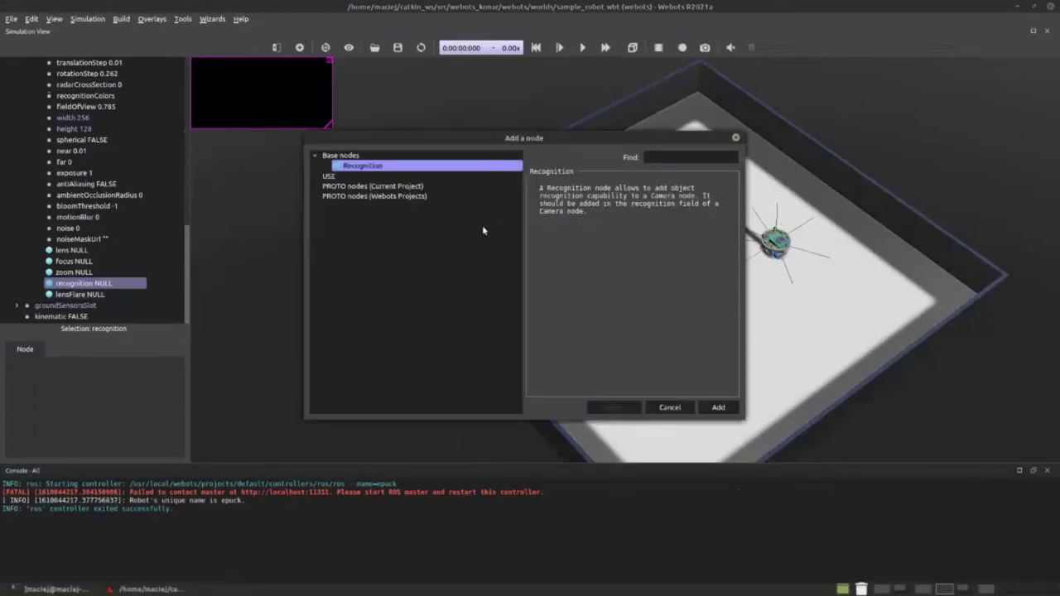
pyautogui.doubleClick(372, 167)
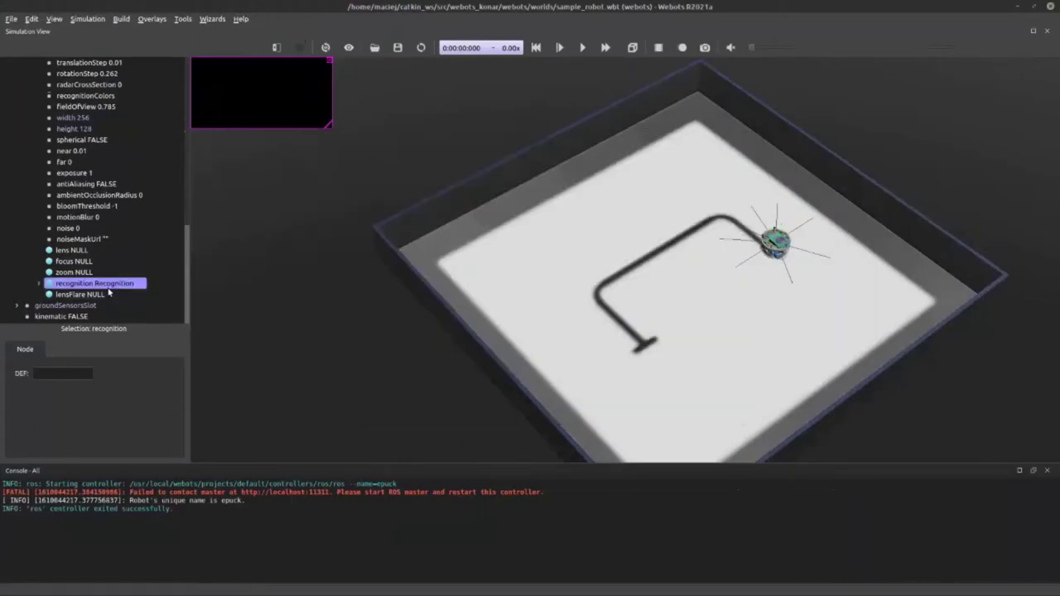
# Expand the camera's Recognition node and set segmentation to TRUE
pyautogui.click(38, 284)
pyautogui.scroll(-2, 109, 290)
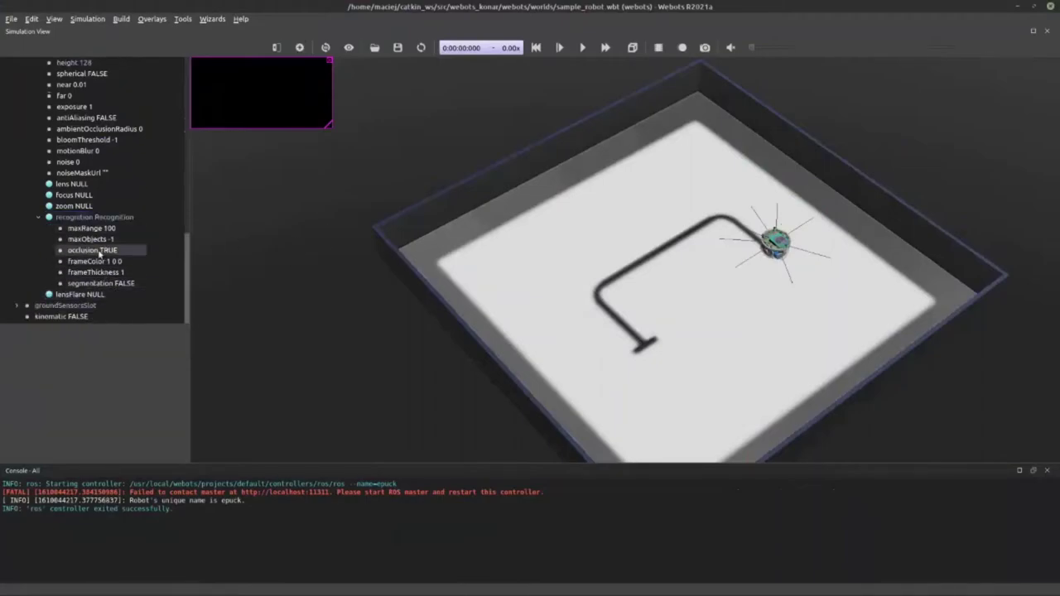
pyautogui.click(106, 283)
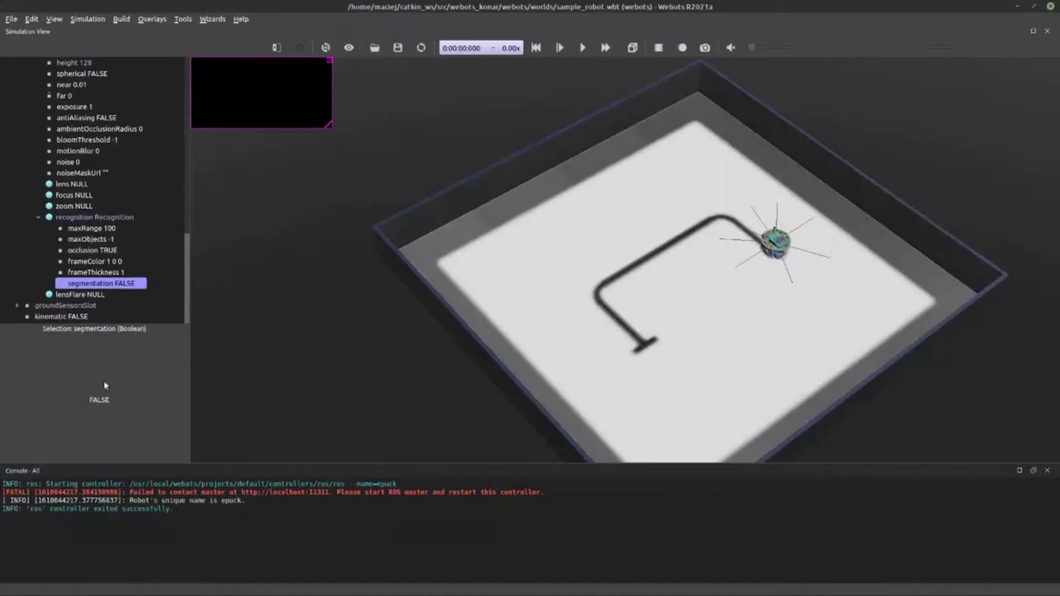
pyautogui.click(83, 401)
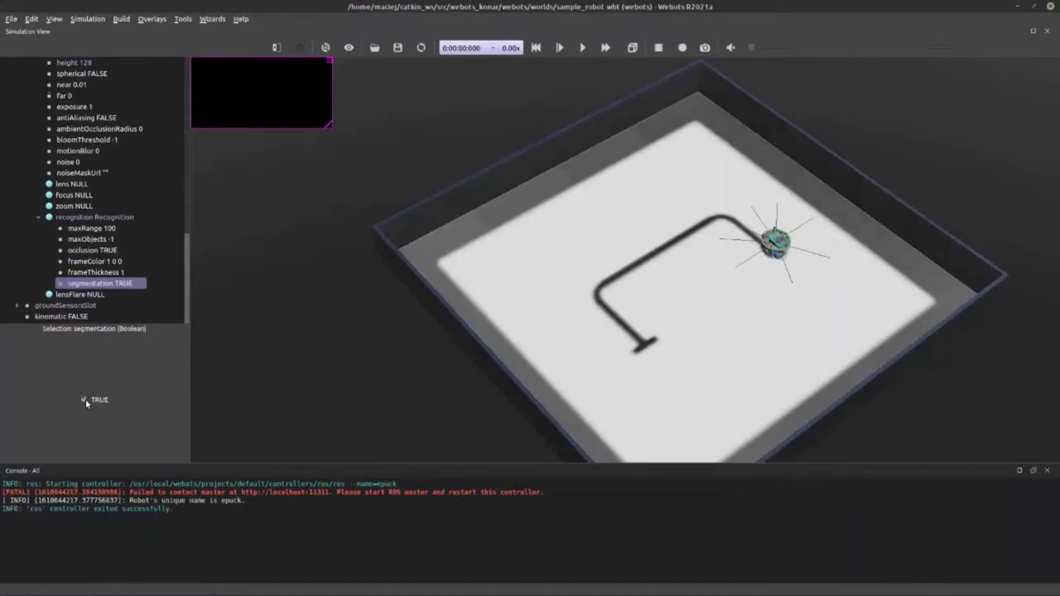
# Add a PingPongBall from the Webots Projects ball objects to the world and move it beside the corner of the black line, away from the robot
pyautogui.rightClick(589, 214)
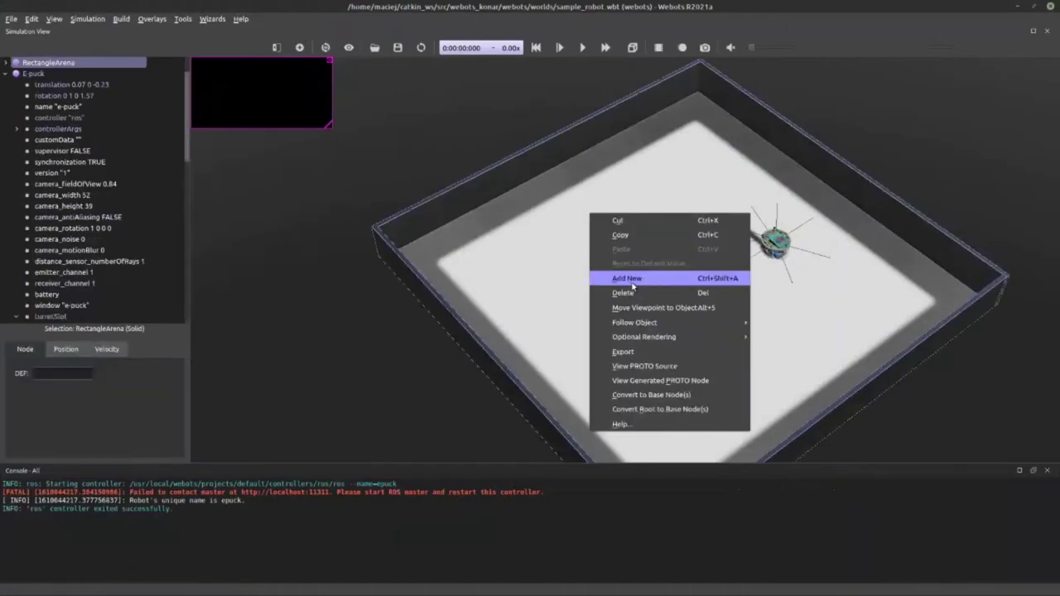
pyautogui.click(632, 280)
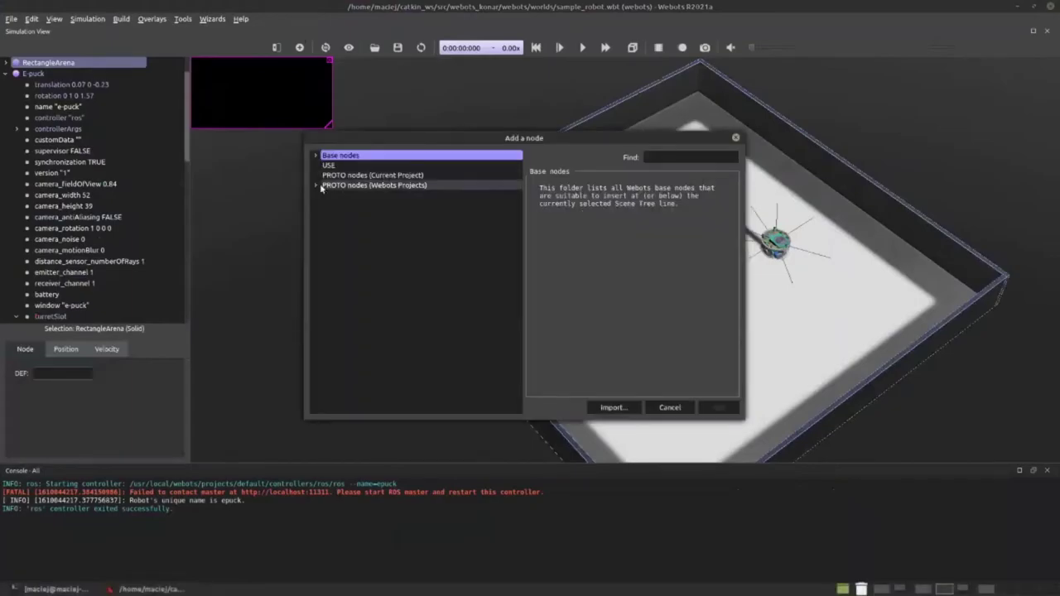
pyautogui.click(321, 187)
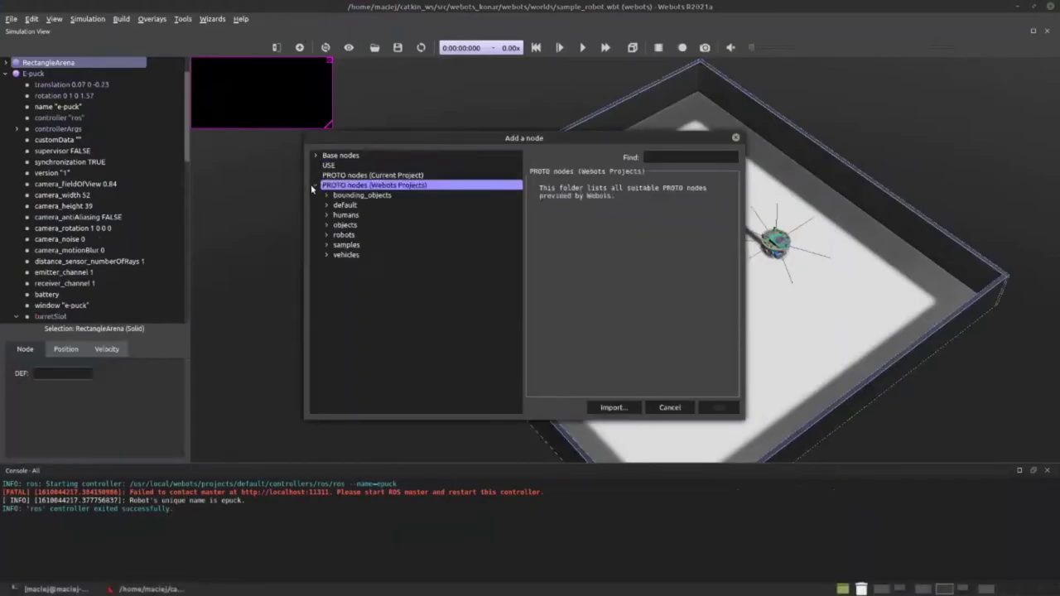
pyautogui.click(327, 245)
pyautogui.click(327, 245)
pyautogui.click(327, 225)
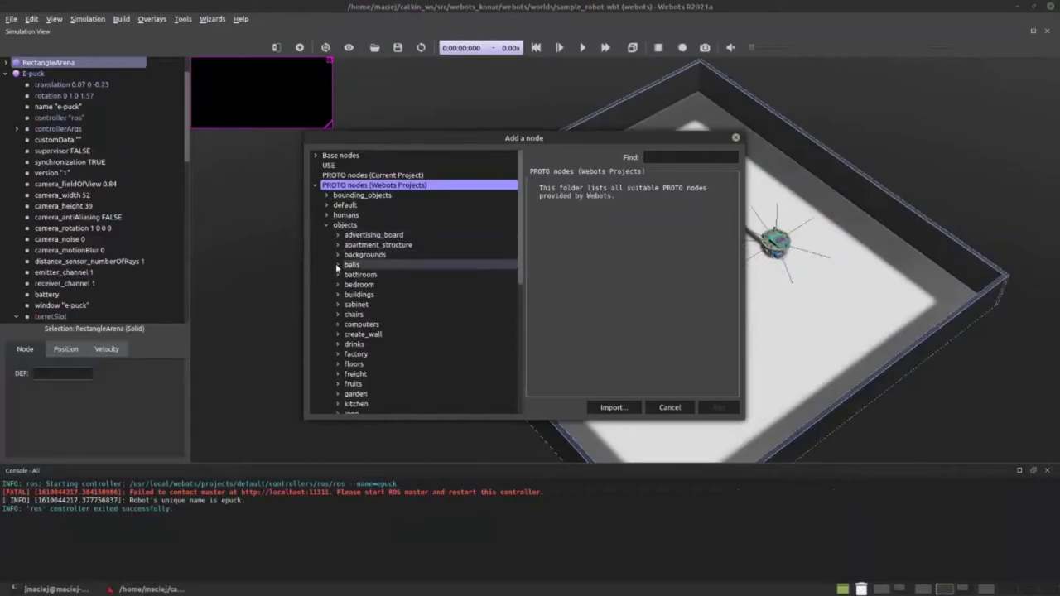
pyautogui.click(337, 264)
pyautogui.click(361, 287)
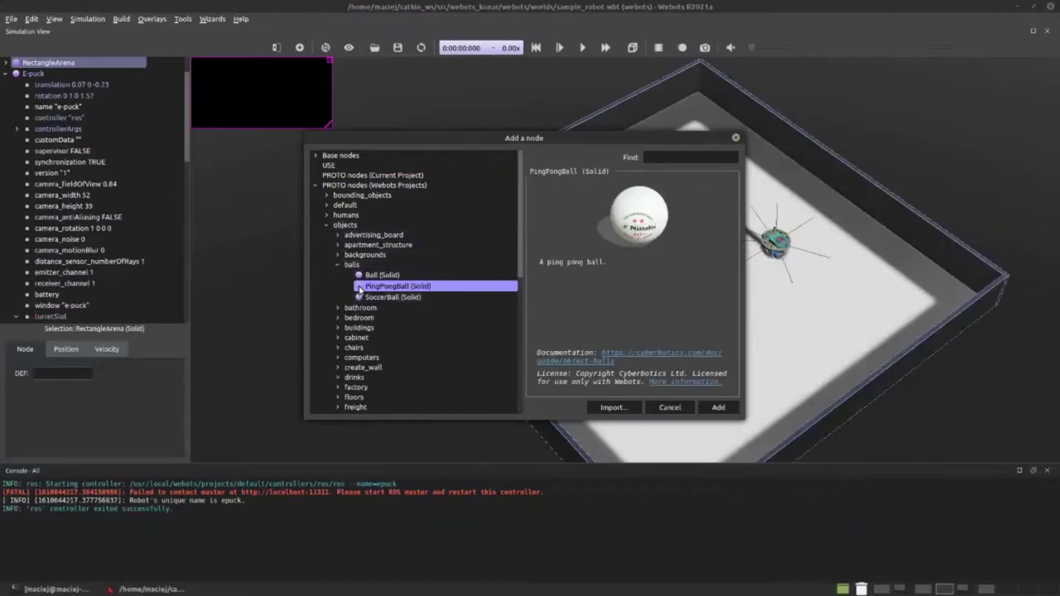
pyautogui.click(726, 407)
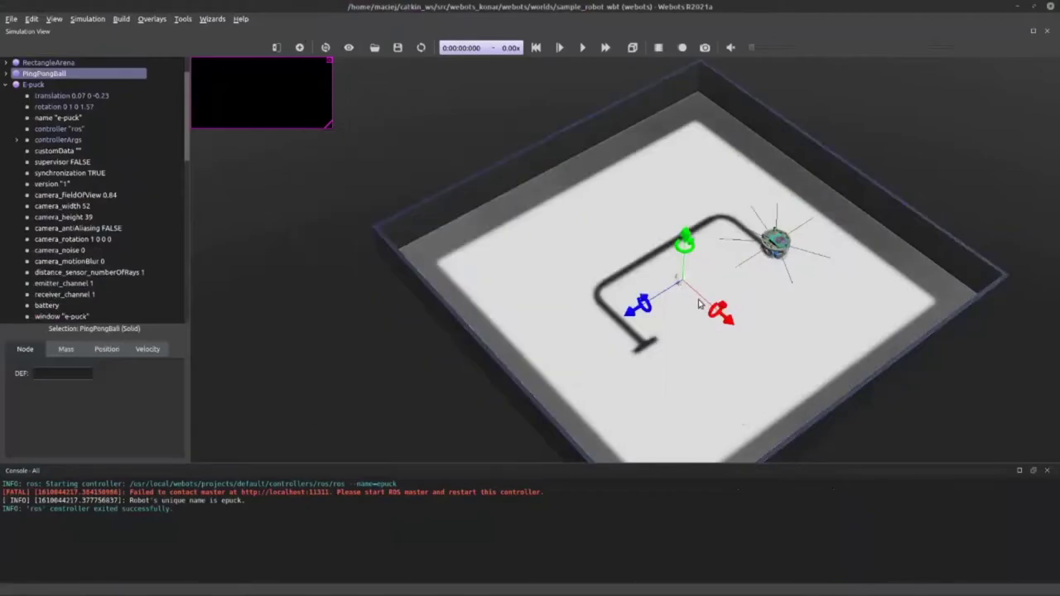
pyautogui.moveTo(631, 315); pyautogui.dragTo(584, 333)
pyautogui.moveTo(685, 357); pyautogui.dragTo(611, 302)
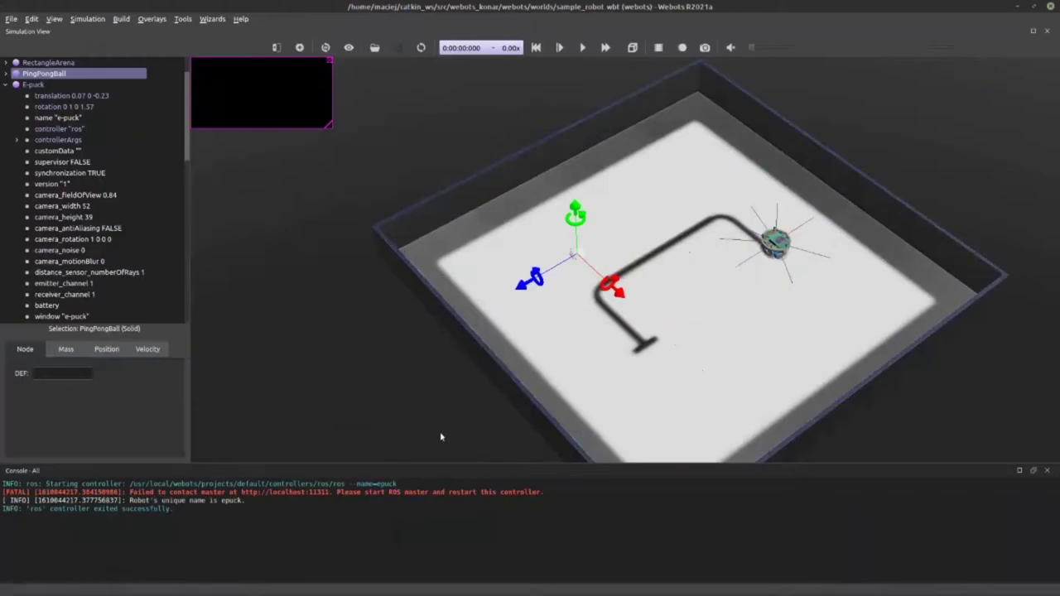
# Switch to the byobu terminal, run roslaunch webots_konar konar_example_robot.launch in its second window and narrow the terminal to uncover more of Webots
pyautogui.click(54, 589)
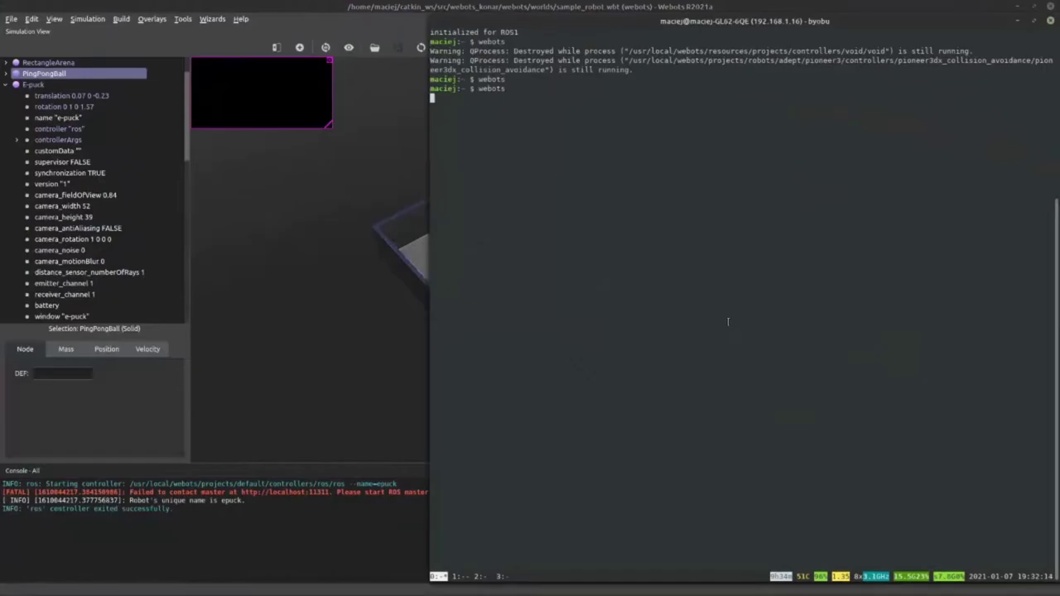
pyautogui.press('F4')
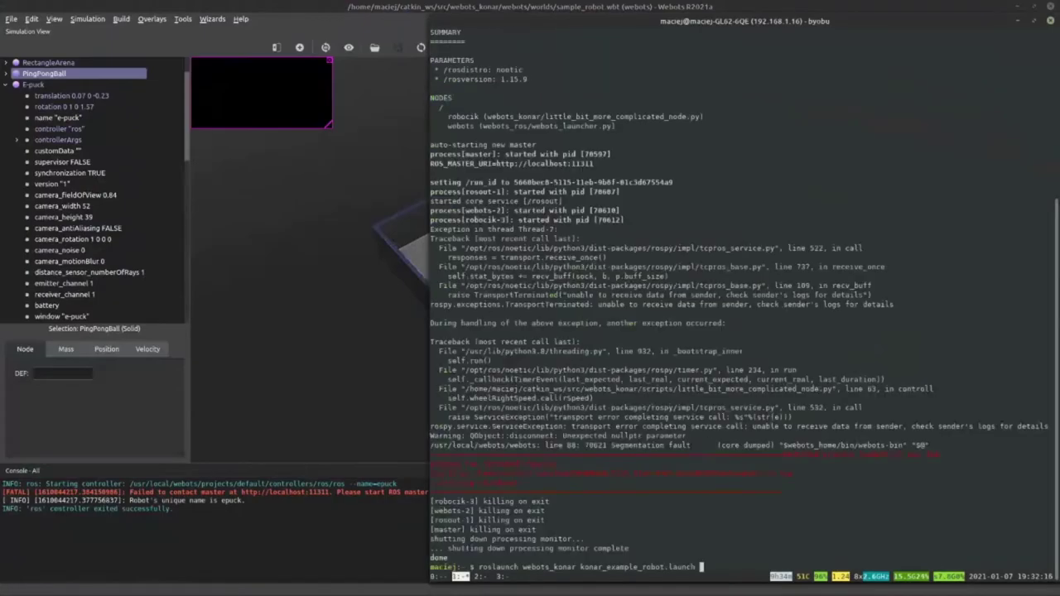
pyautogui.press('Return')
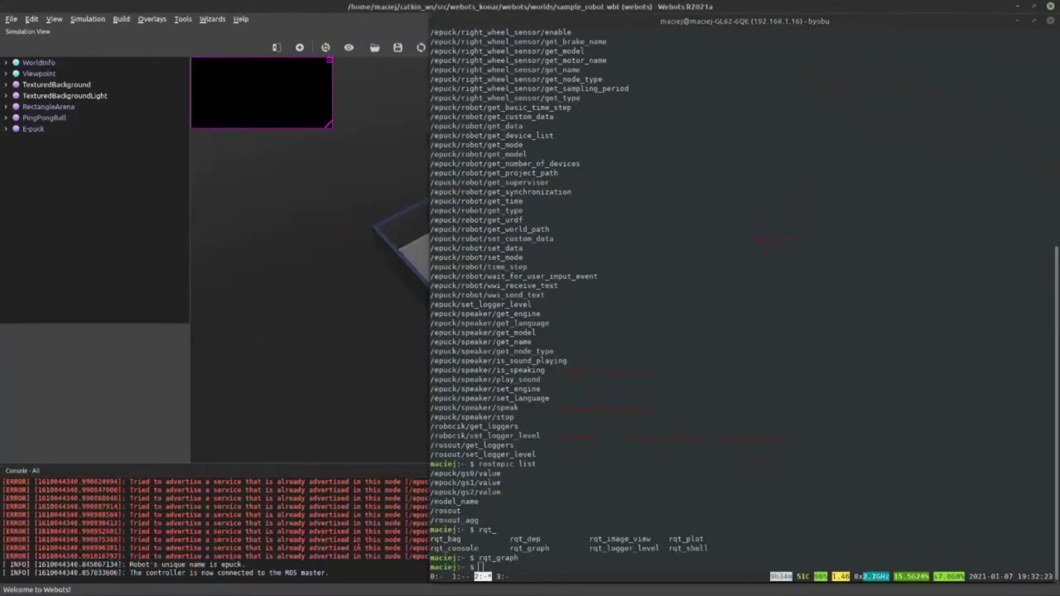
pyautogui.moveTo(428, 480); pyautogui.dragTo(569, 430)
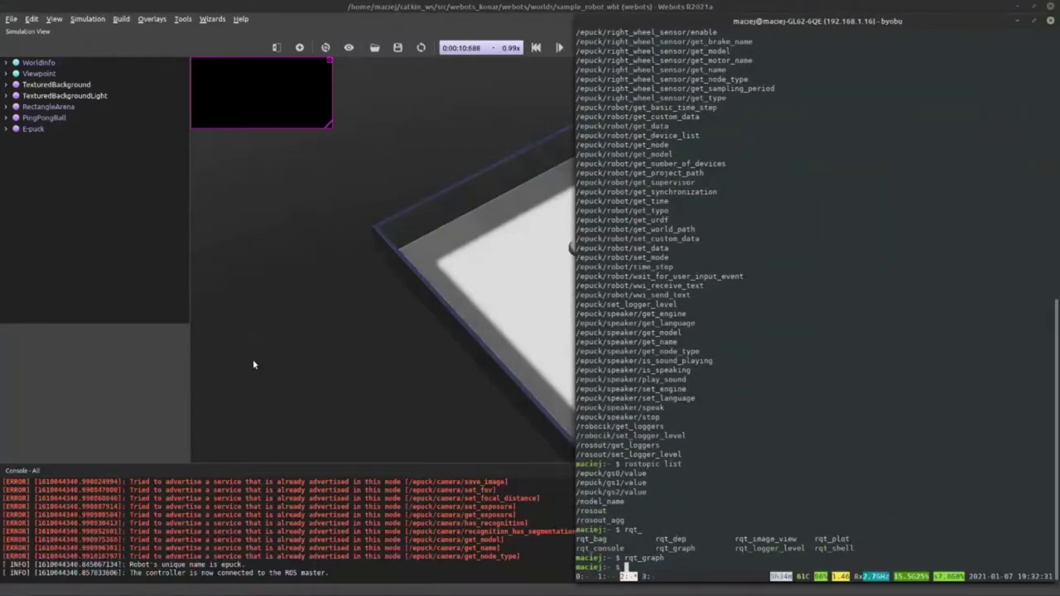
# Expand the E-puck node in the scene tree and examine its fields as far as turretSlot, groundSensorsSlot and kinematic
pyautogui.click(6, 129)
pyautogui.scroll(-2, 21, 215)
pyautogui.scroll(-2, 20, 247)
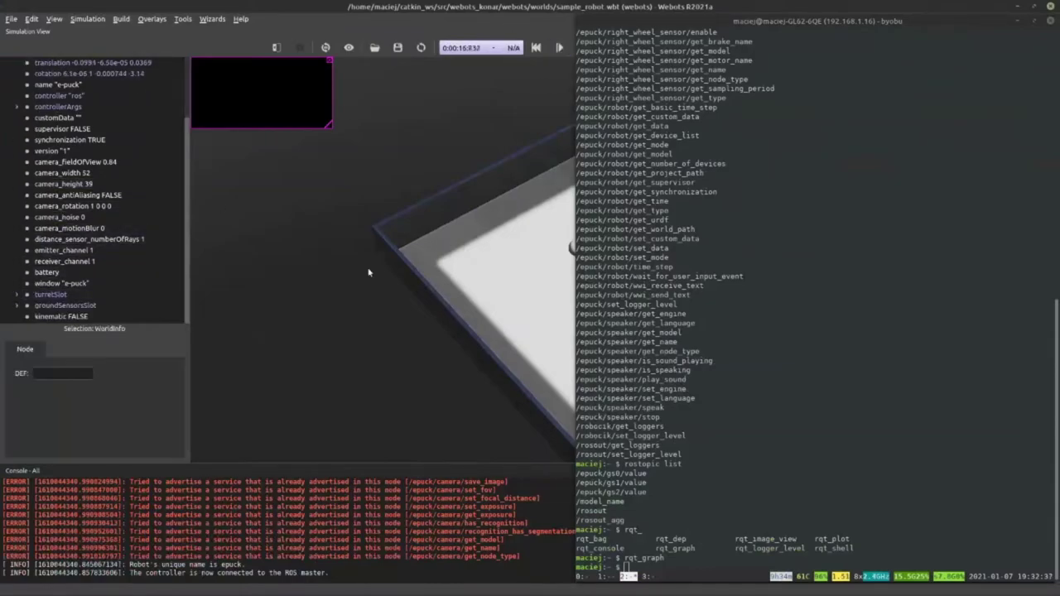
pyautogui.moveTo(2, 595)
pyautogui.moveTo(236, 327); pyautogui.dragTo(346, 378)
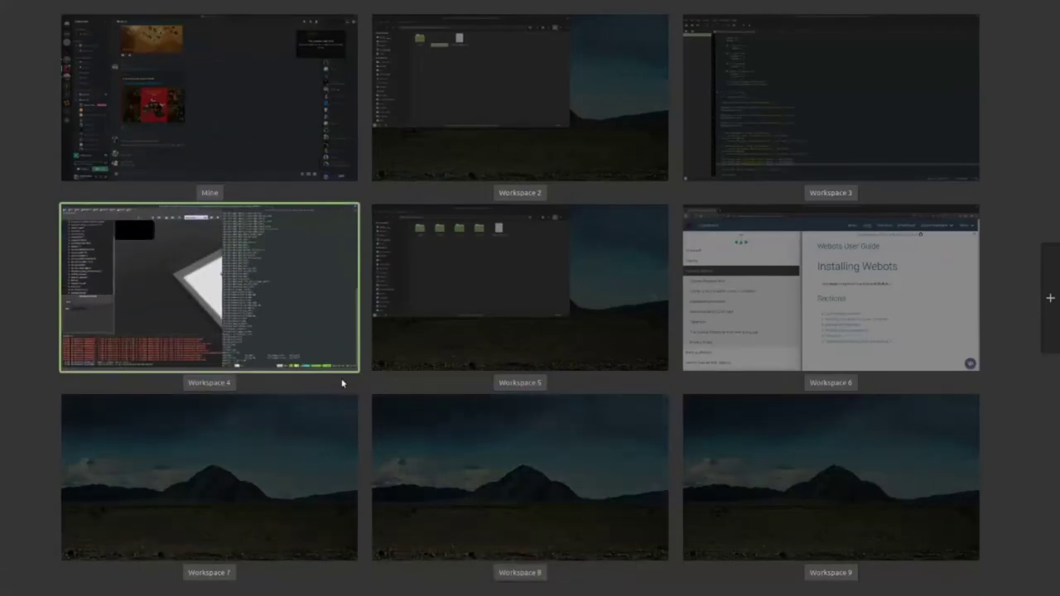
pyautogui.moveTo(194, 355); pyautogui.dragTo(530, 570)
pyautogui.click(282, 360)
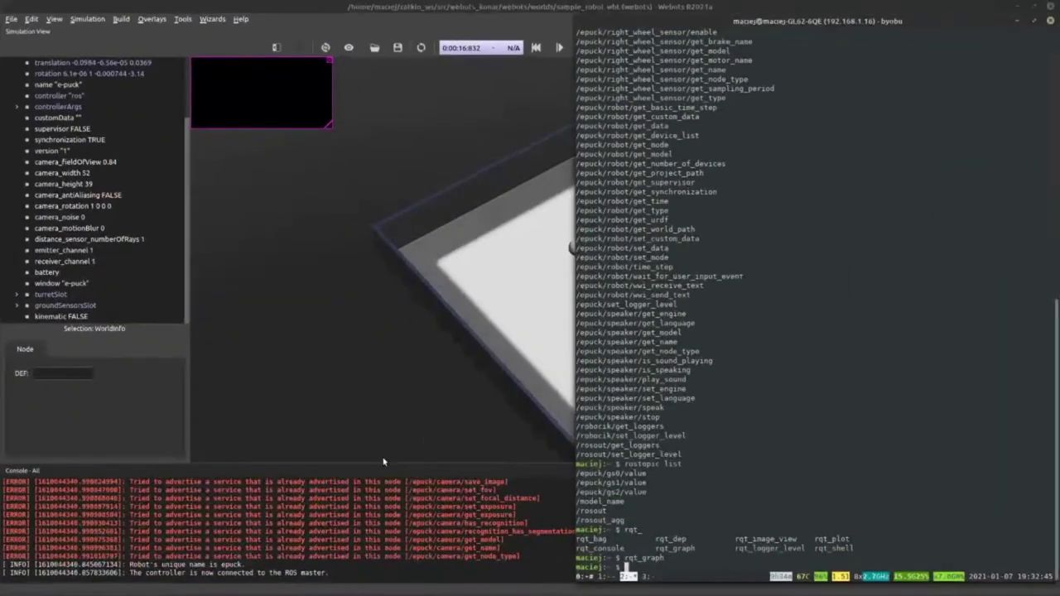
# Rerun roslaunch webots_konar konar_example_robot.launch in byobu window 1 and interrupt the launch once Webots has restarted
pyautogui.click(809, 326)
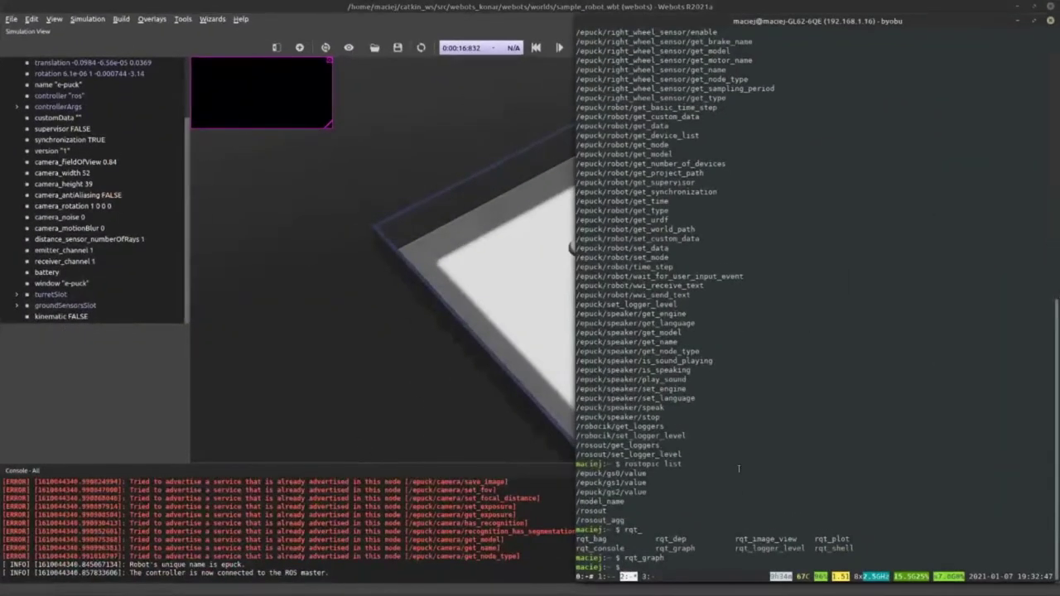
pyautogui.press('F3')
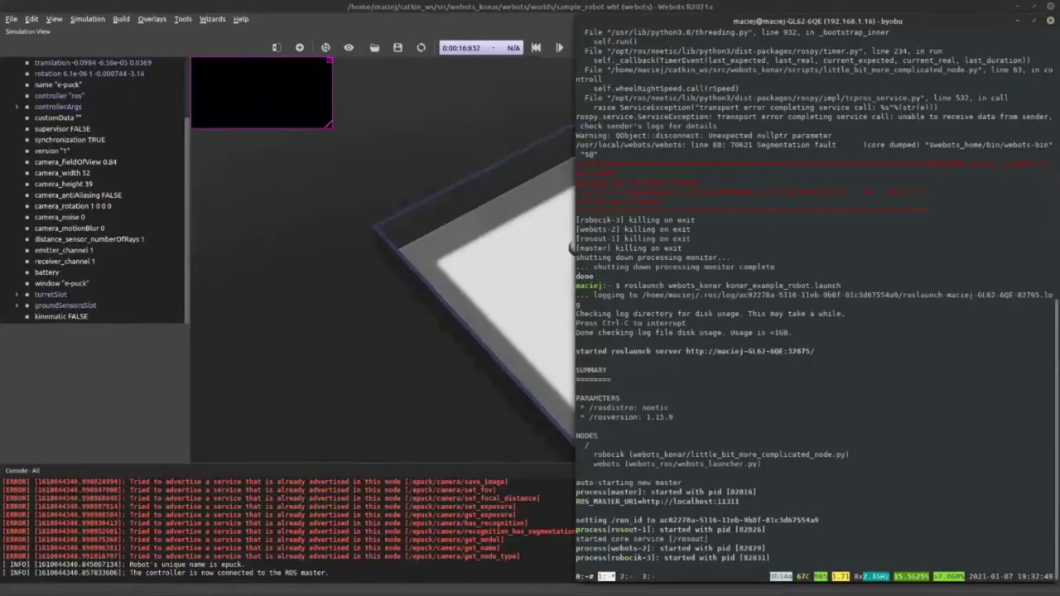
pyautogui.press('Up')
pyautogui.press('Return')
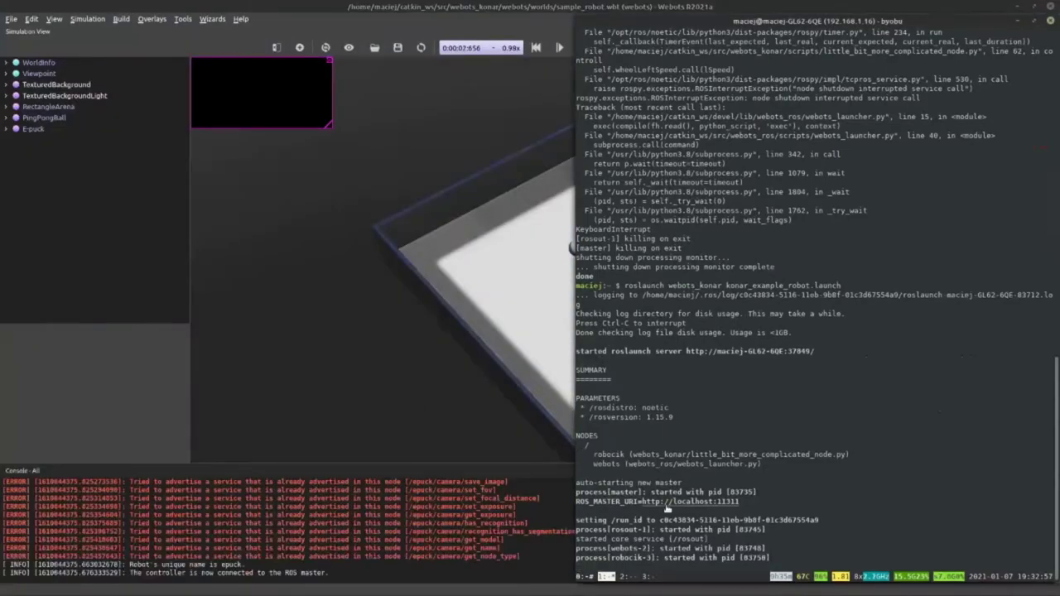
pyautogui.hotkey('ctrl', 'c')
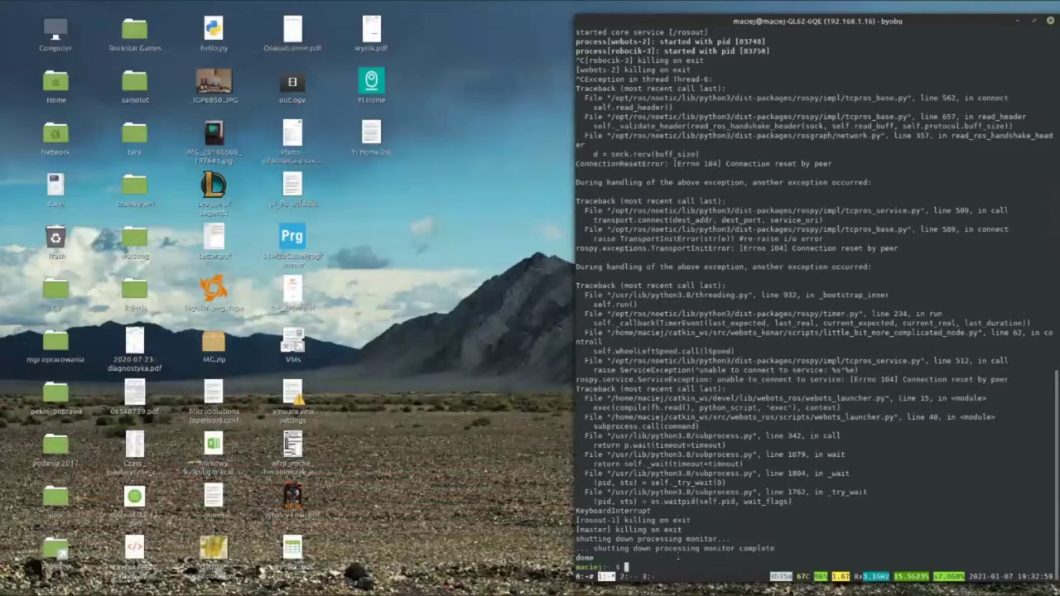
# Start Webots by running the webots command in terminal window 0
pyautogui.press('F4')
pyautogui.press('Up')
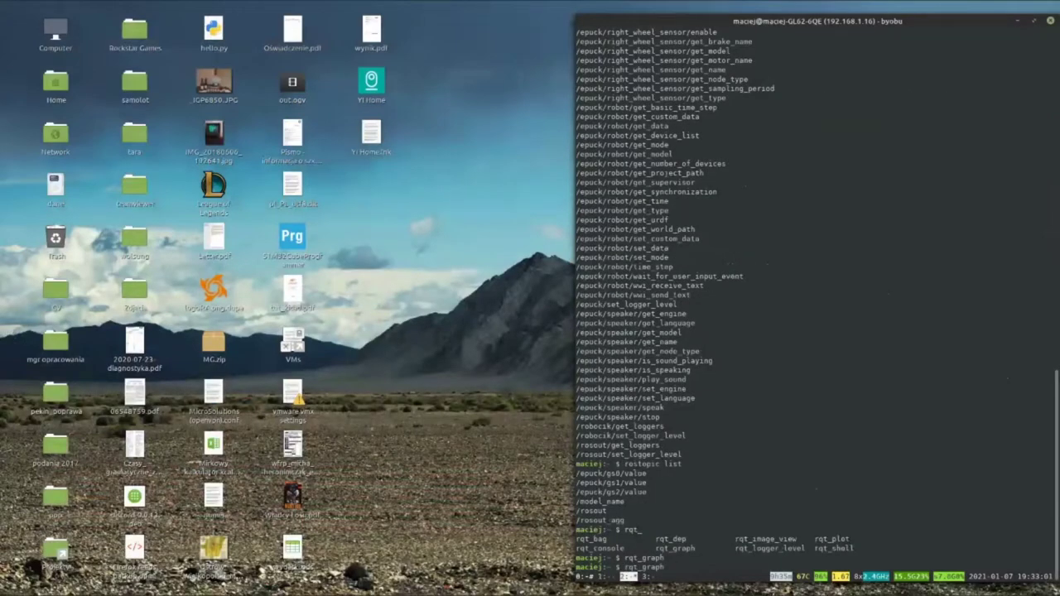
pyautogui.press('F3')
pyautogui.press('Up')
pyautogui.press('Return')
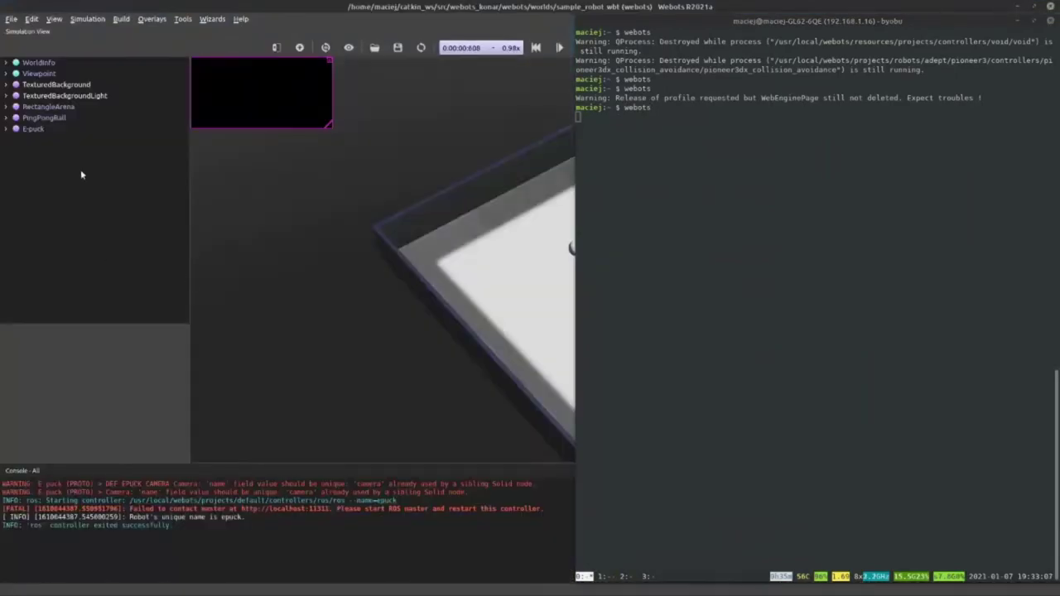
# Expand the E-puck node and its turretSlot in the scene tree to list the Camera node's fields
pyautogui.click(33, 129)
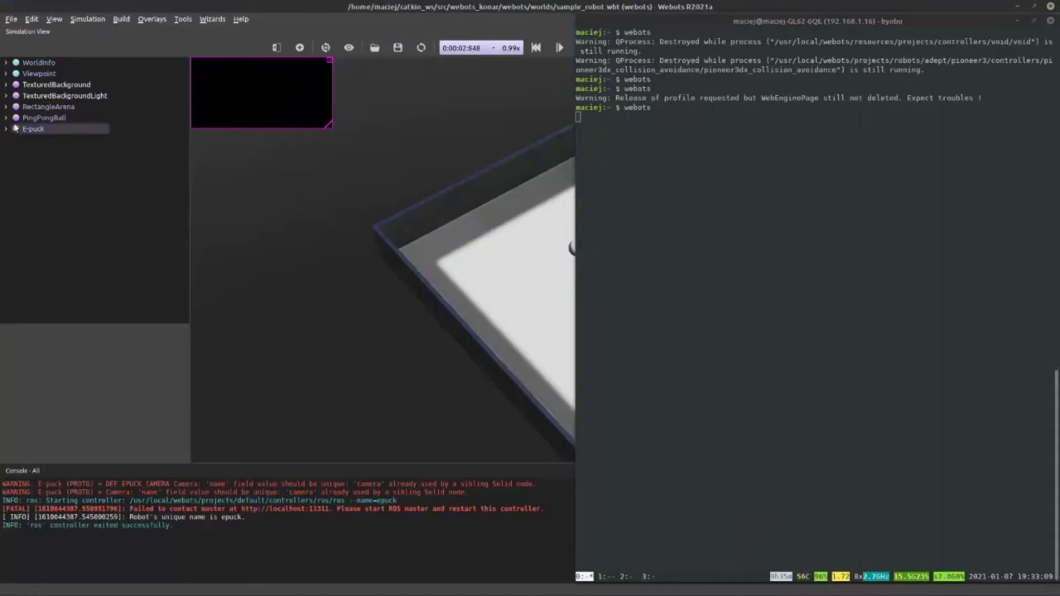
pyautogui.click(6, 129)
pyautogui.scroll(-2, 45, 211)
pyautogui.click(17, 294)
pyautogui.scroll(-1, 31, 297)
pyautogui.click(30, 296)
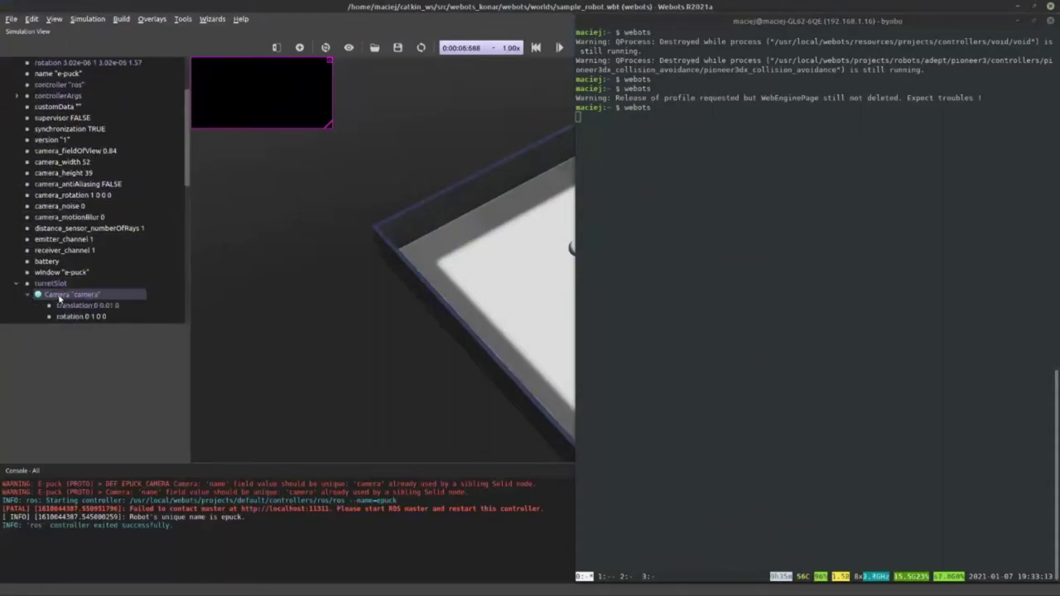
pyautogui.click(63, 296)
pyautogui.scroll(-3, 71, 315)
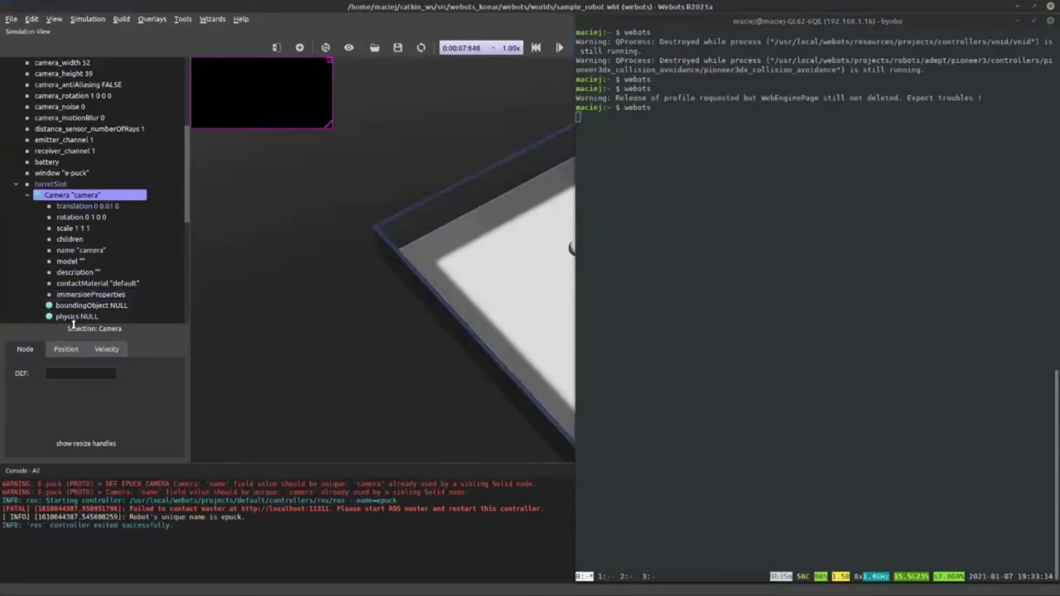
# Rename the turretSlot camera to "cam" in its name field
pyautogui.scroll(-3, 74, 207)
pyautogui.click(93, 218)
pyautogui.click(48, 398)
pyautogui.press('BackSpace')
pyautogui.press('BackSpace')
pyautogui.press('BackSpace')
pyautogui.press('BackSpace')
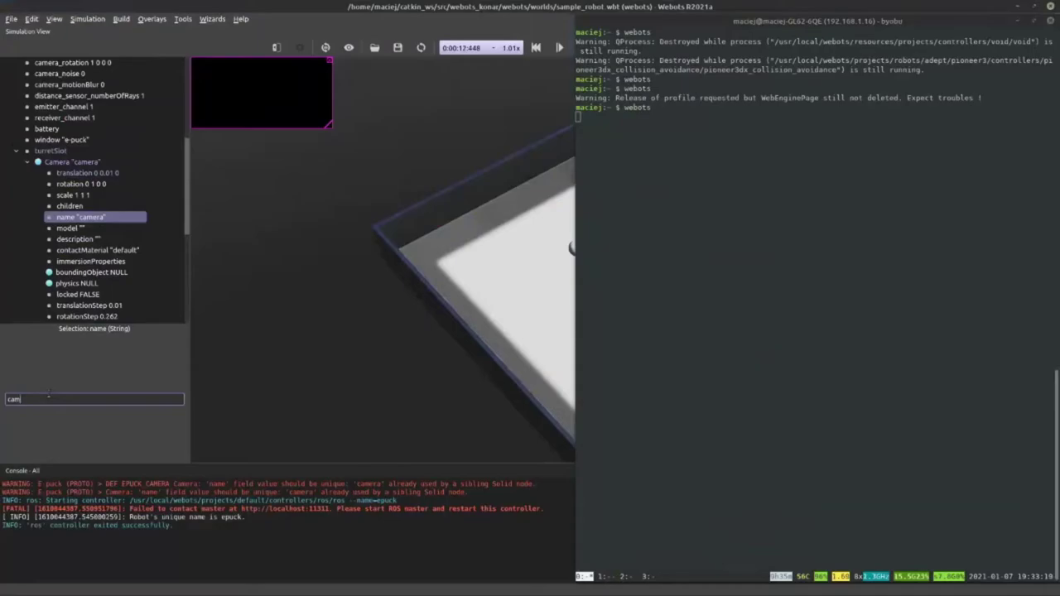
pyautogui.write('m')
pyautogui.press('Return')
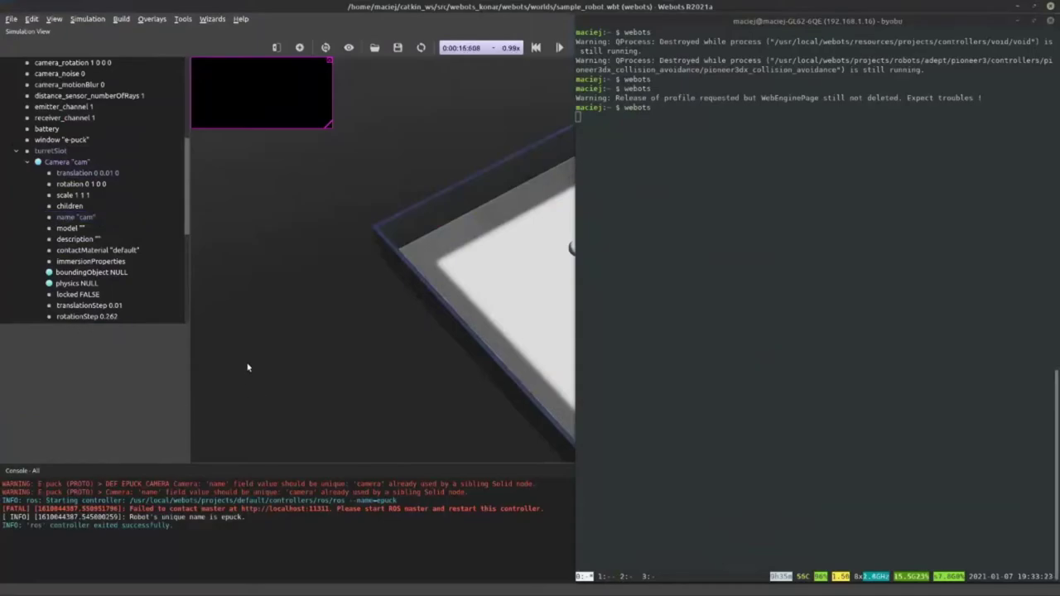
# Reset the simulation and move the terminal window aside to uncover the 3D view of the arena
pyautogui.click(535, 47)
pyautogui.click(74, 217)
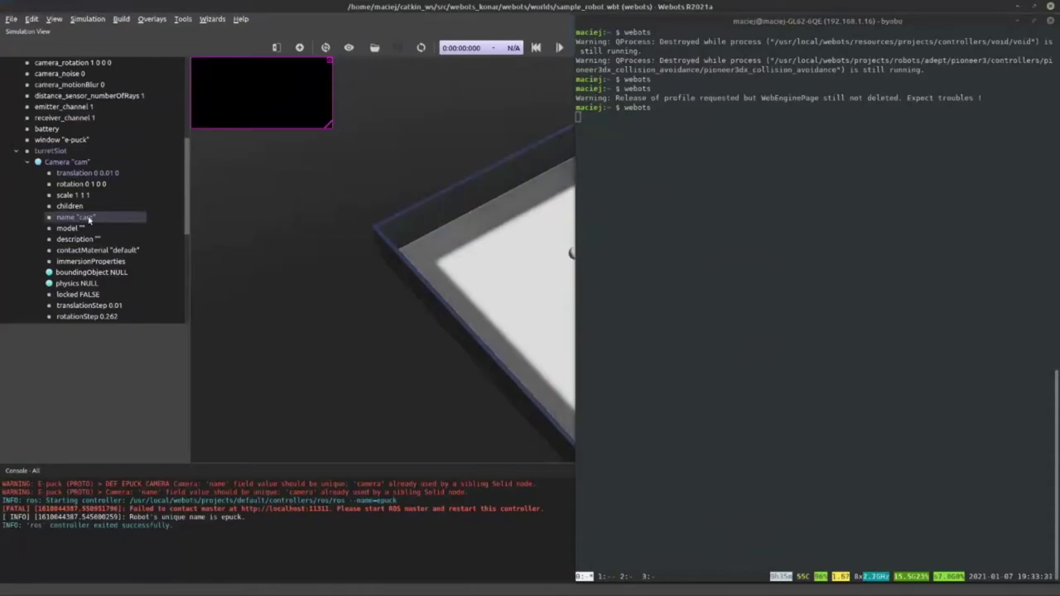
pyautogui.click(76, 196)
pyautogui.moveTo(680, 24); pyautogui.dragTo(881, 208)
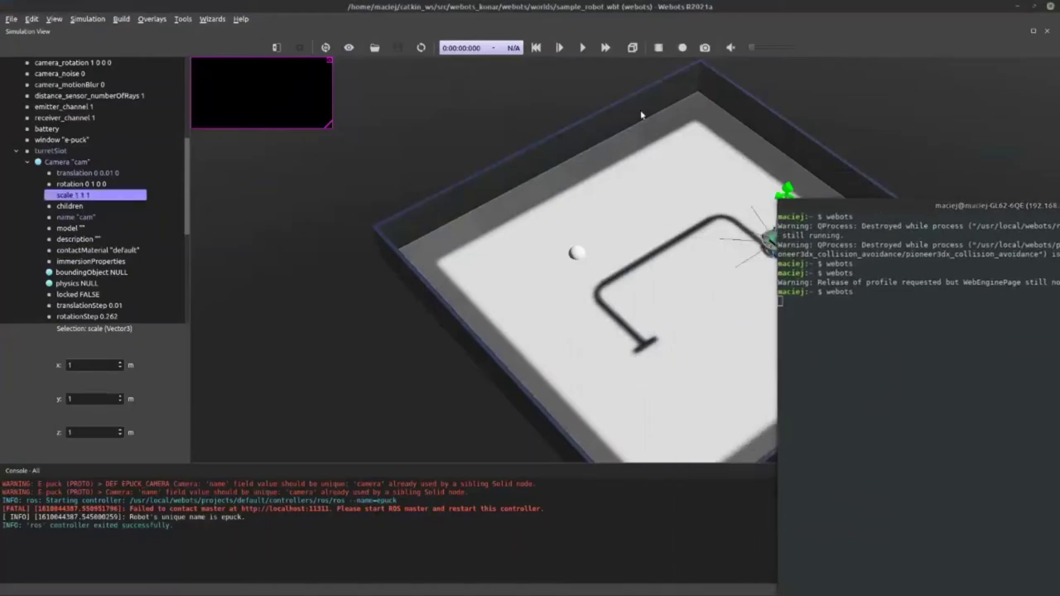
# Run the simulation briefly and restore it to its initial state
pyautogui.click(582, 47)
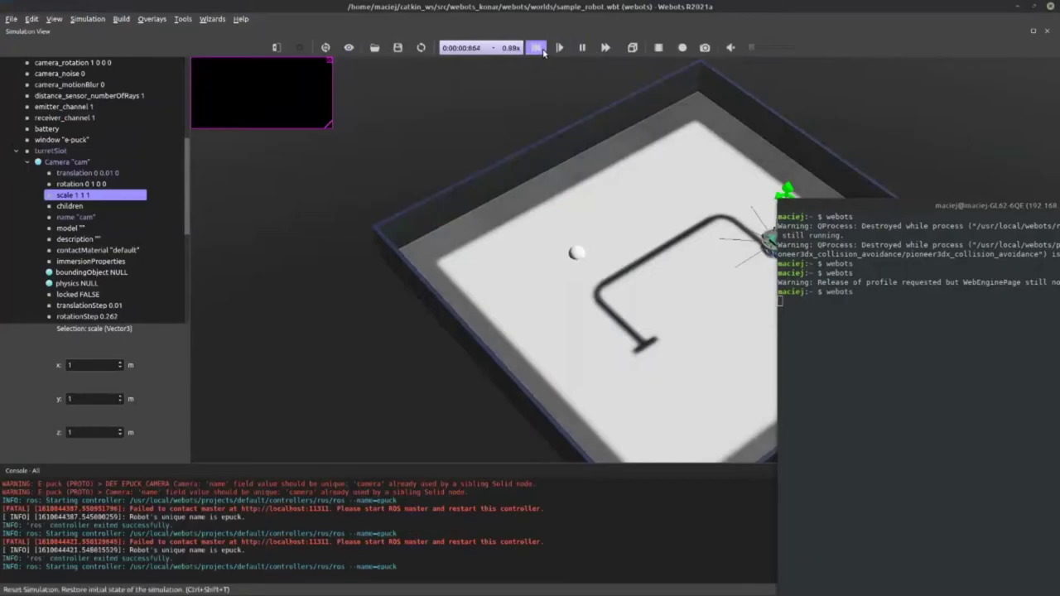
pyautogui.click(537, 48)
pyautogui.click(582, 47)
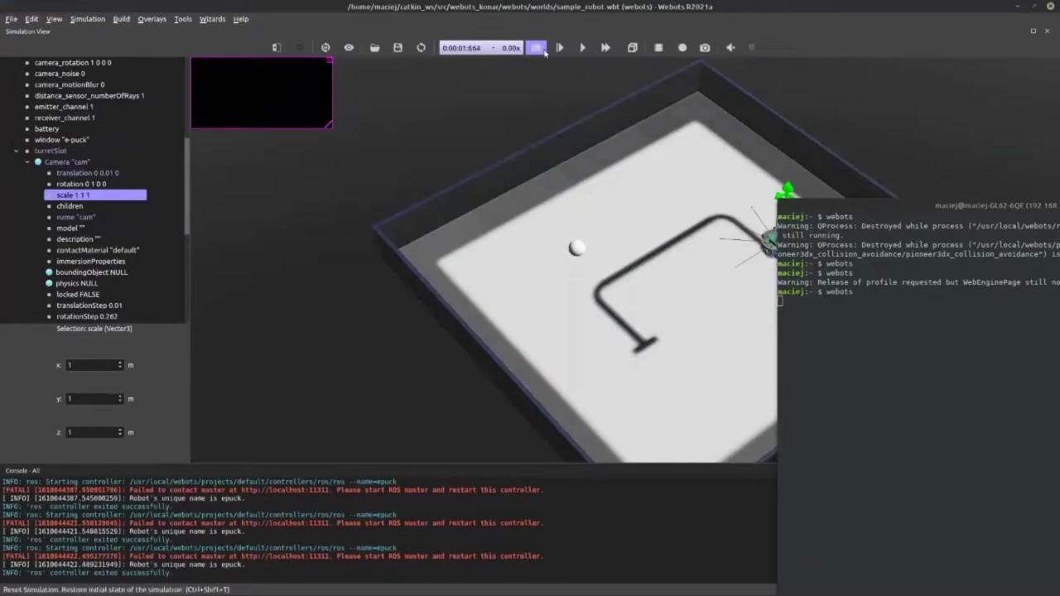
pyautogui.click(537, 48)
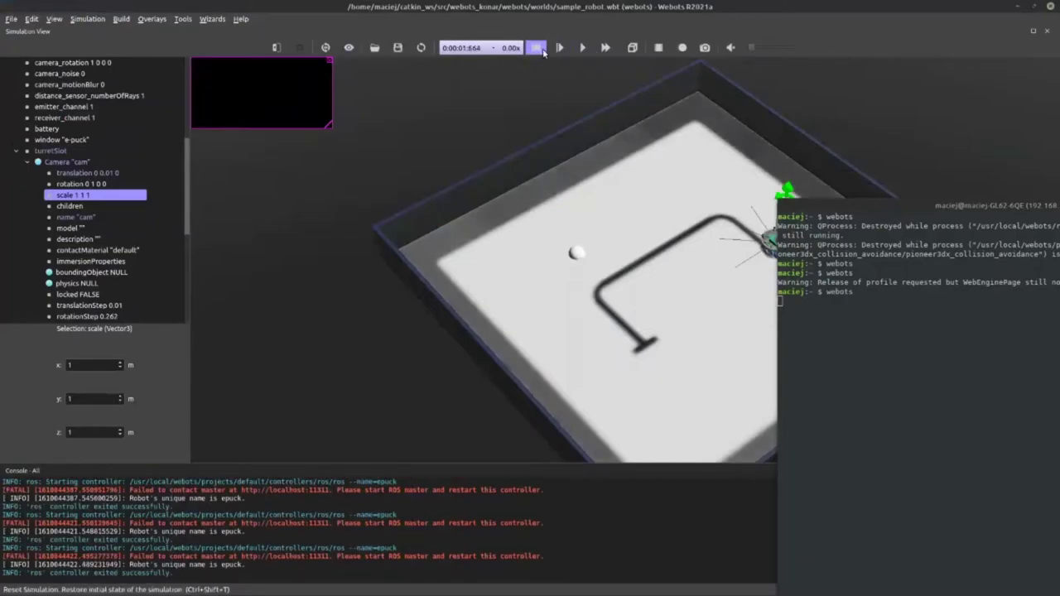
# Save the sample_robot.wbt world and close Webots
pyautogui.click(394, 49)
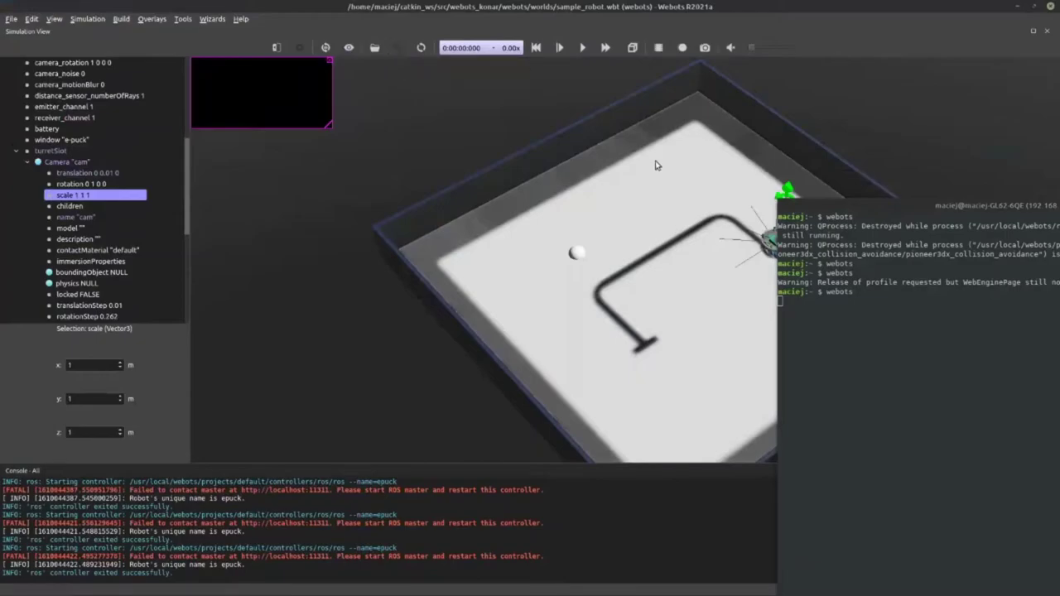
pyautogui.click(1048, 6)
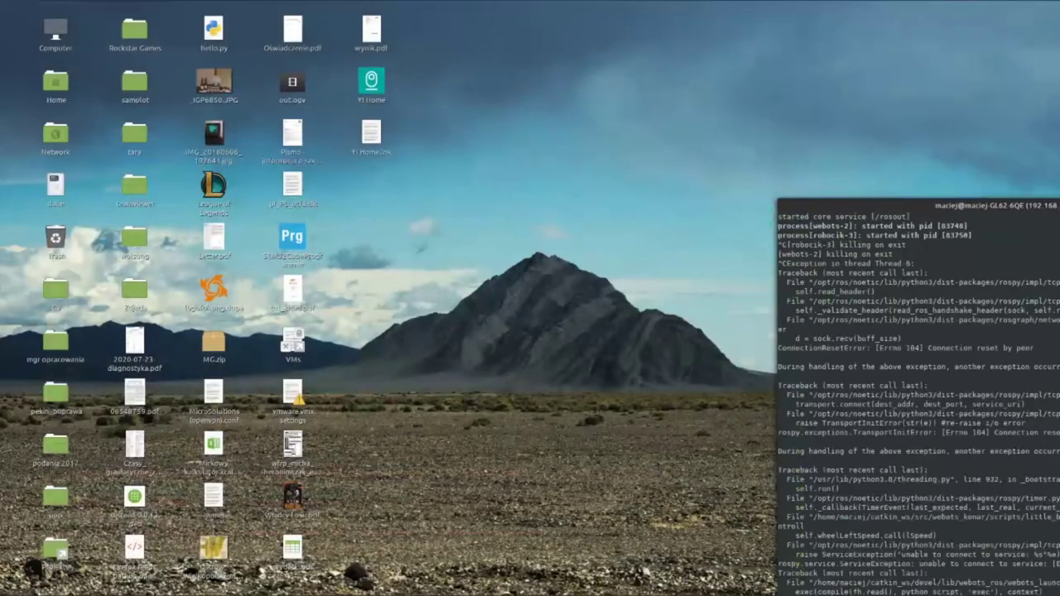
# Bring the terminal fully into view and run roslaunch webots_konar konar_example_robot.launch
pyautogui.moveTo(938, 213); pyautogui.dragTo(651, 8)
pyautogui.press('Up')
pyautogui.press('Return')
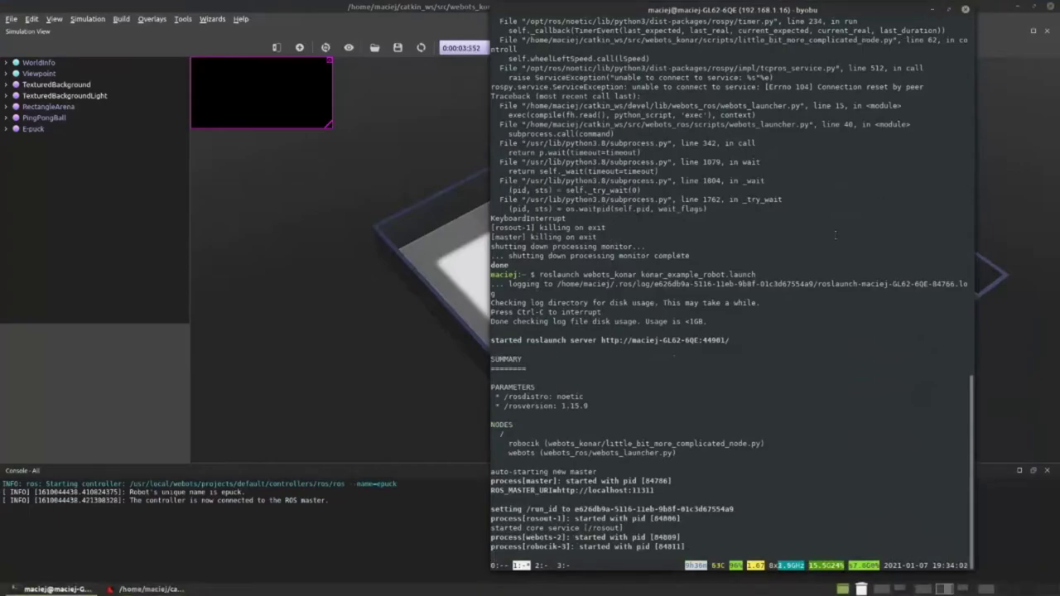
# List the active ROS topics with rostopic list in terminal window 2
pyautogui.press('F4')
pyautogui.press('Up')
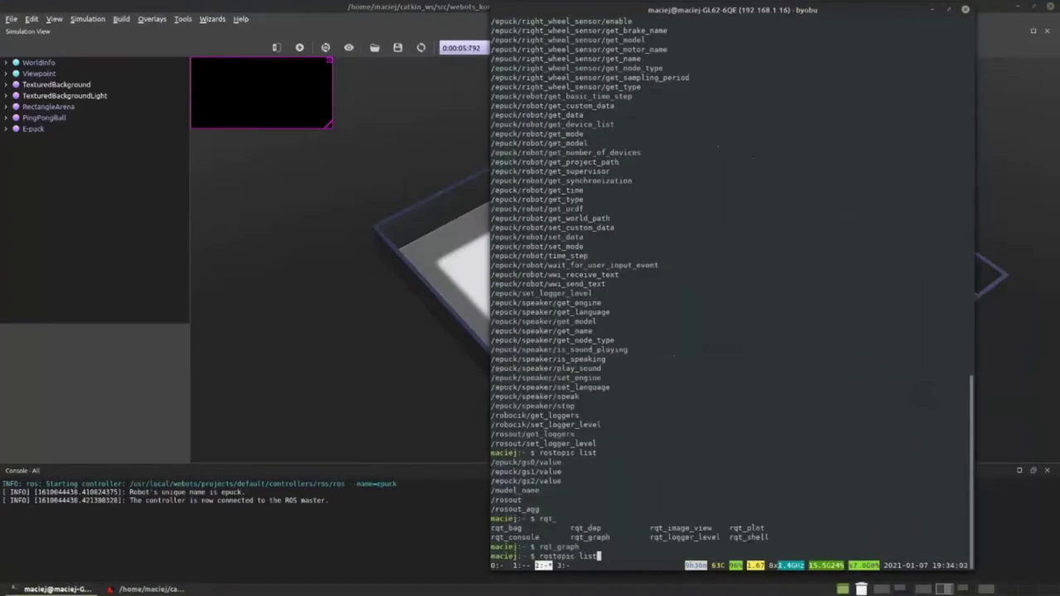
pyautogui.press('Return')
# List the available ROS services with rosservice list
pyautogui.press('Up')
pyautogui.press('Up')
pyautogui.press('Up')
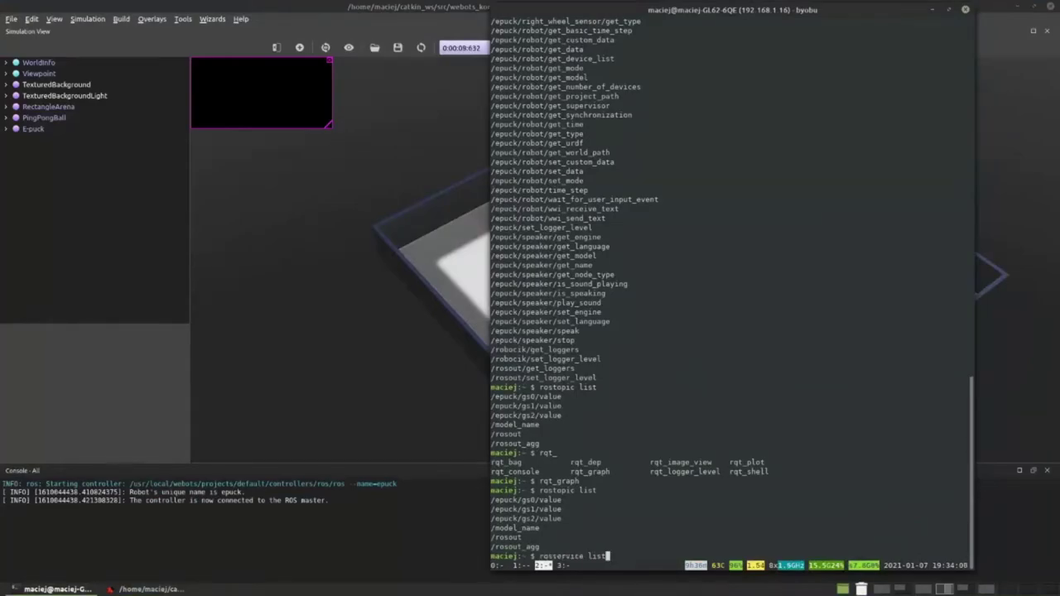
pyautogui.press('Return')
pyautogui.scroll(6, 686, 278)
pyautogui.scroll(-6, 687, 278)
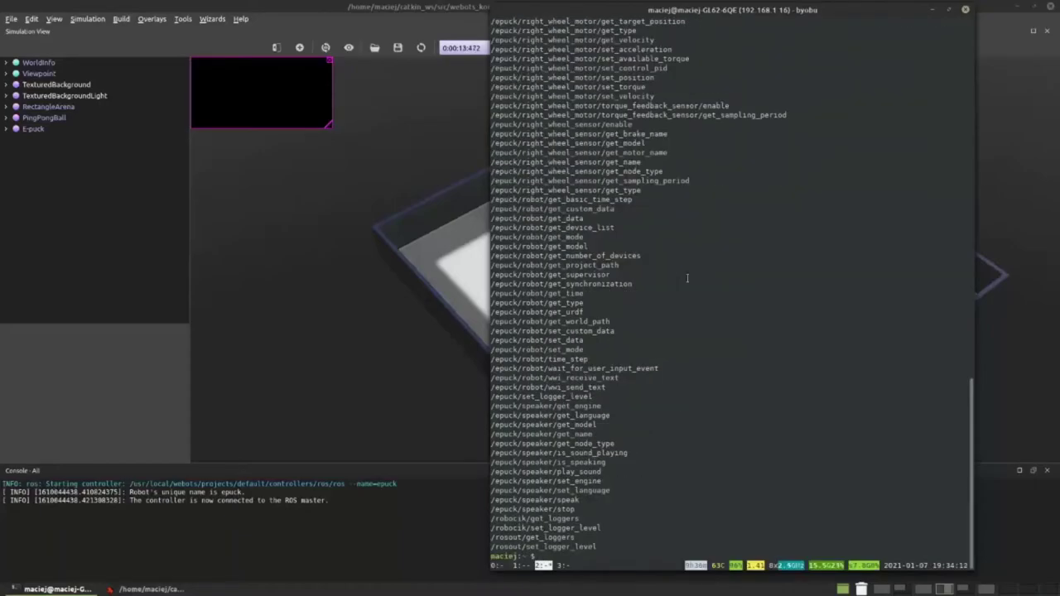
# Examine the service list output back through the terminal history up to the /epuck camera and accelerometer services
pyautogui.press('F7')
pyautogui.press('Up')
pyautogui.press('Up')
pyautogui.press('Up')
pyautogui.press('Up')
pyautogui.press('Up')
pyautogui.press('Up')
pyautogui.press('Up')
pyautogui.press('Up')
pyautogui.press('Up')
pyautogui.press('Up')
pyautogui.press('Up')
pyautogui.press('Up')
pyautogui.press('Up')
pyautogui.press('Up')
pyautogui.press('Up')
pyautogui.press('Up')
pyautogui.press('Up')
pyautogui.press('Up')
pyautogui.press('Up')
pyautogui.press('Up')
pyautogui.press('Up')
pyautogui.press('Up')
pyautogui.press('Up')
pyautogui.press('Up')
pyautogui.press('Up')
pyautogui.press('Up')
pyautogui.press('Up')
pyautogui.press('Up')
pyautogui.press('Up')
pyautogui.press('Up')
pyautogui.press('Up')
pyautogui.press('Up')
pyautogui.press('Up')
pyautogui.press('Up')
pyautogui.press('Up')
pyautogui.press('Up')
pyautogui.press('Up')
pyautogui.press('Up')
pyautogui.press('Up')
pyautogui.press('Up')
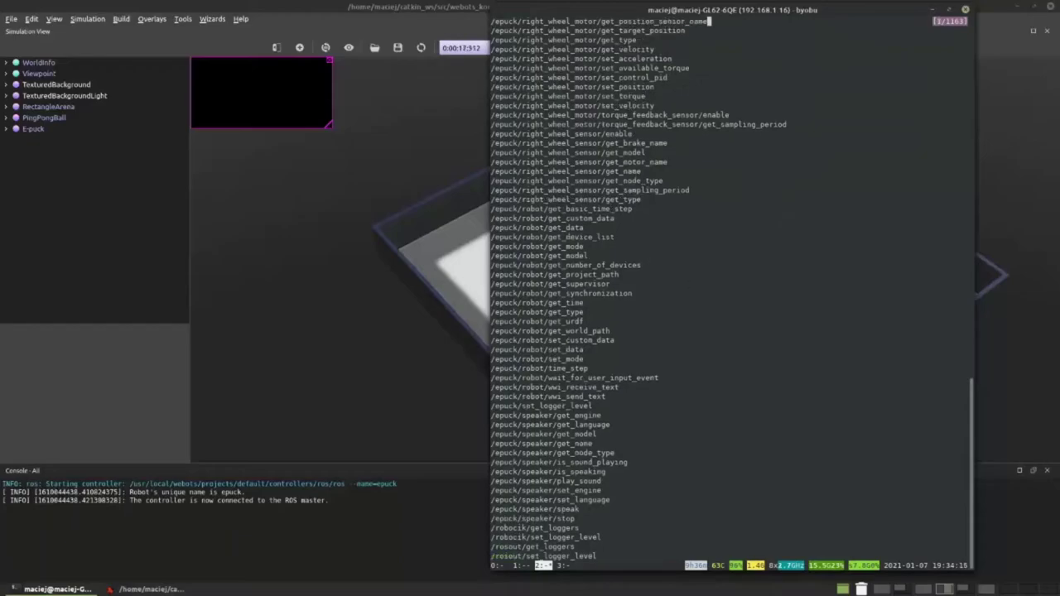
pyautogui.press('Up')
pyautogui.press('Up')
pyautogui.press('Up')
pyautogui.press('Up')
pyautogui.press('Up')
pyautogui.press('Up')
pyautogui.press('Up')
pyautogui.press('Up')
pyautogui.press('Up')
pyautogui.press('Up')
pyautogui.press('Up')
pyautogui.press('Up')
pyautogui.press('Up')
pyautogui.press('Up')
pyautogui.press('Up')
pyautogui.press('Up')
pyautogui.press('Up')
pyautogui.press('Up')
pyautogui.press('Up')
pyautogui.press('Up')
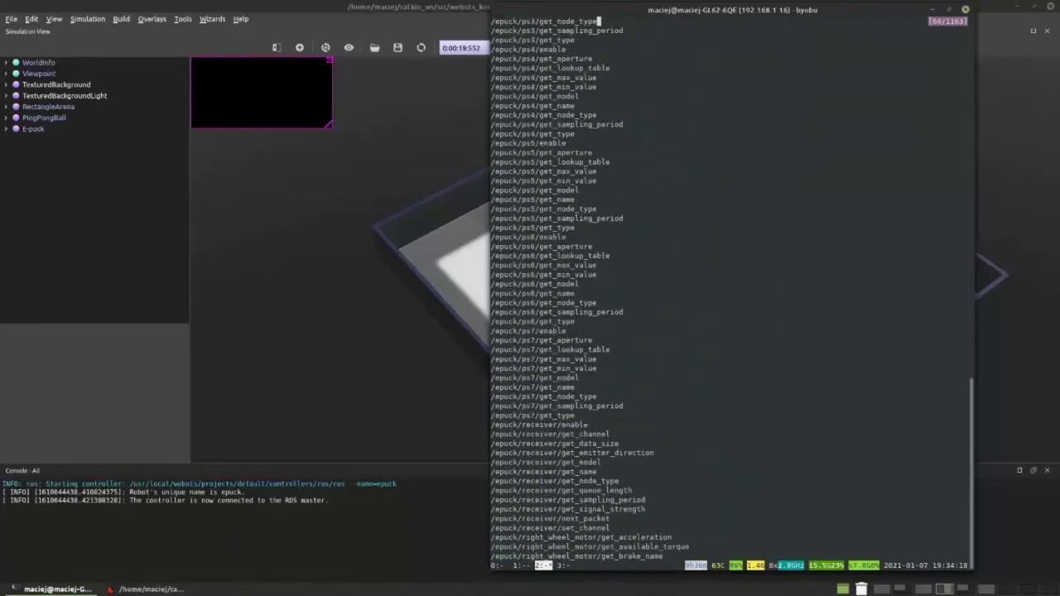
pyautogui.press('Up')
pyautogui.press('Up')
pyautogui.press('Up')
pyautogui.press('Up')
pyautogui.press('Up')
pyautogui.press('Up')
pyautogui.press('Up')
pyautogui.press('Up')
pyautogui.press('Up')
pyautogui.press('Up')
pyautogui.press('Up')
pyautogui.press('Up')
pyautogui.press('Up')
pyautogui.press('Up')
pyautogui.press('Up')
pyautogui.press('Up')
pyautogui.press('Up')
pyautogui.press('Up')
pyautogui.press('Up')
pyautogui.press('Up')
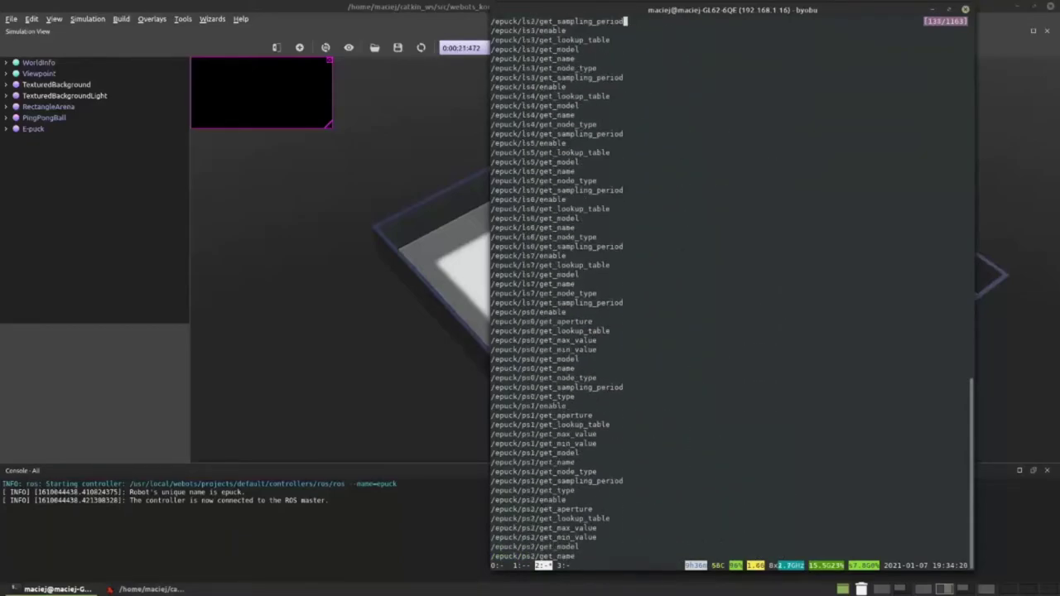
pyautogui.press('Up')
pyautogui.press('Up')
pyautogui.press('Up')
pyautogui.press('Up')
pyautogui.press('Up')
pyautogui.press('Up')
pyautogui.press('Up')
pyautogui.press('Up')
pyautogui.press('Up')
pyautogui.press('Up')
pyautogui.press('Up')
pyautogui.press('Up')
pyautogui.press('Up')
pyautogui.press('Up')
pyautogui.press('Up')
pyautogui.press('Up')
pyautogui.press('Up')
pyautogui.press('Up')
pyautogui.press('Up')
pyautogui.press('Up')
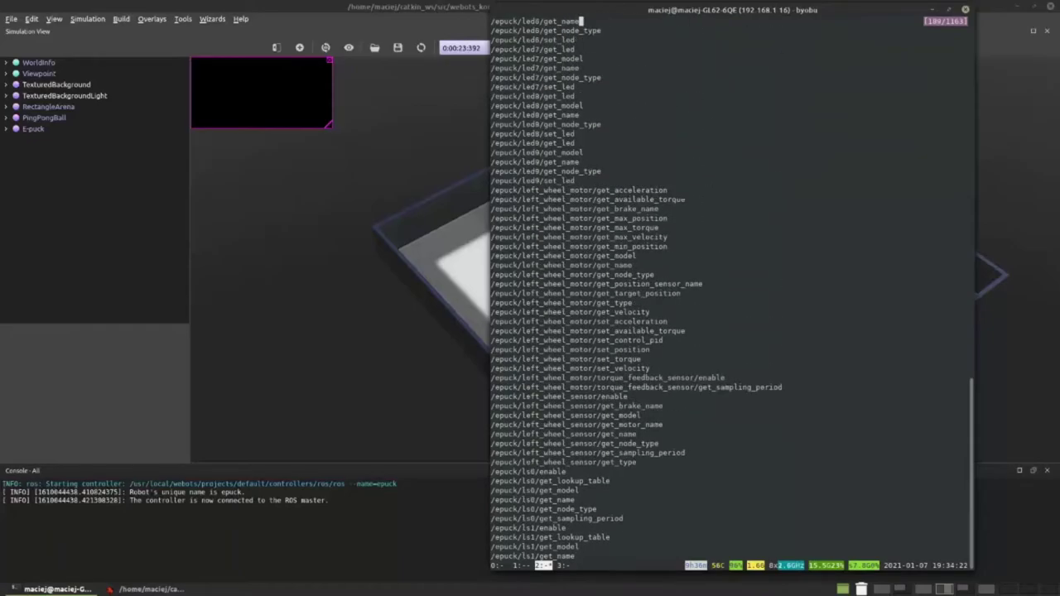
pyautogui.press('Up')
pyautogui.press('Up')
pyautogui.press('Up')
pyautogui.press('Up')
pyautogui.press('Up')
pyautogui.press('Up')
pyautogui.press('Up')
pyautogui.press('Up')
pyautogui.press('Up')
pyautogui.press('Up')
pyautogui.press('Up')
pyautogui.press('Up')
pyautogui.press('Up')
pyautogui.press('Up')
pyautogui.press('Up')
pyautogui.press('Up')
pyautogui.press('Up')
pyautogui.press('Up')
pyautogui.press('Up')
pyautogui.press('Up')
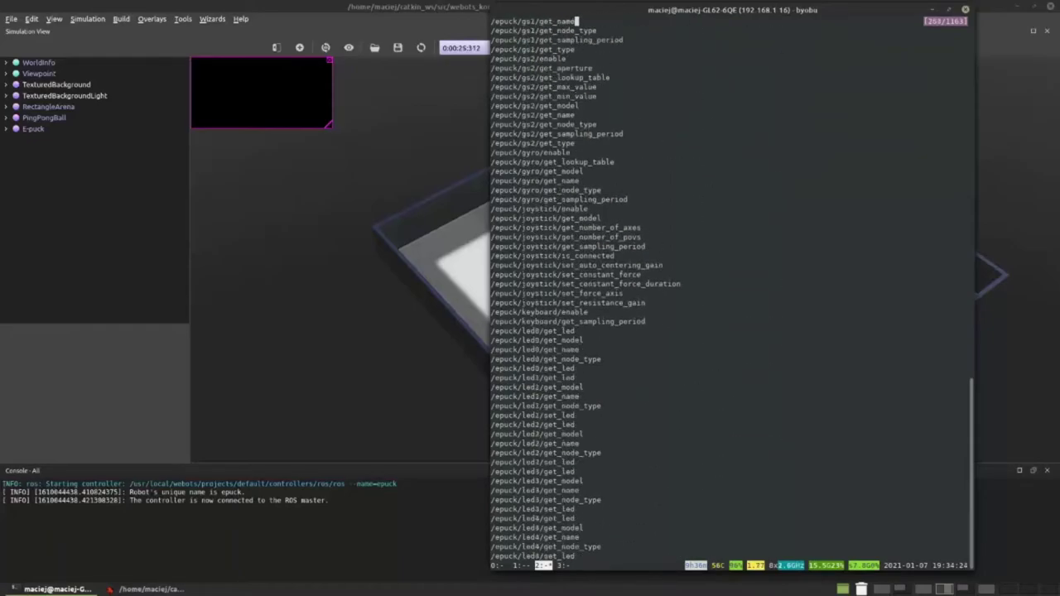
pyautogui.press('Up')
pyautogui.press('Up')
pyautogui.press('Up')
pyautogui.press('Up')
pyautogui.press('Up')
pyautogui.press('Up')
pyautogui.press('Up')
pyautogui.press('Up')
pyautogui.press('Up')
pyautogui.press('Up')
pyautogui.press('Up')
pyautogui.press('Up')
pyautogui.press('Up')
pyautogui.press('Up')
pyautogui.press('Up')
pyautogui.press('Up')
pyautogui.press('Up')
pyautogui.press('Up')
pyautogui.press('Up')
pyautogui.press('Up')
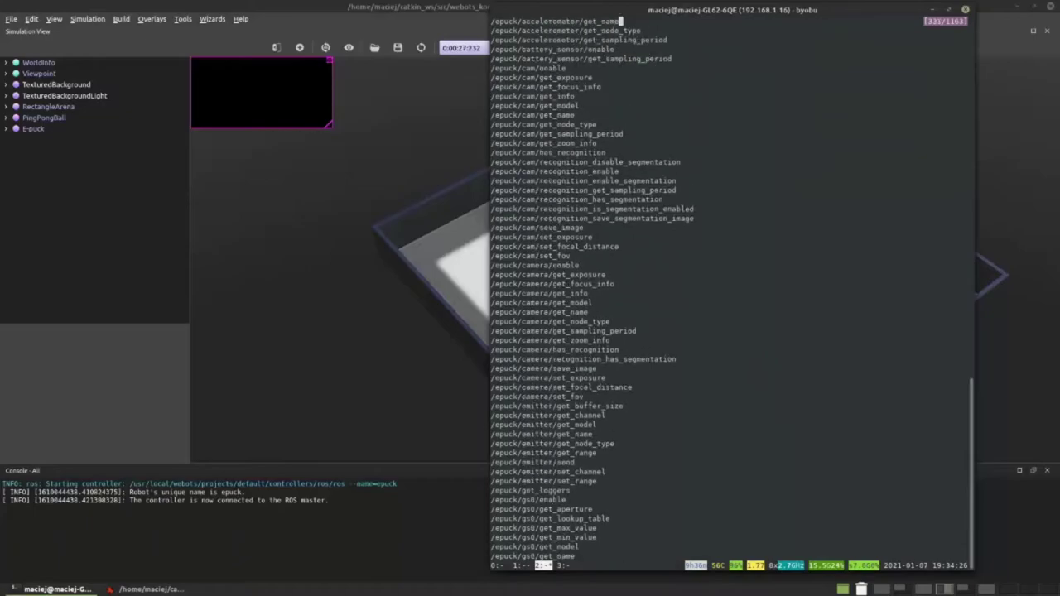
# Examine the /epuck/cam and /epuck/camera services in the service list output, and return to the command prompt
pyautogui.press('Down')
pyautogui.press('Down')
pyautogui.press('Down')
pyautogui.press('Down')
pyautogui.press('Down')
pyautogui.press('Down')
pyautogui.press('Down')
pyautogui.press('Down')
pyautogui.press('Down')
pyautogui.press('Down')
pyautogui.press('Down')
pyautogui.press('Down')
pyautogui.press('Down')
pyautogui.press('Down')
pyautogui.press('Down')
pyautogui.press('Down')
pyautogui.press('Down')
pyautogui.press('Down')
pyautogui.press('Down')
pyautogui.press('Down')
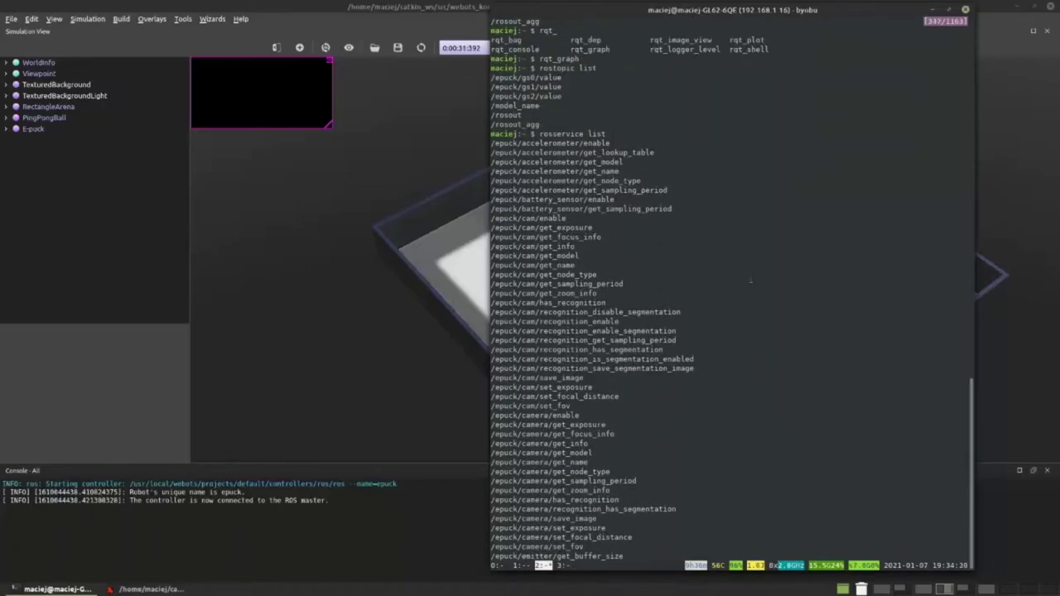
pyautogui.press('q')
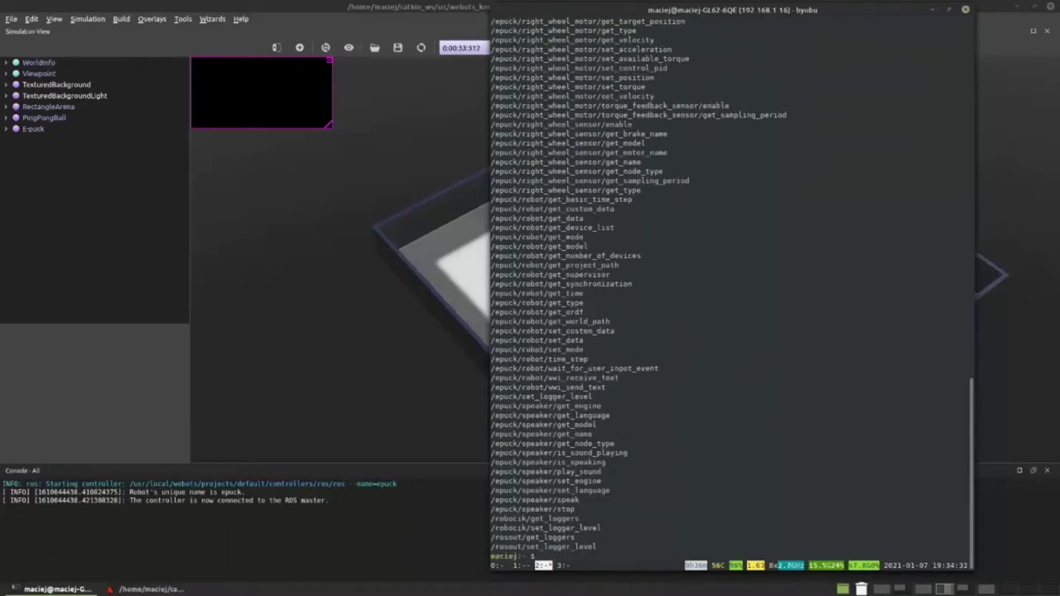
pyautogui.press('Up')
pyautogui.hotkey('ctrl', 'u')
pyautogui.hotkey('ctrl', 'r')
pyautogui.write('rosse')
pyautogui.press('BackSpace')
pyautogui.press('BackSpace')
pyautogui.press('End')
pyautogui.hotkey('ctrl', 'c')
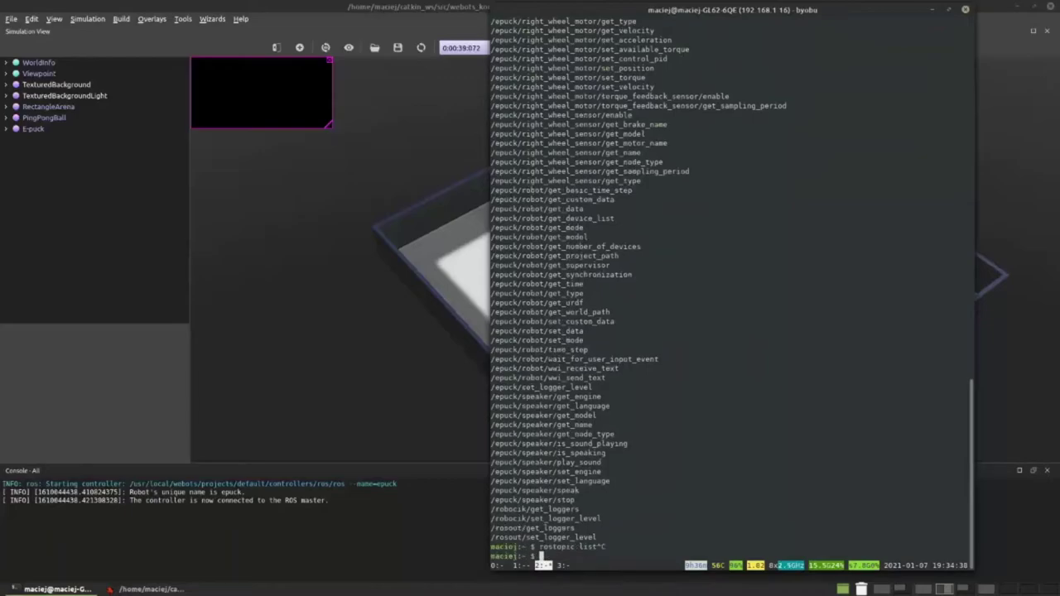
# Compose a rosservice call to /epuck/cam/ and list the services available under that path
pyautogui.write('rosservice call /ep')
pyautogui.press('Tab')
pyautogui.write('cam')
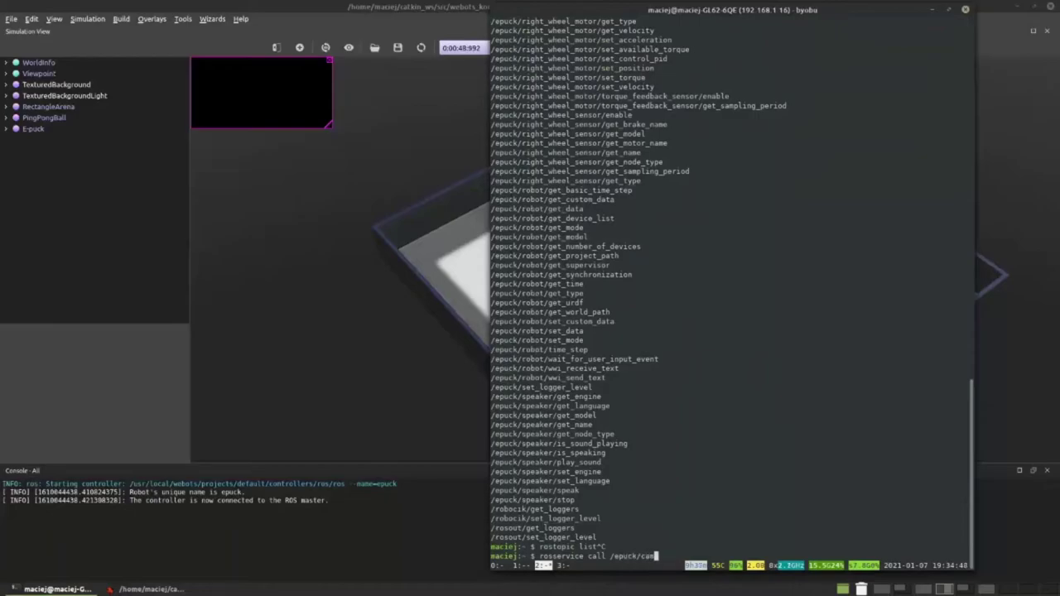
pyautogui.press('Tab')
pyautogui.press('Tab')
pyautogui.press('BackSpace')
pyautogui.press('BackSpace')
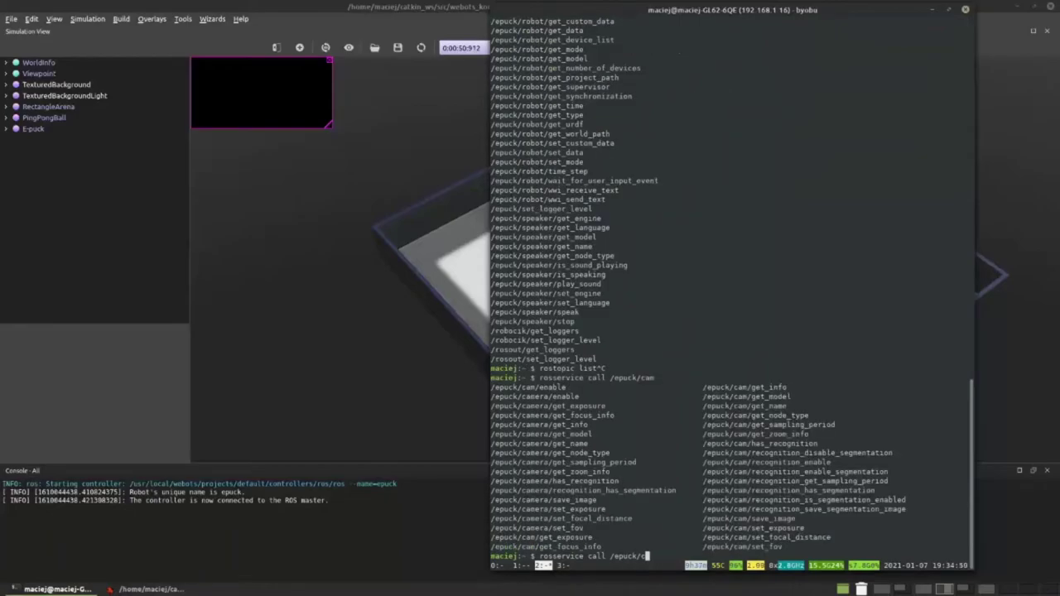
pyautogui.write('am/')
pyautogui.press('Tab')
pyautogui.press('Tab')
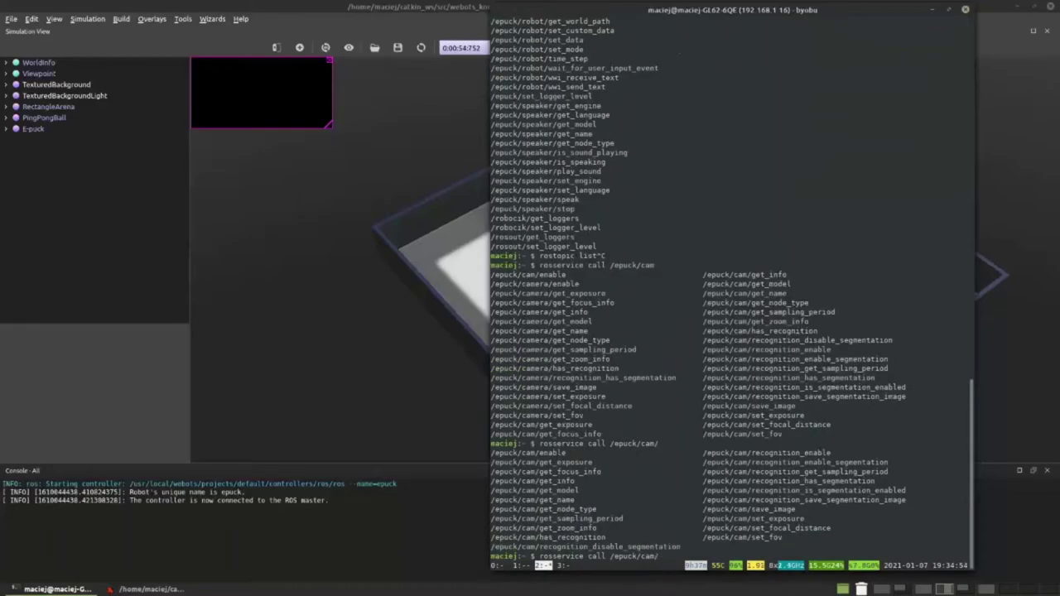
# Call the /epuck/cam/enable service with the argument "value: 1" to enable the turret camera
pyautogui.write('enable')
pyautogui.press('Return')
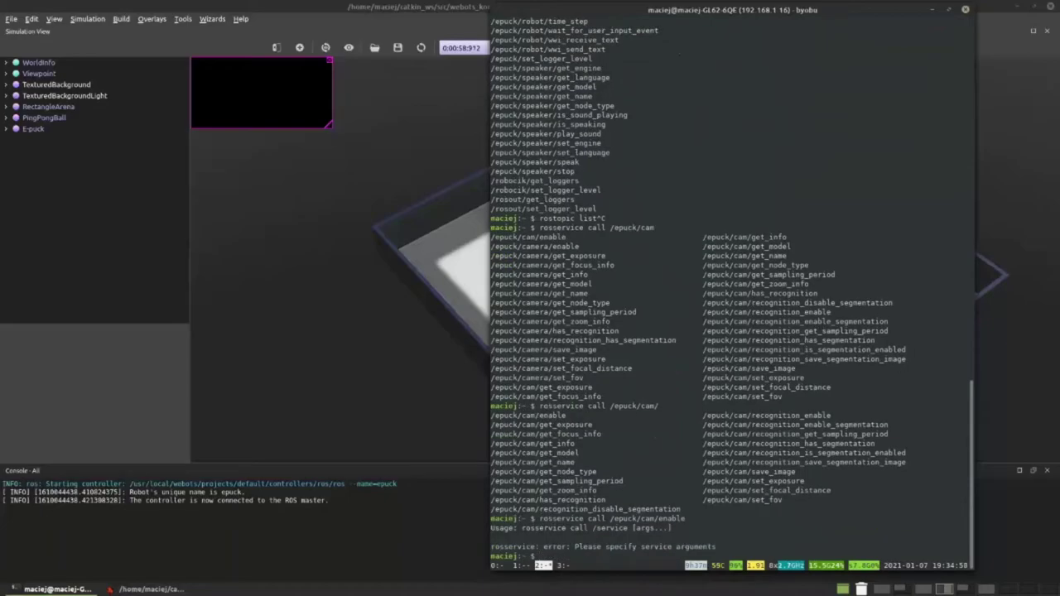
pyautogui.press('Up')
pyautogui.write('"value: 1"')
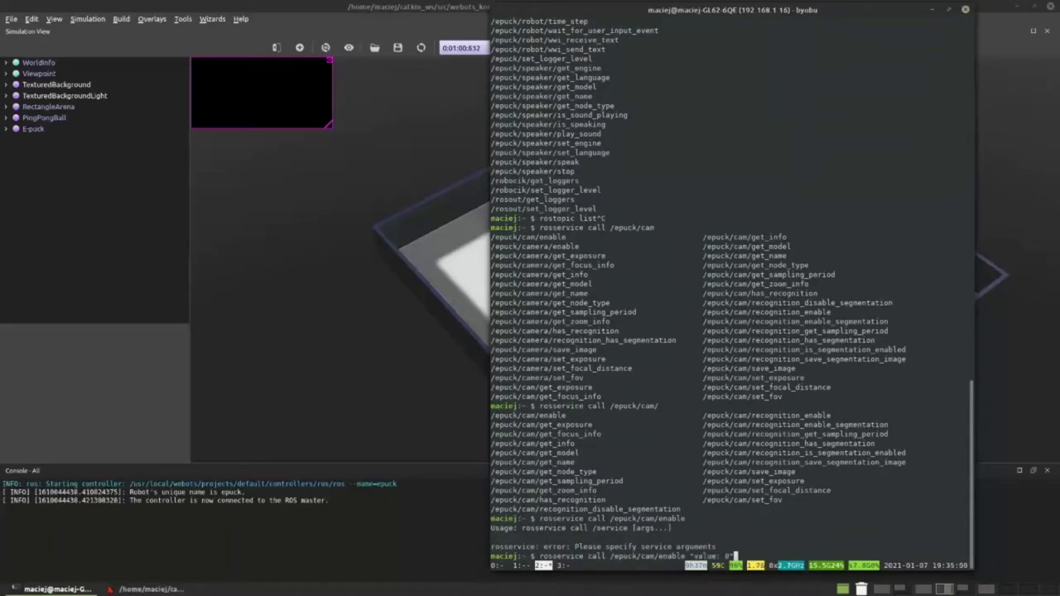
pyautogui.press('Return')
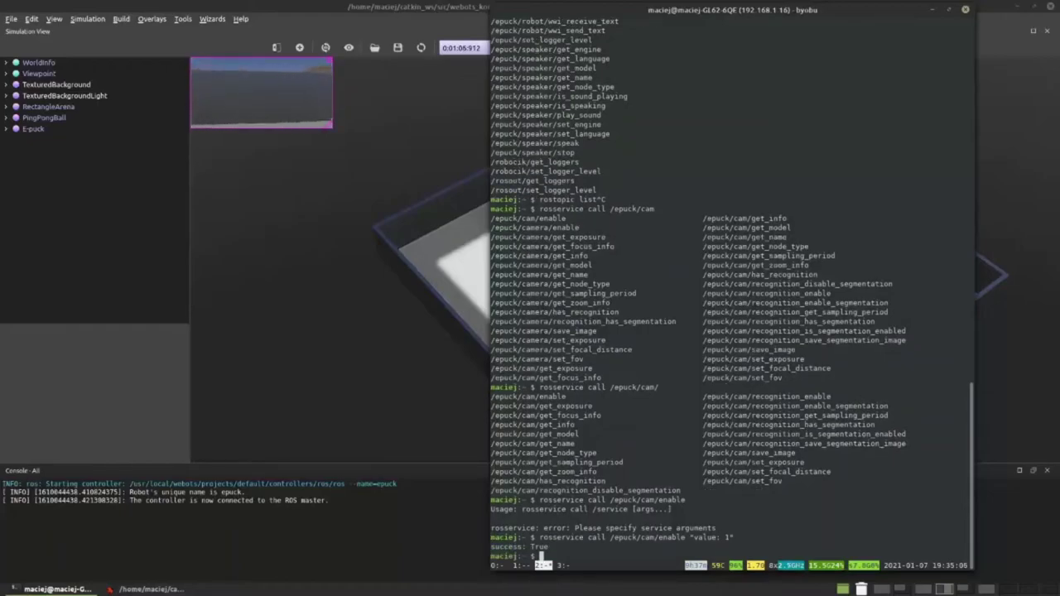
# Call the /epuck/cam/recognition_enable service with the argument "value: 1"
pyautogui.press('Up')
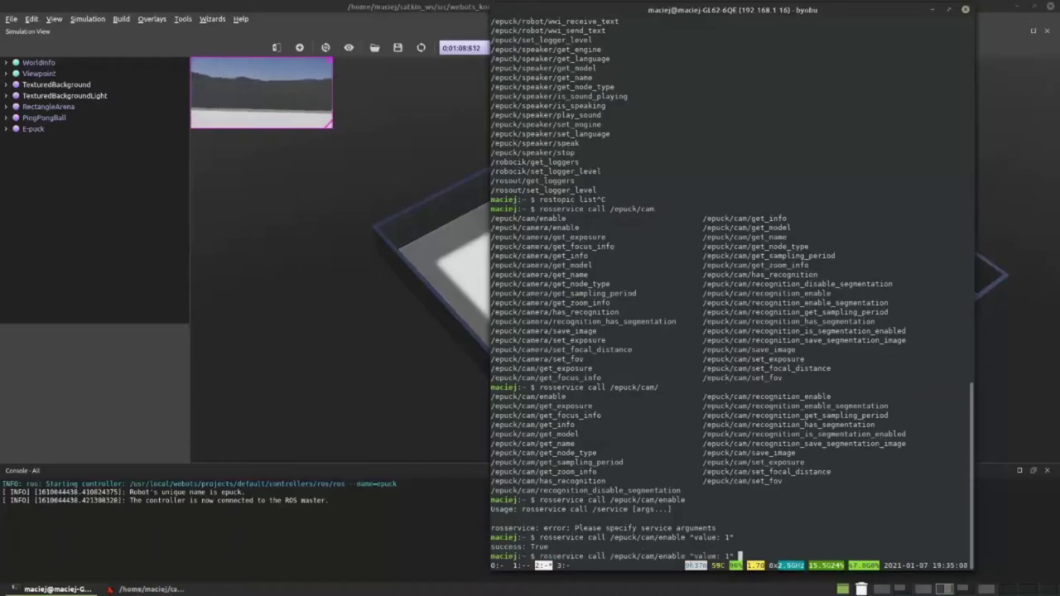
pyautogui.press('BackSpace')
pyautogui.press('BackSpace')
pyautogui.press('BackSpace')
pyautogui.press('BackSpace')
pyautogui.press('BackSpace')
pyautogui.press('BackSpace')
pyautogui.press('BackSpace')
pyautogui.press('BackSpace')
pyautogui.press('BackSpace')
pyautogui.press('BackSpace')
pyautogui.press('BackSpace')
pyautogui.press('BackSpace')
pyautogui.press('BackSpace')
pyautogui.press('BackSpace')
pyautogui.press('BackSpace')
pyautogui.press('BackSpace')
pyautogui.press('BackSpace')
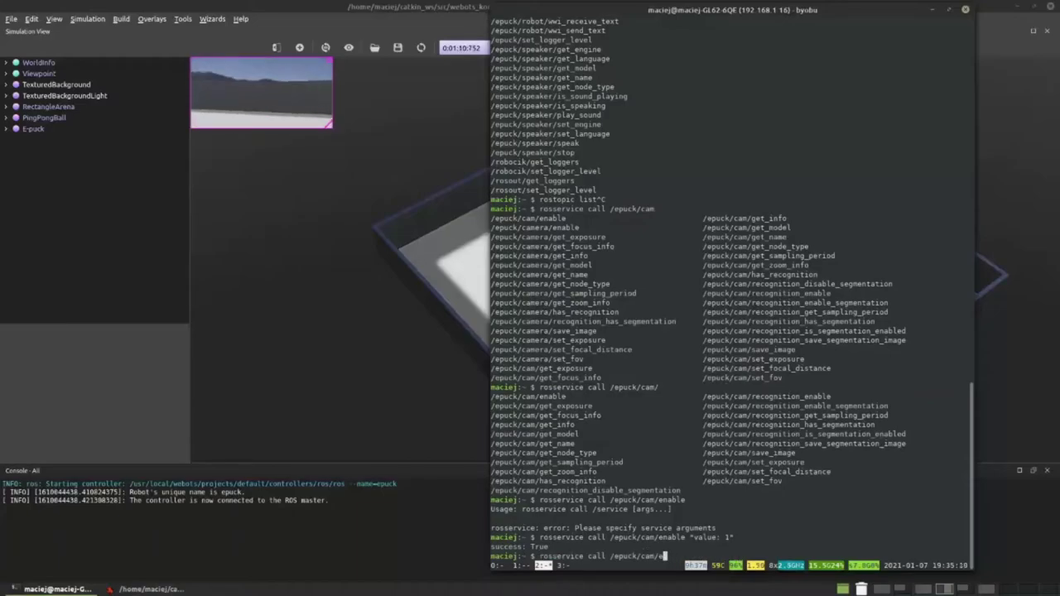
pyautogui.write('recognition_')
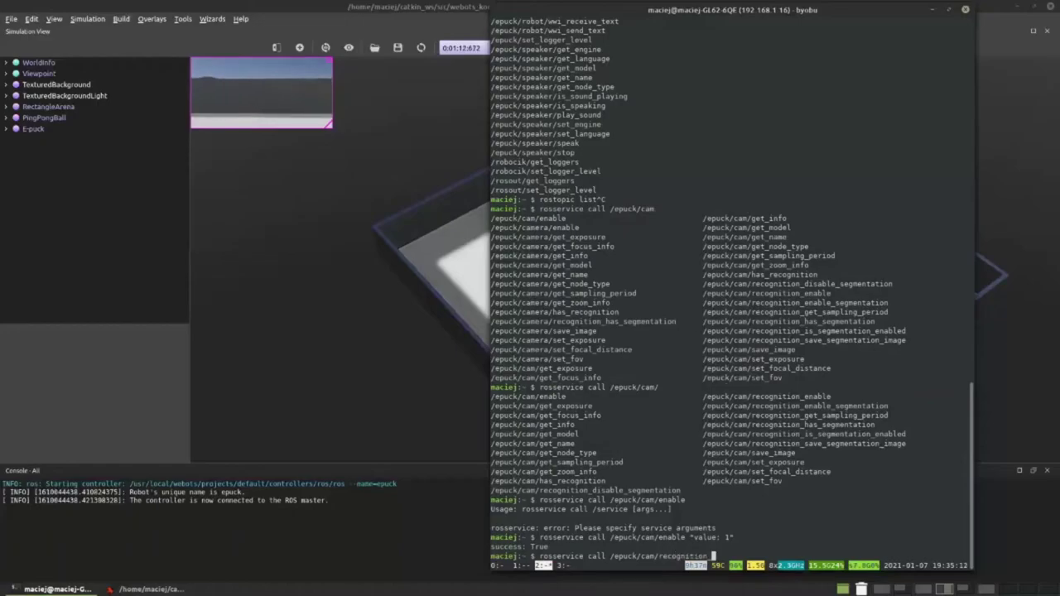
pyautogui.write('enable')
pyautogui.press('Tab')
pyautogui.press('Tab')
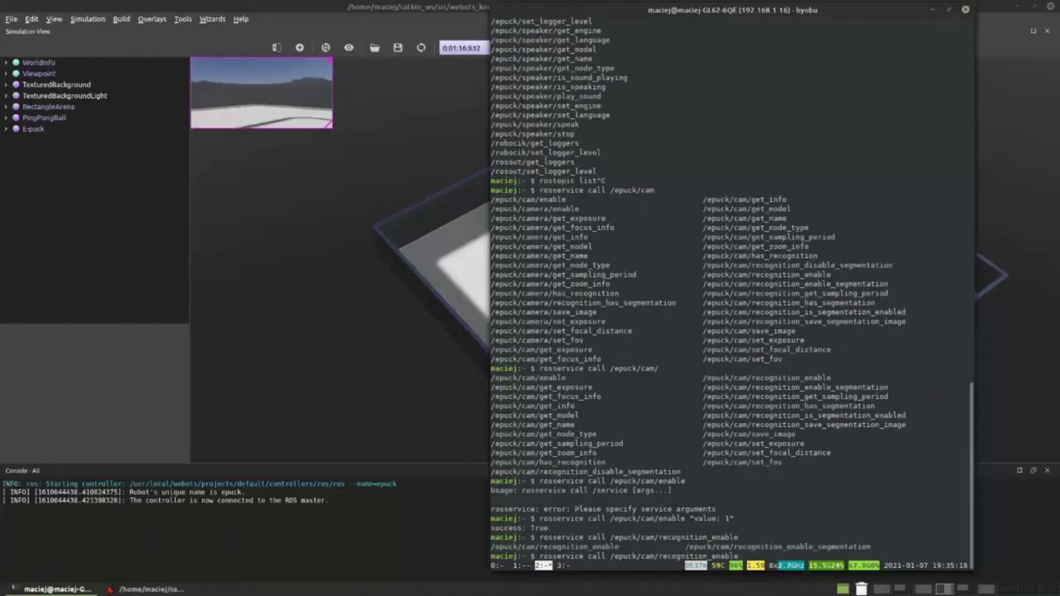
pyautogui.write('"value: 0"')
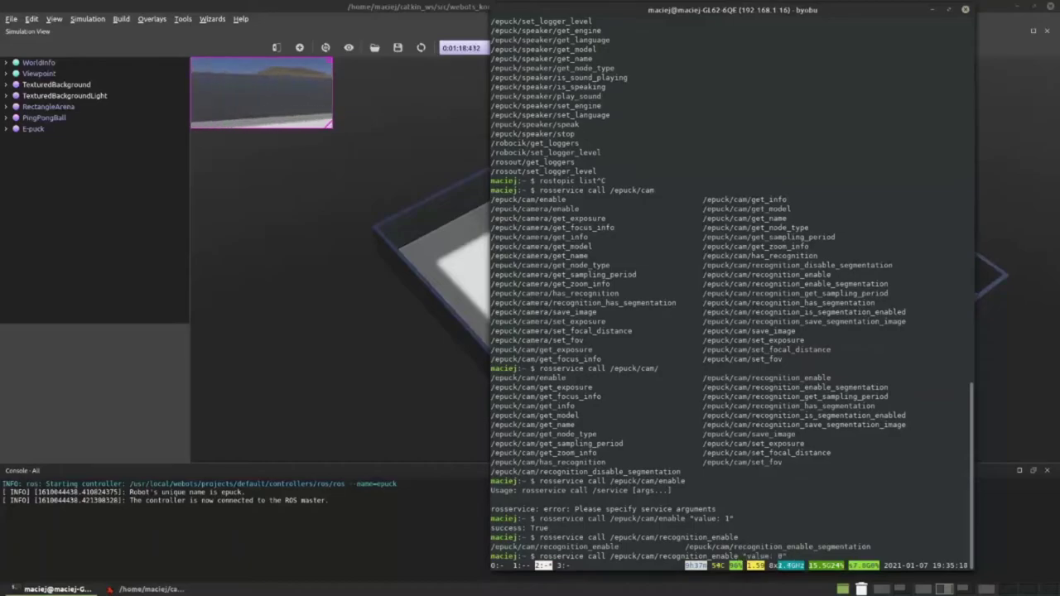
pyautogui.press('BackSpace')
pyautogui.press('BackSpace')
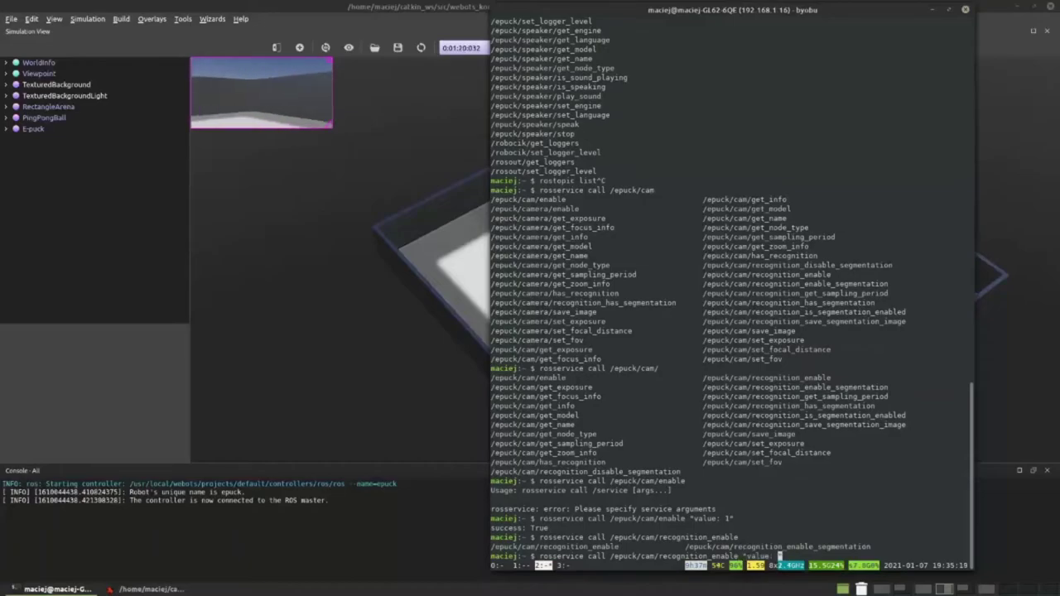
pyautogui.write('1"')
pyautogui.press('Return')
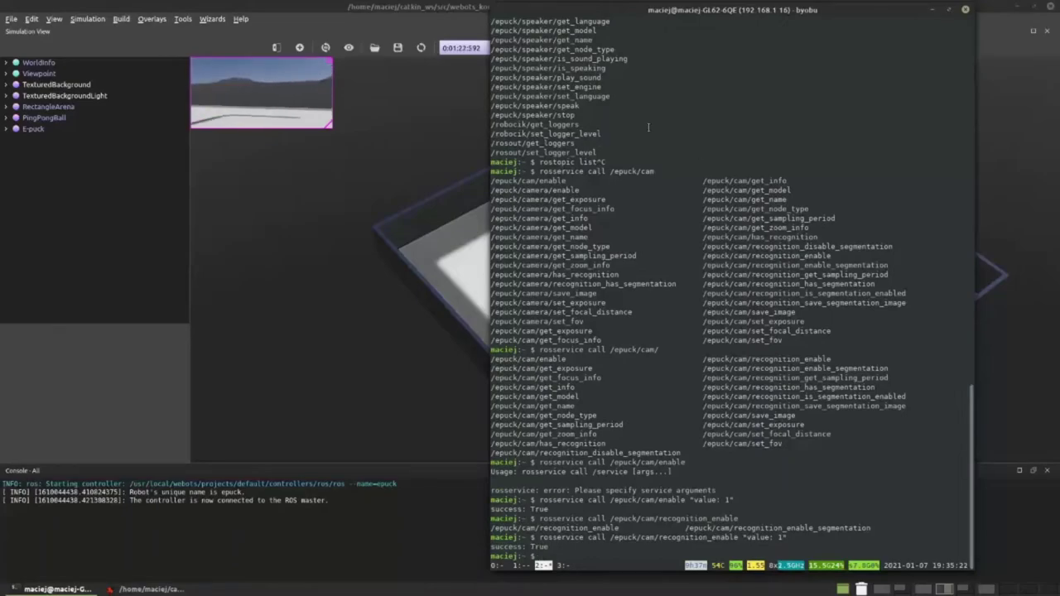
pyautogui.click(322, 86)
pyautogui.click(672, 349)
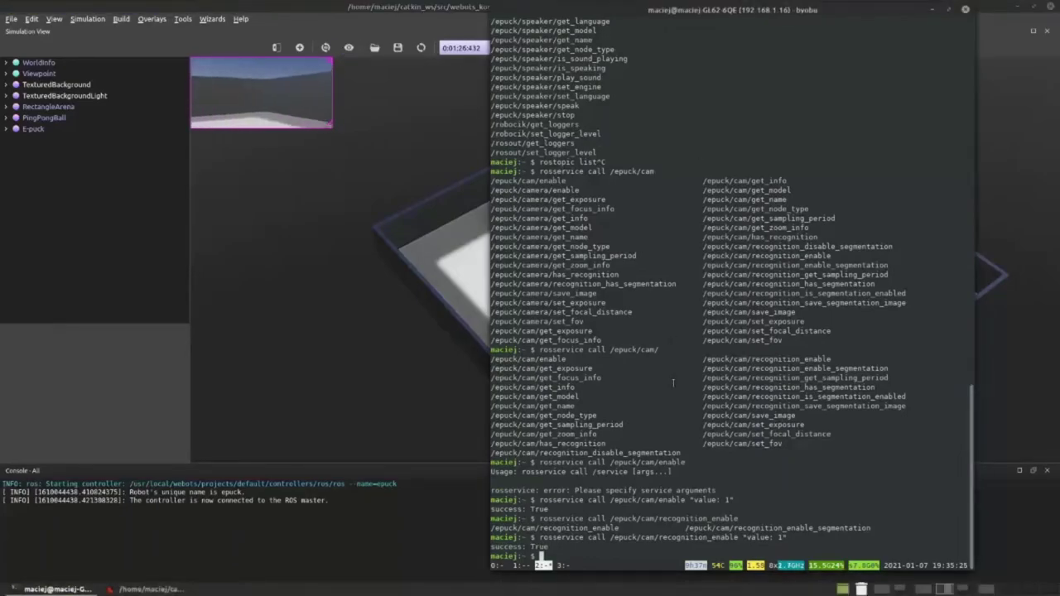
pyautogui.press('F4')
pyautogui.press('F3')
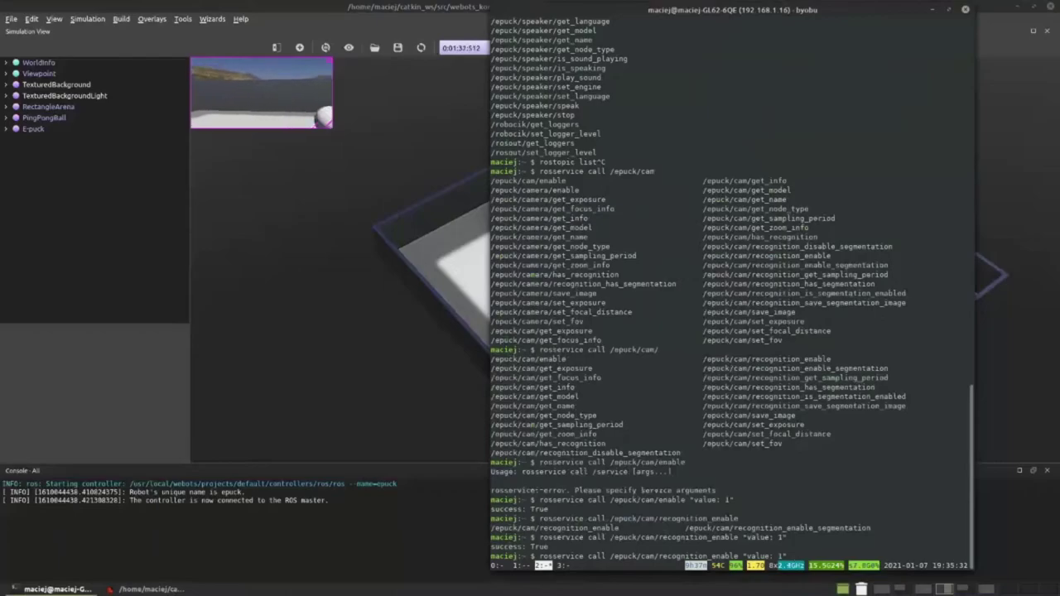
# Cut the previous rosservice call back to /epuck/cam/recognition_ and list the matching recognition services
pyautogui.press('BackSpace')
pyautogui.press('BackSpace')
pyautogui.press('BackSpace')
pyautogui.press('BackSpace')
pyautogui.press('BackSpace')
pyautogui.press('BackSpace')
pyautogui.press('BackSpace')
pyautogui.press('BackSpace')
pyautogui.press('BackSpace')
pyautogui.press('BackSpace')
pyautogui.press('BackSpace')
pyautogui.press('BackSpace')
pyautogui.press('BackSpace')
pyautogui.press('BackSpace')
pyautogui.press('BackSpace')
pyautogui.press('BackSpace')
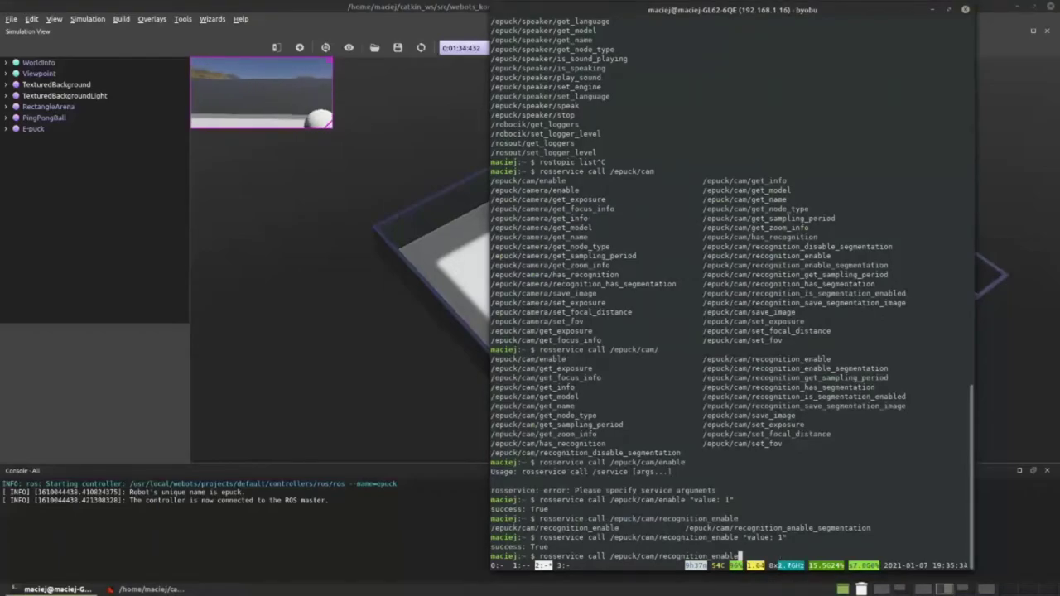
pyautogui.write('n')
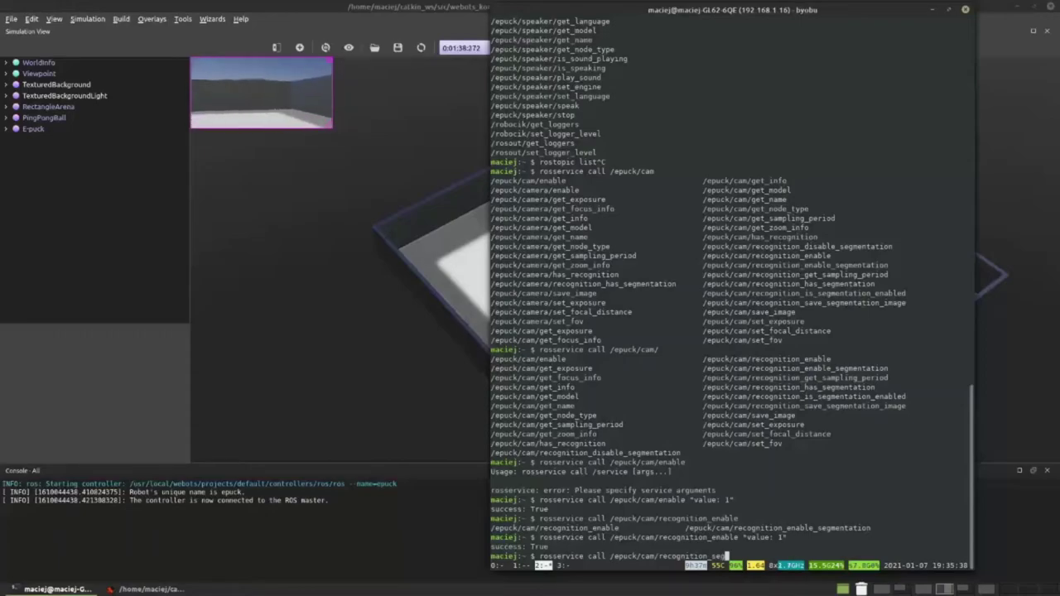
pyautogui.press('BackSpace')
pyautogui.press('BackSpace')
pyautogui.press('Tab')
pyautogui.press('Tab')
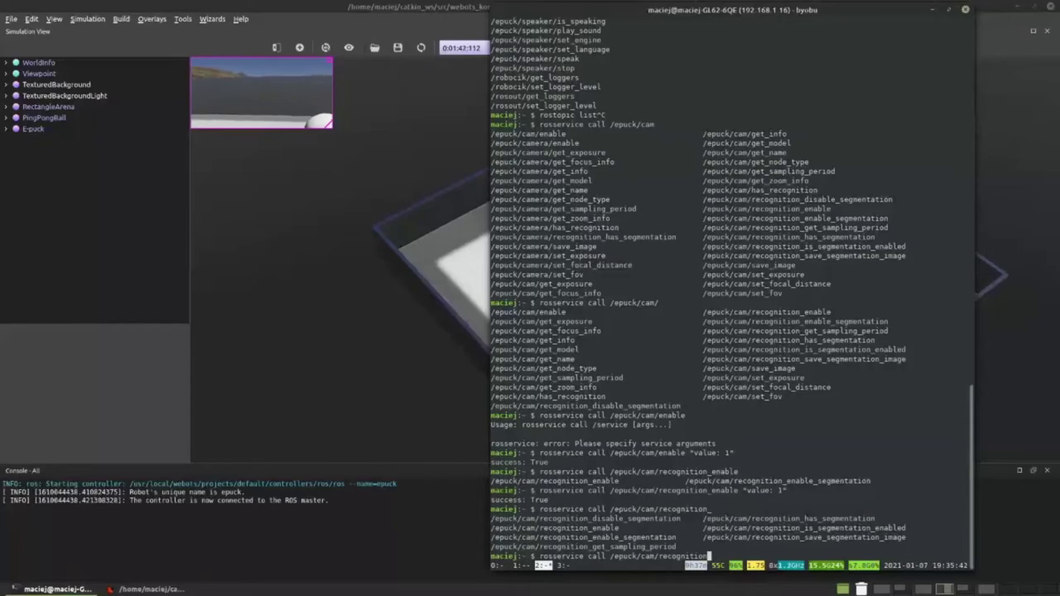
pyautogui.press('Tab')
pyautogui.press('Tab')
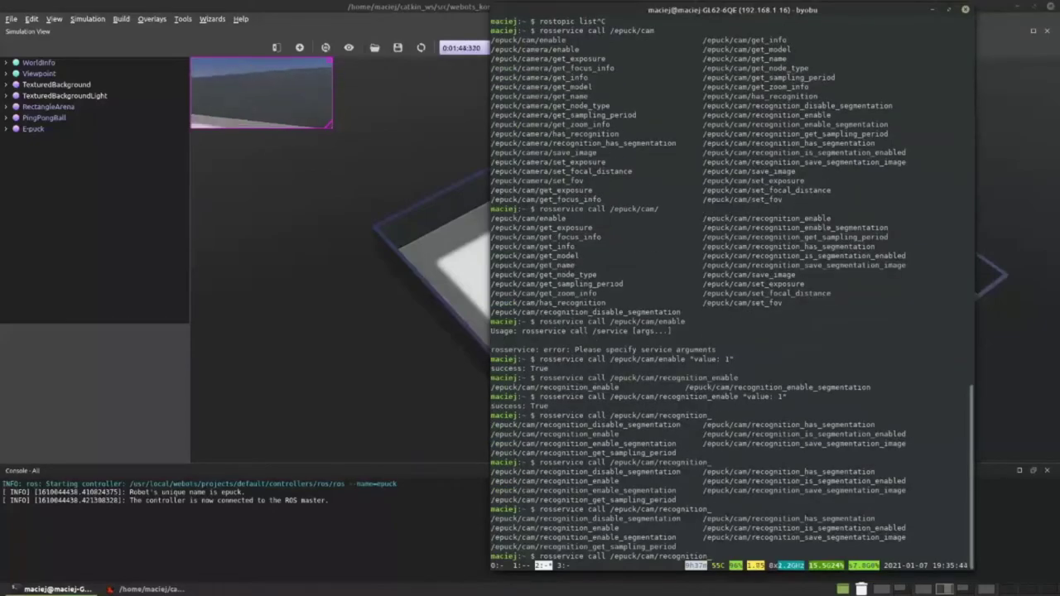
pyautogui.write('se')
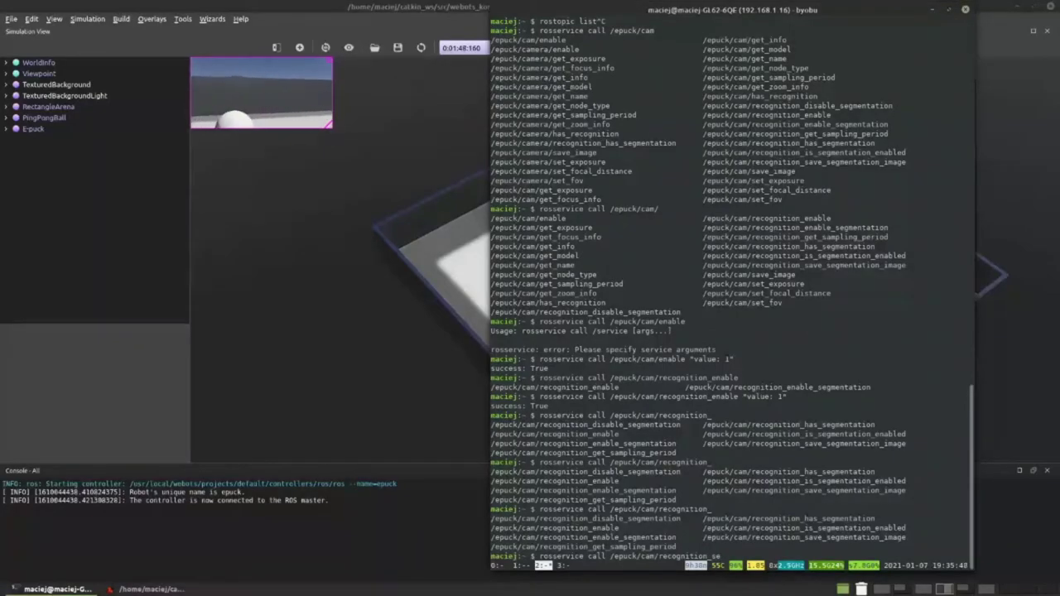
pyautogui.write('g')
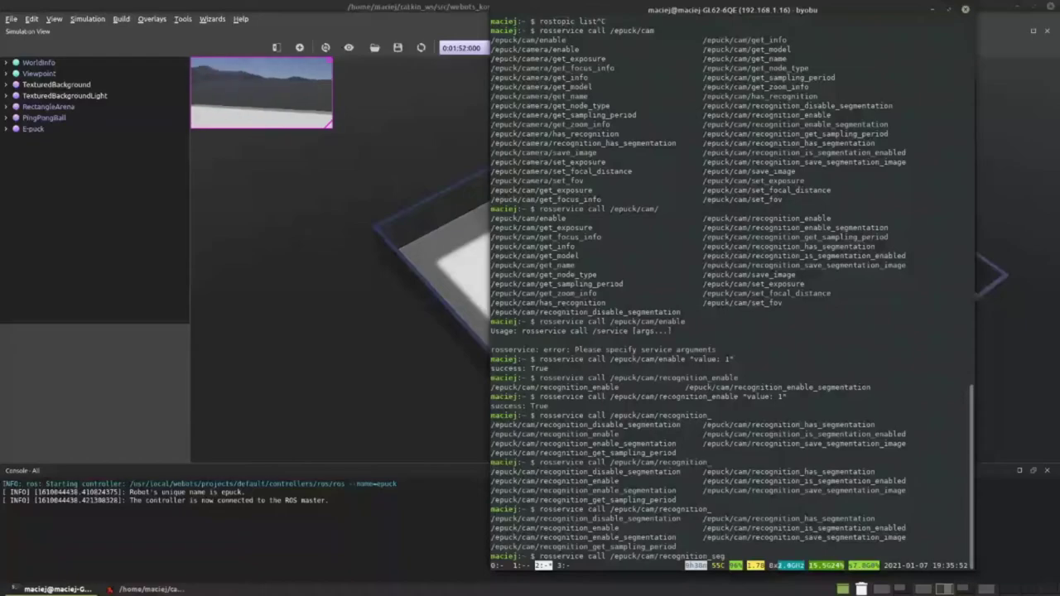
pyautogui.press('BackSpace')
pyautogui.press('BackSpace')
pyautogui.press('BackSpace')
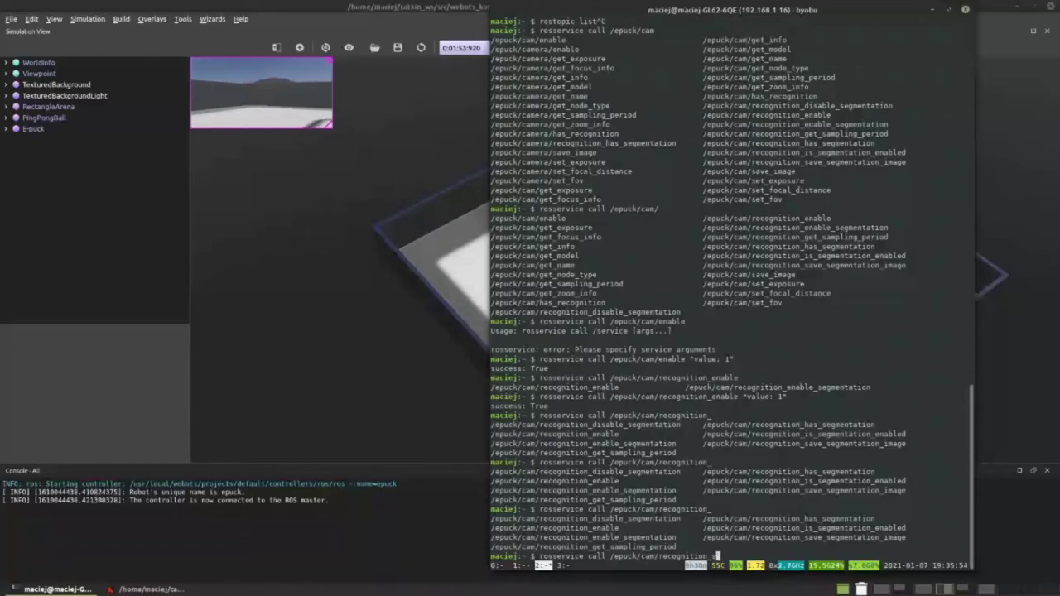
# Call the /epuck/cam/recognition_enable_segmentation service with the argument "ask: true"
pyautogui.write('en')
pyautogui.press('Tab')
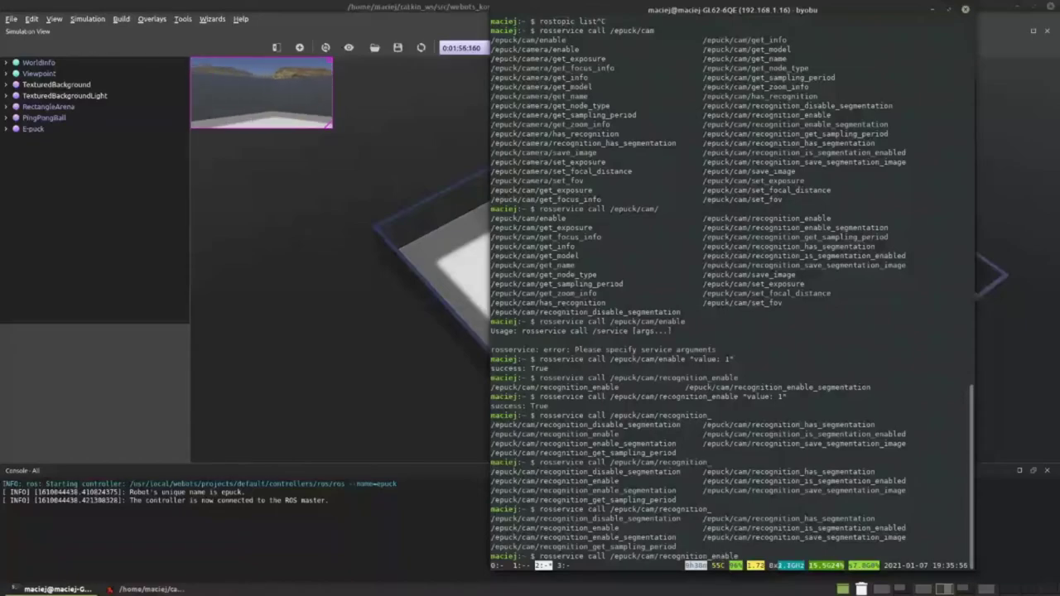
pyautogui.write('_se')
pyautogui.press('Tab')
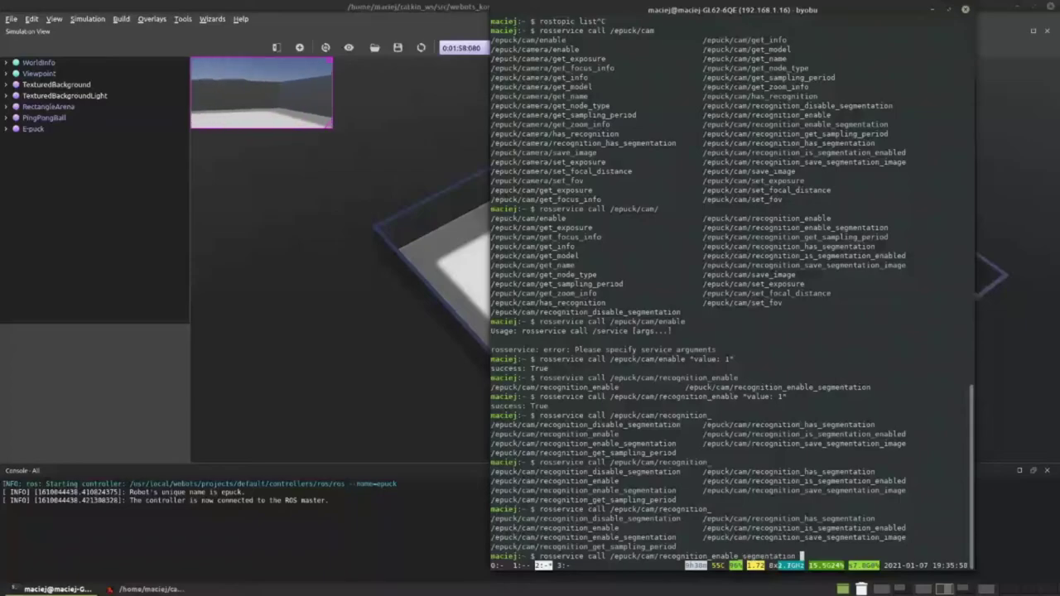
pyautogui.press('Tab')
pyautogui.press('BackSpace')
pyautogui.press('BackSpace')
pyautogui.press('BackSpace')
pyautogui.press('BackSpace')
pyautogui.press('BackSpace')
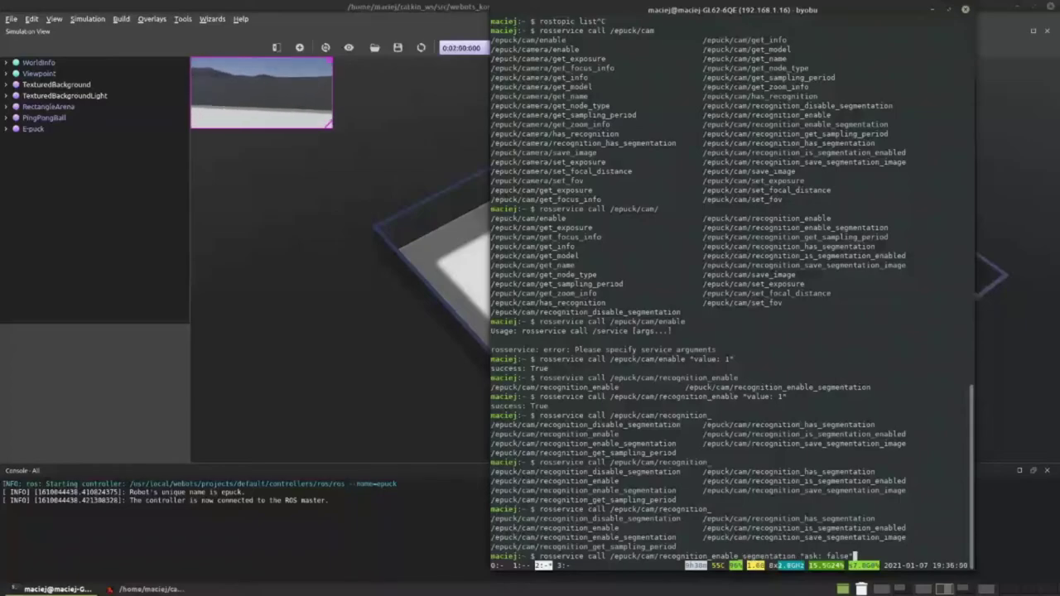
pyautogui.press('BackSpace')
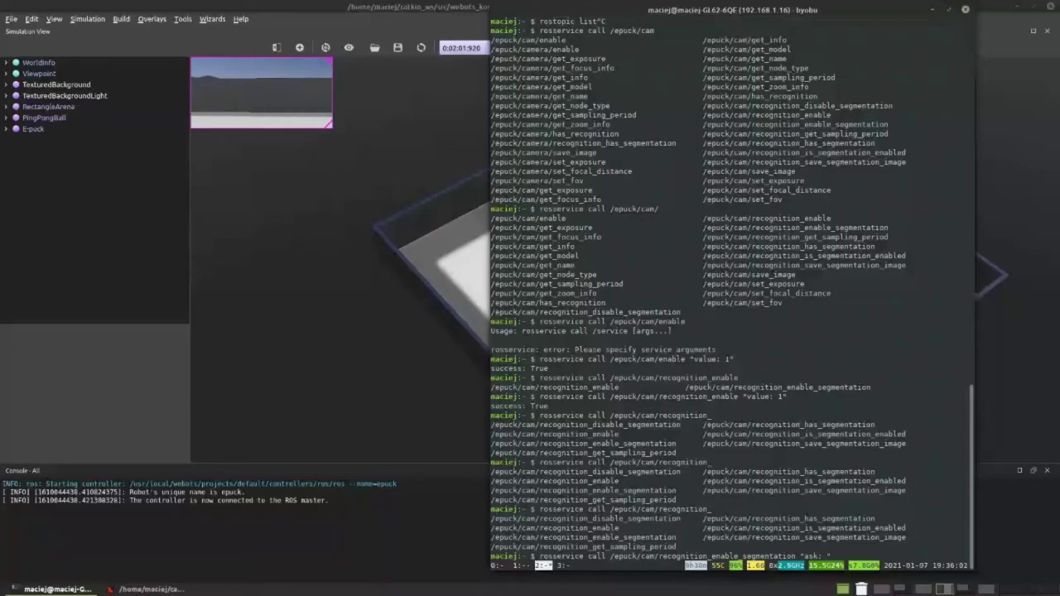
pyautogui.write('true"')
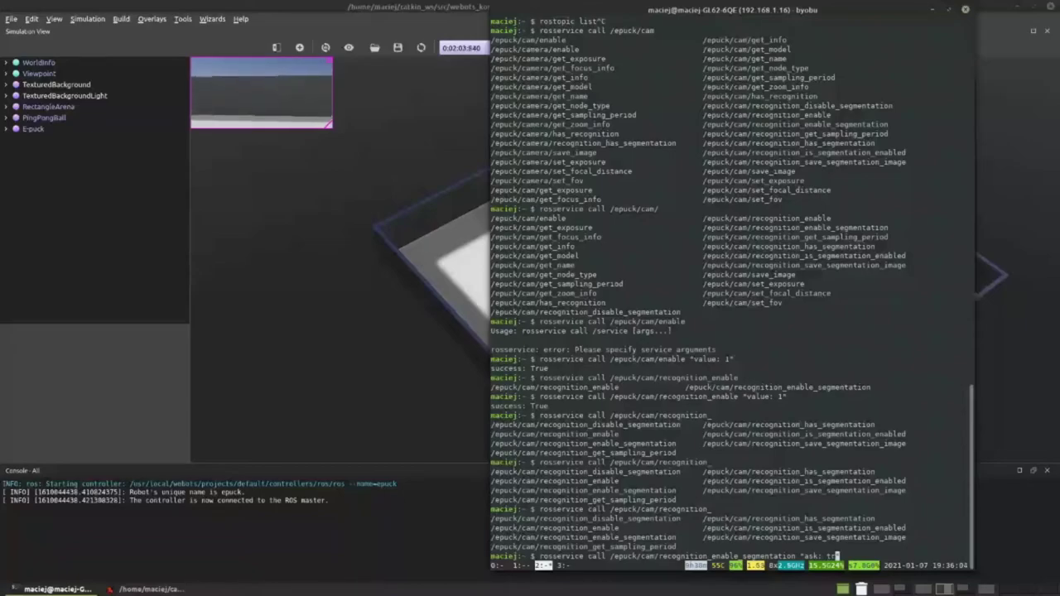
pyautogui.press('Return')
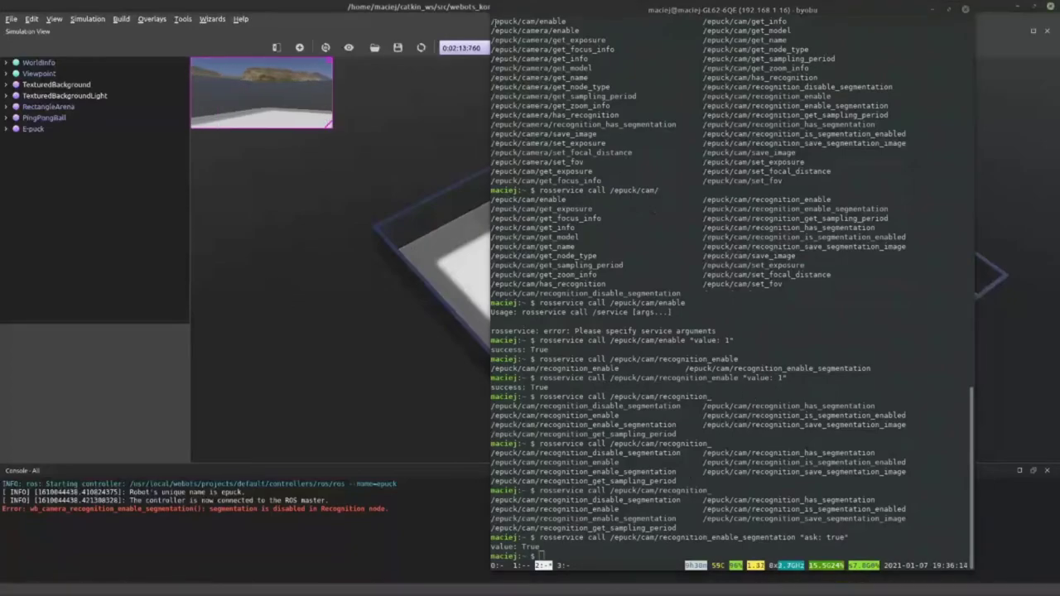
# Move the terminal further off the simulation view and stop the running roslaunch in terminal window 1
pyautogui.moveTo(580, 17); pyautogui.dragTo(651, 11)
pyautogui.press('F3')
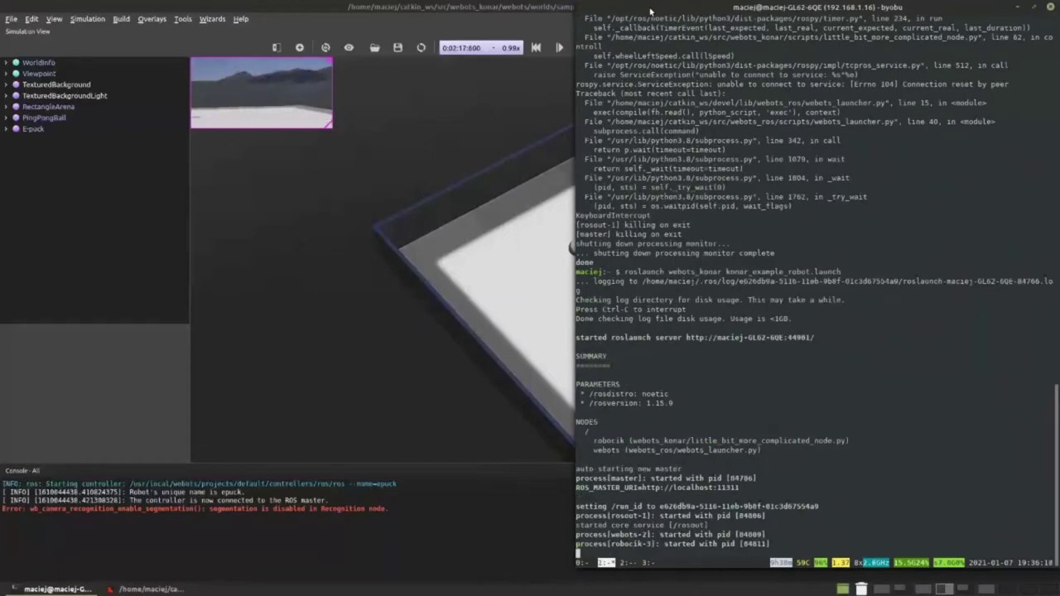
pyautogui.hotkey('ctrl', 'c')
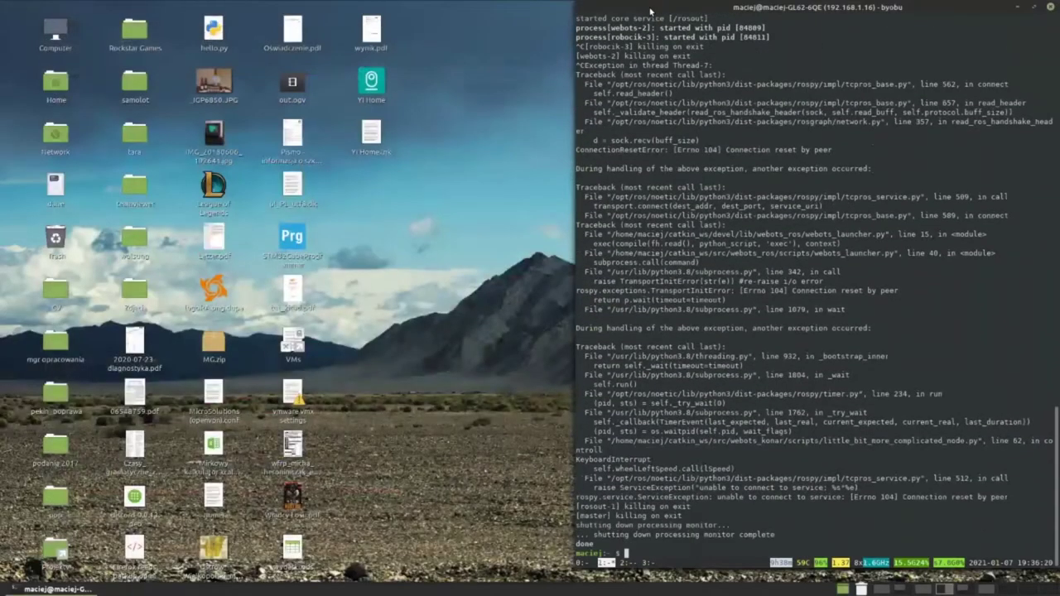
# Start webots on its own from terminal window 0
pyautogui.press('F3')
pyautogui.press('Up')
pyautogui.press('Return')
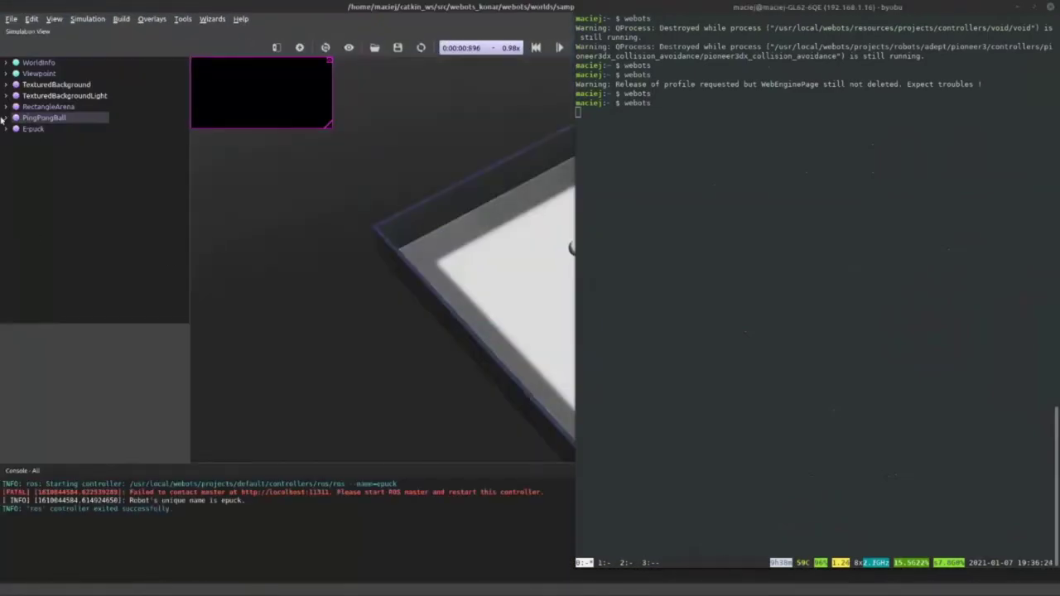
# Set segmentation to TRUE in the Recognition node of the camera in the E-puck's turretSlot
pyautogui.click(7, 130)
pyautogui.scroll(-3, 80, 295)
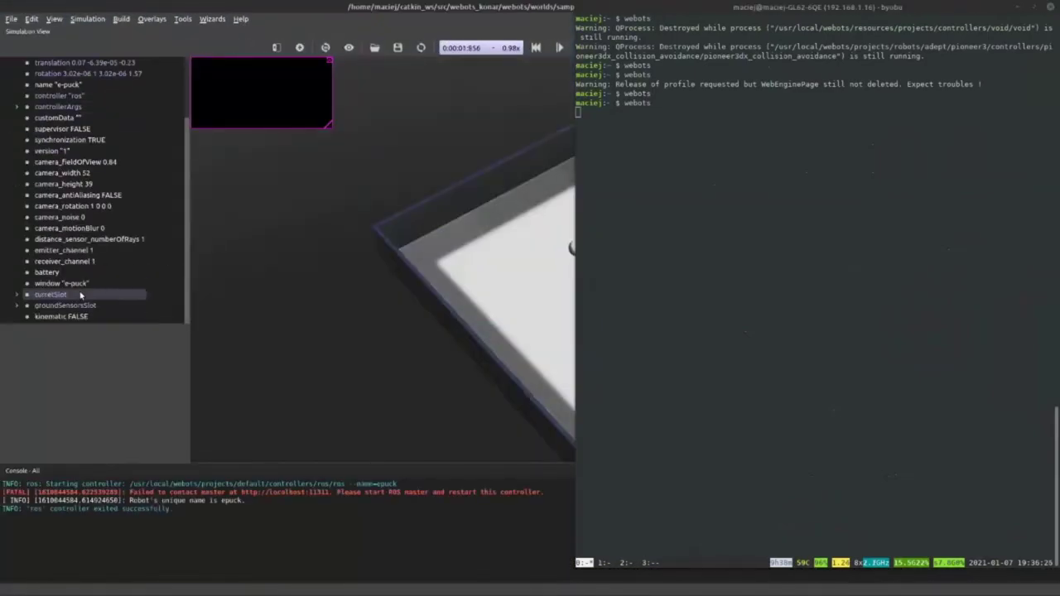
pyautogui.click(15, 296)
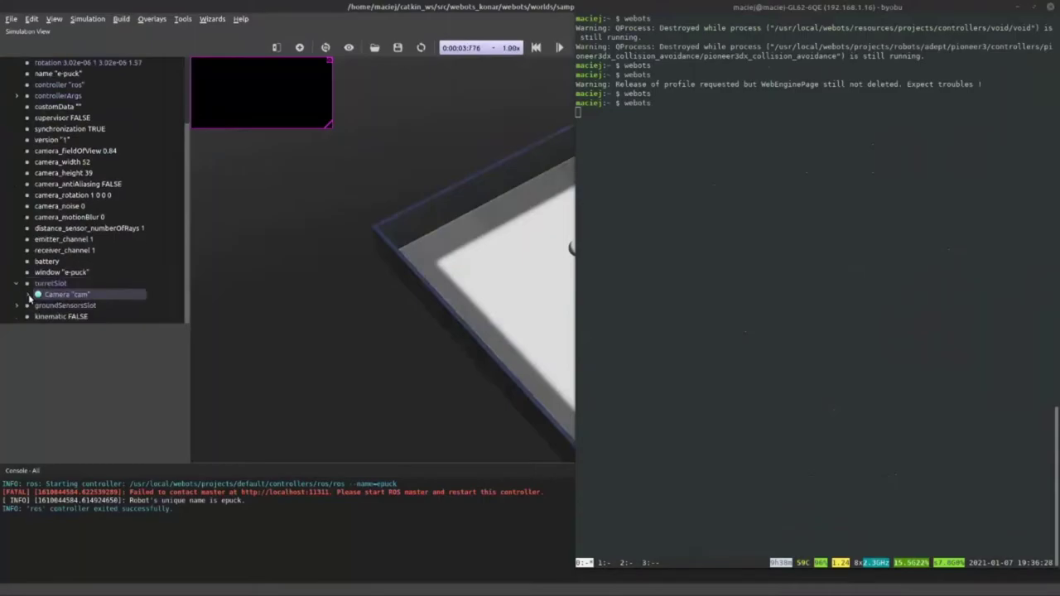
pyautogui.click(28, 295)
pyautogui.scroll(-5, 33, 298)
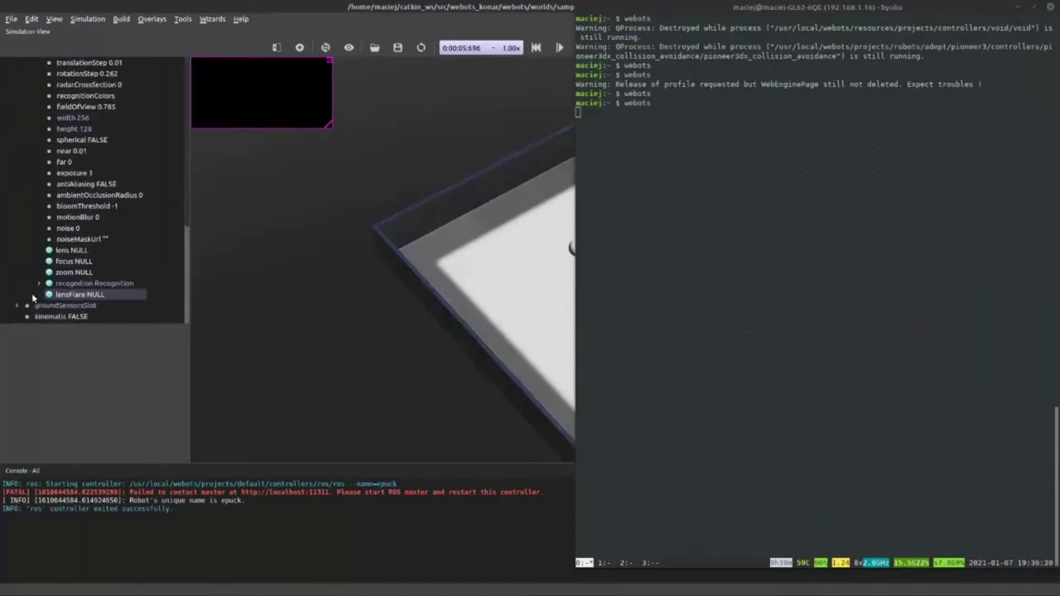
pyautogui.click(39, 284)
pyautogui.scroll(-2, 50, 282)
pyautogui.click(112, 284)
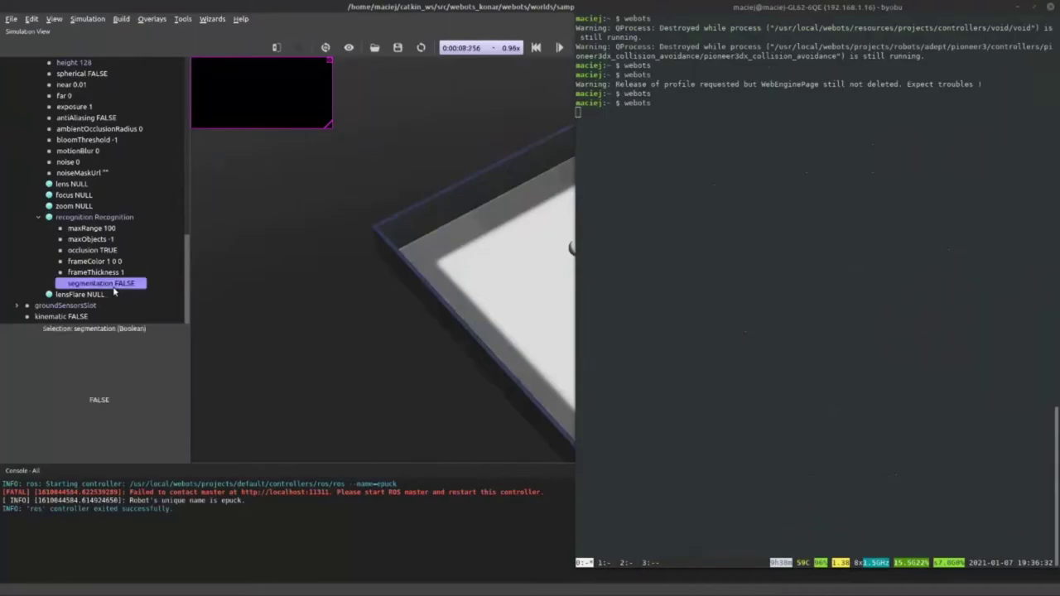
pyautogui.click(85, 399)
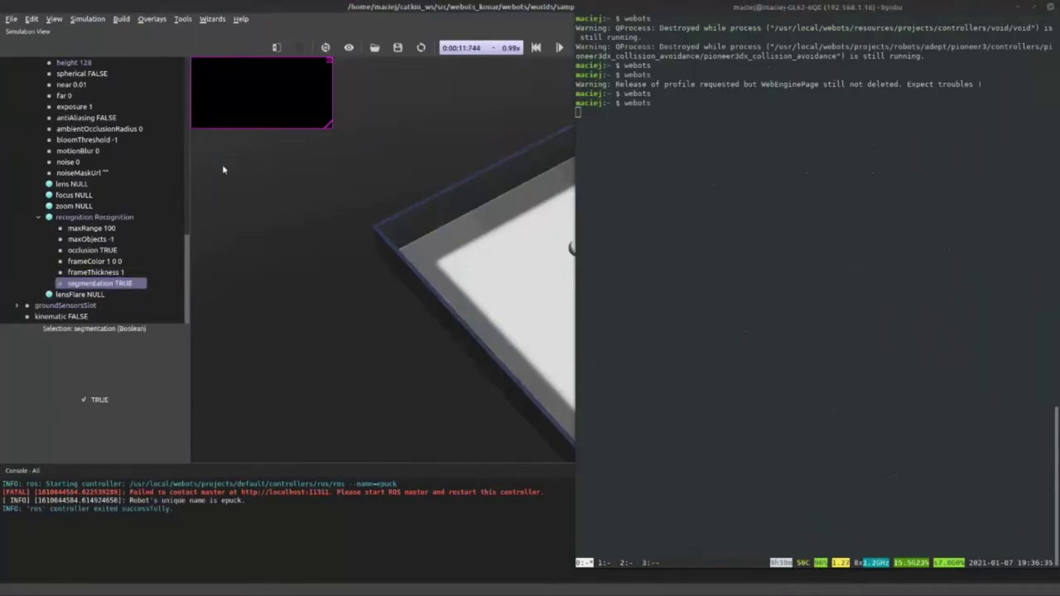
# Reset the simulation, move the terminal off the simulation controls, then pause the simulation and save the world
pyautogui.scroll(6, 83, 170)
pyautogui.scroll(-3, 80, 169)
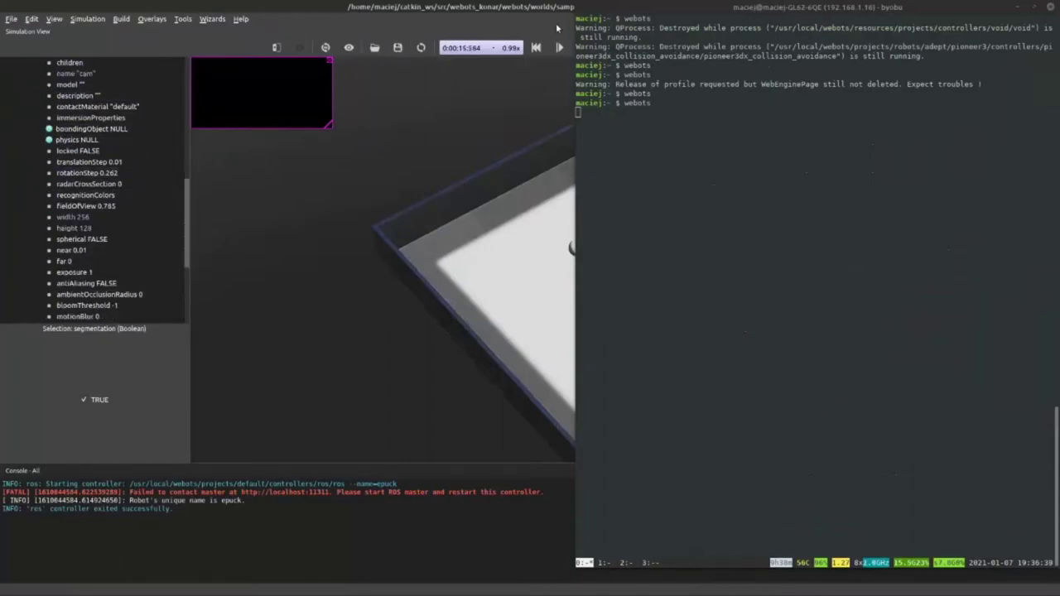
pyautogui.click(538, 48)
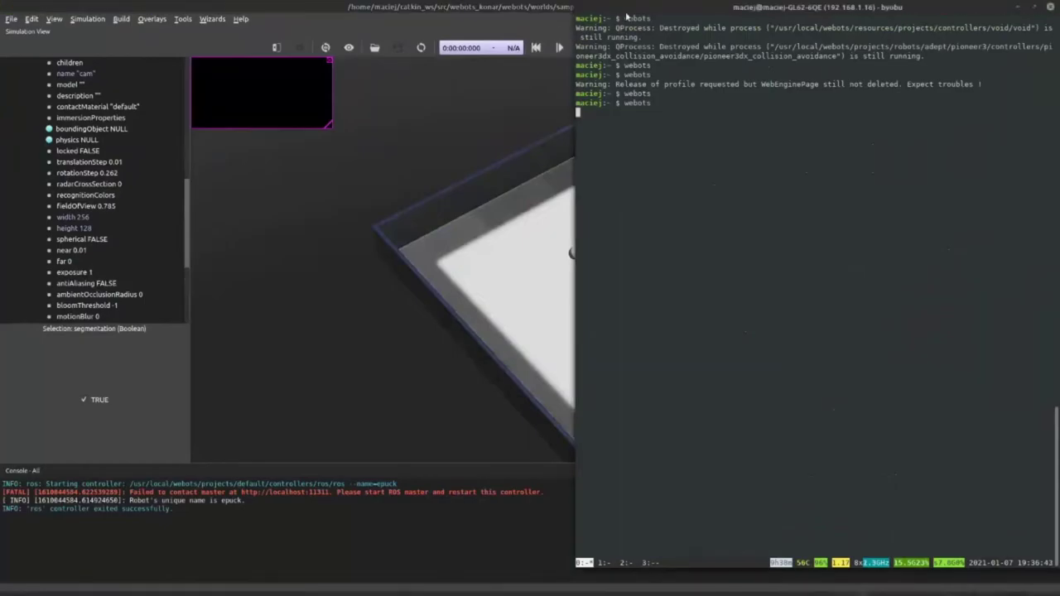
pyautogui.moveTo(819, 7); pyautogui.dragTo(820, 132)
pyautogui.click(581, 47)
pyautogui.click(579, 48)
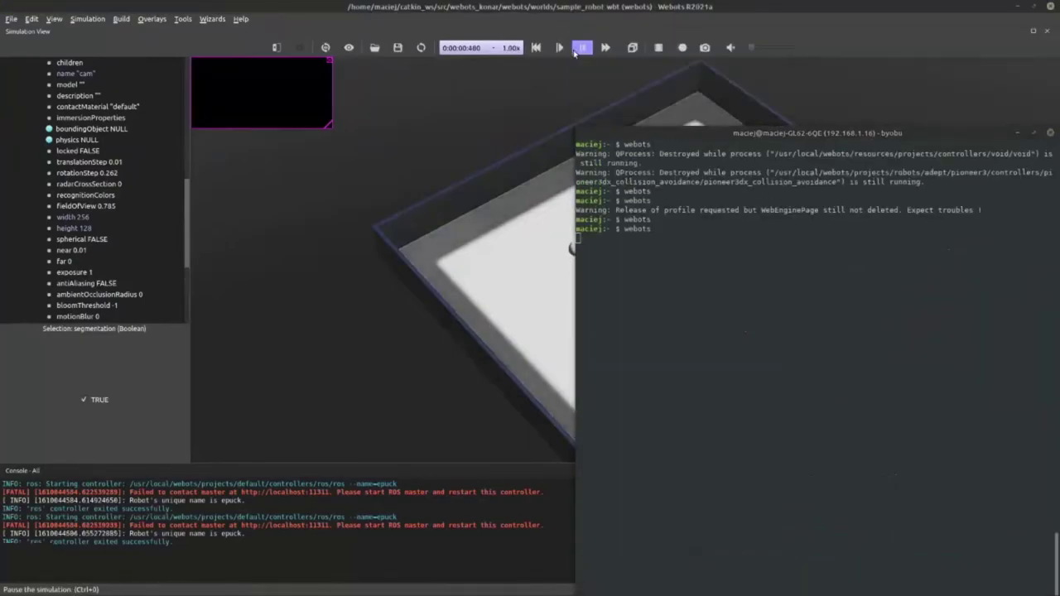
pyautogui.click(396, 48)
# Stop the standalone webots and run "roslaunch webots_konar konar_example_robot.launch" again in terminal window 1
pyautogui.click(762, 213)
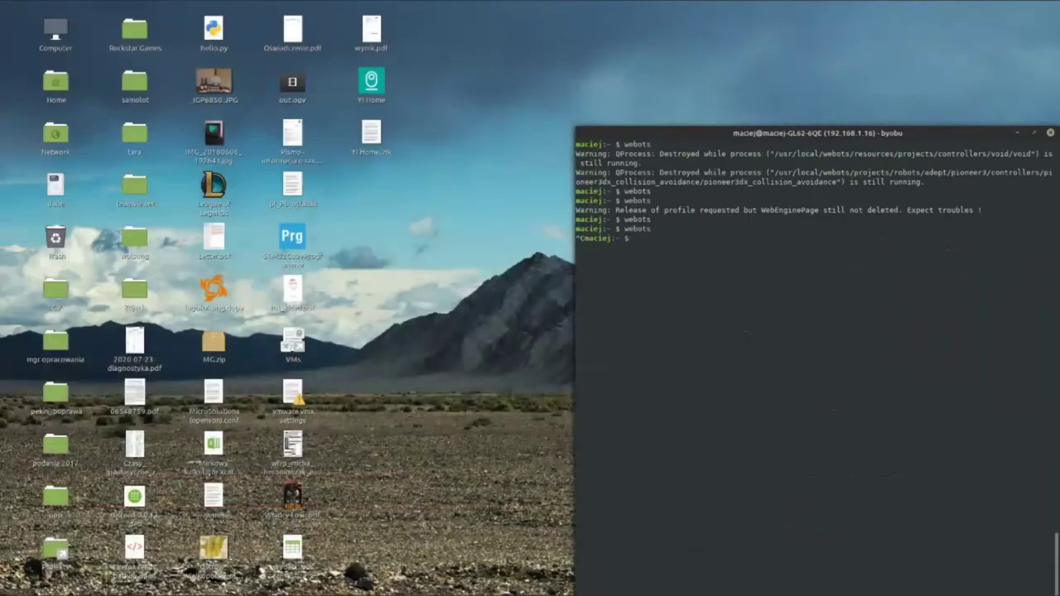
pyautogui.press('F3')
pyautogui.press('Up')
pyautogui.press('Return')
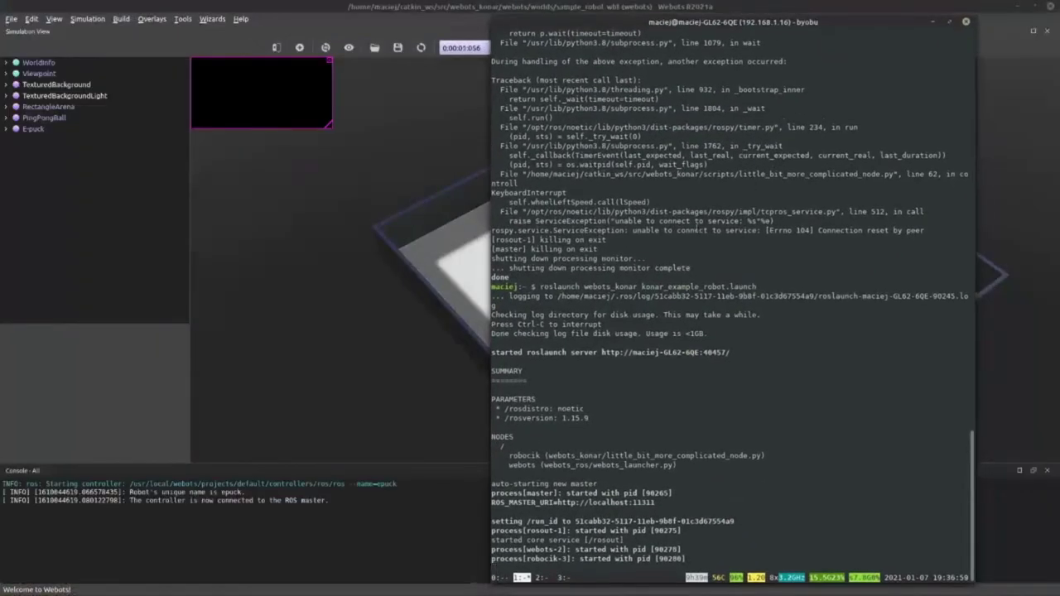
# Call the /epuck/cam/enable service with "value: 1" again from terminal window 2
pyautogui.press('F4')
pyautogui.press('Up')
pyautogui.press('Up')
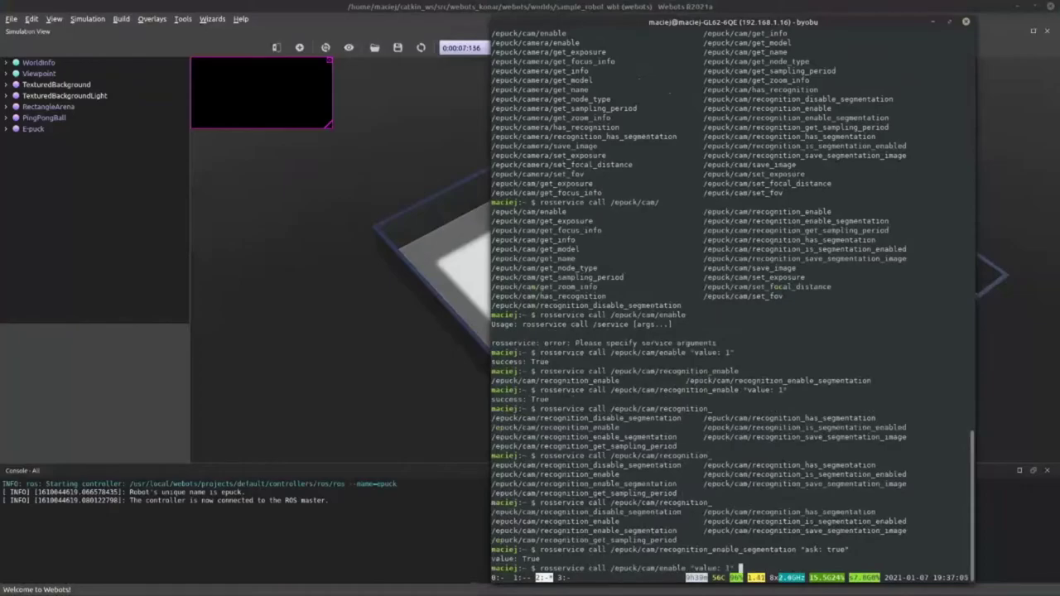
pyautogui.press('Return')
# Call /epuck/cam/recognition_enable with "value: 1" and /epuck/cam/recognition_enable_segmentation with "ask: true"
pyautogui.press('Up')
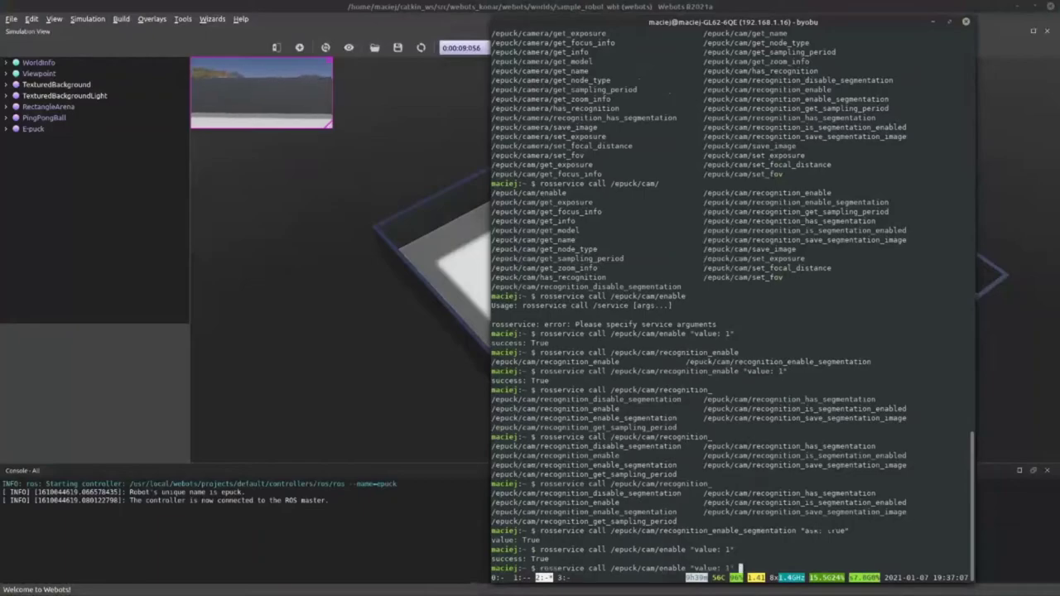
pyautogui.press('Up')
pyautogui.press('Return')
pyautogui.press('Up')
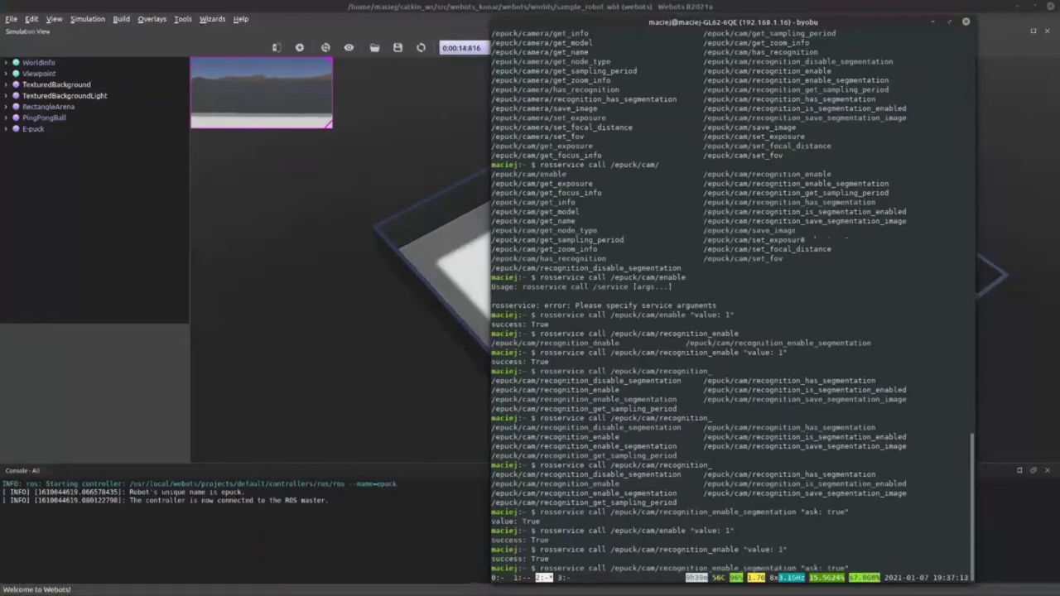
pyautogui.press('Return')
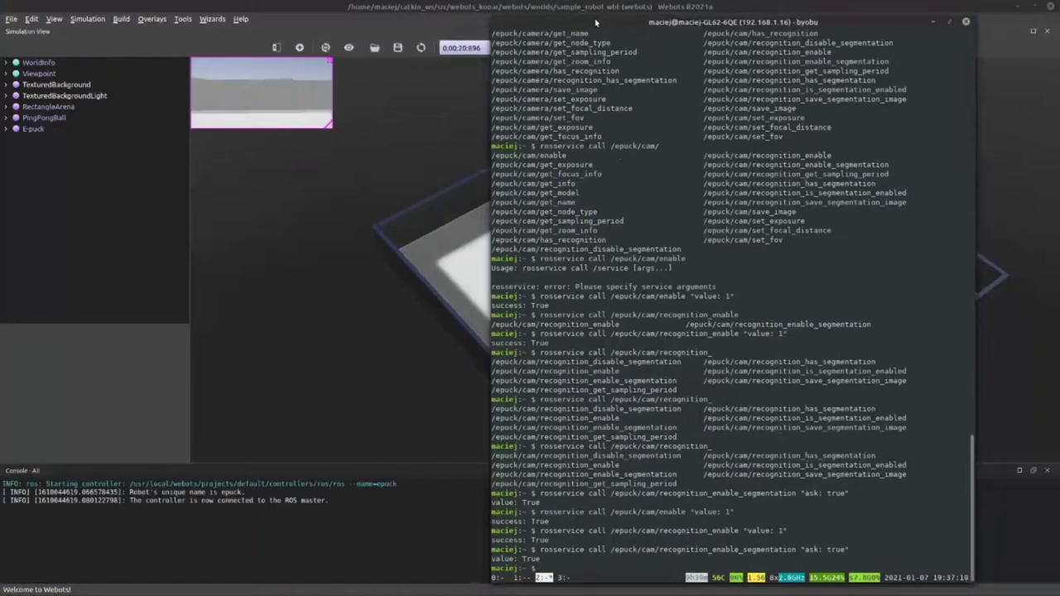
# List the topics available to rostopic echo in terminal window 3, first under / and then under /epuck/
pyautogui.moveTo(590, 24); pyautogui.dragTo(613, 28)
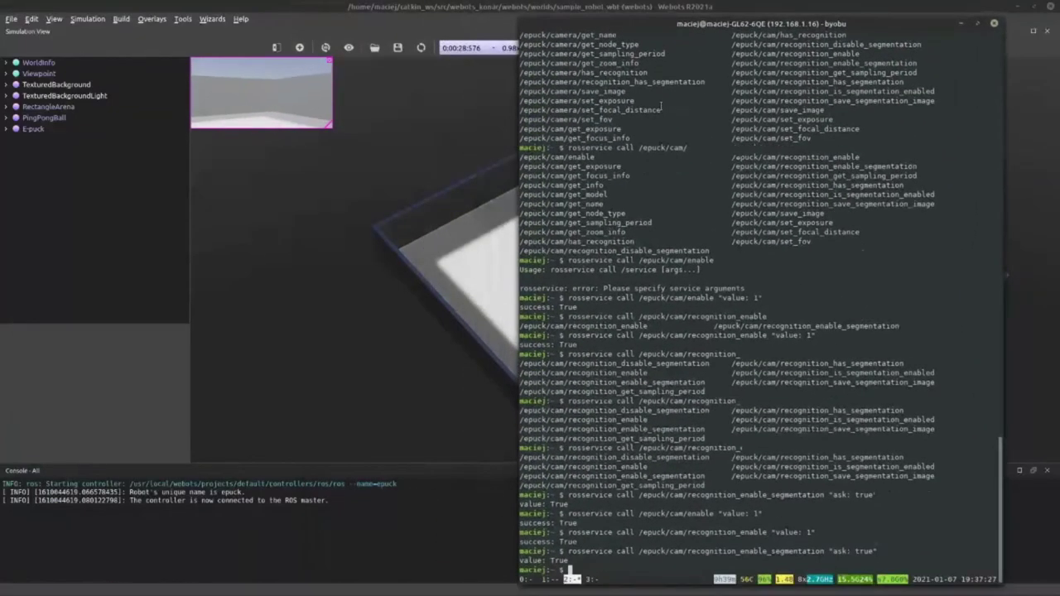
pyautogui.press('F4')
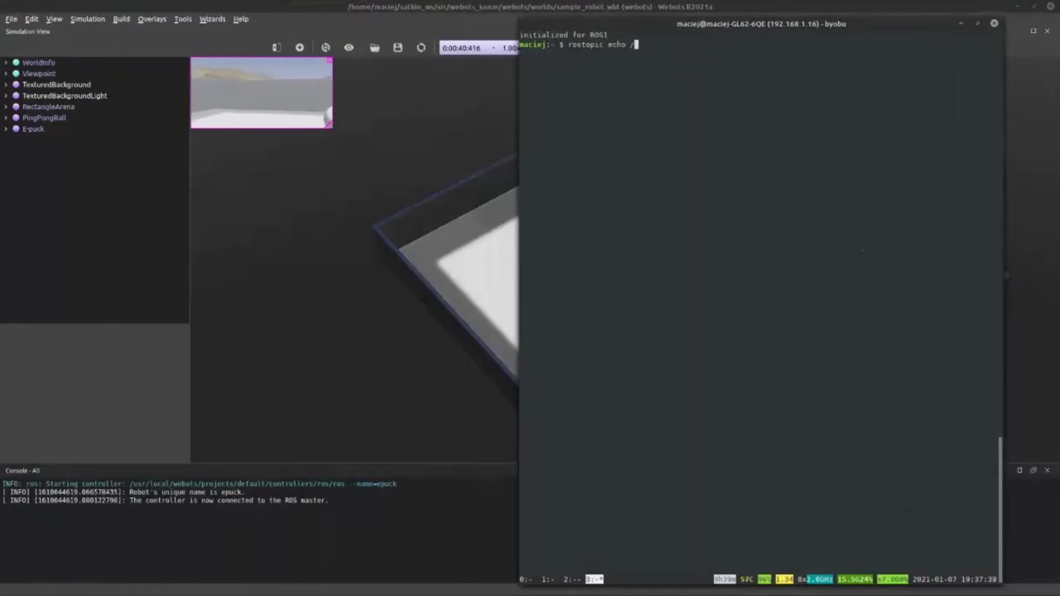
pyautogui.press('Tab')
pyautogui.press('Tab')
pyautogui.press('Tab')
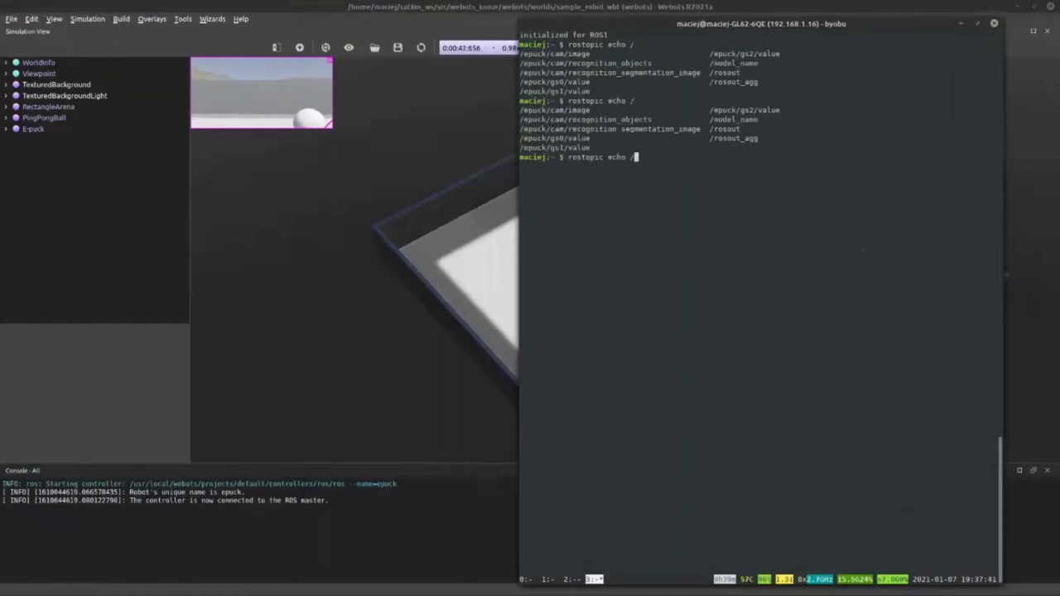
pyautogui.write('epuck/')
pyautogui.press('Tab')
pyautogui.press('Tab')
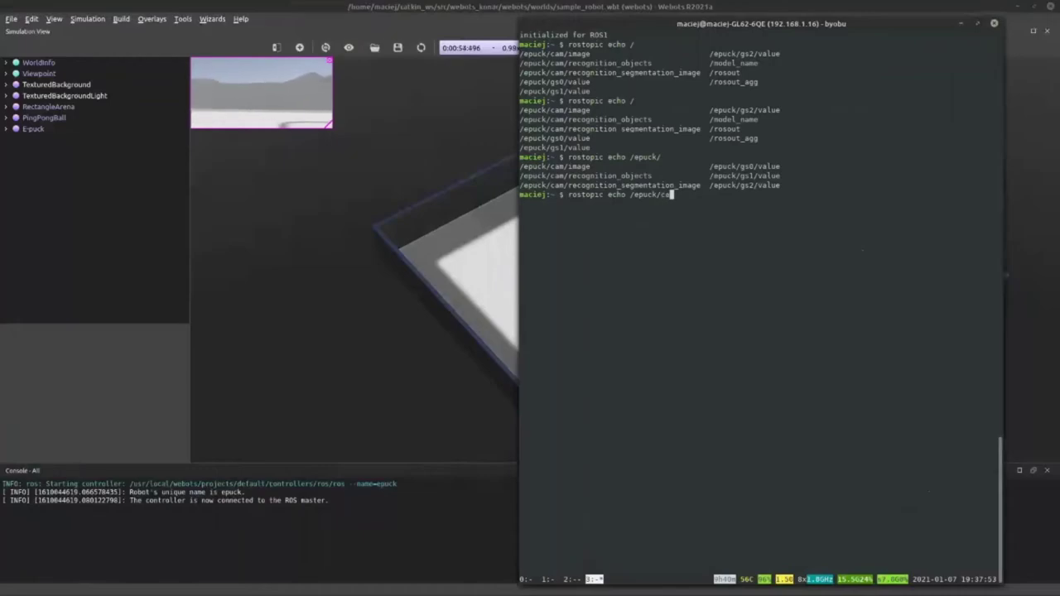
# Echo the /epuck/cam/recognition_objects topic with rostopic
pyautogui.write('m/recognition_')
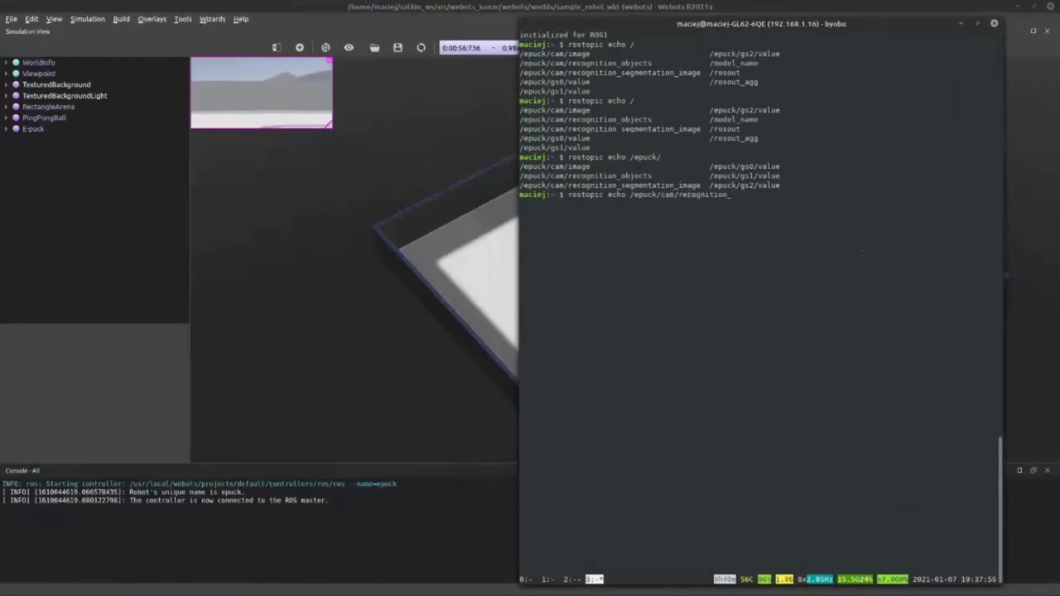
pyautogui.press('Tab')
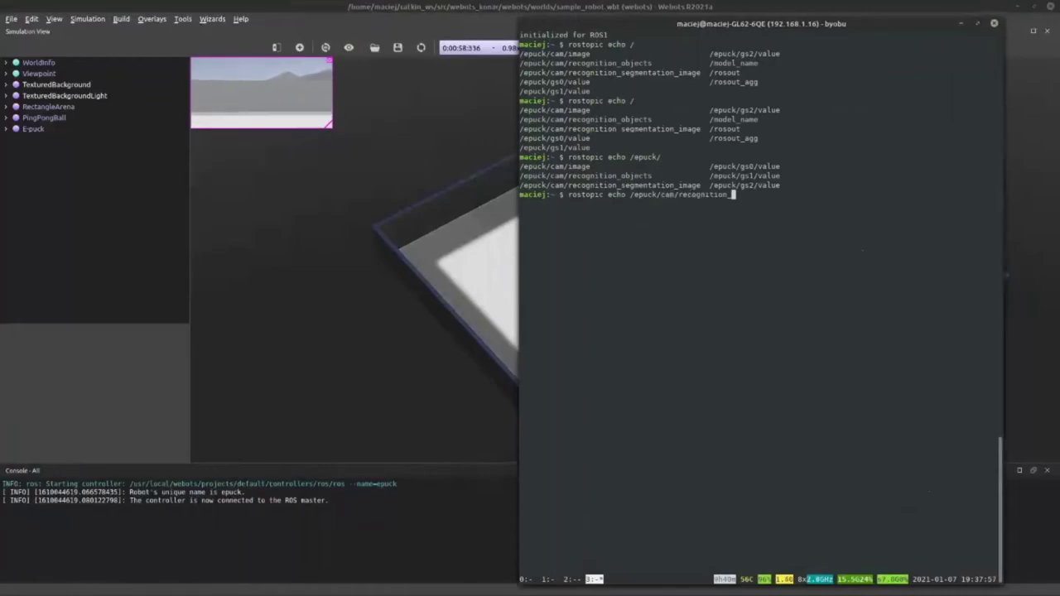
pyautogui.write('o')
pyautogui.press('Tab')
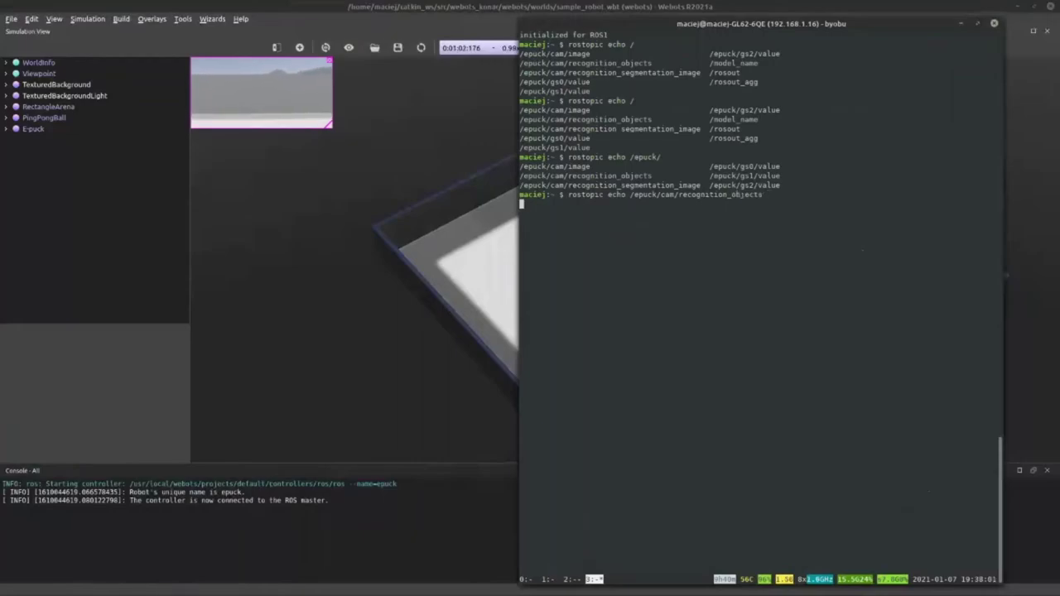
# Uncover the arena and examine the Recognition node settings of the camera in the E-puck's turretSlot
pyautogui.moveTo(745, 7)
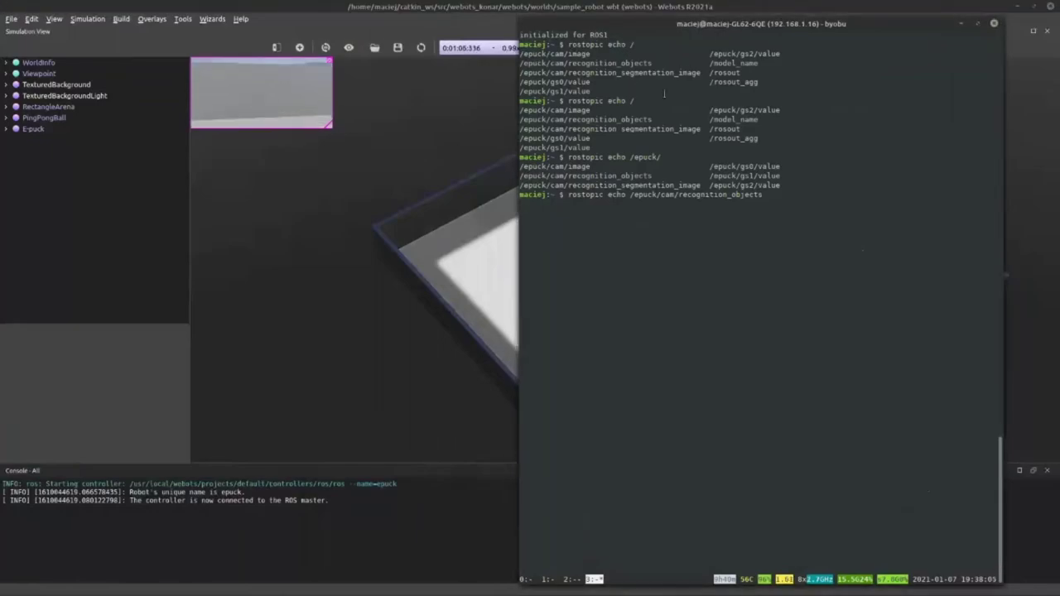
pyautogui.moveTo(745, 23); pyautogui.dragTo(625, 334)
pyautogui.click(6, 129)
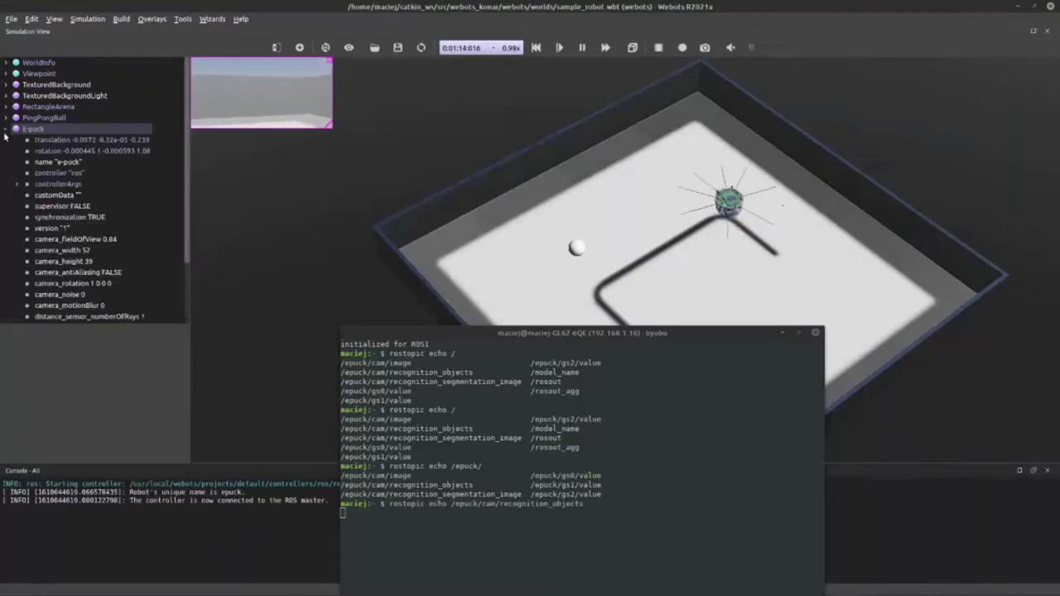
pyautogui.scroll(-3, 18, 249)
pyautogui.click(18, 294)
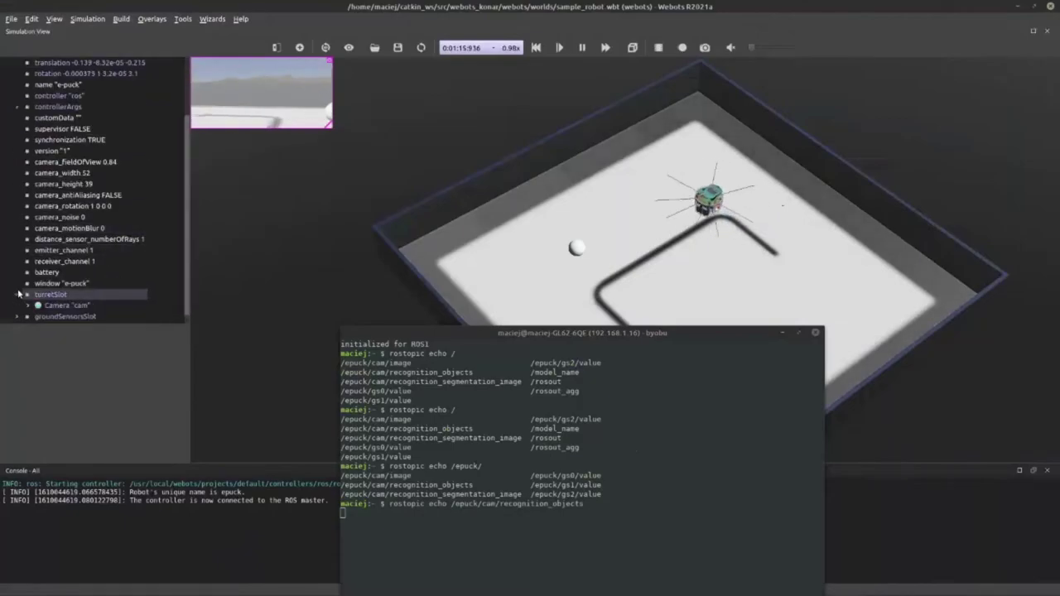
pyautogui.click(27, 304)
pyautogui.scroll(-6, 27, 305)
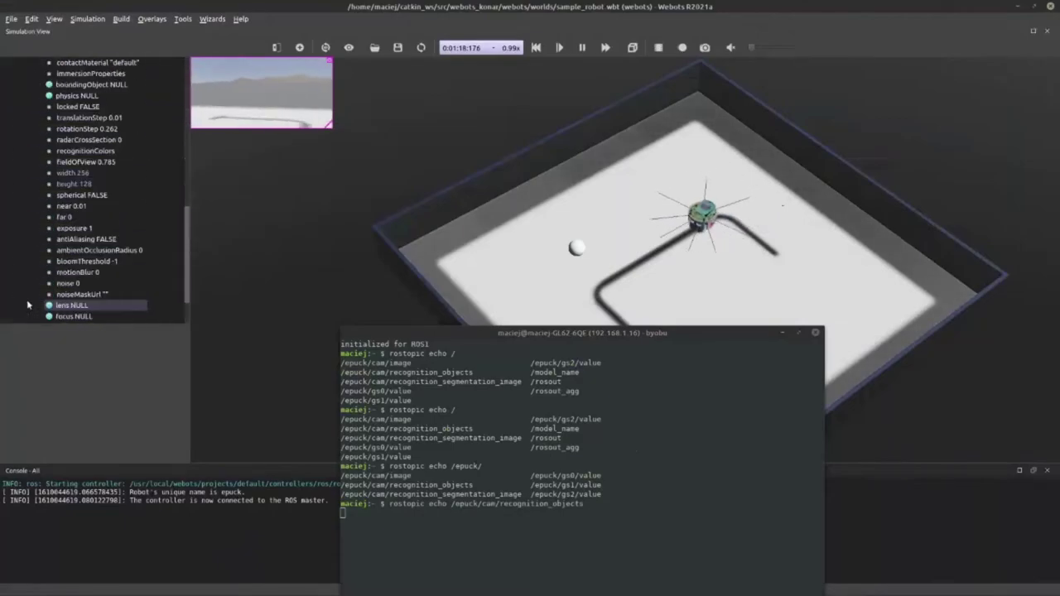
pyautogui.scroll(-2, 27, 305)
pyautogui.click(38, 293)
pyautogui.scroll(-3, 33, 290)
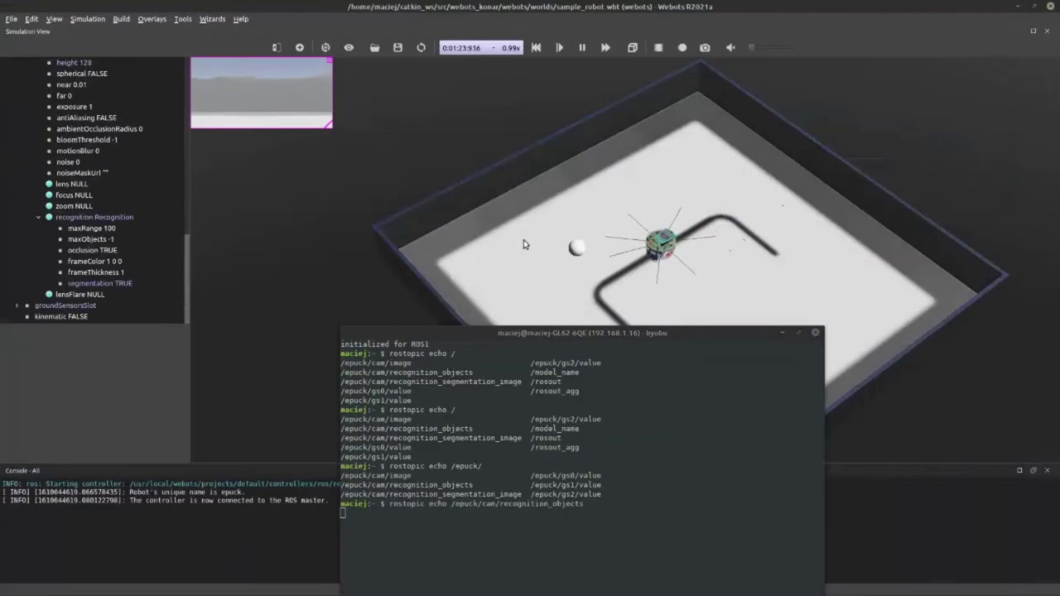
# Move the ping-pong ball close to the E-puck by the black line and shift the terminal off that area
pyautogui.click(576, 247)
pyautogui.moveTo(621, 279); pyautogui.dragTo(319, 224)
pyautogui.press('Return')
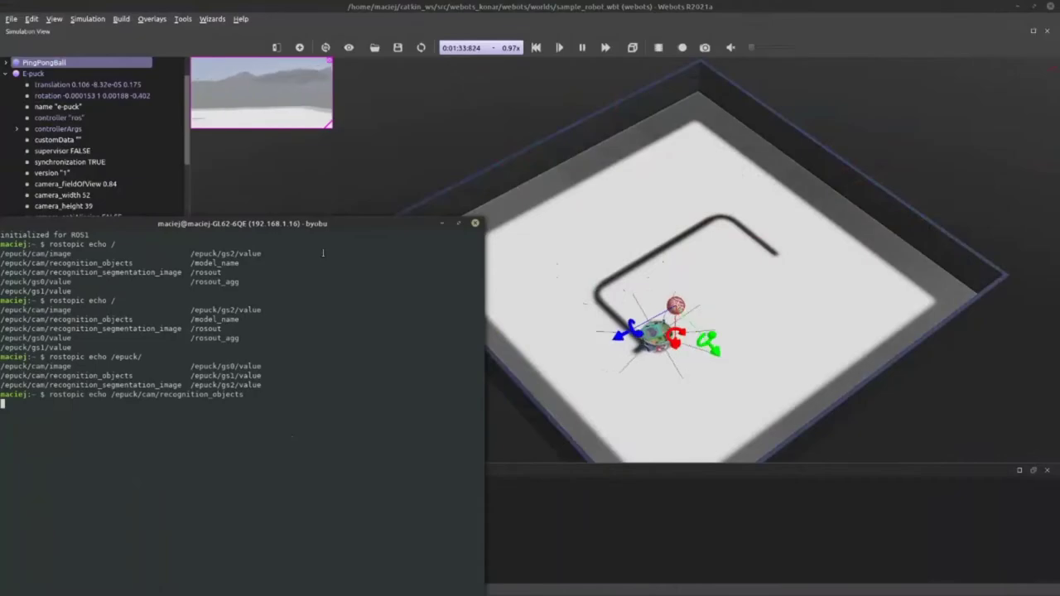
pyautogui.click(744, 329)
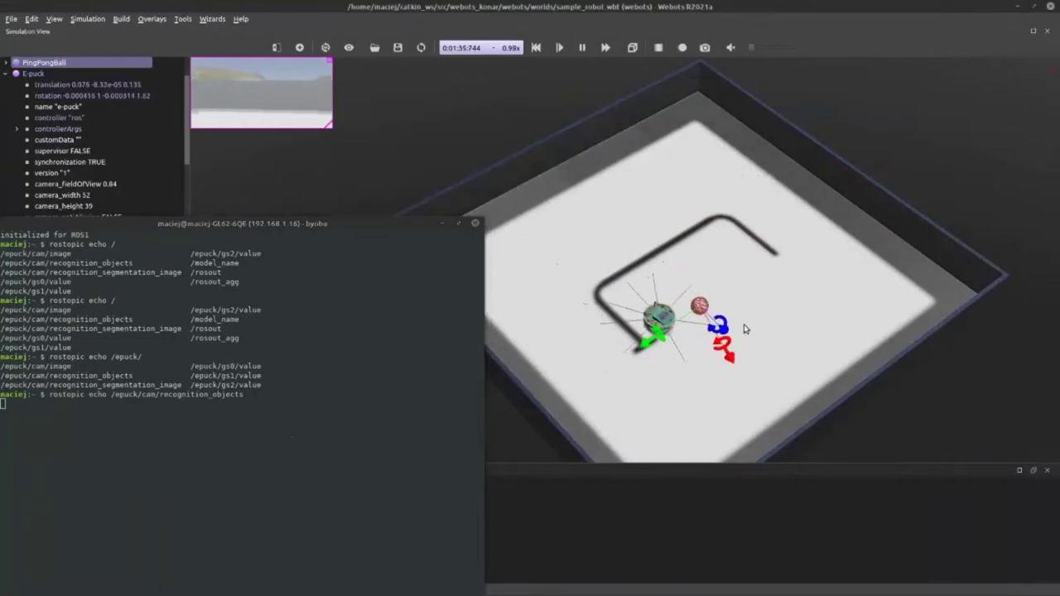
pyautogui.moveTo(364, 223); pyautogui.dragTo(811, 401)
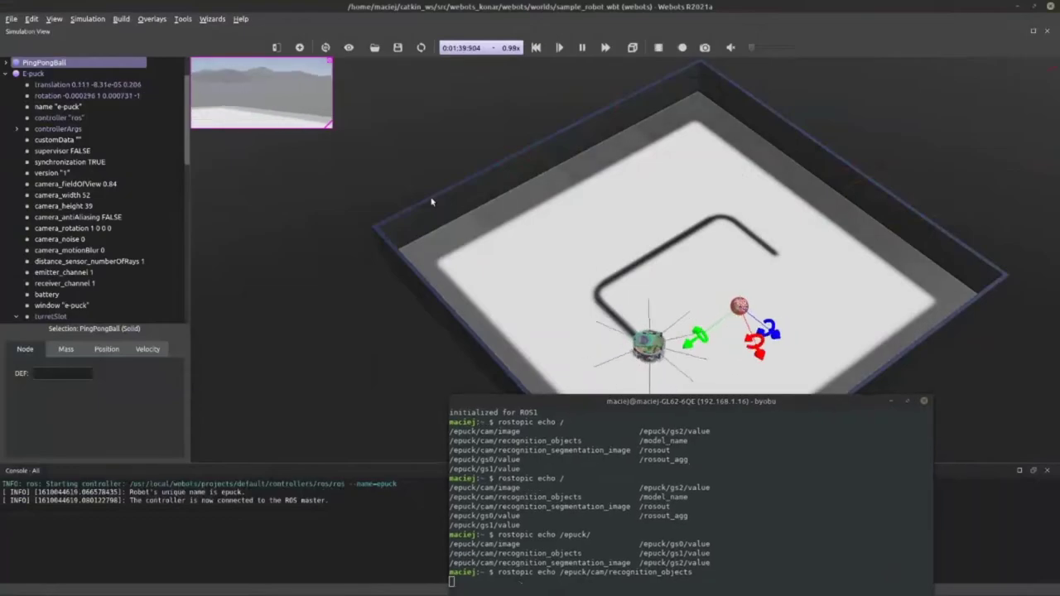
pyautogui.rightClick(349, 178)
pyautogui.click(379, 242)
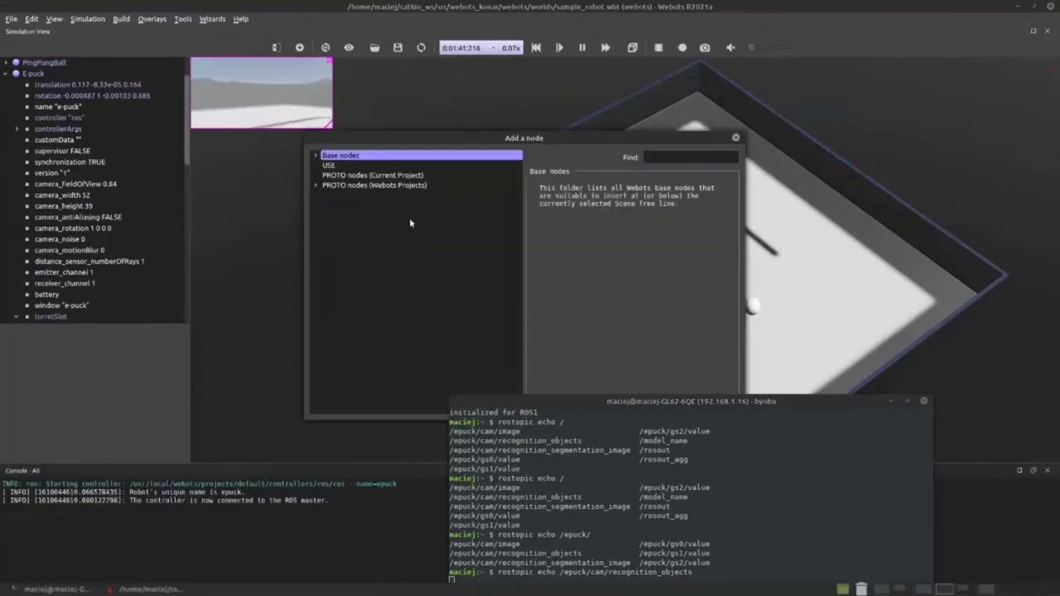
pyautogui.click(316, 185)
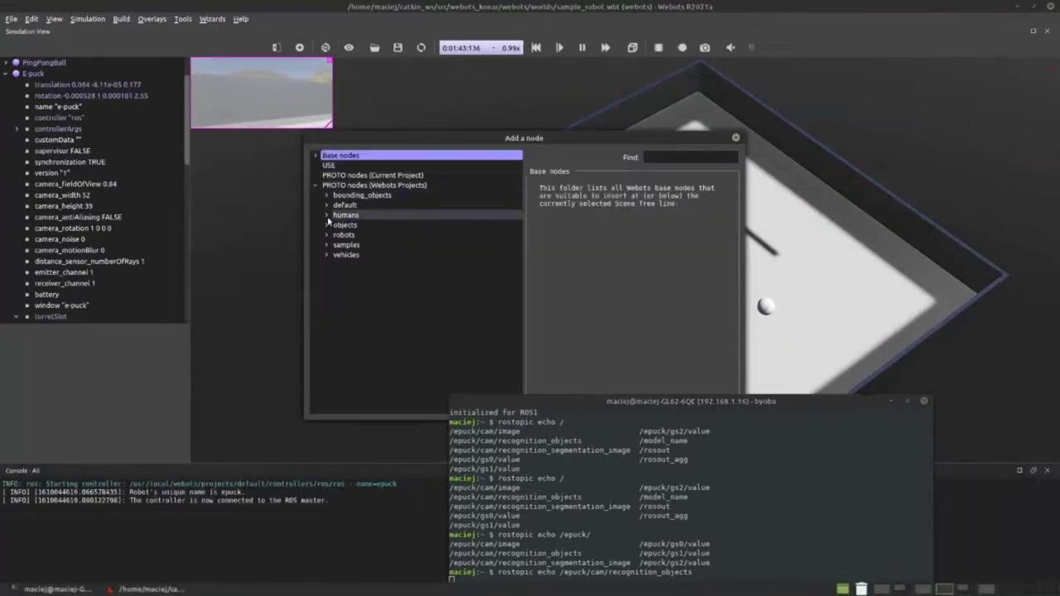
pyautogui.click(327, 224)
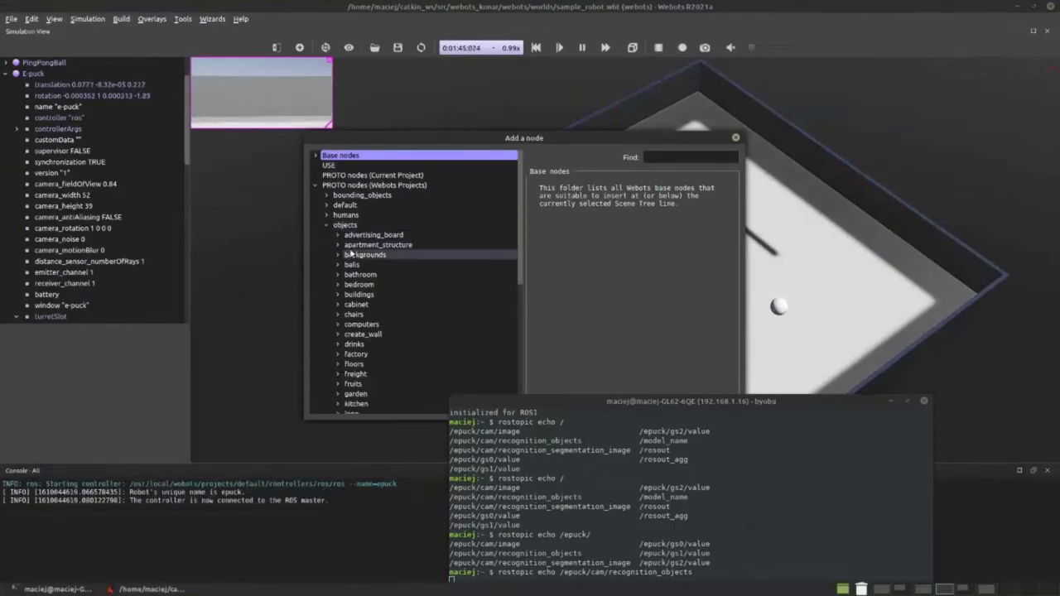
pyautogui.scroll(-3, 348, 253)
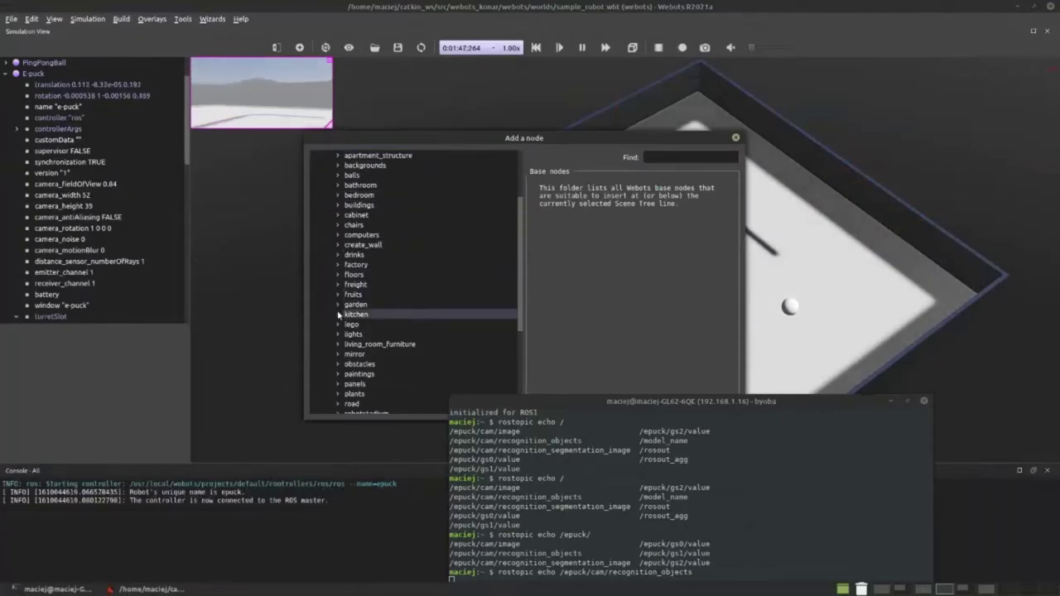
pyautogui.click(337, 266)
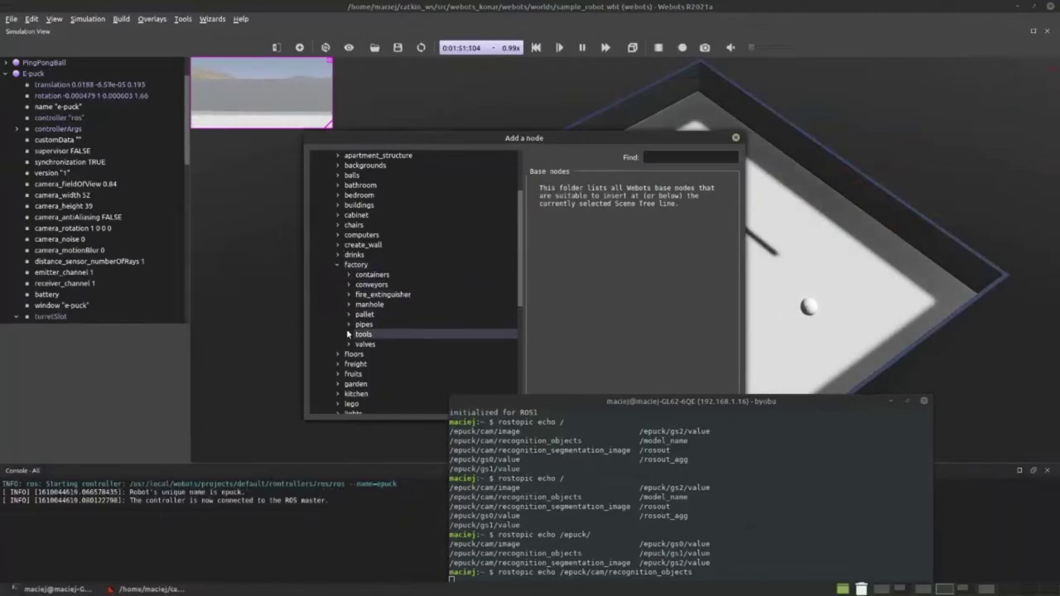
pyautogui.click(715, 143)
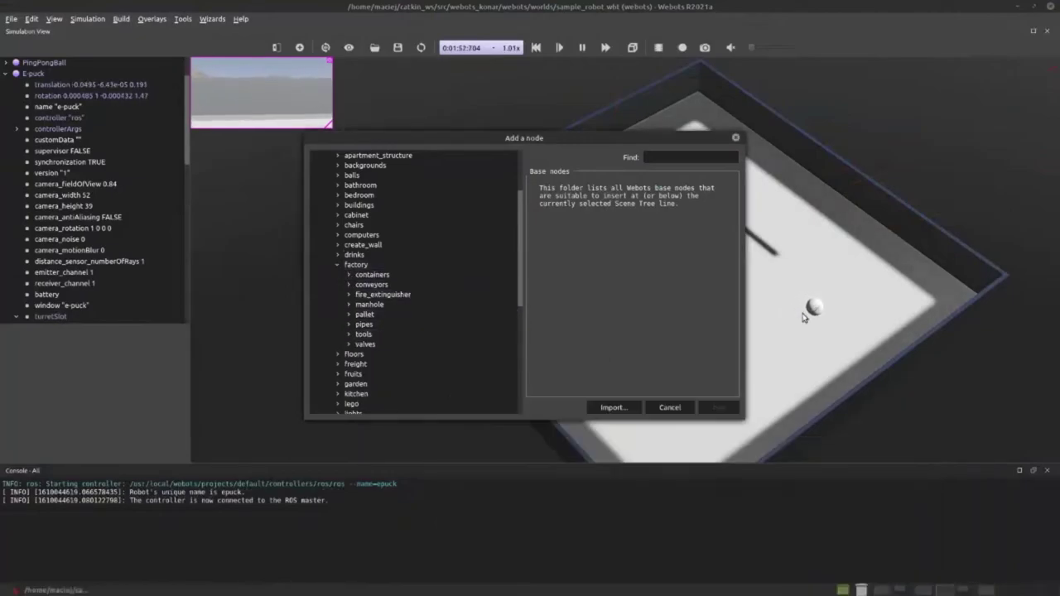
pyautogui.click(735, 138)
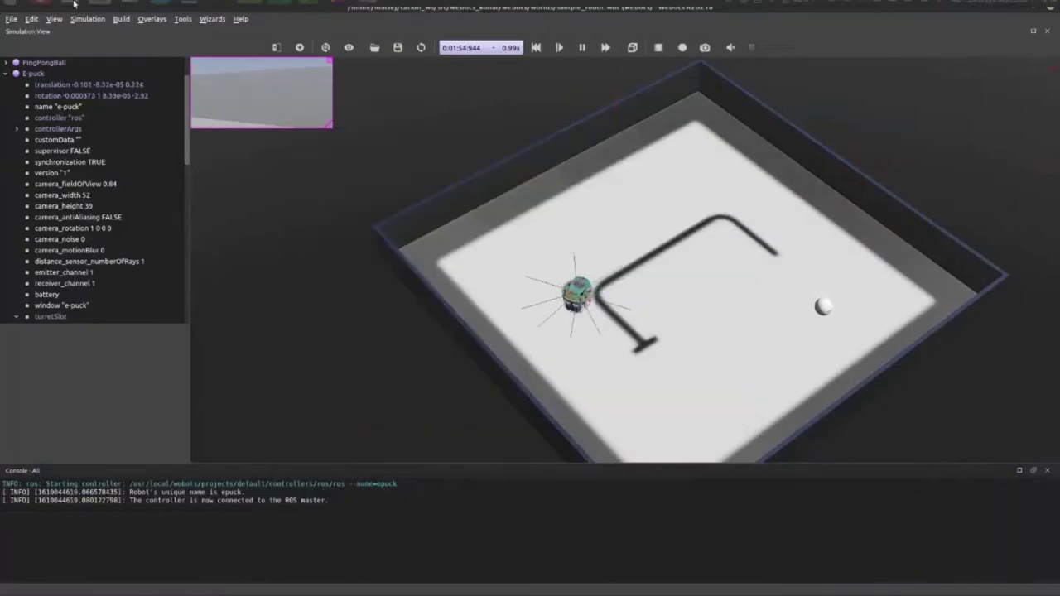
# Stop the running rostopic echo of the recognition objects topic in the terminal
pyautogui.click(265, 7)
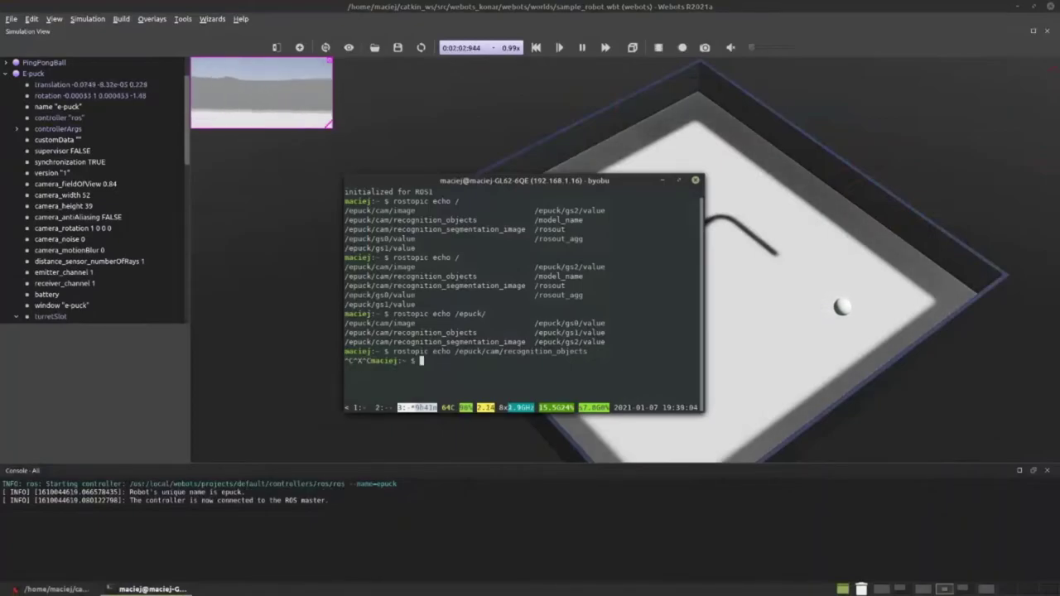
pyautogui.click(52, 62)
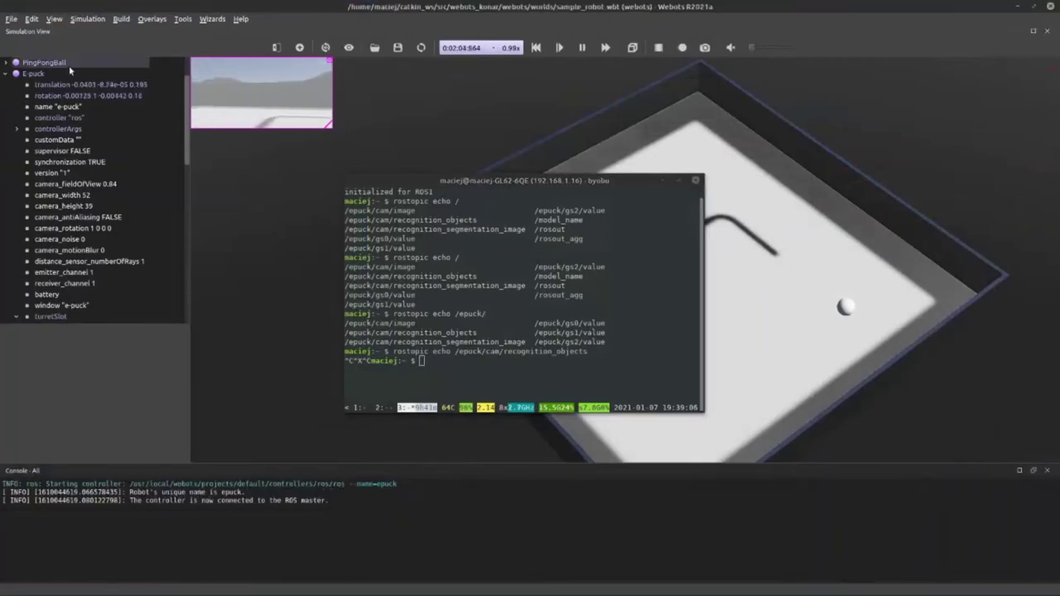
pyautogui.click(5, 18)
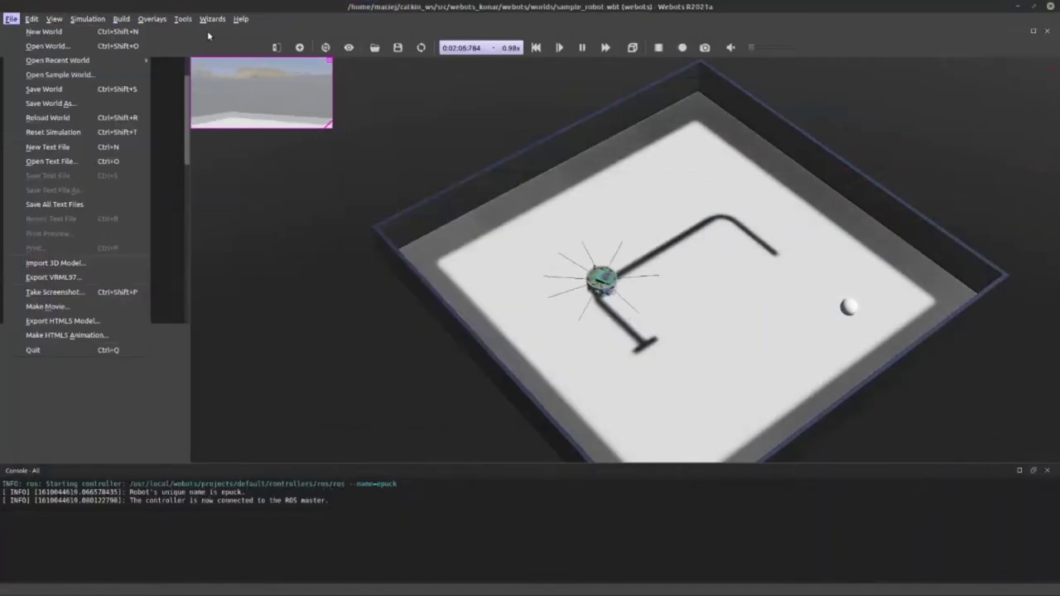
pyautogui.click(240, 30)
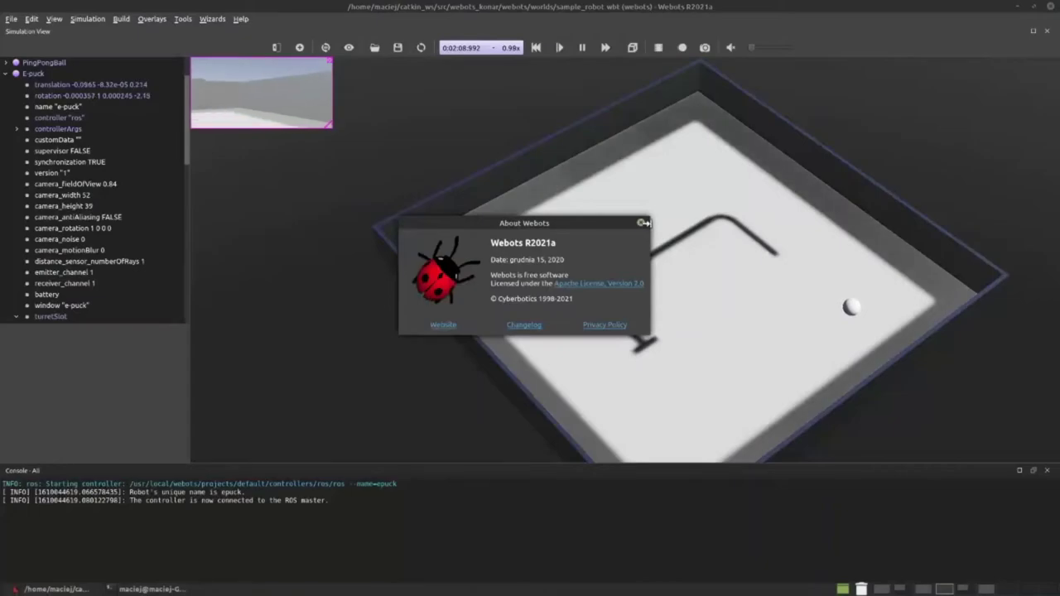
pyautogui.click(642, 223)
# Stop the running roslaunch session in terminal window 1 and close the sample_robot world without saving it
pyautogui.click(152, 588)
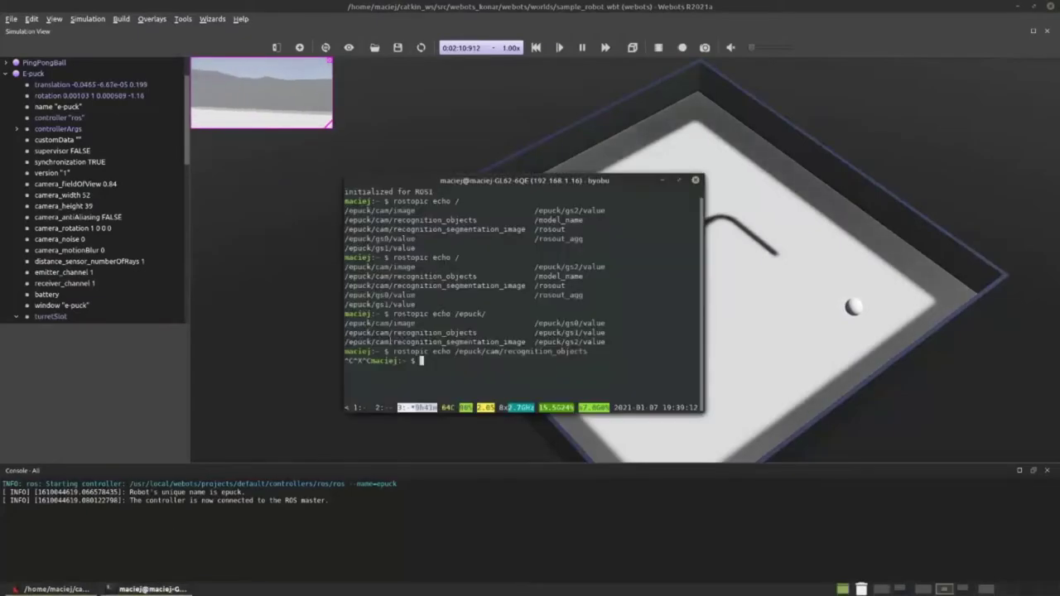
pyautogui.press('F3')
pyautogui.press('F3')
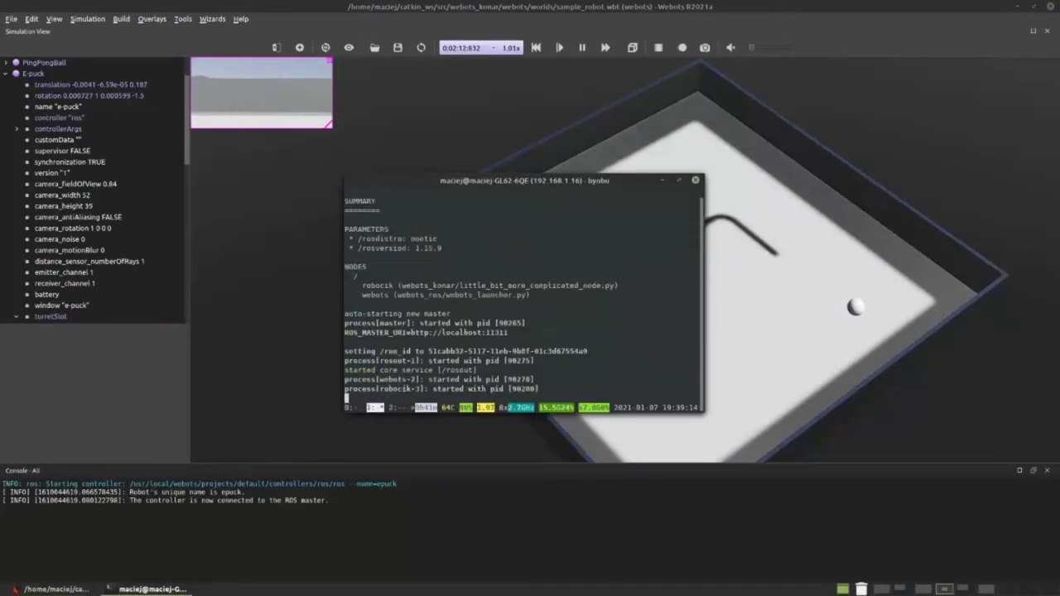
pyautogui.hotkey('ctrl', 'c')
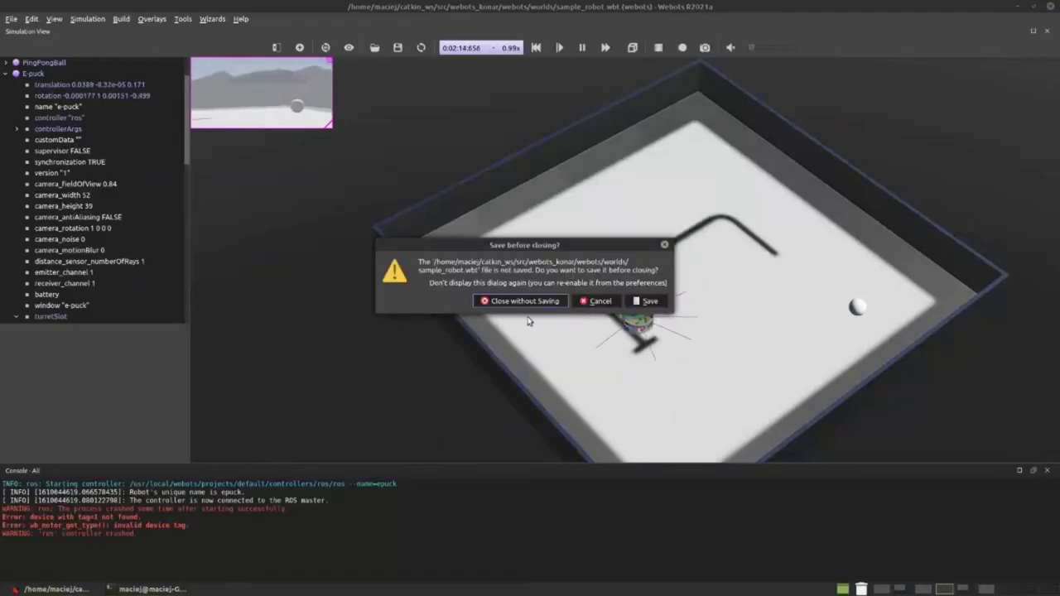
pyautogui.click(530, 301)
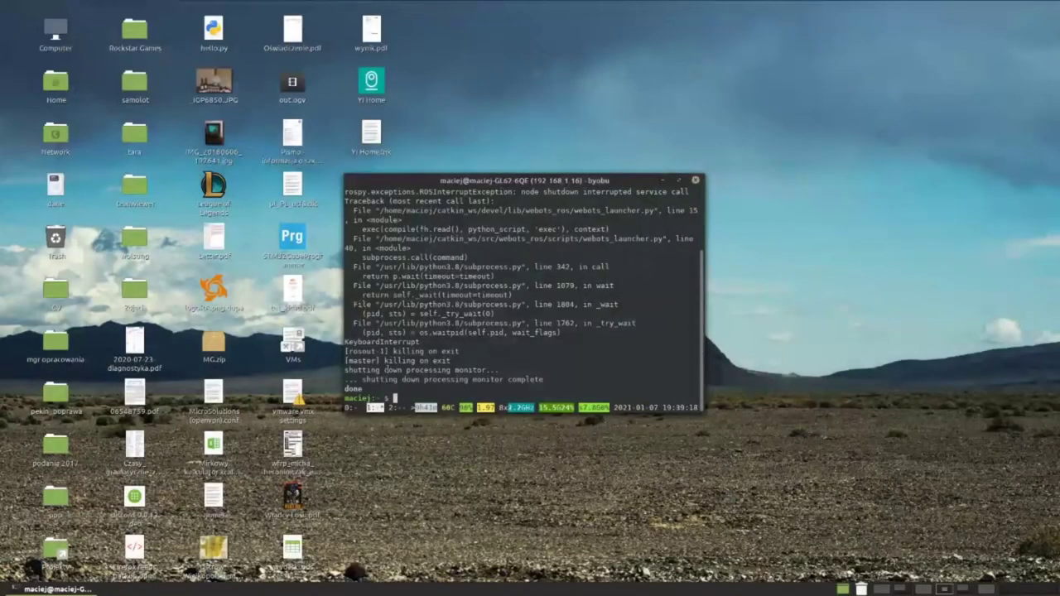
# Launch Webots on its own from terminal window 0 with the webots command
pyautogui.press('F9')
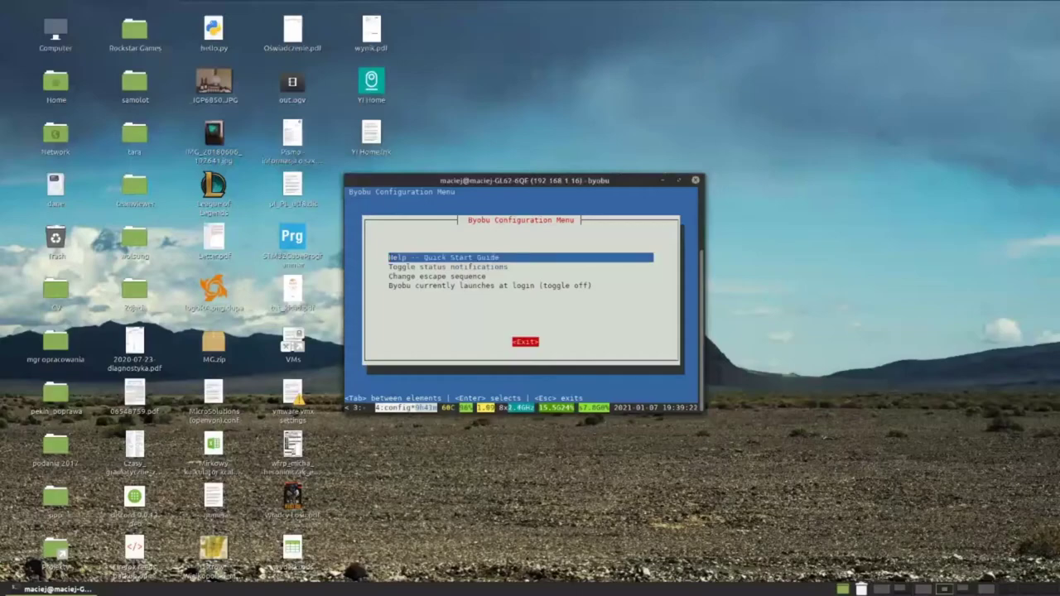
pyautogui.press('Escape')
pyautogui.press('F3')
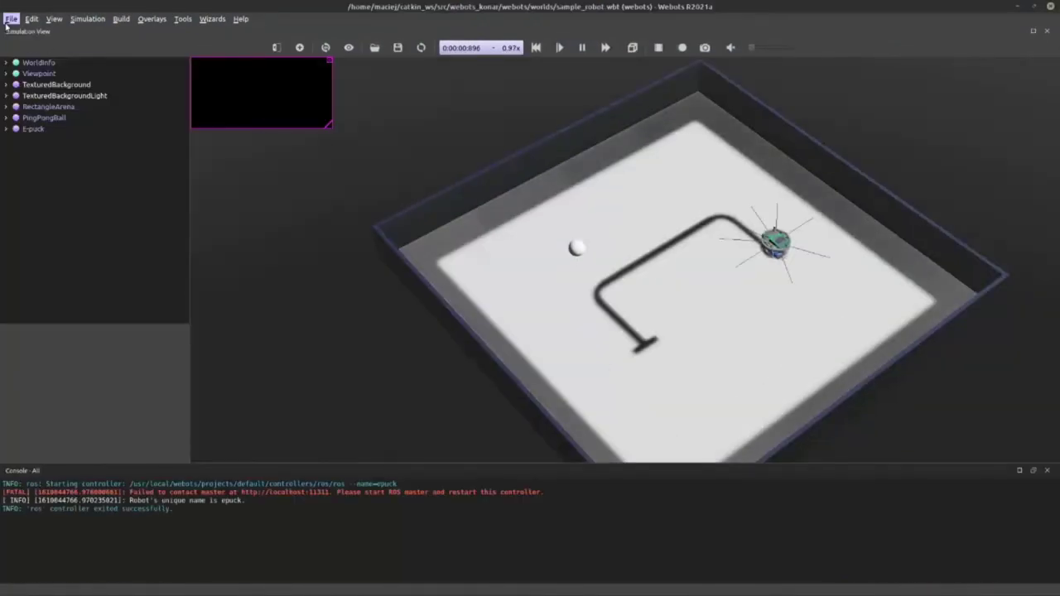
# Search the sample worlds for "rec" and open camera_recognition.wbt from the devices samples
pyautogui.click(10, 20)
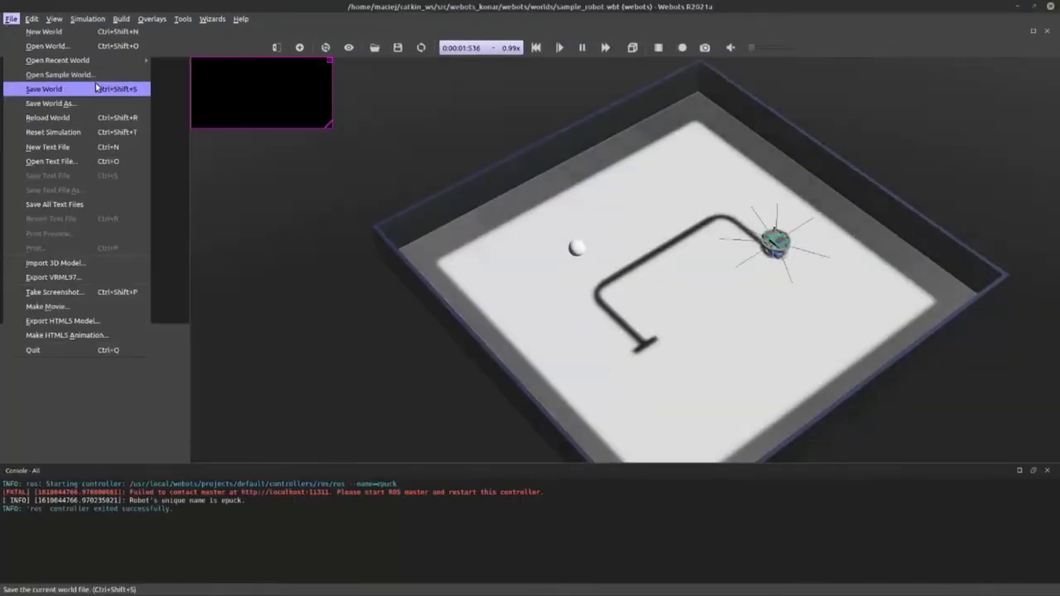
pyautogui.click(85, 80)
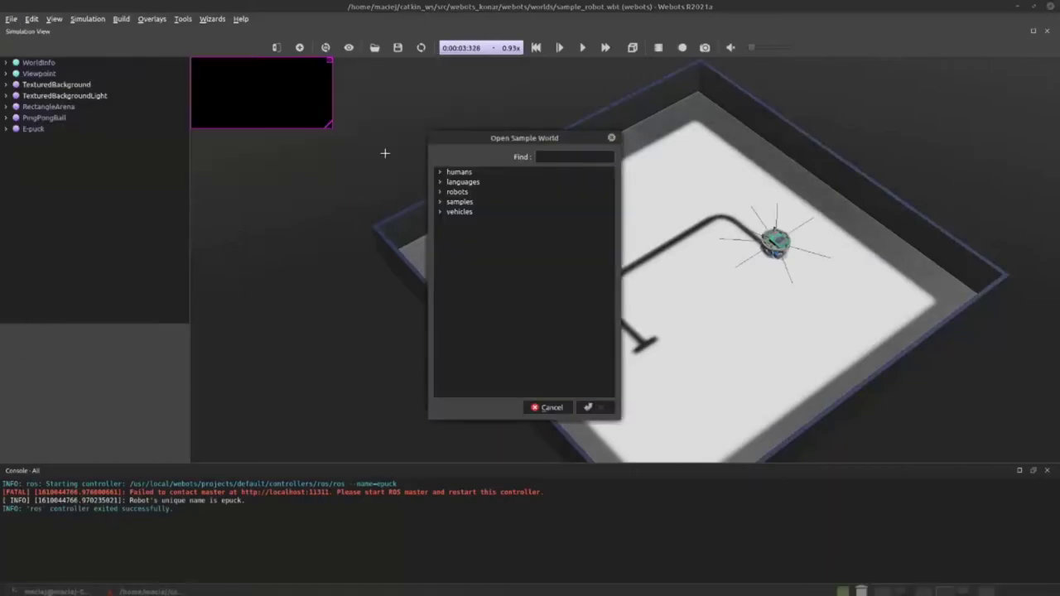
pyautogui.click(438, 202)
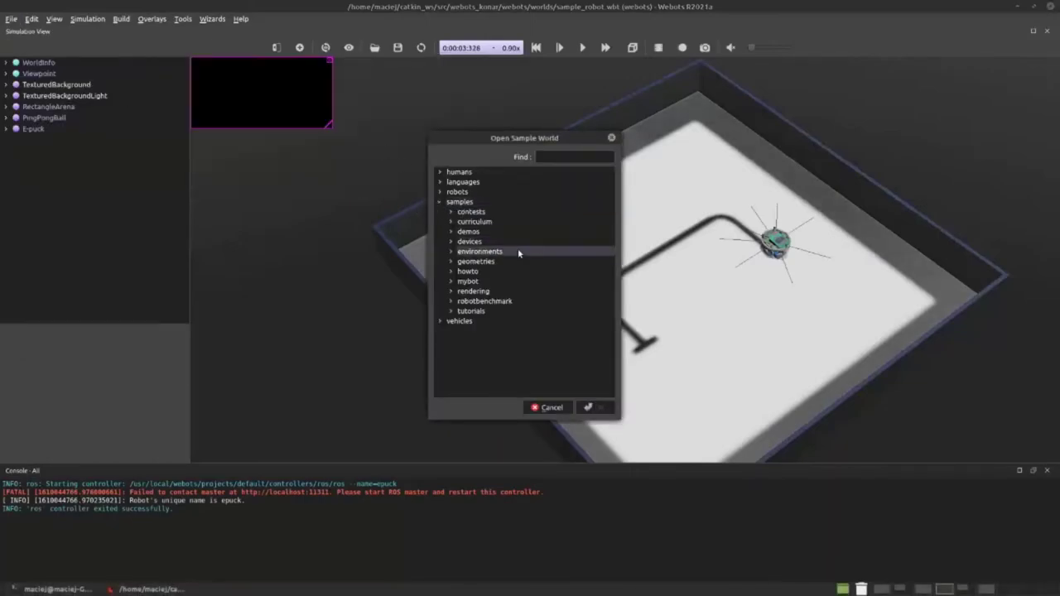
pyautogui.click(569, 158)
pyautogui.write('re')
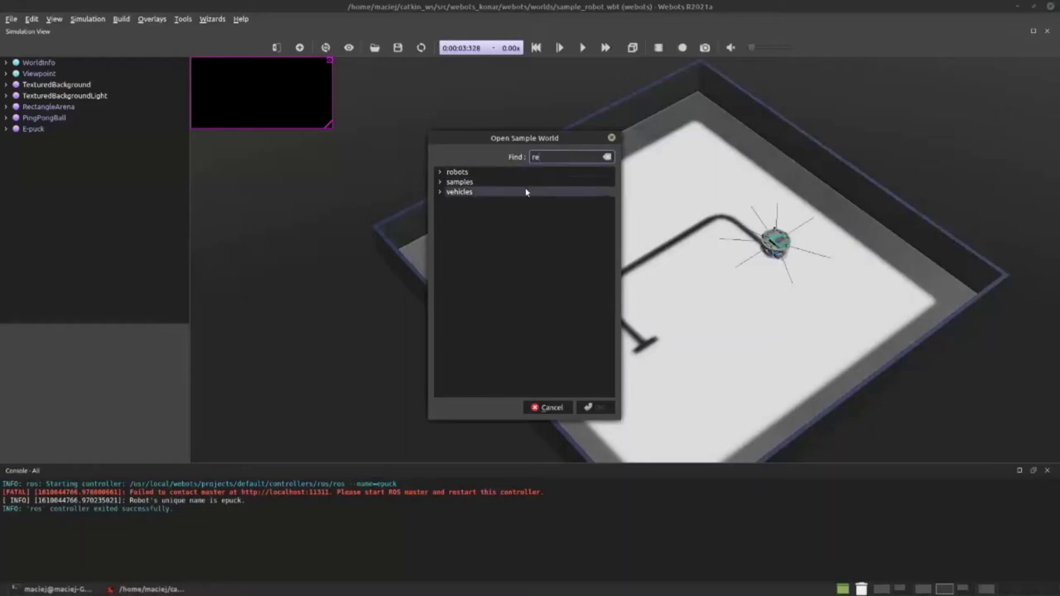
pyautogui.click(440, 182)
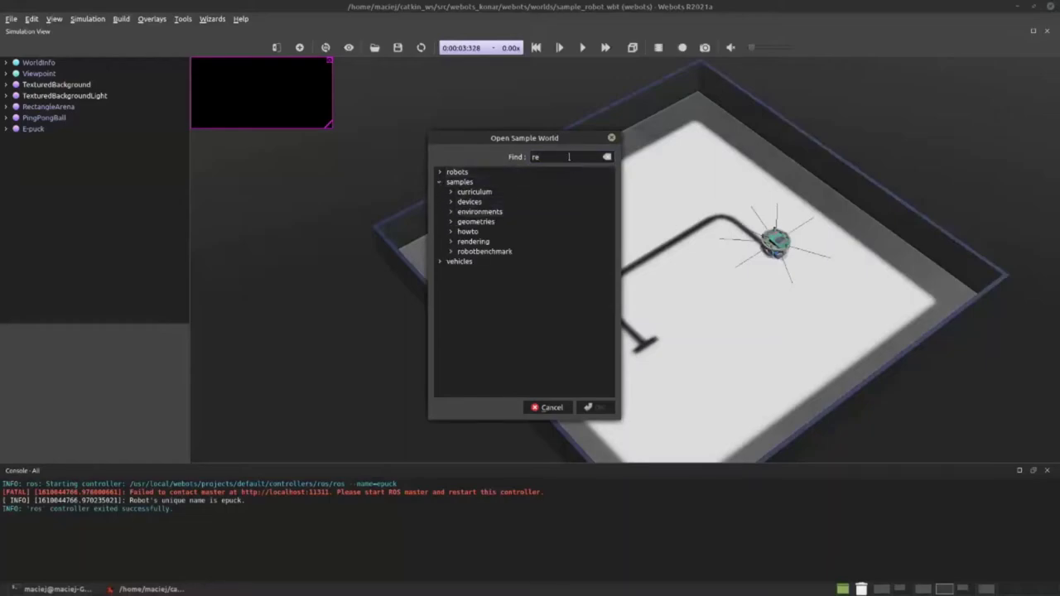
pyautogui.write('c')
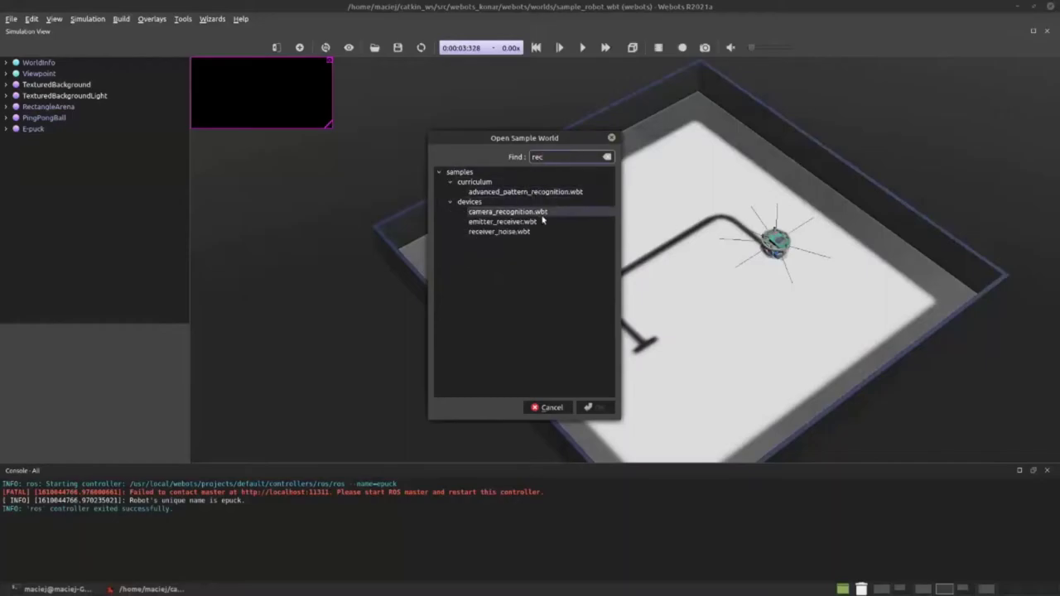
pyautogui.doubleClick(543, 221)
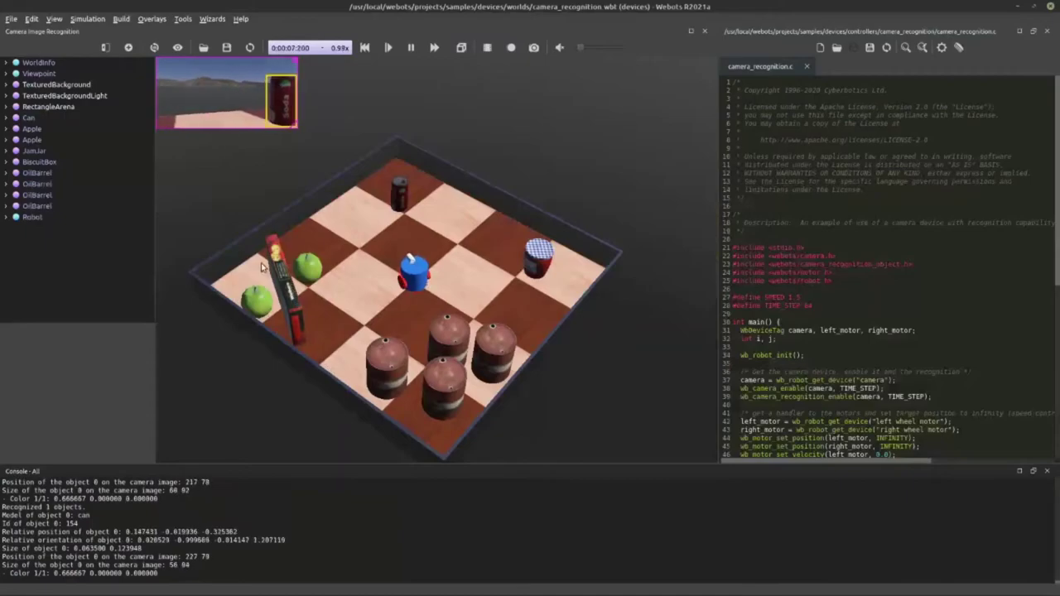
# Pause the camera recognition sample, examine its recognised objects and controller code, and close Webots
pyautogui.click(410, 47)
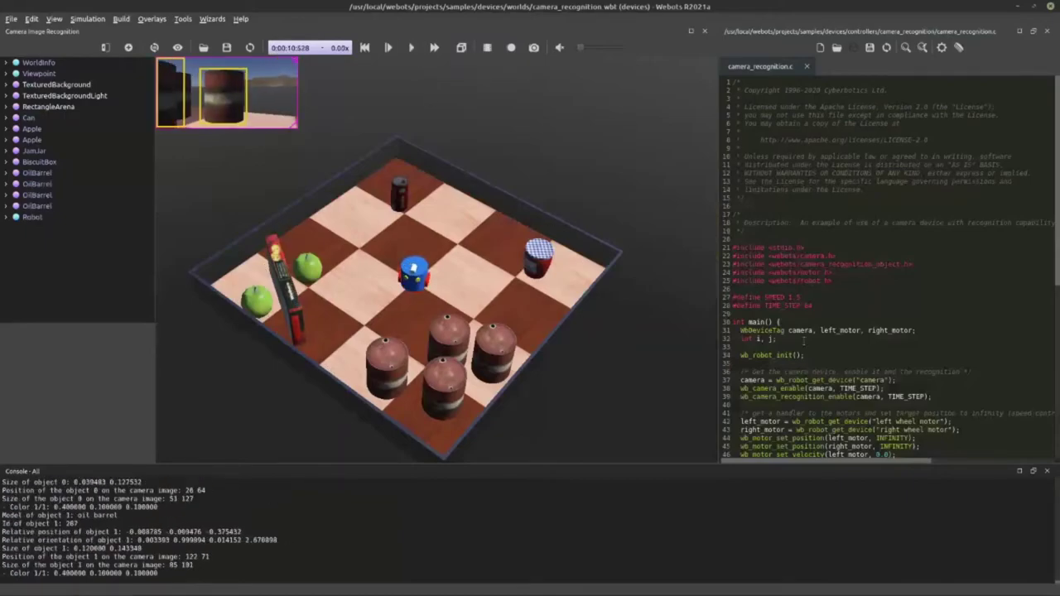
pyautogui.moveTo(913, 589)
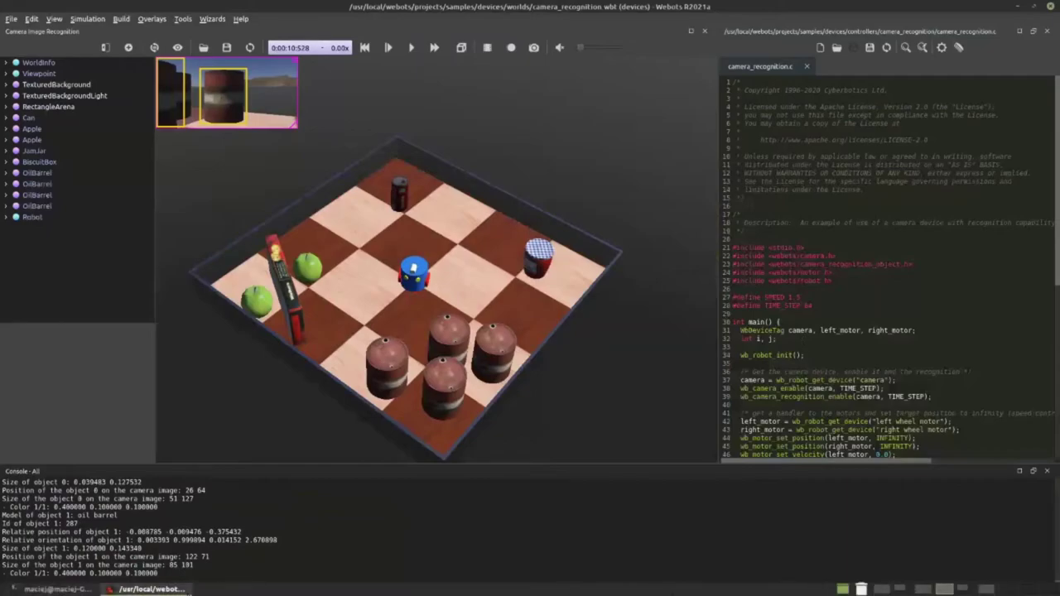
pyautogui.click(57, 589)
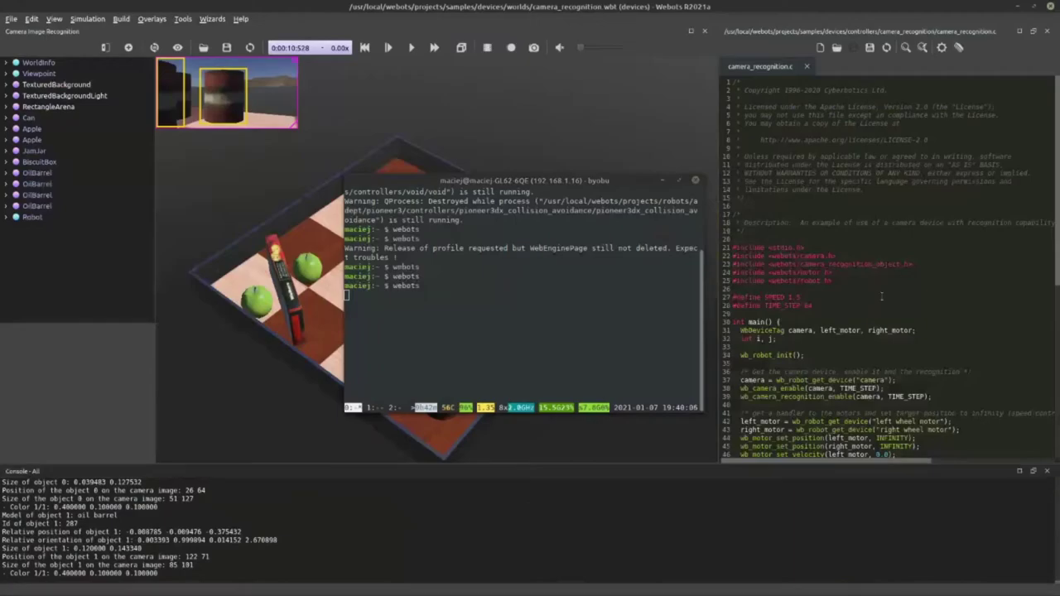
pyautogui.click(1050, 7)
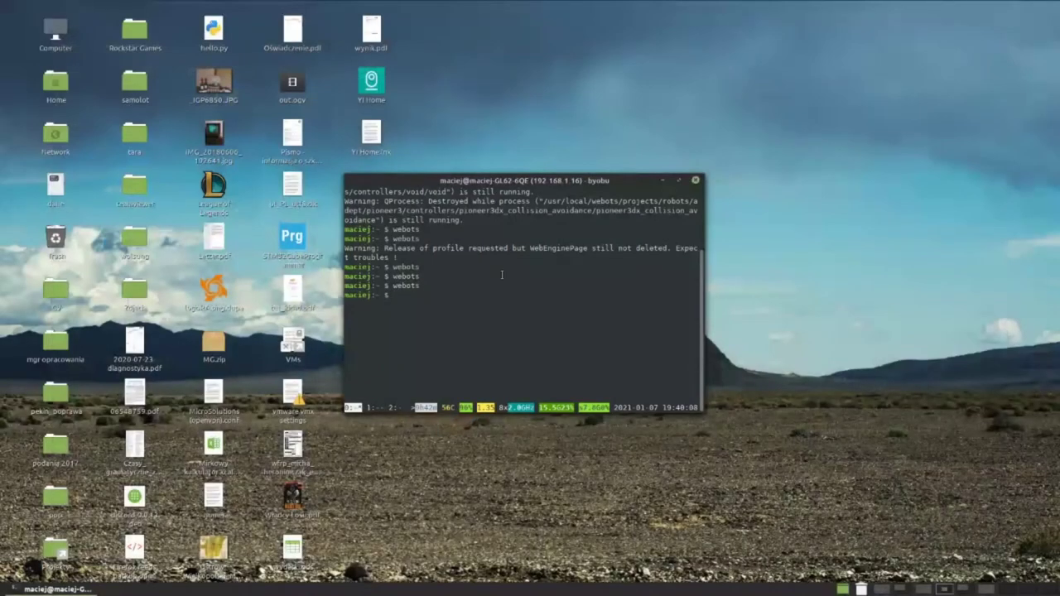
# Relaunch the example robot in terminal window 1 with roslaunch webots_konar konar_example_robot.launch
pyautogui.press('F4')
pyautogui.press('Up')
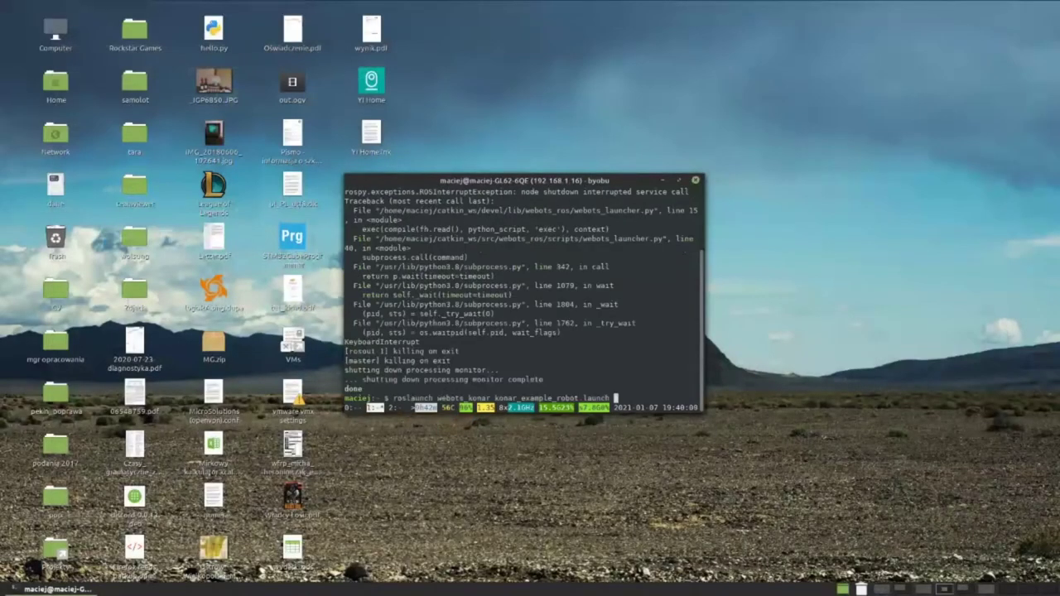
pyautogui.press('Return')
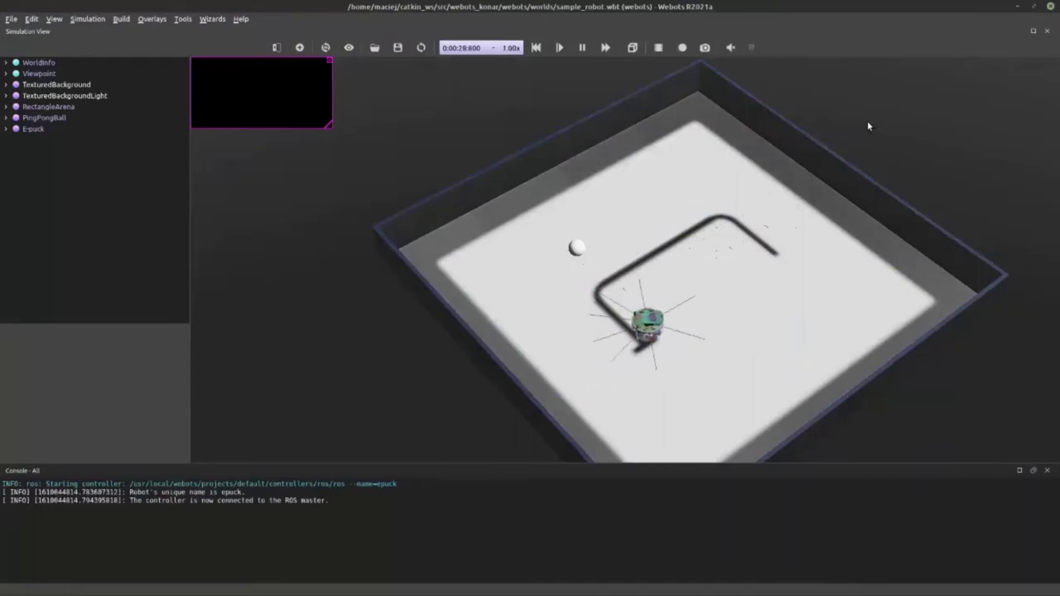
# Switch to Discord and open the screen-sharing options for the connected voice channel
pyautogui.moveTo(599, 591)
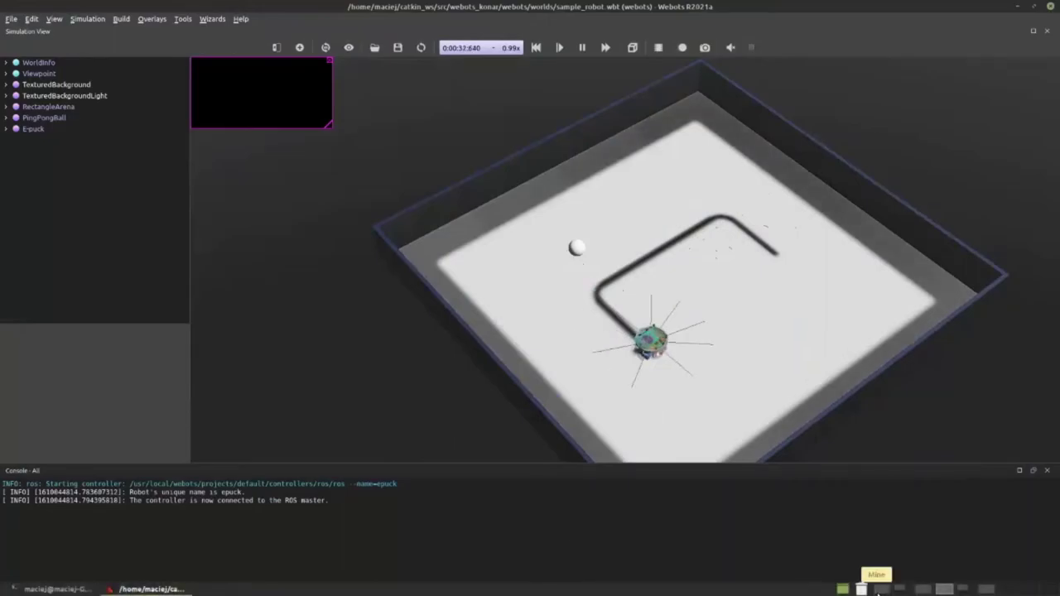
pyautogui.click(881, 589)
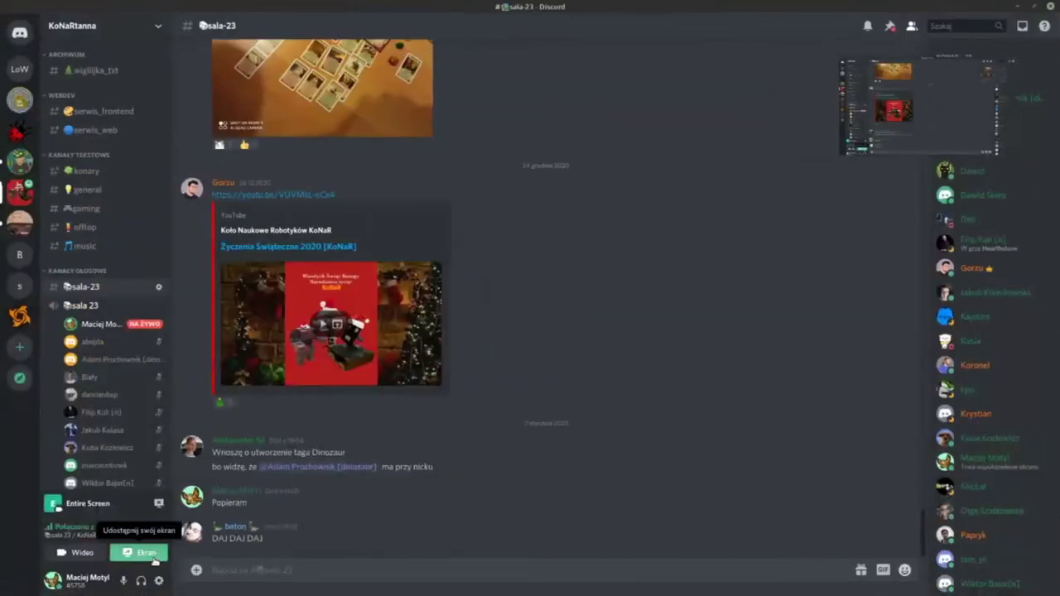
pyautogui.click(148, 550)
pyautogui.click(133, 526)
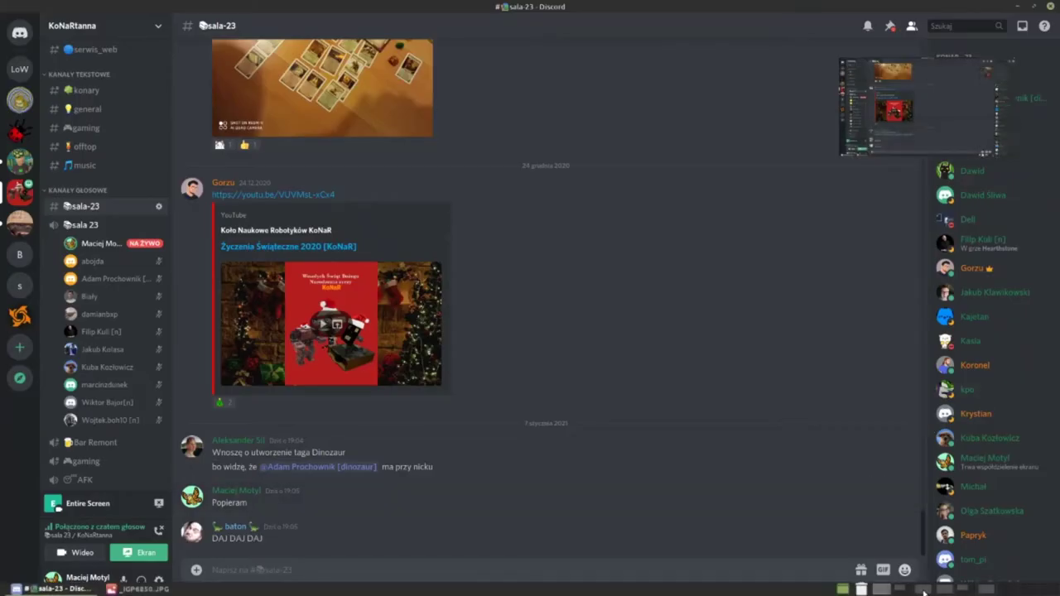
# Switch to Workspace 4 and launch Webots by searching the installed applications for "we"
pyautogui.moveTo(1050, 589)
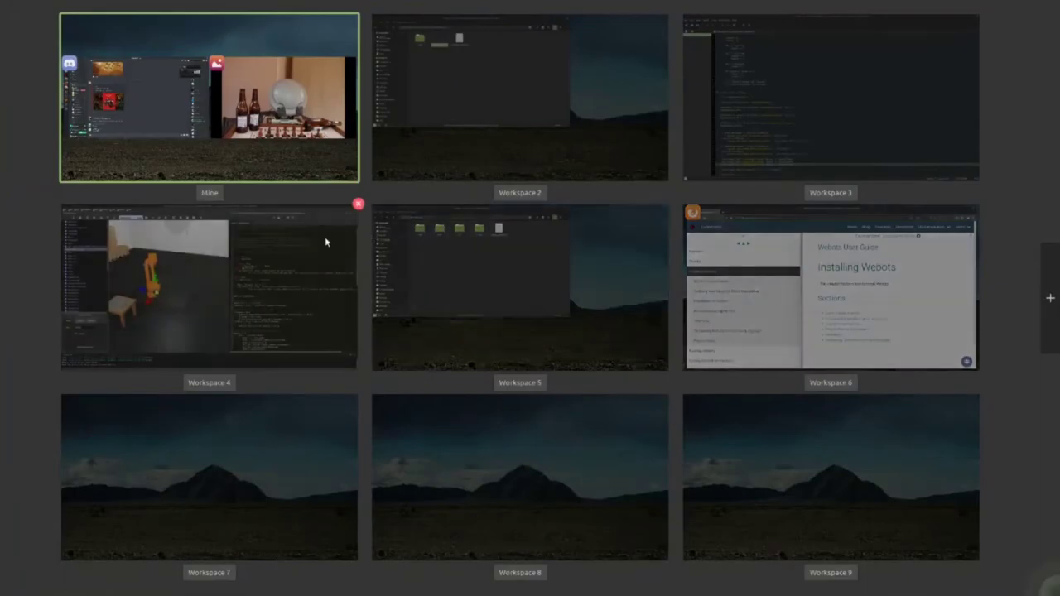
pyautogui.click(325, 236)
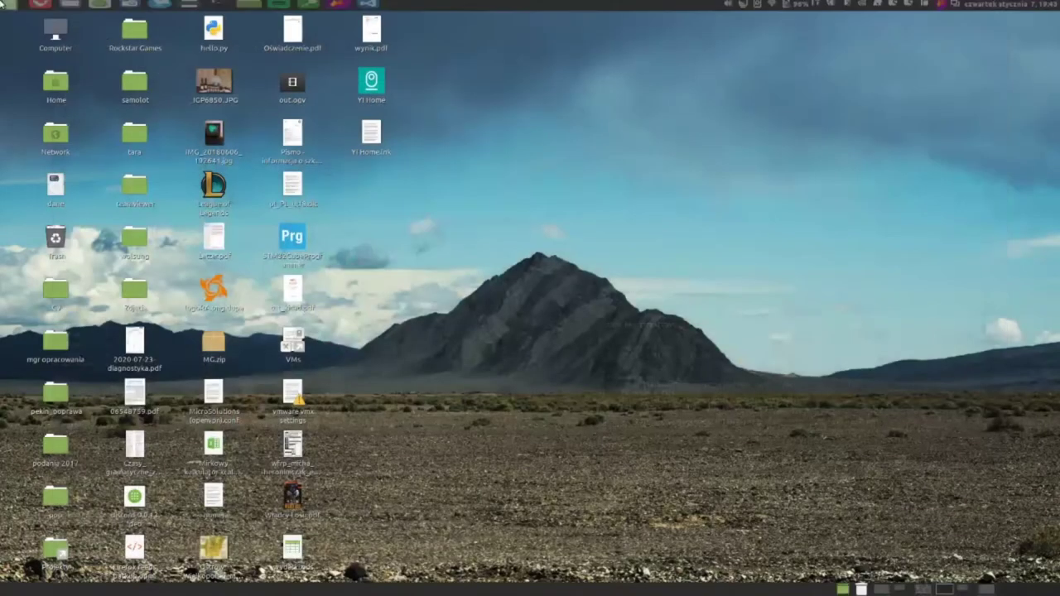
pyautogui.click(5, 4)
pyautogui.write('we')
pyautogui.click(195, 144)
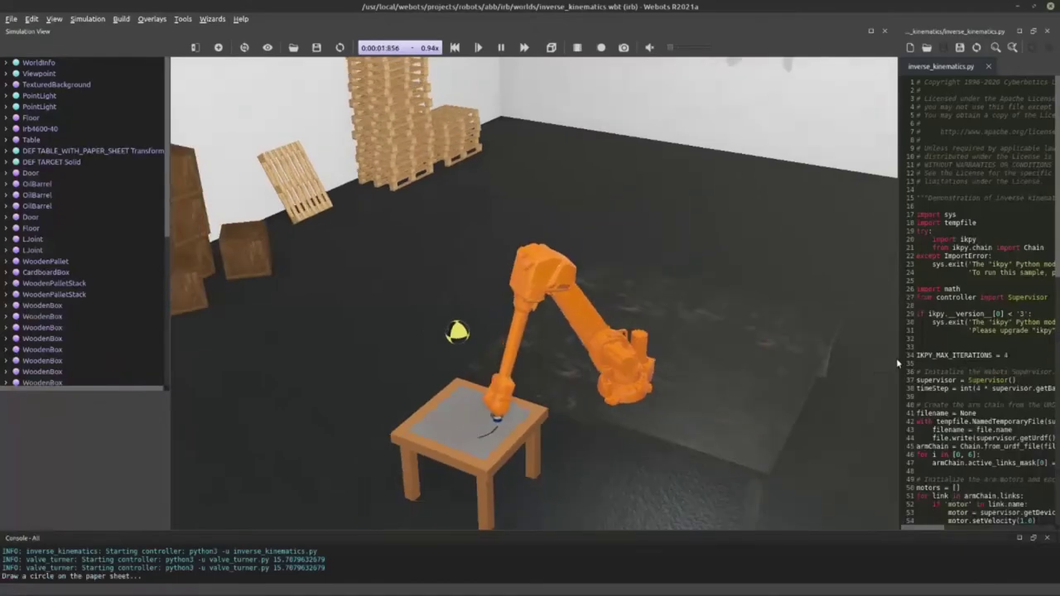
# Widen the inverse_kinematics.py code editor to about a third of the window and dismiss the robot arm's context options
pyautogui.moveTo(896, 357); pyautogui.dragTo(663, 339)
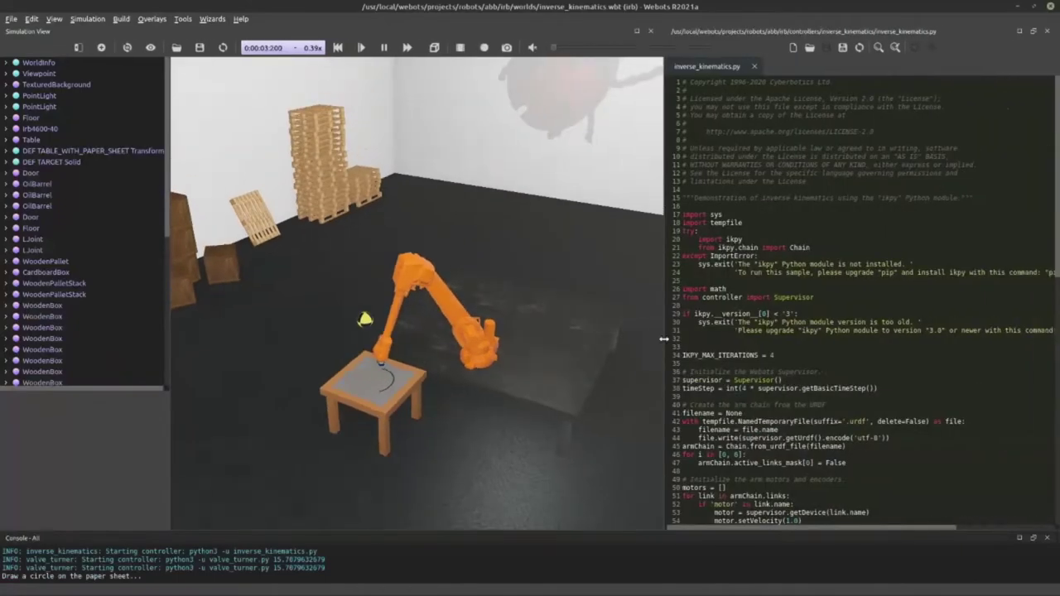
pyautogui.rightClick(419, 290)
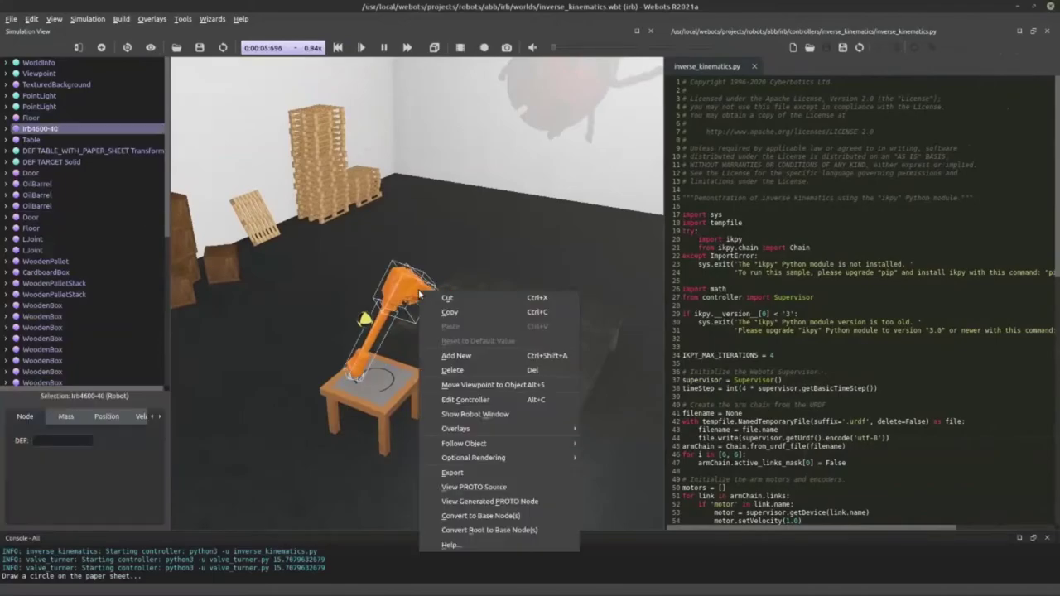
pyautogui.press('Escape')
# Expand the Irb4600-40 node, view the controllers it can use without changing the choice, and examine the inverse_kinematics.py code
pyautogui.click(6, 129)
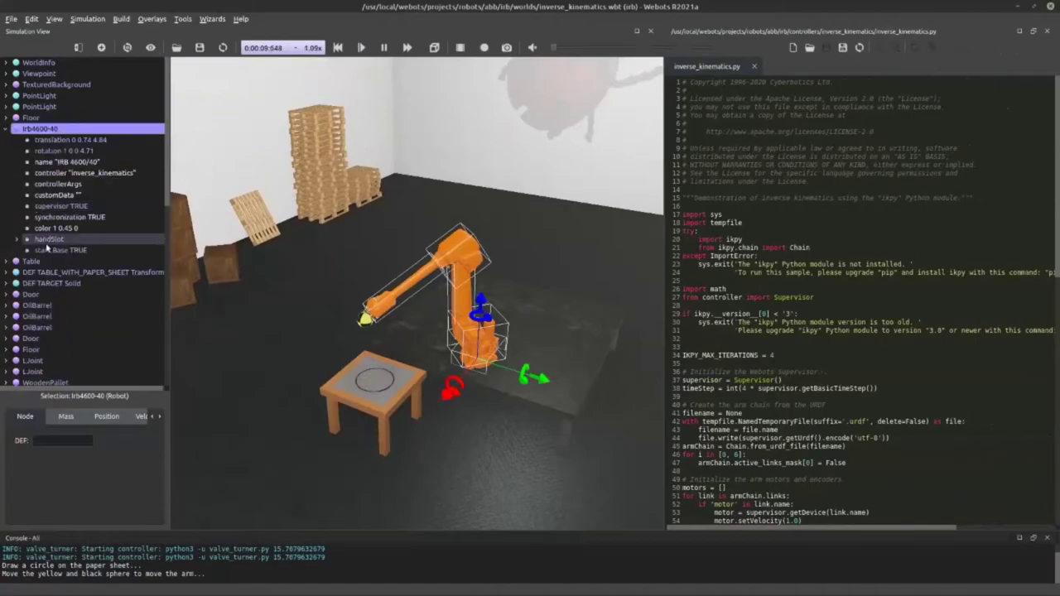
pyautogui.click(28, 174)
pyautogui.click(86, 489)
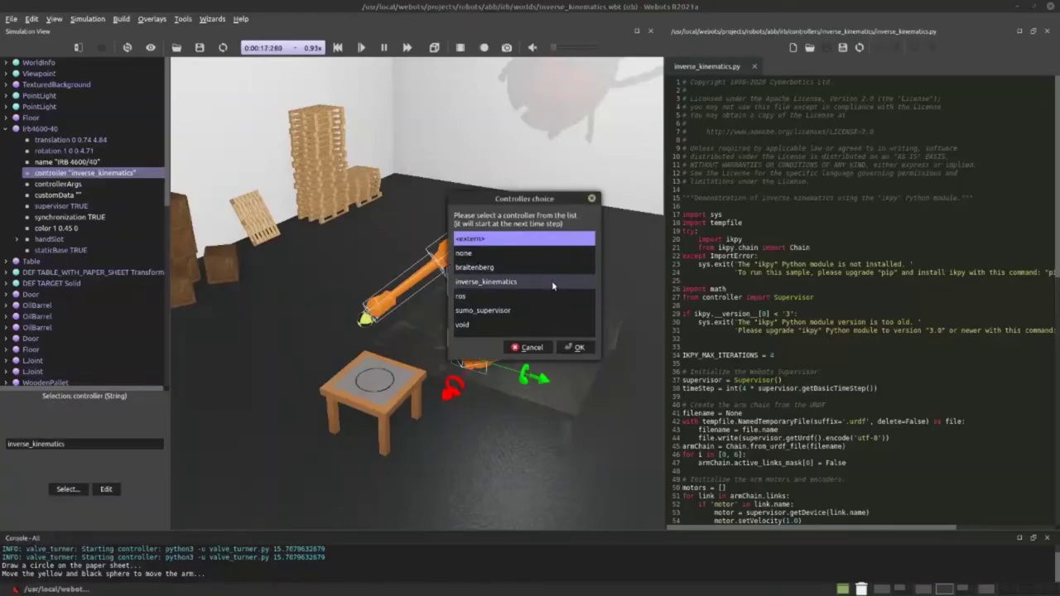
pyautogui.click(532, 349)
pyautogui.scroll(-7, 752, 294)
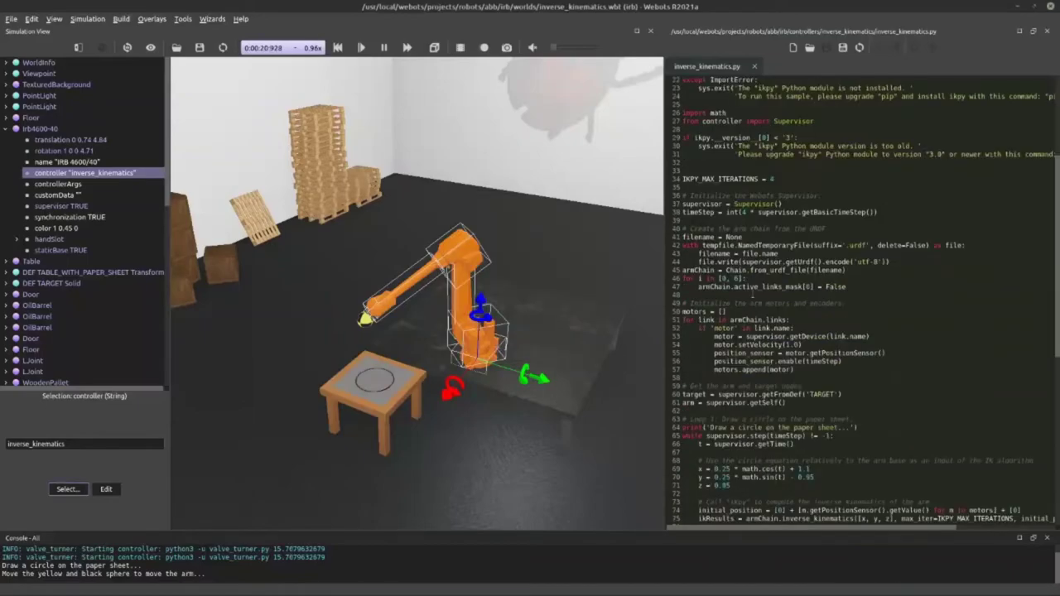
pyautogui.scroll(1, 752, 274)
pyautogui.scroll(5, 775, 248)
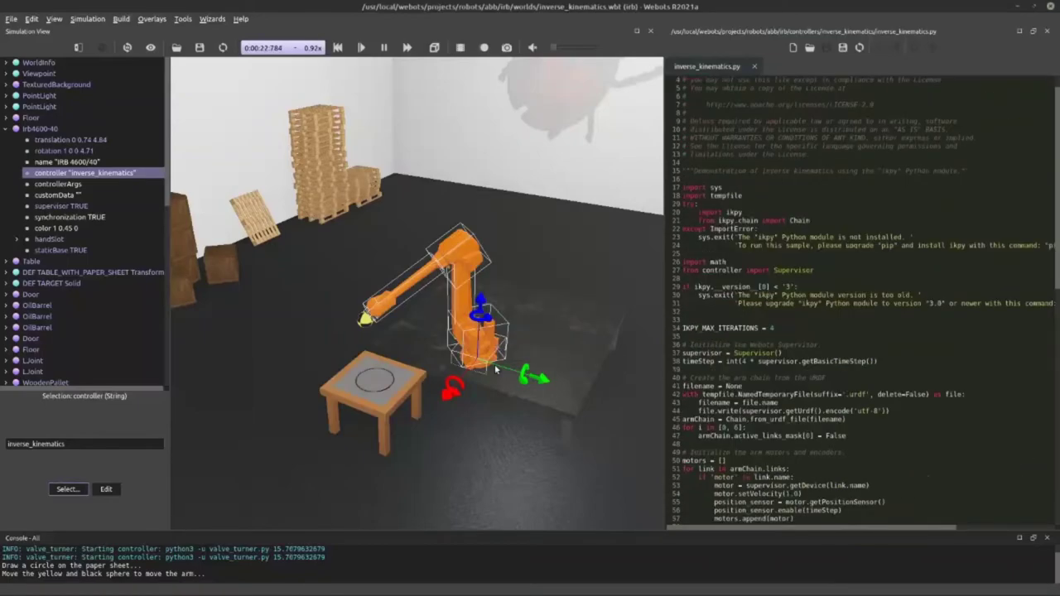
# Select the yellow and black TARGET sphere and move it along its blue axis past the arm's base, and lower it
pyautogui.click(362, 320)
pyautogui.scroll(-6, 847, 343)
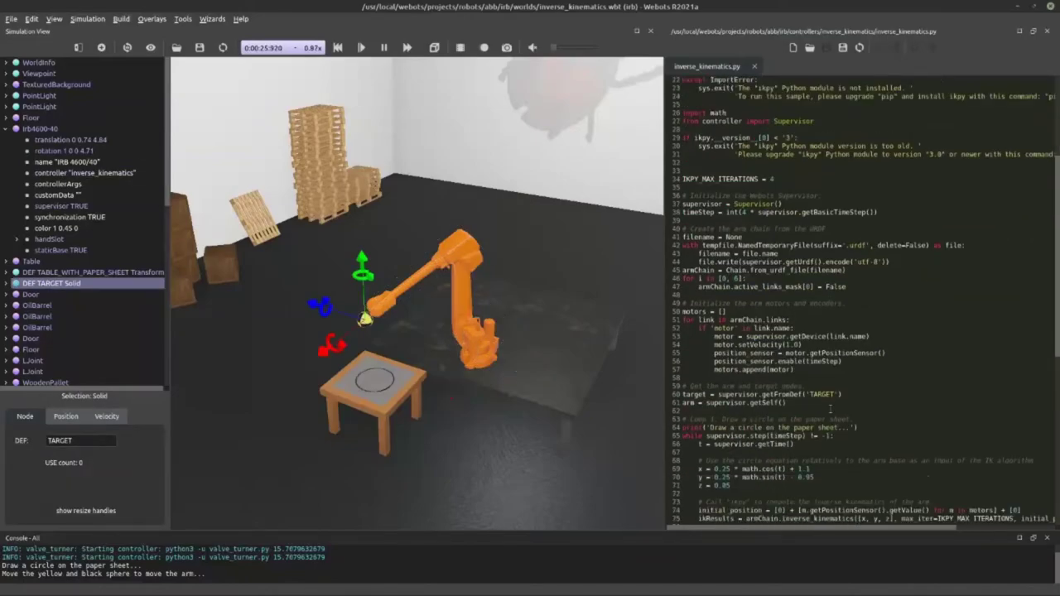
pyautogui.scroll(7, 830, 408)
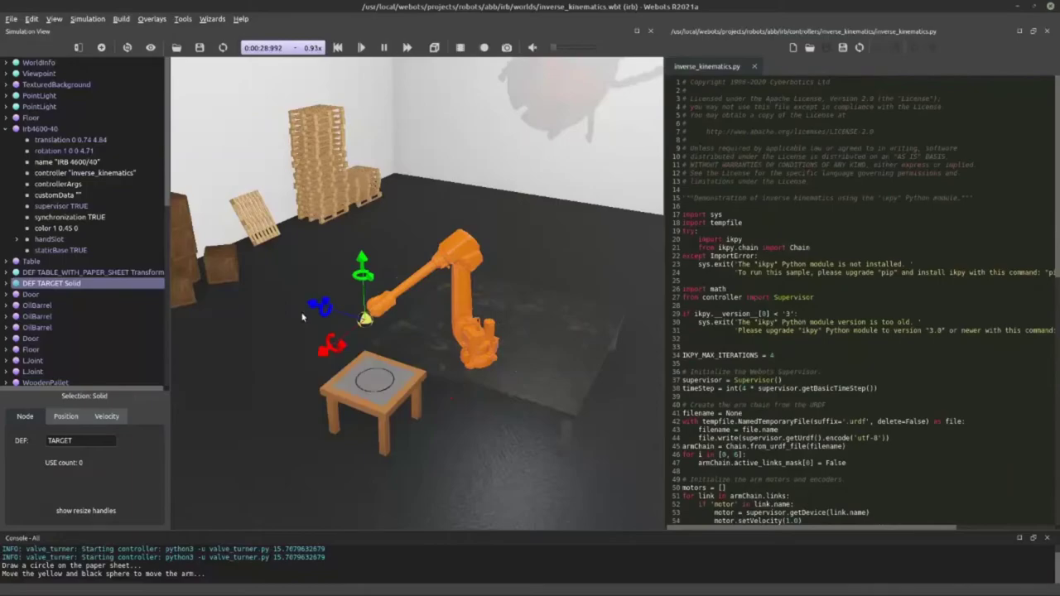
pyautogui.moveTo(311, 301); pyautogui.dragTo(497, 382)
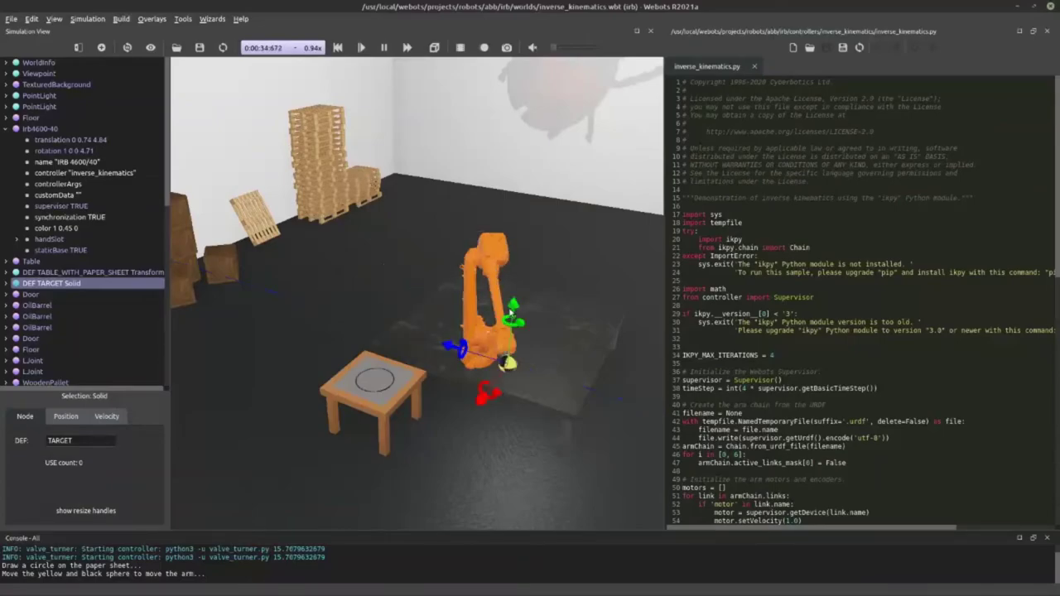
pyautogui.moveTo(511, 312); pyautogui.dragTo(523, 409)
# Raise the TARGET sphere above the arm's base and shift it along its red axis beyond the table
pyautogui.moveTo(522, 409); pyautogui.dragTo(428, 347, button='right')
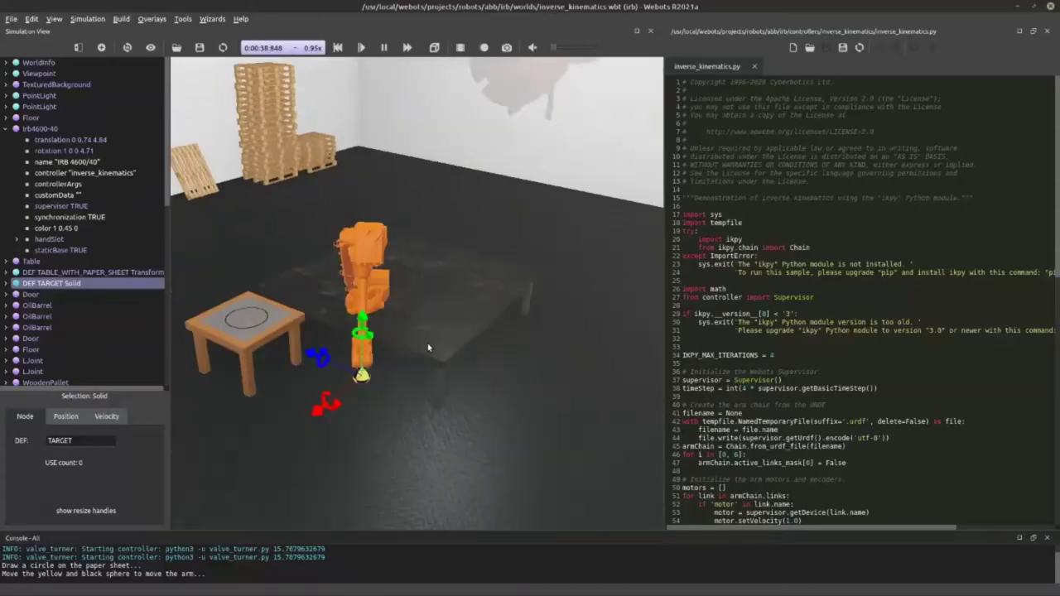
pyautogui.moveTo(428, 347); pyautogui.dragTo(456, 354)
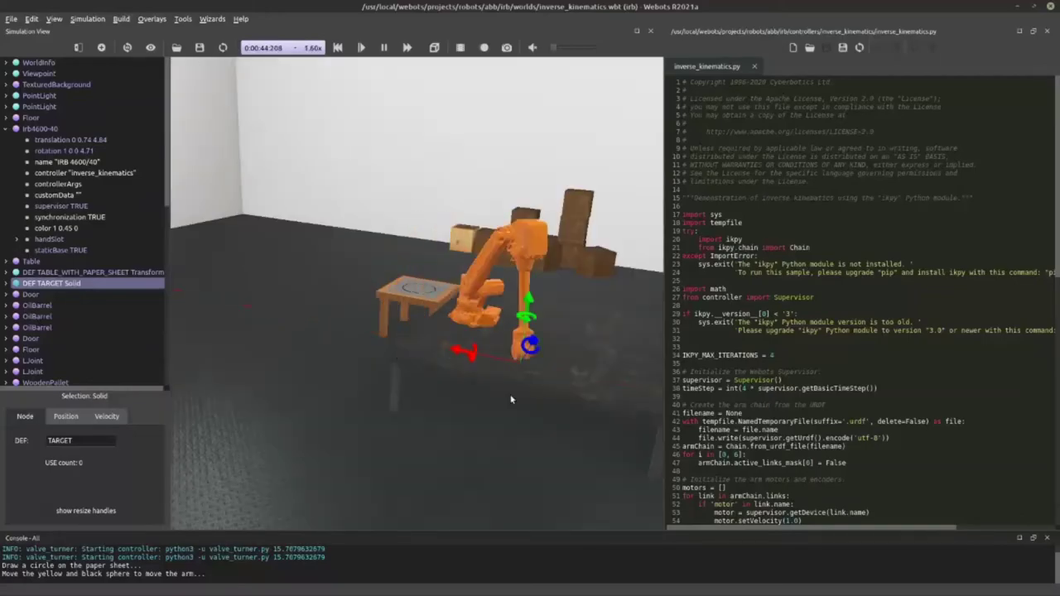
pyautogui.moveTo(528, 303); pyautogui.dragTo(451, 126)
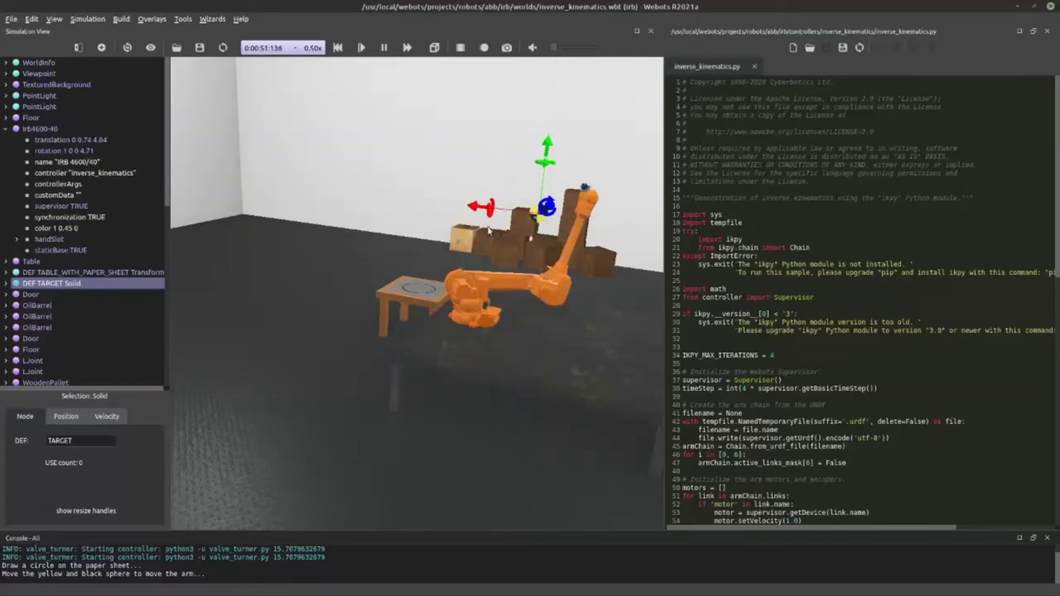
pyautogui.moveTo(470, 210); pyautogui.dragTo(292, 186)
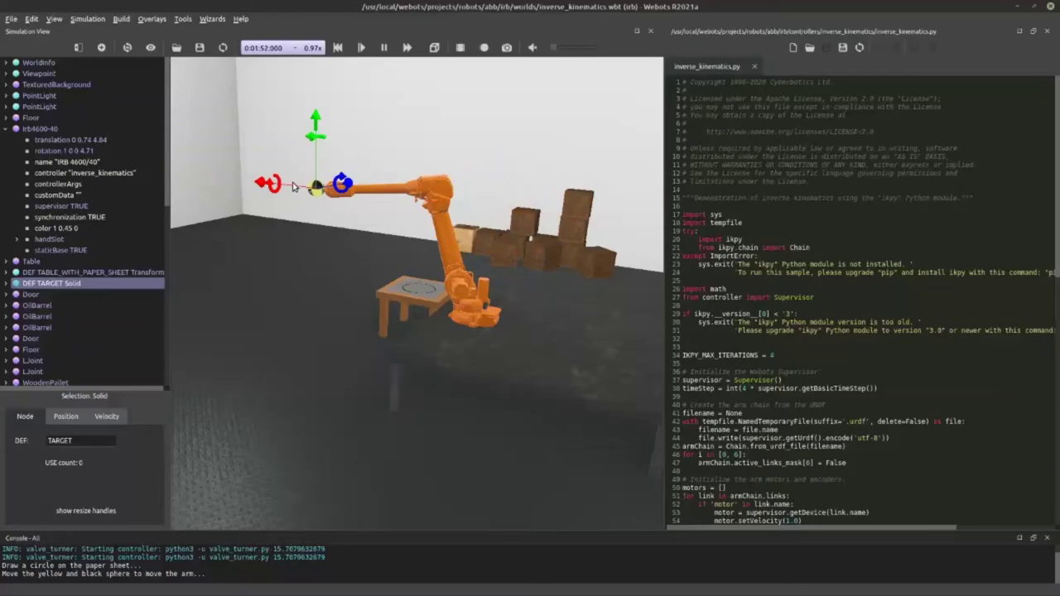
# Open the PROTO source of the Irb4600-40 node and examine its fields, shapes, hinge joints and motor definitions
pyautogui.rightClick(113, 130)
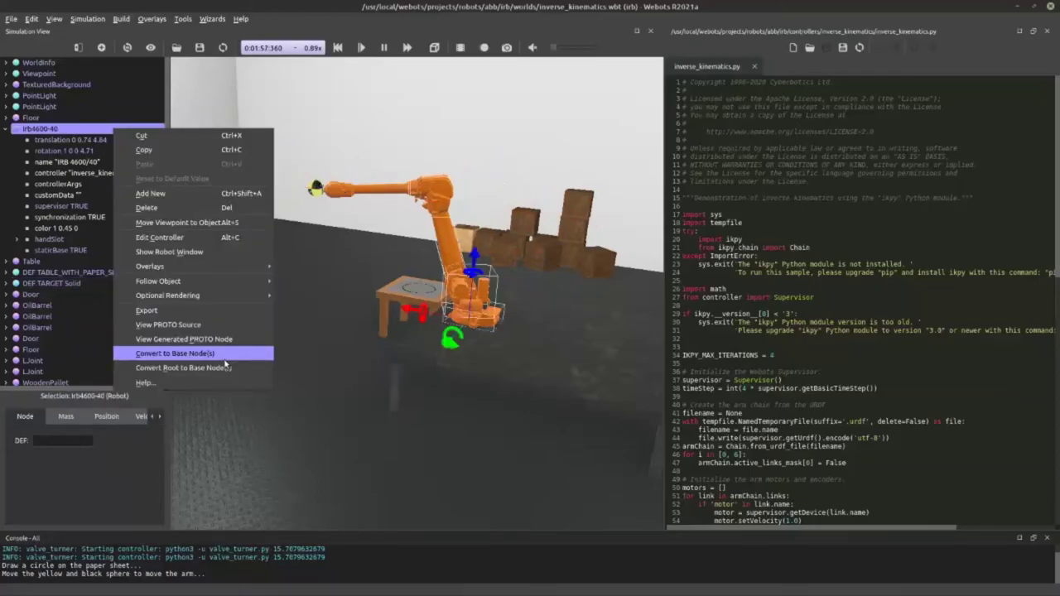
pyautogui.click(168, 325)
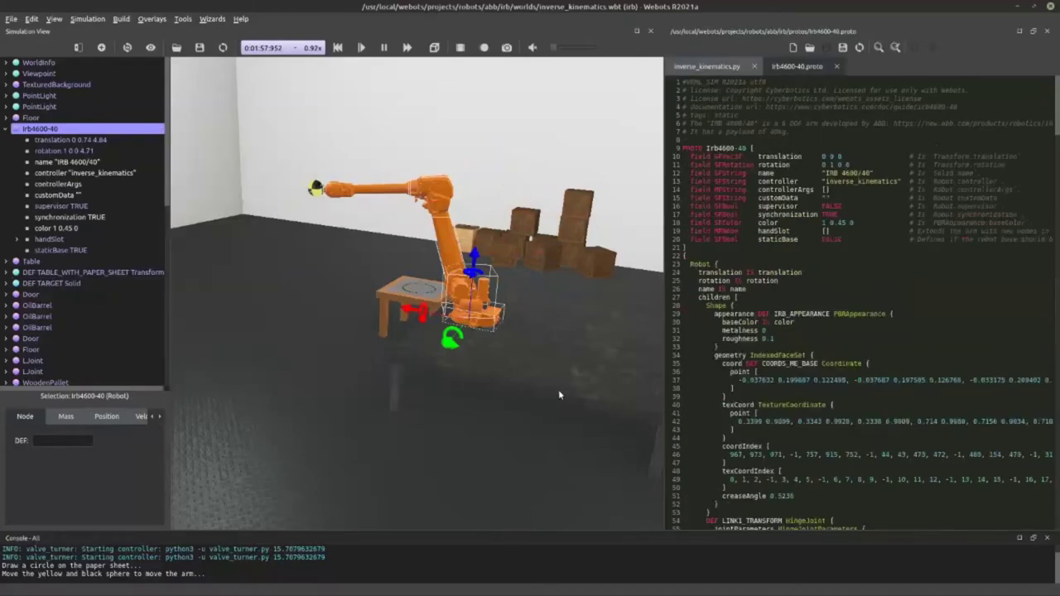
pyautogui.scroll(-7, 759, 370)
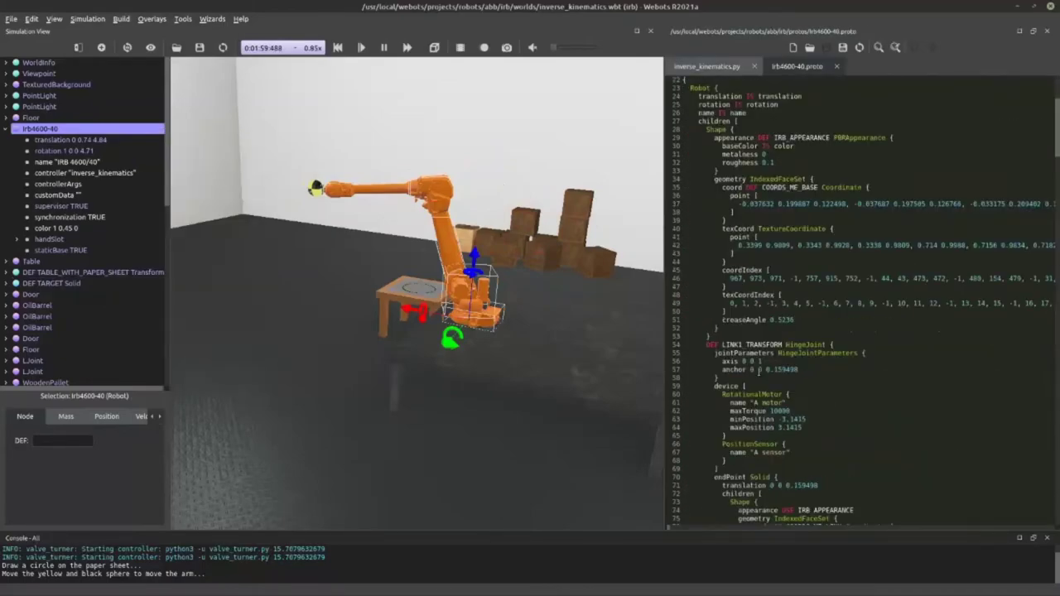
pyautogui.scroll(2, 759, 369)
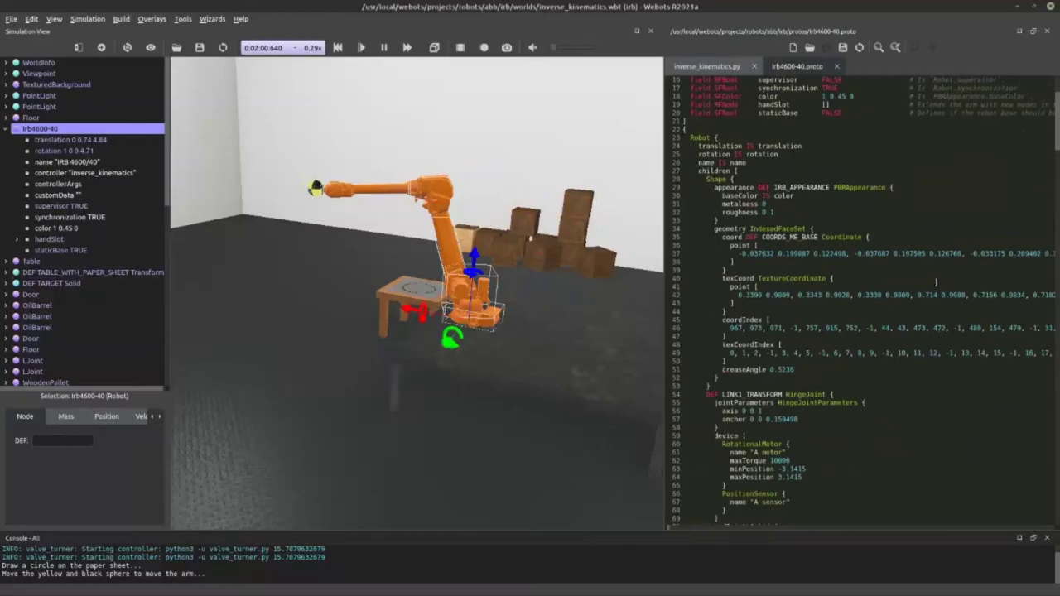
pyautogui.scroll(1, 936, 282)
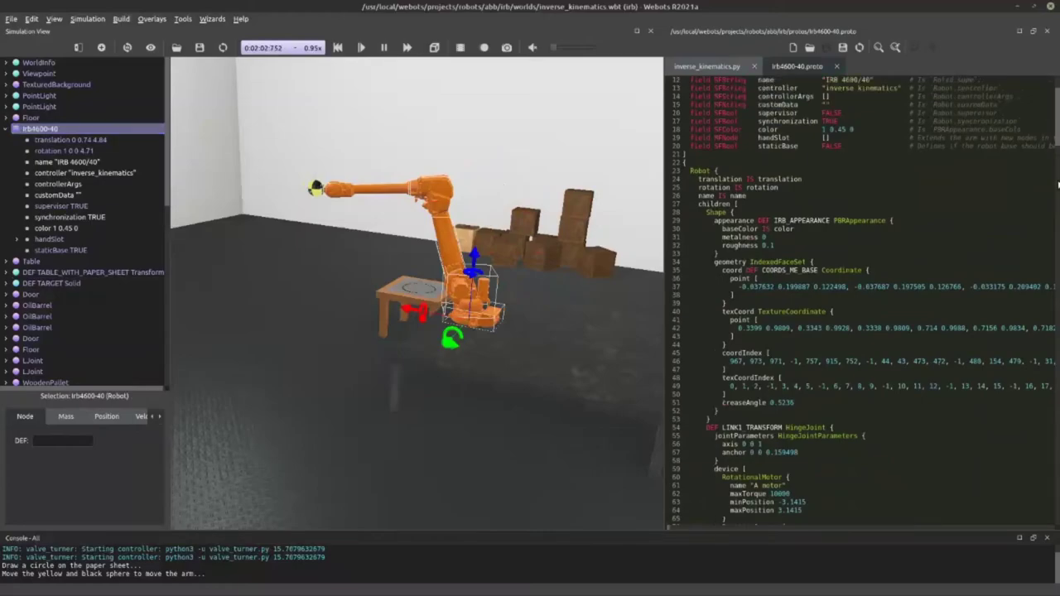
pyautogui.scroll(-15, 1058, 184)
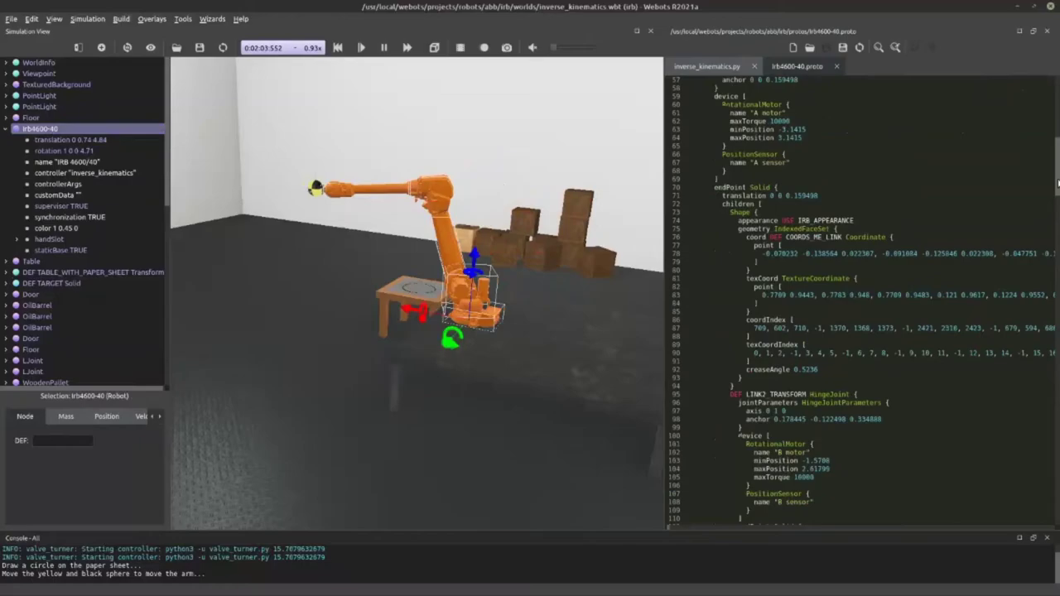
pyautogui.moveTo(1058, 183); pyautogui.dragTo(1054, 269)
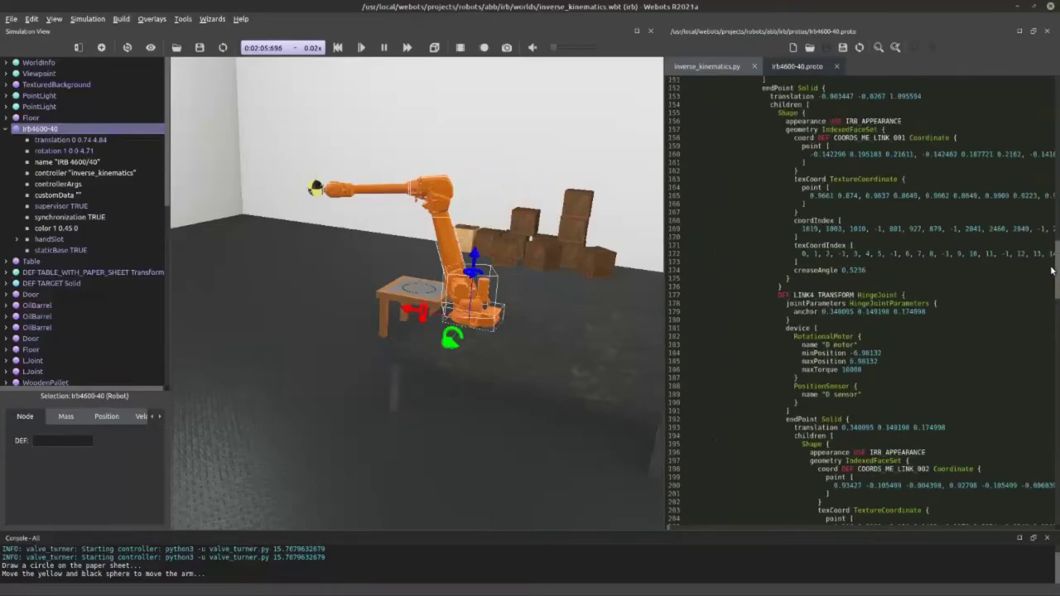
pyautogui.moveTo(1053, 270); pyautogui.dragTo(1054, 253)
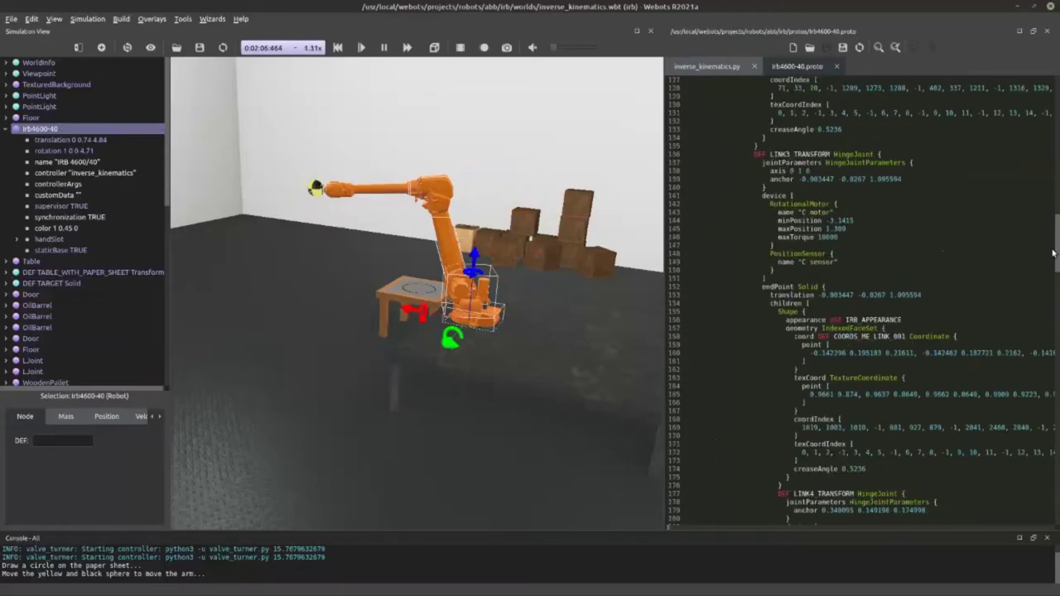
pyautogui.scroll(12, 919, 349)
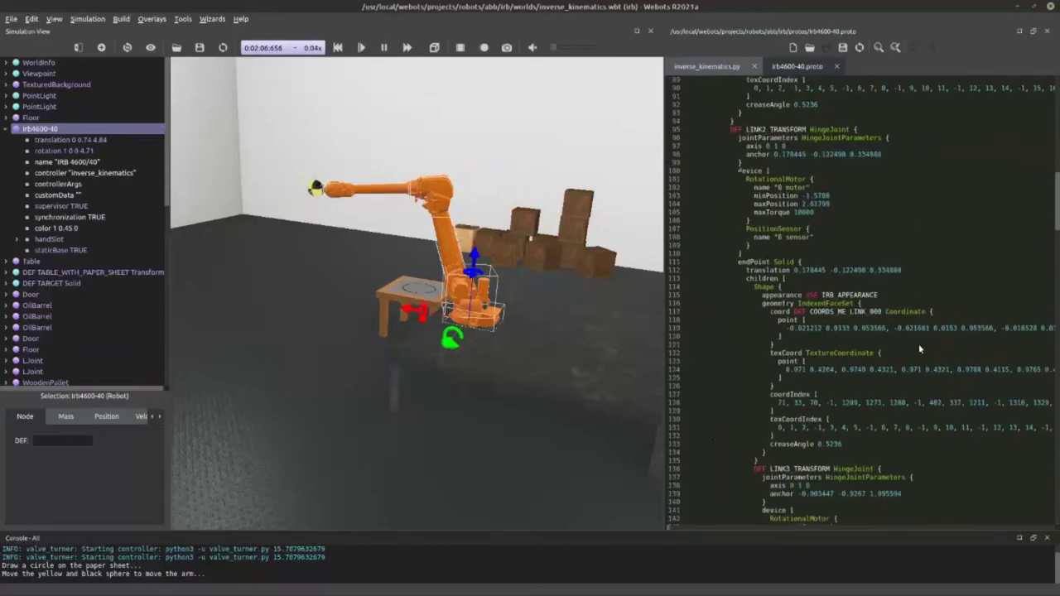
pyautogui.scroll(-1, 918, 343)
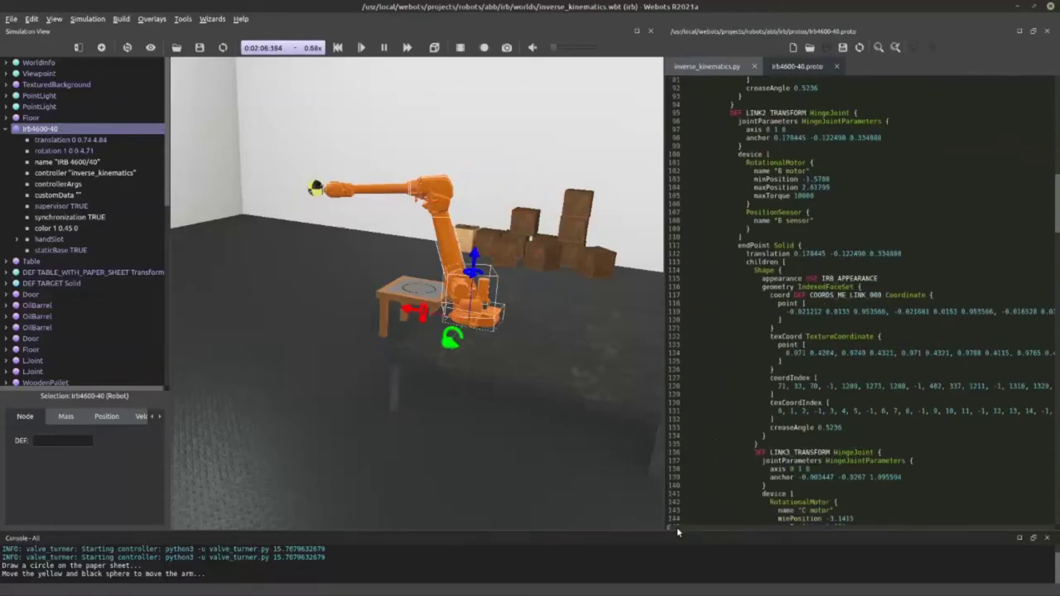
# Examine the long mesh coordinate lines in Irb4600-40.proto and close the file
pyautogui.moveTo(677, 527); pyautogui.dragTo(945, 528)
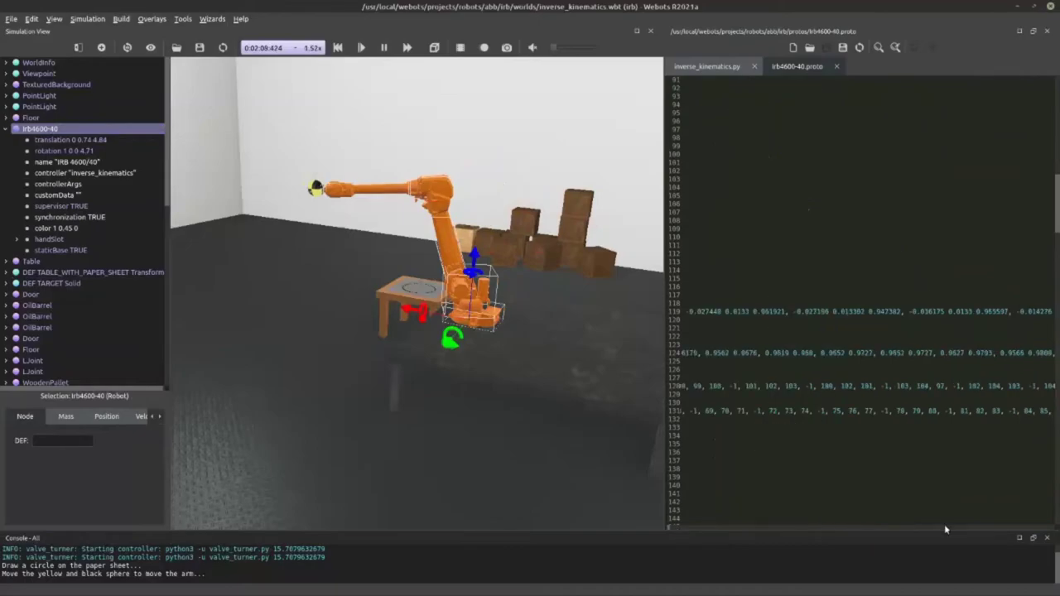
pyautogui.moveTo(945, 528); pyautogui.dragTo(1020, 528)
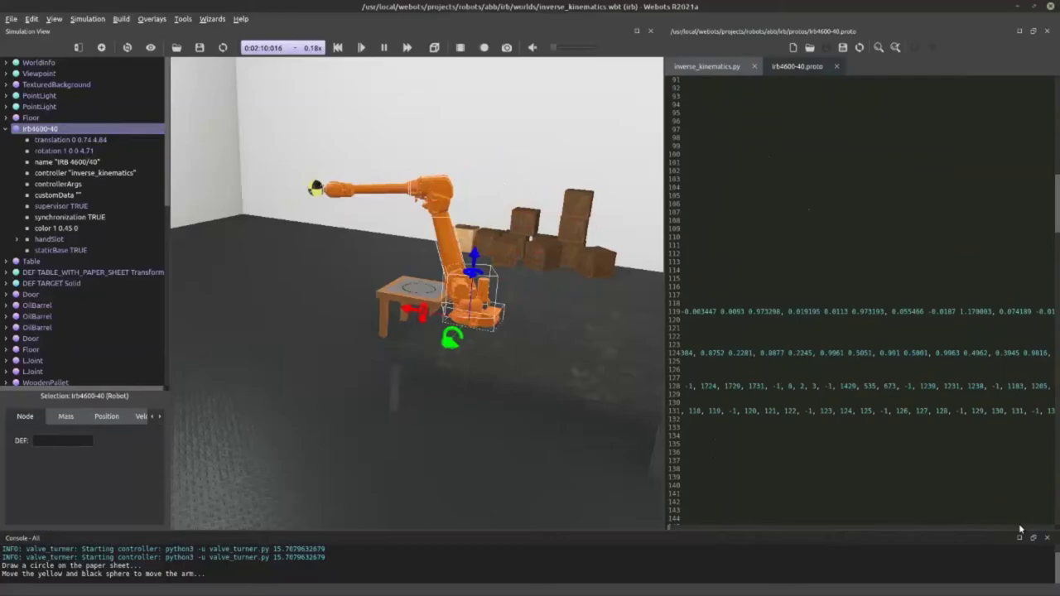
pyautogui.moveTo(1019, 527); pyautogui.dragTo(672, 526)
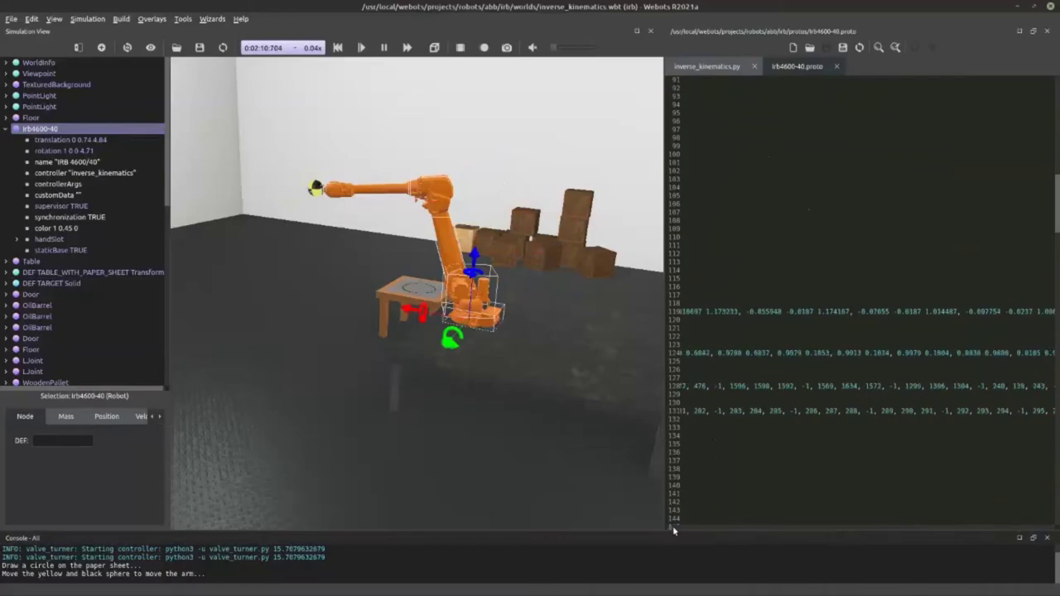
pyautogui.click(836, 67)
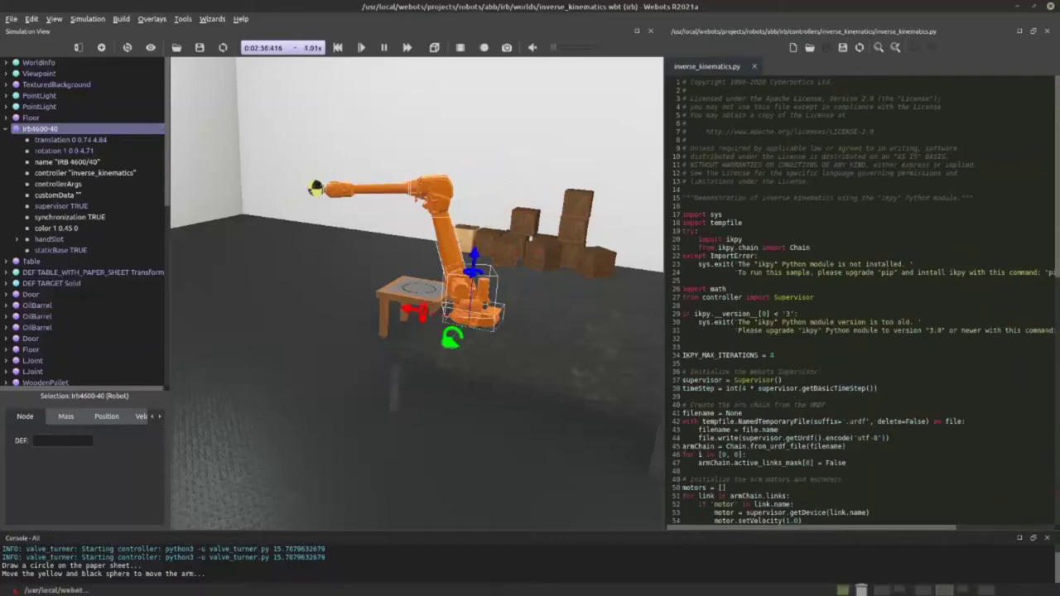
# Switch to Discord and view the sala-23 channel
pyautogui.hotkey('ctrl', 'alt', 'Right')
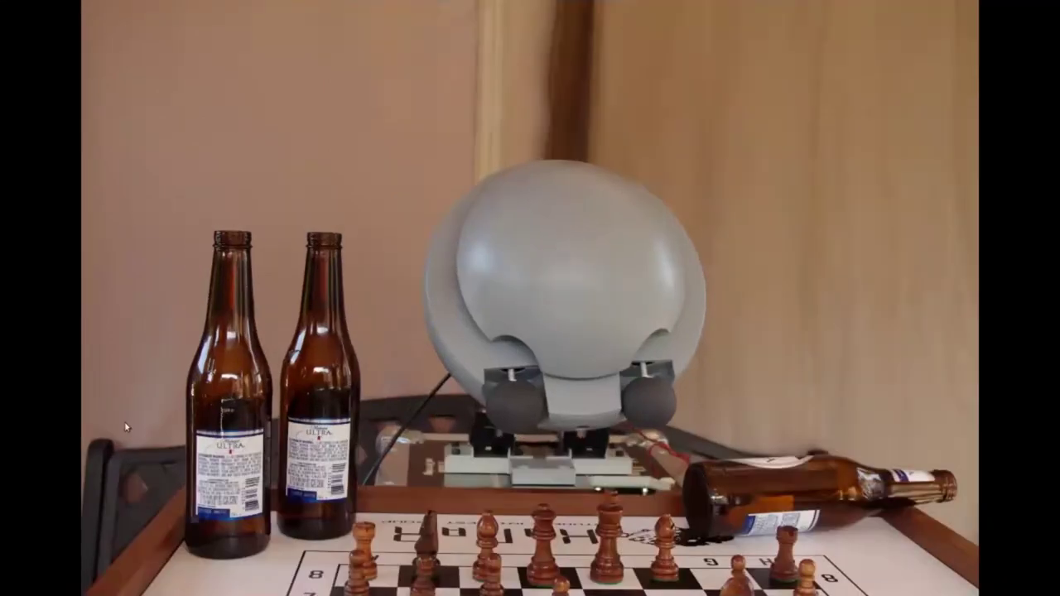
pyautogui.hotkey('ctrl', 'alt', 'Right')
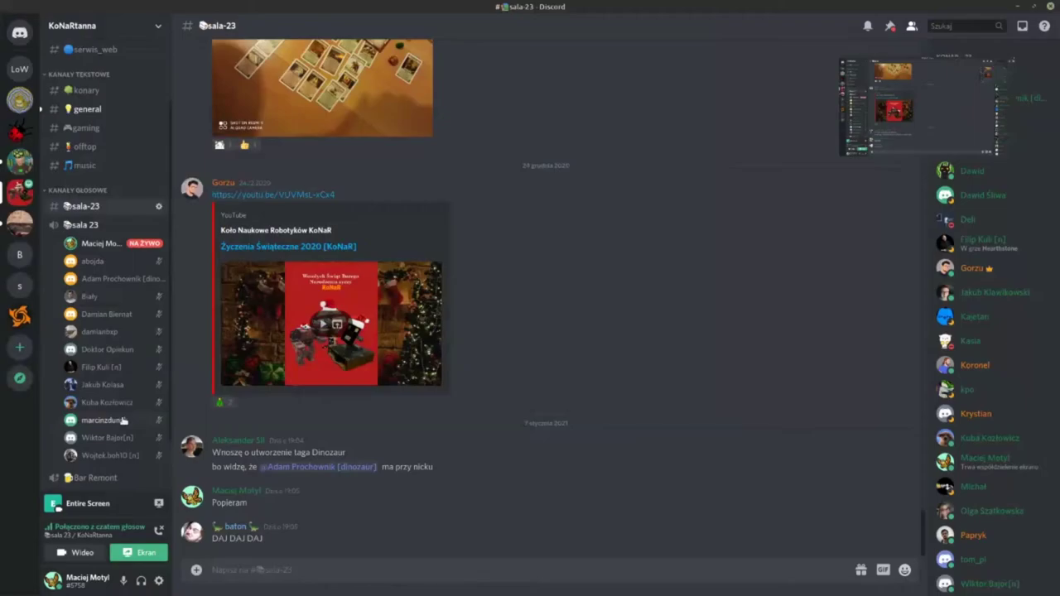
# View the news and webots-premier-service channels of the Webots Discord server
pyautogui.click(19, 133)
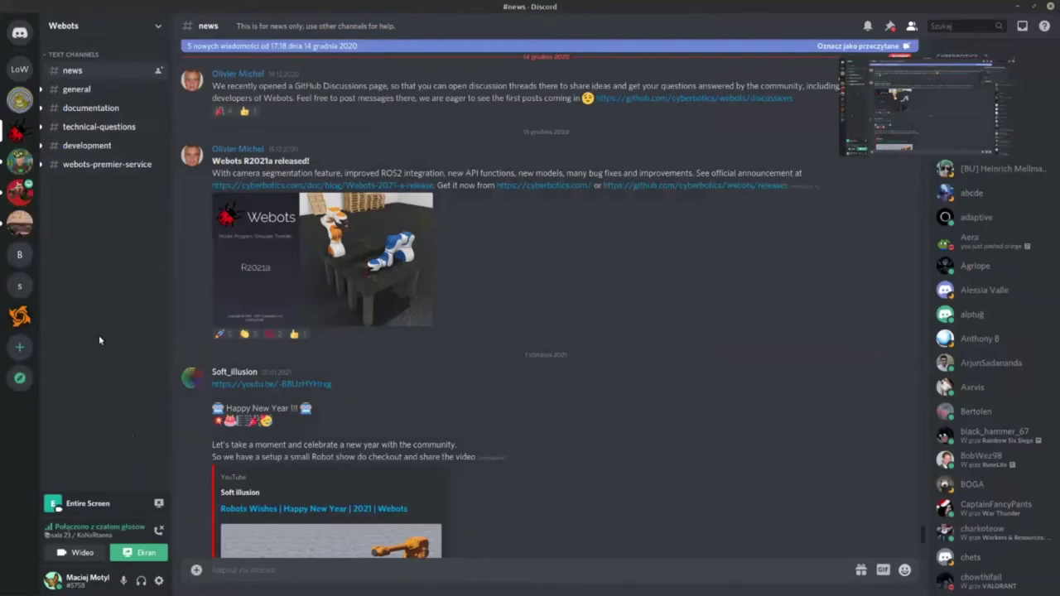
pyautogui.click(75, 160)
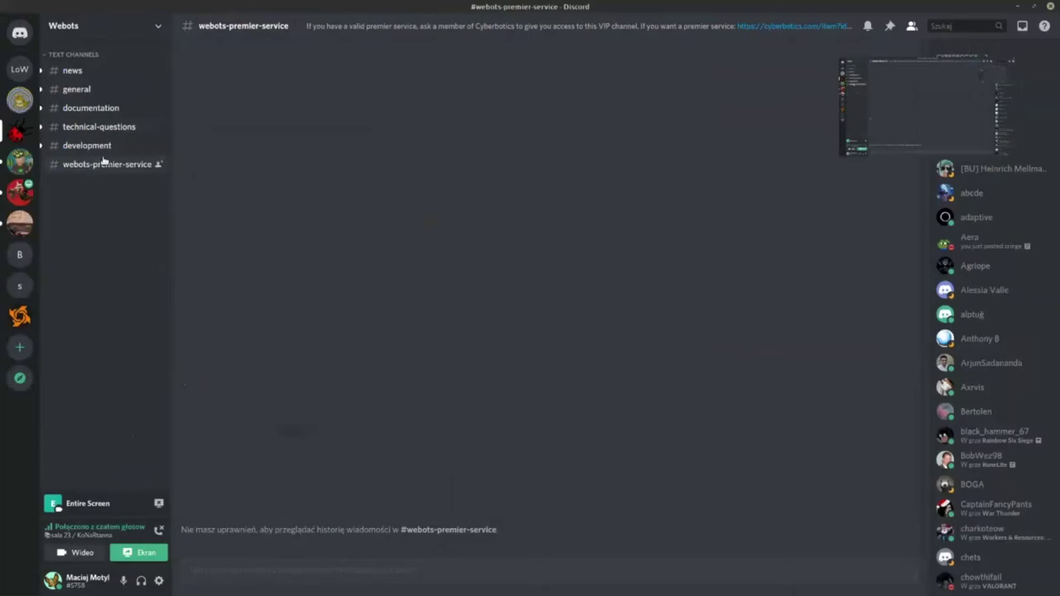
# Switch back to Webots, browse the sample worlds and open mavic_2_pro.wbt from the robots > dji > mavic group
pyautogui.moveTo(647, 593)
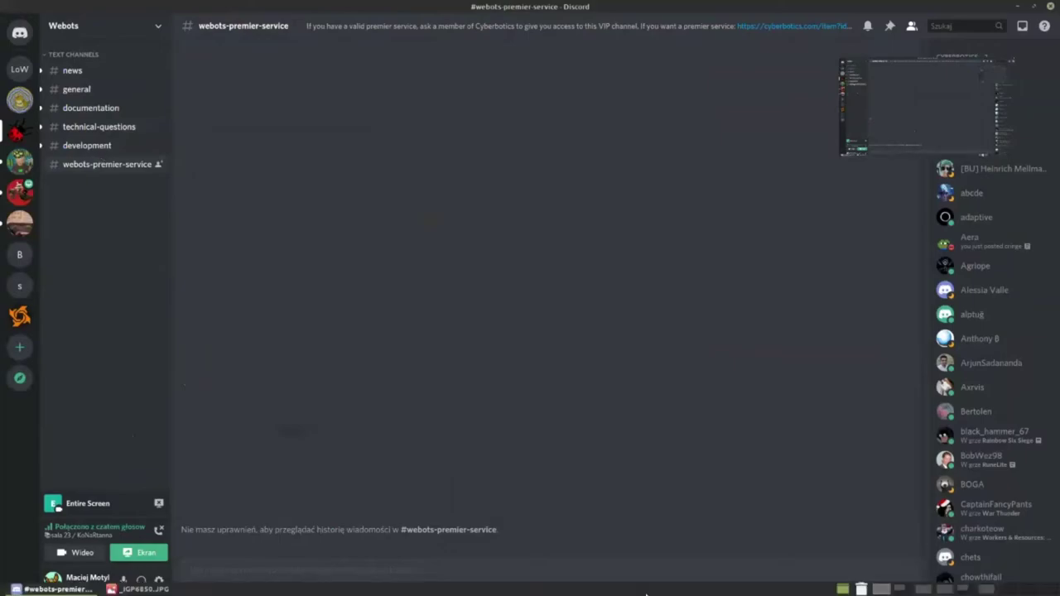
pyautogui.click(944, 588)
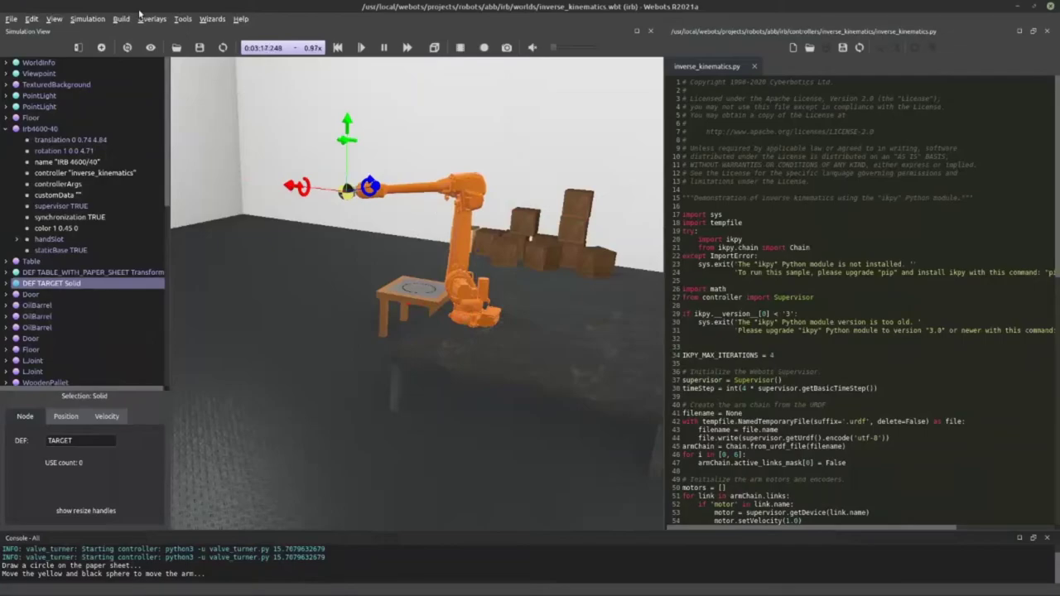
pyautogui.click(10, 19)
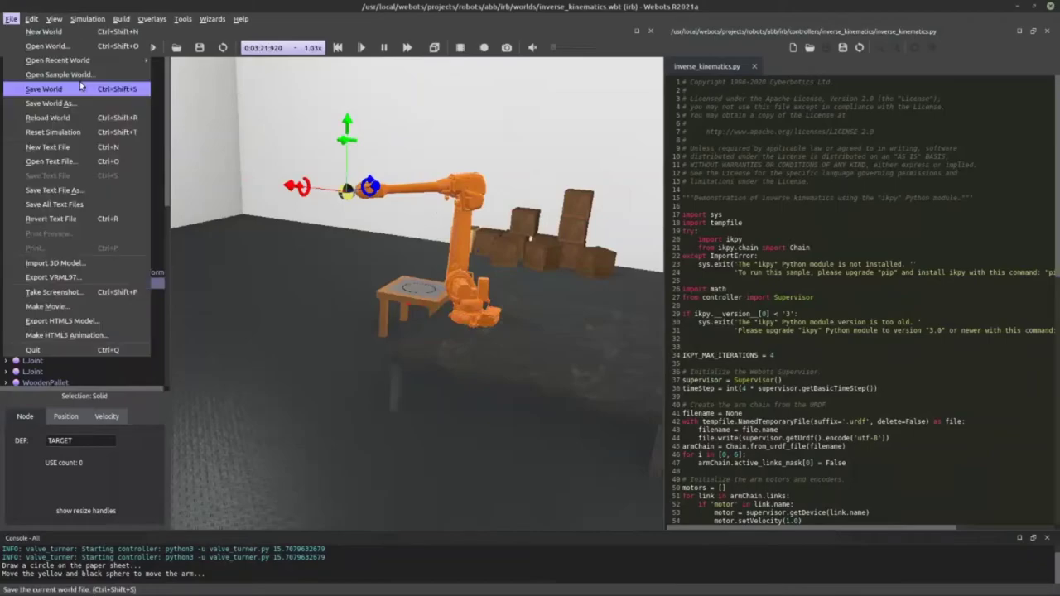
pyautogui.click(78, 75)
pyautogui.click(440, 192)
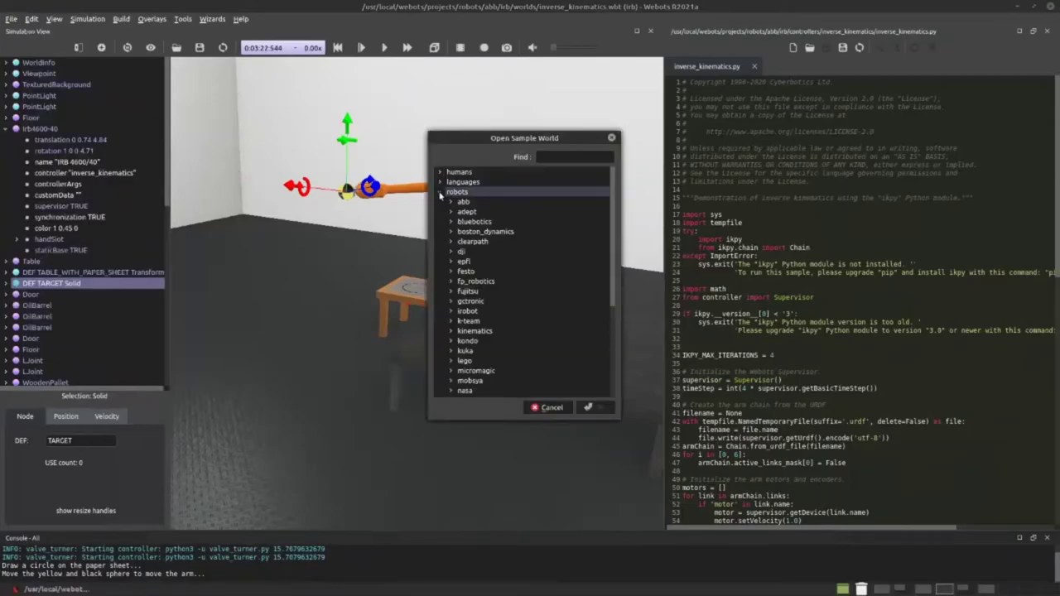
pyautogui.click(441, 192)
pyautogui.click(440, 201)
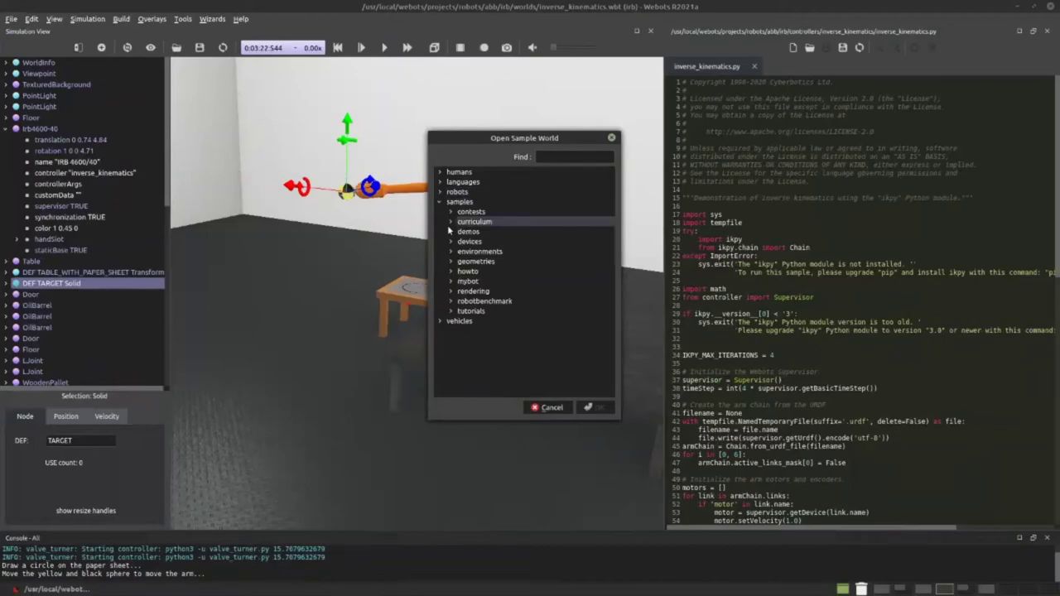
pyautogui.click(450, 250)
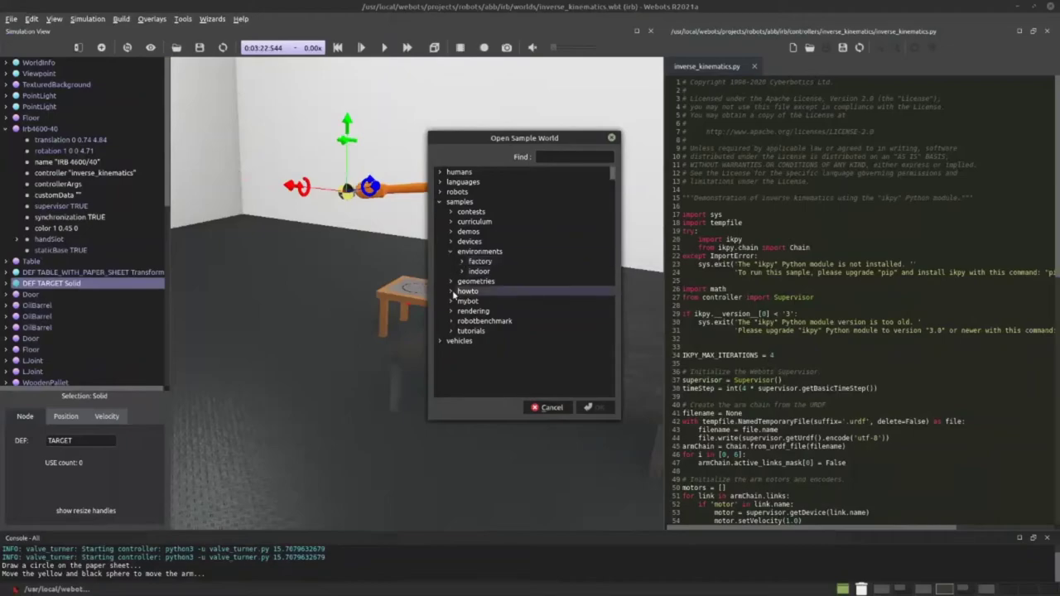
pyautogui.click(451, 292)
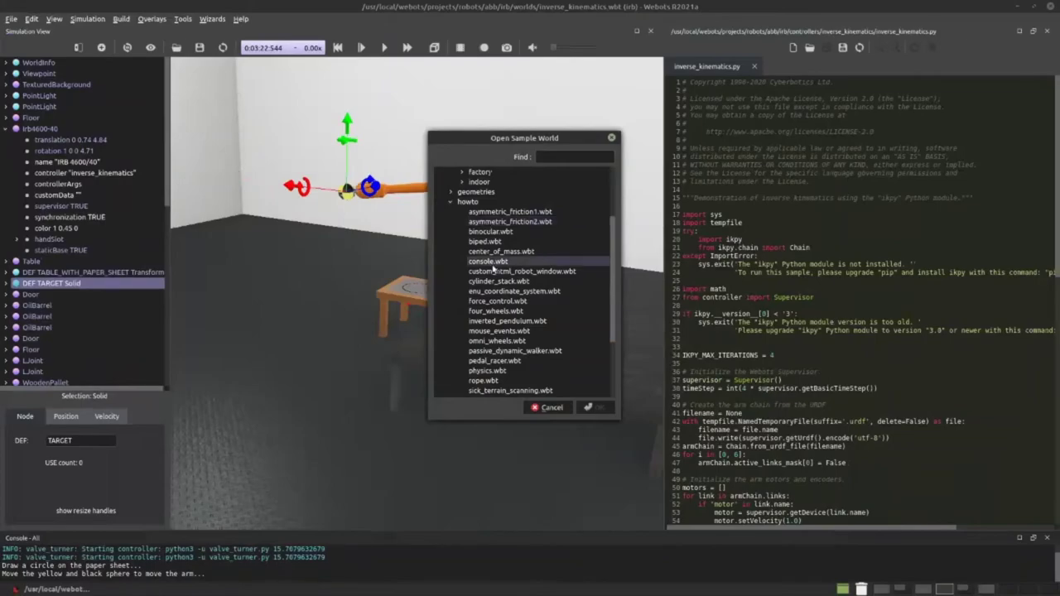
pyautogui.scroll(3, 438, 196)
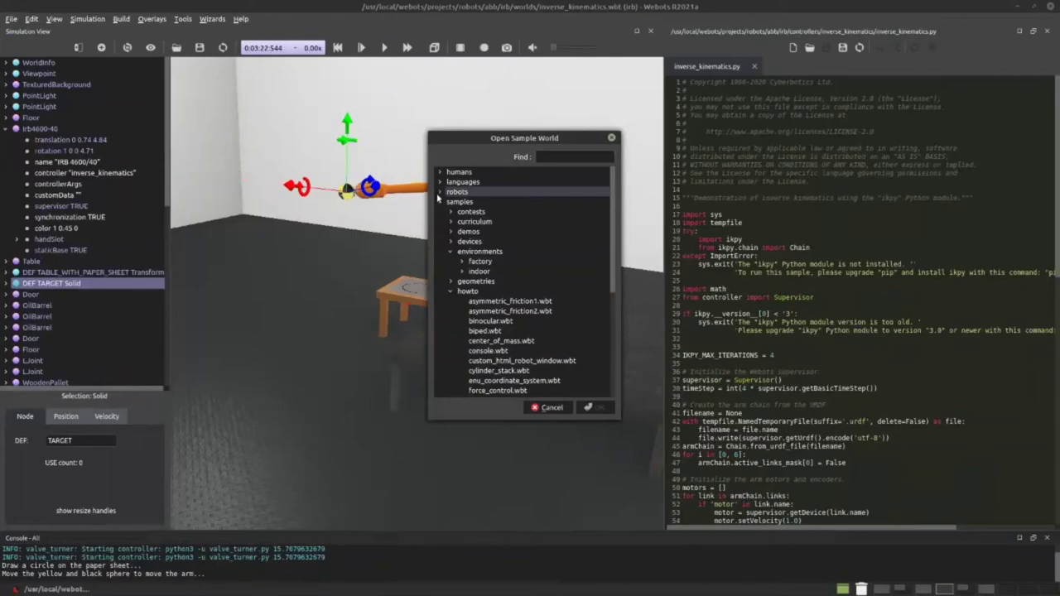
pyautogui.click(439, 192)
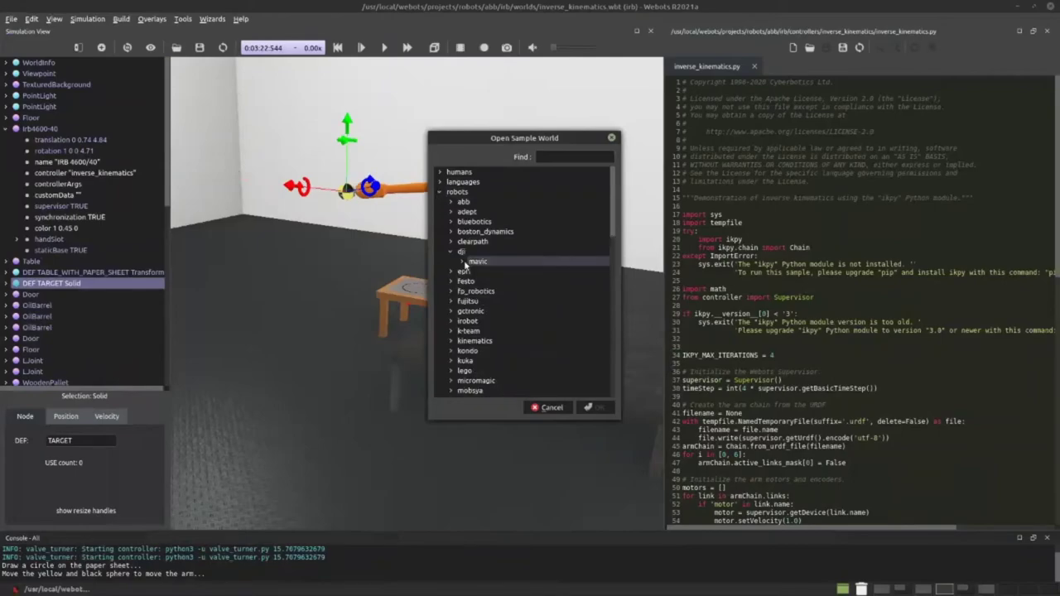
pyautogui.click(593, 407)
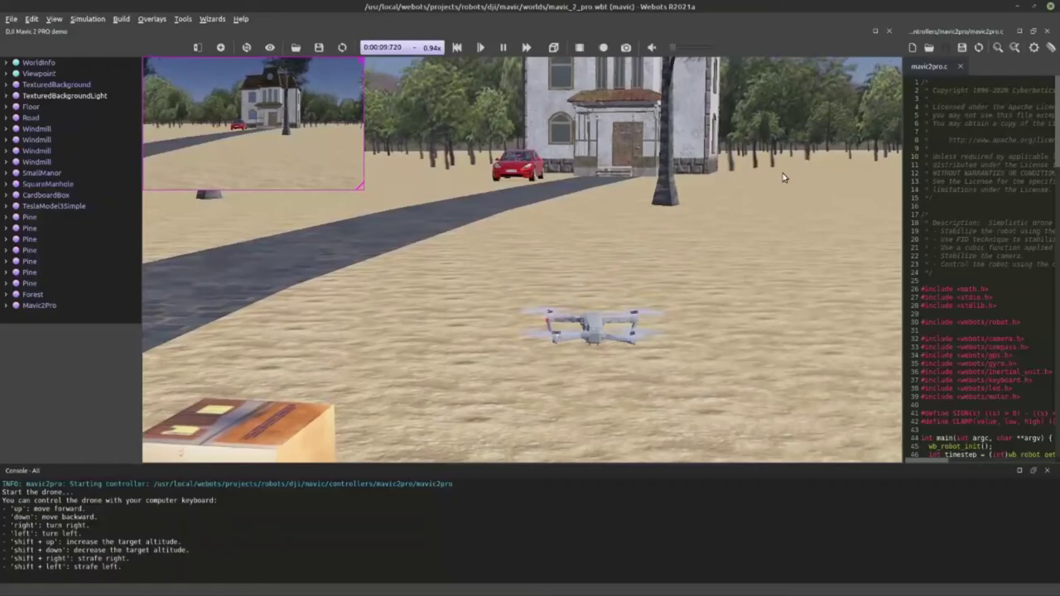
# Add a SickLms291 lidar from the sick device nodes to the bodySlot of the Mavic2Pro drone
pyautogui.click(571, 306)
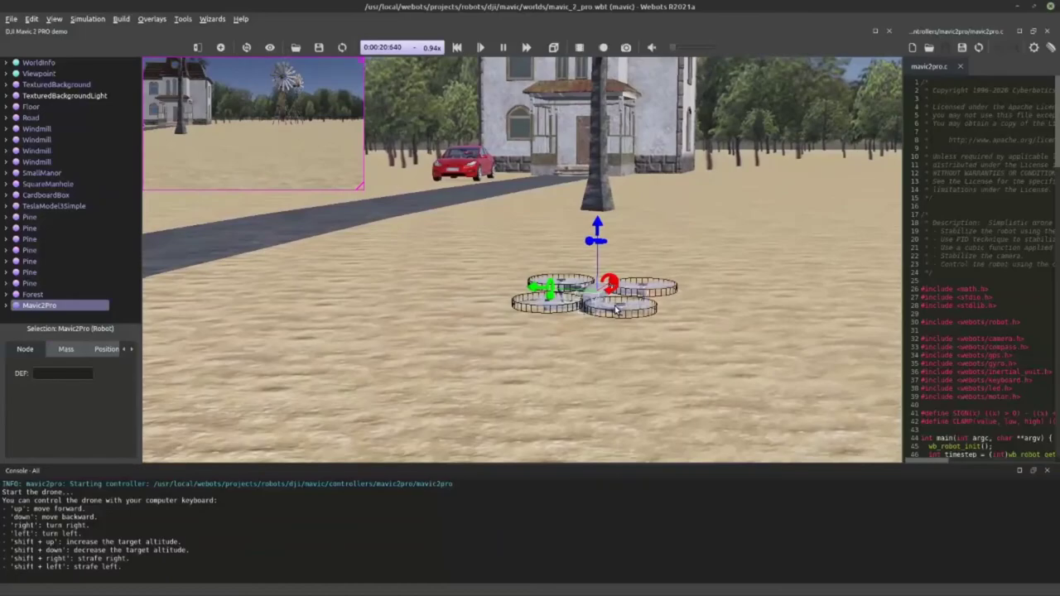
pyautogui.click(7, 304)
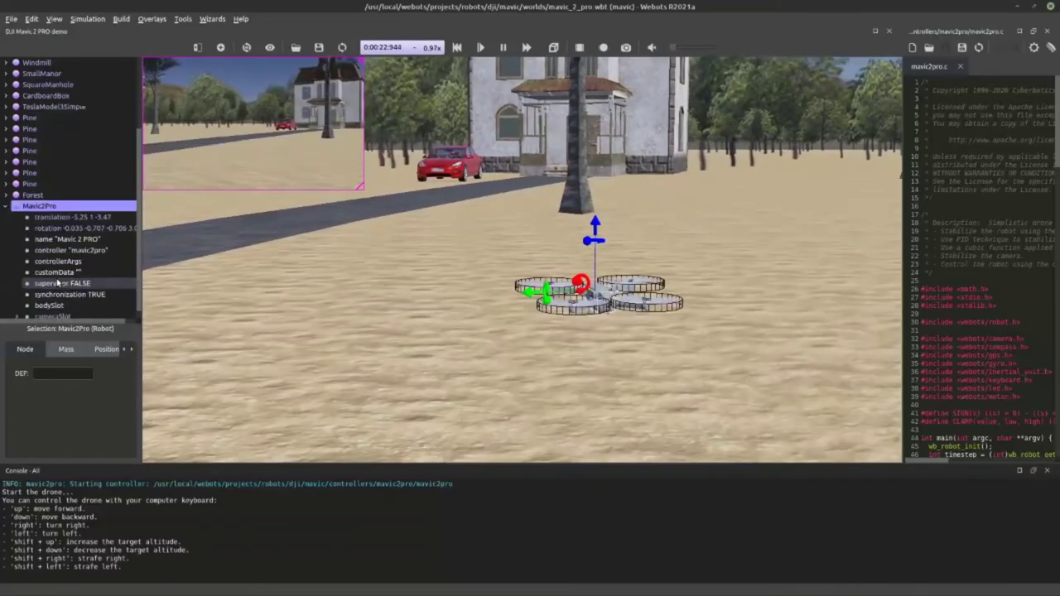
pyautogui.scroll(-1, 40, 307)
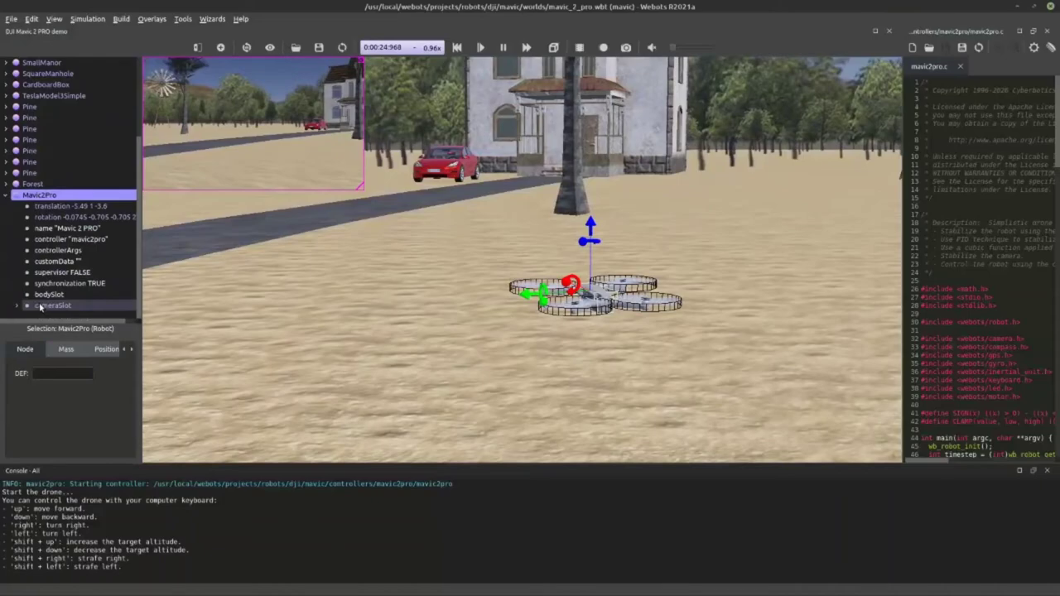
pyautogui.rightClick(36, 294)
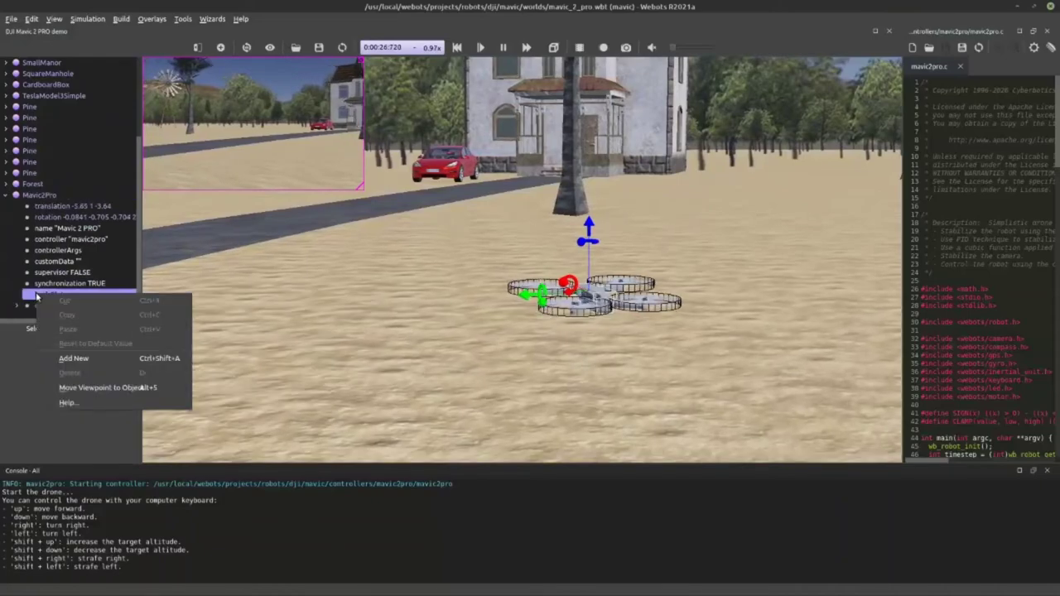
pyautogui.click(73, 358)
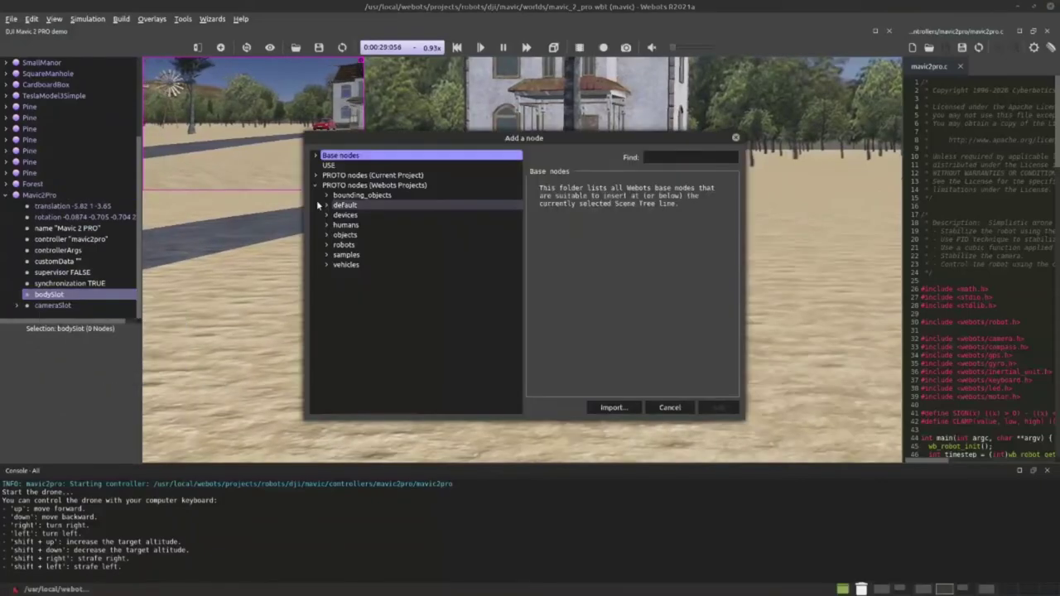
pyautogui.click(326, 214)
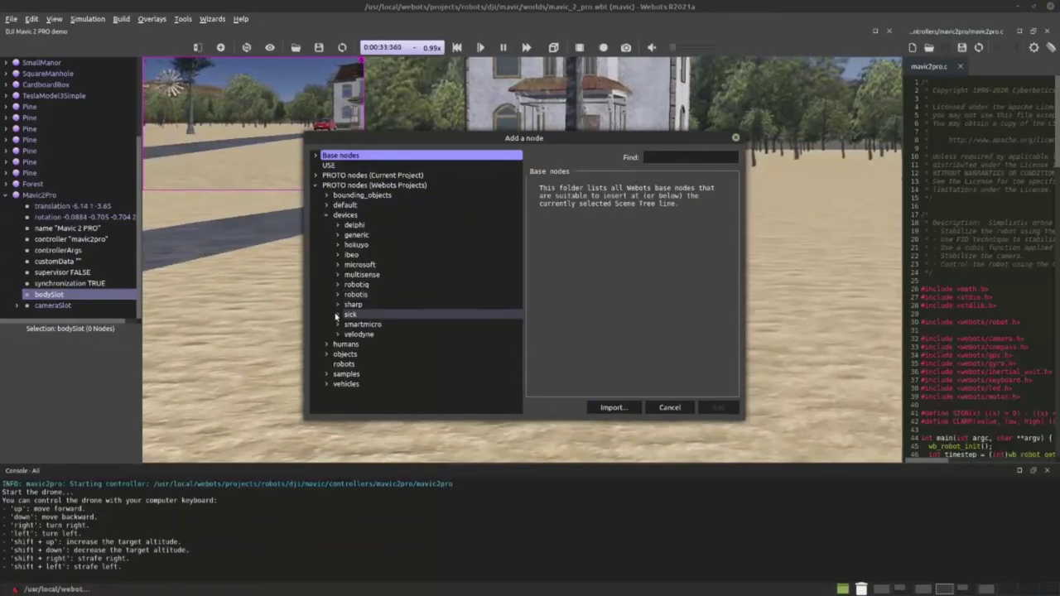
pyautogui.click(336, 315)
pyautogui.click(377, 335)
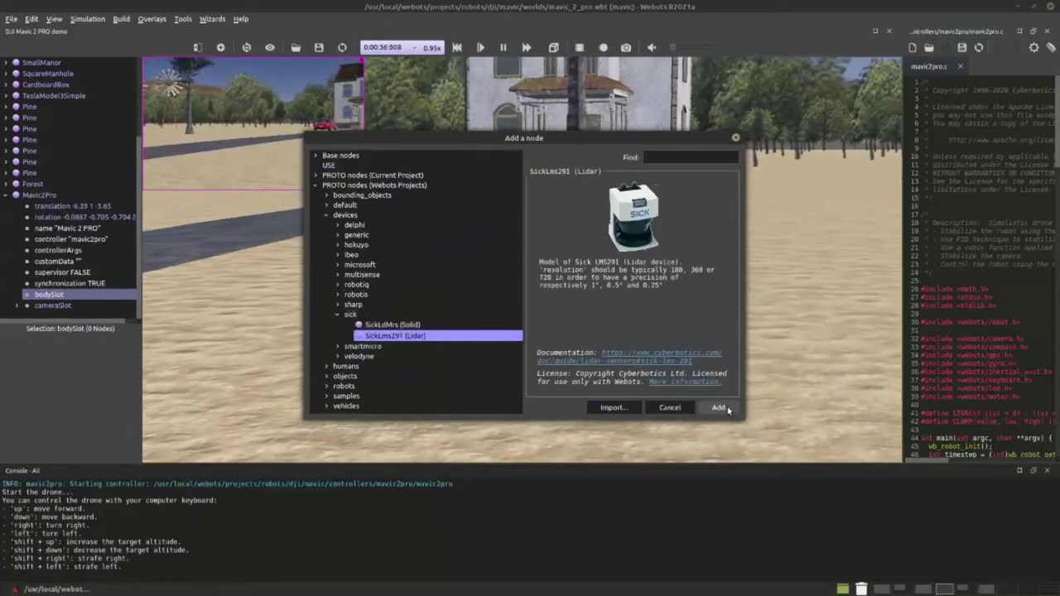
pyautogui.click(727, 409)
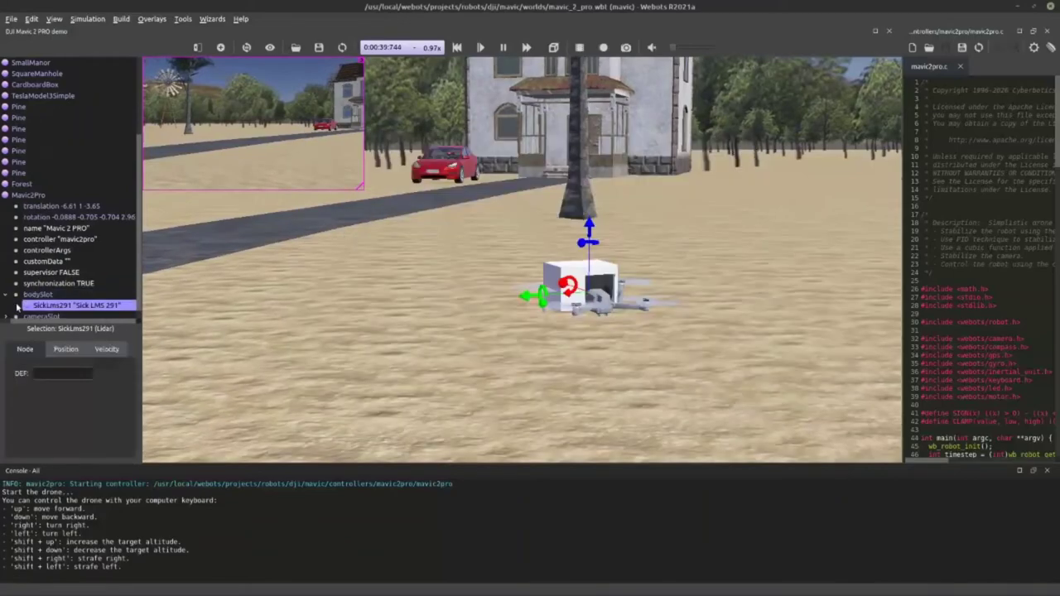
# Expand the SickLms291 node to view its fields and delete it from the bodySlot
pyautogui.click(24, 305)
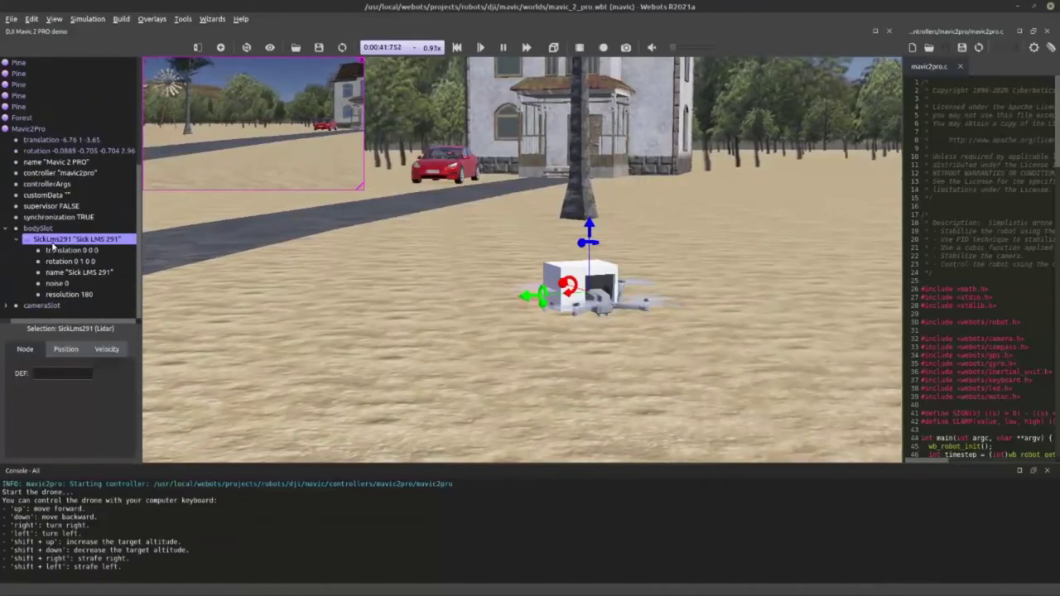
pyautogui.press('Delete')
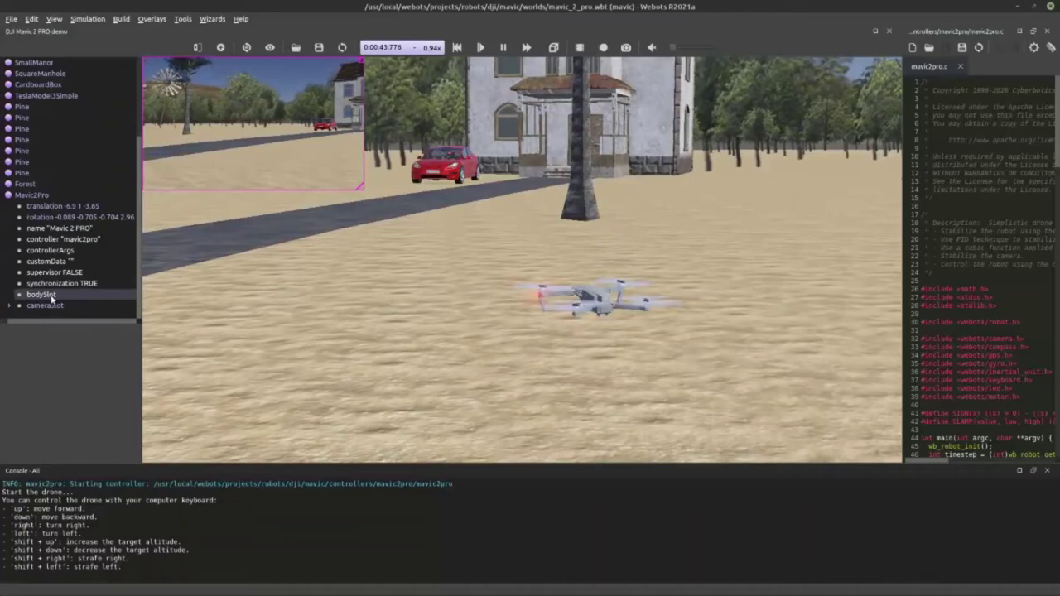
# Browse the Webots PROTO nodes for the drone's empty bodySlot and insert the SickLms291 lidar again
pyautogui.doubleClick(41, 295)
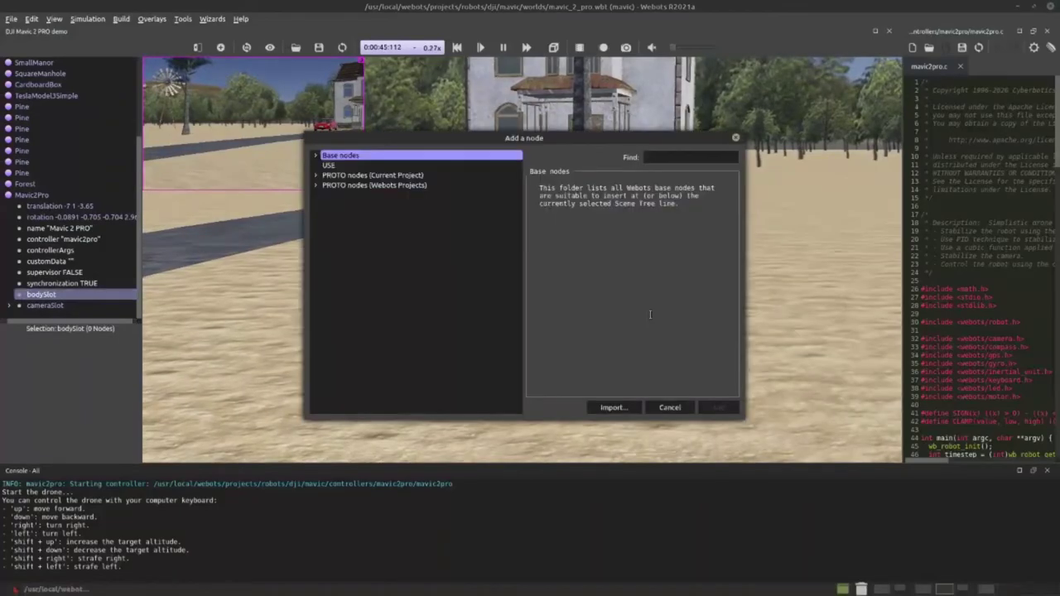
pyautogui.click(316, 185)
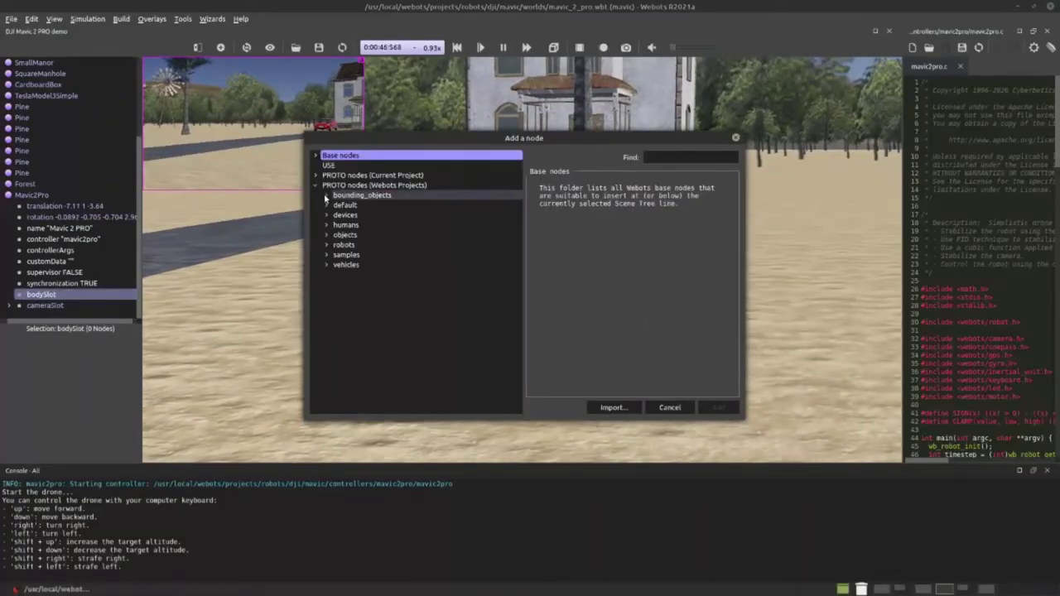
pyautogui.click(326, 254)
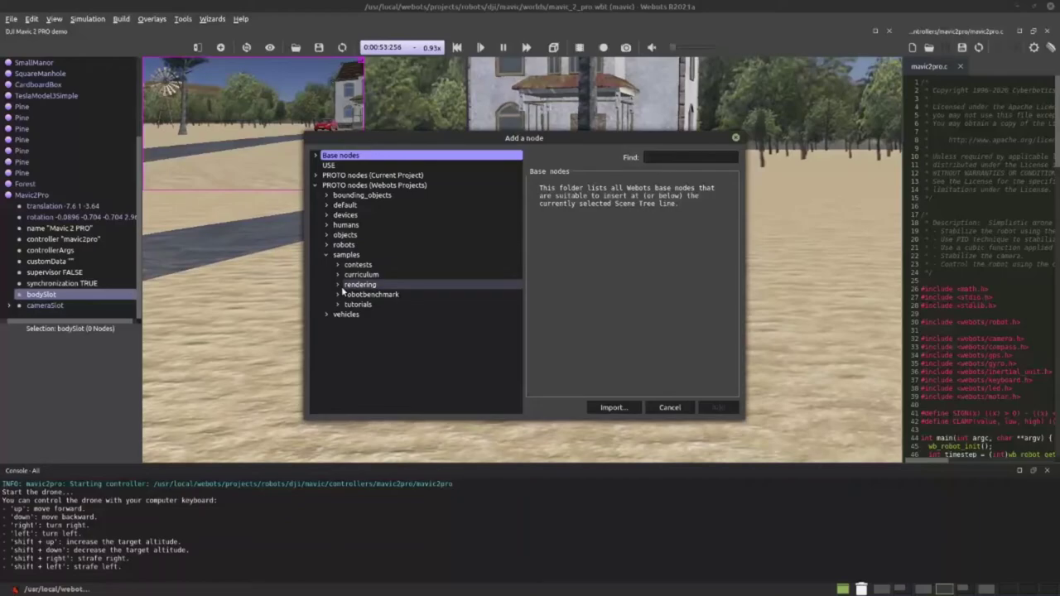
pyautogui.click(327, 254)
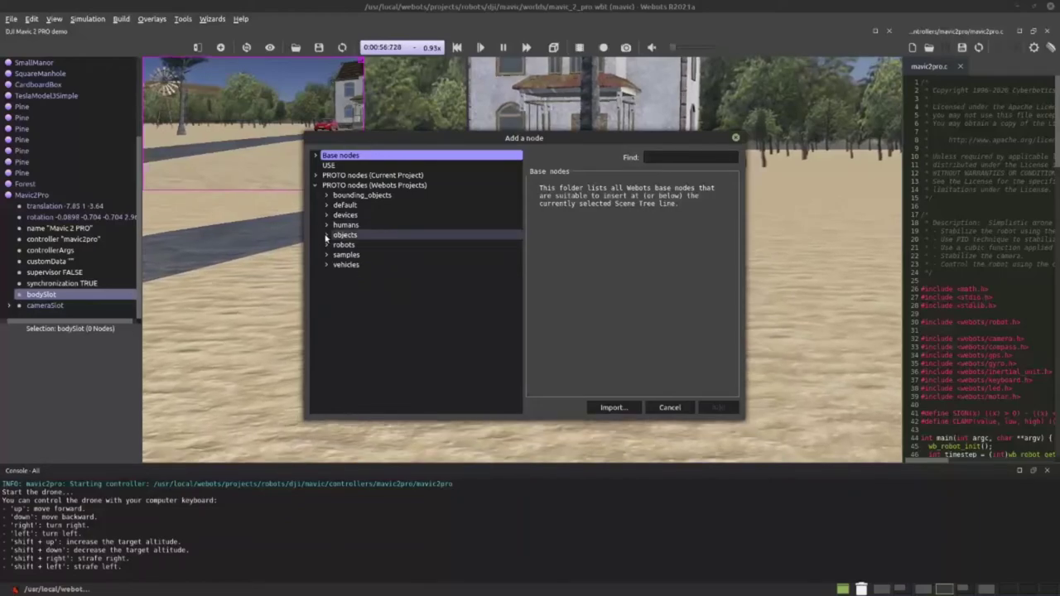
pyautogui.click(363, 327)
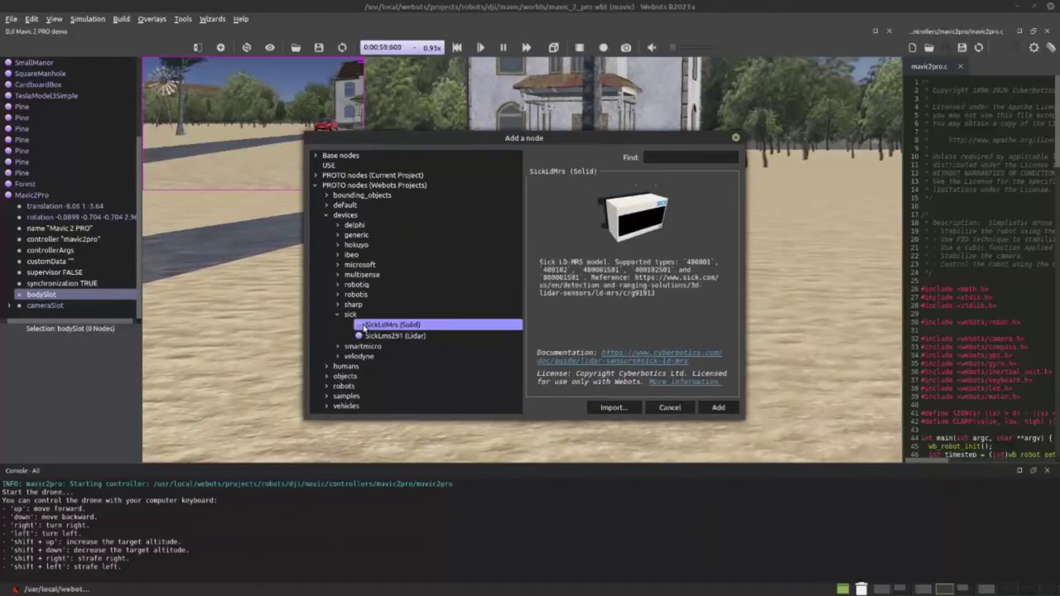
pyautogui.click(393, 335)
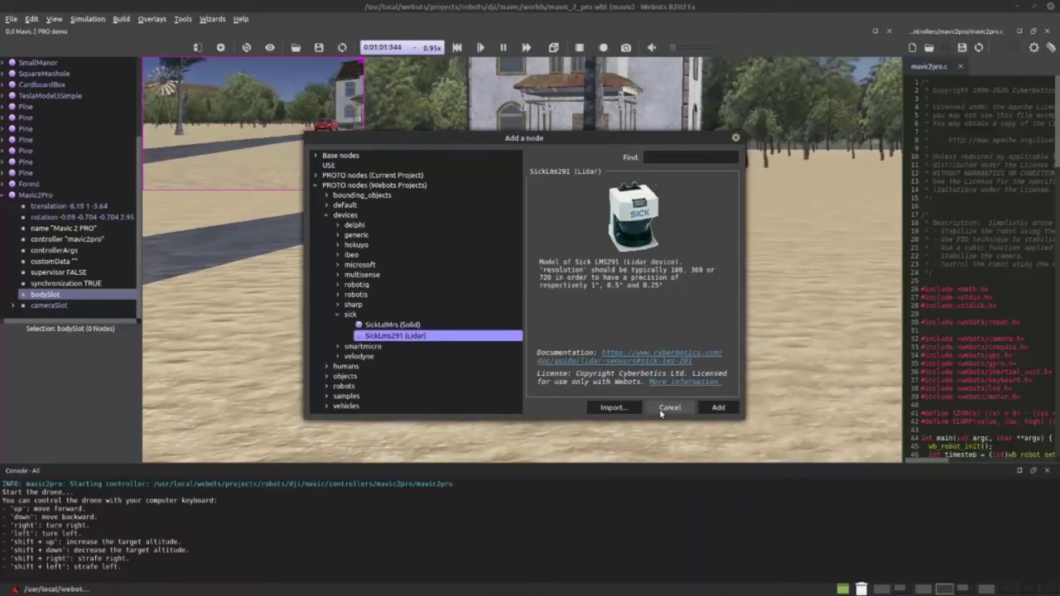
pyautogui.click(718, 407)
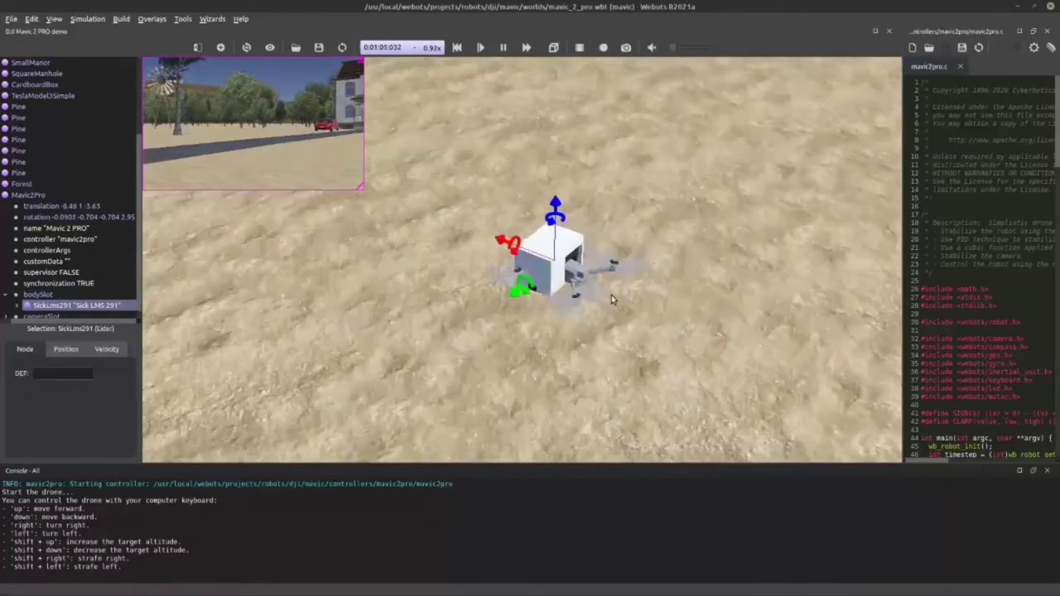
# Select the SickLms291 lidar mounted on the Mavic2Pro and delete it
pyautogui.click(568, 254)
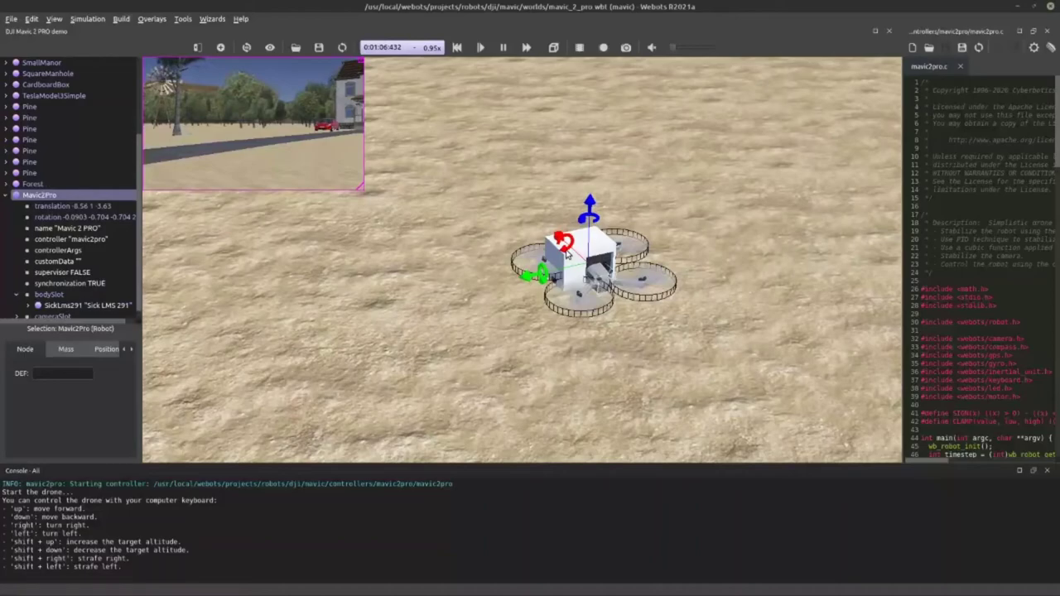
pyautogui.click(43, 308)
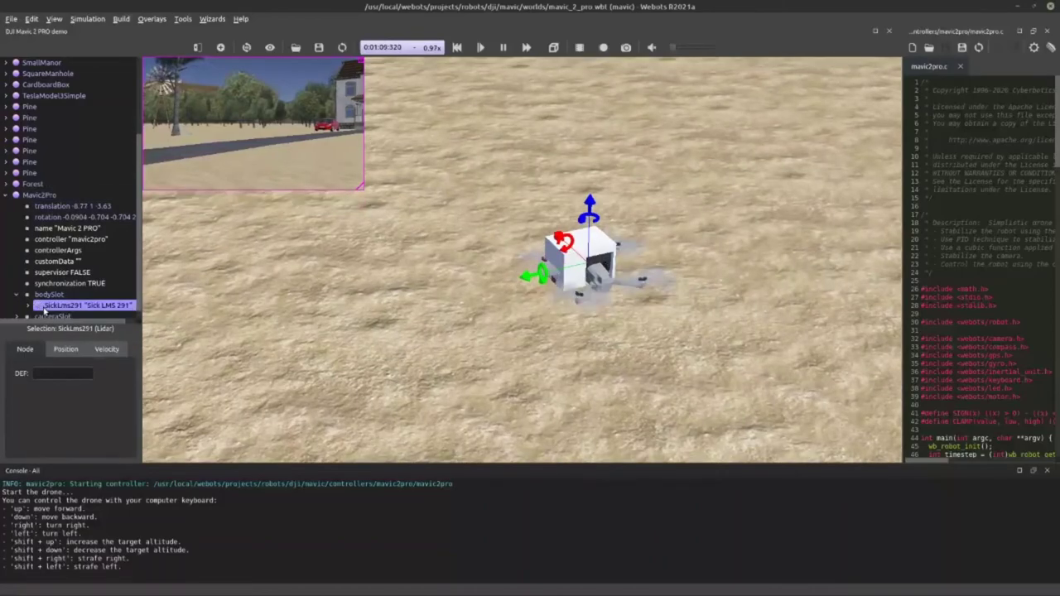
pyautogui.press('Delete')
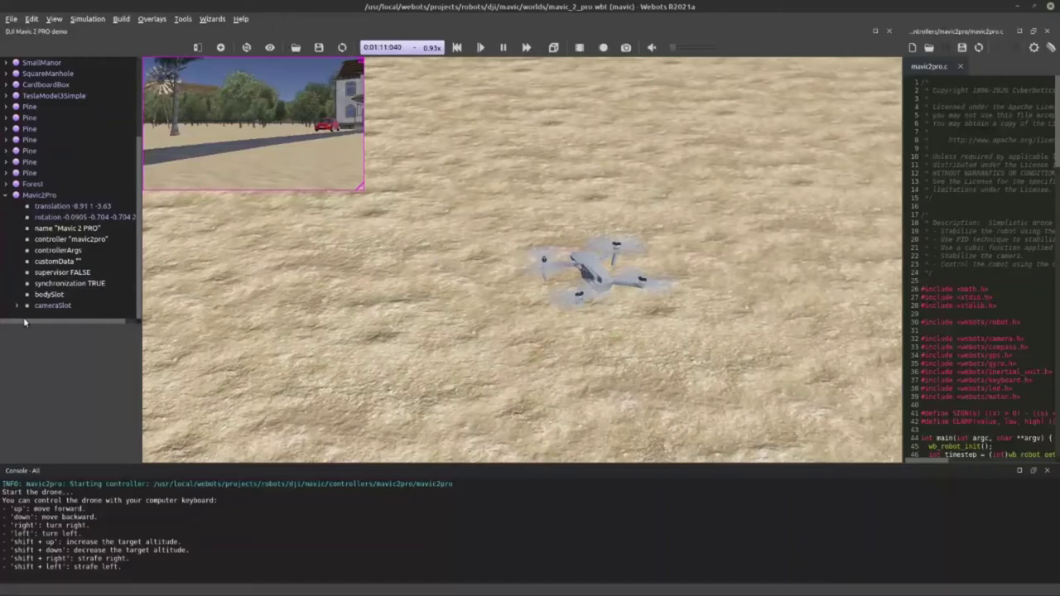
# View the controller and name fields of the Mavic2Pro node
pyautogui.click(58, 239)
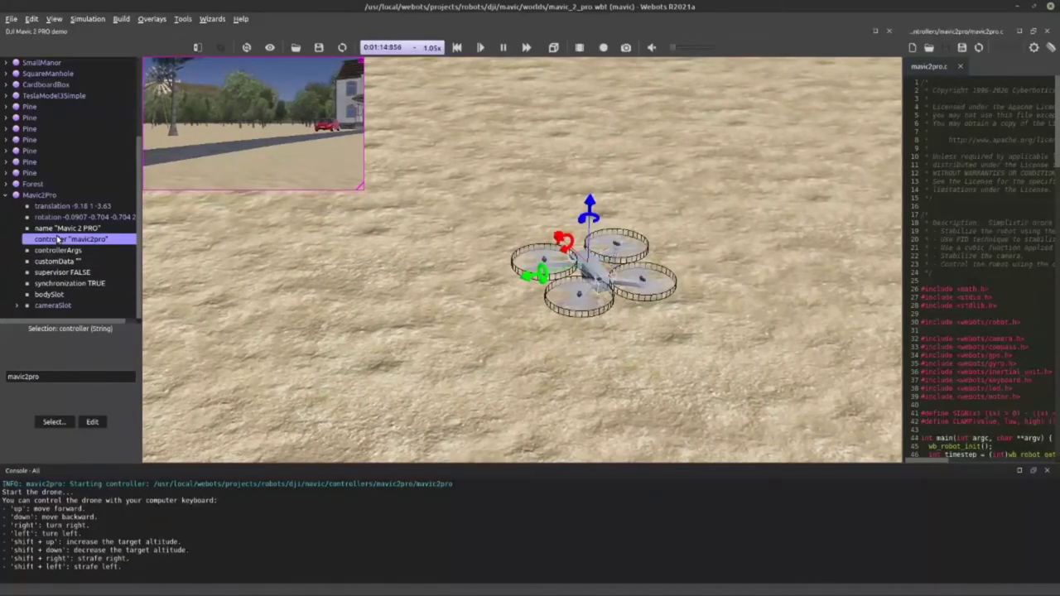
pyautogui.press('Up')
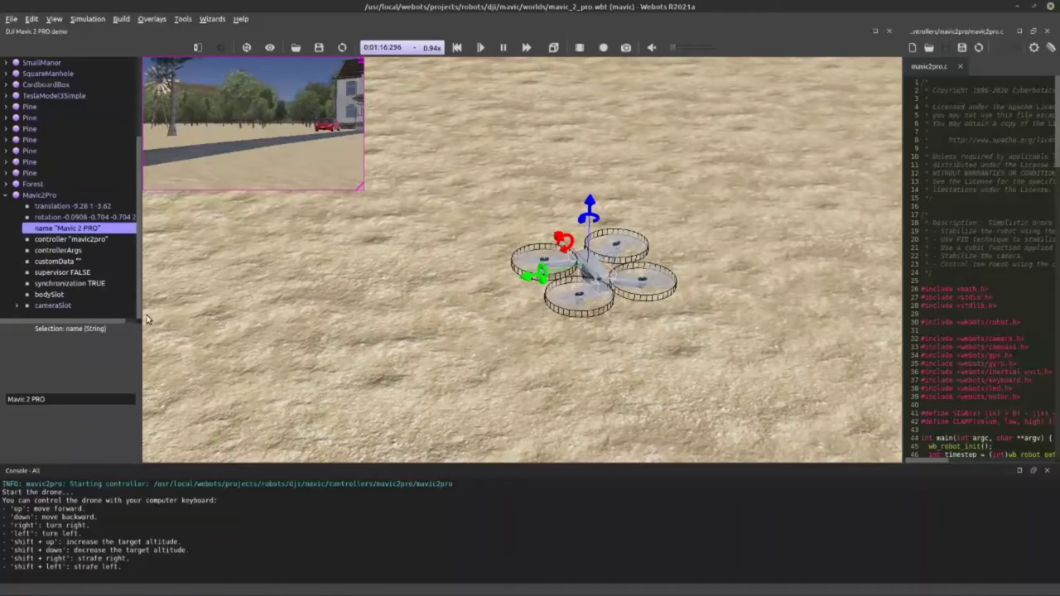
# Browse the howto sample worlds, search the sample world list, and open the floating_geometries.wbt world
pyautogui.click(12, 18)
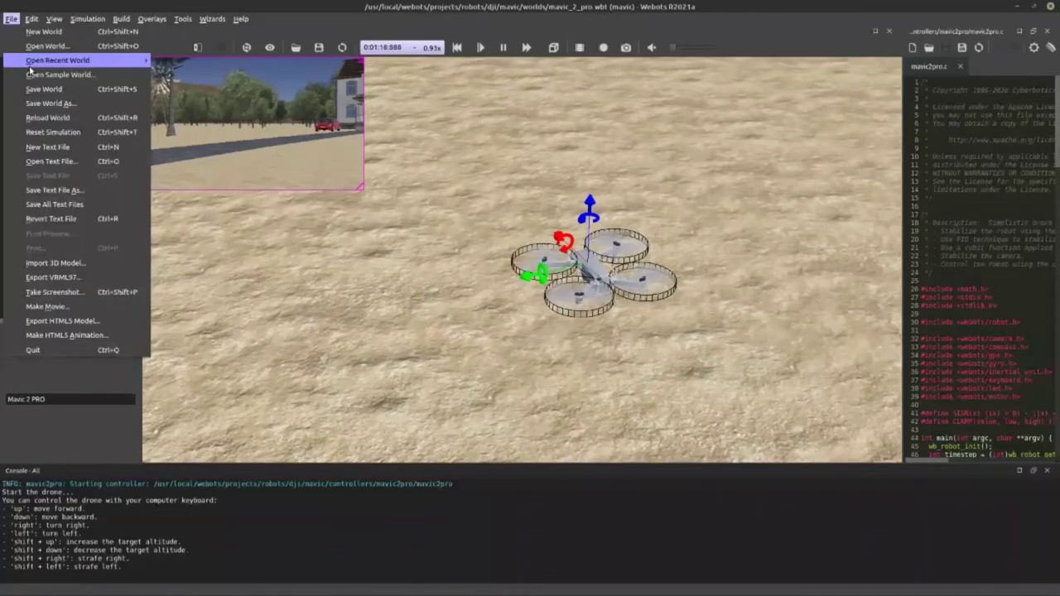
pyautogui.click(108, 81)
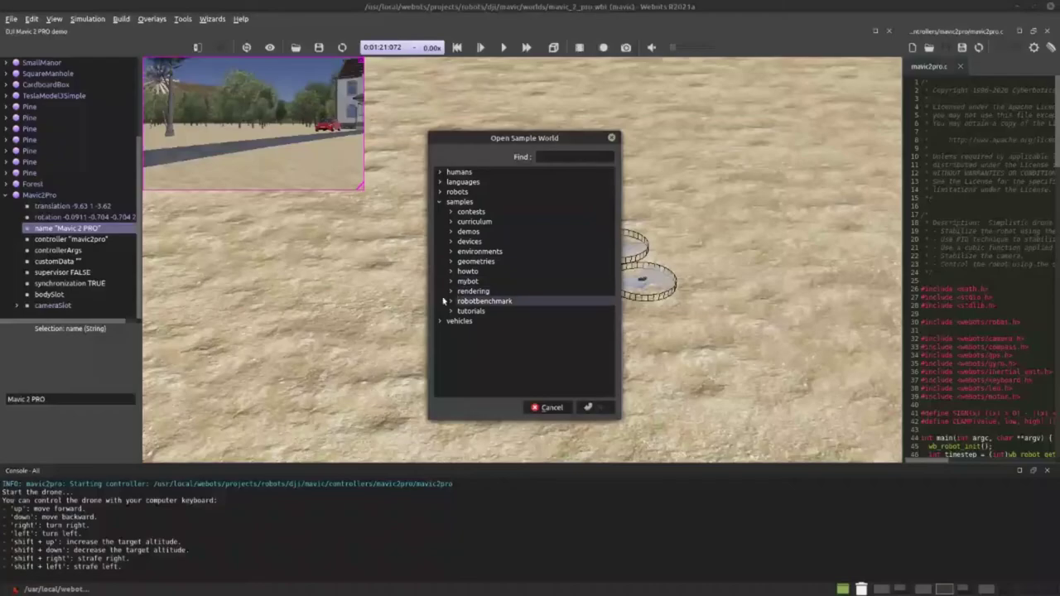
pyautogui.click(458, 272)
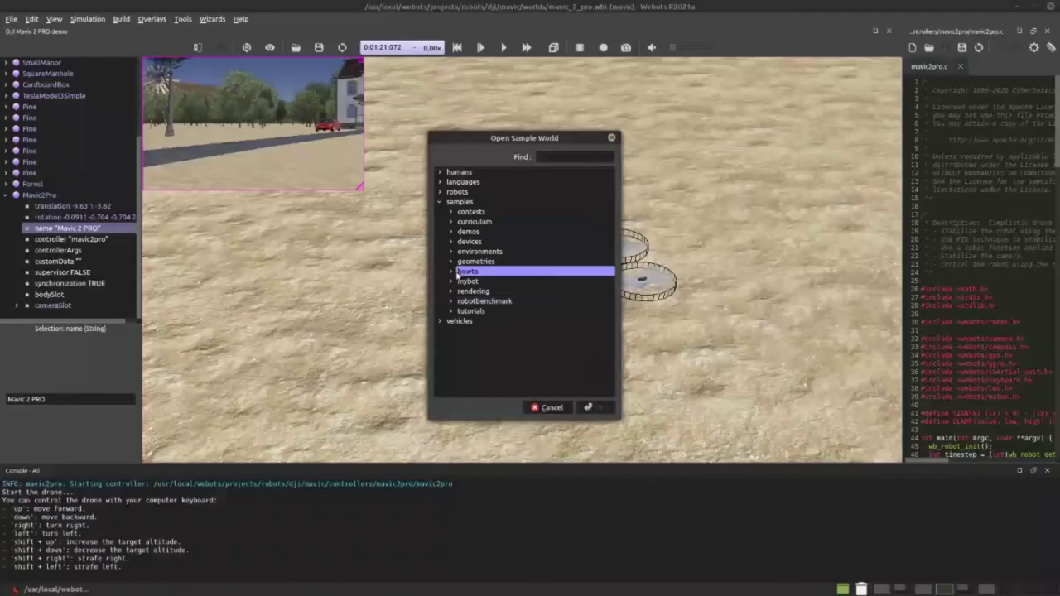
pyautogui.click(452, 272)
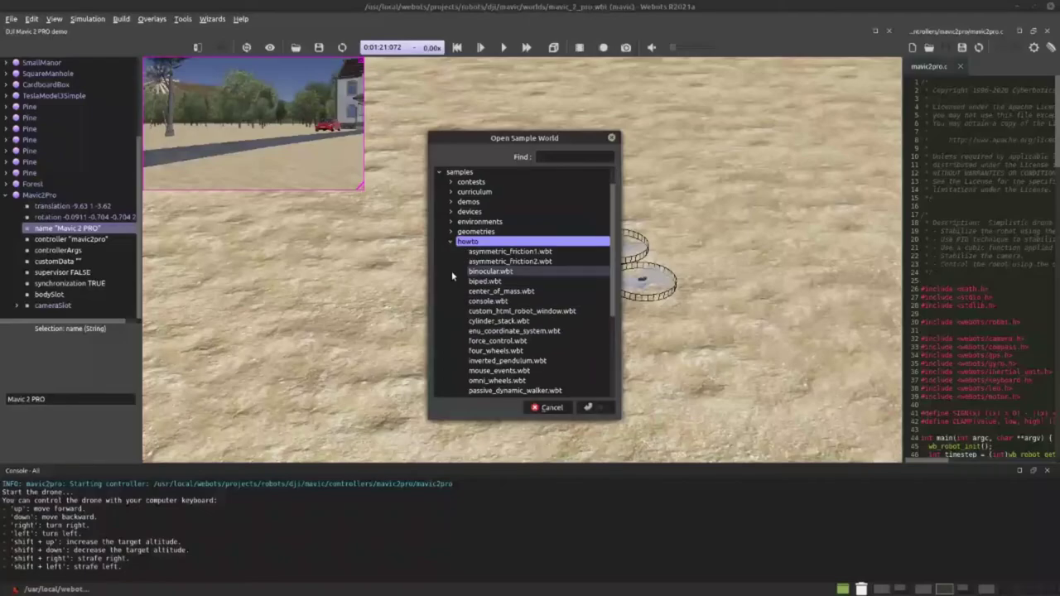
pyautogui.scroll(-4, 505, 342)
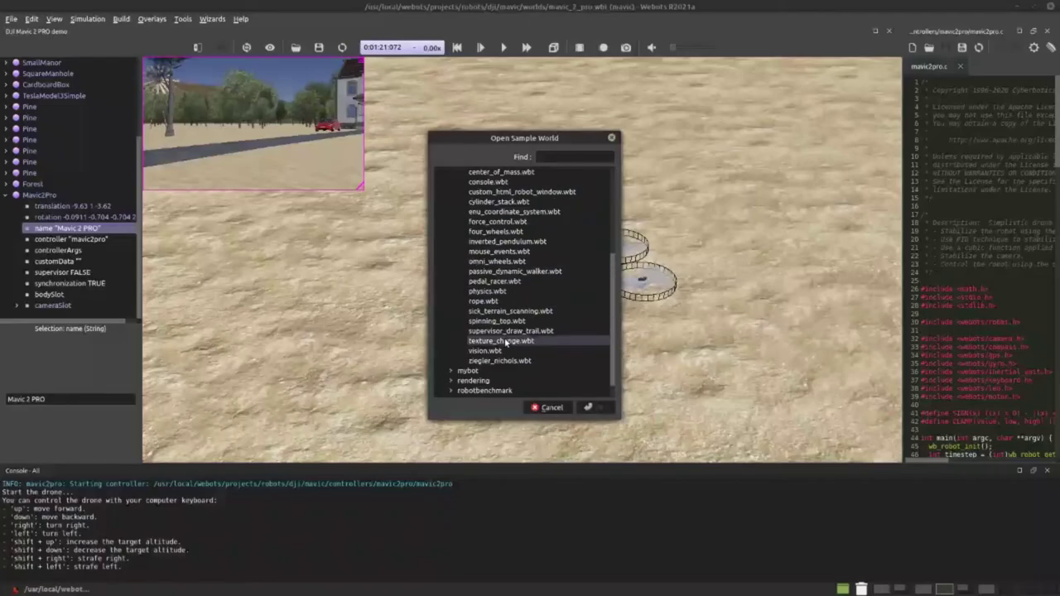
pyautogui.scroll(3, 505, 342)
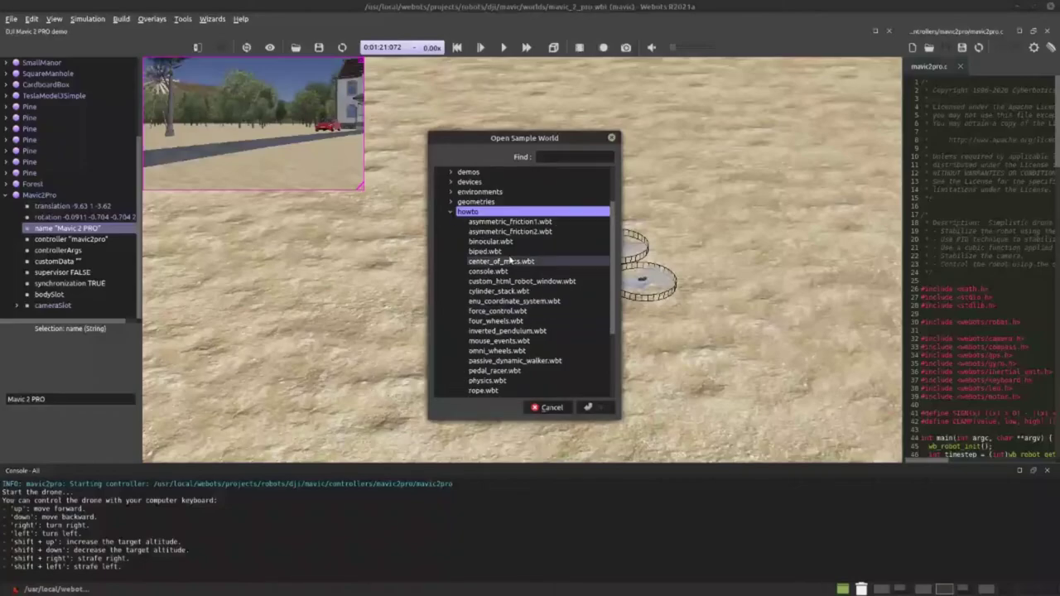
pyautogui.scroll(-1, 518, 333)
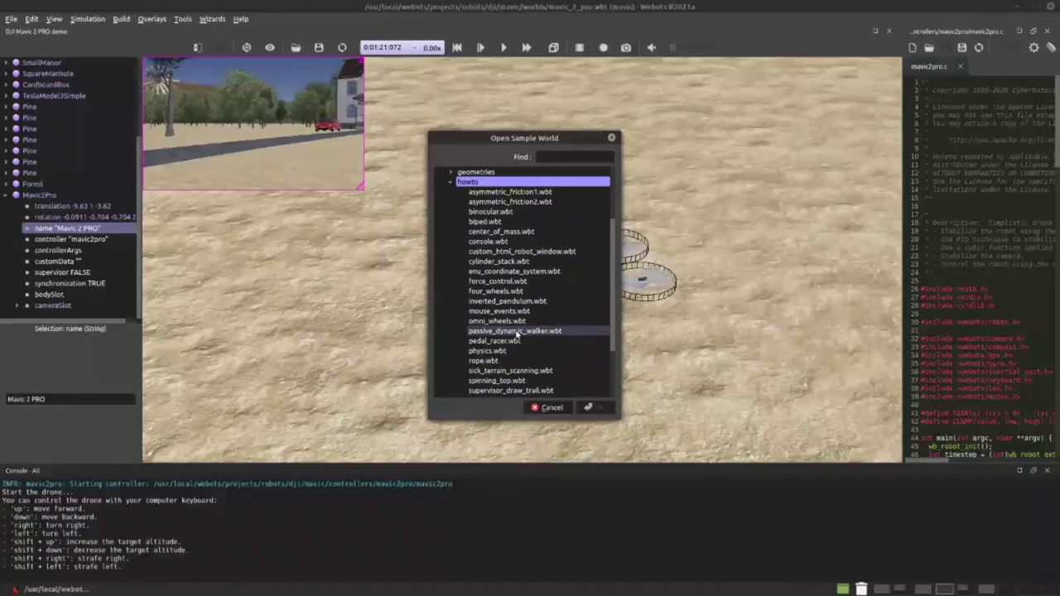
pyautogui.scroll(-2, 517, 333)
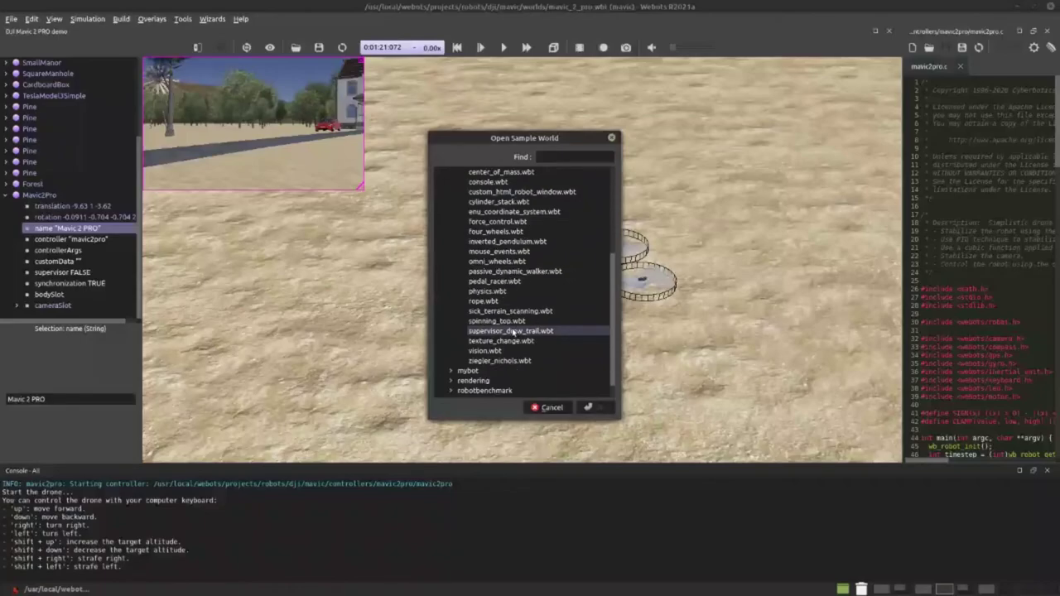
pyautogui.click(567, 160)
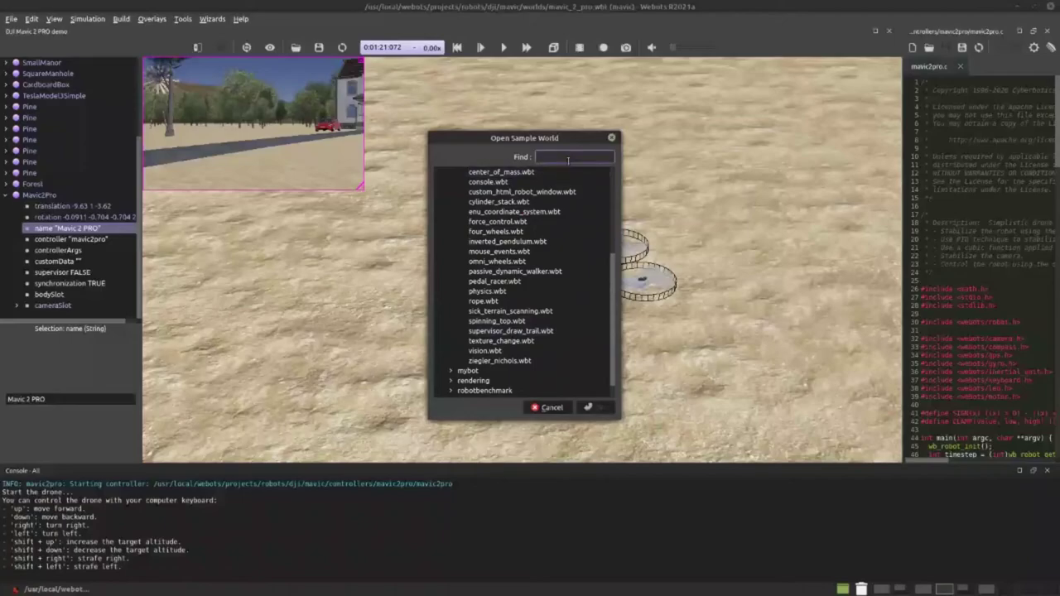
pyautogui.doubleClick(585, 266)
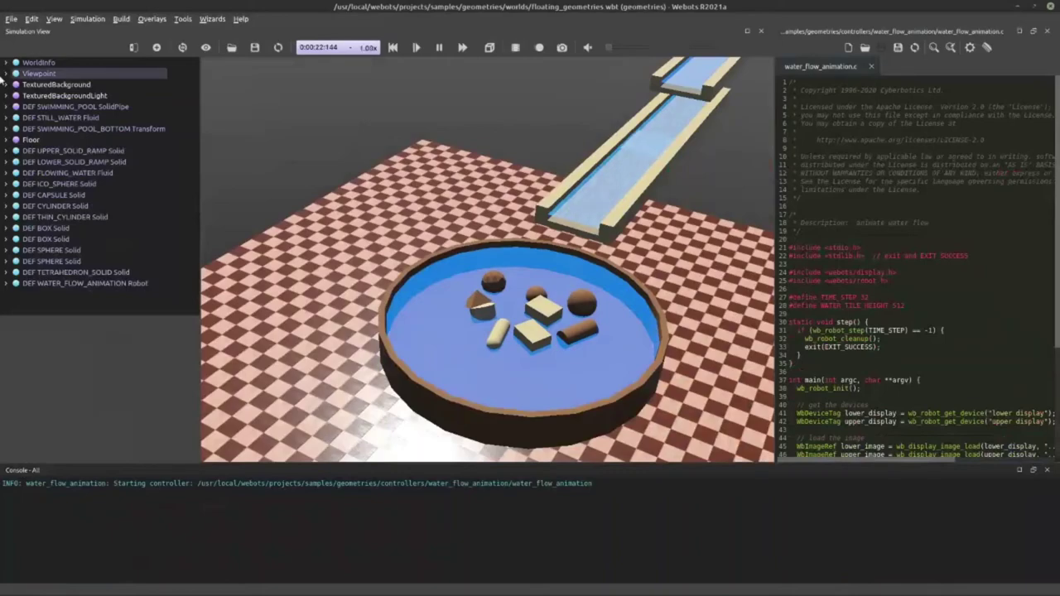
pyautogui.click(10, 19)
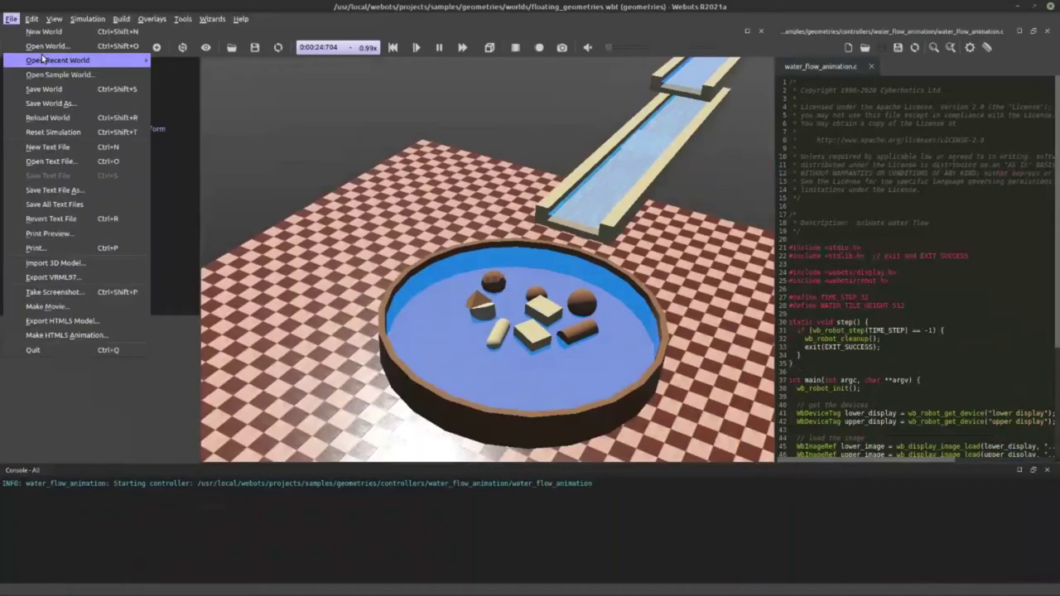
pyautogui.moveTo(65, 61)
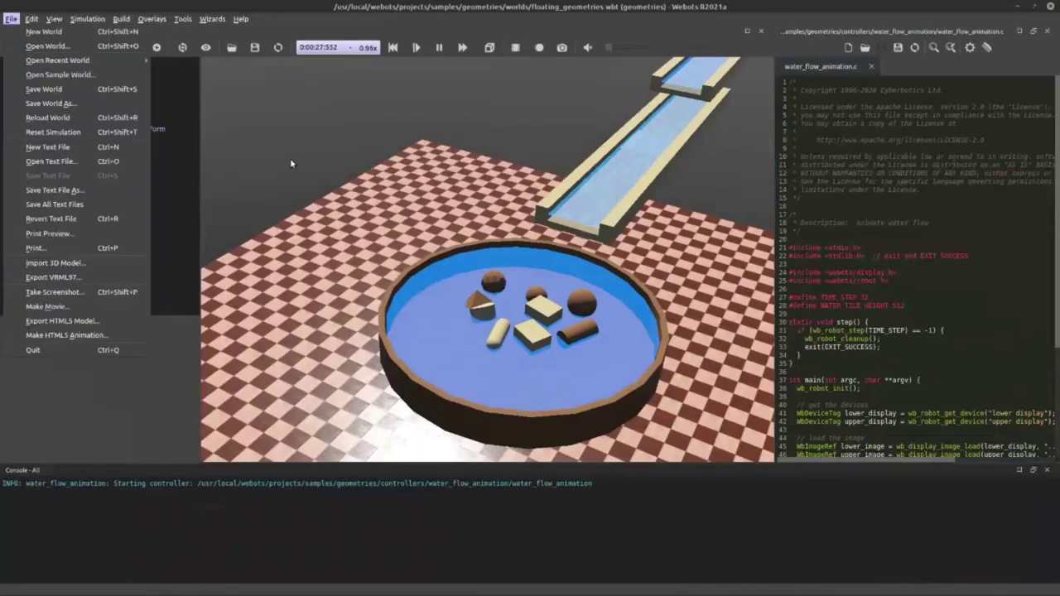
pyautogui.click(289, 163)
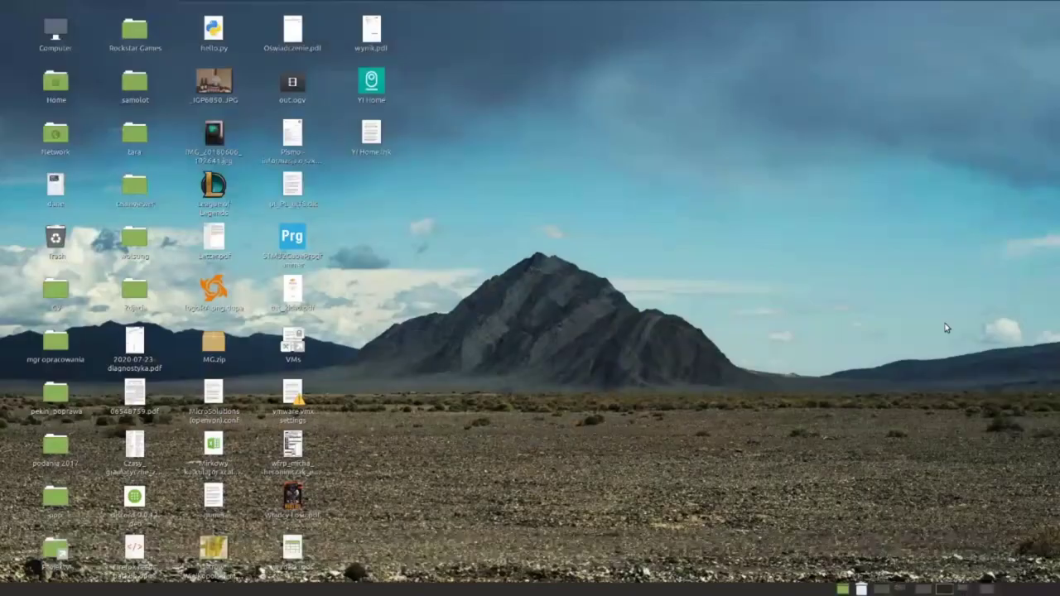
# Look through the open windows on the other desktop workspaces and return to the empty workspace
pyautogui.click(934, 589)
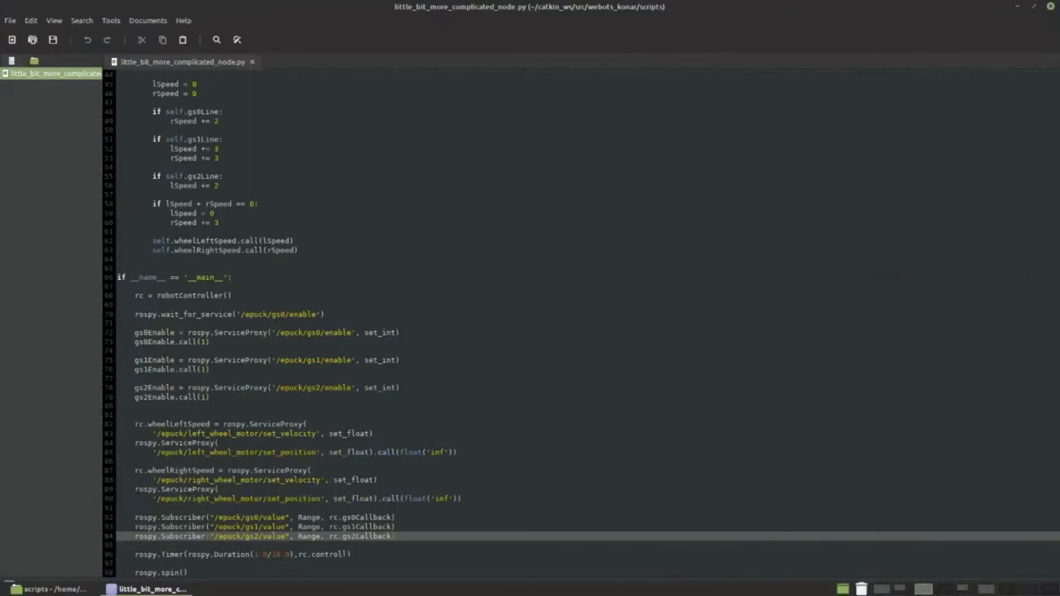
pyautogui.click(941, 591)
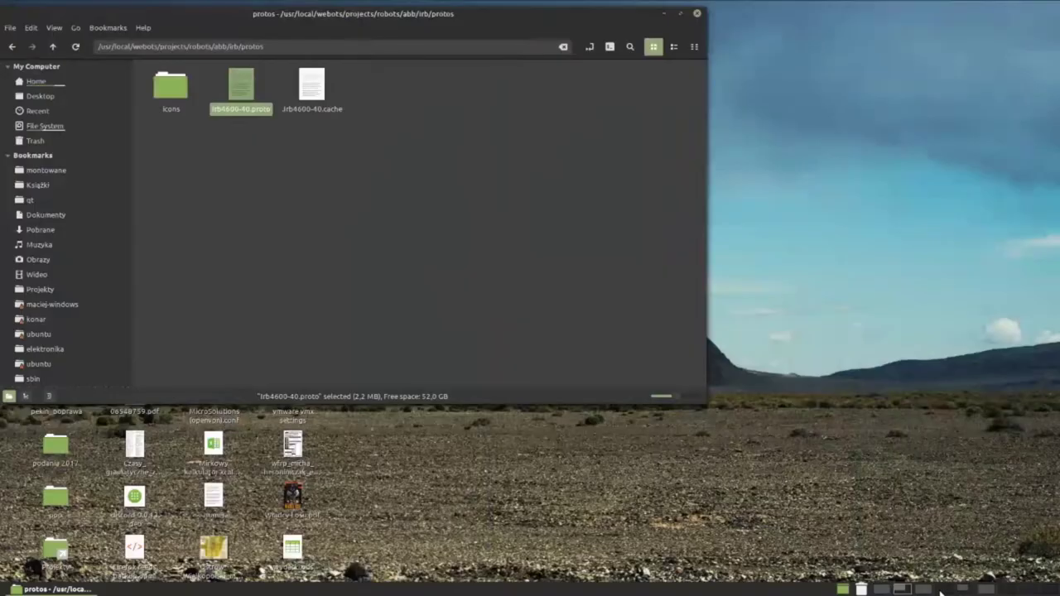
pyautogui.click(972, 590)
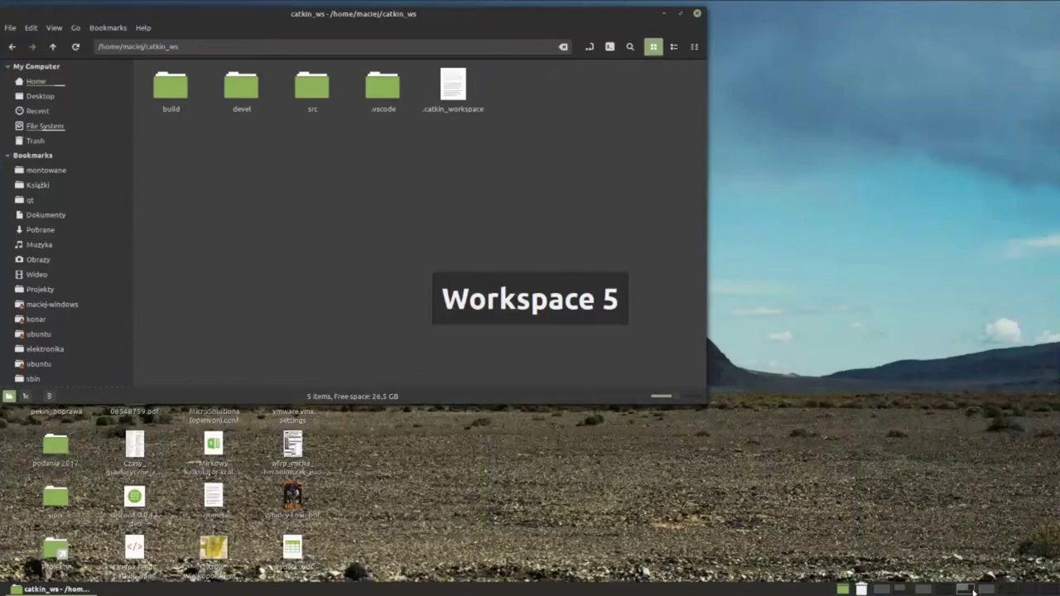
pyautogui.click(904, 589)
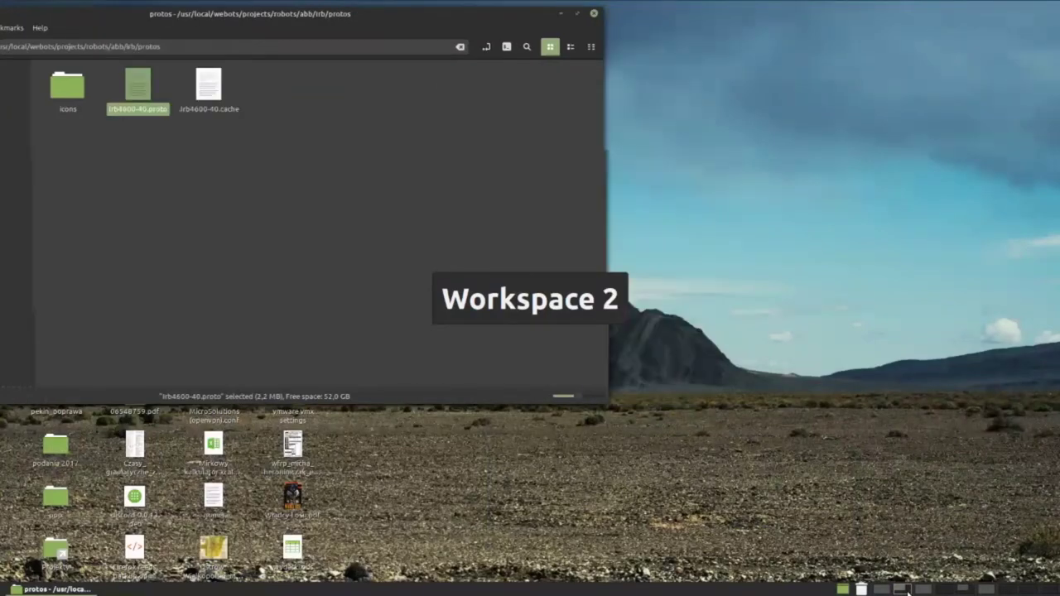
pyautogui.click(922, 589)
pyautogui.click(951, 592)
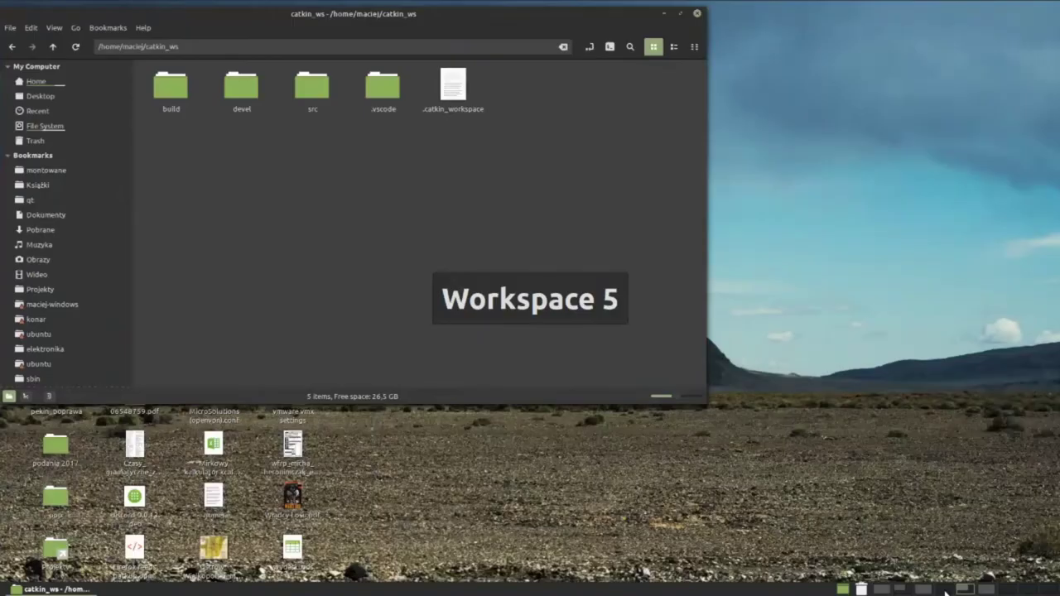
pyautogui.click(945, 591)
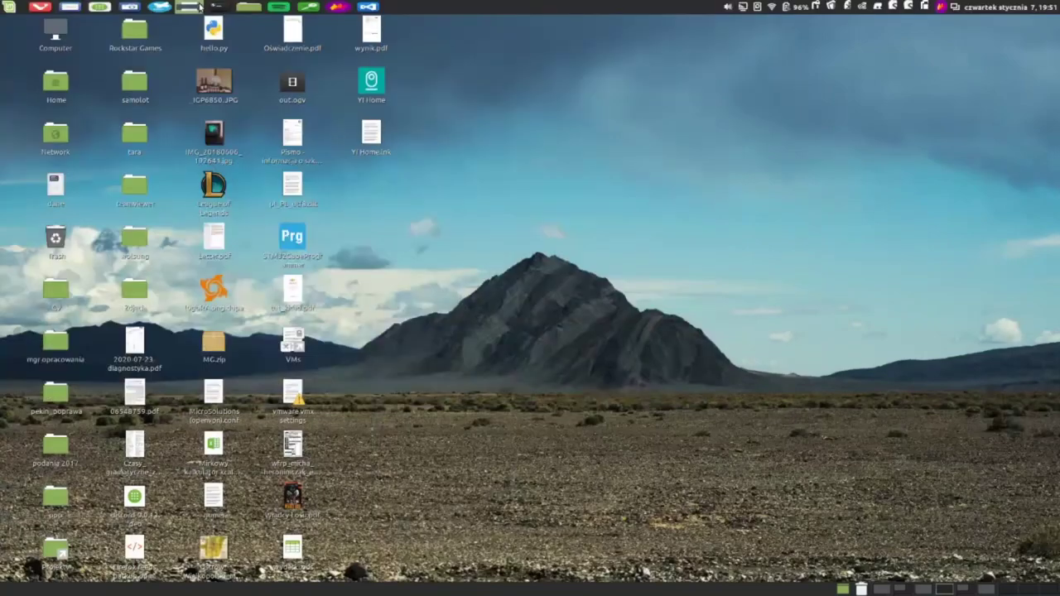
# Open a terminal on the empty workspace and start the ROS master with roscore
pyautogui.click(190, 6)
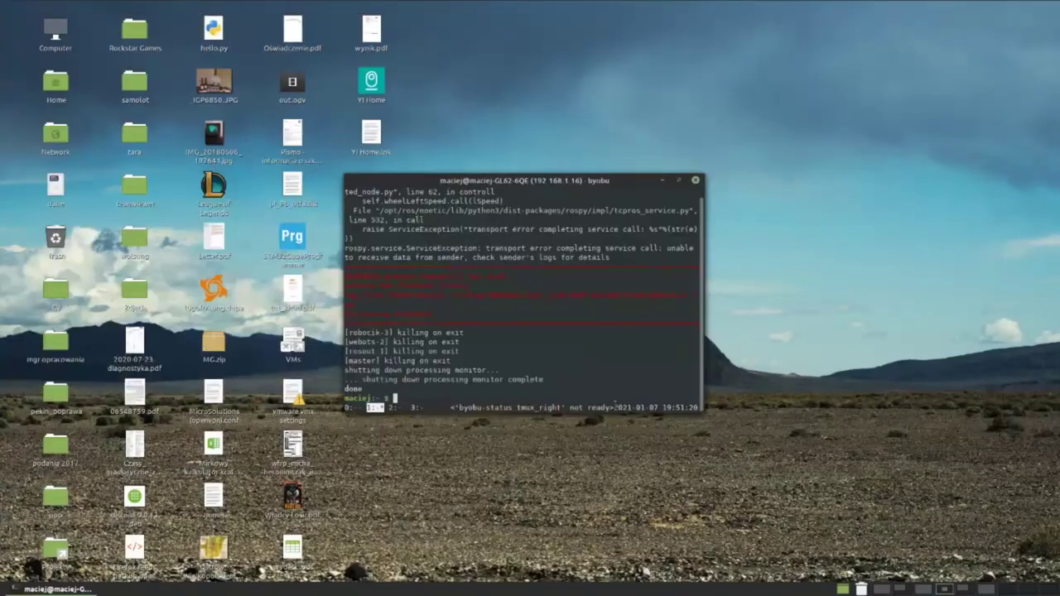
pyautogui.press('Up')
pyautogui.press('Down')
pyautogui.write('rosco')
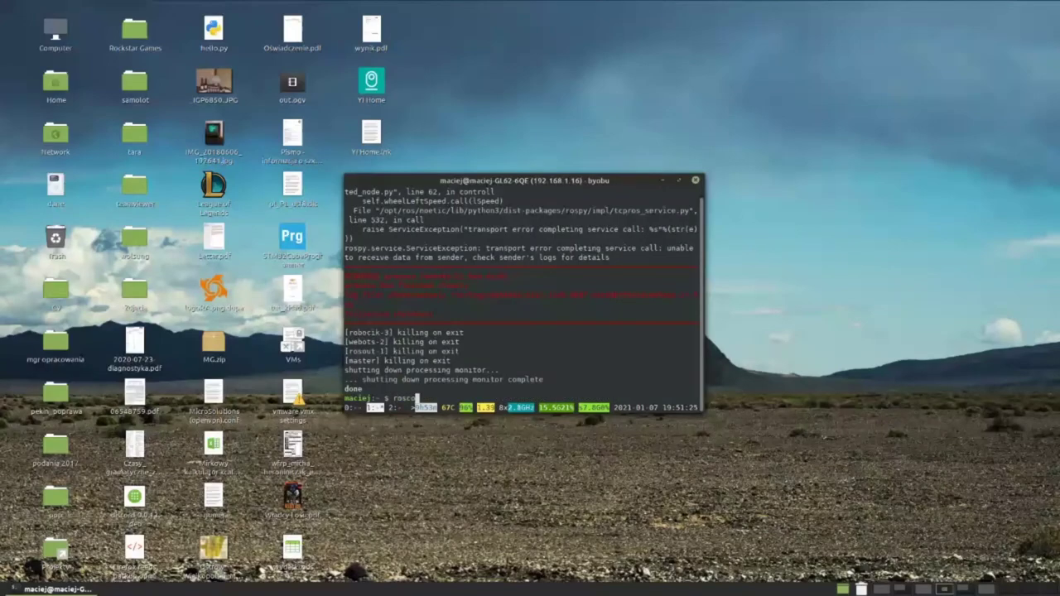
pyautogui.write('re')
pyautogui.press('Return')
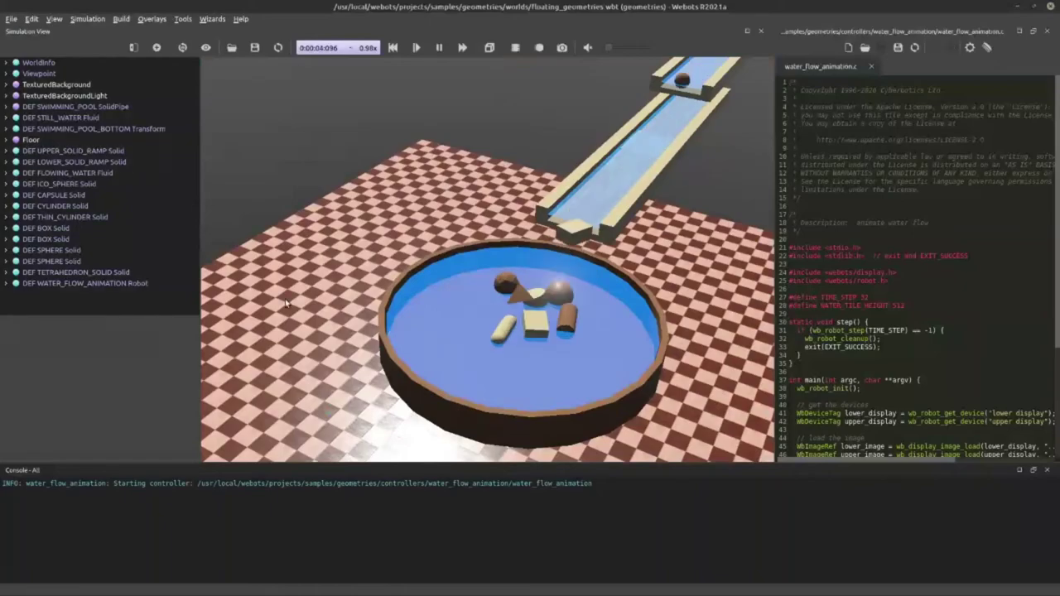
# Switch to Webots, select the floor, and browse the softbank nao models among the Webots PROTO nodes available for insertion
pyautogui.click(349, 283)
pyautogui.hotkey('ctrl', 'shift', 'a')
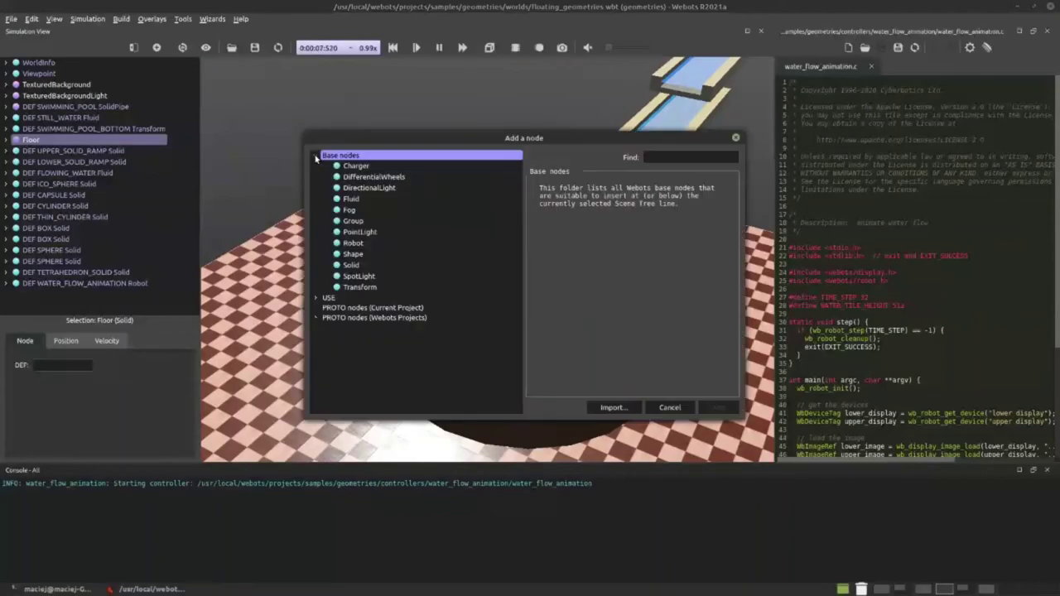
pyautogui.click(316, 155)
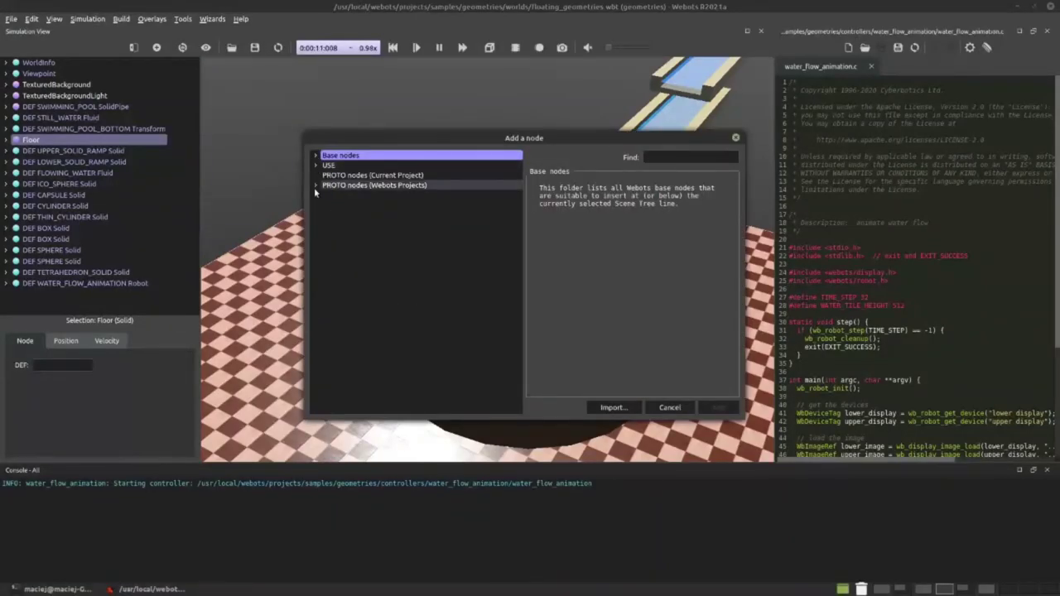
pyautogui.click(315, 185)
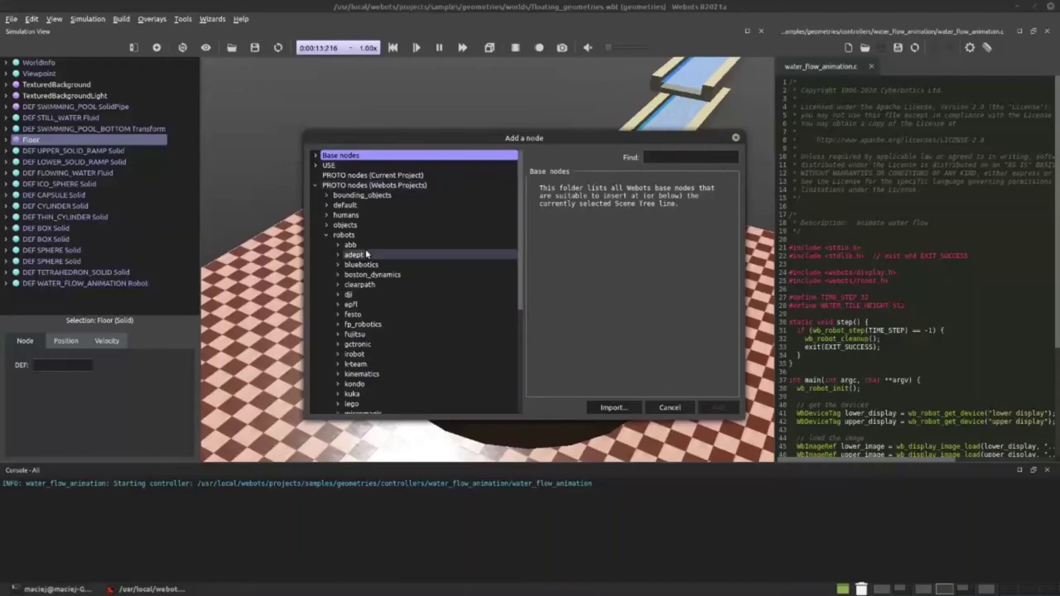
pyautogui.scroll(-5, 340, 304)
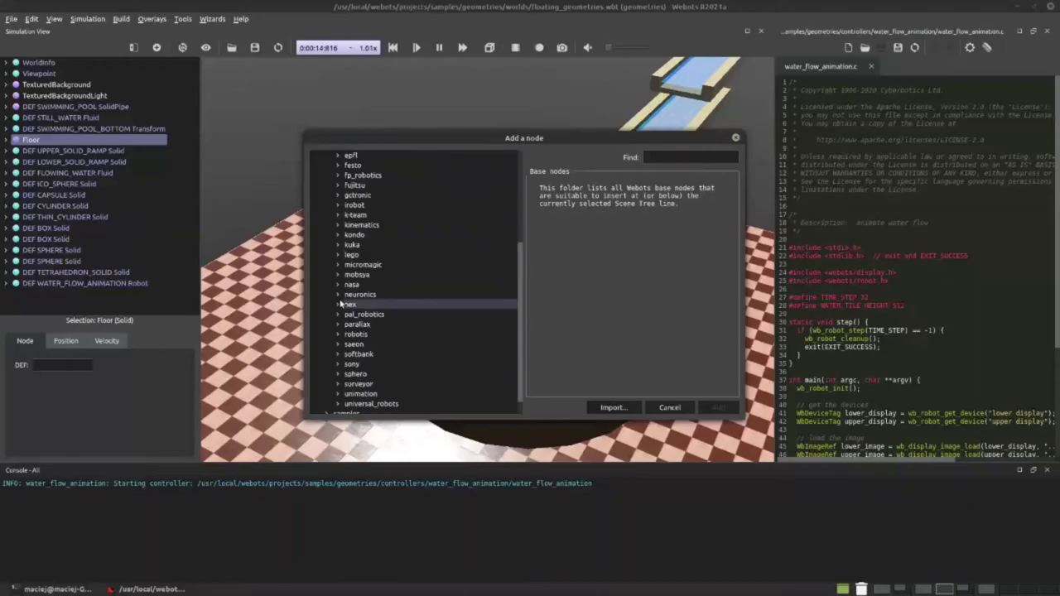
pyautogui.click(338, 355)
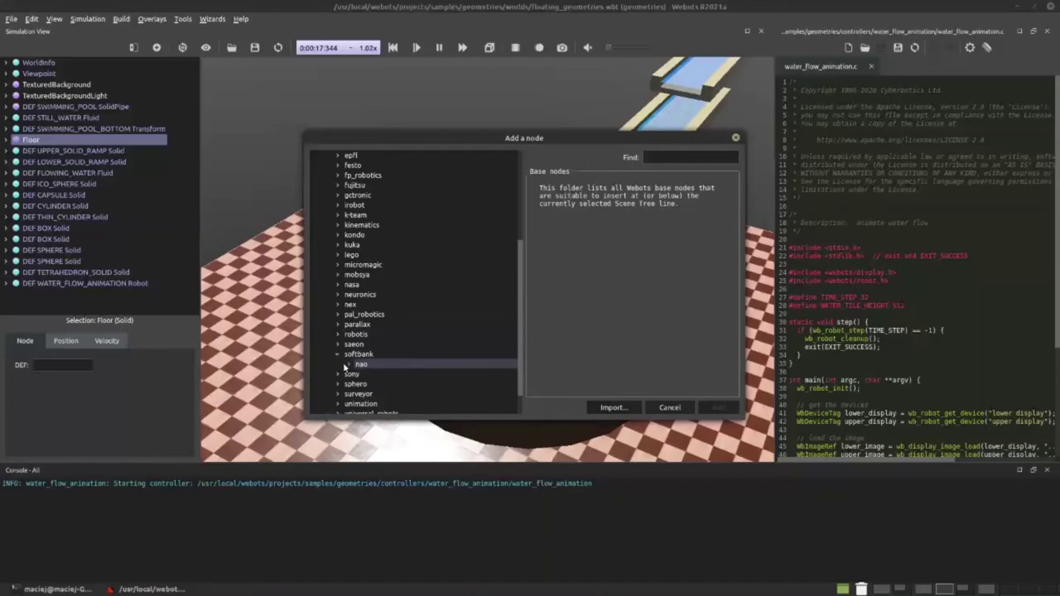
pyautogui.click(345, 367)
pyautogui.scroll(-3, 417, 379)
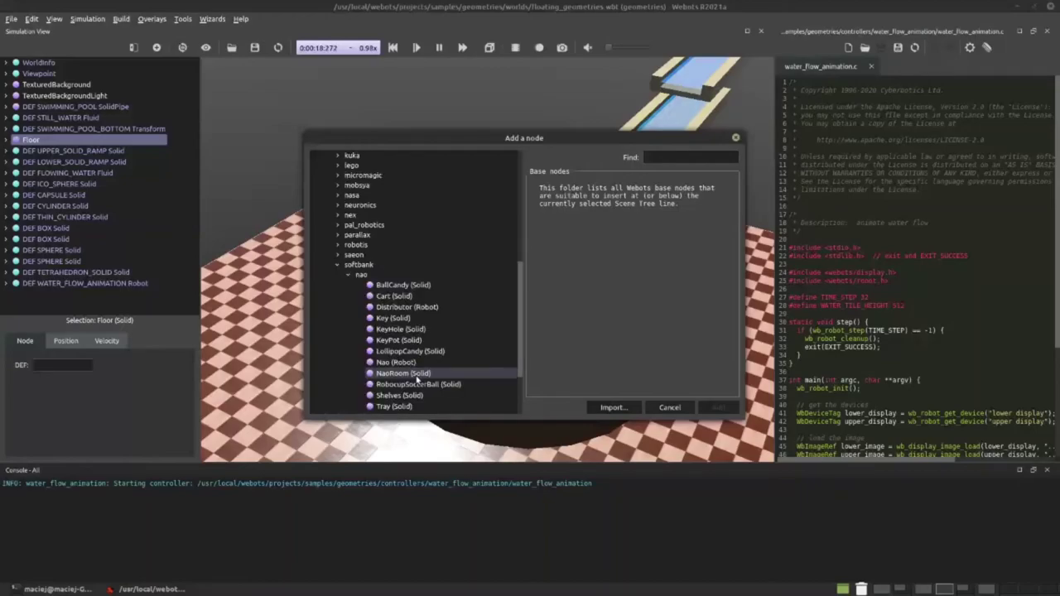
# Insert the TurtleBot3Burger robot from the robotis turtlebot PROTO nodes into the floating geometries world
pyautogui.scroll(3, 417, 379)
pyautogui.click(338, 334)
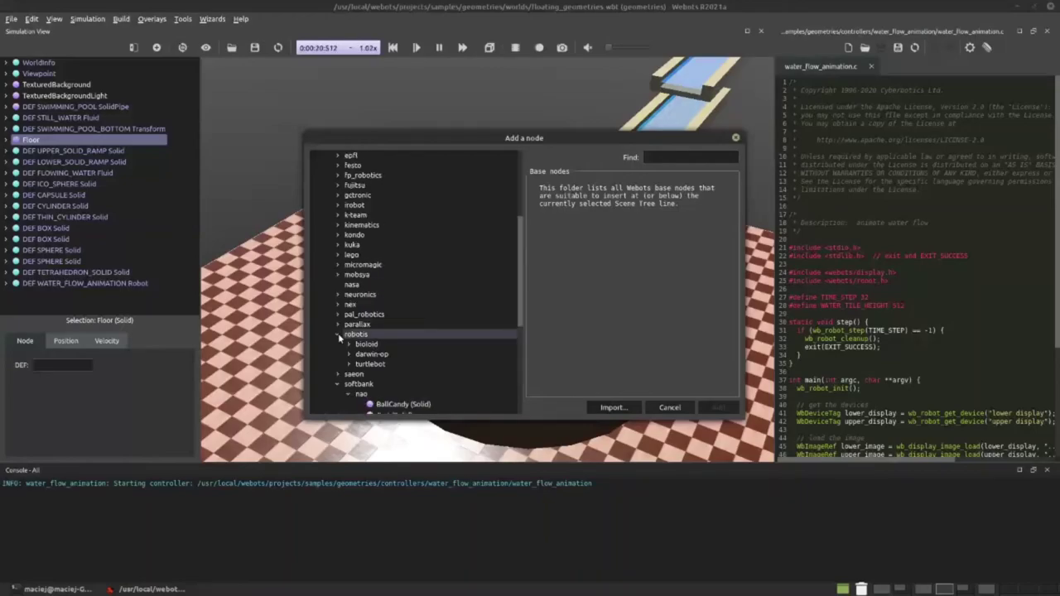
pyautogui.click(348, 363)
pyautogui.click(389, 374)
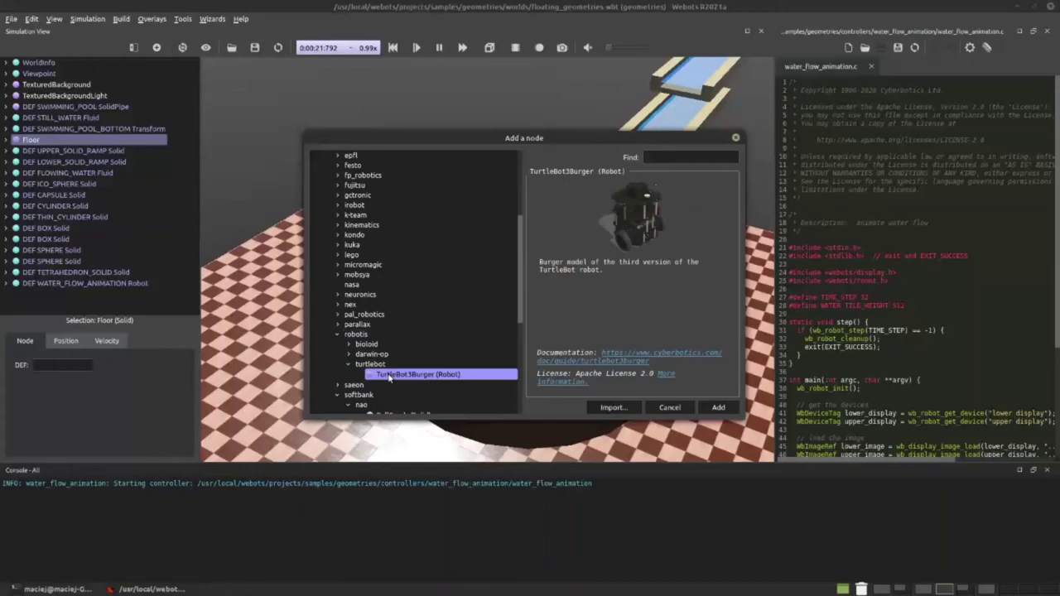
pyautogui.click(717, 408)
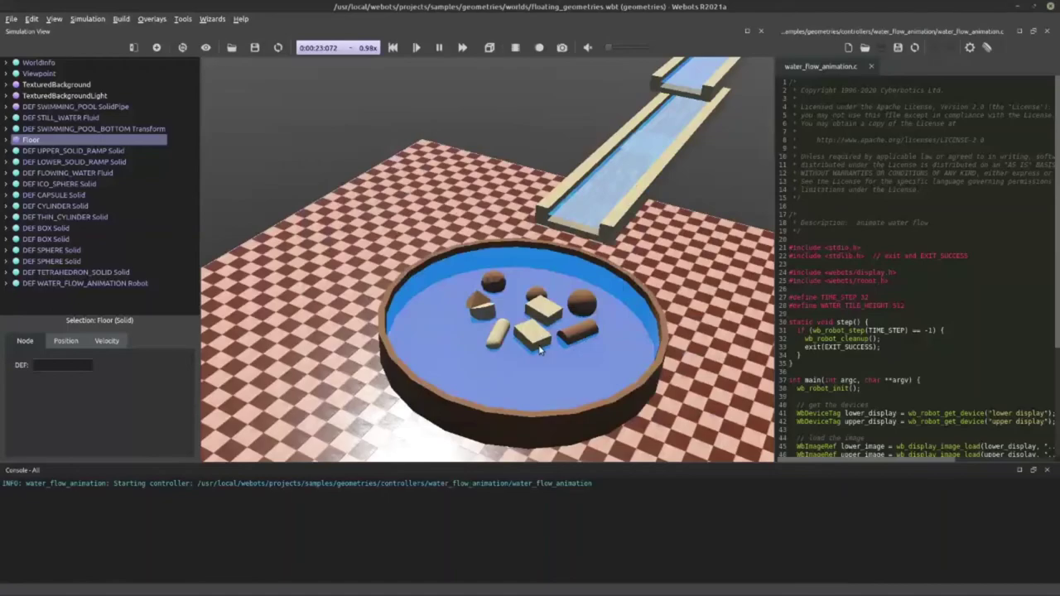
pyautogui.scroll(-3, 379, 319)
pyautogui.scroll(-2, 379, 320)
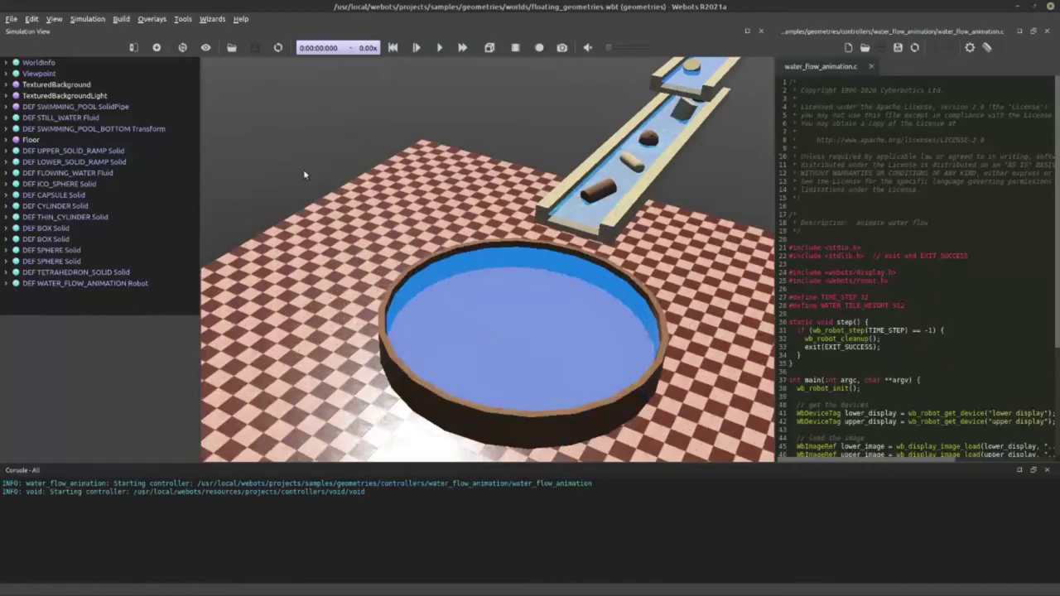
# Add the TurtleBot3Burger from the robotis robots among the Webots PROTO nodes to the floating geometries world again
pyautogui.hotkey('ctrl', 'shift', 'a')
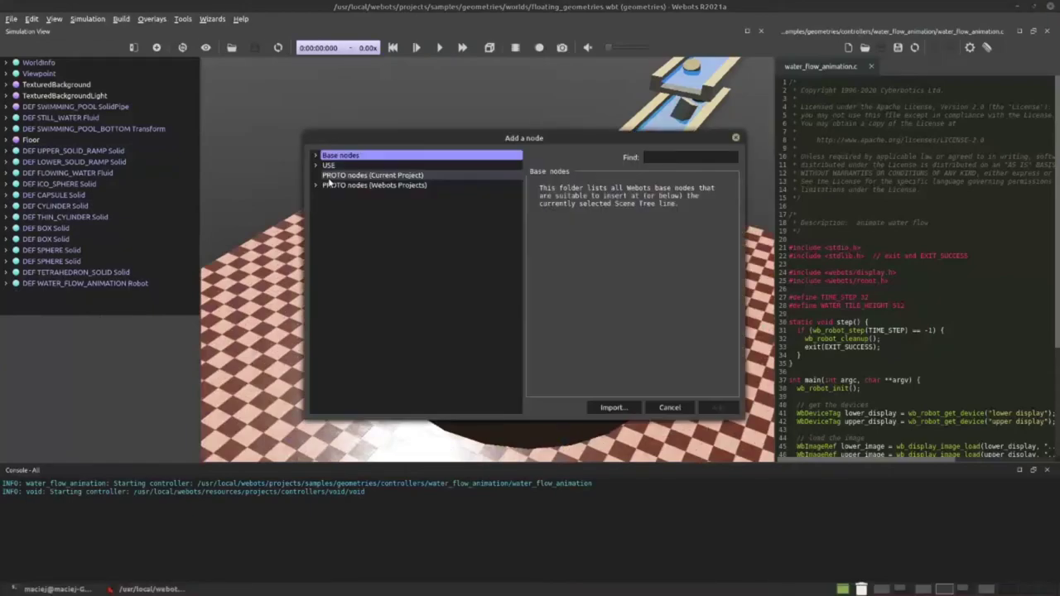
pyautogui.click(315, 185)
pyautogui.click(326, 235)
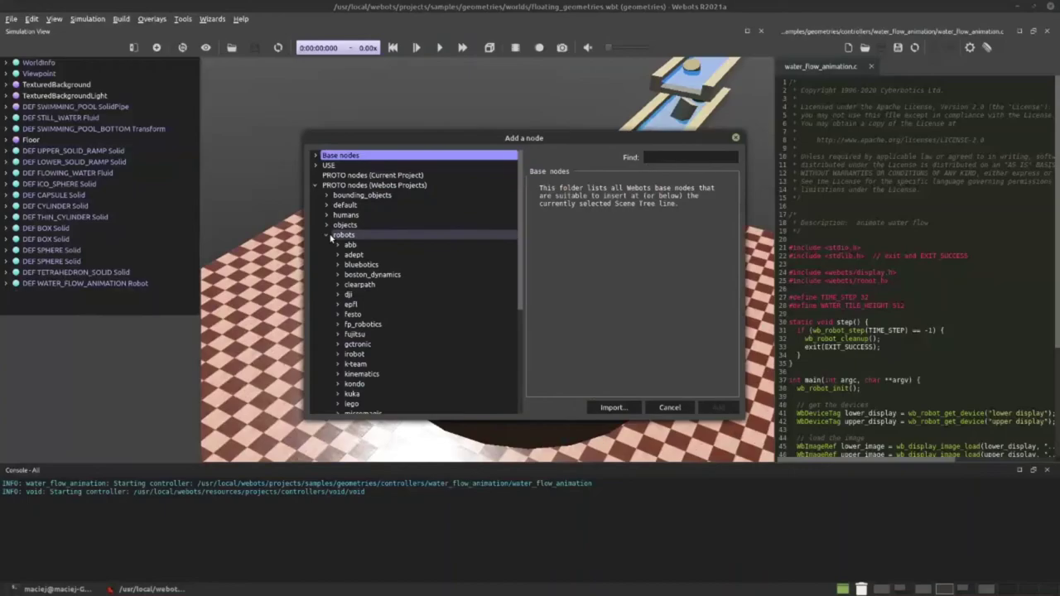
pyautogui.scroll(-6, 331, 238)
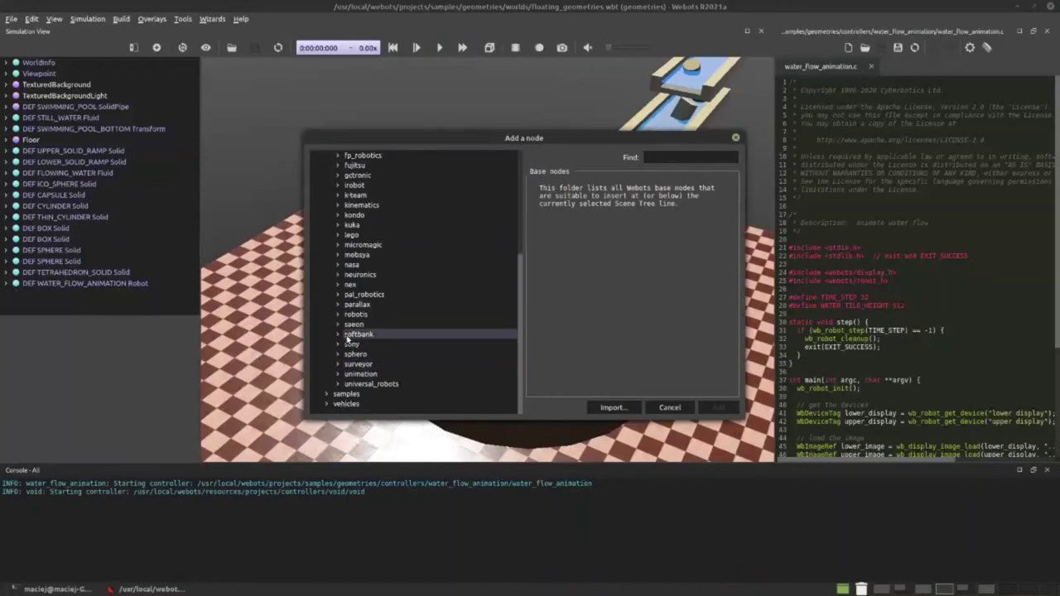
pyautogui.click(348, 336)
pyautogui.click(349, 353)
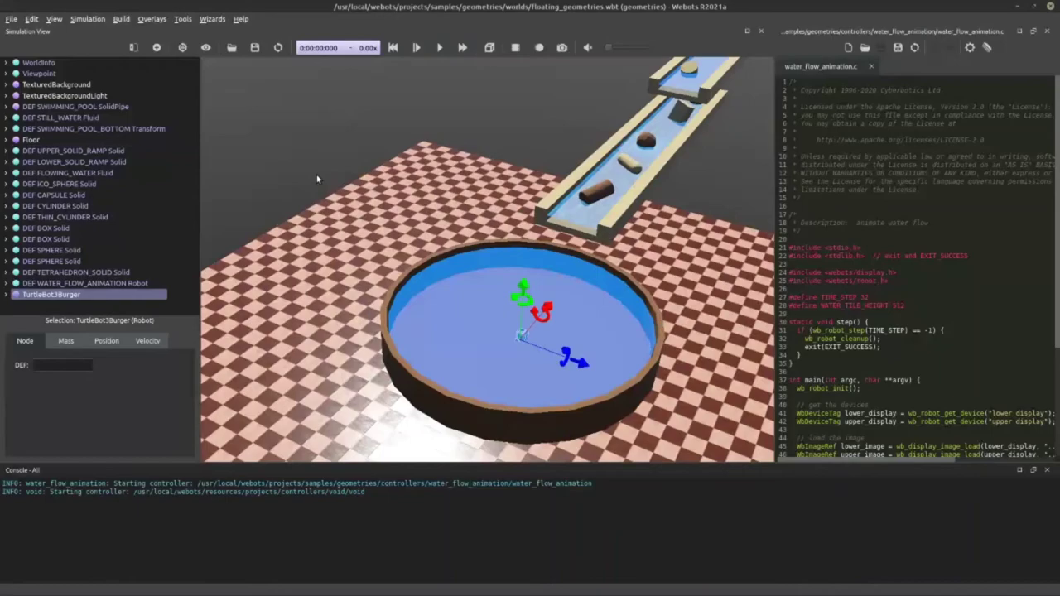
# Move the TurtleBot3Burger out of the pool along its blue axis to about -3.17 m
pyautogui.moveTo(572, 360); pyautogui.dragTo(406, 286)
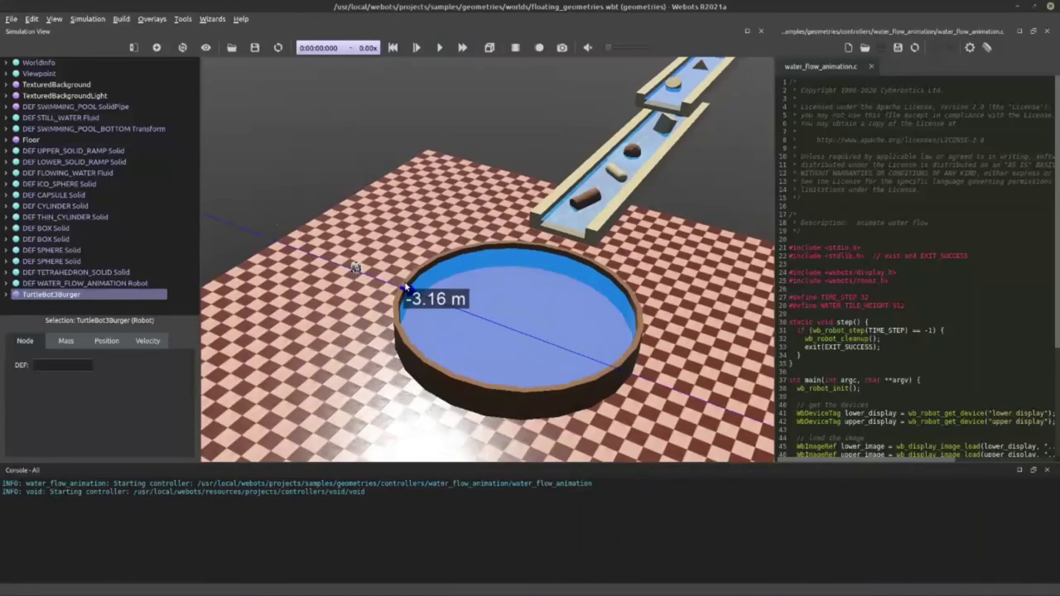
pyautogui.click(356, 267)
pyautogui.click(355, 266)
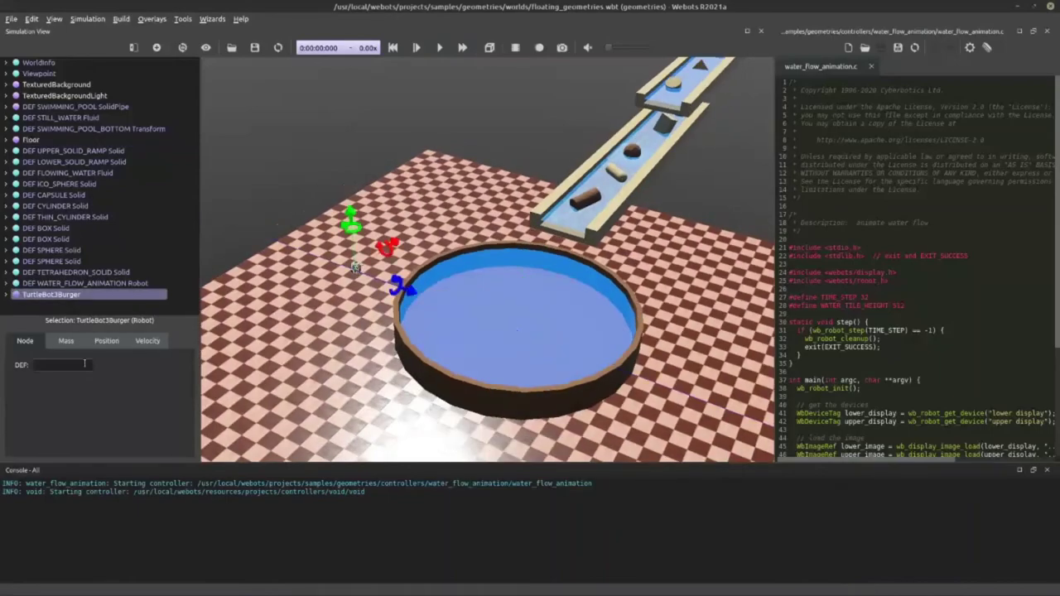
# Change the TurtleBot3Burger's controller to ros and run the simulation
pyautogui.click(8, 295)
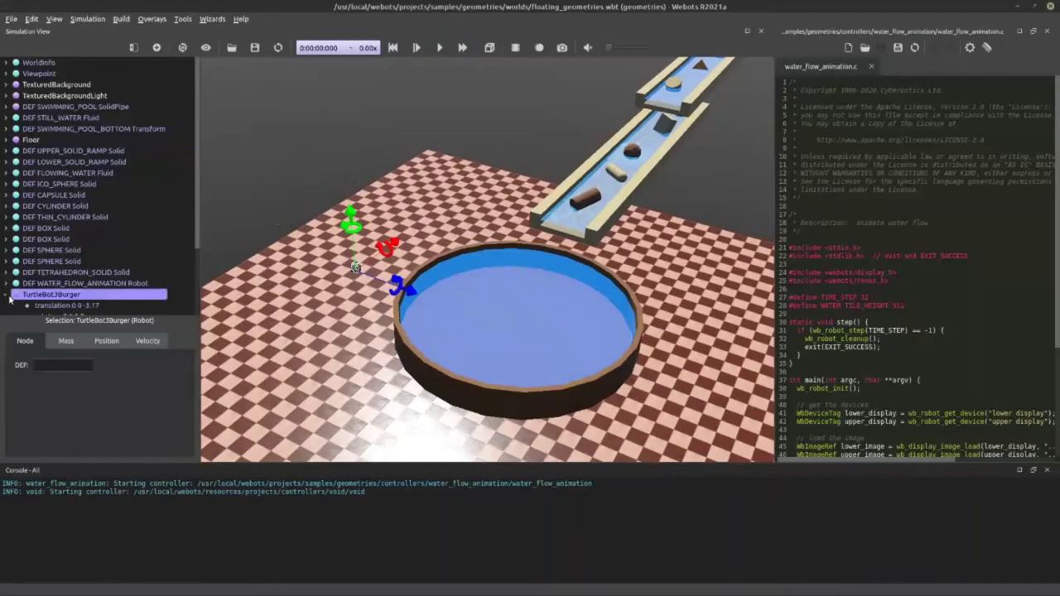
pyautogui.scroll(-3, 35, 285)
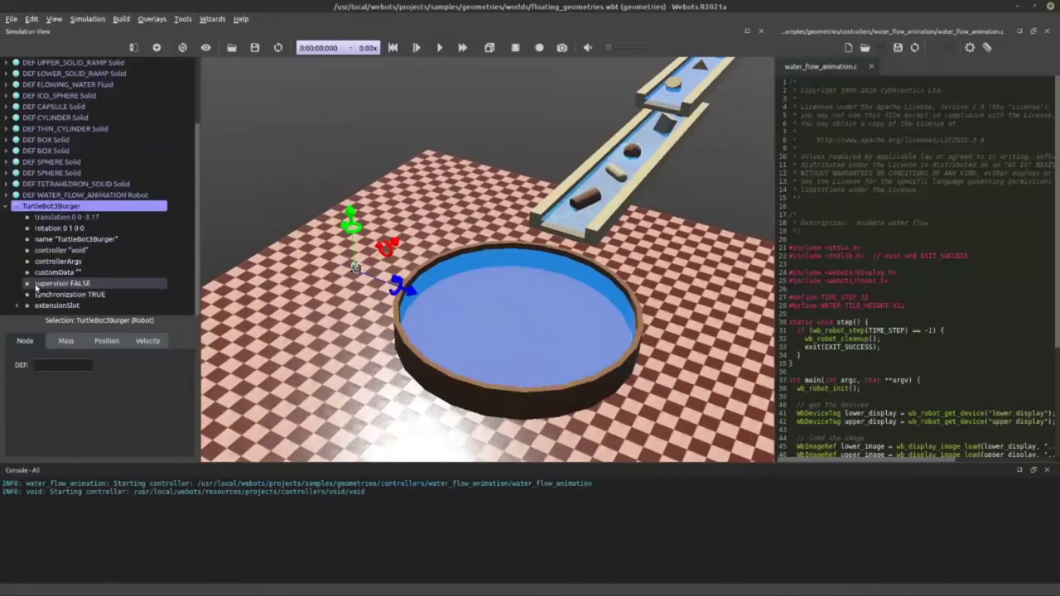
pyautogui.click(59, 250)
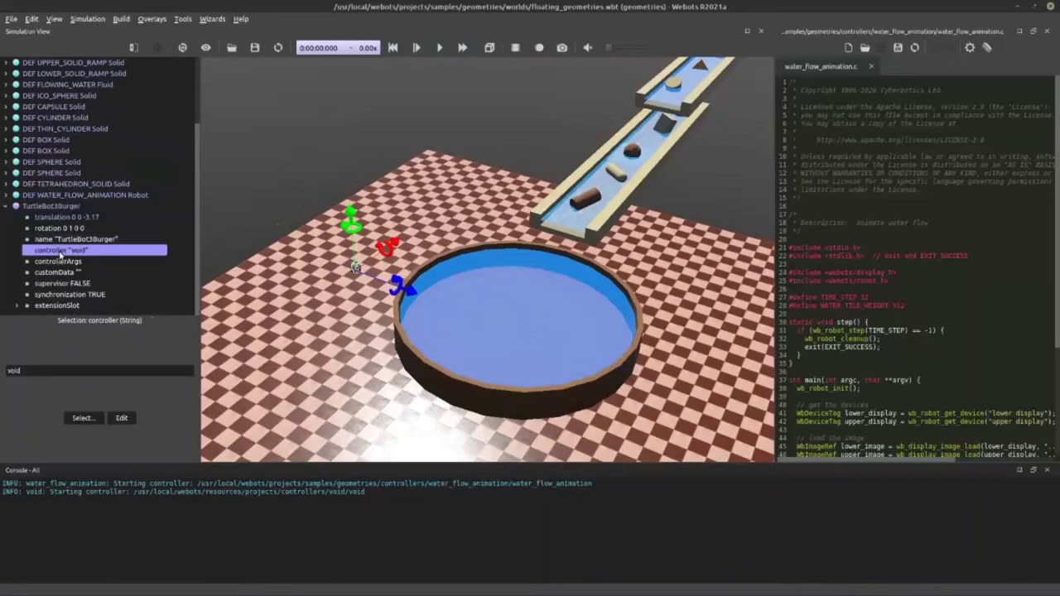
pyautogui.doubleClick(60, 251)
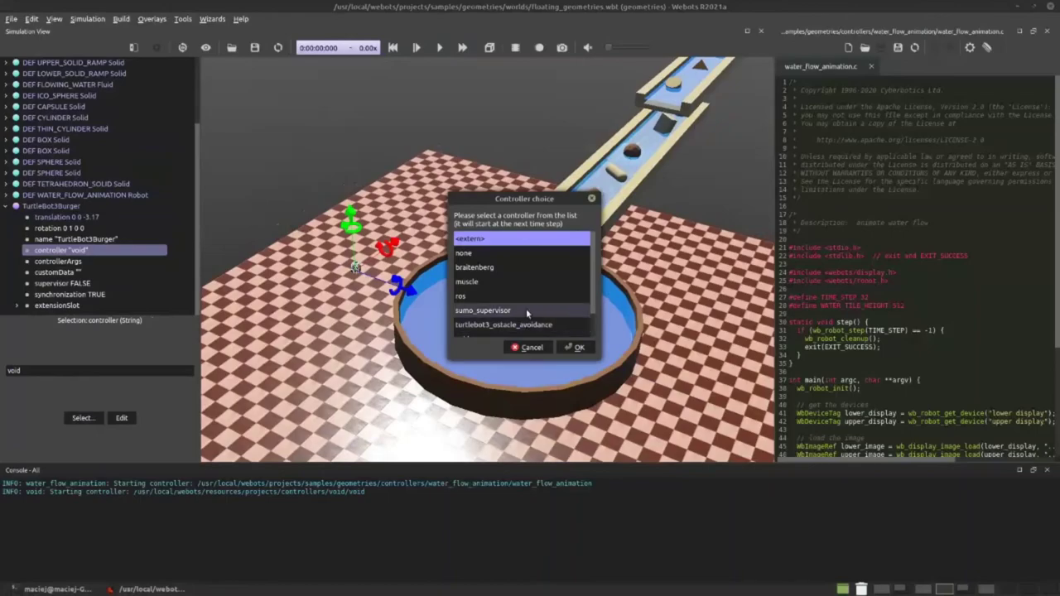
pyautogui.click(497, 295)
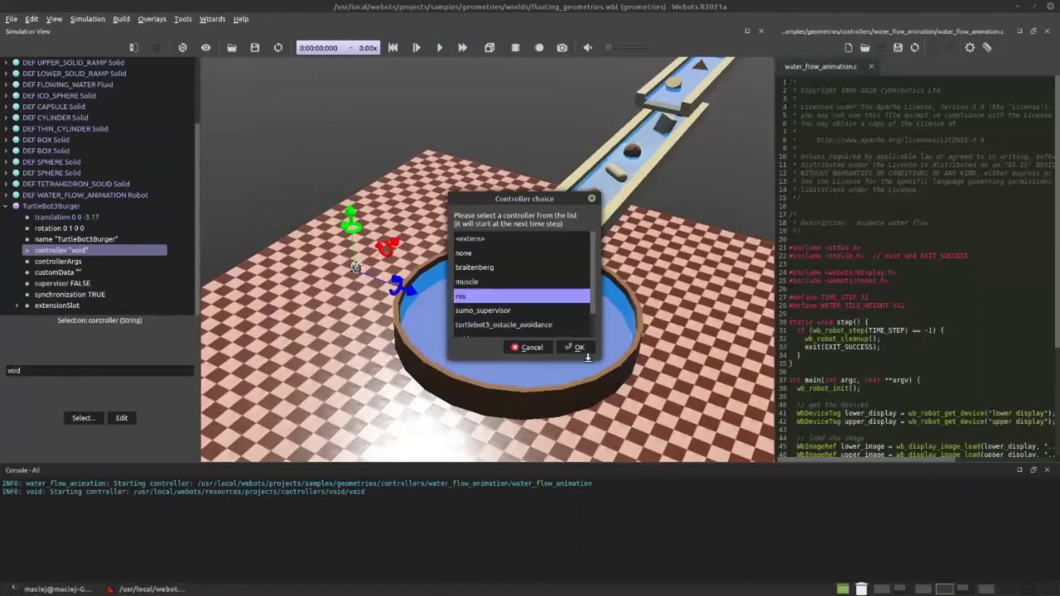
pyautogui.click(580, 348)
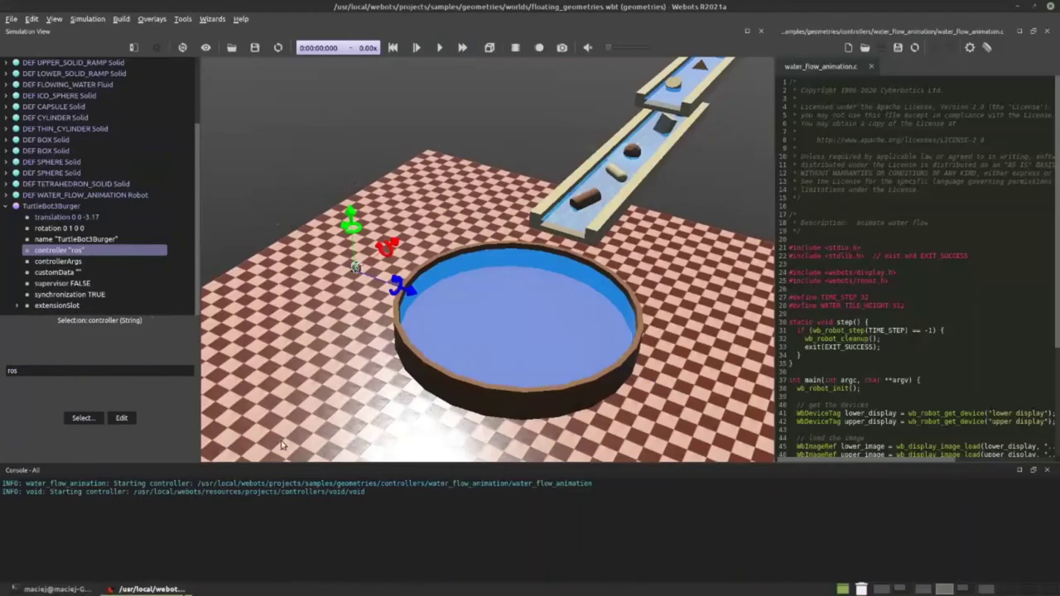
pyautogui.click(439, 47)
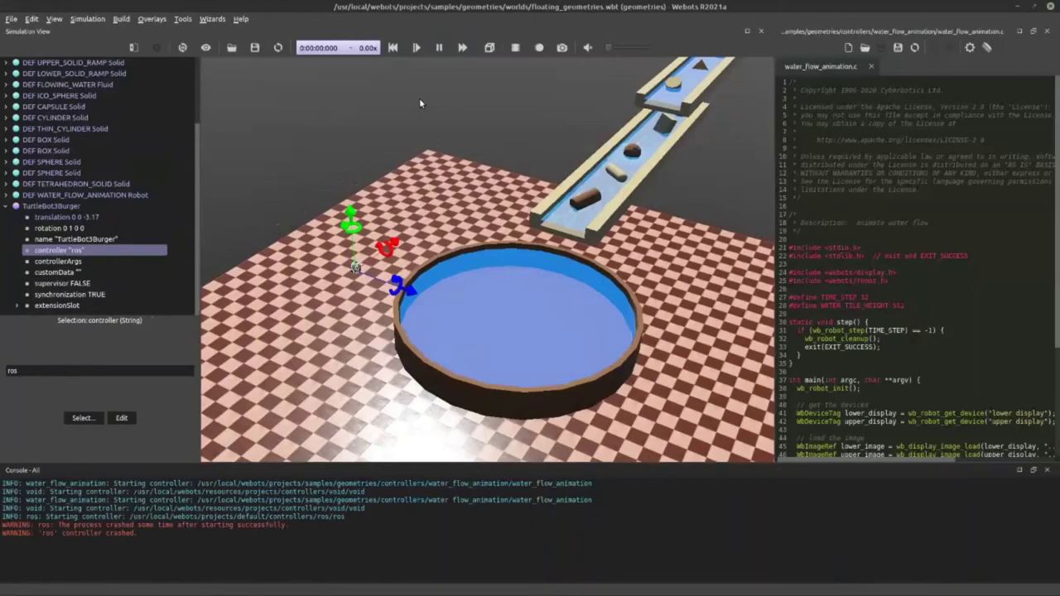
# Reset the world, pause the simulation and close Webots
pyautogui.click(393, 47)
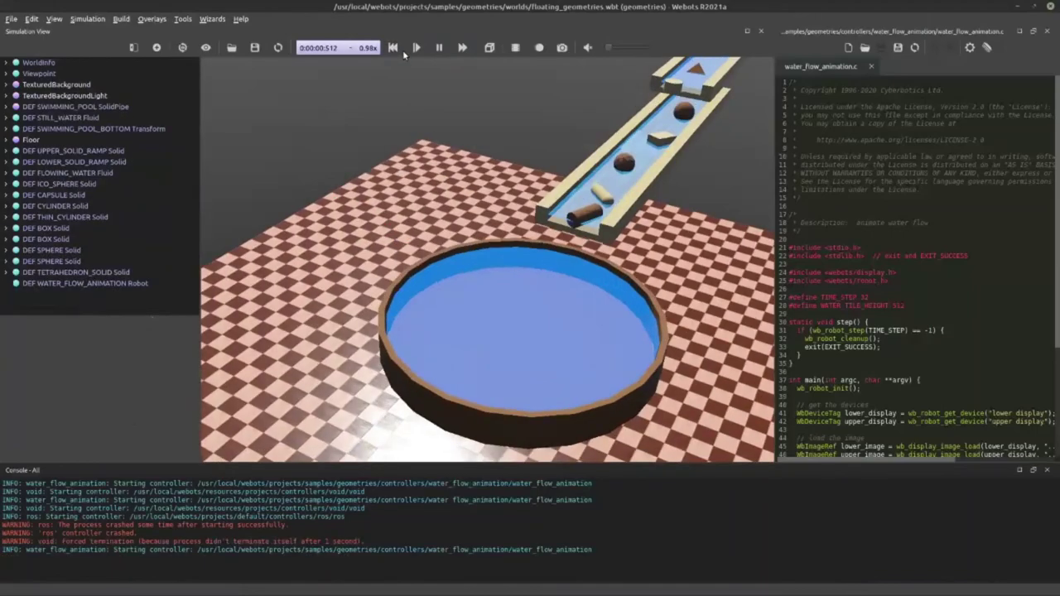
pyautogui.hotkey('ctrl', '0')
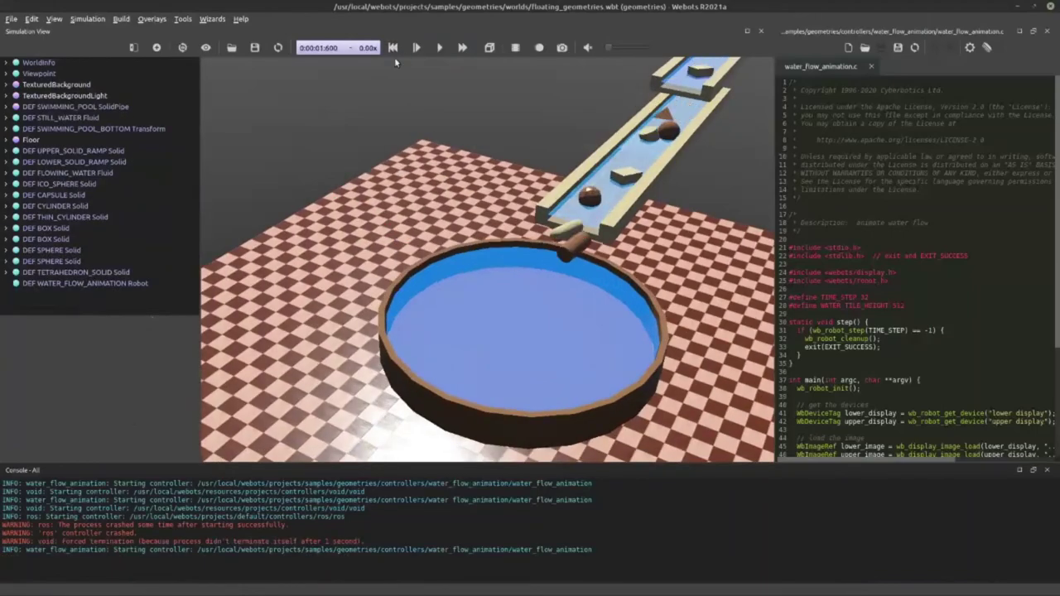
pyautogui.click(1051, 6)
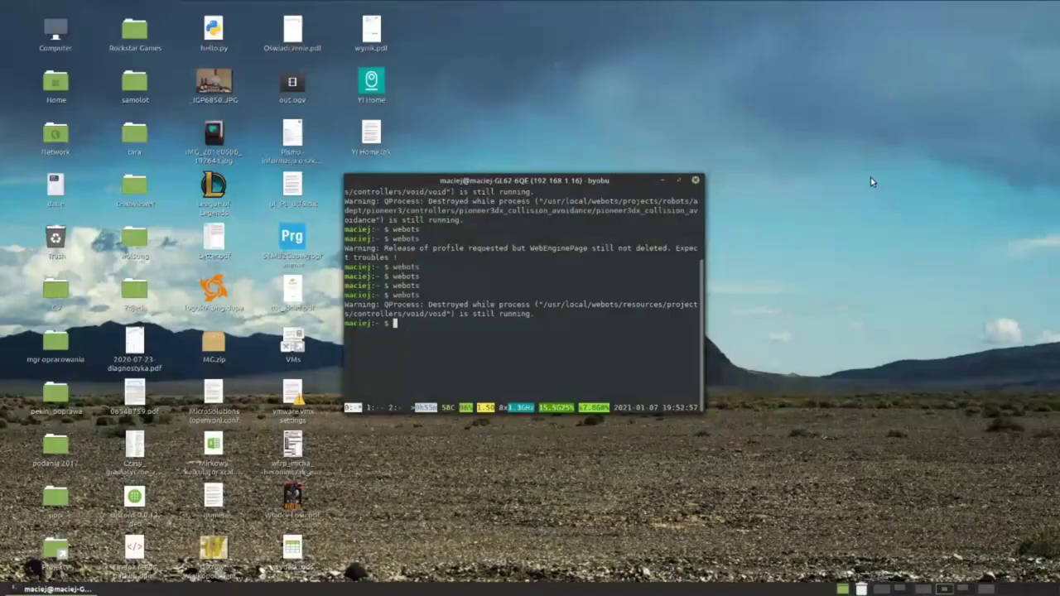
# Switch to Firefox on workspace 6 and highlight the open-source release year in the Webots User Guide foreword
pyautogui.click(984, 590)
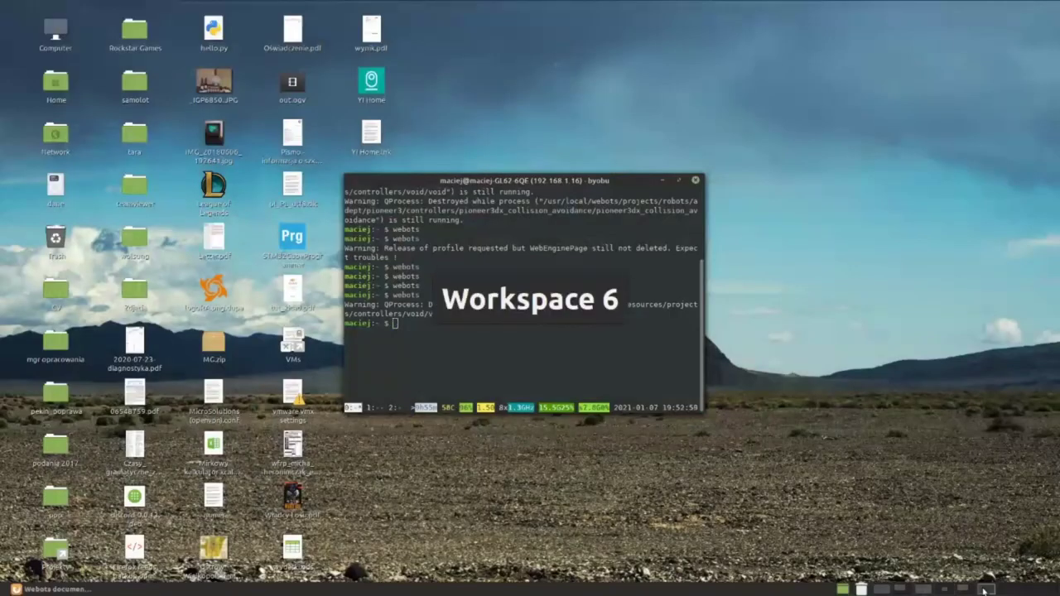
pyautogui.click(49, 590)
pyautogui.click(185, 178)
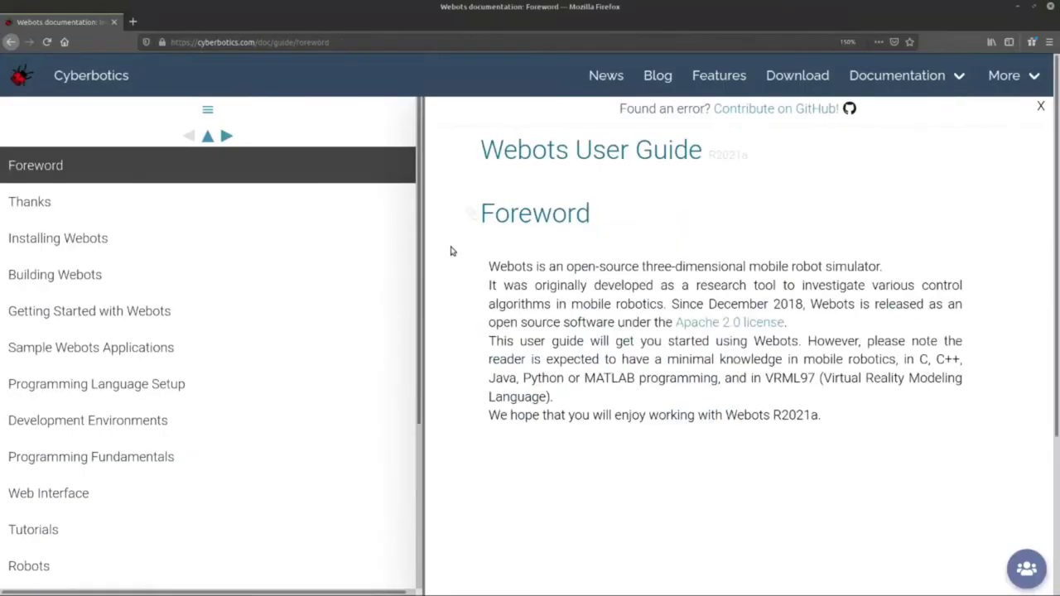
pyautogui.tripleClick(775, 303)
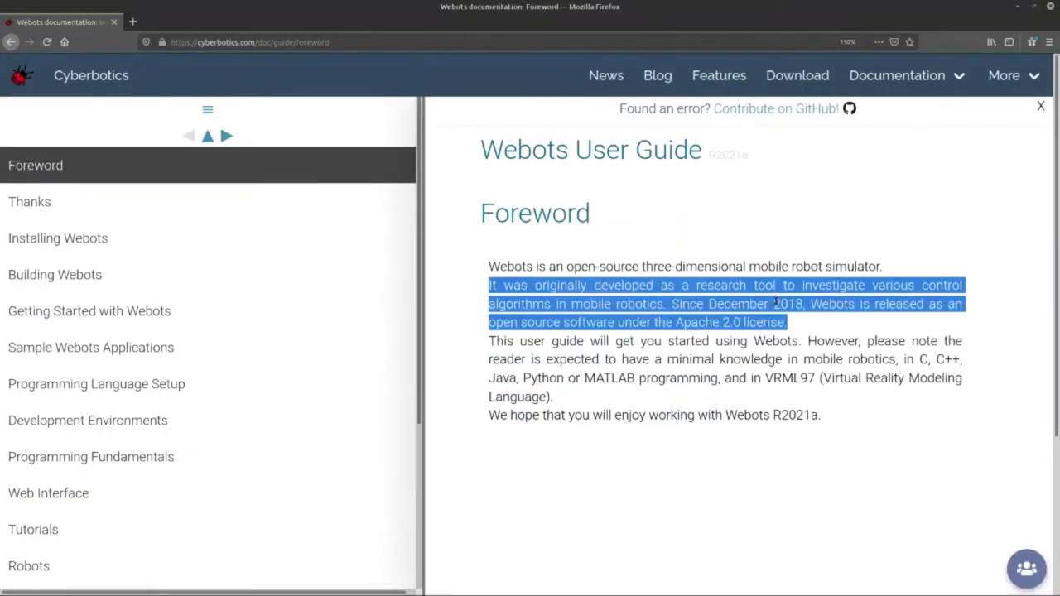
pyautogui.doubleClick(776, 303)
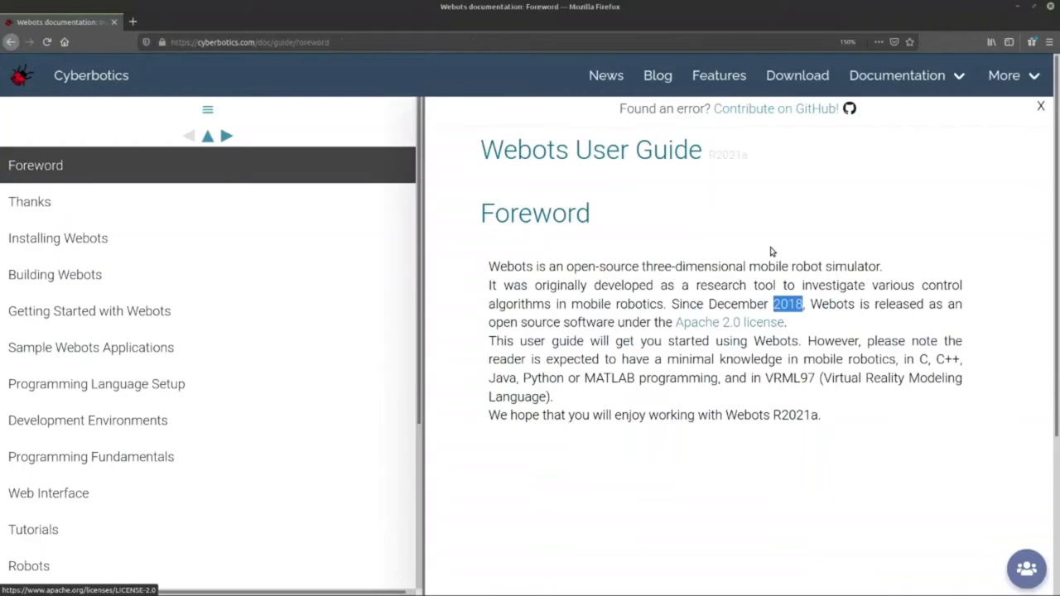
# Open the Cyberbotics Features page and browse from the featured samples to the Plans & Pricing section at a reduced page zoom
pyautogui.click(712, 83)
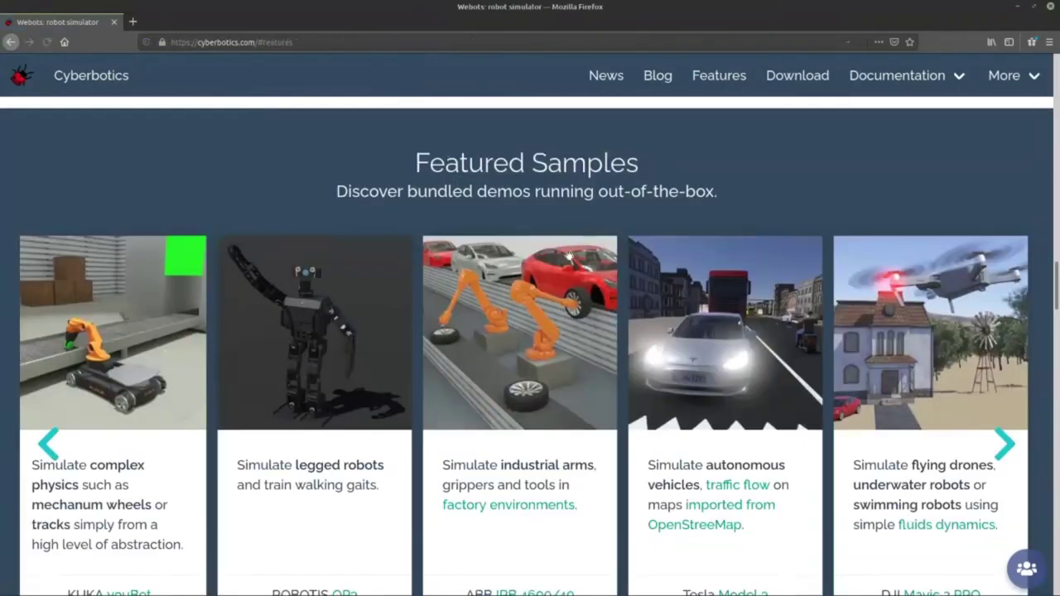
pyautogui.hotkey('ctrl', '-')
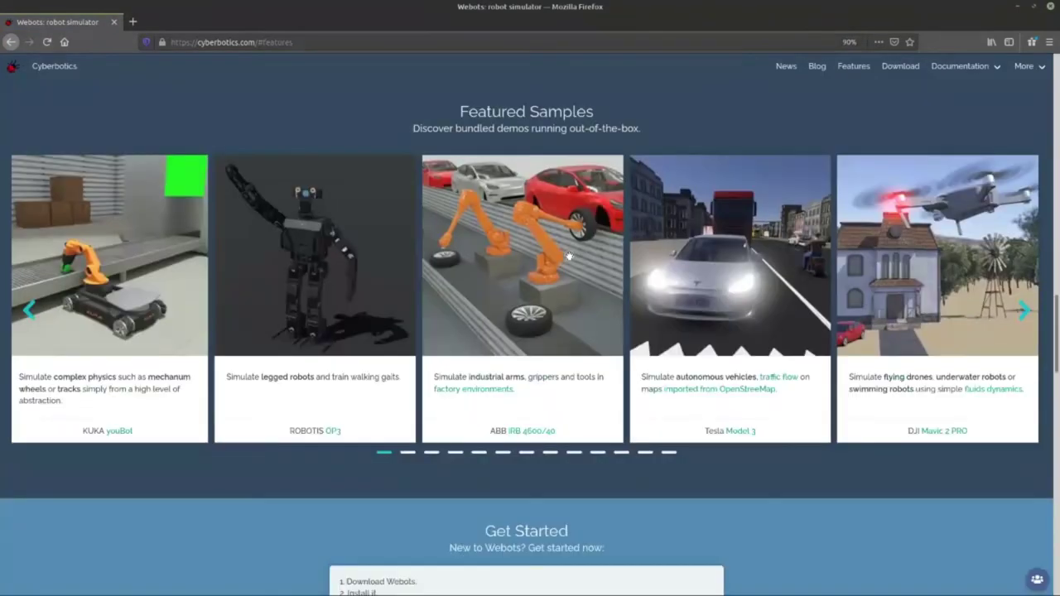
pyautogui.hotkey('ctrl', '-')
pyautogui.hotkey('ctrl', '-')
pyautogui.scroll(-3, 580, 346)
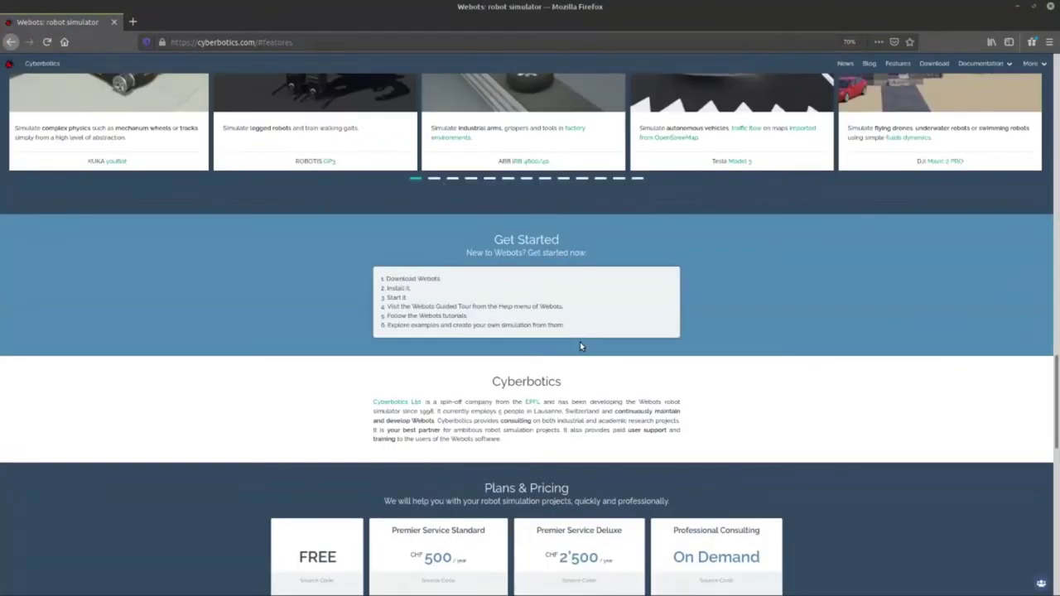
pyautogui.hotkey('ctrl', '+')
pyautogui.scroll(-2, 735, 280)
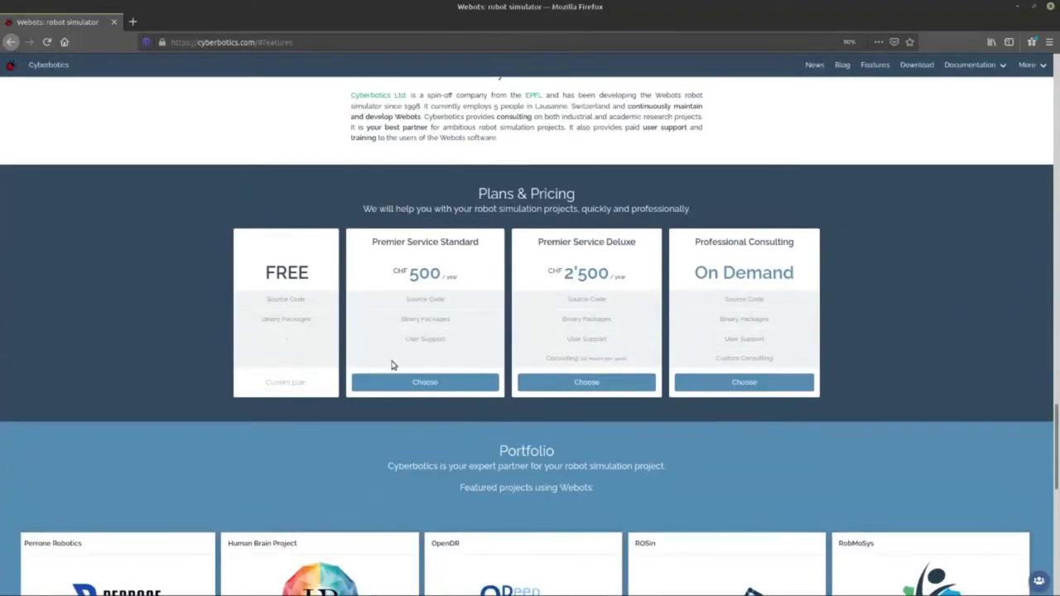
# Restore the default page zoom and review the Premier Service Deluxe consulting hours, the portfolio and the Cyberbotics company description
pyautogui.hotkey('ctrl', '0')
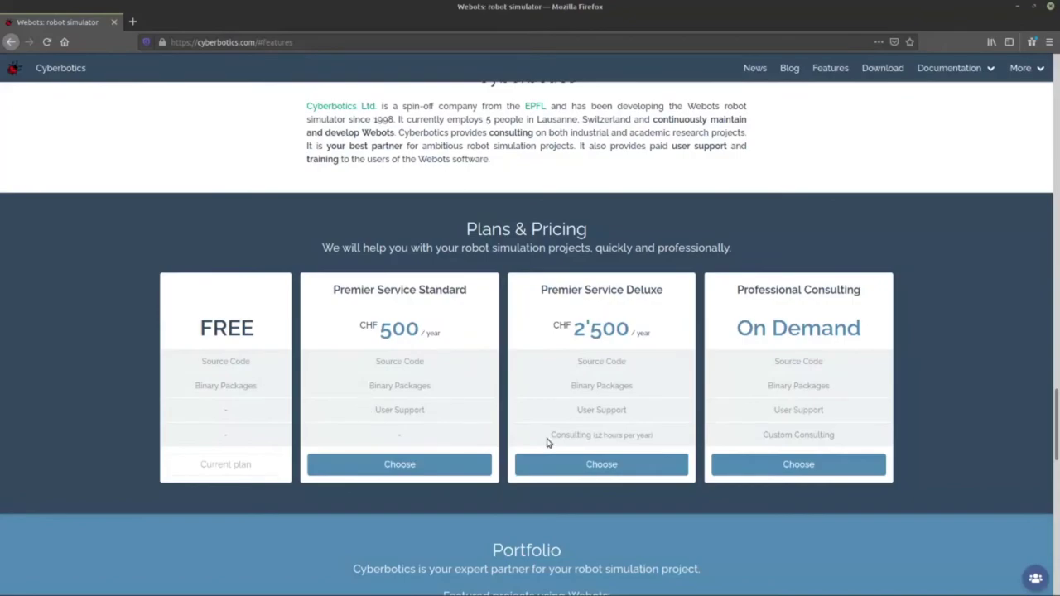
pyautogui.moveTo(546, 443); pyautogui.dragTo(642, 437)
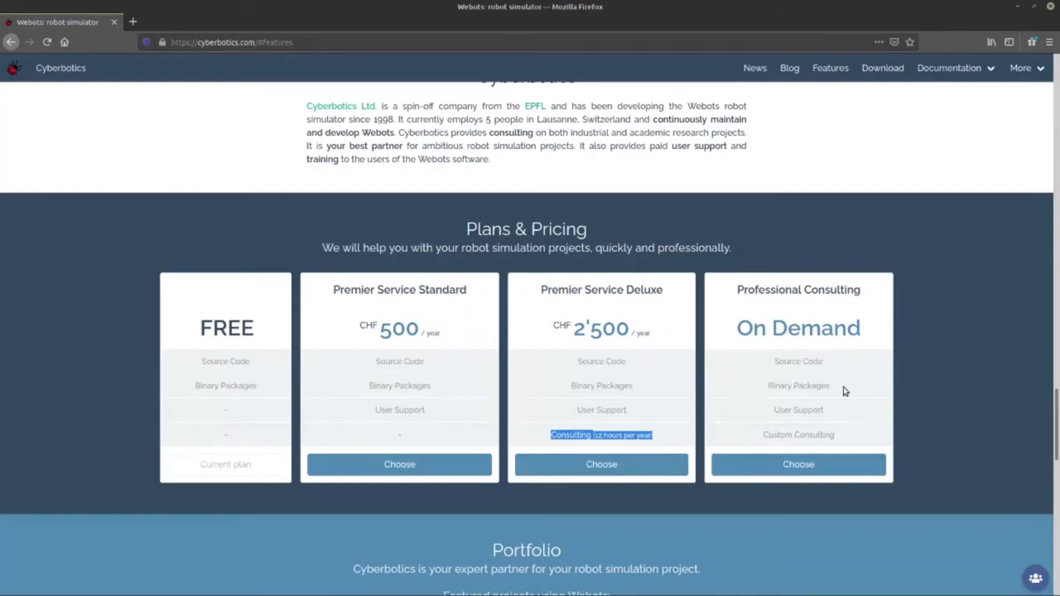
pyautogui.scroll(-4, 843, 391)
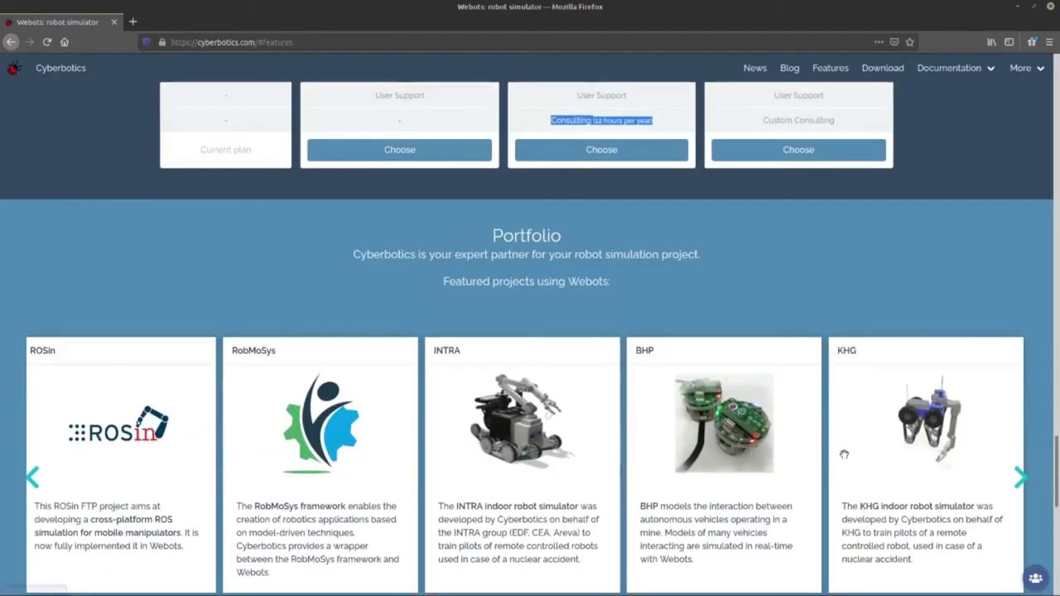
pyautogui.scroll(2, 843, 454)
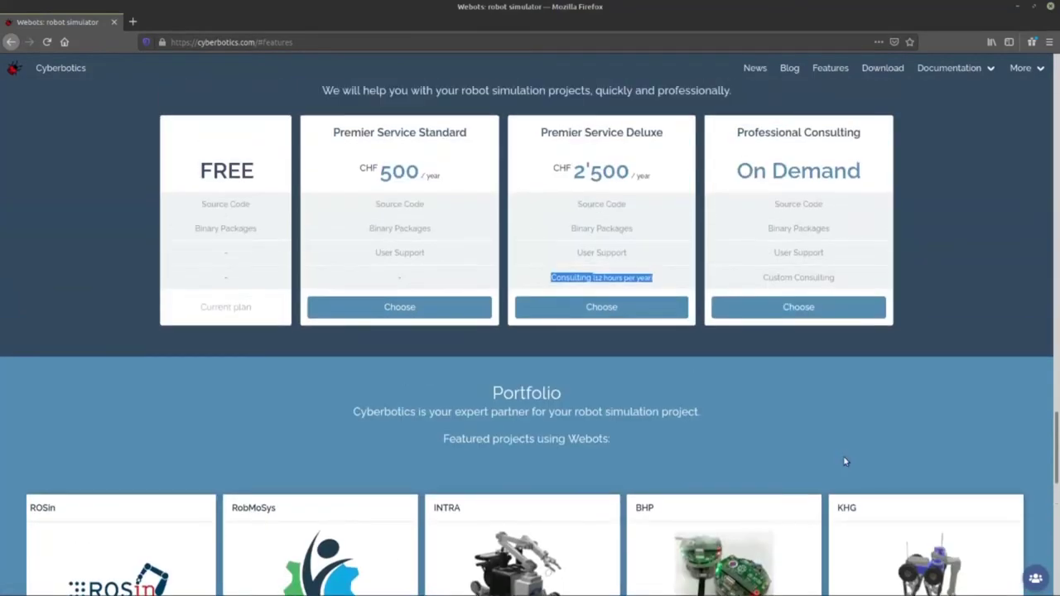
pyautogui.scroll(2, 843, 455)
pyautogui.click(577, 392)
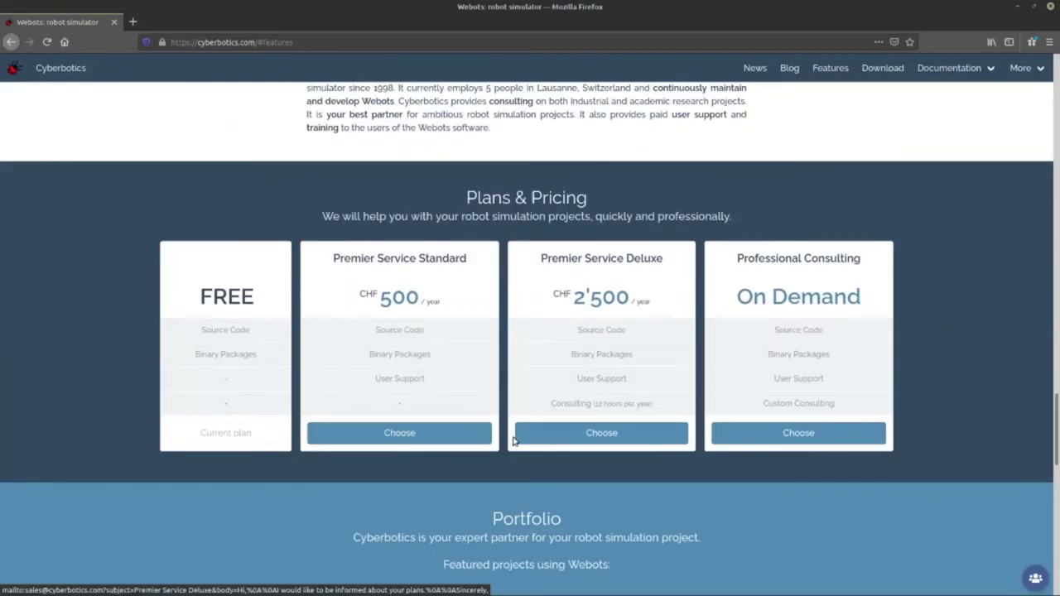
pyautogui.scroll(2, 277, 226)
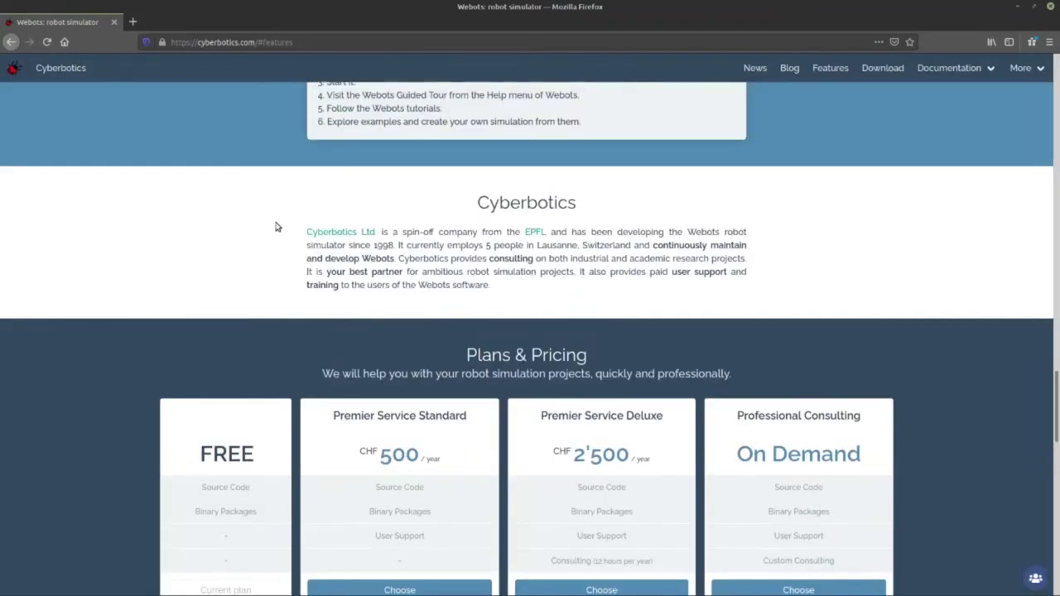
# Look through the Getting Started with Webots sections in the User Guide and return to the Foreword
pyautogui.scroll(1, 278, 226)
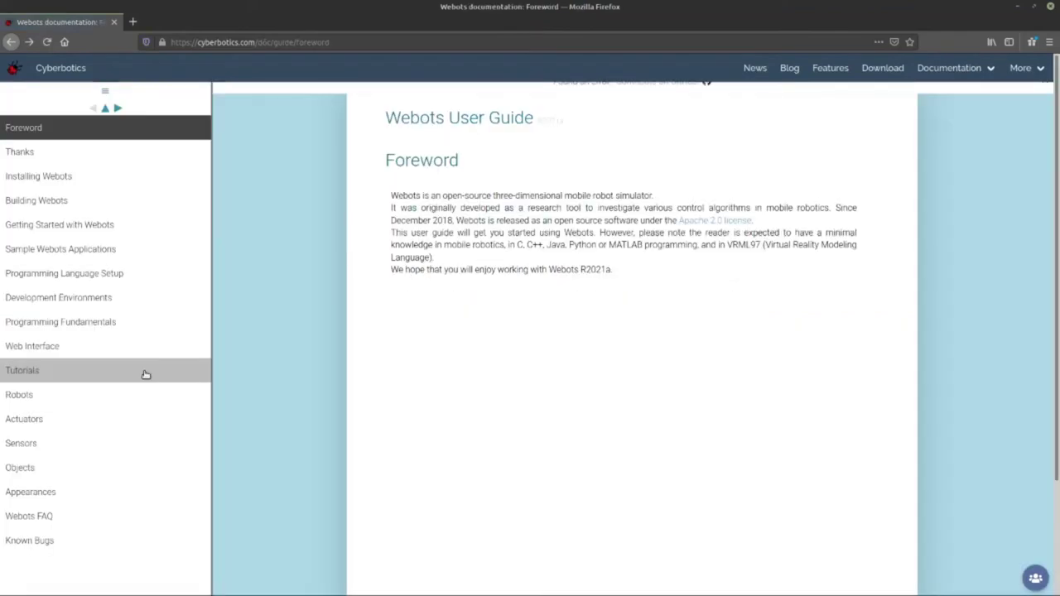
pyautogui.click(75, 227)
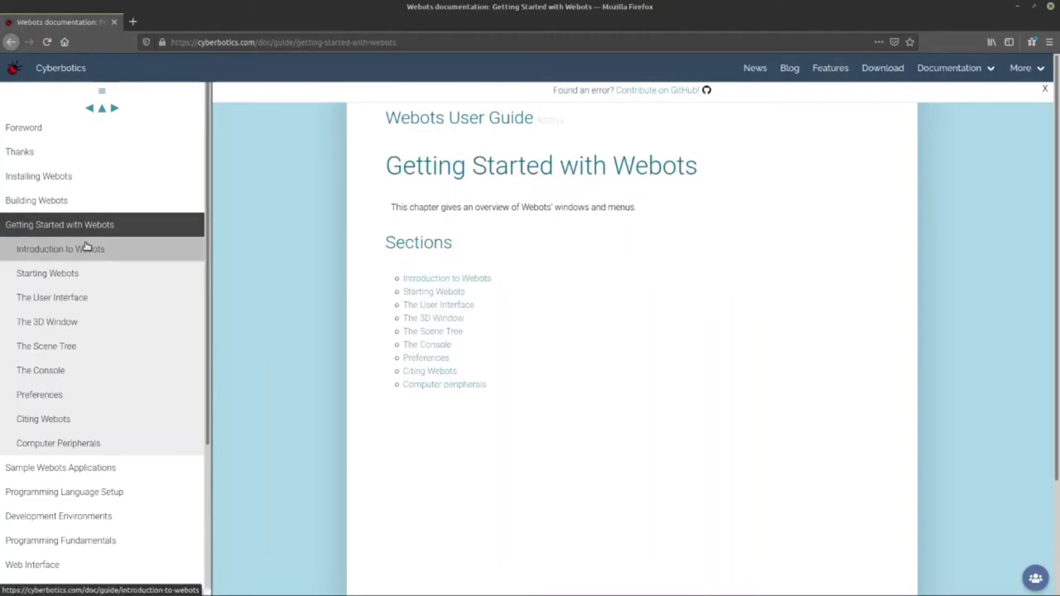
pyautogui.scroll(-3, 58, 278)
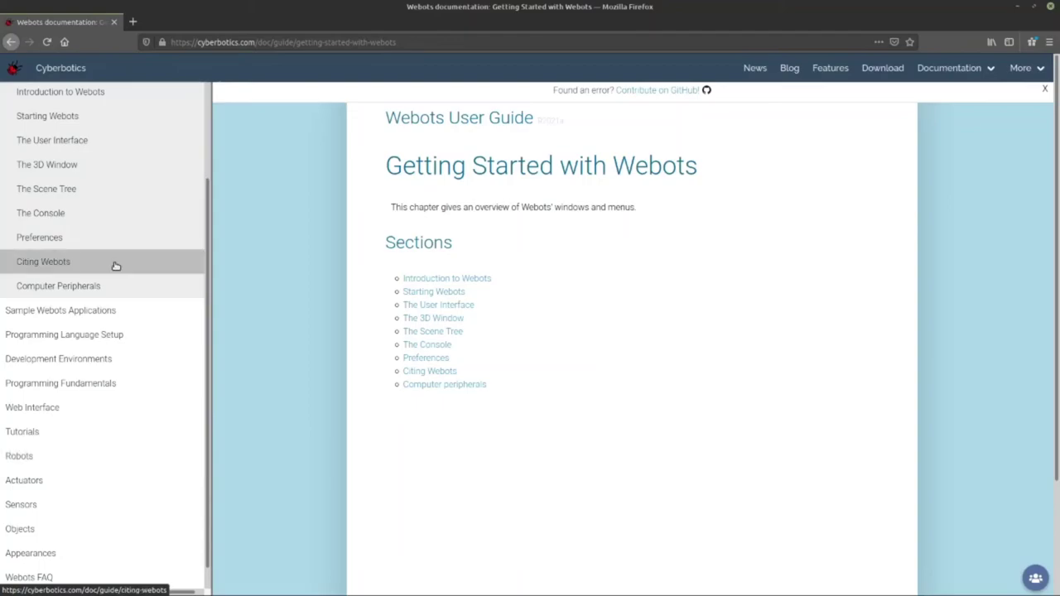
pyautogui.scroll(4, 83, 138)
pyautogui.click(83, 133)
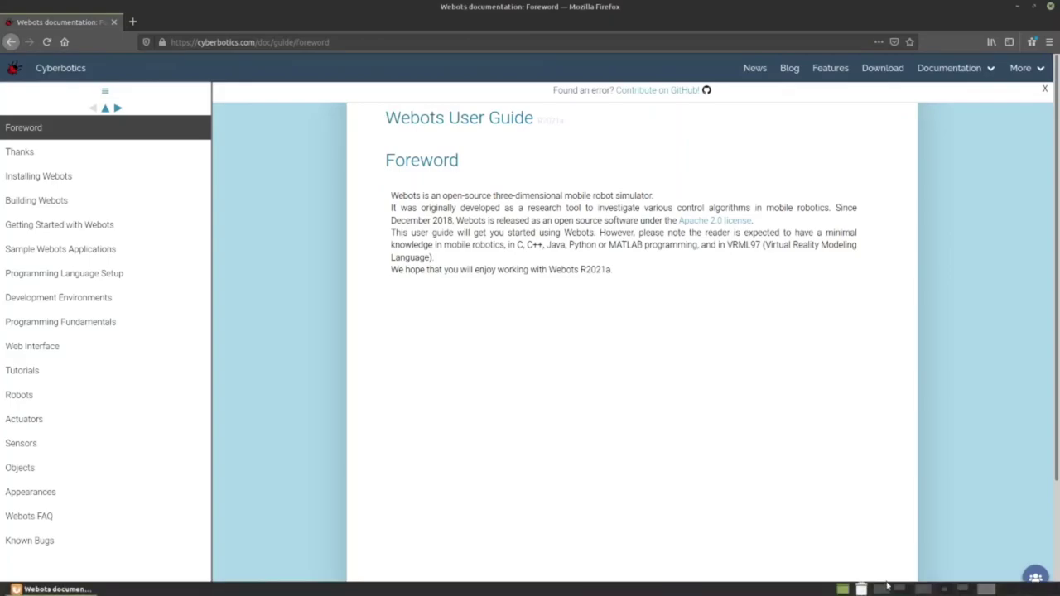
# Switch to the workspace with little_bit_more_complicated_node.py open in the text editor
pyautogui.click(902, 590)
pyautogui.click(919, 589)
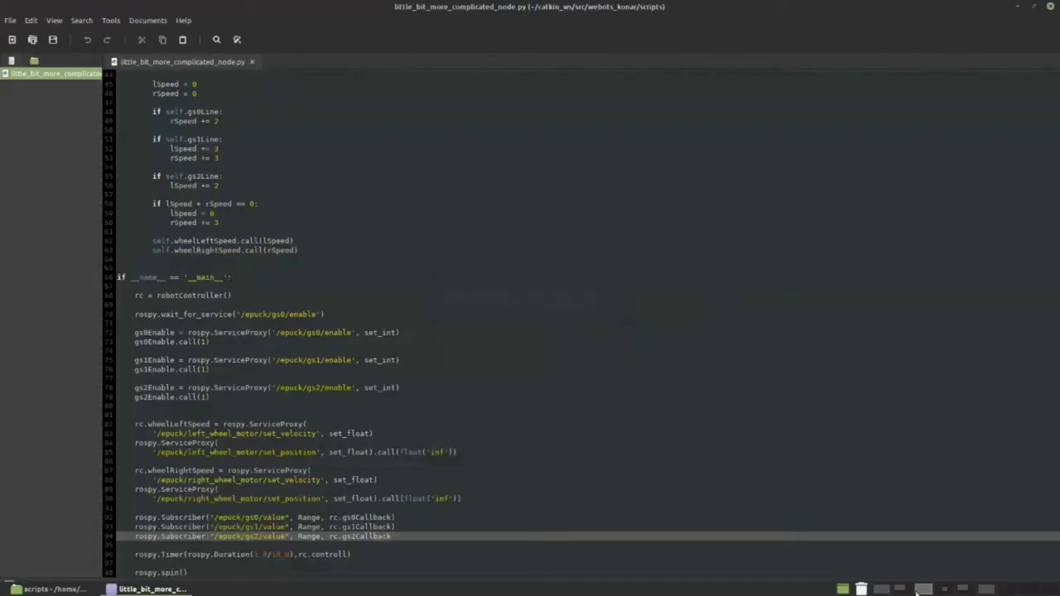
pyautogui.click(901, 589)
pyautogui.click(881, 589)
pyautogui.click(921, 589)
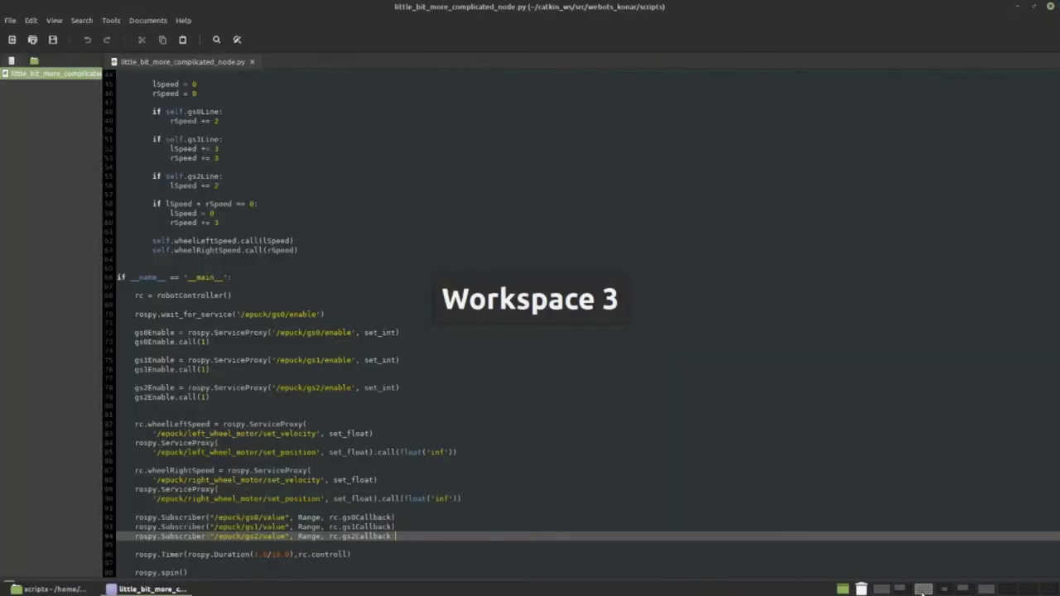
pyautogui.click(942, 590)
pyautogui.click(962, 590)
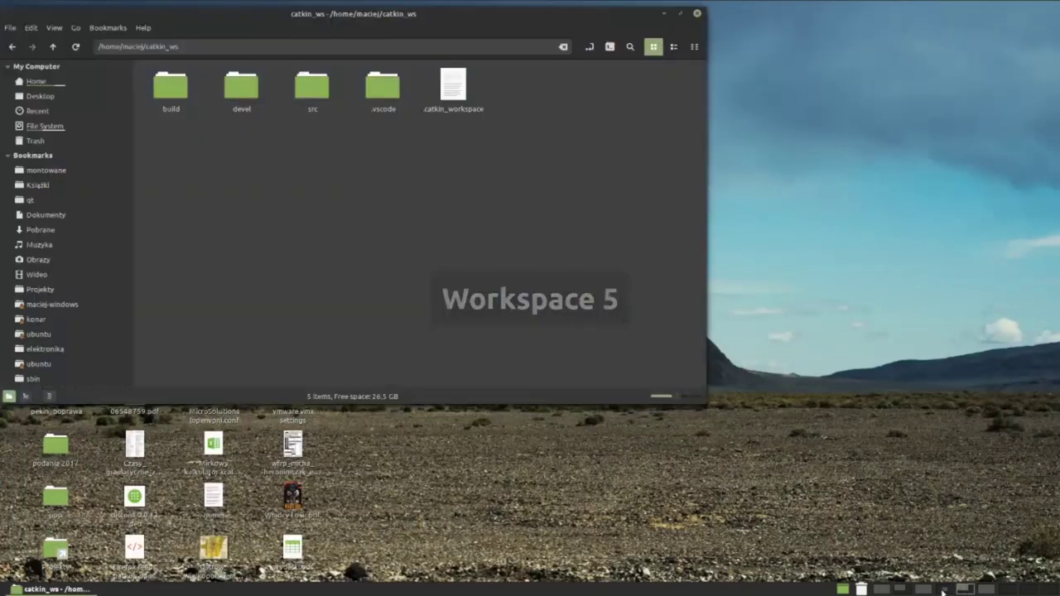
pyautogui.click(921, 590)
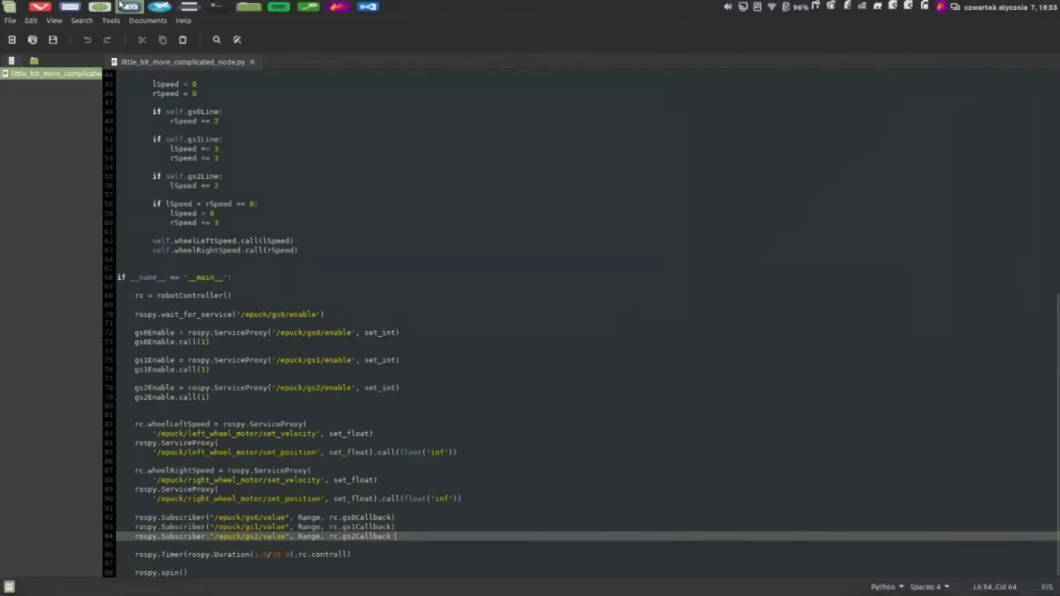
# Search the installed applications for webots and launch Webots
pyautogui.click(6, 6)
pyautogui.write('webots')
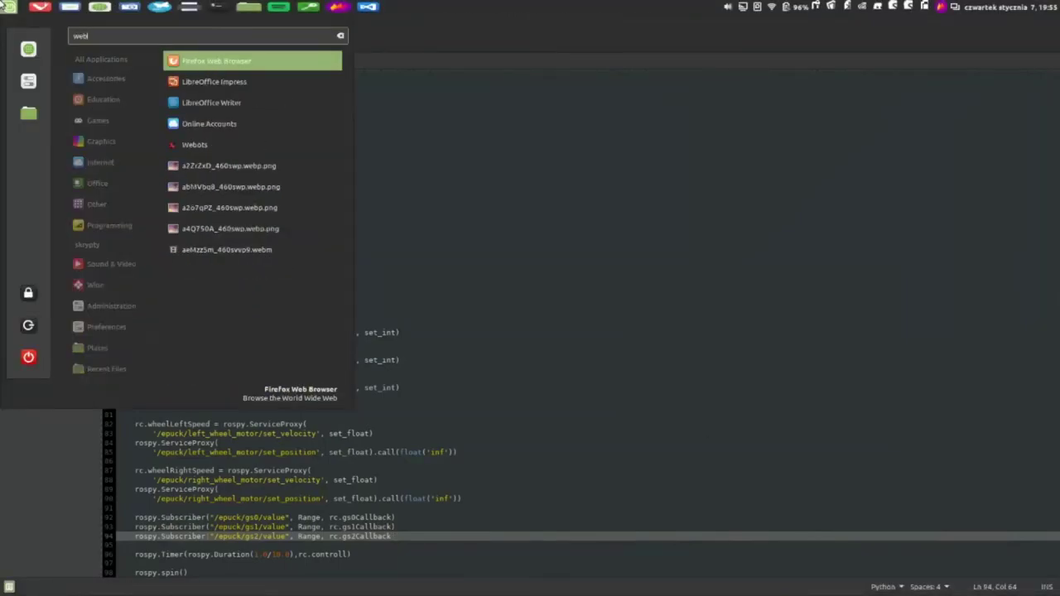
pyautogui.press('Return')
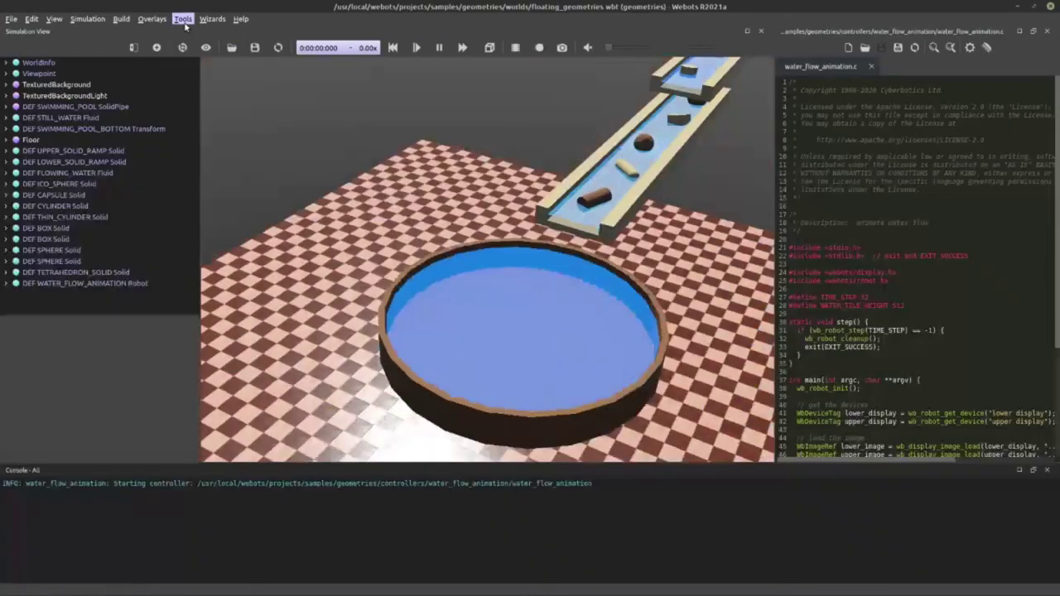
pyautogui.click(183, 19)
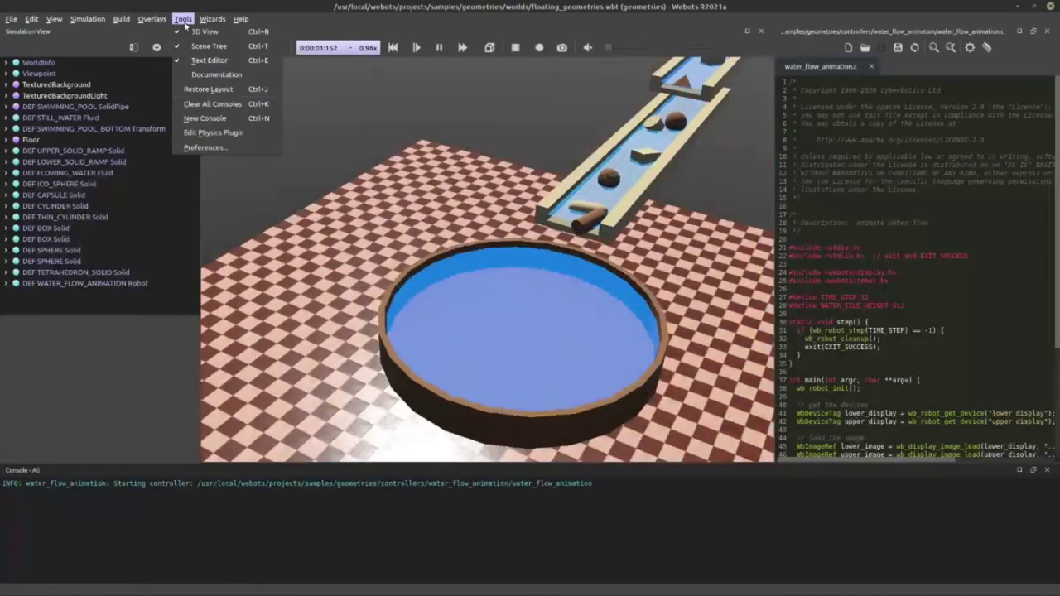
pyautogui.moveTo(12, 18)
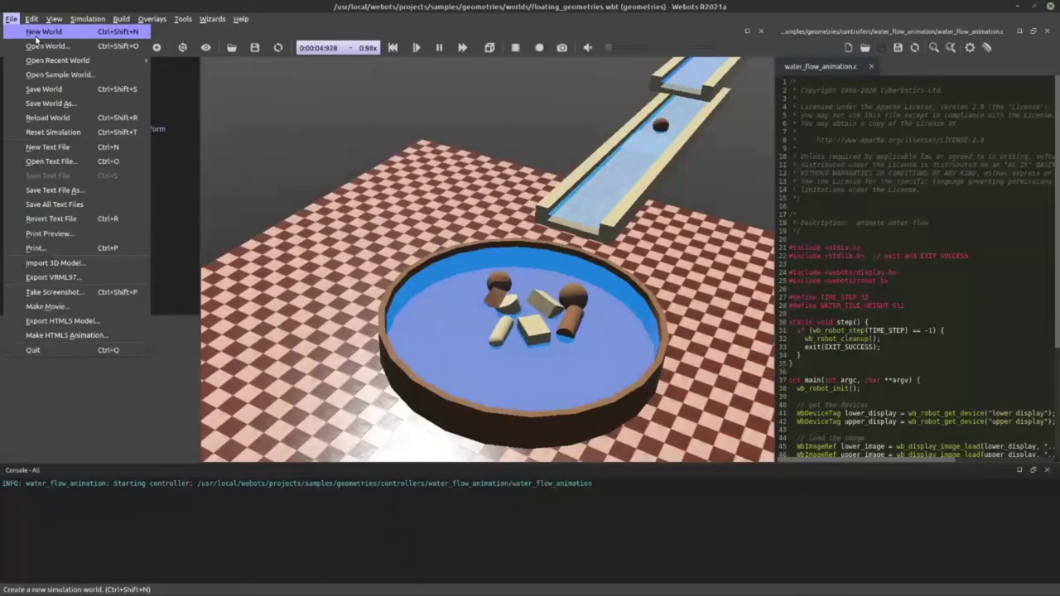
pyautogui.click(39, 78)
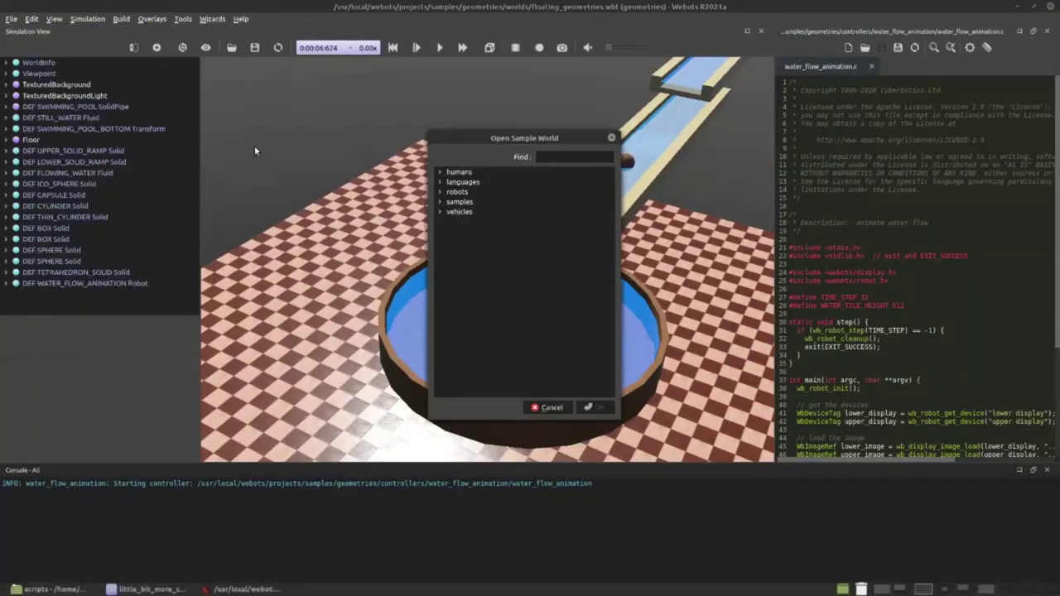
pyautogui.click(441, 203)
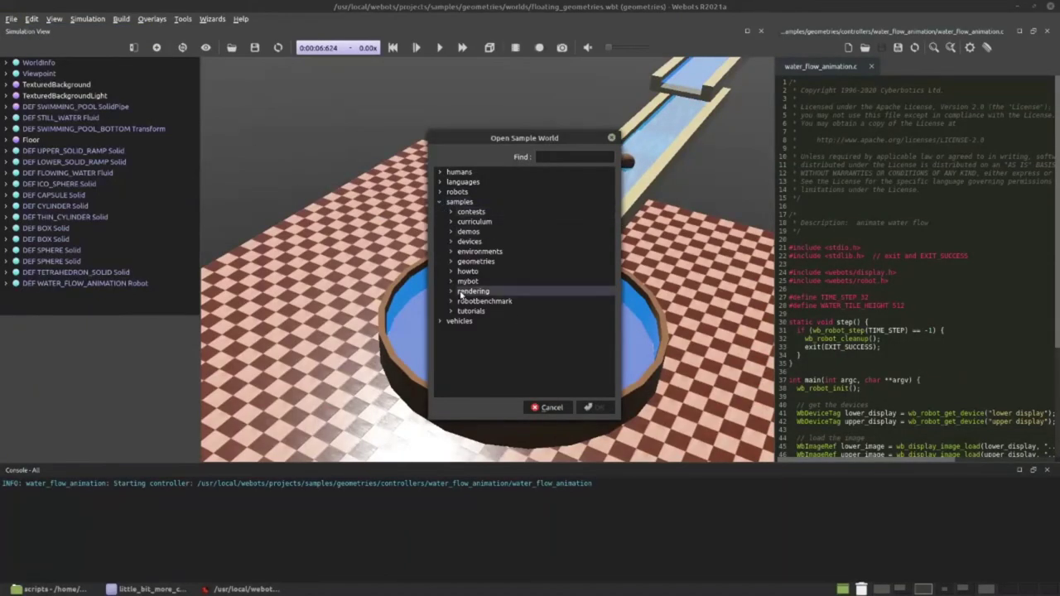
pyautogui.click(552, 408)
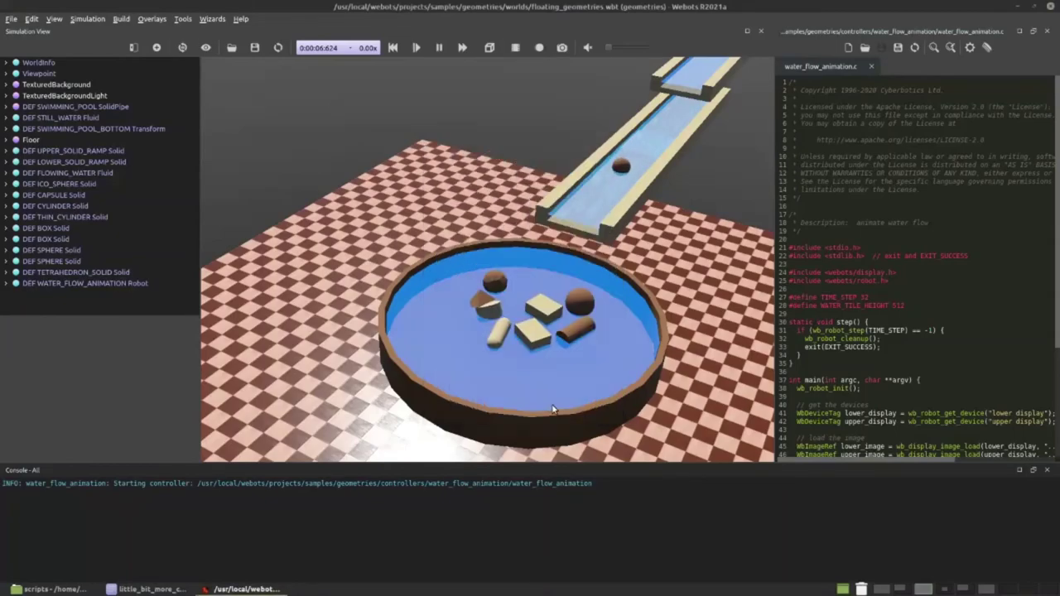
# Create a new empty world, then pause its simulation and reset it to time zero
pyautogui.click(12, 19)
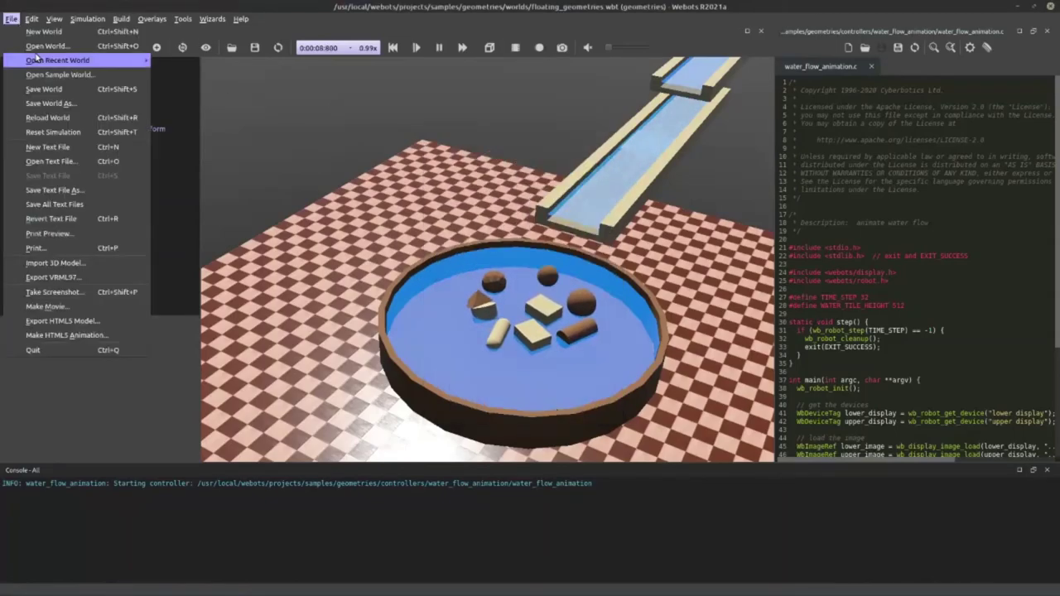
pyautogui.click(36, 33)
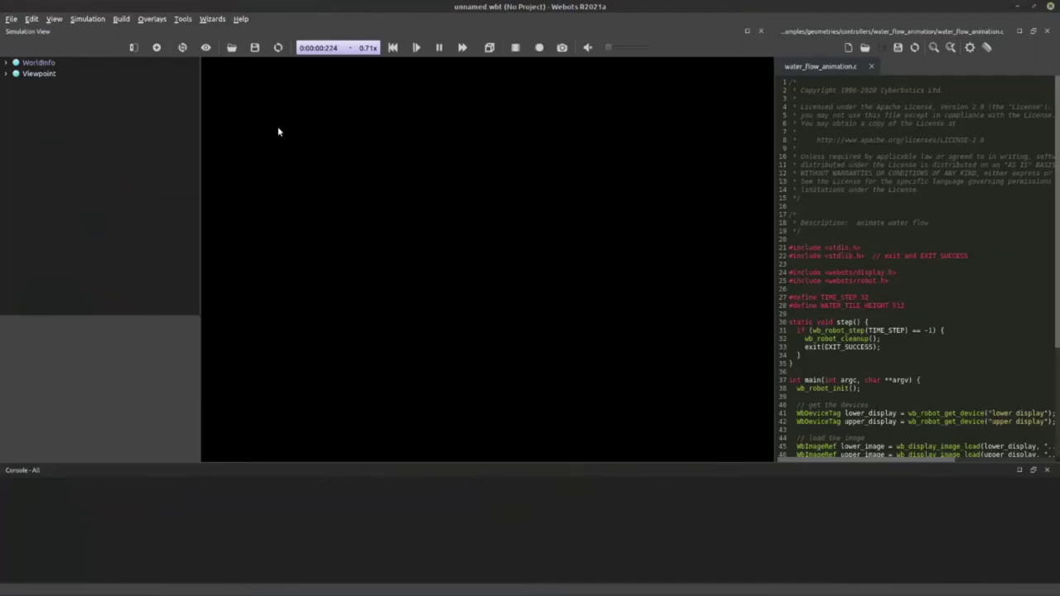
pyautogui.click(438, 47)
pyautogui.click(392, 47)
pyautogui.rightClick(270, 186)
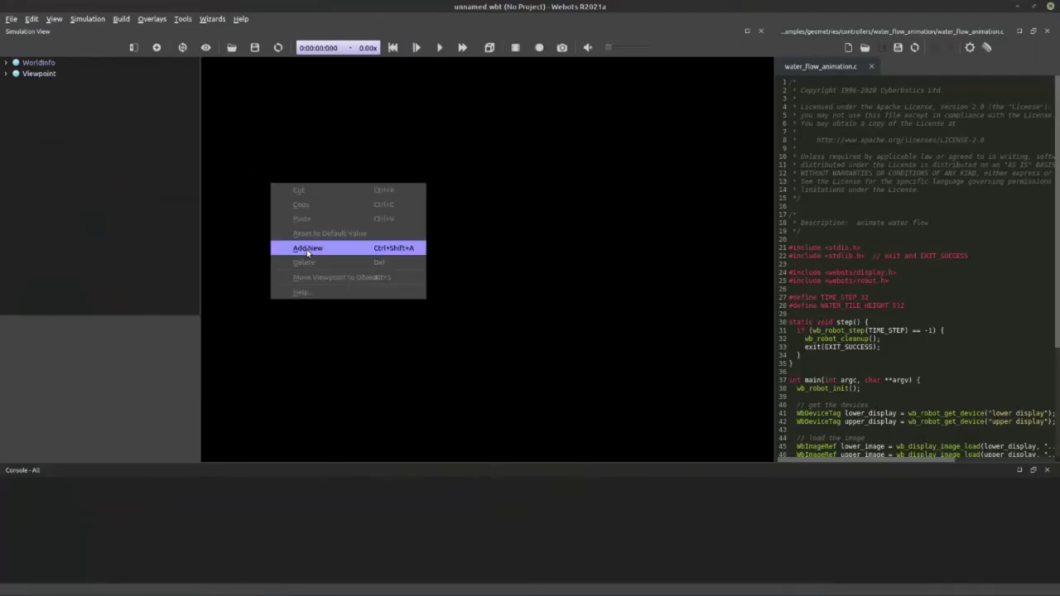
pyautogui.click(202, 38)
pyautogui.click(209, 20)
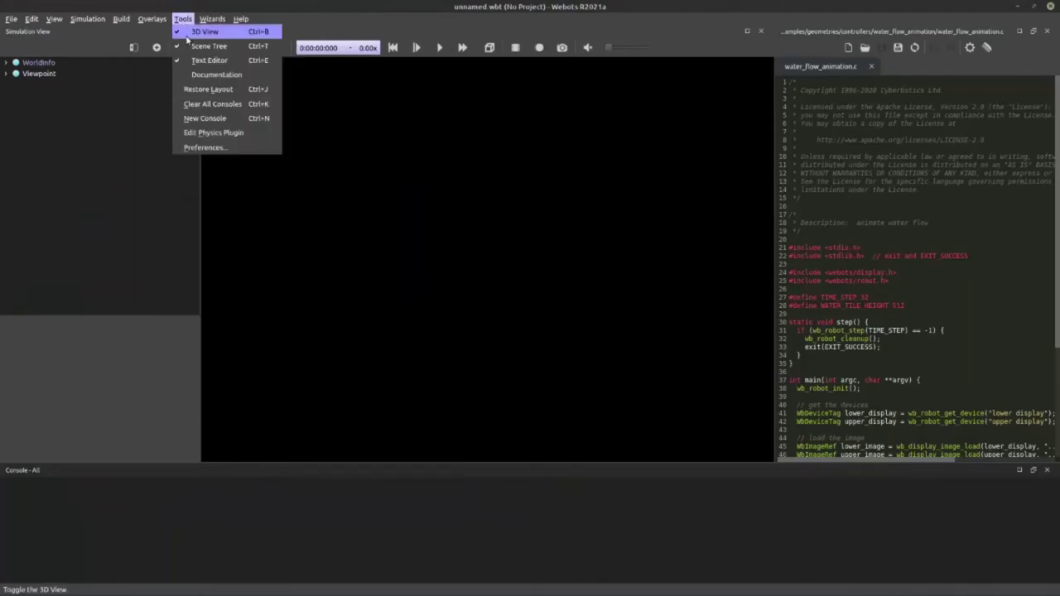
pyautogui.click(244, 134)
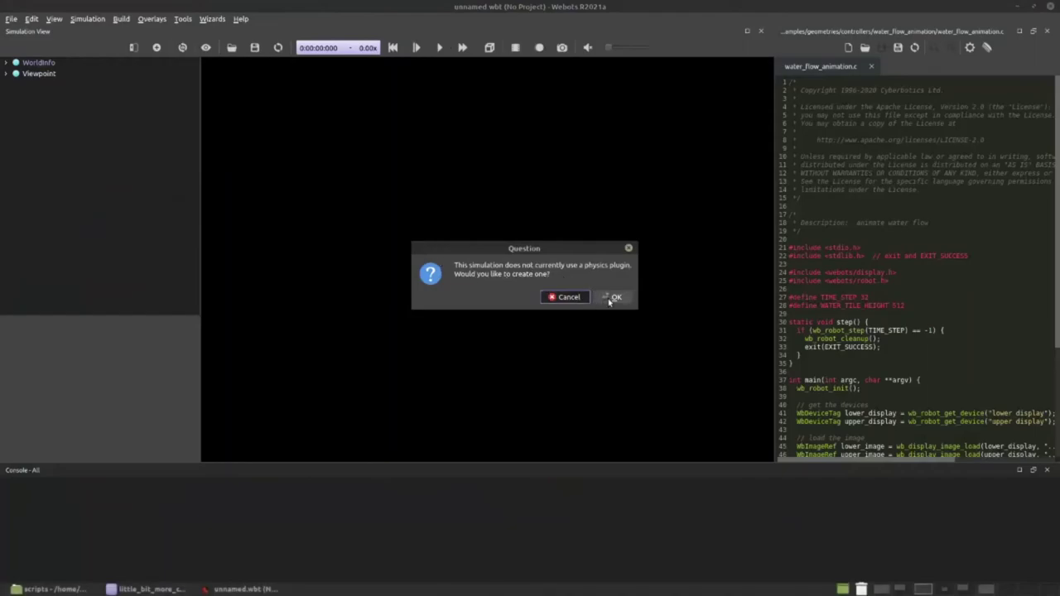
pyautogui.click(568, 298)
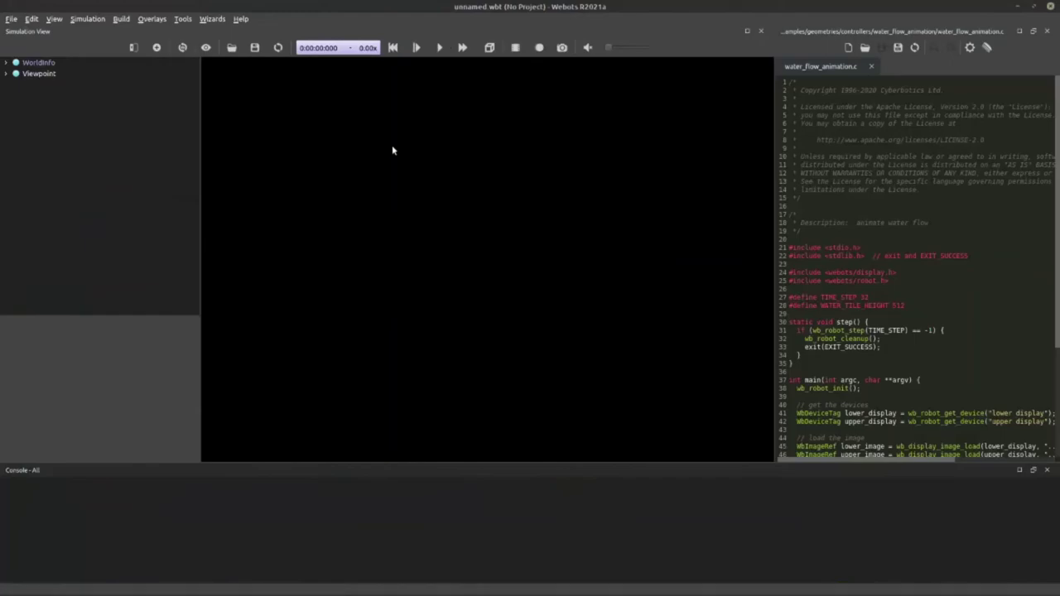
pyautogui.click(152, 16)
pyautogui.moveTo(121, 18)
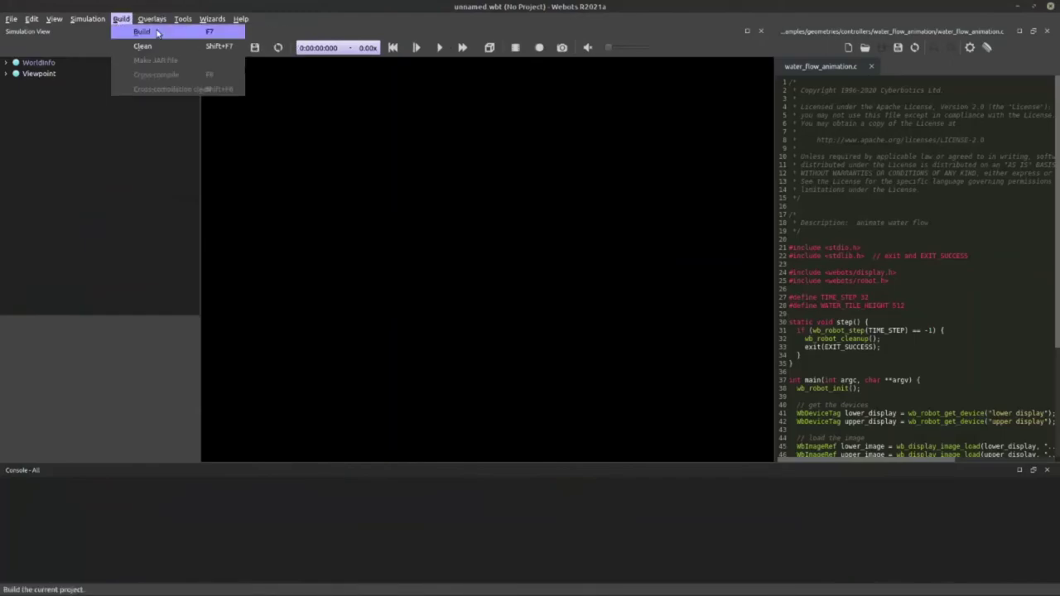
pyautogui.moveTo(184, 23)
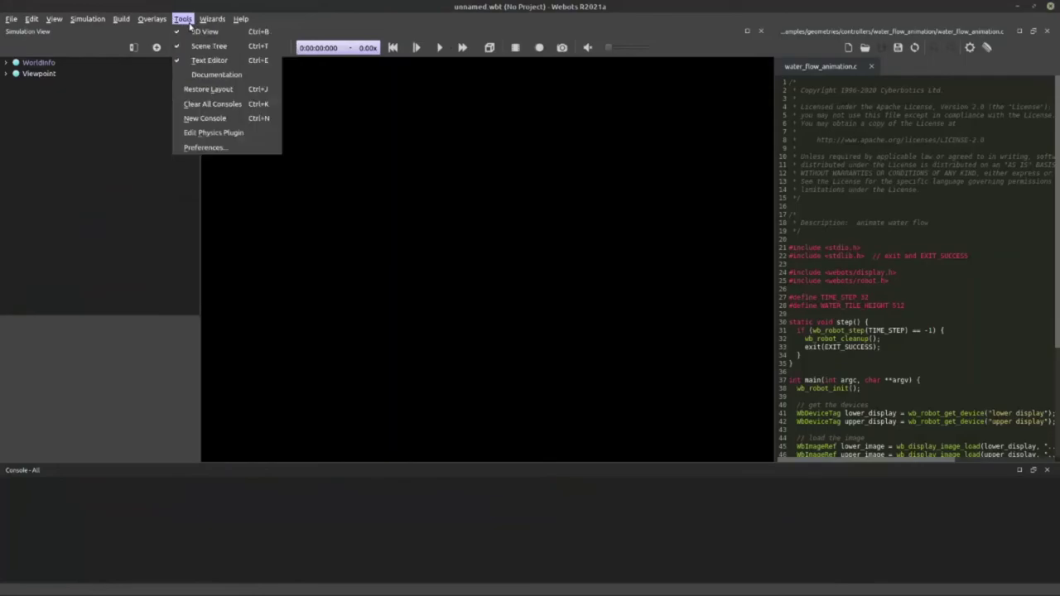
pyautogui.click(345, 141)
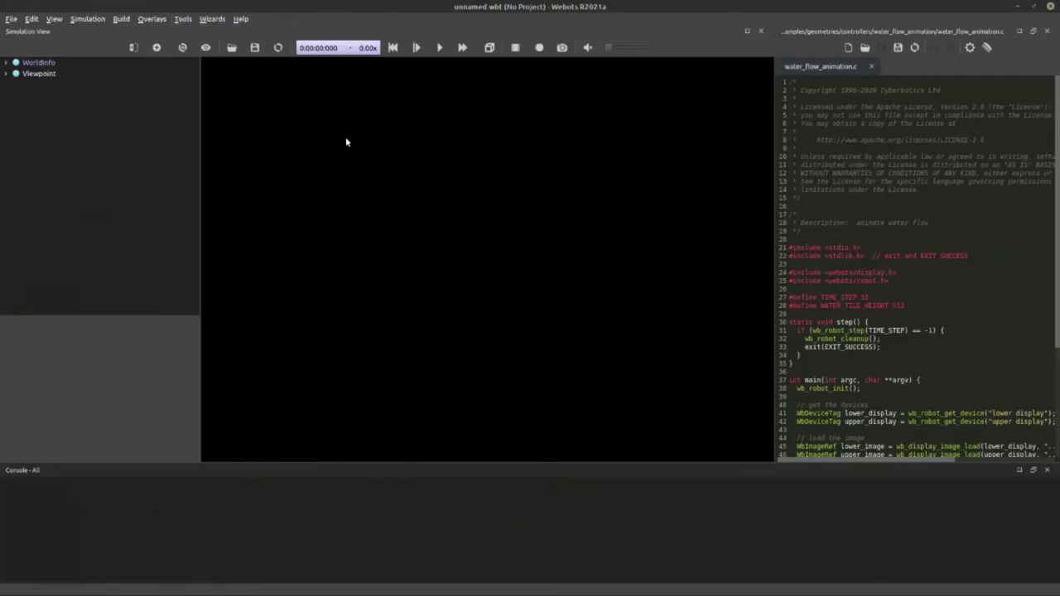
# Try to create a new physics plugin for the unnamed world with the wizard
pyautogui.click(8, 19)
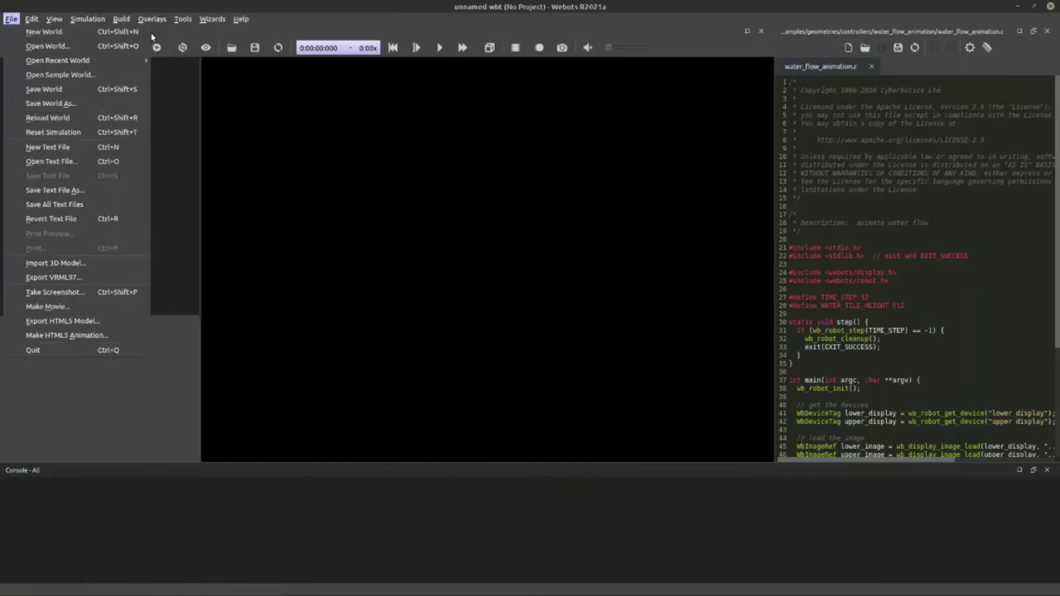
pyautogui.moveTo(201, 19)
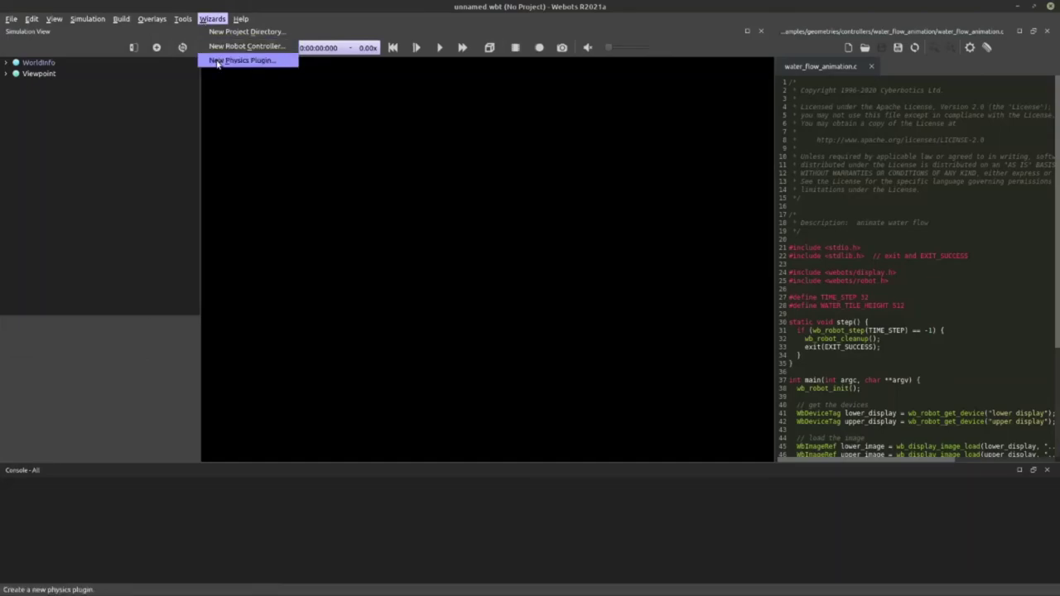
pyautogui.moveTo(141, 19)
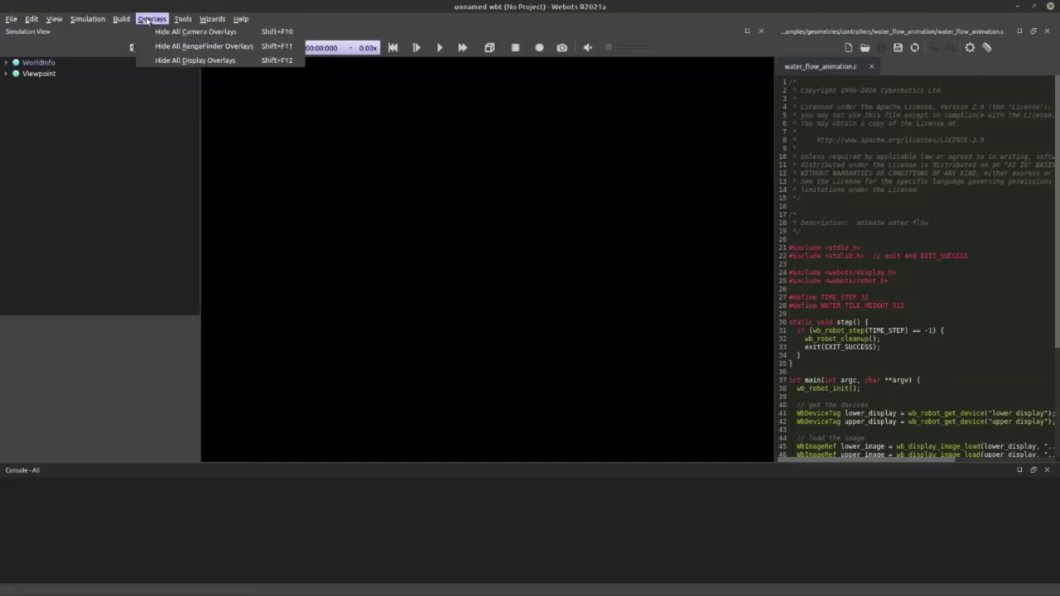
pyautogui.moveTo(12, 18)
pyautogui.moveTo(29, 62)
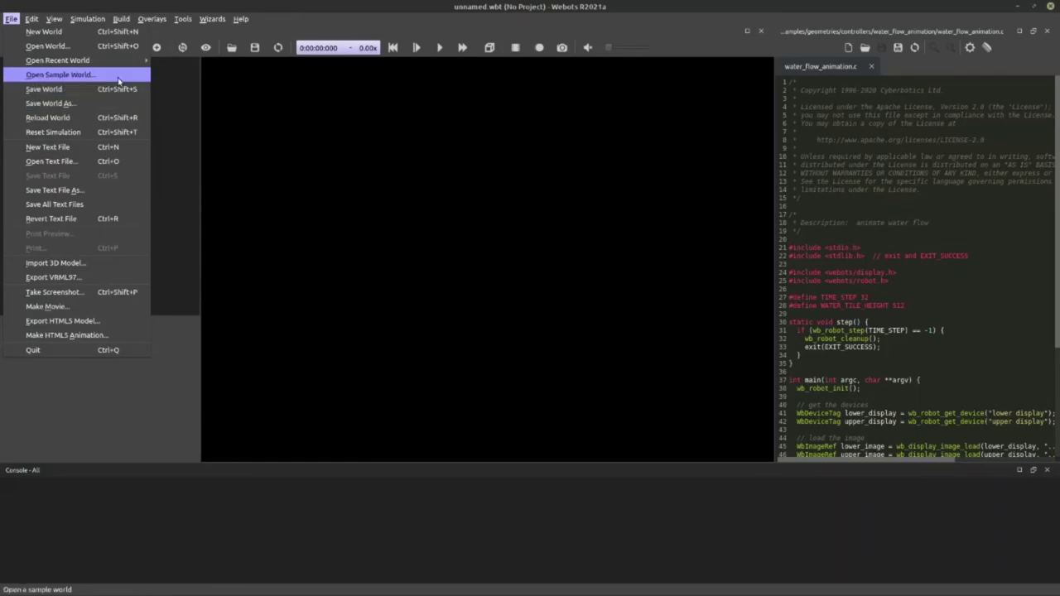
pyautogui.moveTo(212, 18)
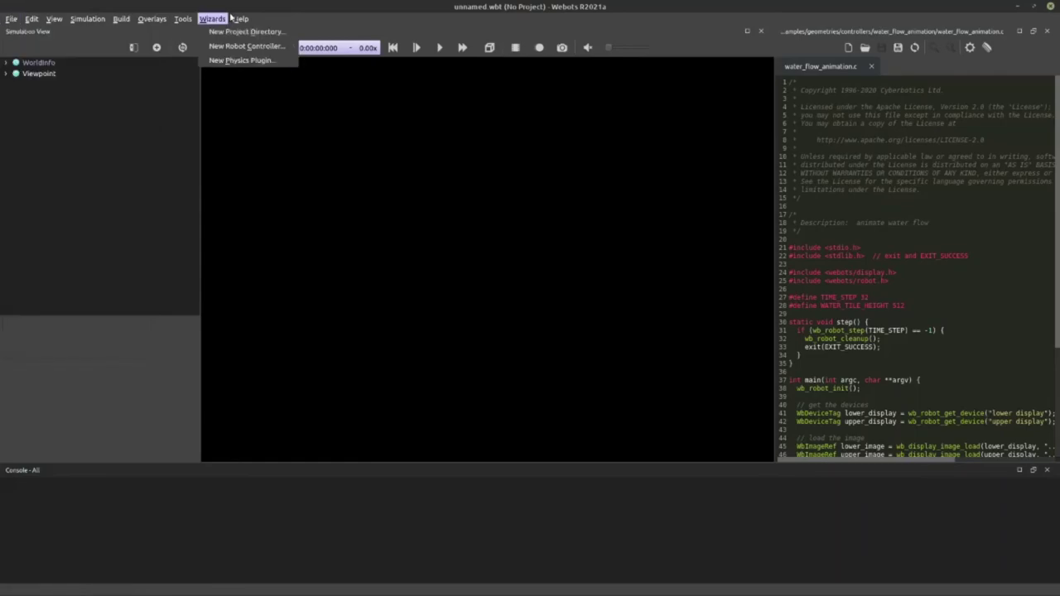
pyautogui.click(240, 61)
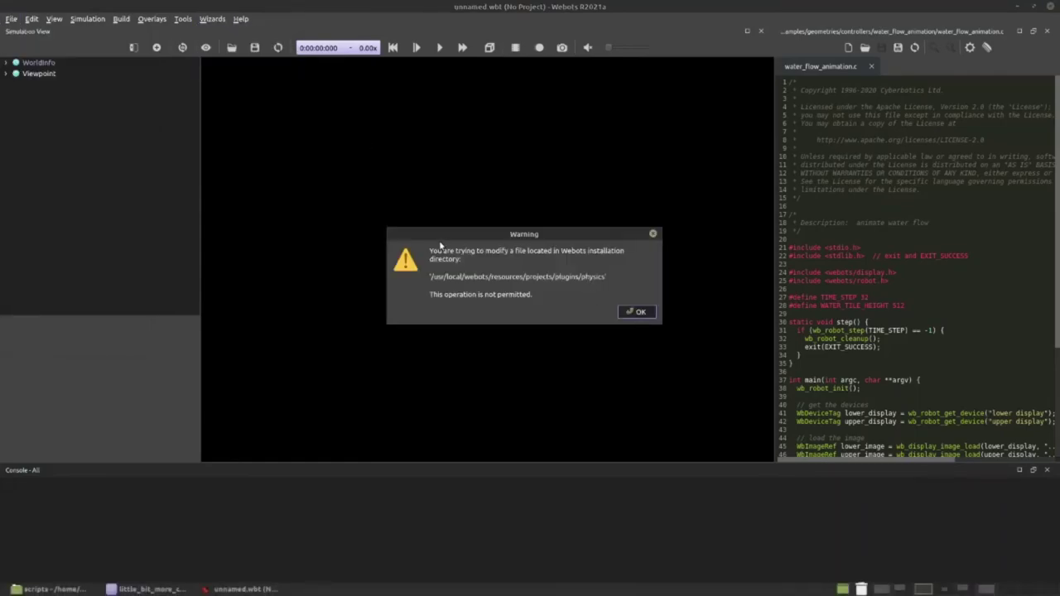
pyautogui.click(654, 234)
# Start opening an existing world file and go to the catkin_ws folder in the home directory
pyautogui.click(10, 18)
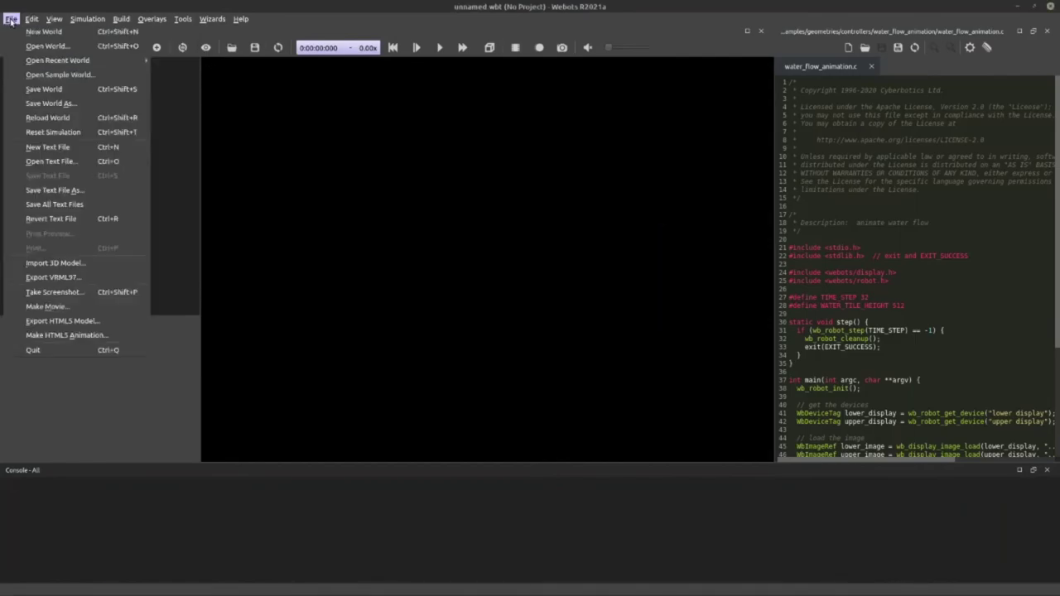
pyautogui.moveTo(48, 64)
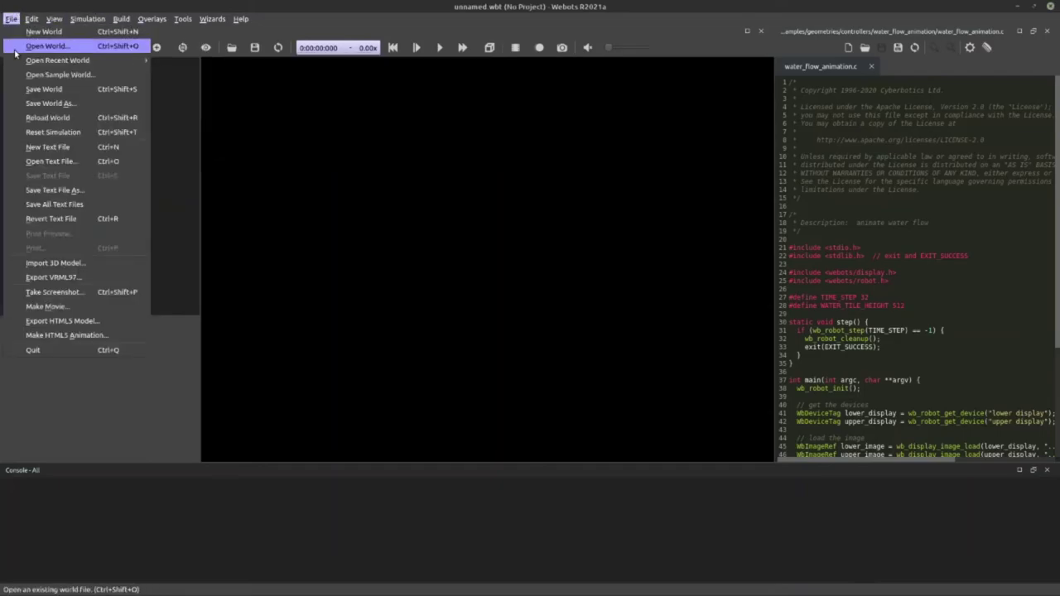
pyautogui.click(15, 50)
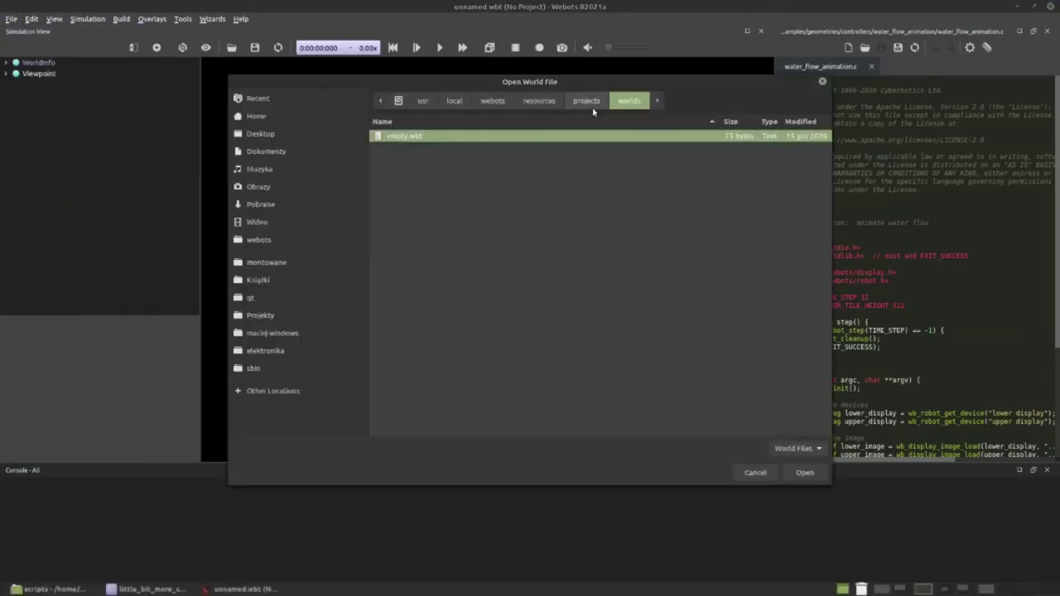
pyautogui.click(256, 116)
pyautogui.write('r')
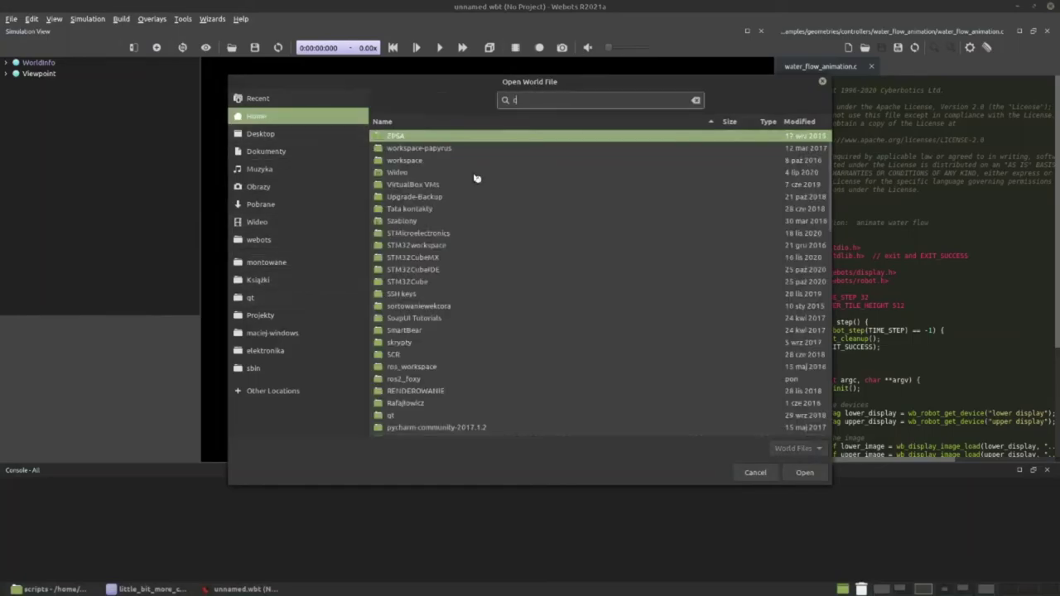
pyautogui.write('atkin_ws')
pyautogui.press('Return')
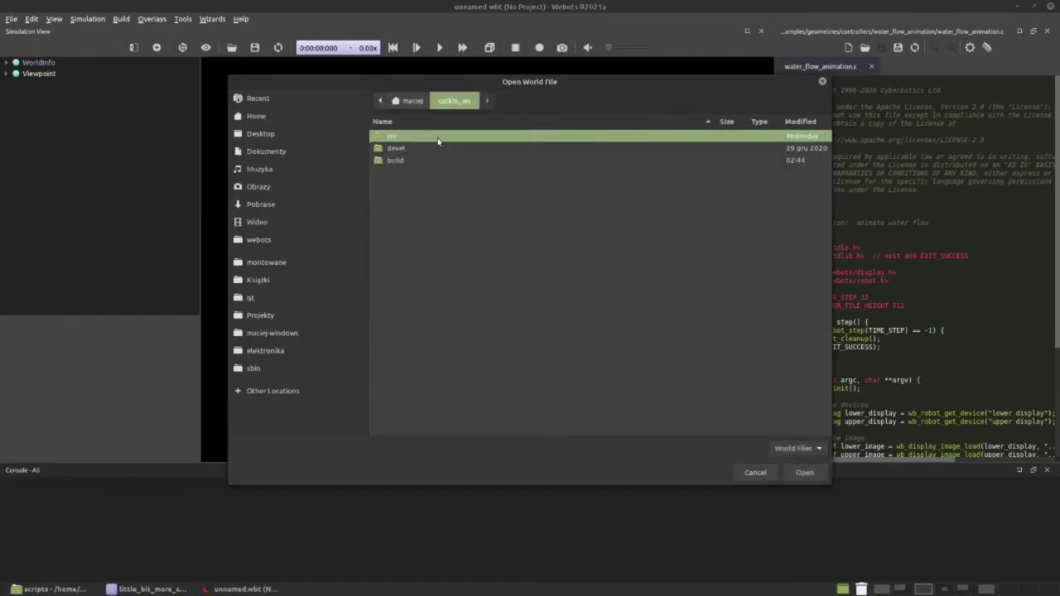
# Open the world file sample_robot.wbt from catkin_ws/src/webots_konar/webots/worlds
pyautogui.doubleClick(430, 149)
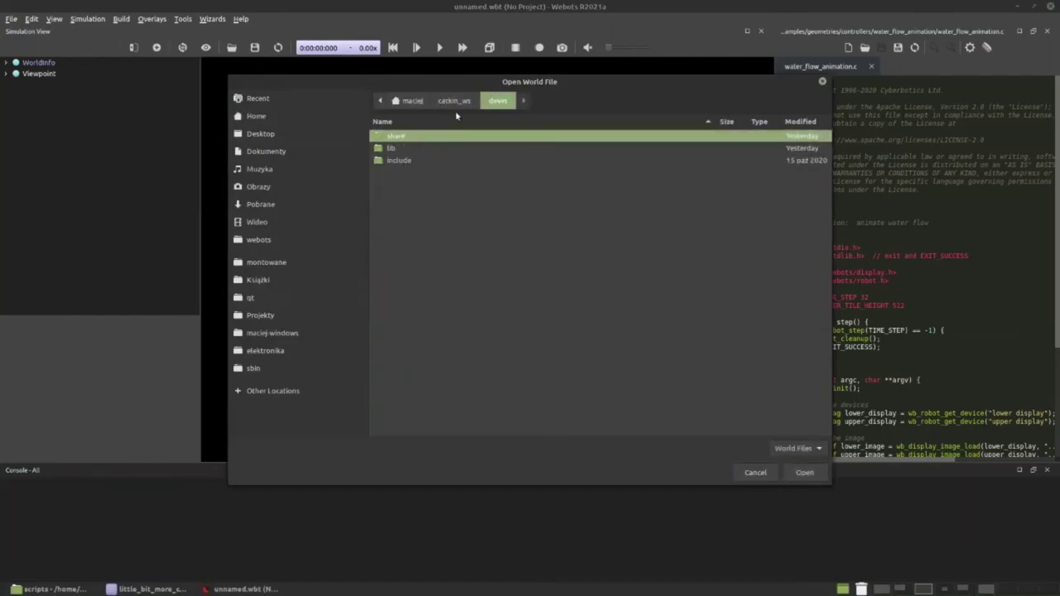
pyautogui.click(453, 101)
pyautogui.doubleClick(429, 138)
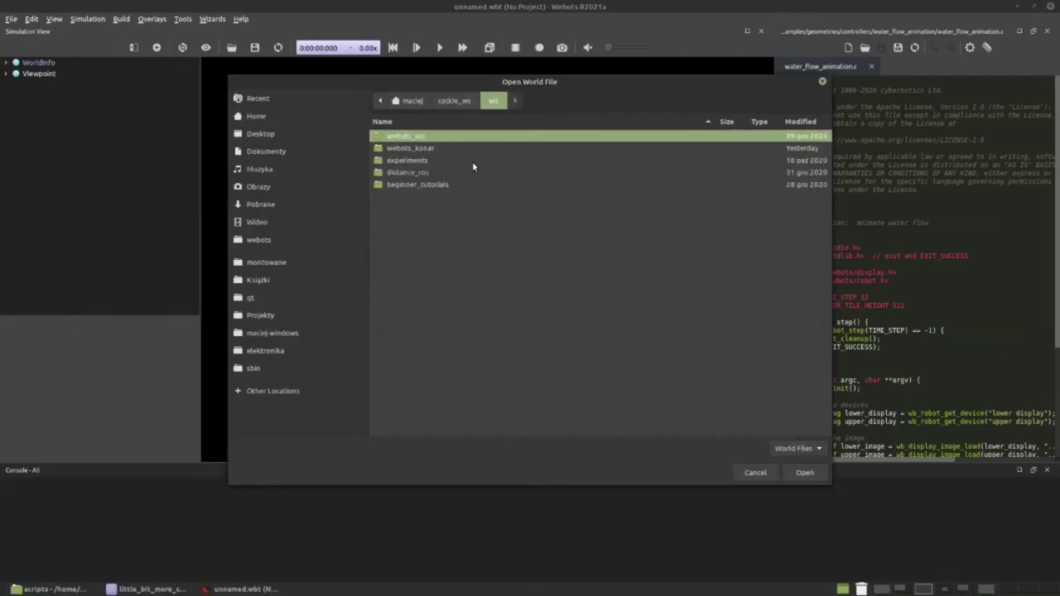
pyautogui.doubleClick(437, 148)
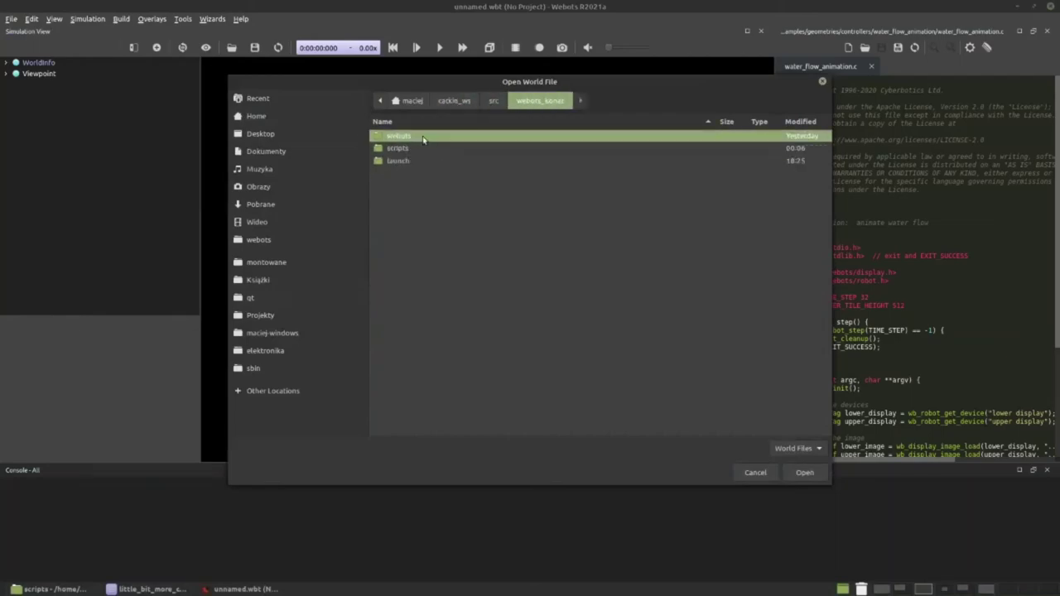
pyautogui.doubleClick(421, 137)
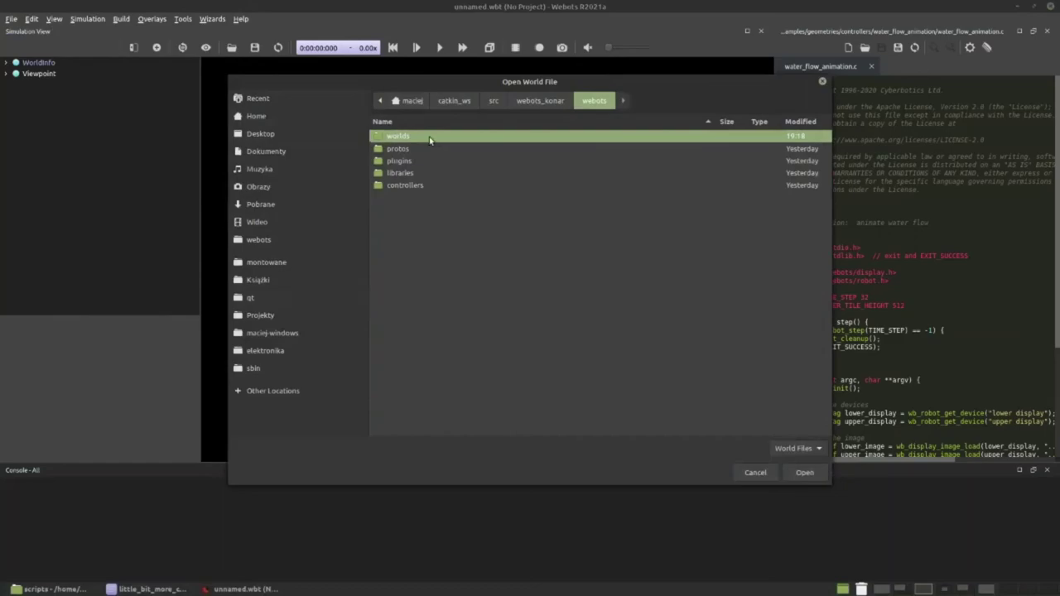
pyautogui.doubleClick(428, 138)
pyautogui.click(422, 162)
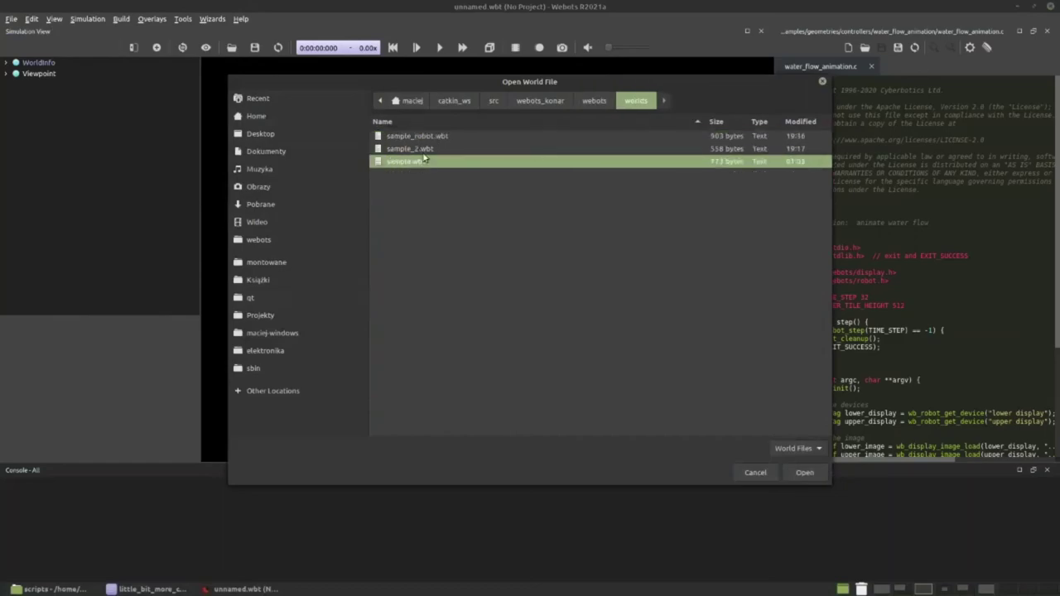
pyautogui.click(422, 151)
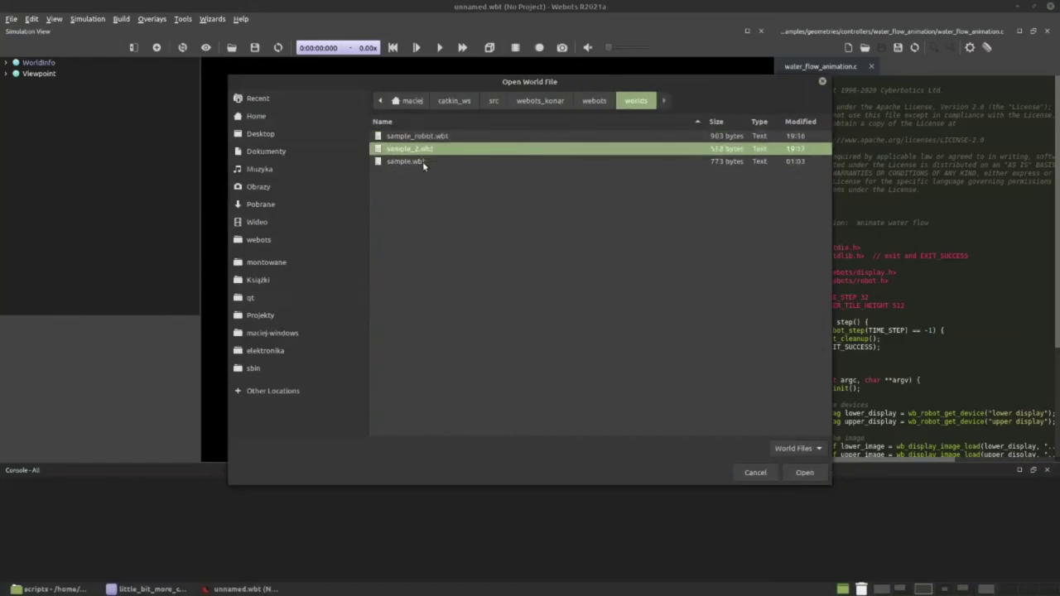
pyautogui.doubleClick(424, 150)
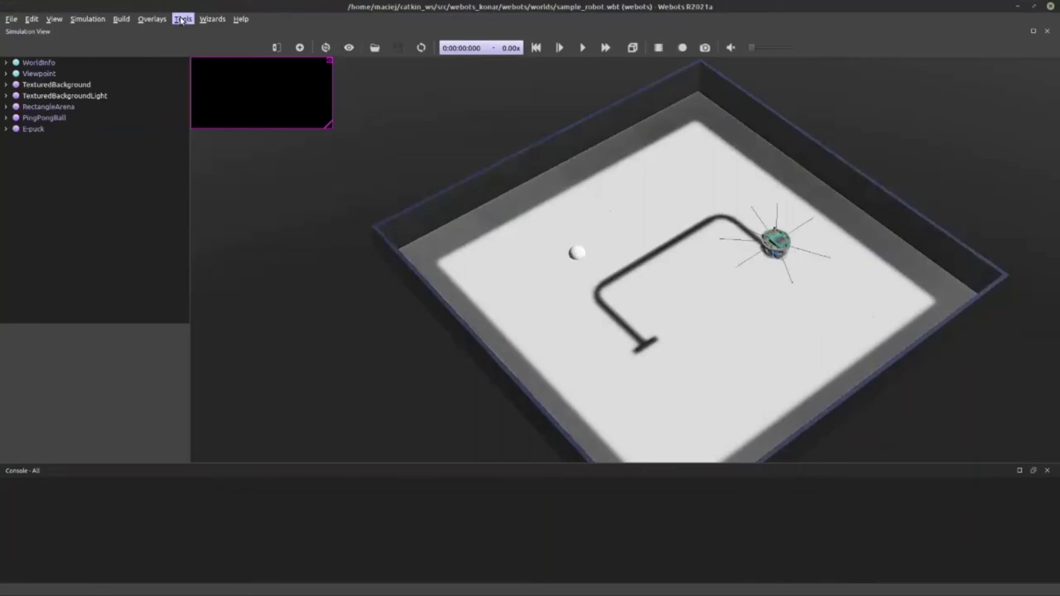
# Go through the new physics plugin wizard with language C up to the list of files for my_physics, and cancel it
pyautogui.click(212, 19)
pyautogui.moveTo(177, 20)
pyautogui.moveTo(212, 18)
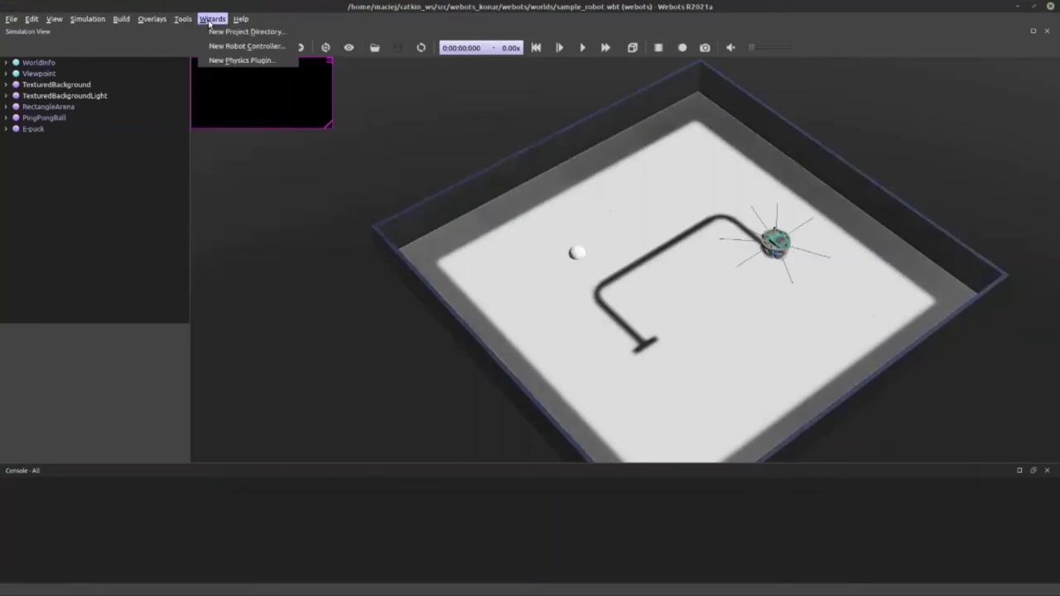
pyautogui.click(217, 59)
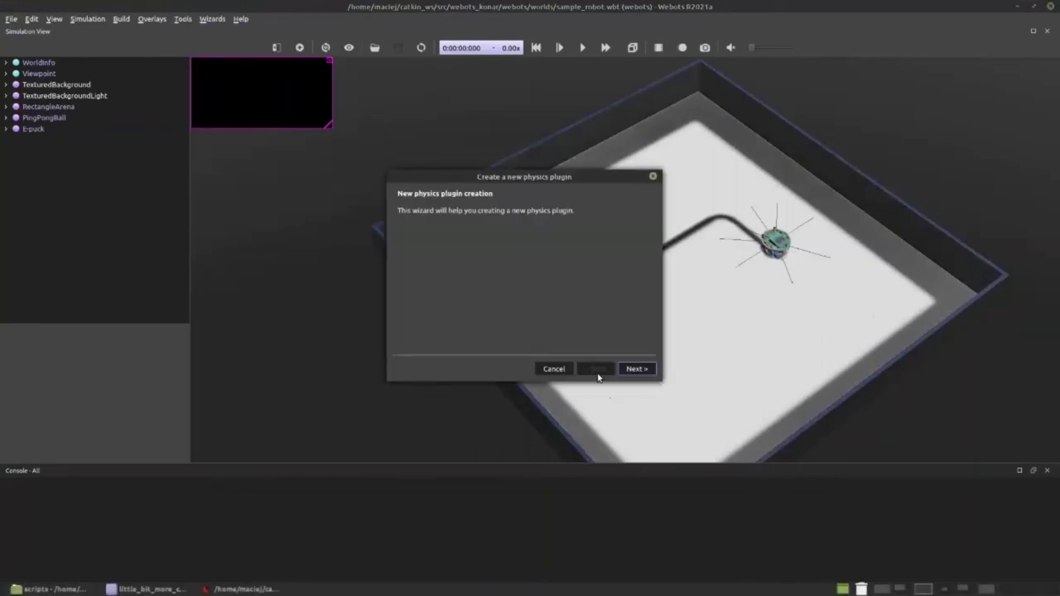
pyautogui.click(635, 368)
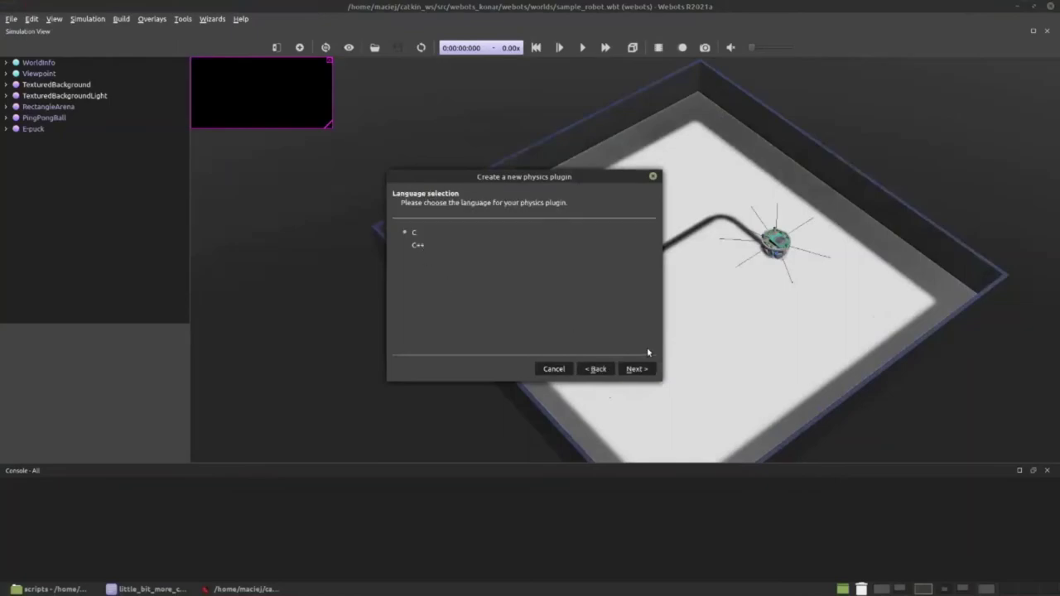
pyautogui.click(635, 369)
pyautogui.click(634, 370)
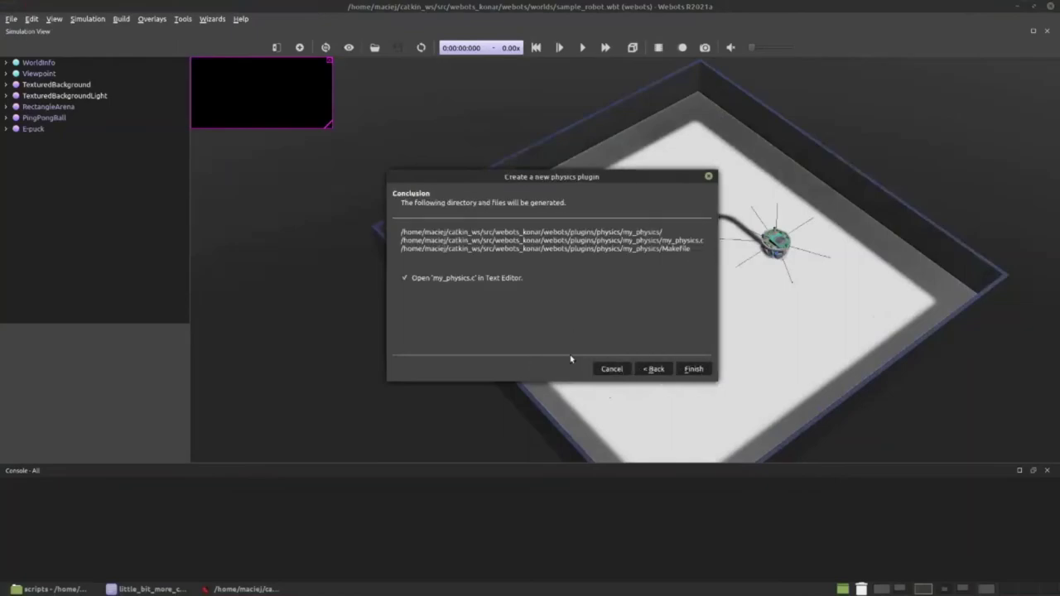
pyautogui.click(611, 368)
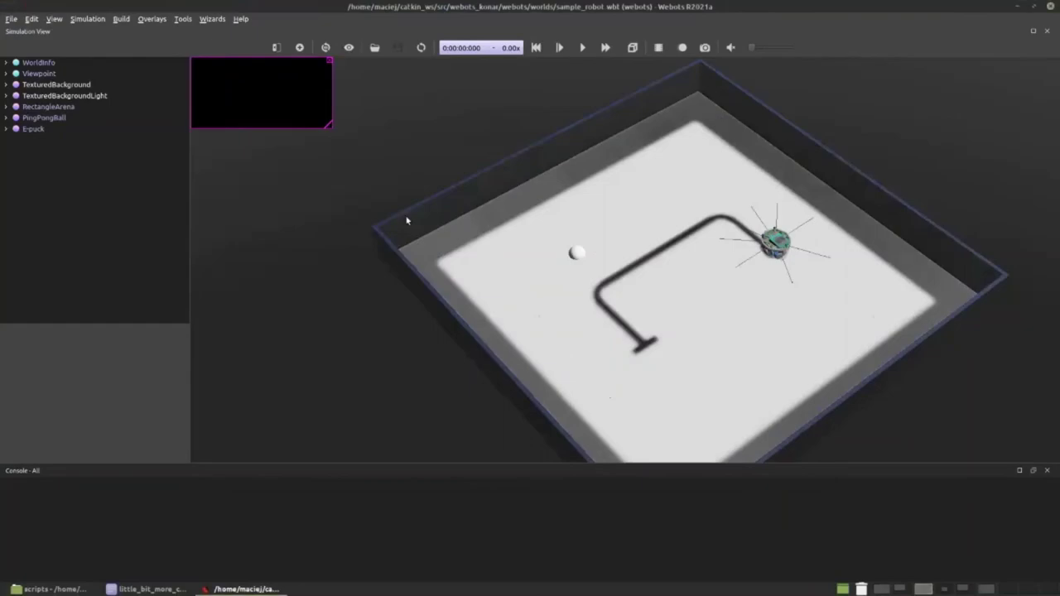
# Expand the WorldInfo node in the scene tree, look through its fields and select the node
pyautogui.click(212, 18)
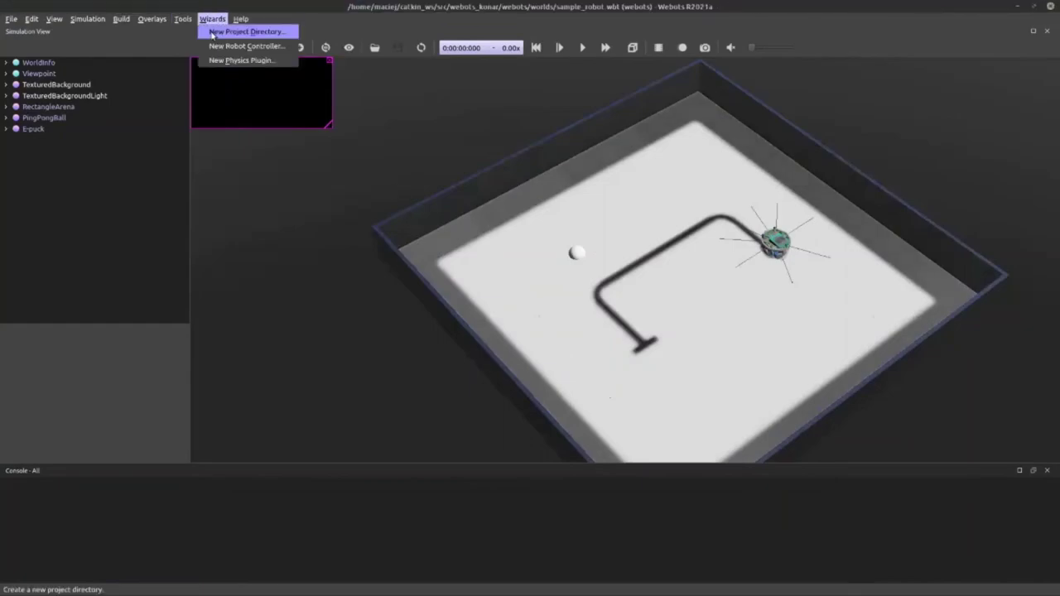
pyautogui.click(52, 132)
pyautogui.doubleClick(12, 62)
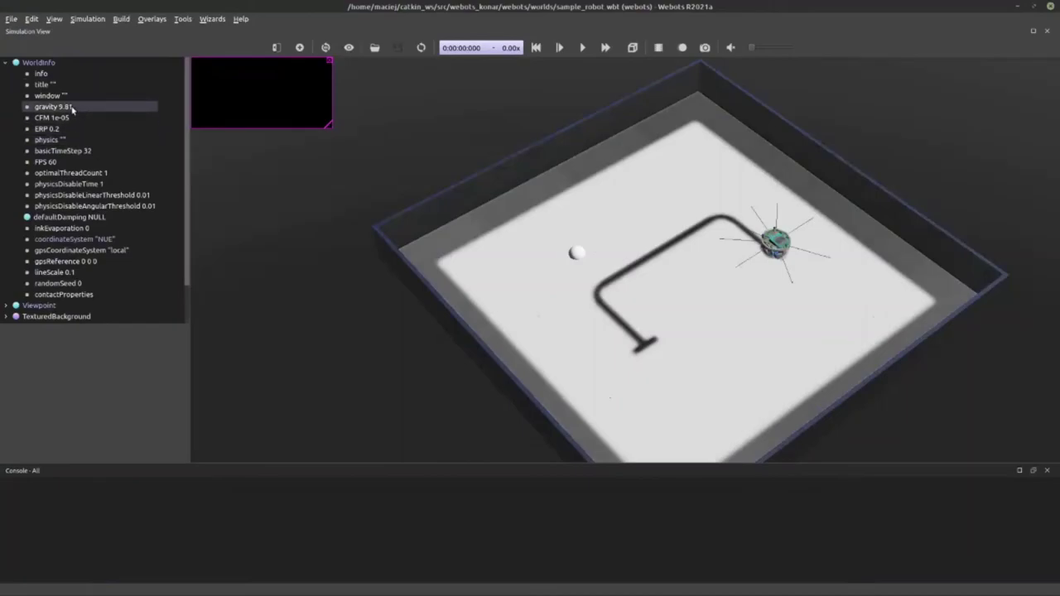
pyautogui.scroll(-2, 73, 109)
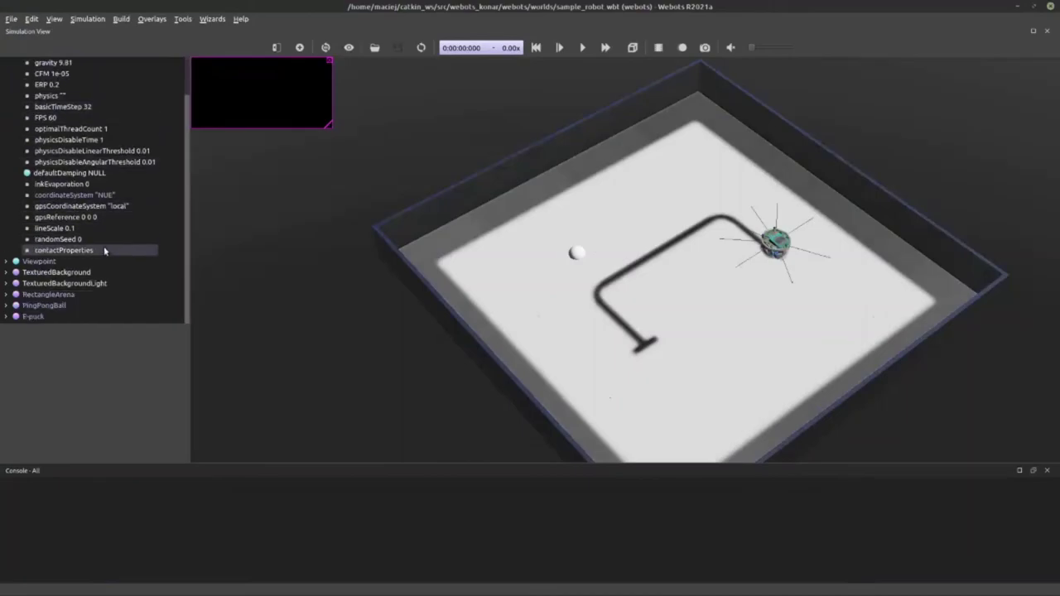
pyautogui.scroll(1, 105, 250)
pyautogui.scroll(1, 105, 250)
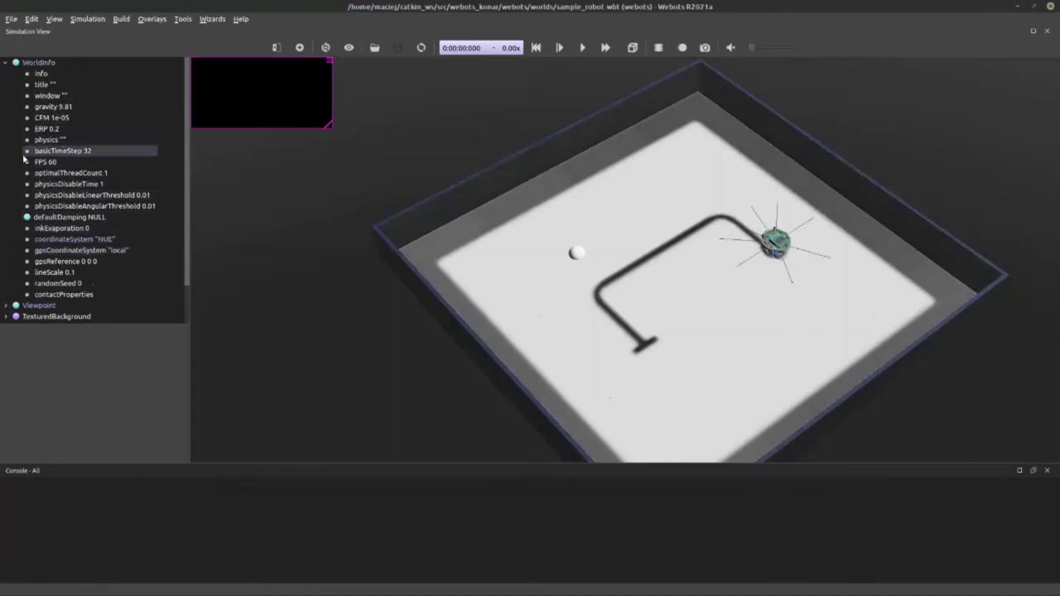
pyautogui.rightClick(4, 81)
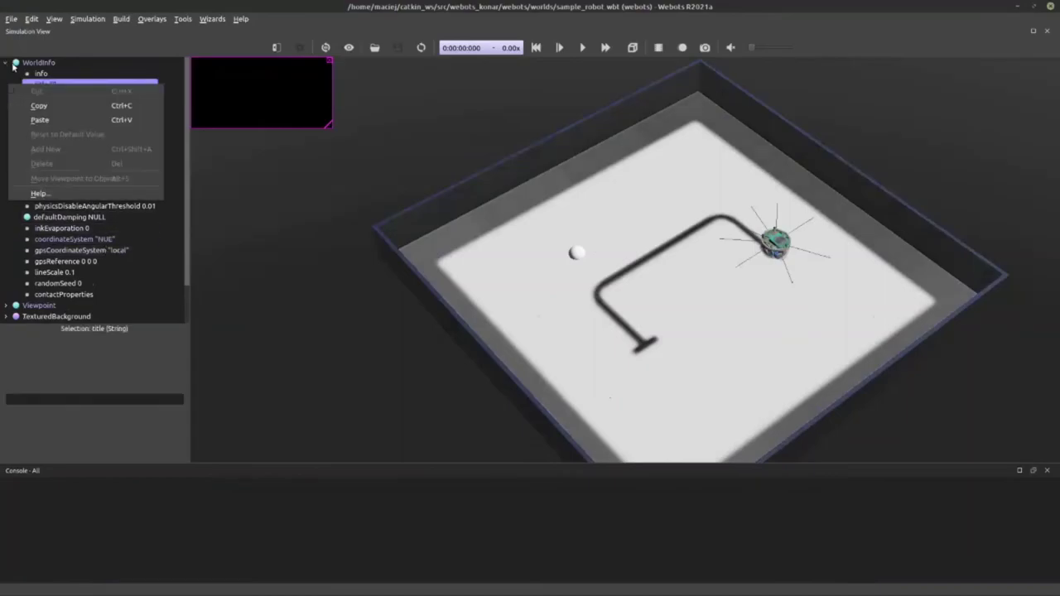
pyautogui.click(27, 63)
pyautogui.click(33, 63)
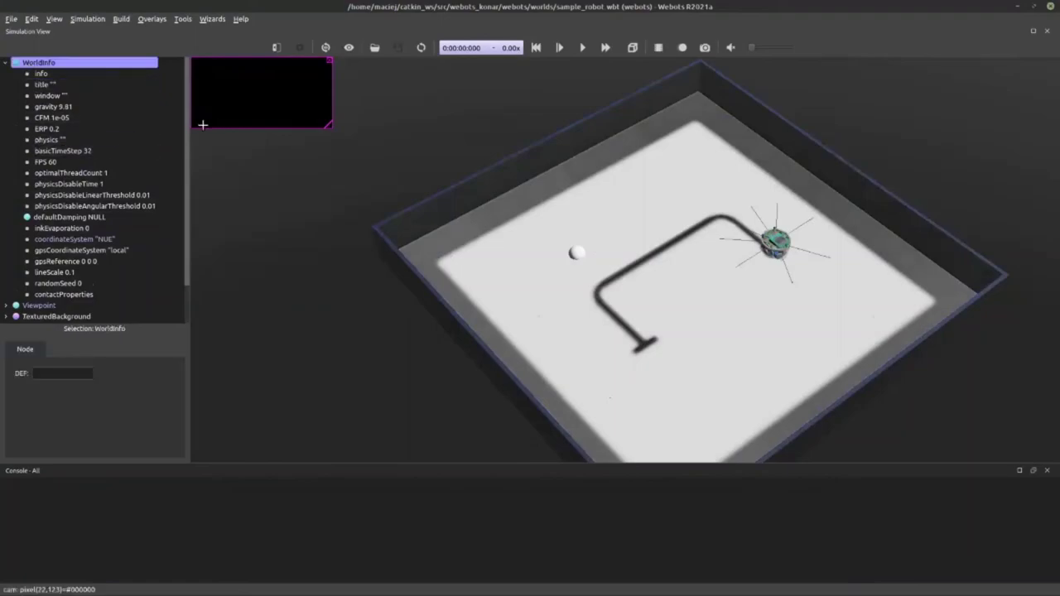
# Try to edit the world's physics plugin, declining to create a new one
pyautogui.click(214, 20)
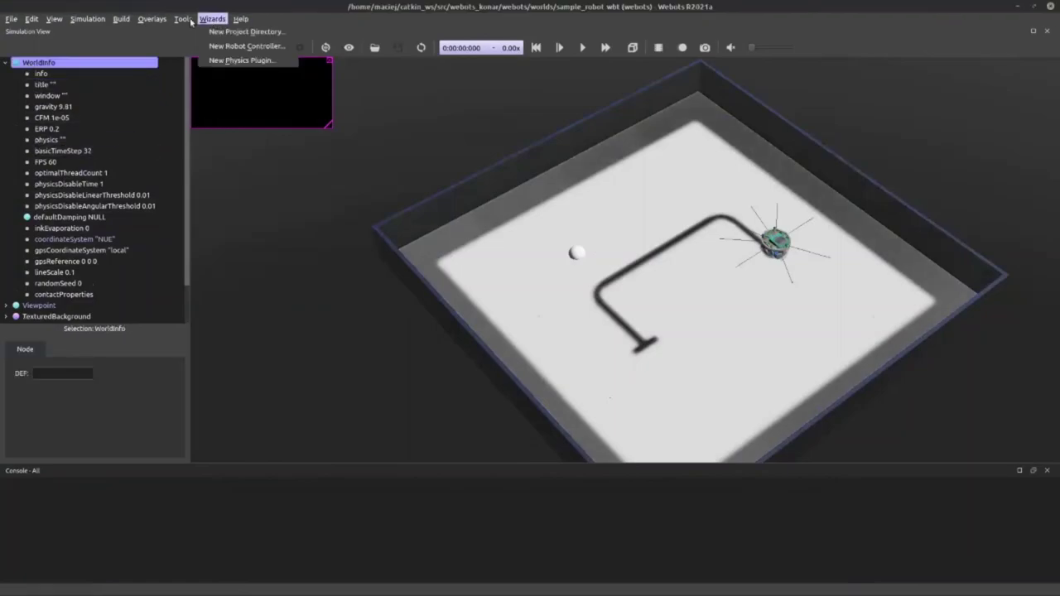
pyautogui.moveTo(175, 24)
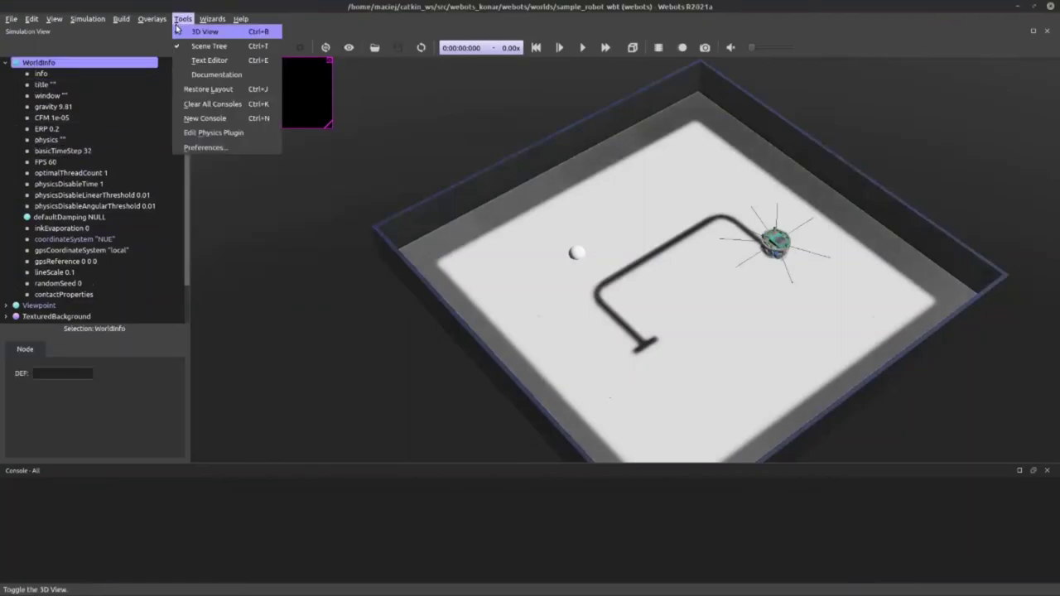
pyautogui.click(227, 136)
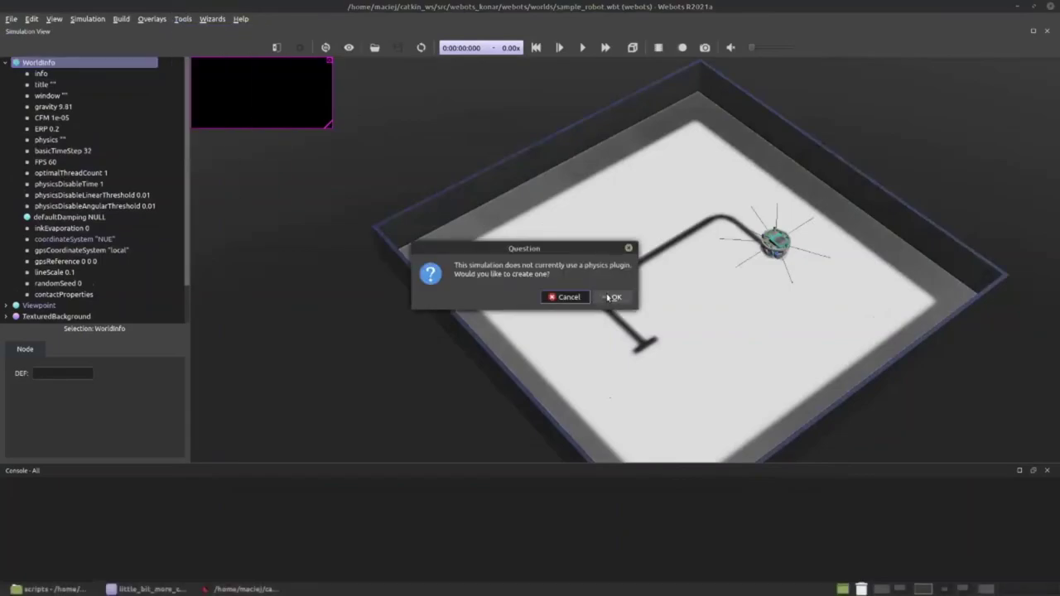
pyautogui.click(548, 300)
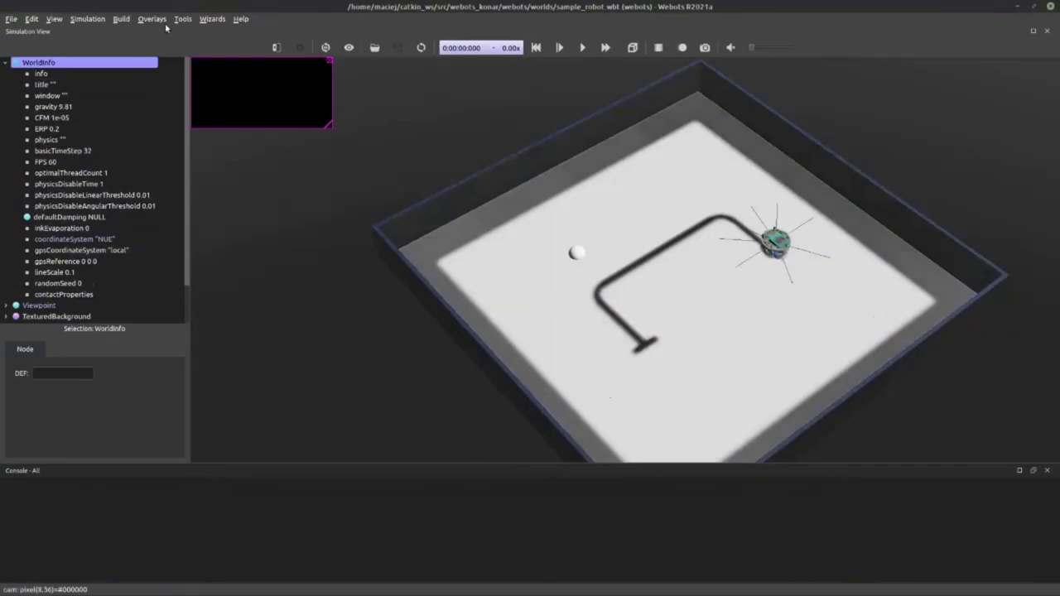
pyautogui.click(154, 19)
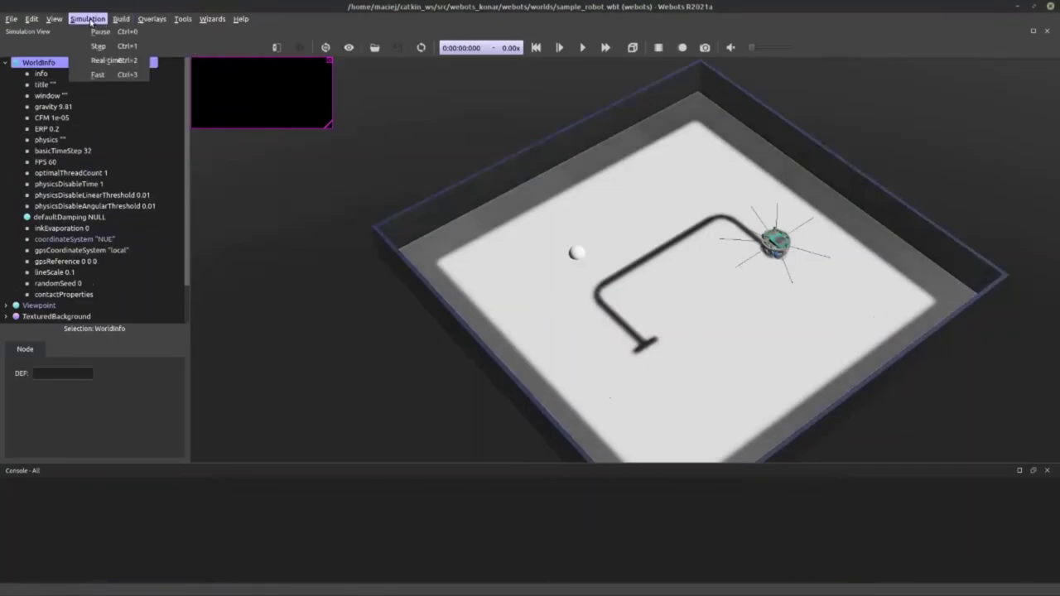
pyautogui.moveTo(55, 22)
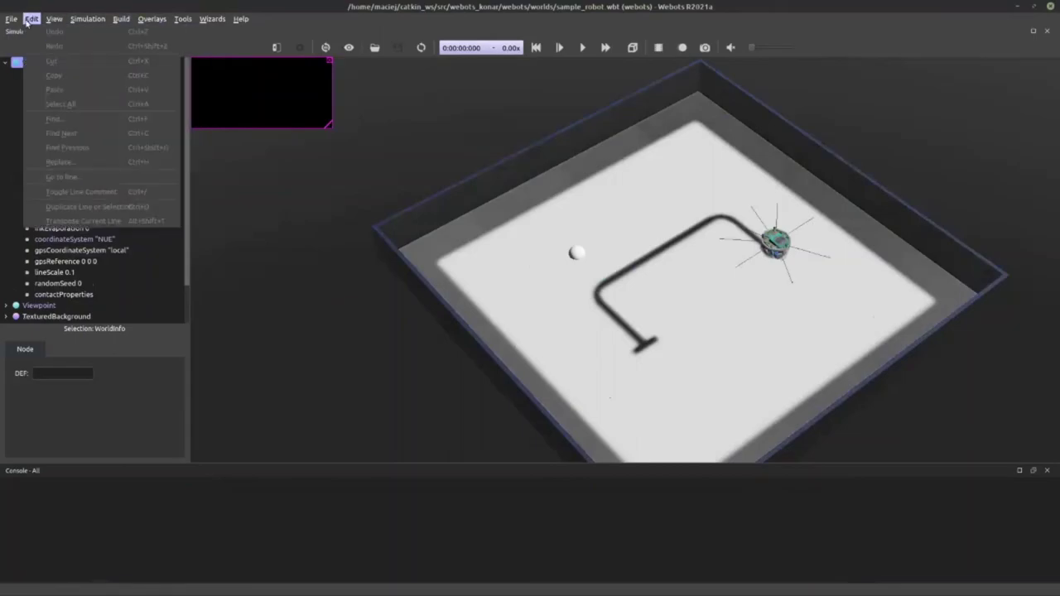
pyautogui.moveTo(8, 18)
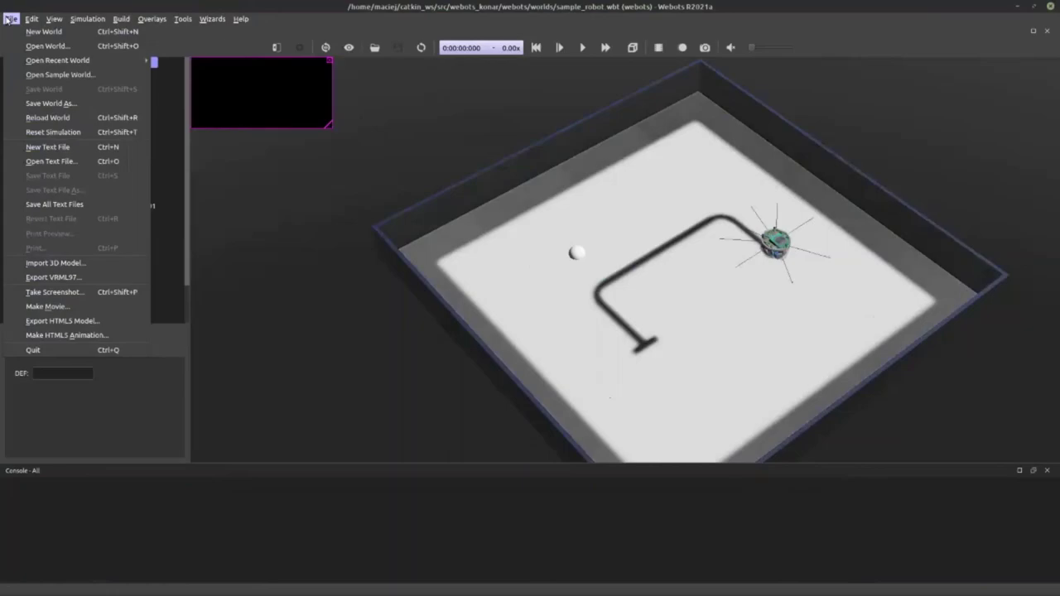
pyautogui.click(342, 209)
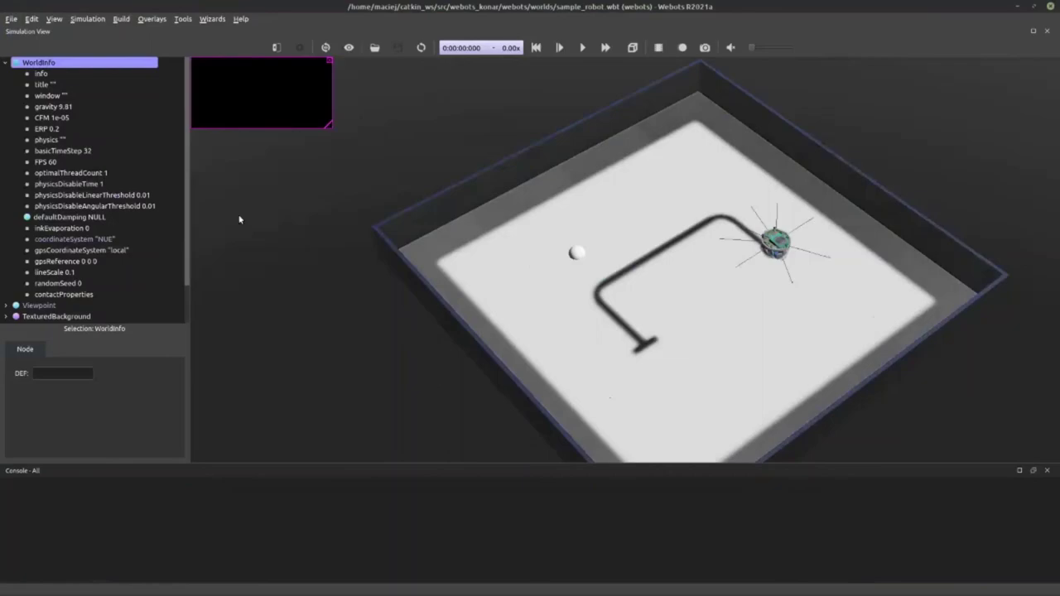
# Bring up the list of sample worlds and look through the howto and mybot categories under samples
pyautogui.click(12, 18)
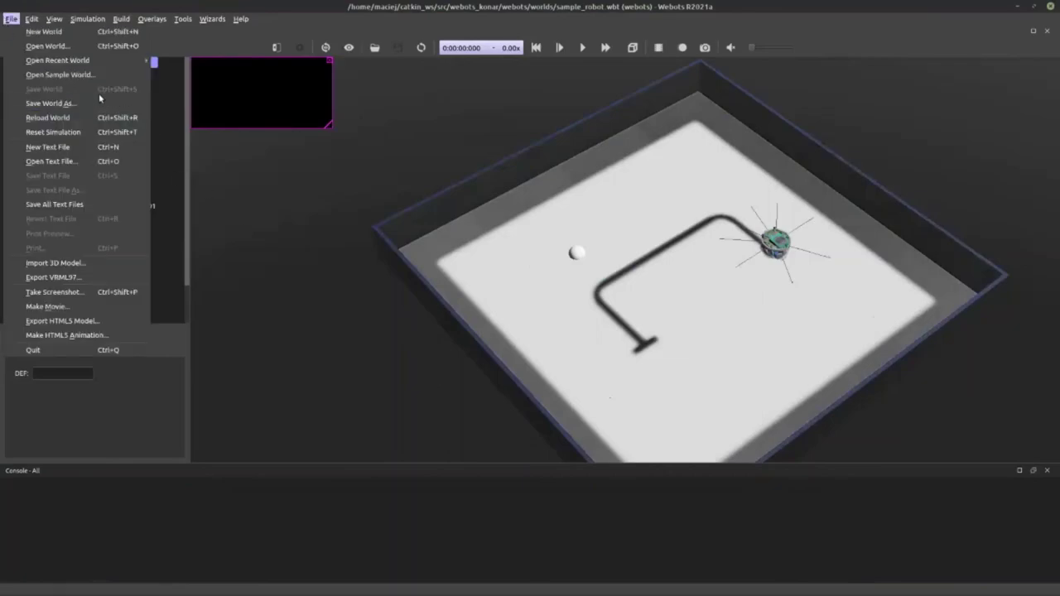
pyautogui.click(62, 75)
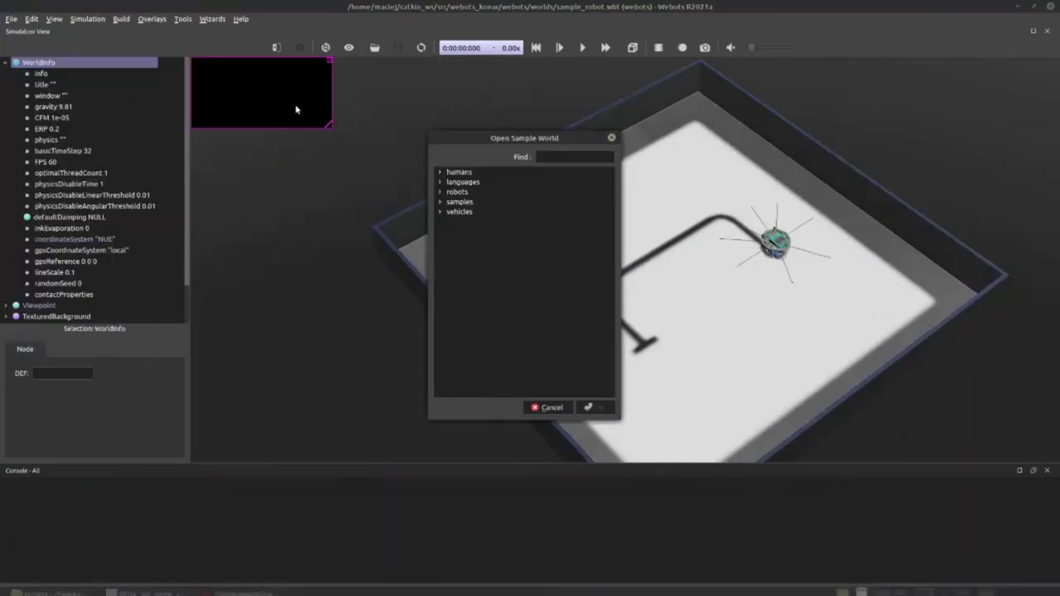
pyautogui.click(441, 202)
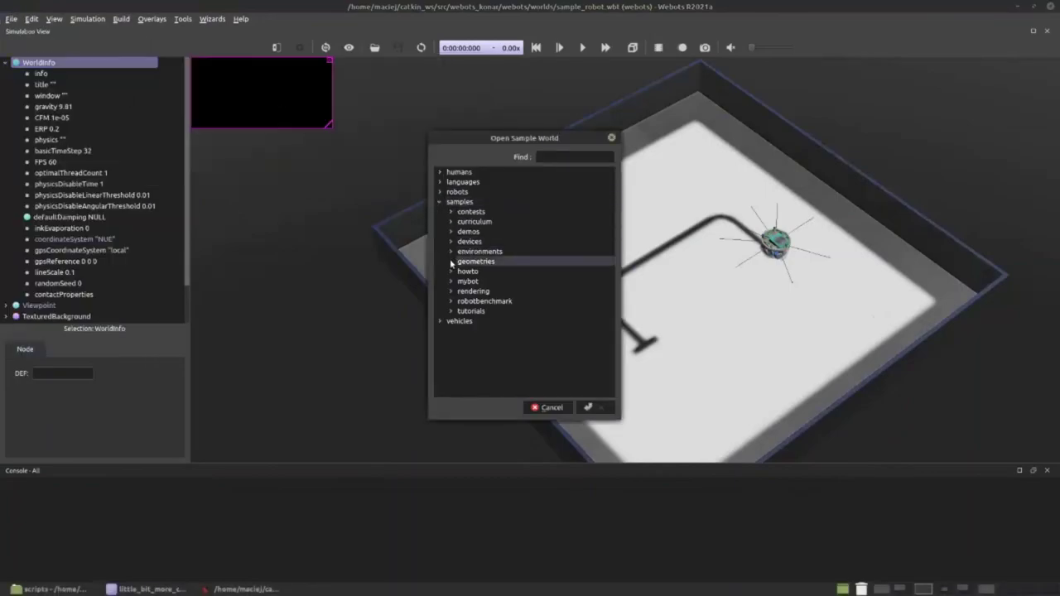
pyautogui.click(452, 273)
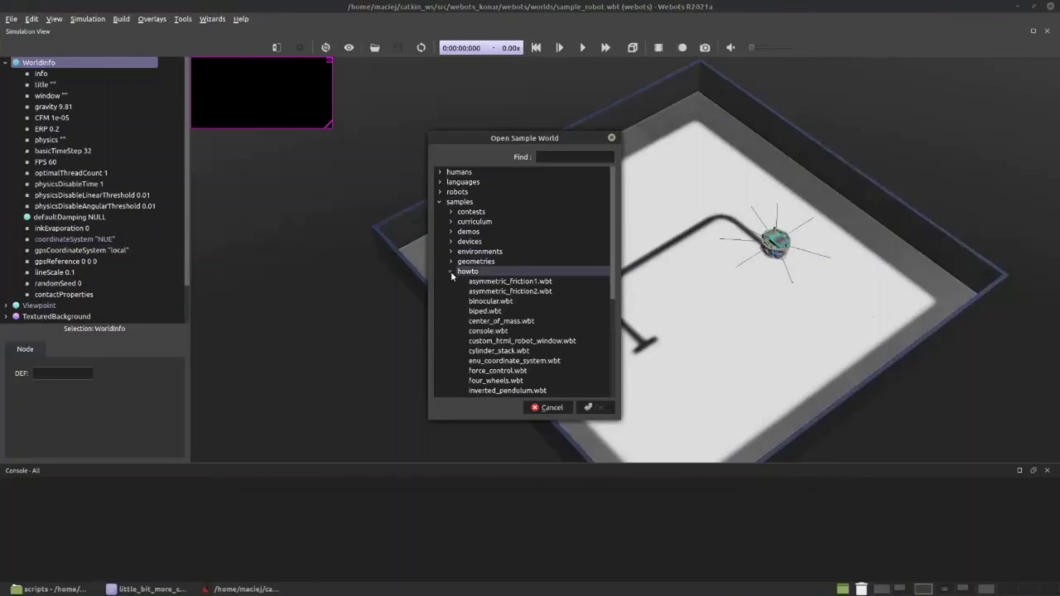
pyautogui.scroll(-3, 464, 282)
pyautogui.scroll(2, 456, 253)
pyautogui.click(452, 242)
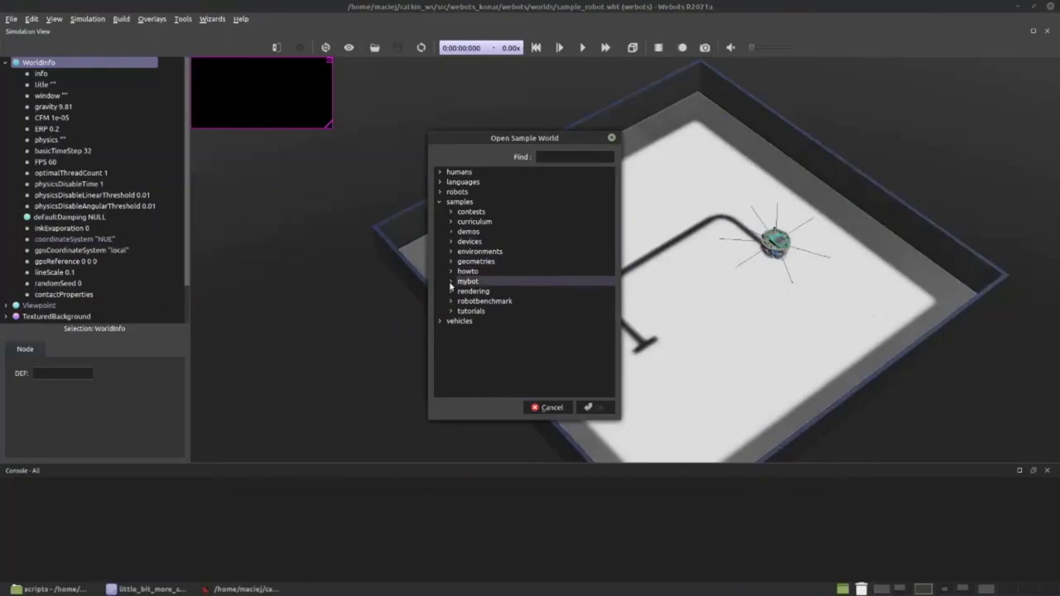
pyautogui.click(451, 281)
pyautogui.click(451, 272)
pyautogui.click(449, 272)
pyautogui.click(449, 270)
pyautogui.scroll(-2, 449, 265)
pyautogui.scroll(2, 448, 266)
pyautogui.click(450, 272)
# Look through the environments, demos, tutorials and geometries categories of the samples worlds
pyautogui.click(451, 251)
pyautogui.click(450, 252)
pyautogui.click(451, 232)
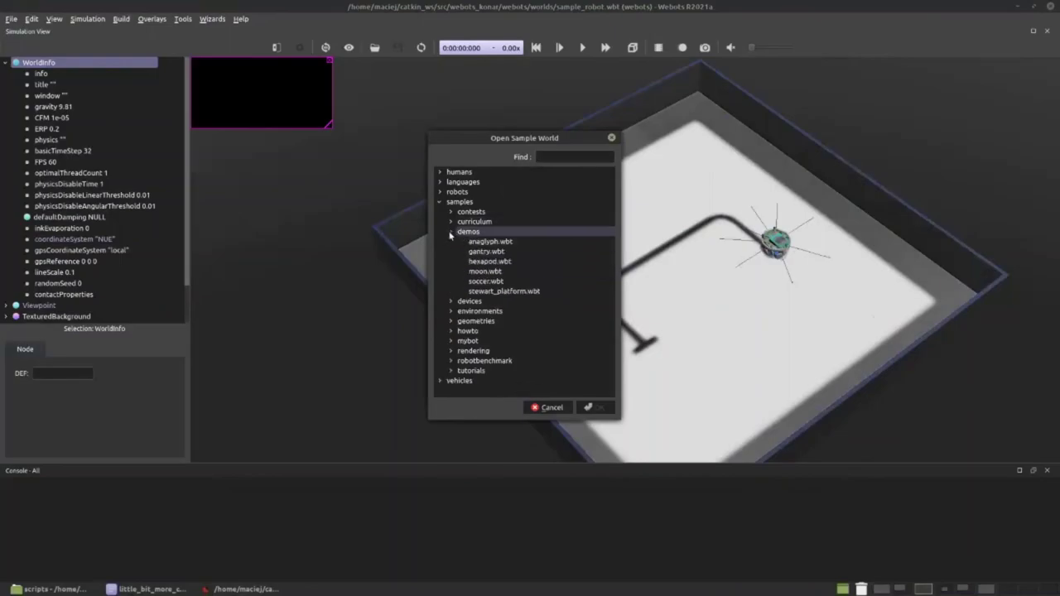
pyautogui.click(450, 233)
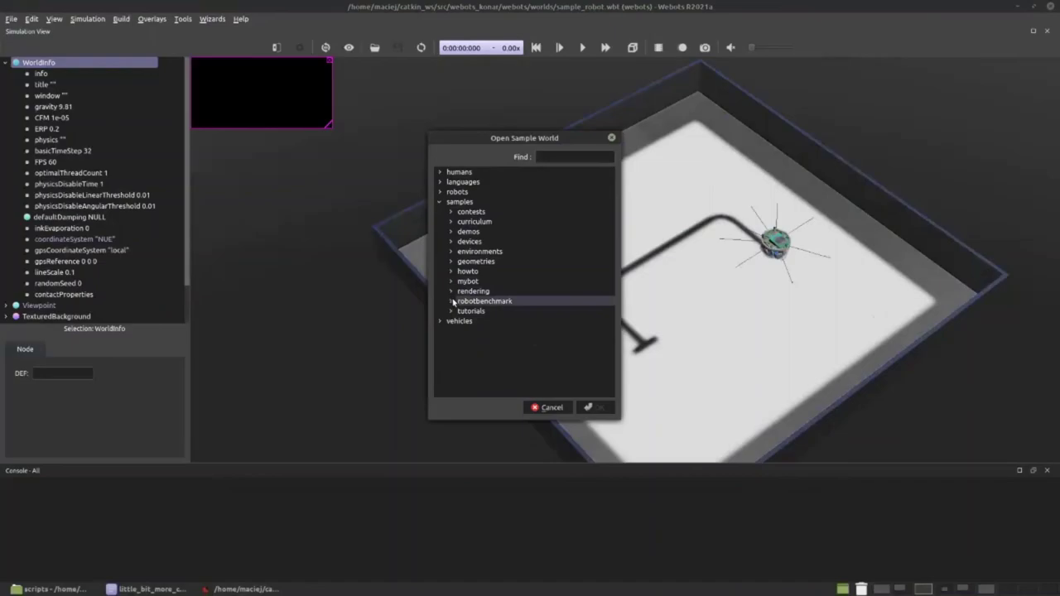
pyautogui.click(450, 312)
pyautogui.click(451, 311)
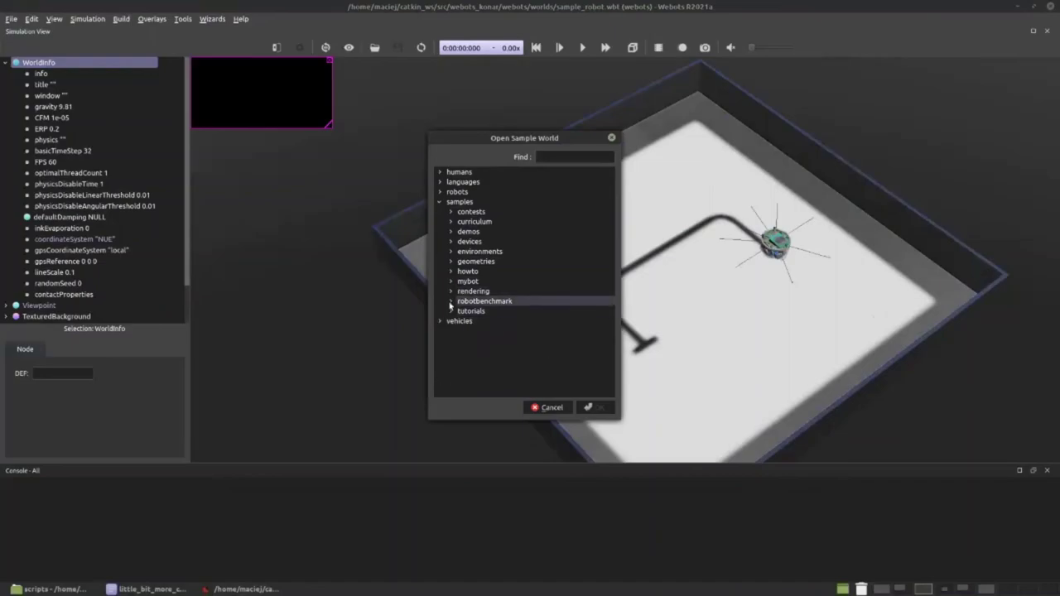
pyautogui.click(451, 262)
pyautogui.scroll(-2, 450, 266)
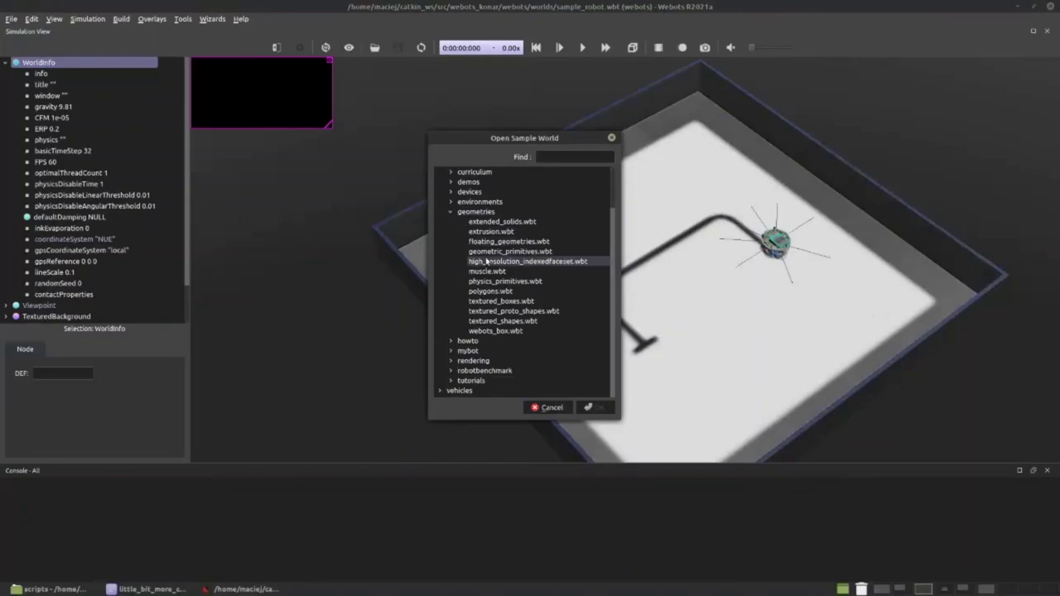
pyautogui.click(448, 212)
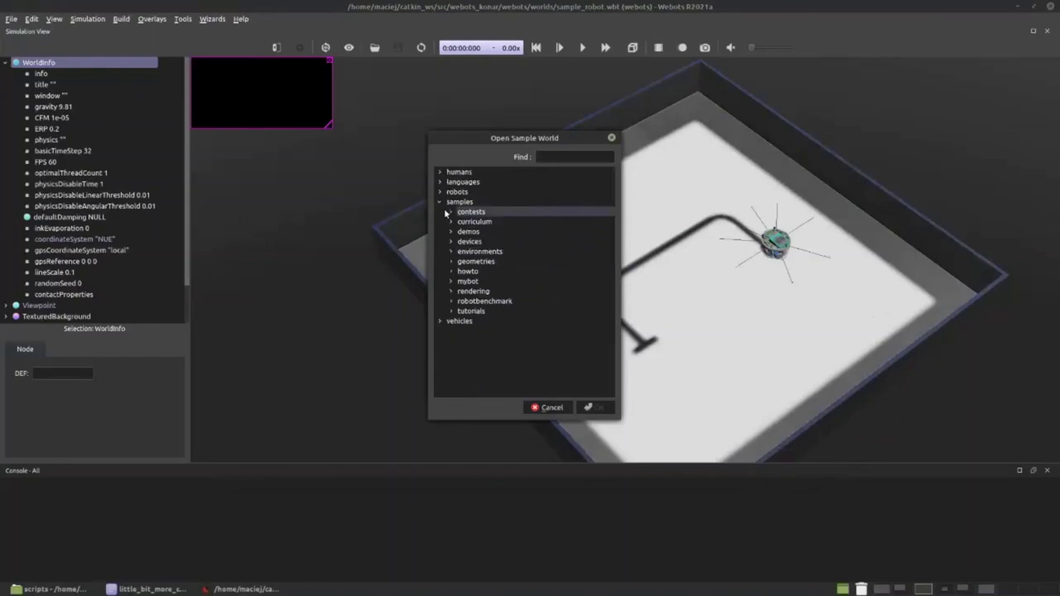
# Browse the devices, curriculum, environments and rendering categories of the samples, and revisit demos and geometries
pyautogui.click(450, 241)
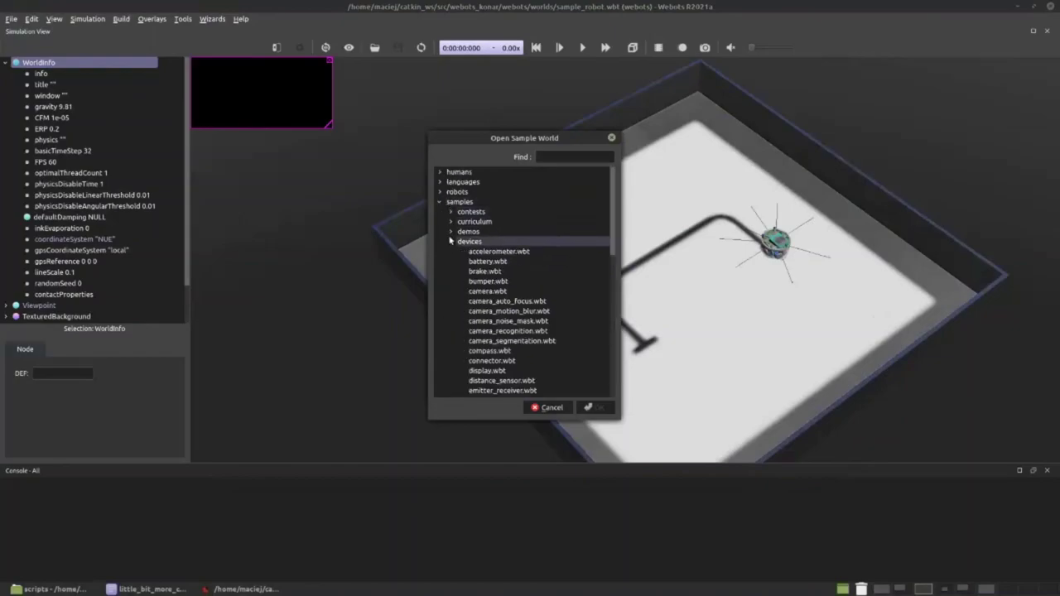
pyautogui.click(450, 241)
pyautogui.click(450, 231)
pyautogui.click(451, 222)
pyautogui.click(450, 220)
pyautogui.click(451, 231)
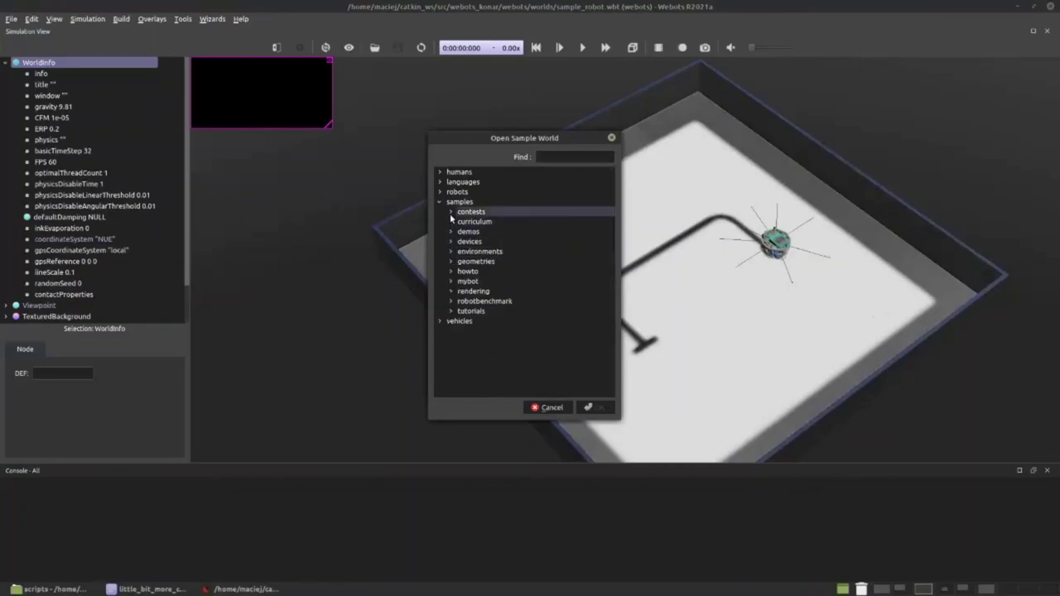
pyautogui.click(451, 262)
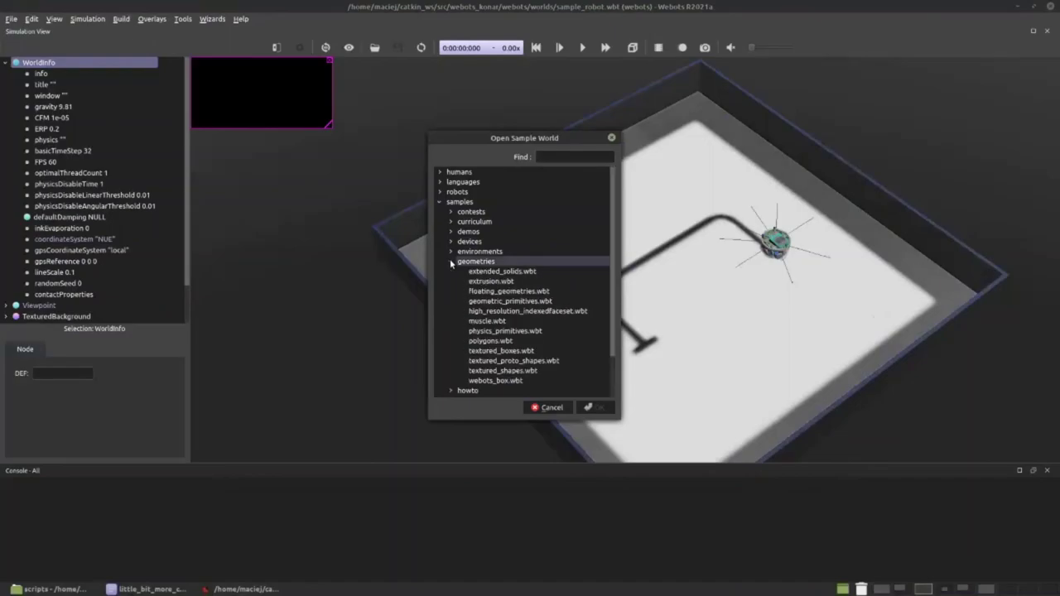
pyautogui.click(451, 261)
pyautogui.click(450, 252)
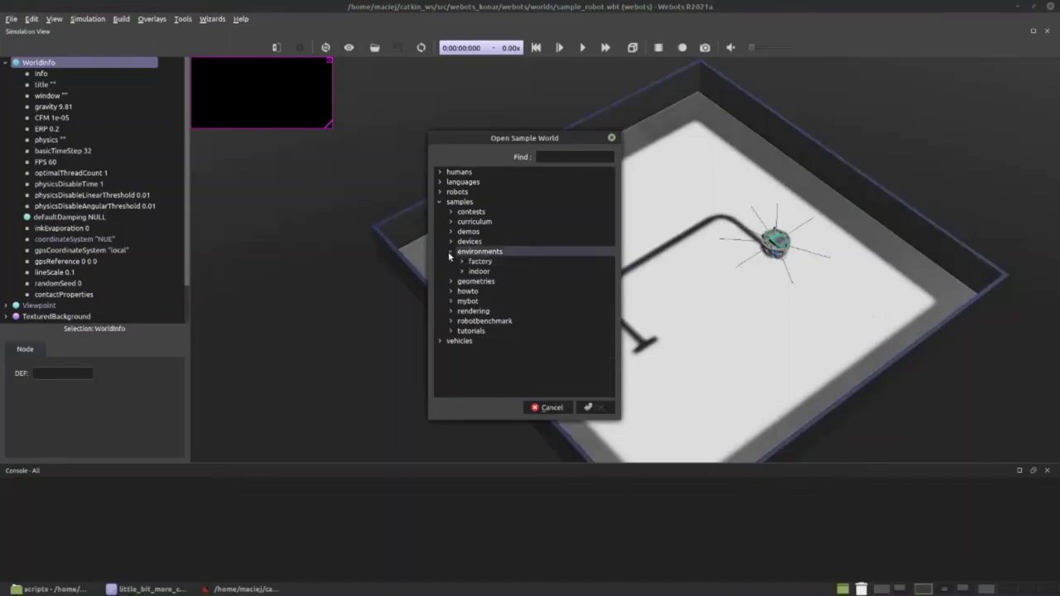
pyautogui.click(450, 253)
pyautogui.click(450, 292)
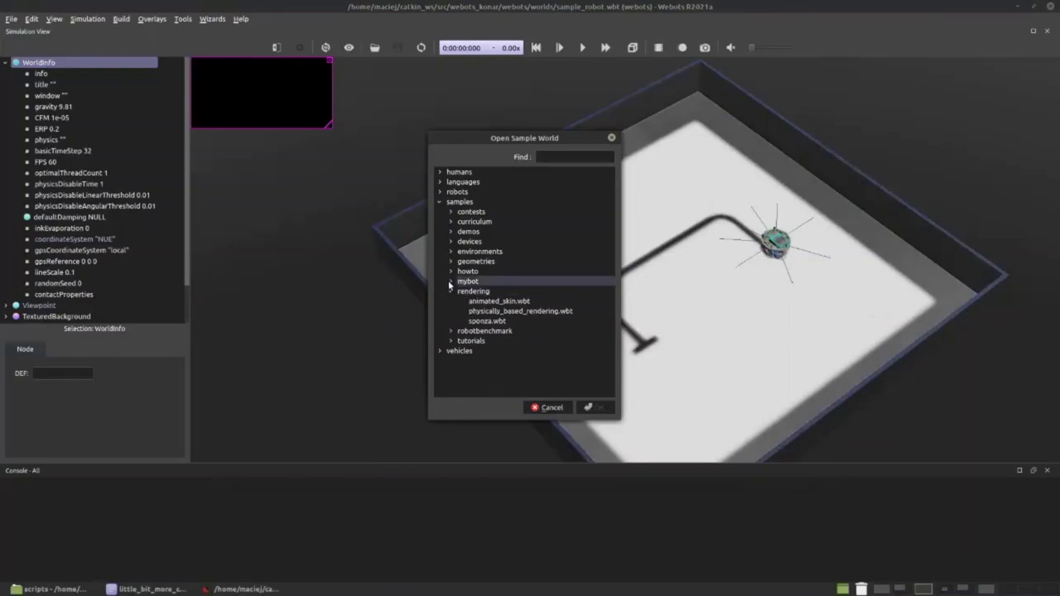
pyautogui.click(450, 282)
# Look through the howto samples and open the asymmetric_friction2.wbt world
pyautogui.click(449, 271)
pyautogui.scroll(-4, 532, 321)
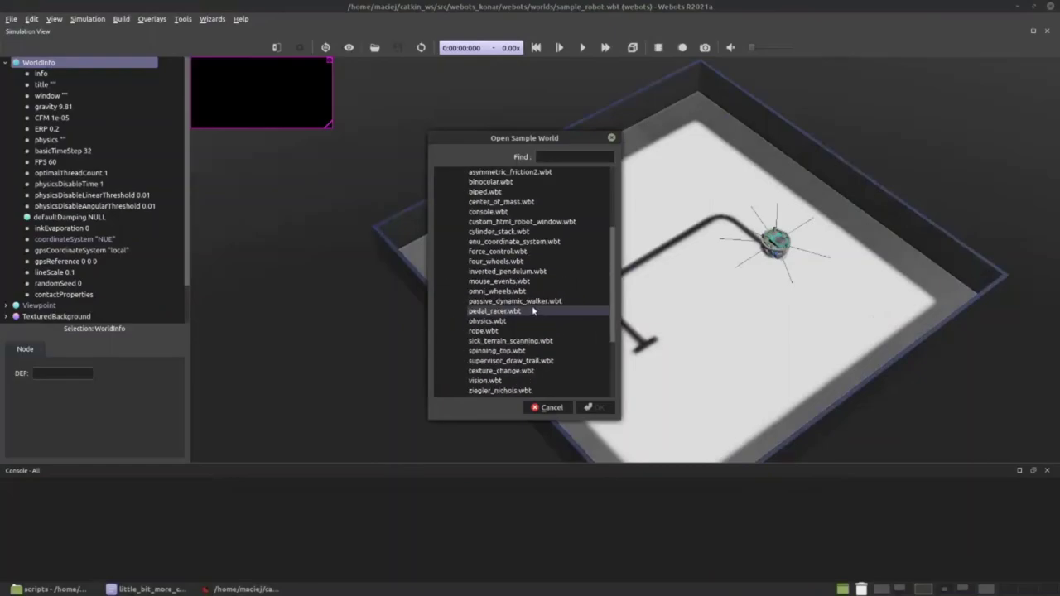
pyautogui.scroll(2, 533, 310)
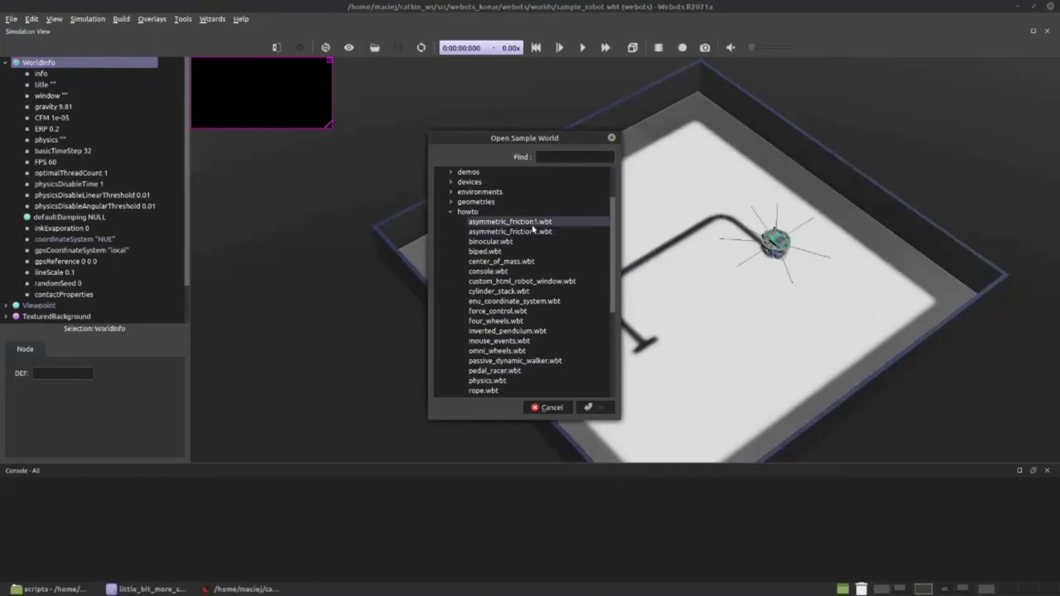
pyautogui.scroll(-1, 550, 230)
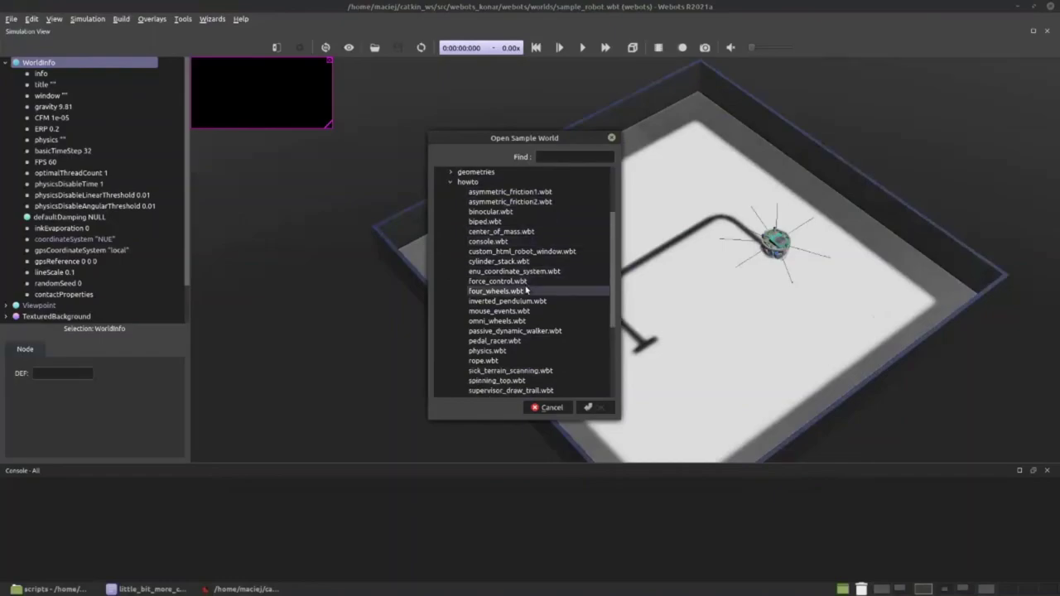
pyautogui.scroll(-2, 523, 288)
pyautogui.scroll(2, 546, 334)
pyautogui.click(512, 202)
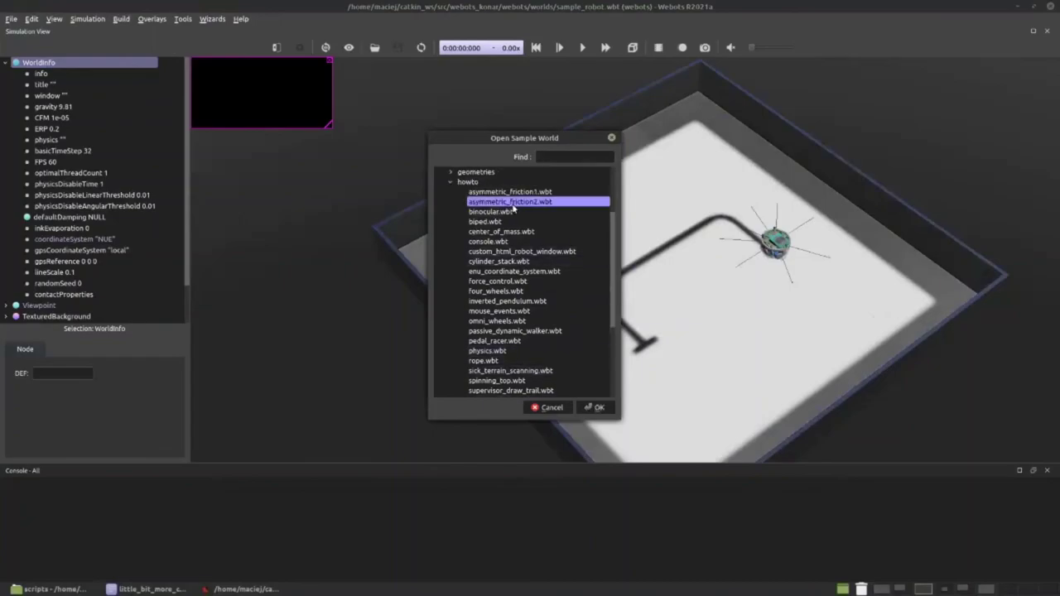
pyautogui.doubleClick(512, 203)
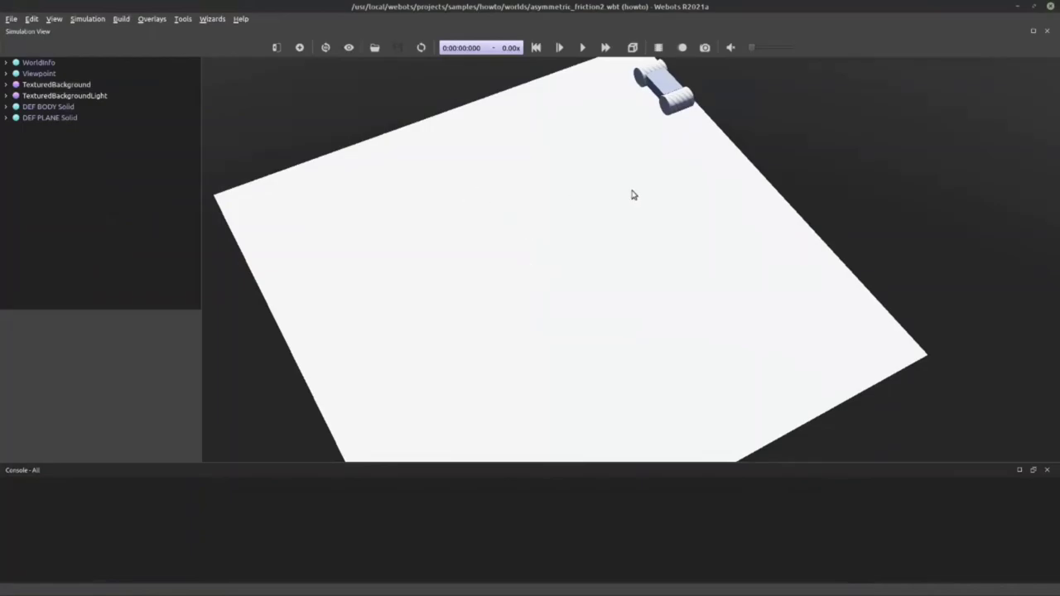
# Run the asymmetric friction simulation, select the BODY solid while it moves, and pause the simulation
pyautogui.click(583, 49)
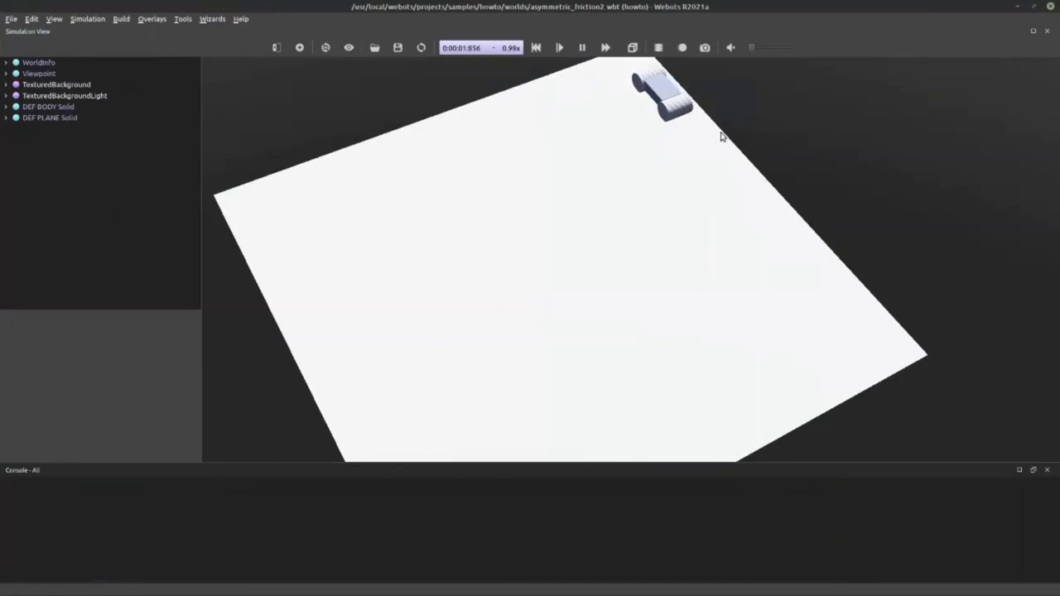
pyautogui.click(664, 124)
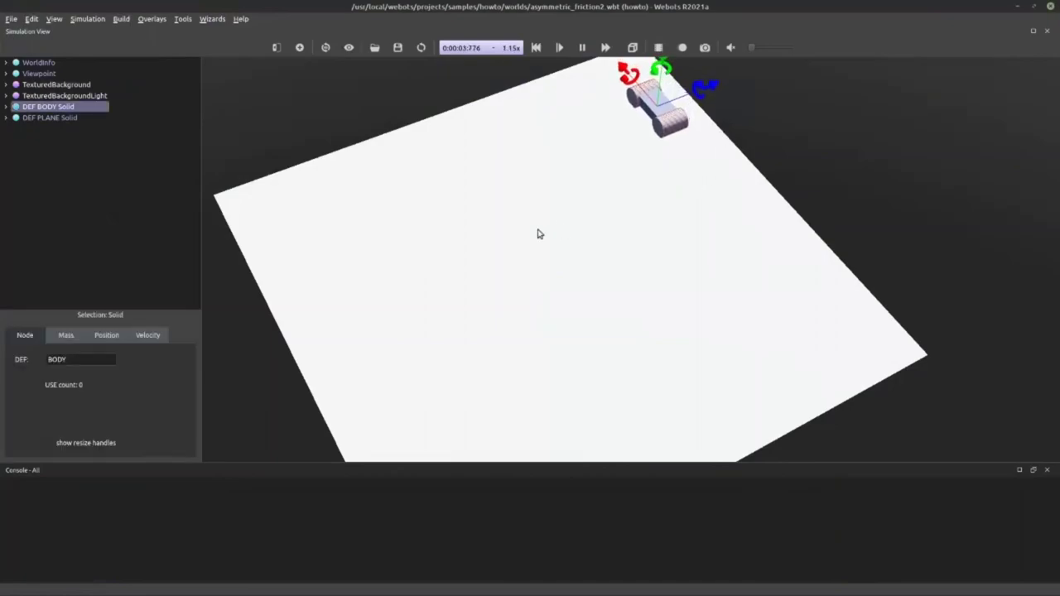
pyautogui.click(27, 118)
pyautogui.click(25, 107)
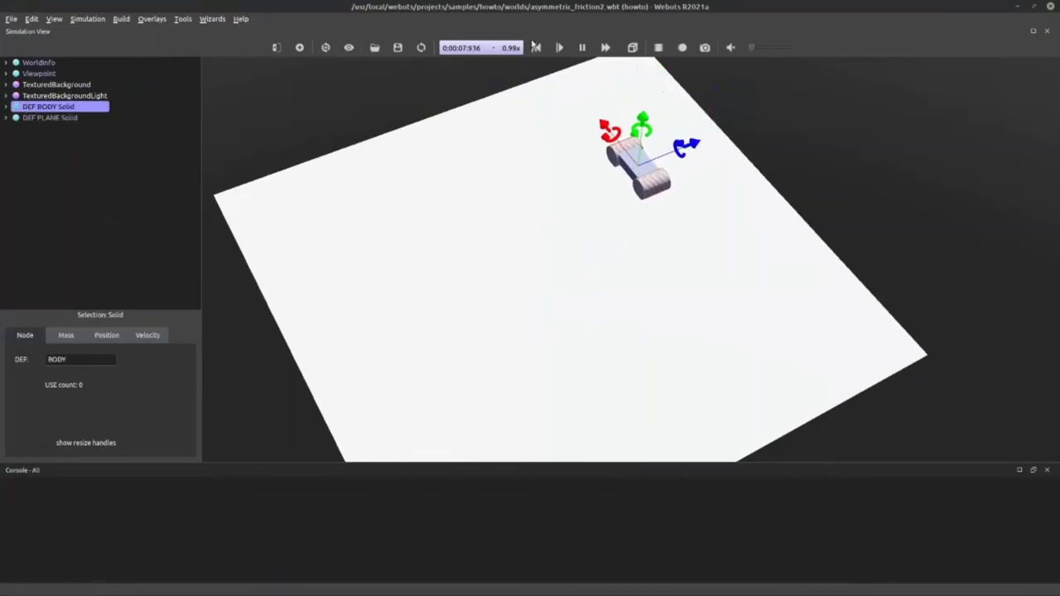
pyautogui.click(583, 47)
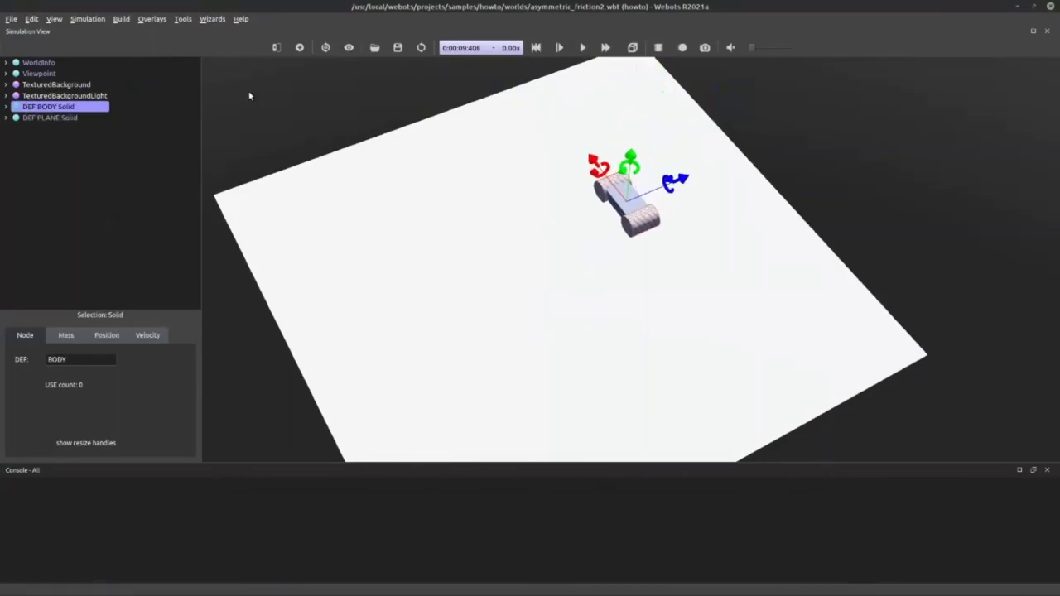
# Expand the BODY solid and its boundingObject group, and select the FRONT_WHEEL reference
pyautogui.click(8, 108)
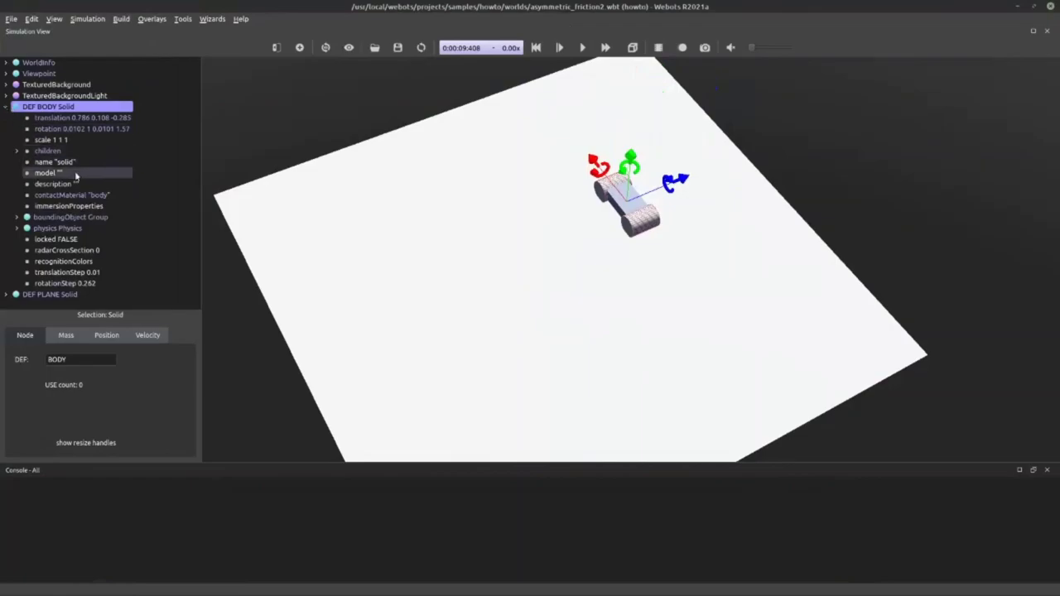
pyautogui.click(17, 218)
pyautogui.click(31, 227)
pyautogui.scroll(-1, 49, 241)
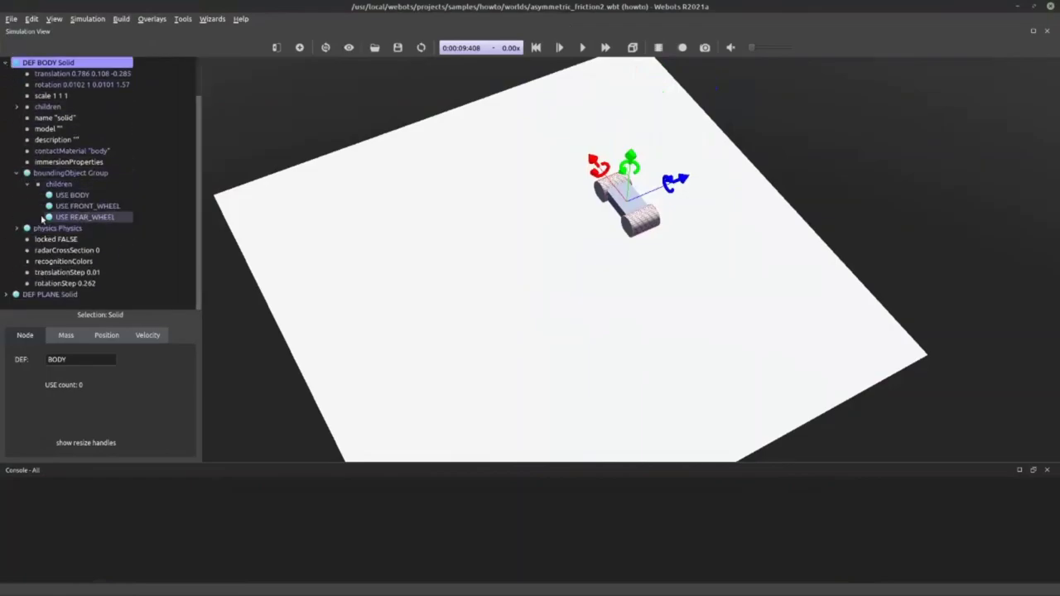
pyautogui.click(66, 207)
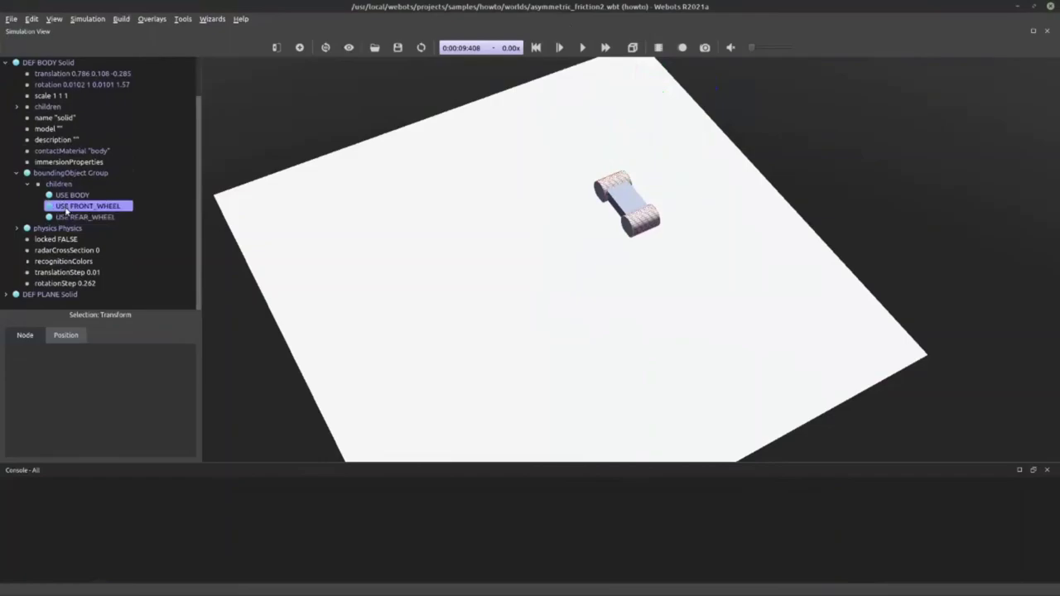
pyautogui.rightClick(66, 210)
pyautogui.click(58, 209)
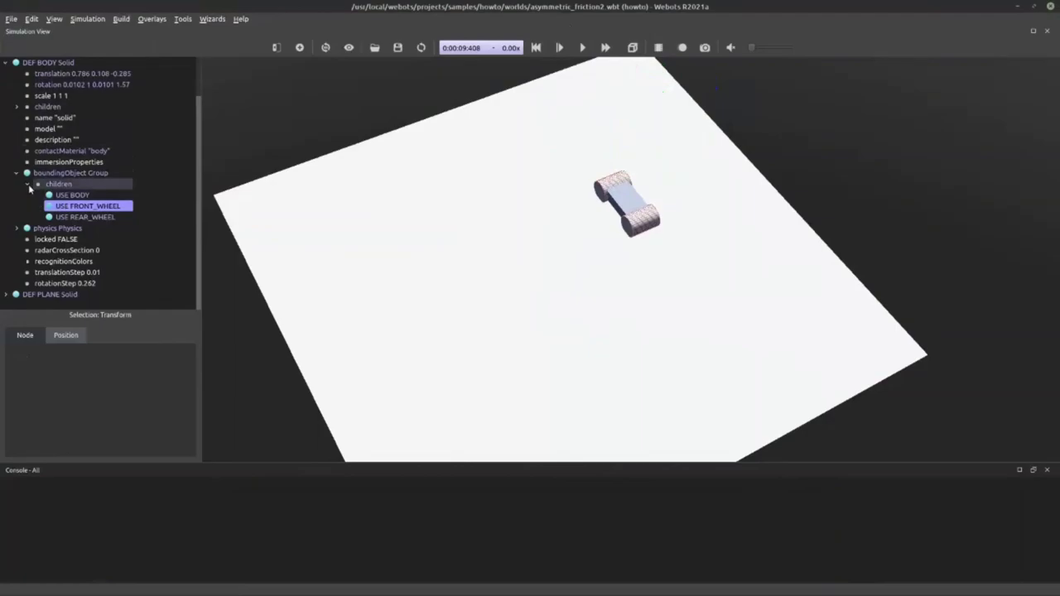
pyautogui.click(54, 19)
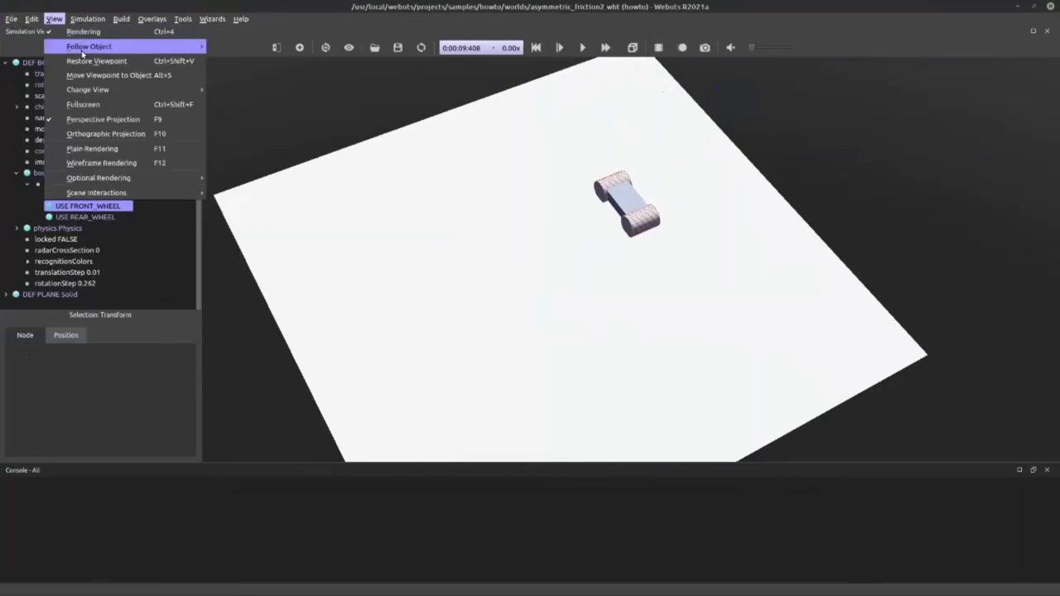
pyautogui.click(622, 202)
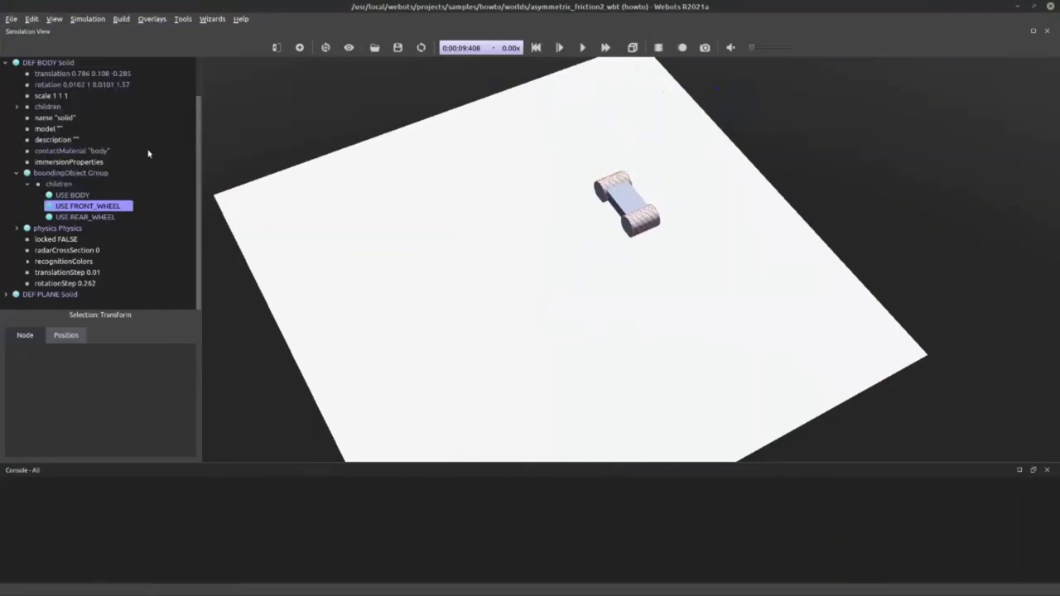
pyautogui.scroll(2, 135, 108)
pyautogui.rightClick(22, 110)
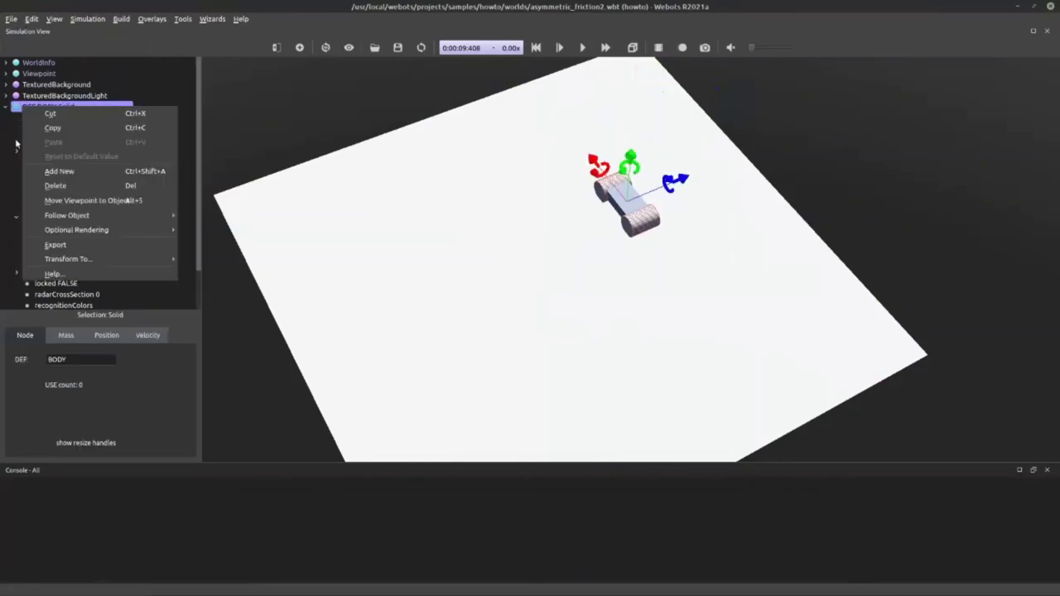
pyautogui.click(16, 144)
# Expand the BODY solid's physics node and look through its fields
pyautogui.scroll(-2, 75, 166)
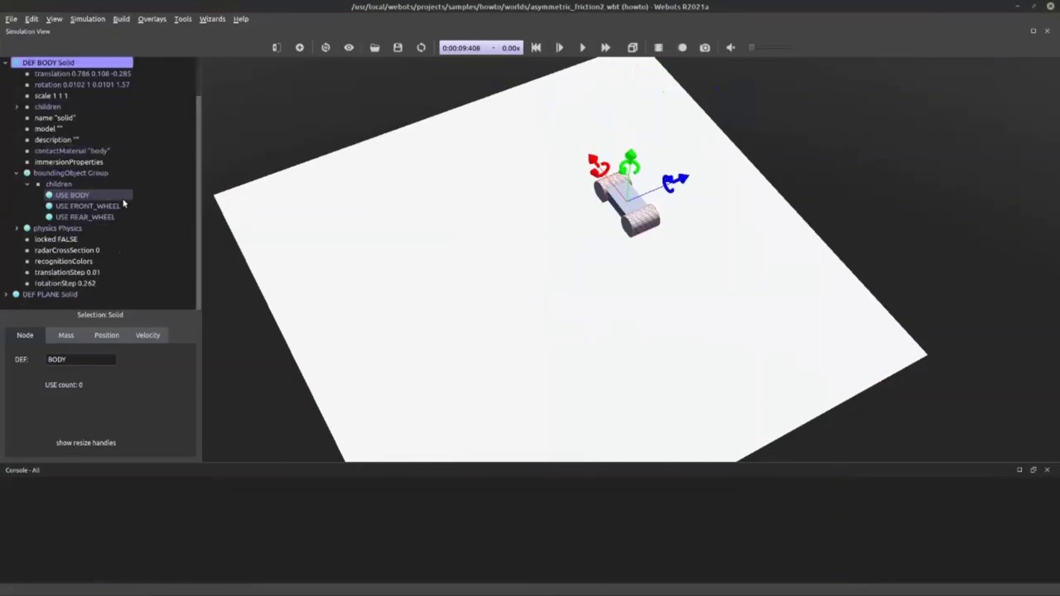
pyautogui.click(17, 230)
pyautogui.scroll(-1, 18, 234)
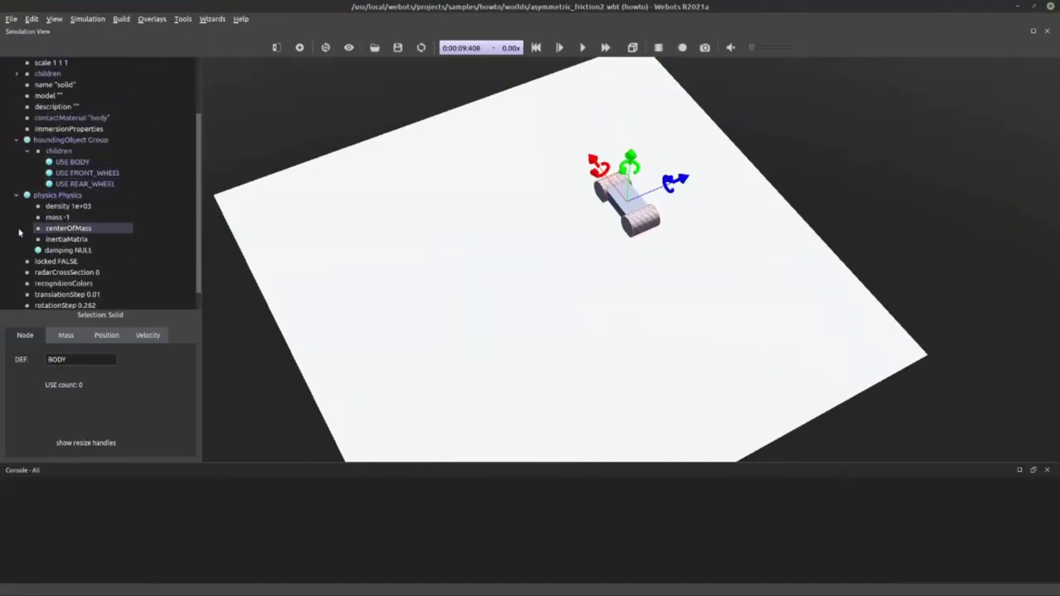
pyautogui.scroll(1, 51, 240)
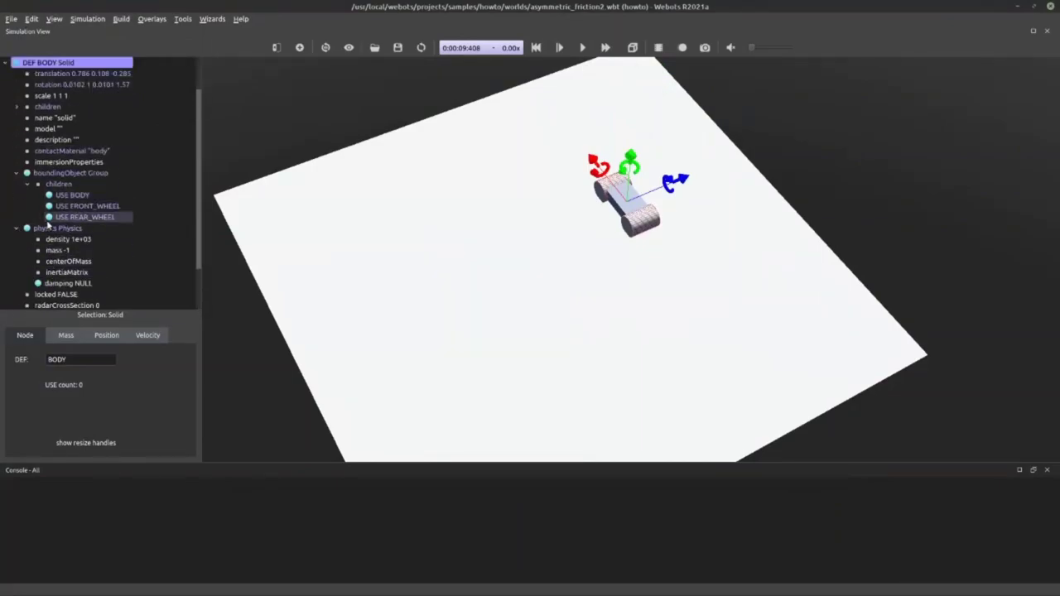
# Expand the BODY solid's children and examine the front and rear wheel transforms down to the CYL shape
pyautogui.click(17, 107)
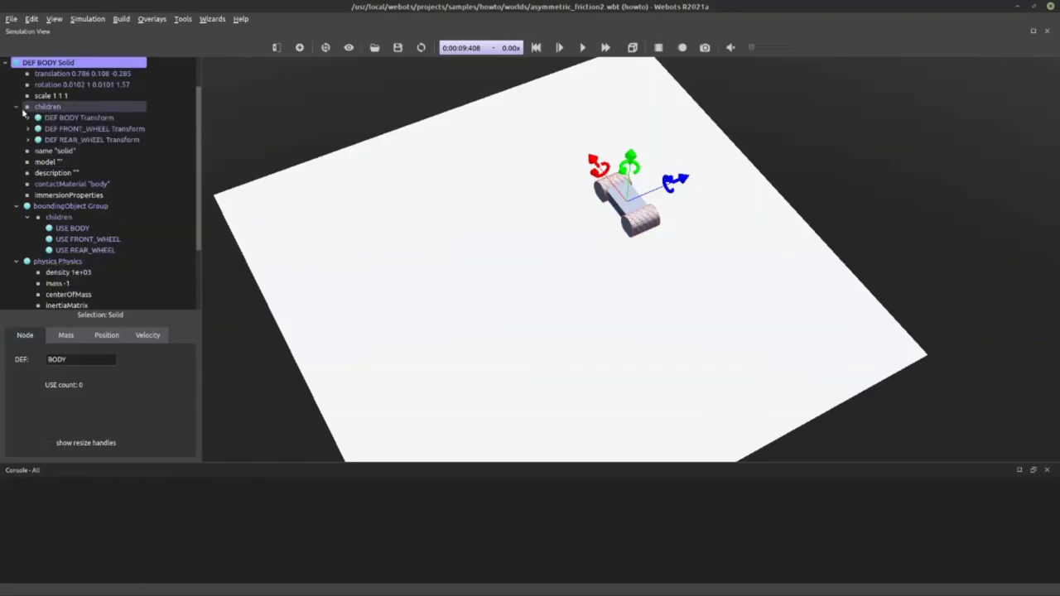
pyautogui.click(36, 118)
pyautogui.click(29, 129)
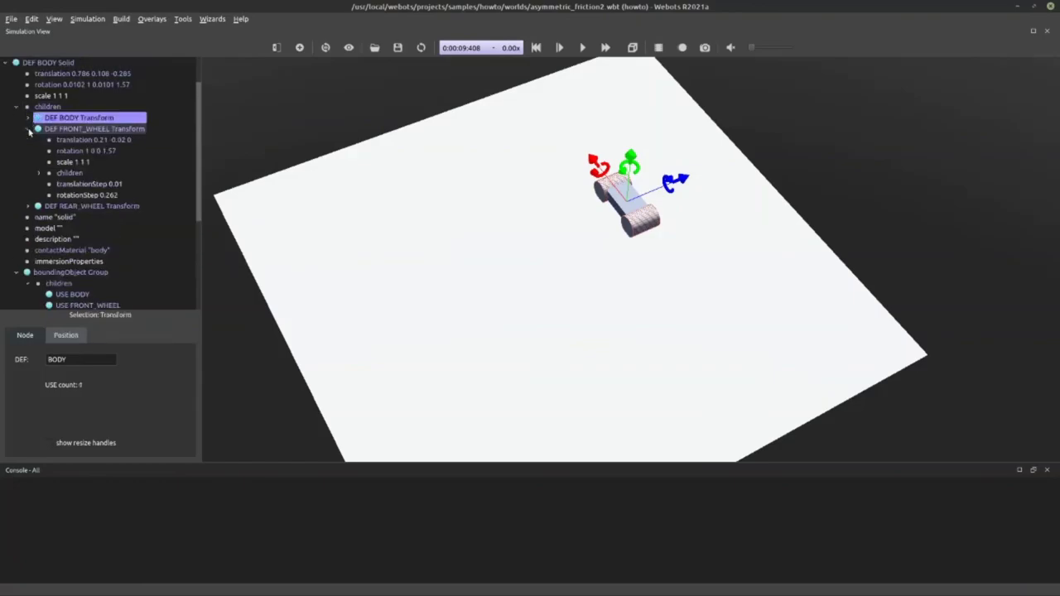
pyautogui.click(28, 206)
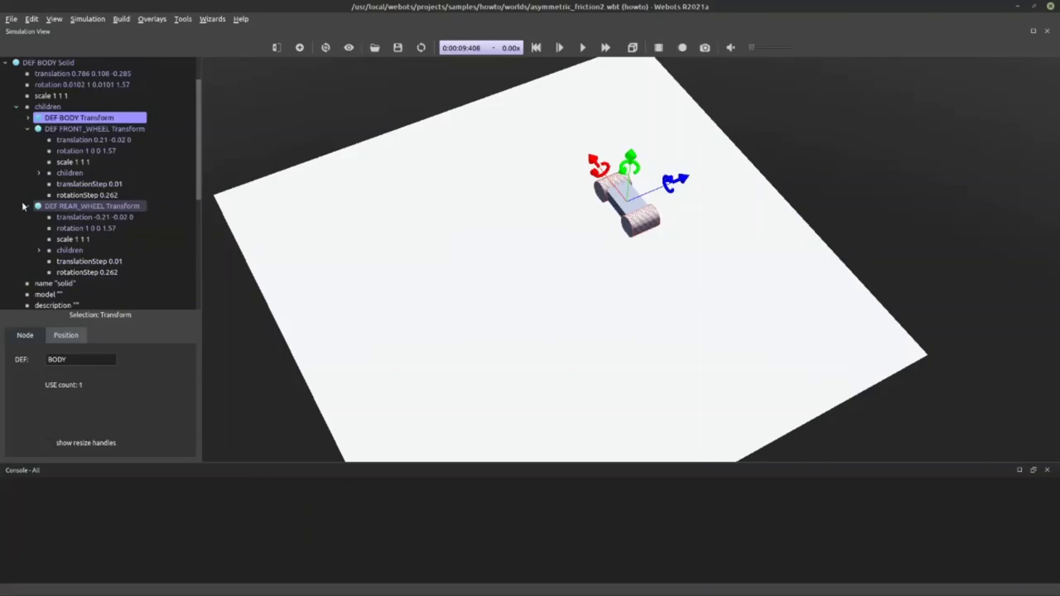
pyautogui.scroll(-1, 27, 207)
pyautogui.click(40, 217)
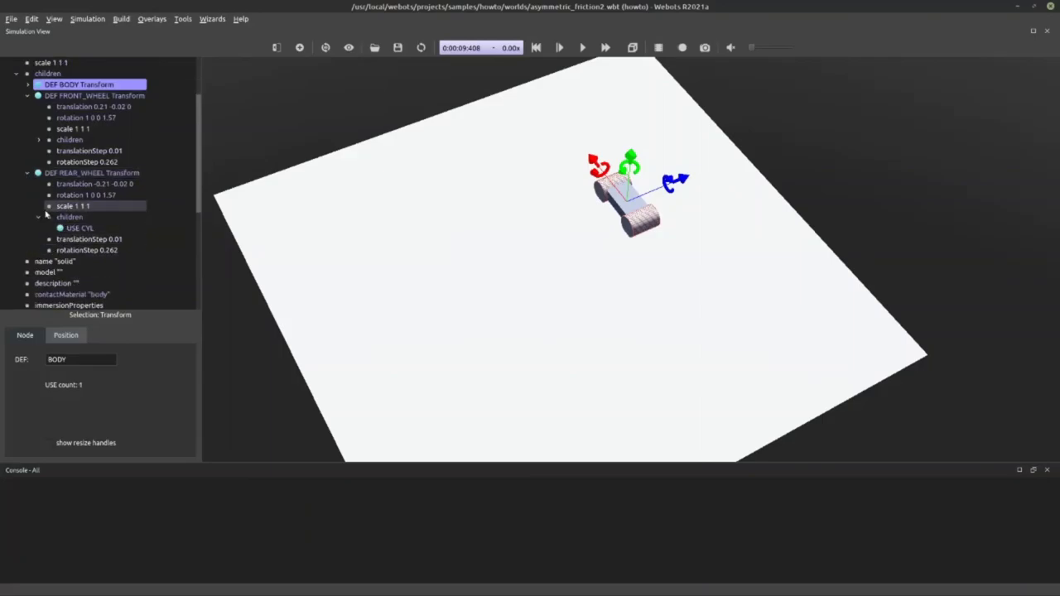
pyautogui.click(38, 140)
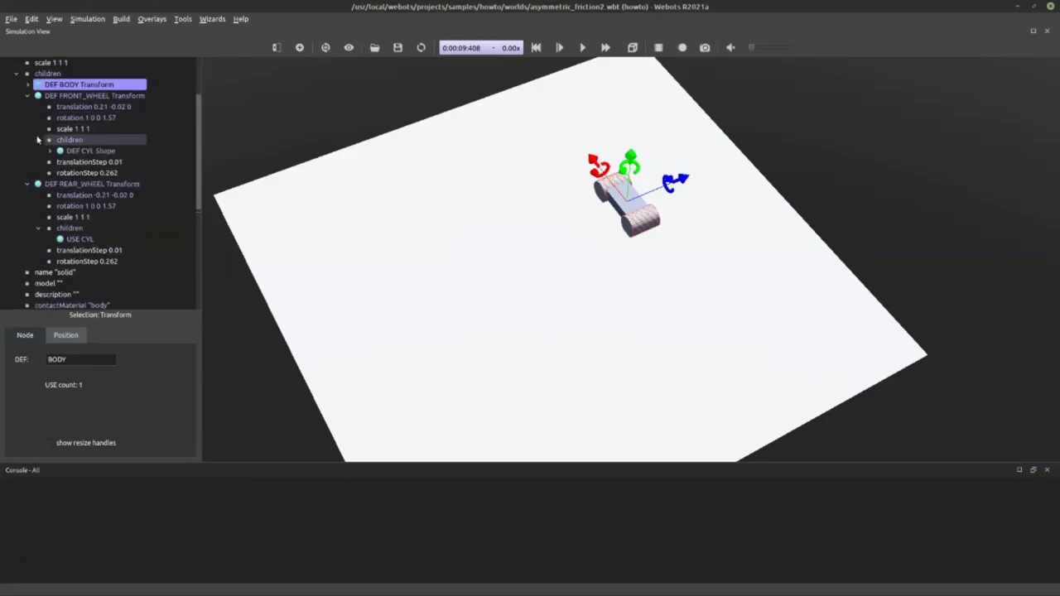
pyautogui.click(49, 152)
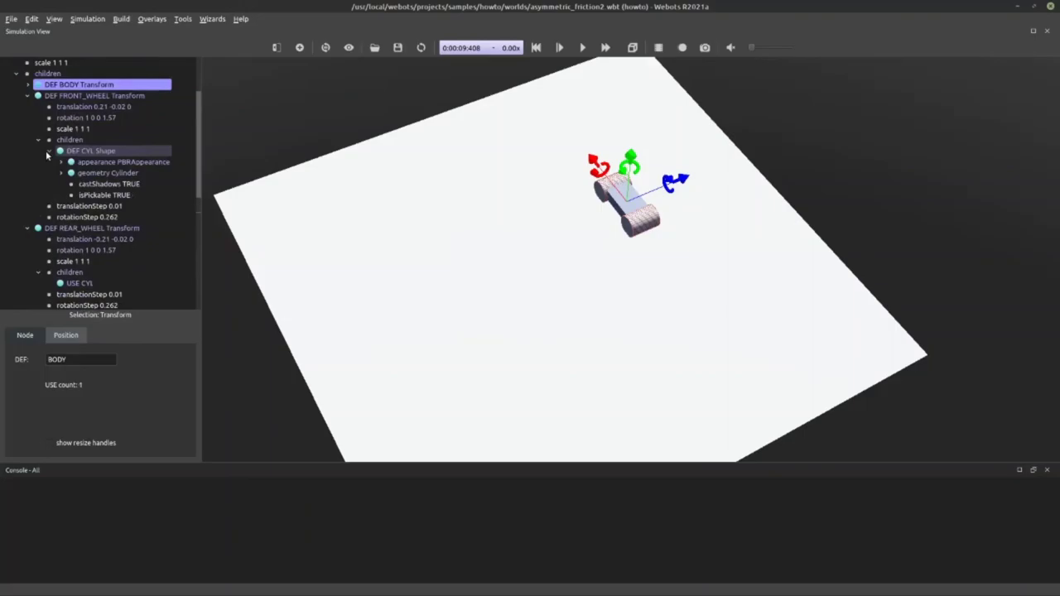
pyautogui.scroll(3, 47, 155)
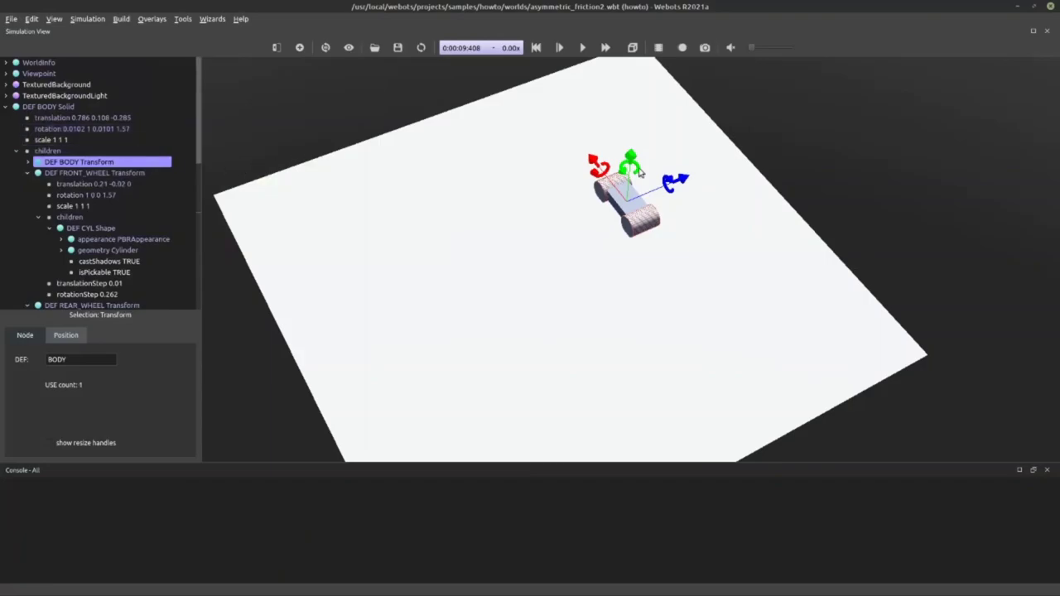
# Try the vehicle body's rotation handle, and collapse the BODY solid's children and the node itself in the scene tree
pyautogui.moveTo(630, 169)
pyautogui.mouseDown()
pyautogui.moveTo(634, 177)
pyautogui.moveTo(627, 171)
pyautogui.mouseUp()
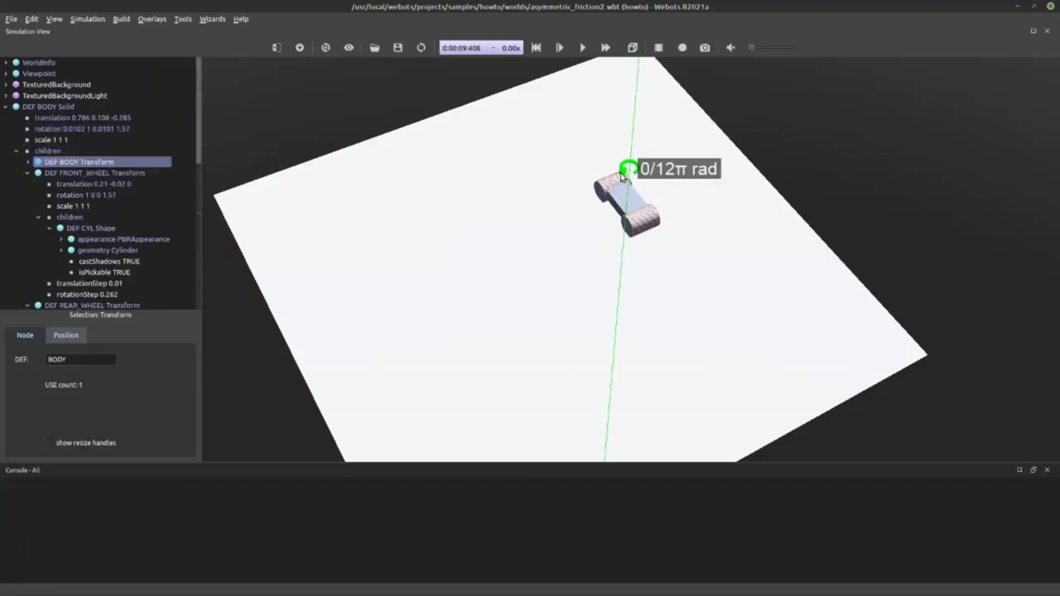
pyautogui.click(16, 150)
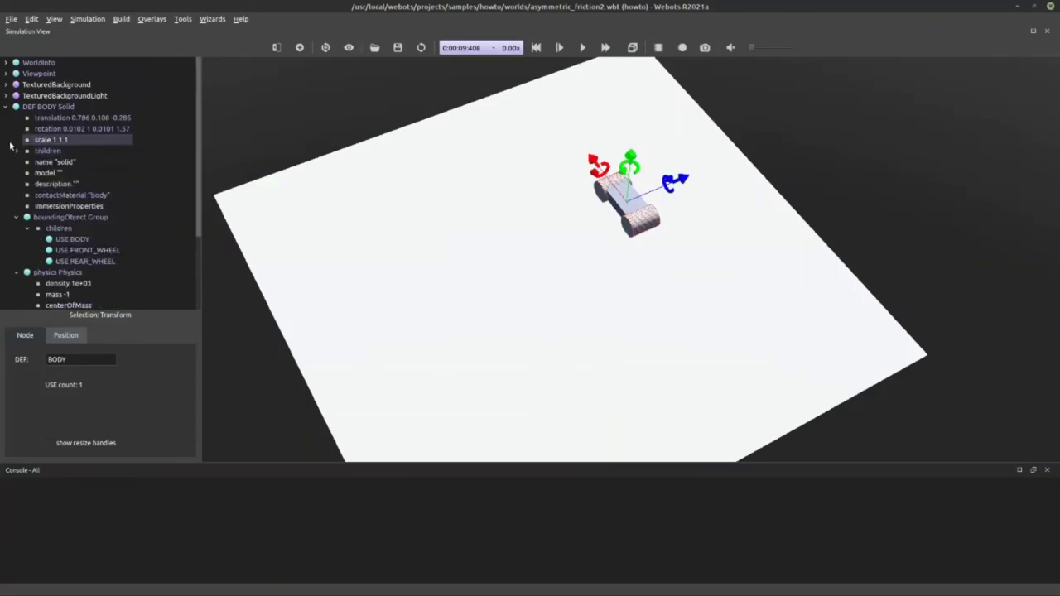
pyautogui.click(8, 107)
pyautogui.click(7, 109)
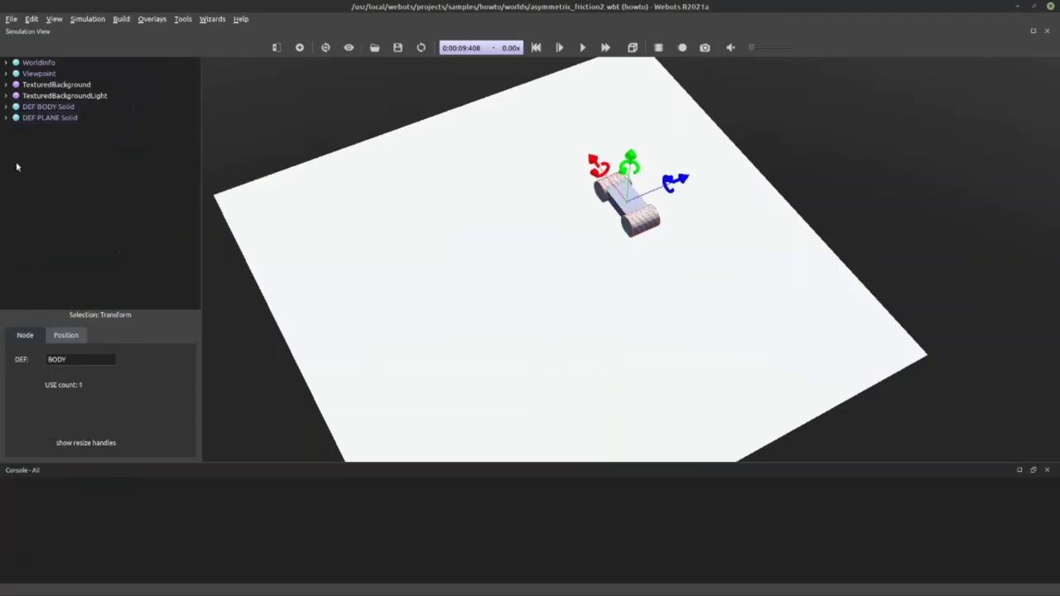